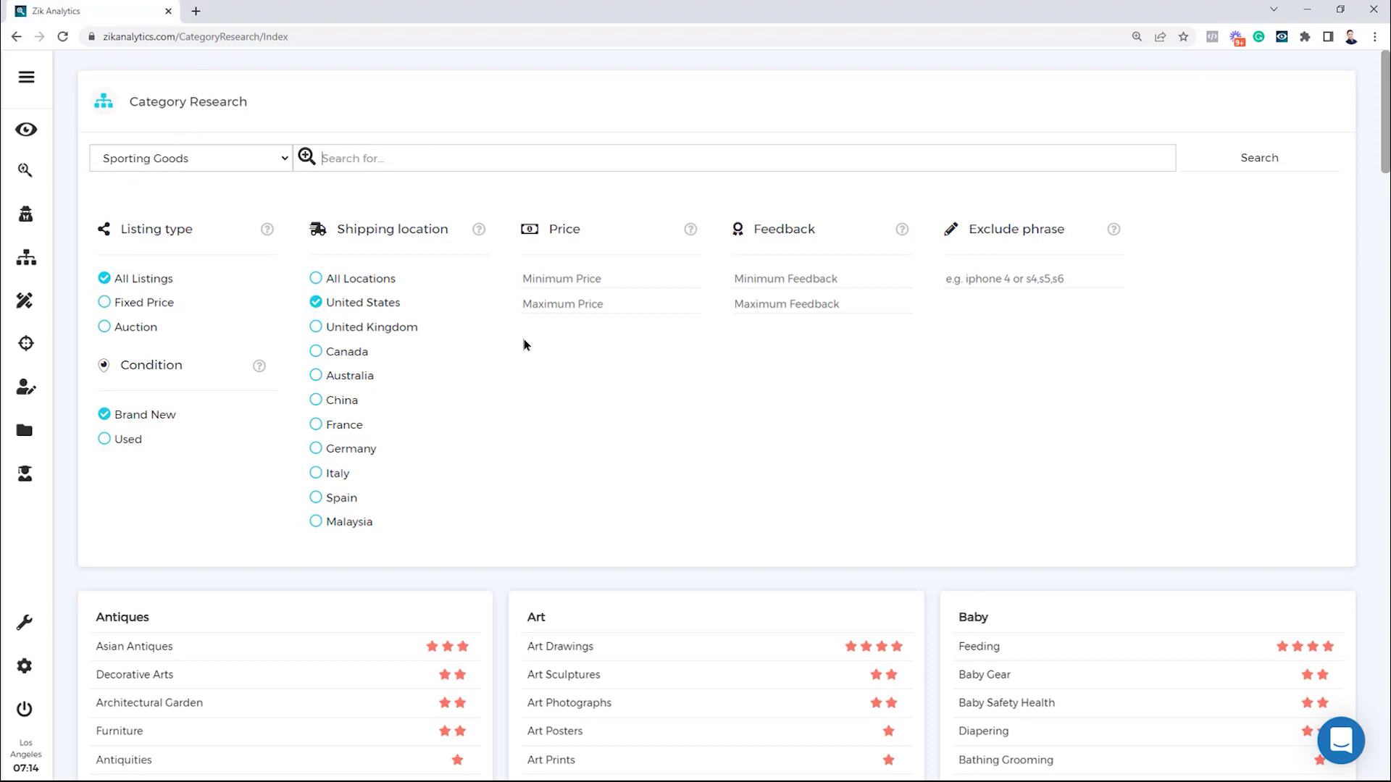
# Browse the category overview and expand the full subcategory list under Sporting Goods
pyautogui.scroll(-6, 552, 336)
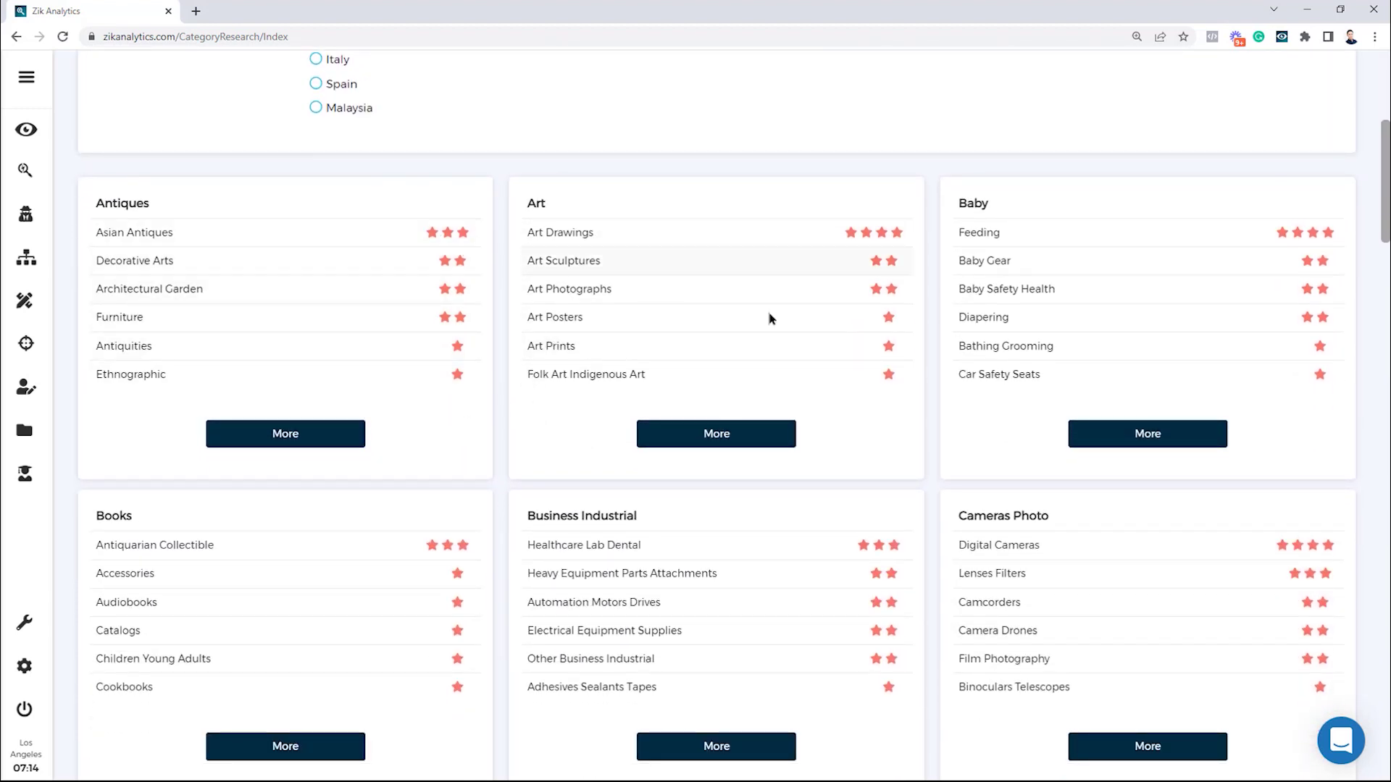
pyautogui.scroll(-12, 785, 518)
pyautogui.scroll(-5, 871, 341)
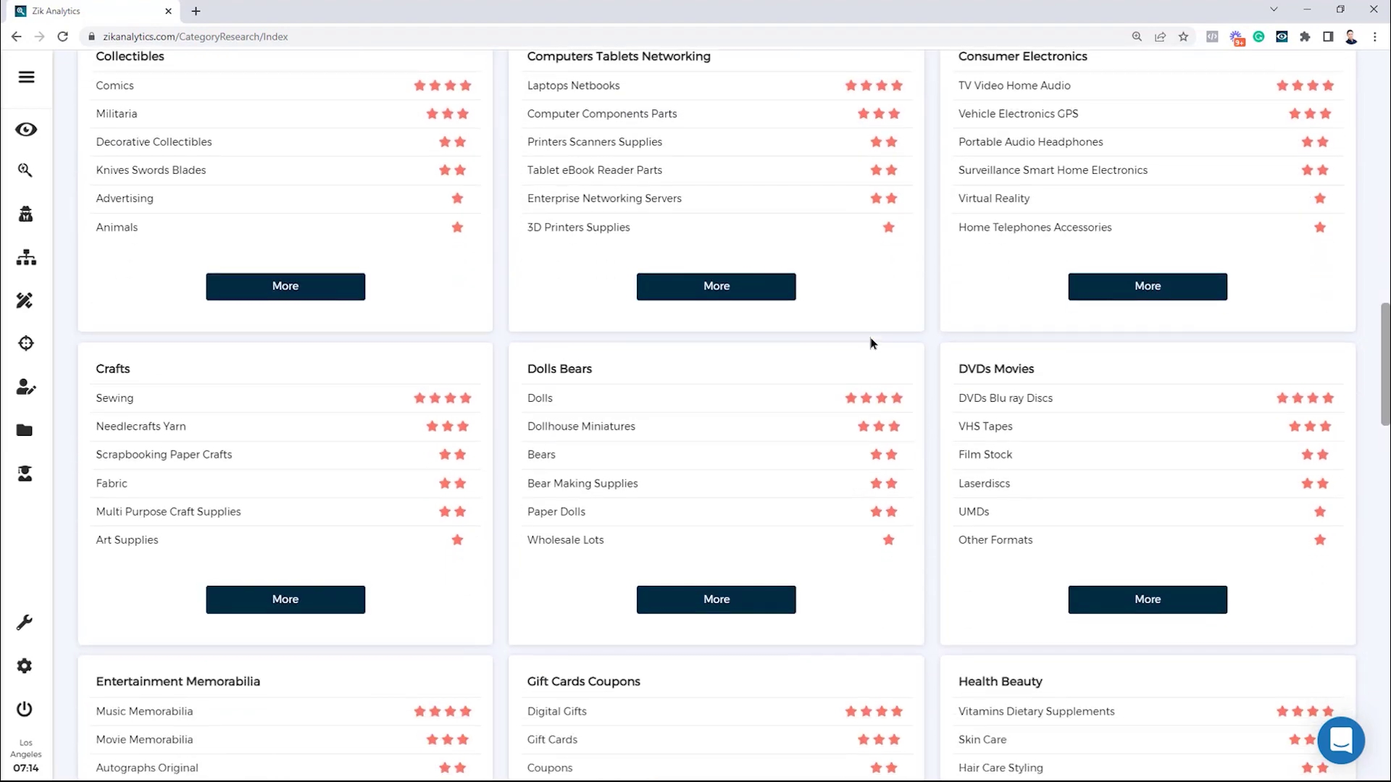
pyautogui.scroll(-8, 630, 355)
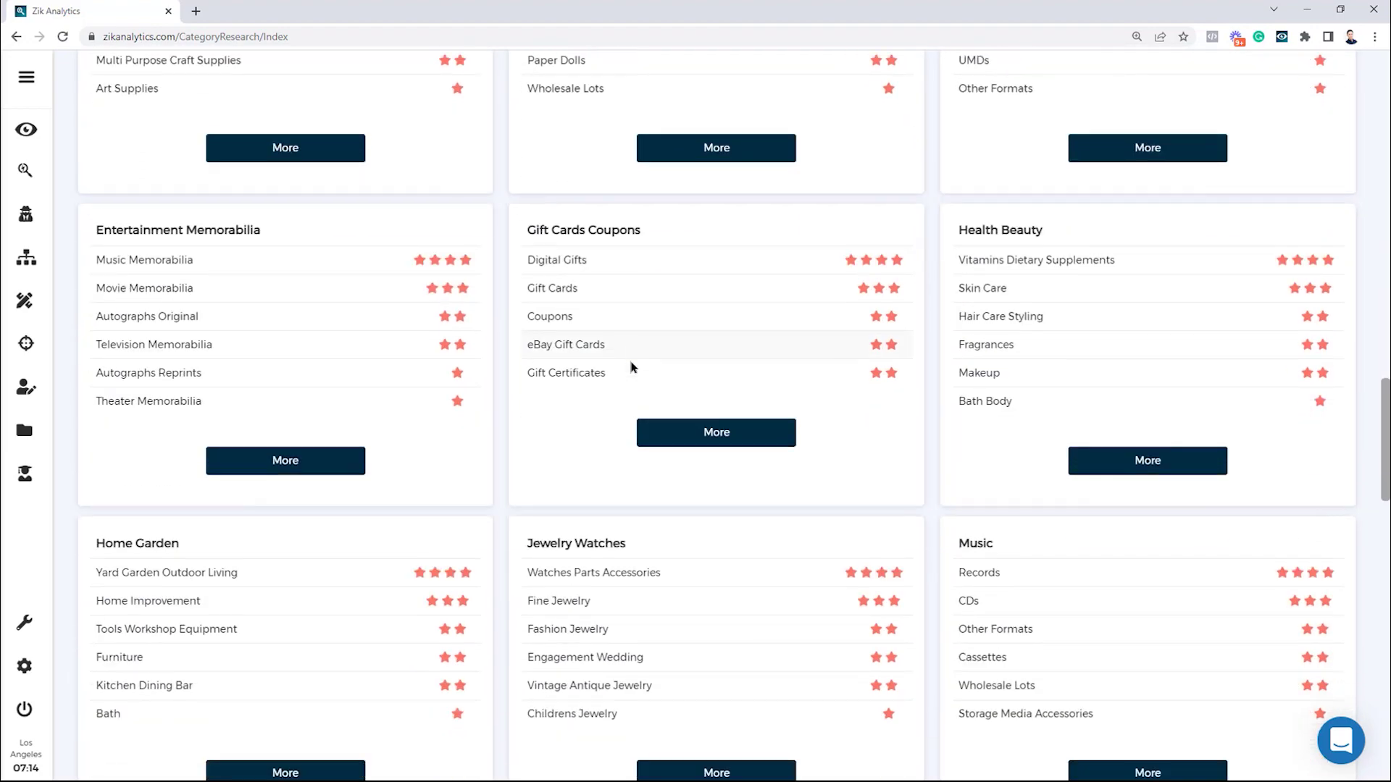
pyautogui.scroll(-5, 628, 367)
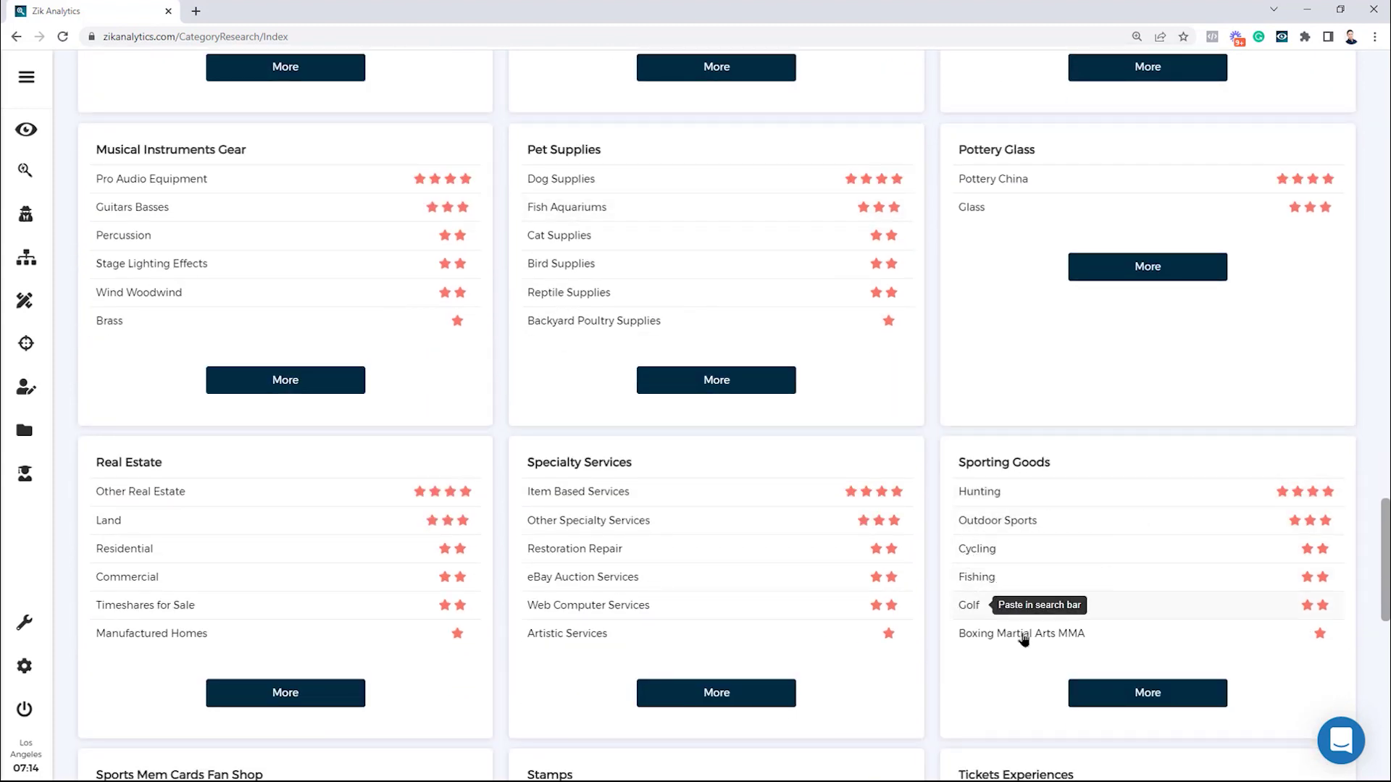
pyautogui.click(1107, 703)
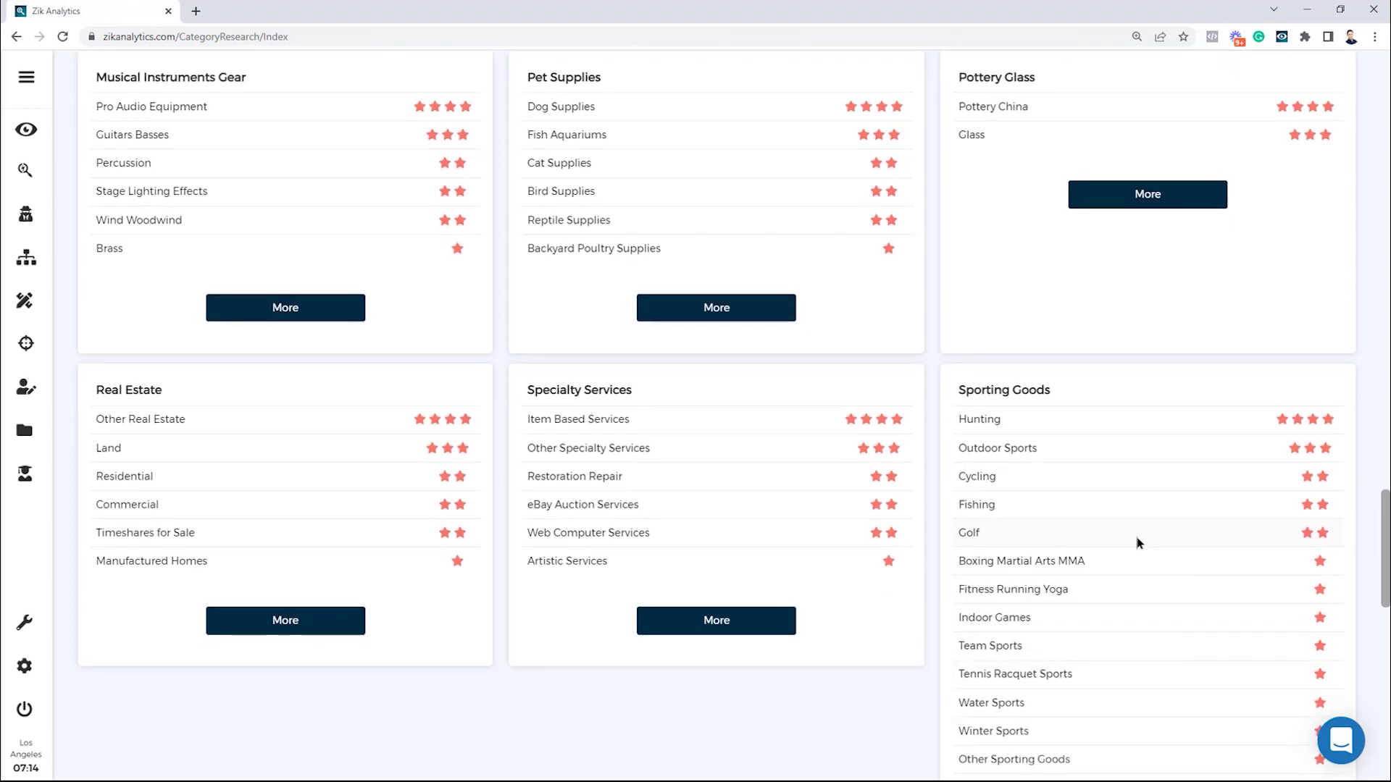
pyautogui.scroll(-5, 1139, 543)
pyautogui.scroll(1, 1145, 534)
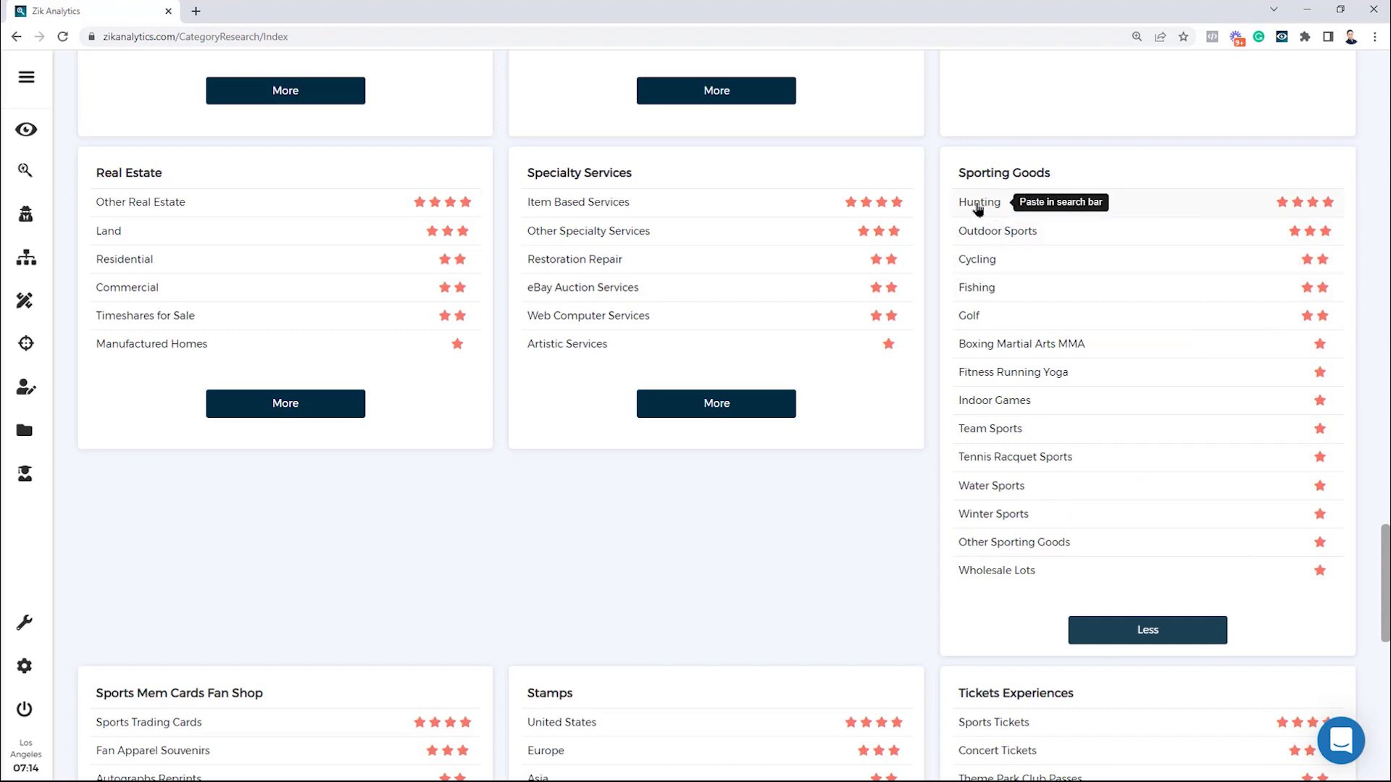
# Use the Hunting subcategory as the search phrase and run the category search within Sporting Goods
pyautogui.click(977, 205)
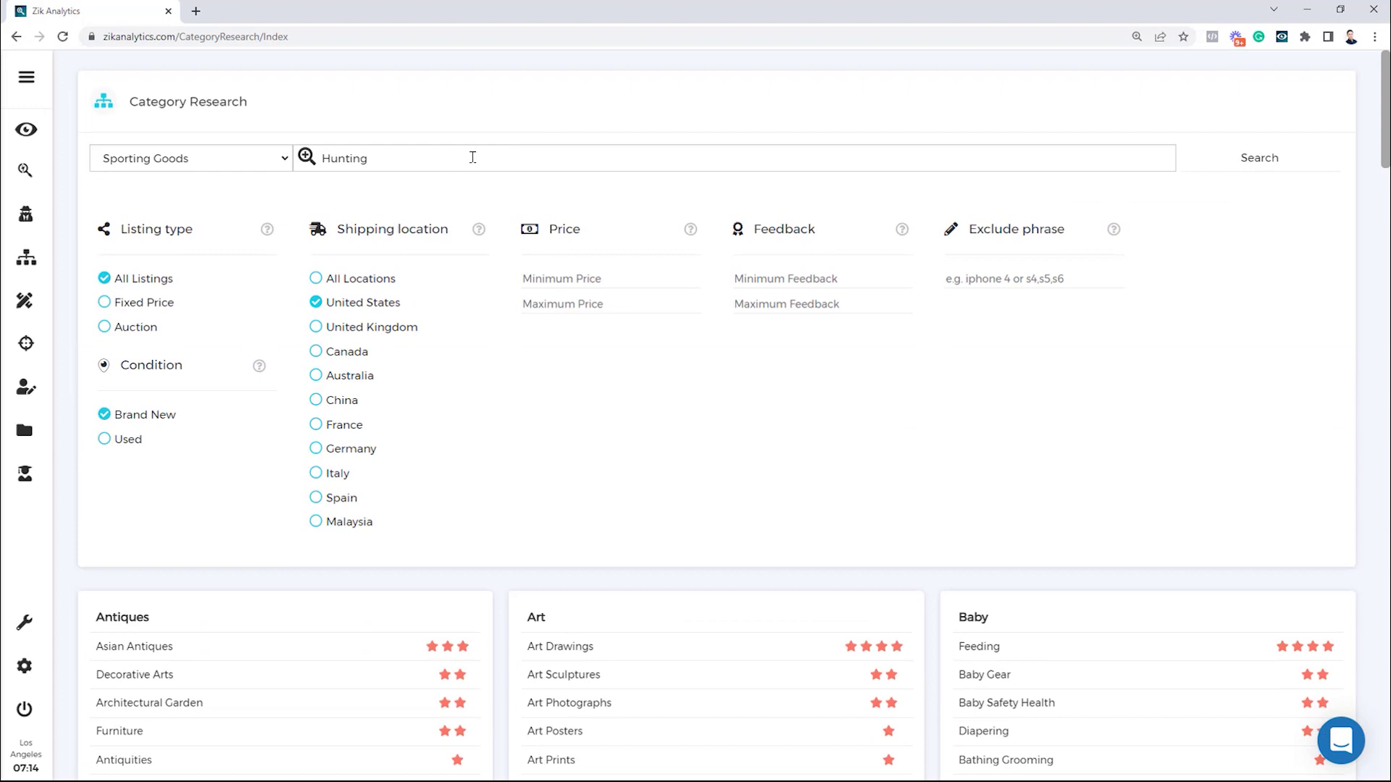
pyautogui.doubleClick(298, 161)
pyautogui.click(362, 206)
pyautogui.click(1241, 166)
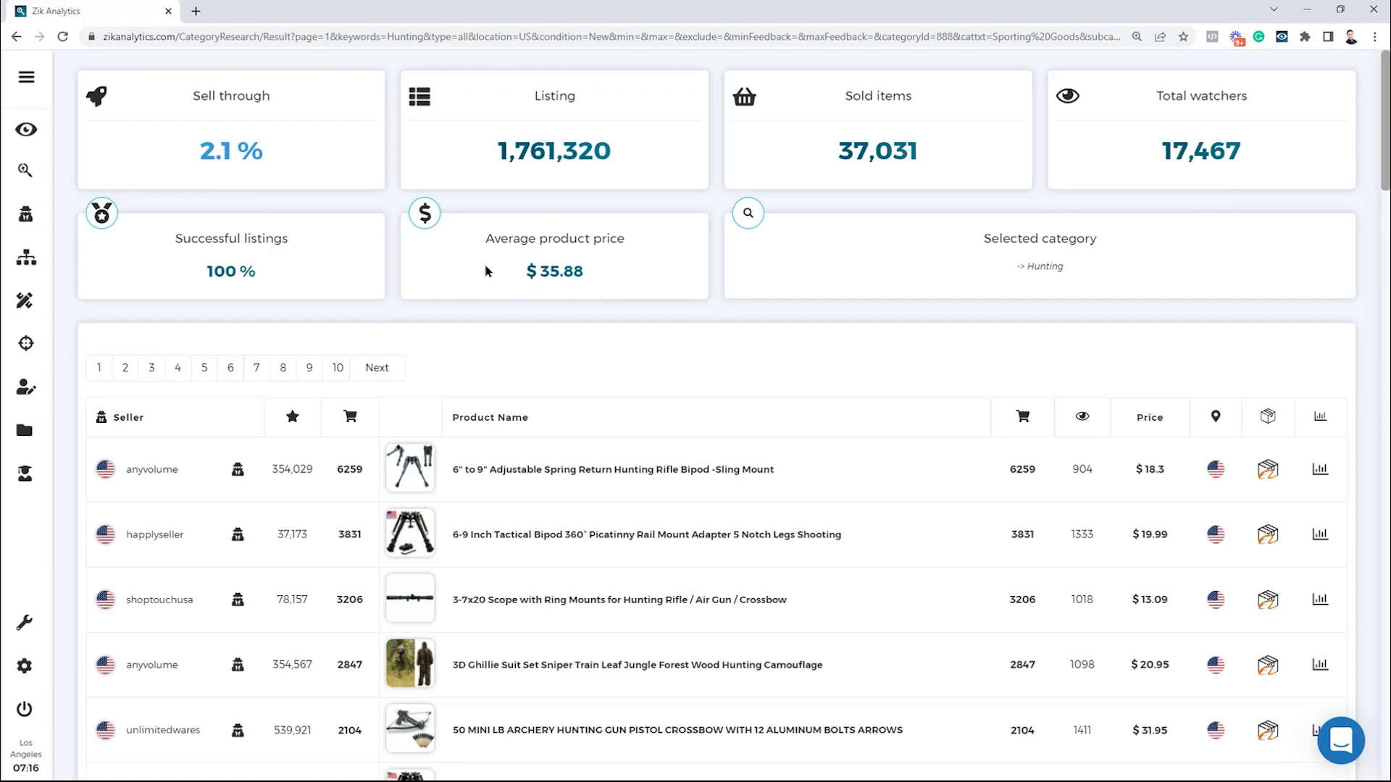
# Examine the top Hunting listing's seller feedback, sales count, product photo, watchers and shipping location
pyautogui.middleClick(690, 344)
pyautogui.scroll(-4, 689, 361)
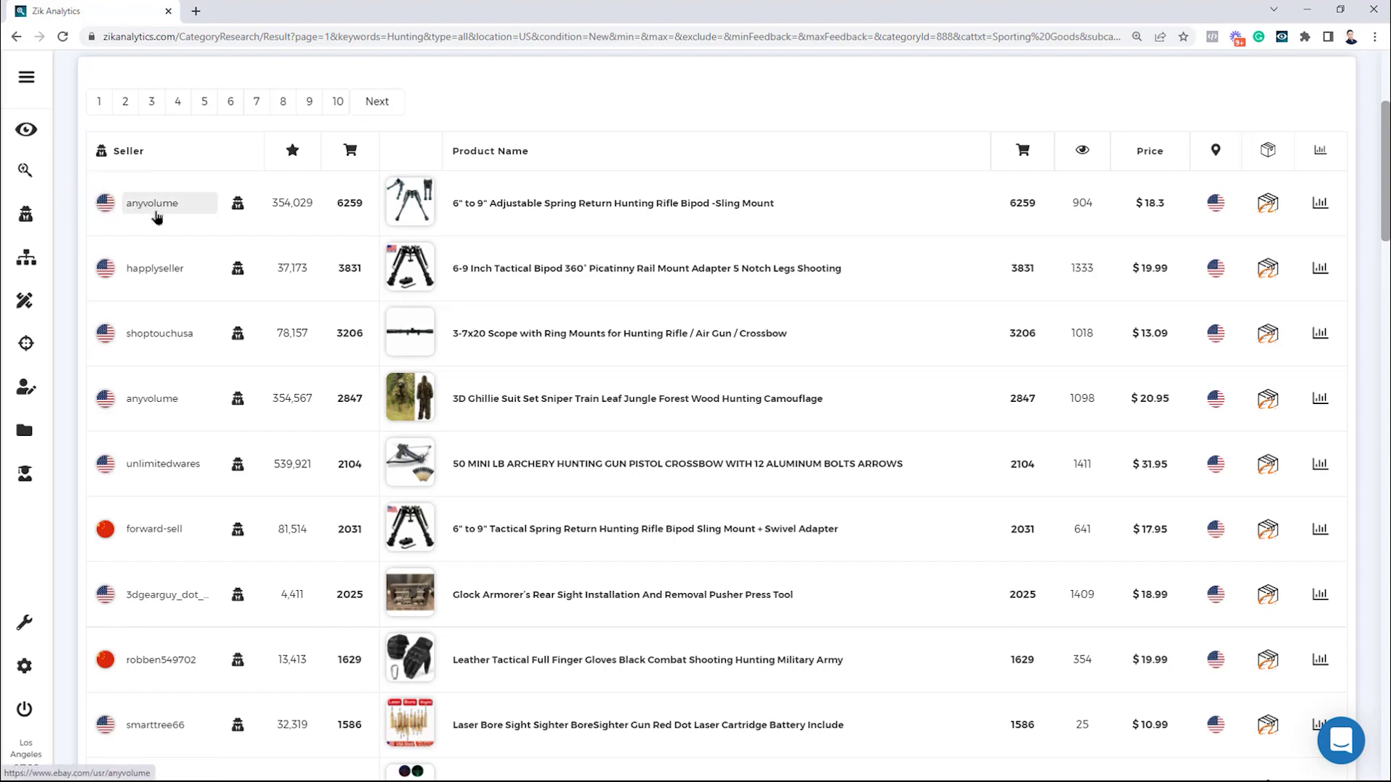
pyautogui.moveTo(271, 207); pyautogui.dragTo(319, 211)
pyautogui.doubleClick(345, 205)
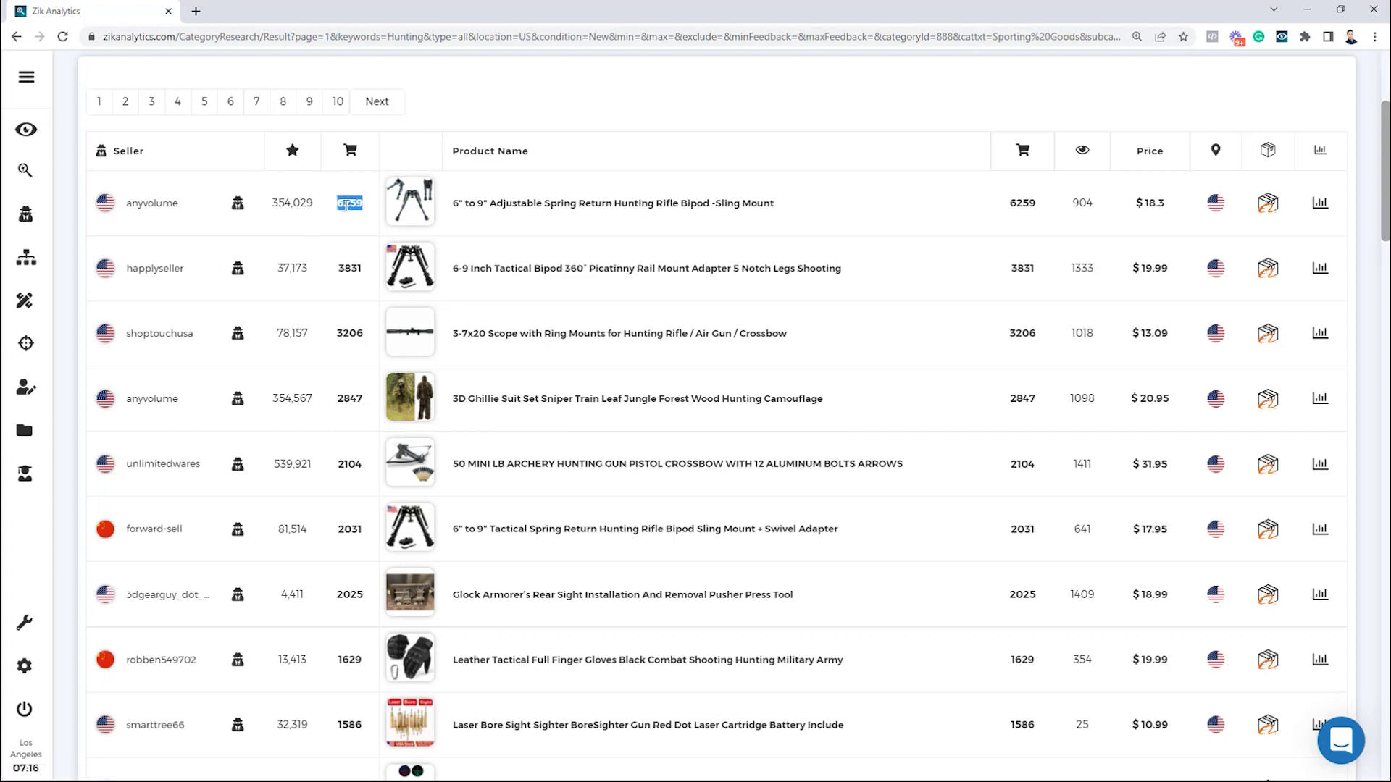
pyautogui.moveTo(408, 203)
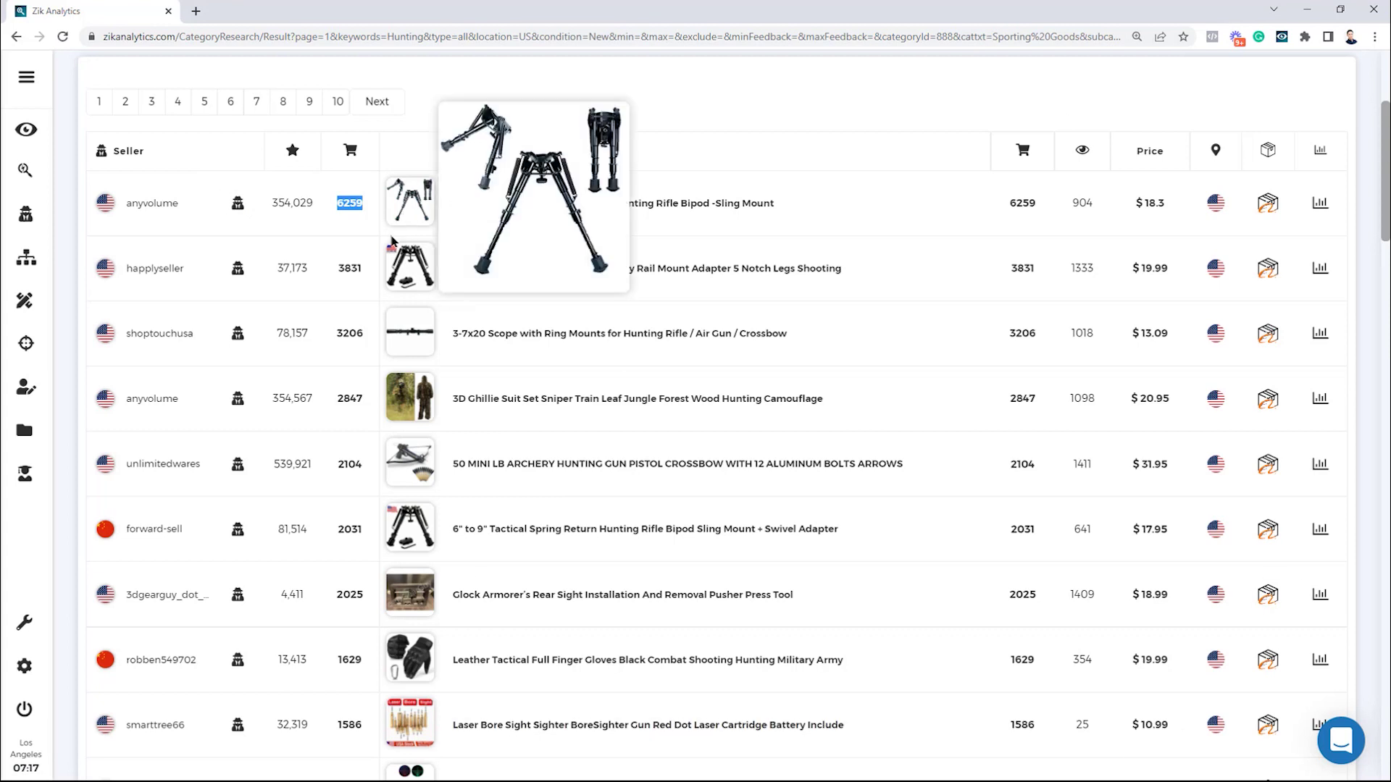
pyautogui.click(918, 208)
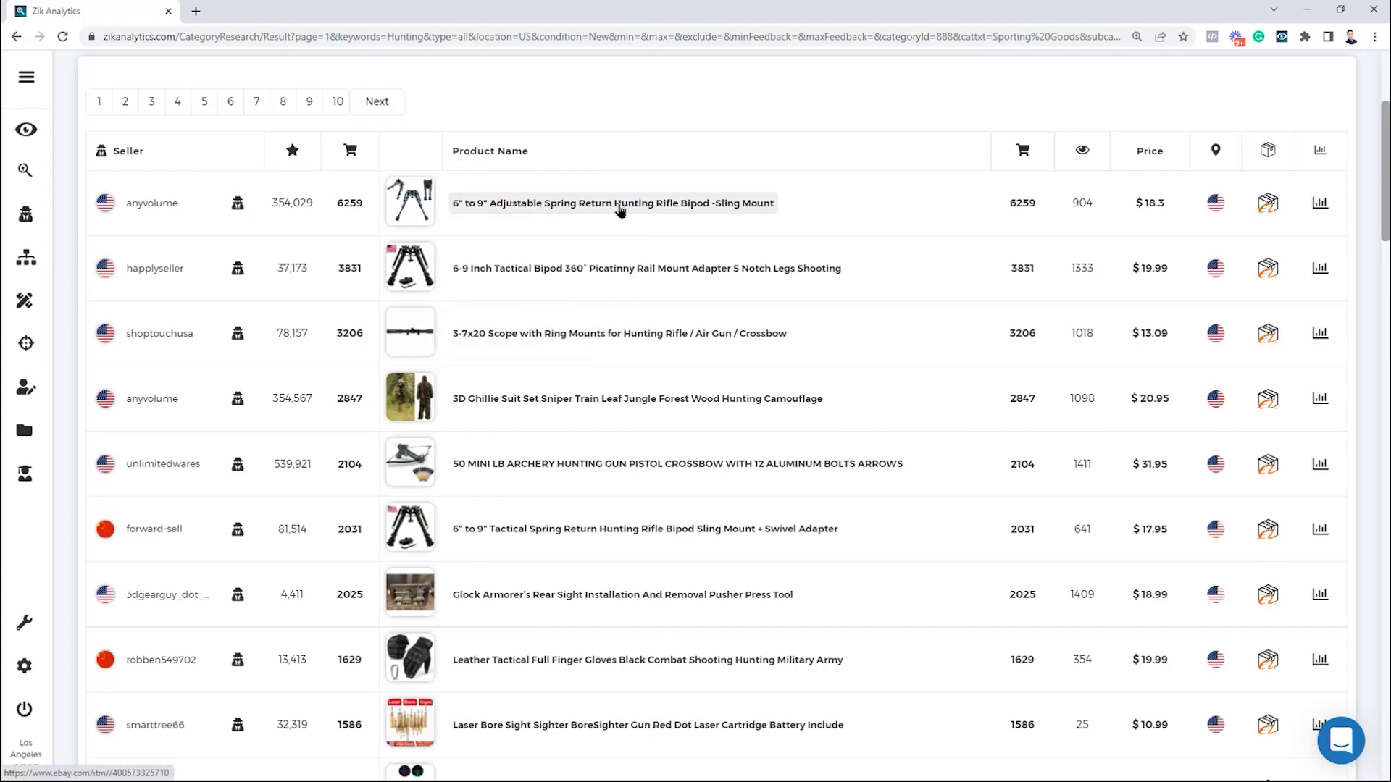
pyautogui.moveTo(998, 204); pyautogui.dragTo(1045, 210)
pyautogui.click(1069, 210)
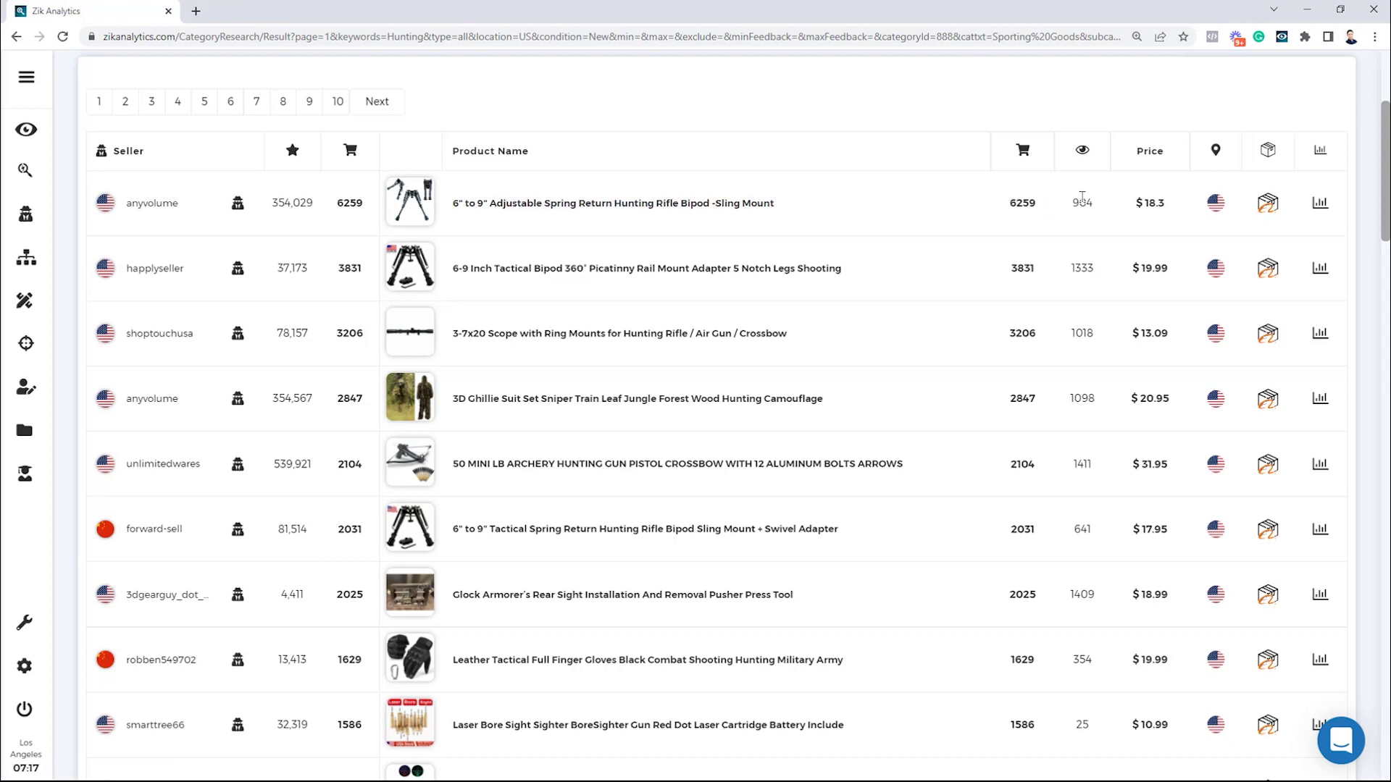
pyautogui.moveTo(1217, 210)
# Scan the sellers of the first five Hunting listings, each in its own browser tab
pyautogui.click(238, 205)
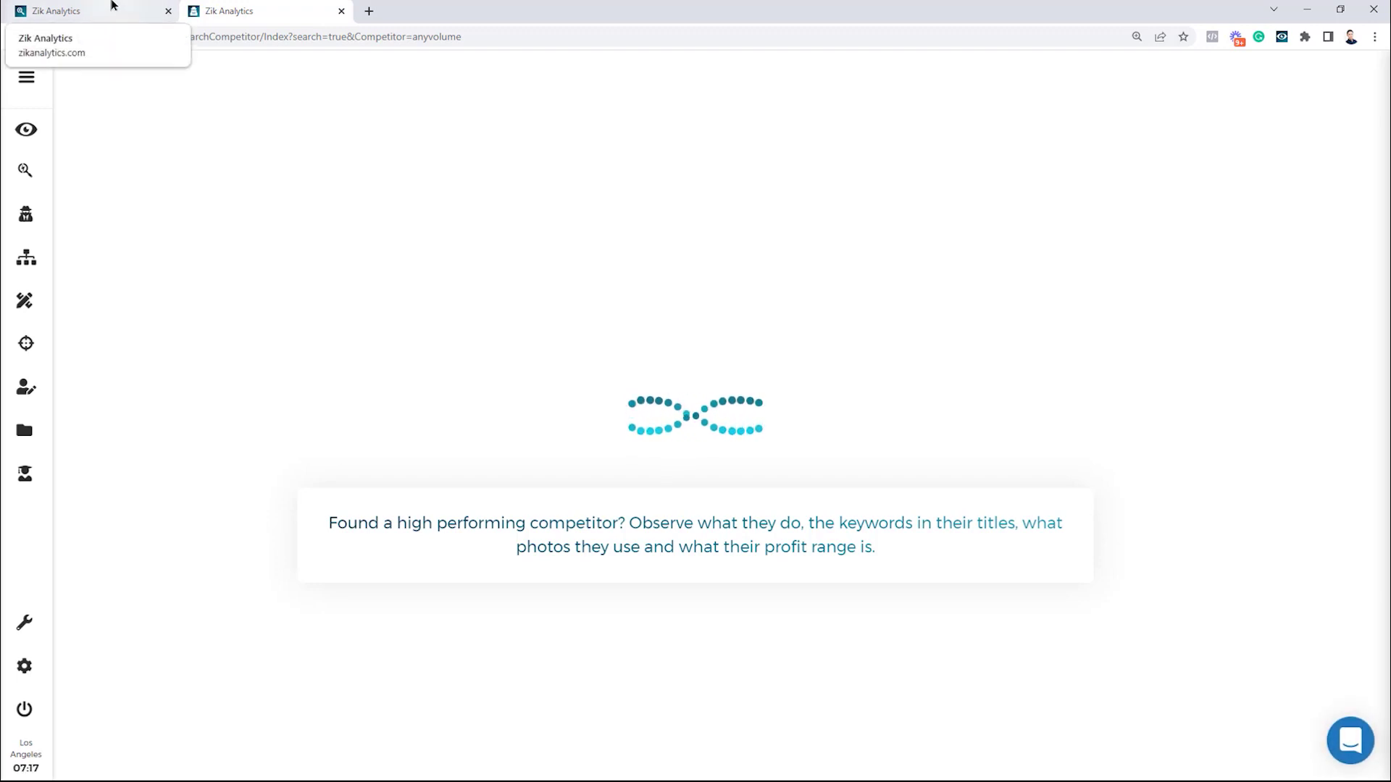
pyautogui.click(113, 6)
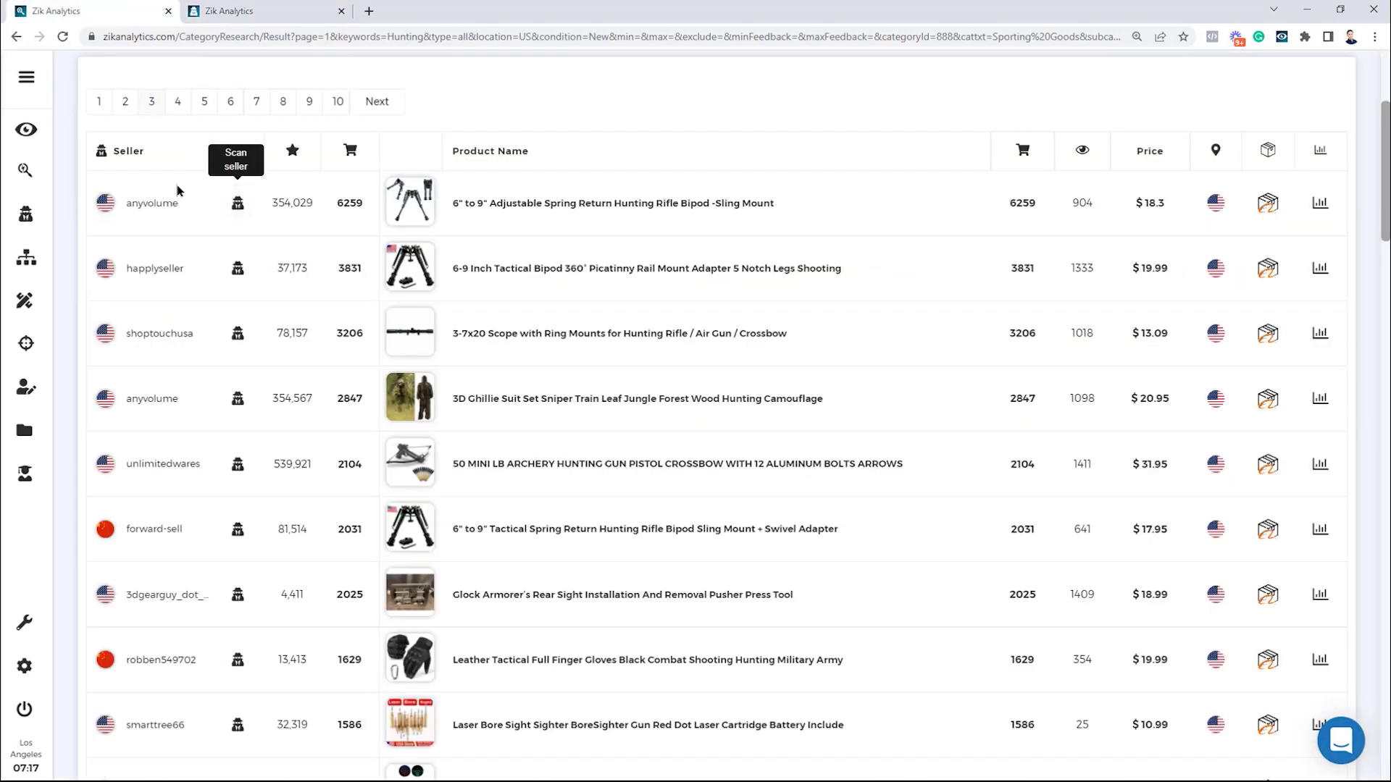
pyautogui.middleClick(236, 269)
pyautogui.middleClick(239, 335)
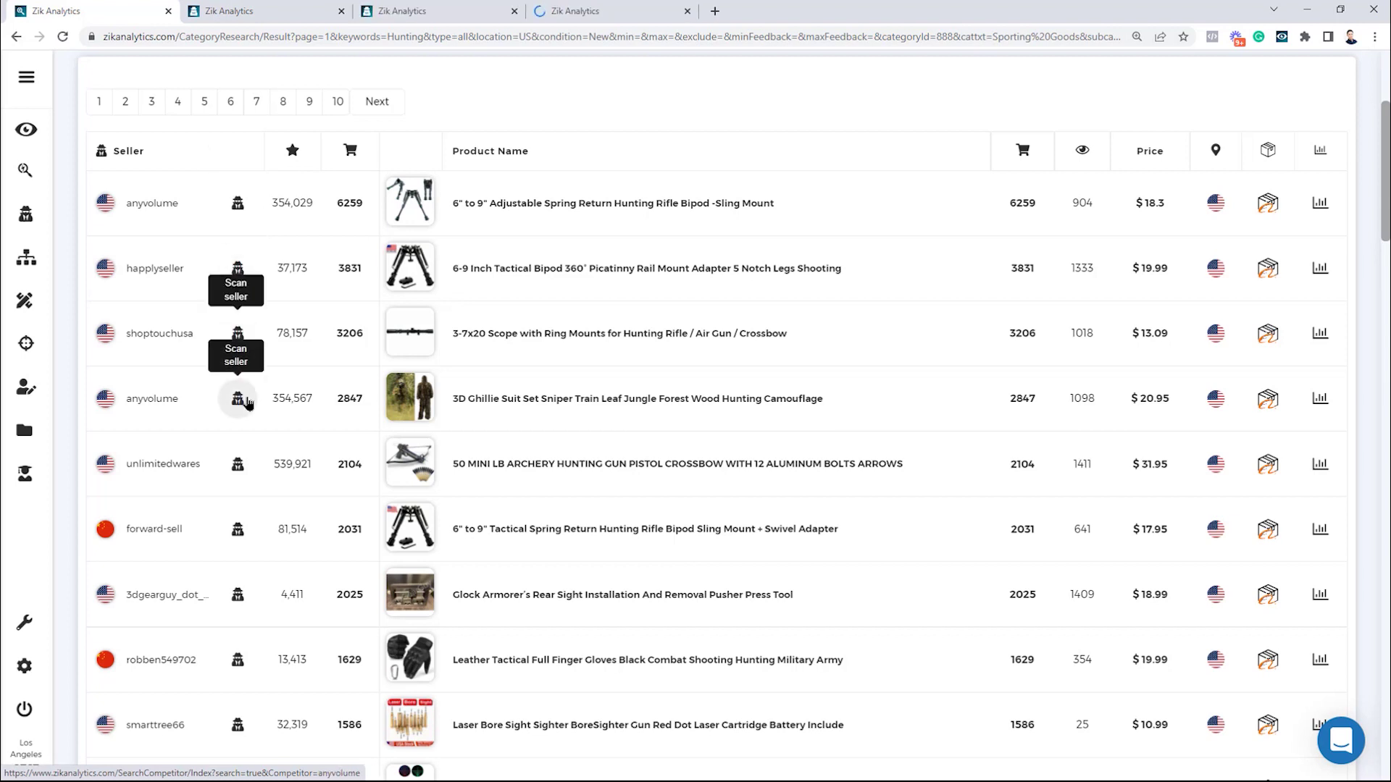
pyautogui.middleClick(245, 403)
pyautogui.middleClick(237, 464)
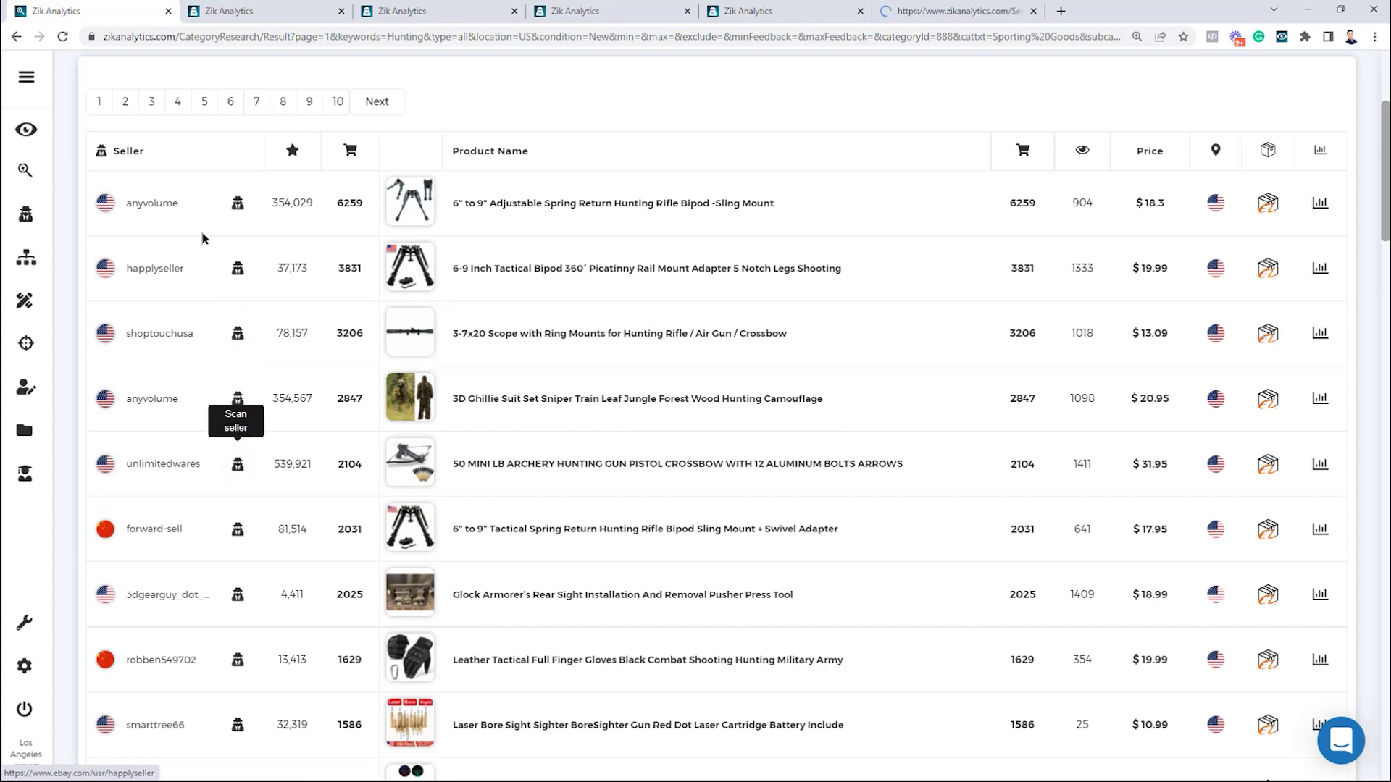
# Rerun the first seller's competitor scan with the period set to 30 Days
pyautogui.click(283, 7)
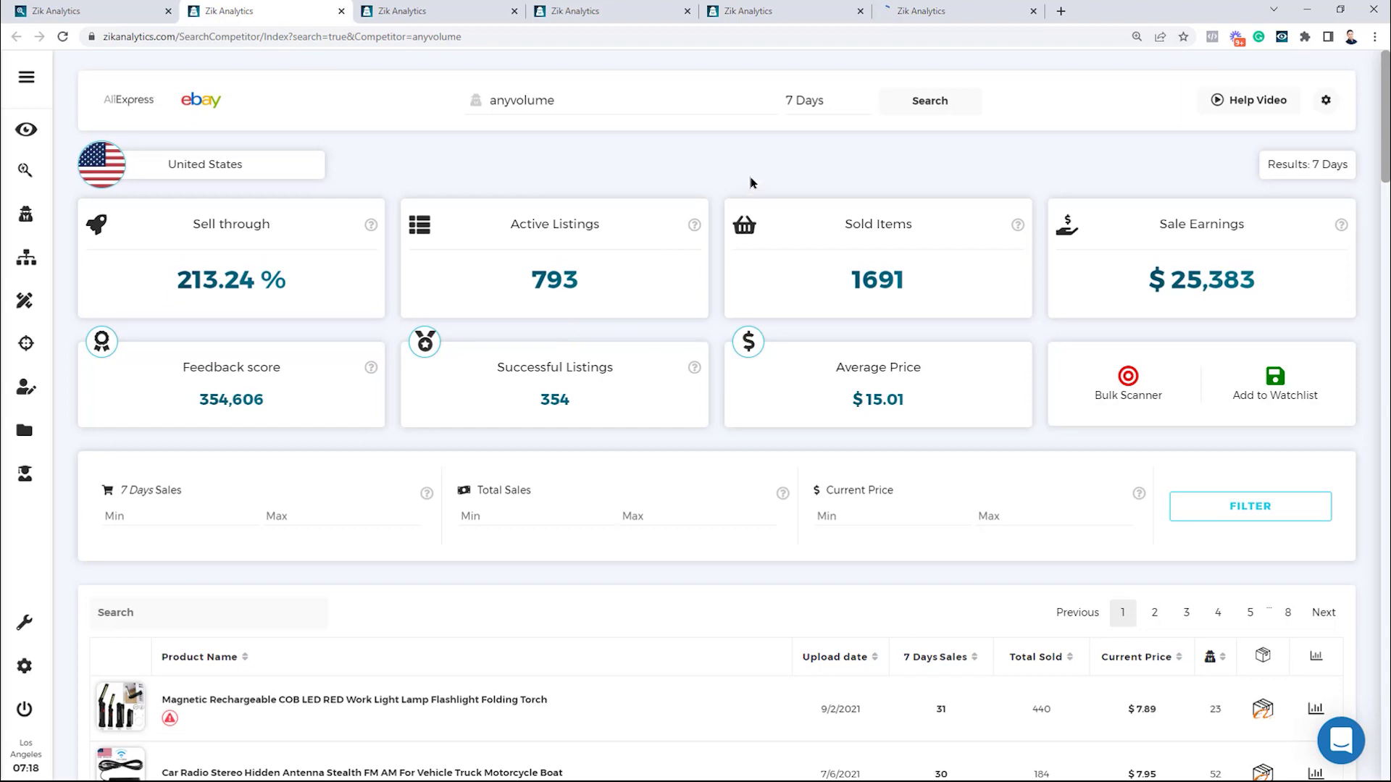
pyautogui.click(820, 100)
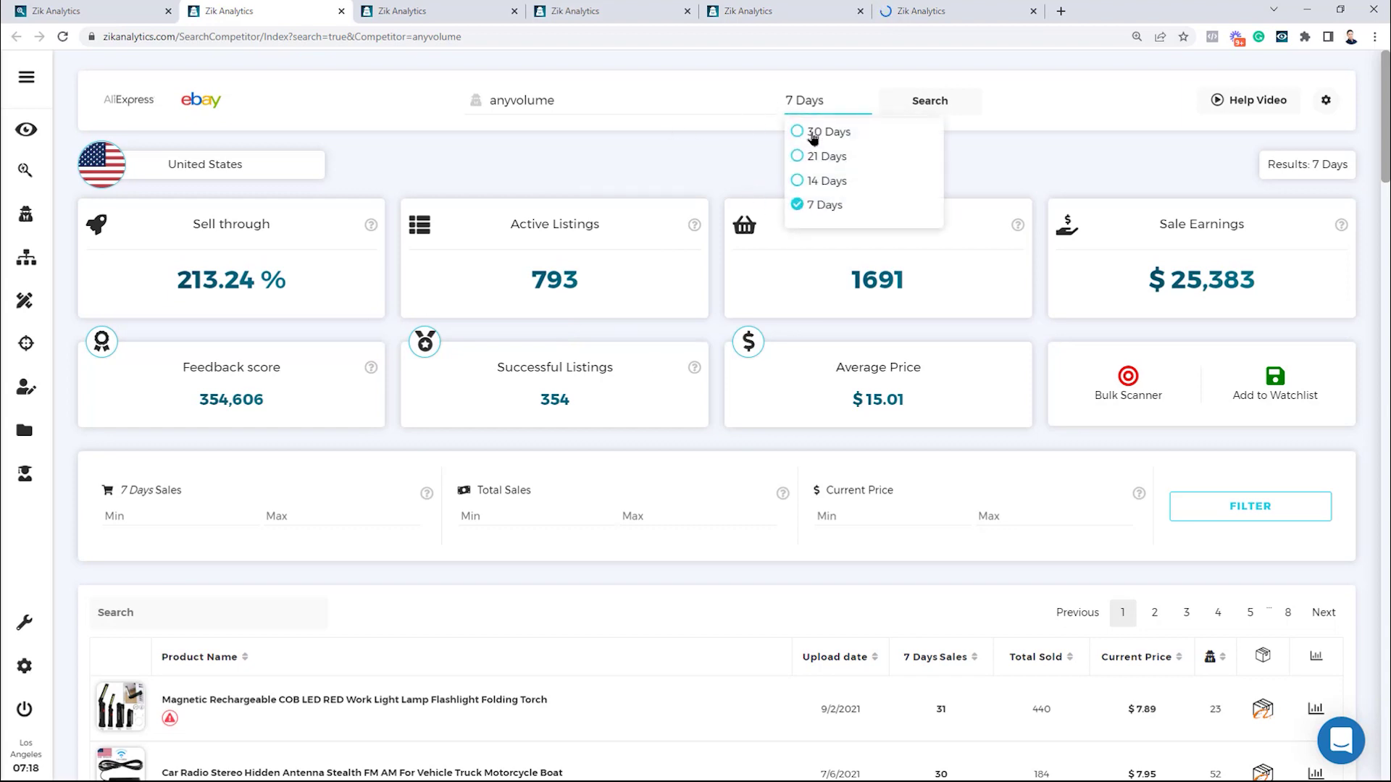
pyautogui.click(826, 132)
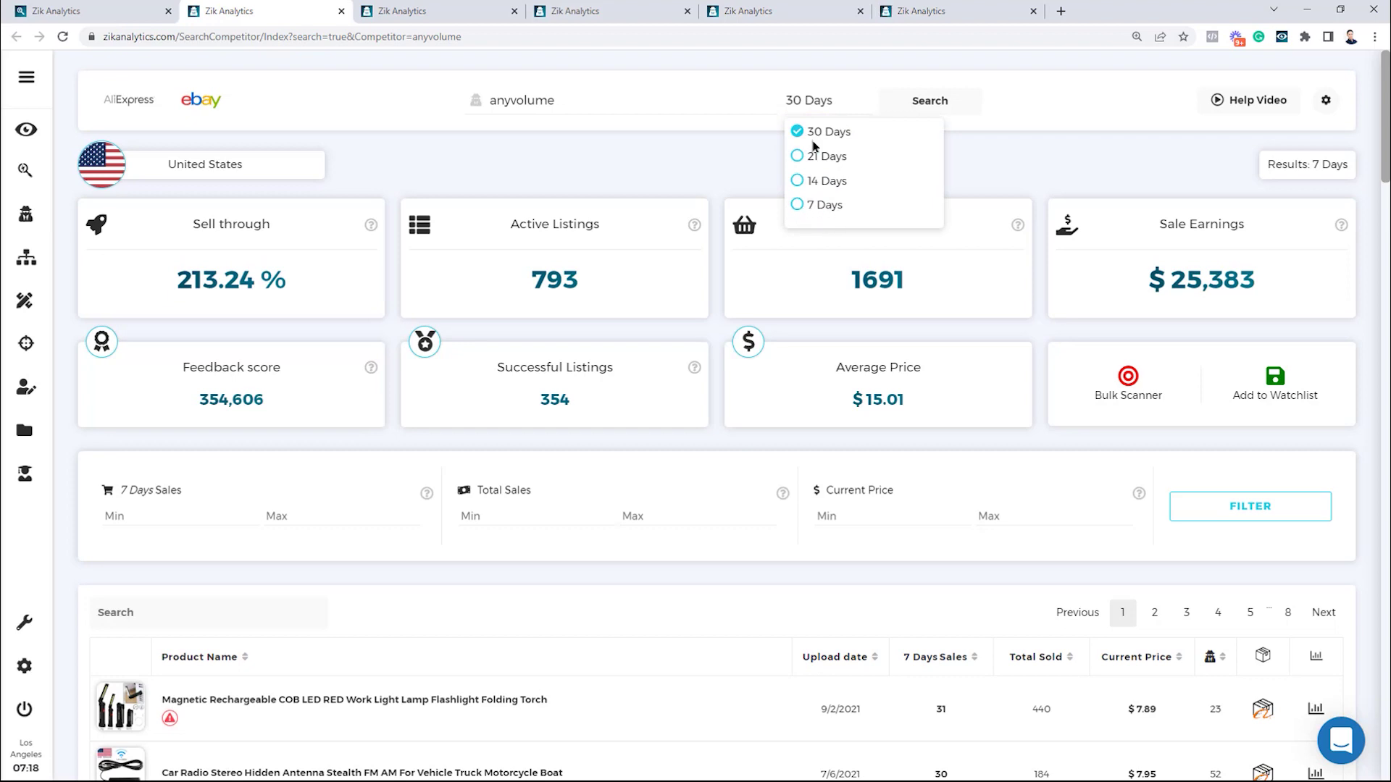
pyautogui.click(969, 105)
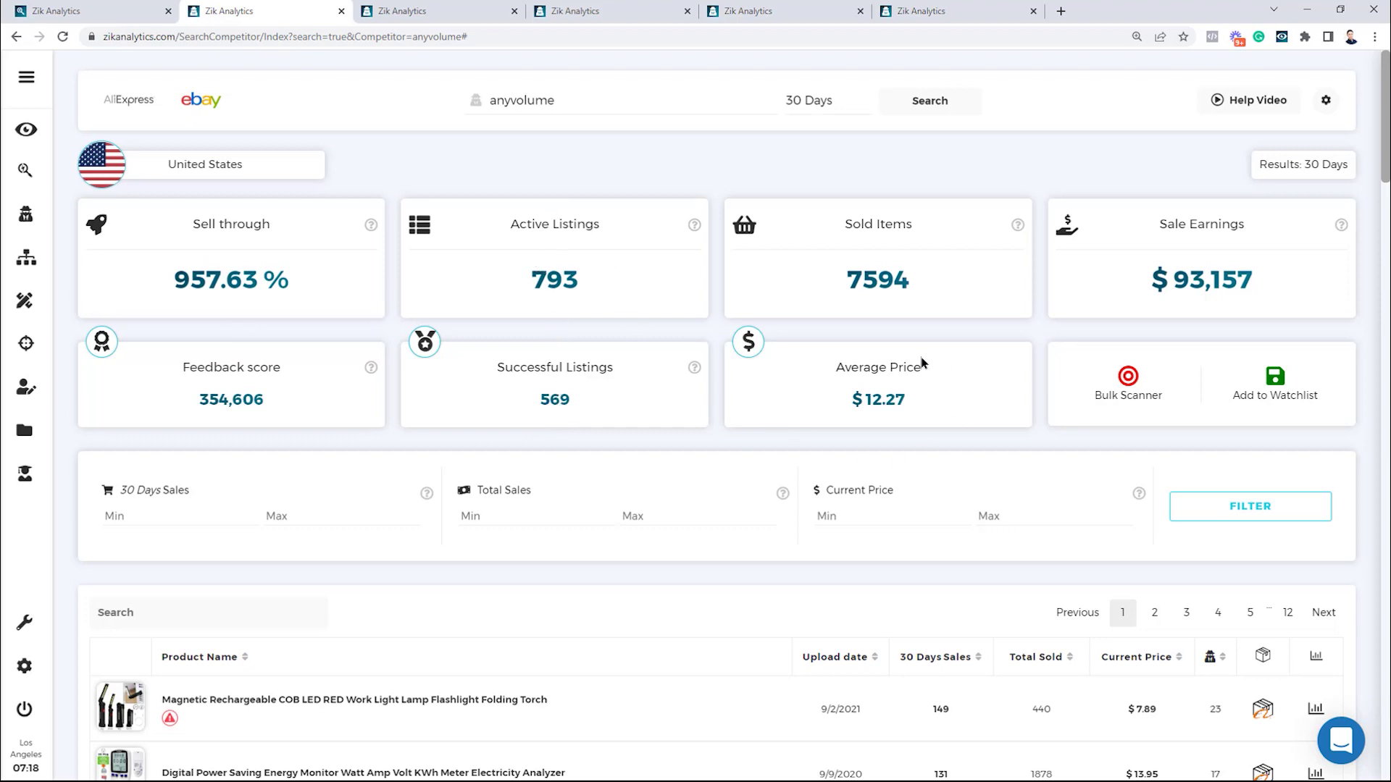
# Review the first seller's best-selling products and their photos, plus the option to add the seller to the watchlist
pyautogui.scroll(-4, 629, 434)
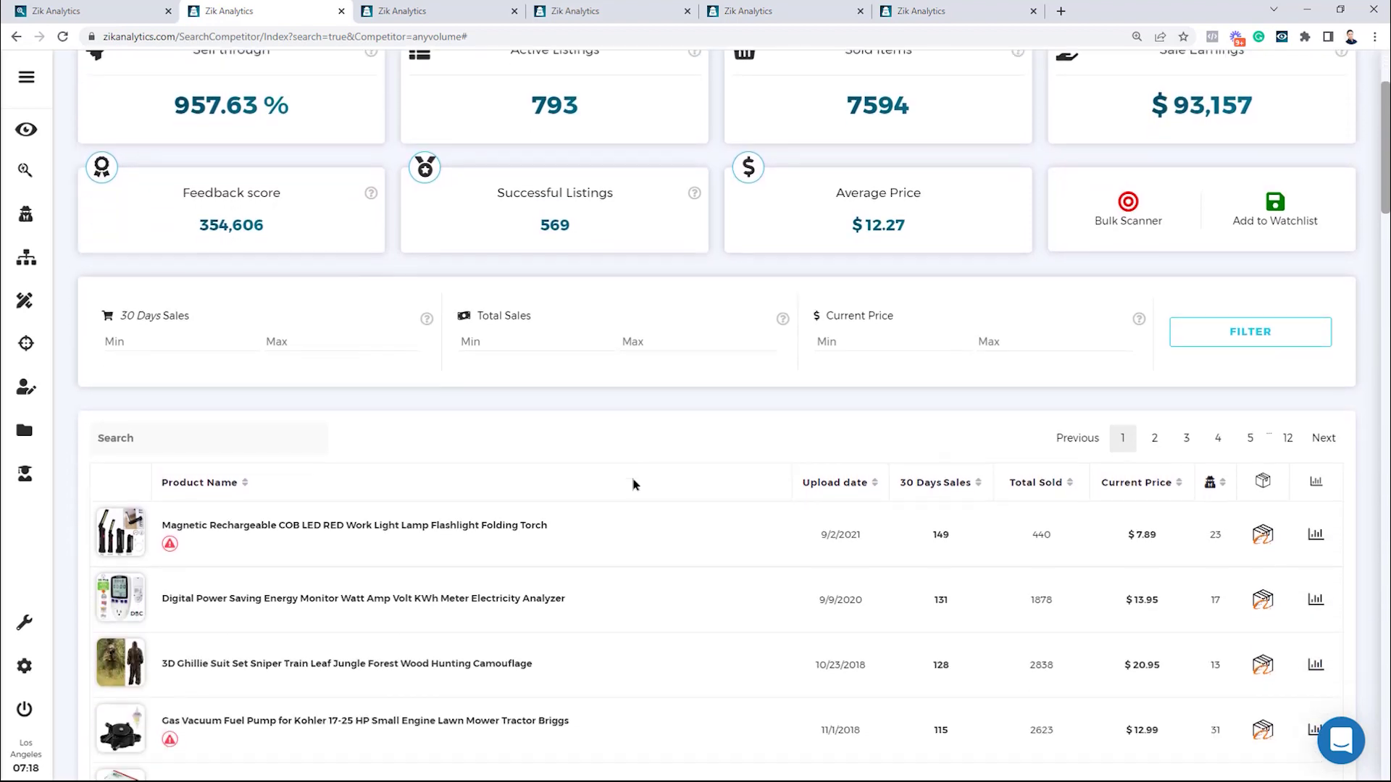
pyautogui.moveTo(114, 393)
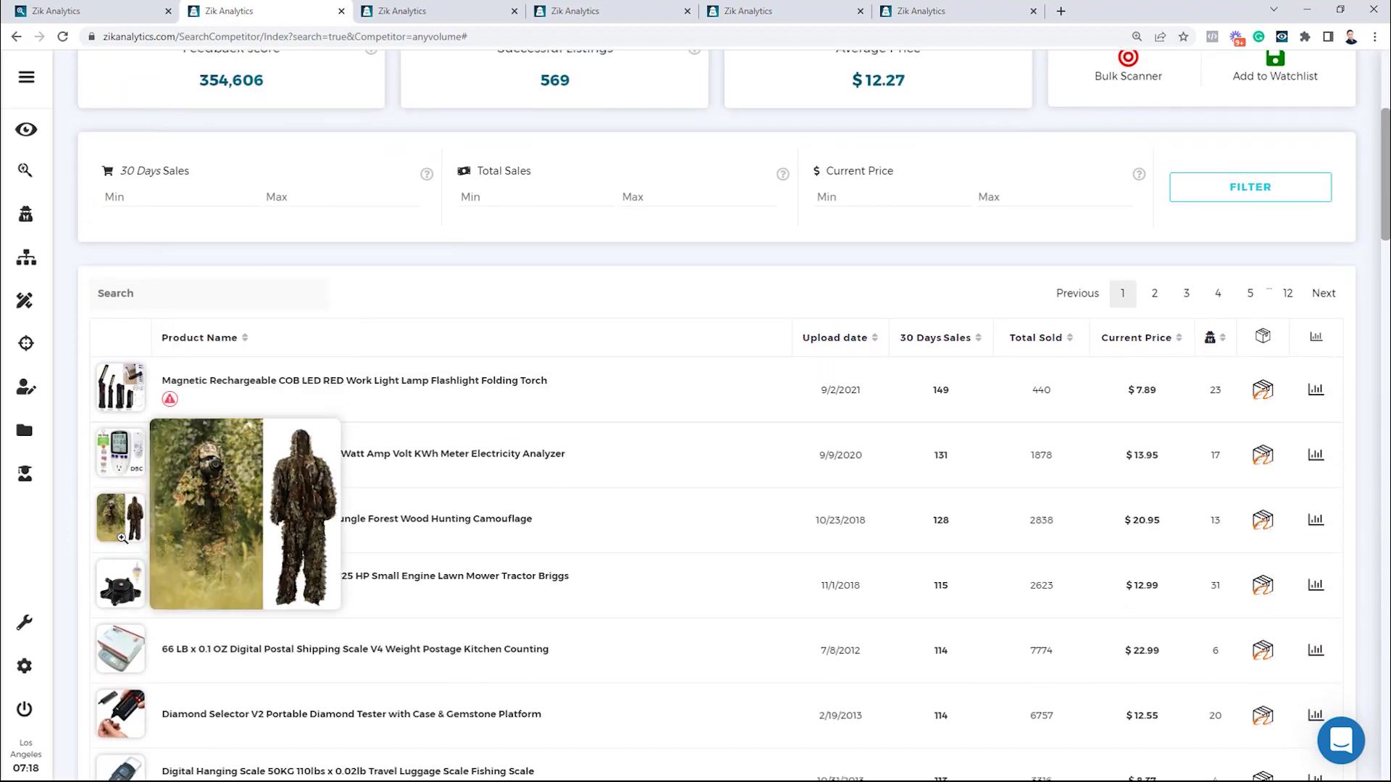
pyautogui.moveTo(117, 583)
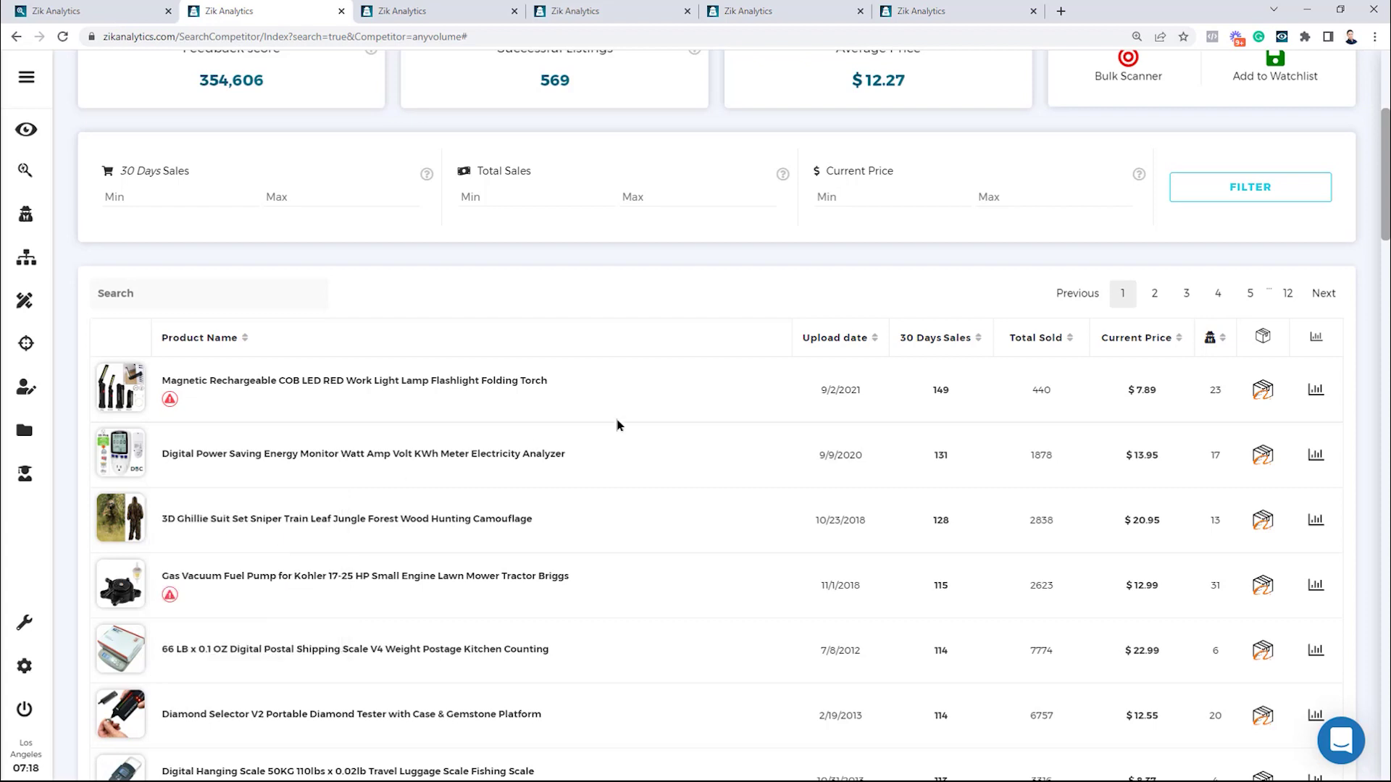
pyautogui.scroll(4, 681, 449)
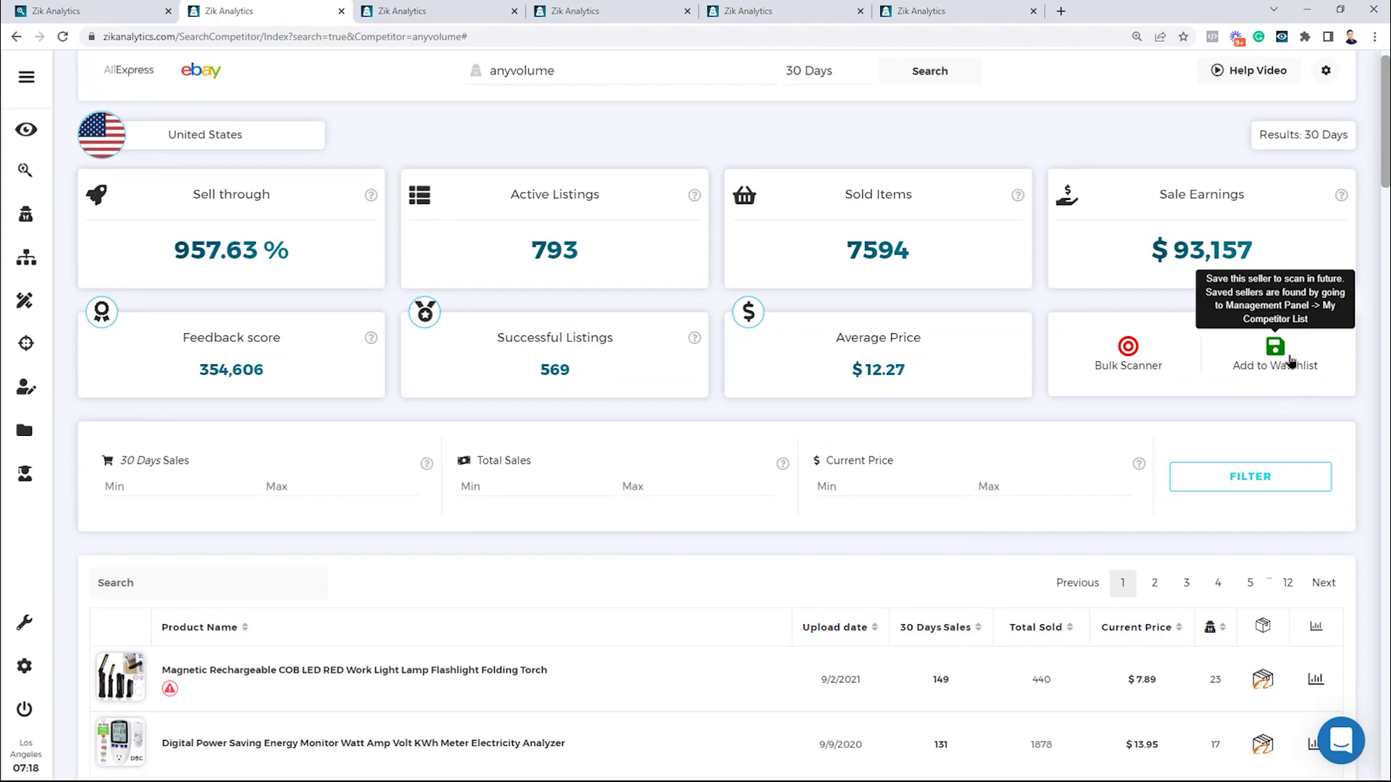
# Check the opened seller scans against the category results, ending back on the Hunting results list
pyautogui.click(86, 7)
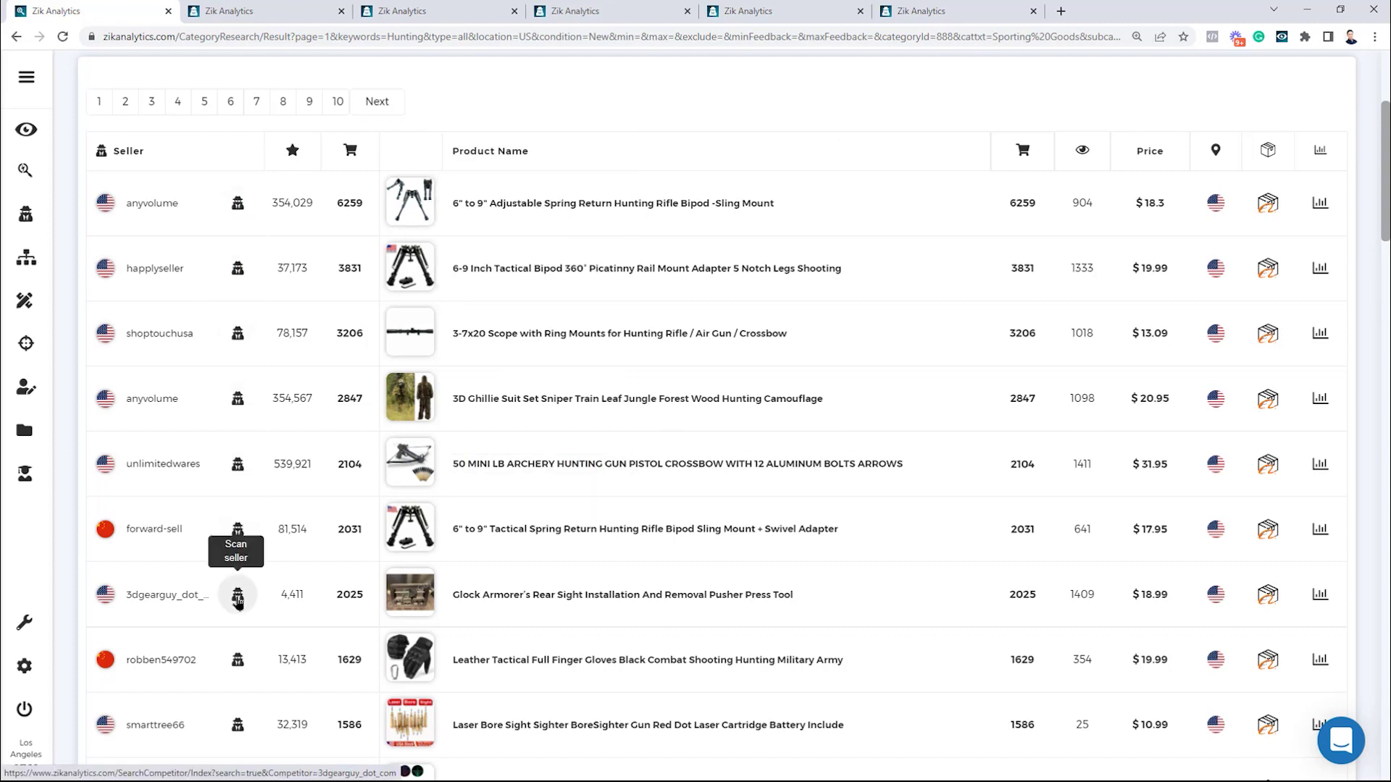
pyautogui.click(403, 12)
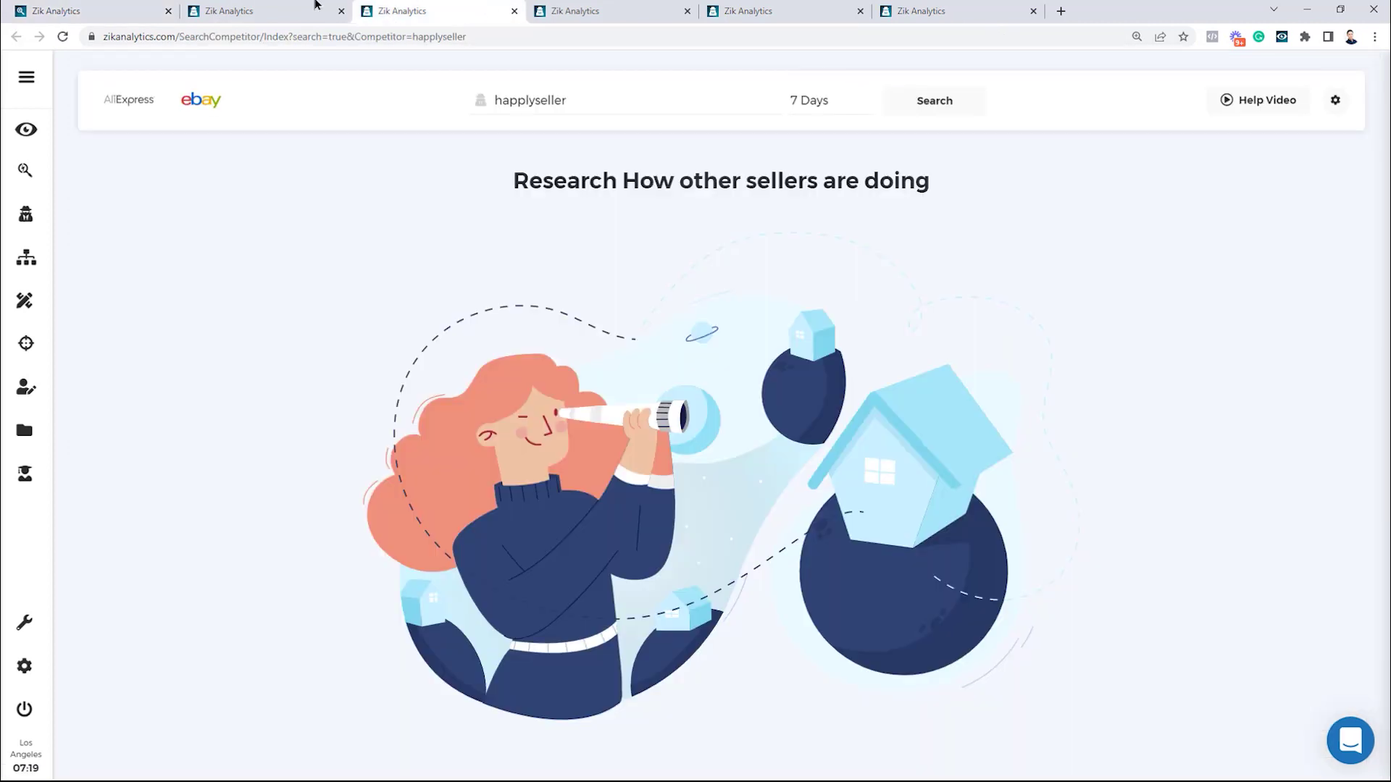
pyautogui.click(239, 12)
pyautogui.hotkey('ctrl', '1')
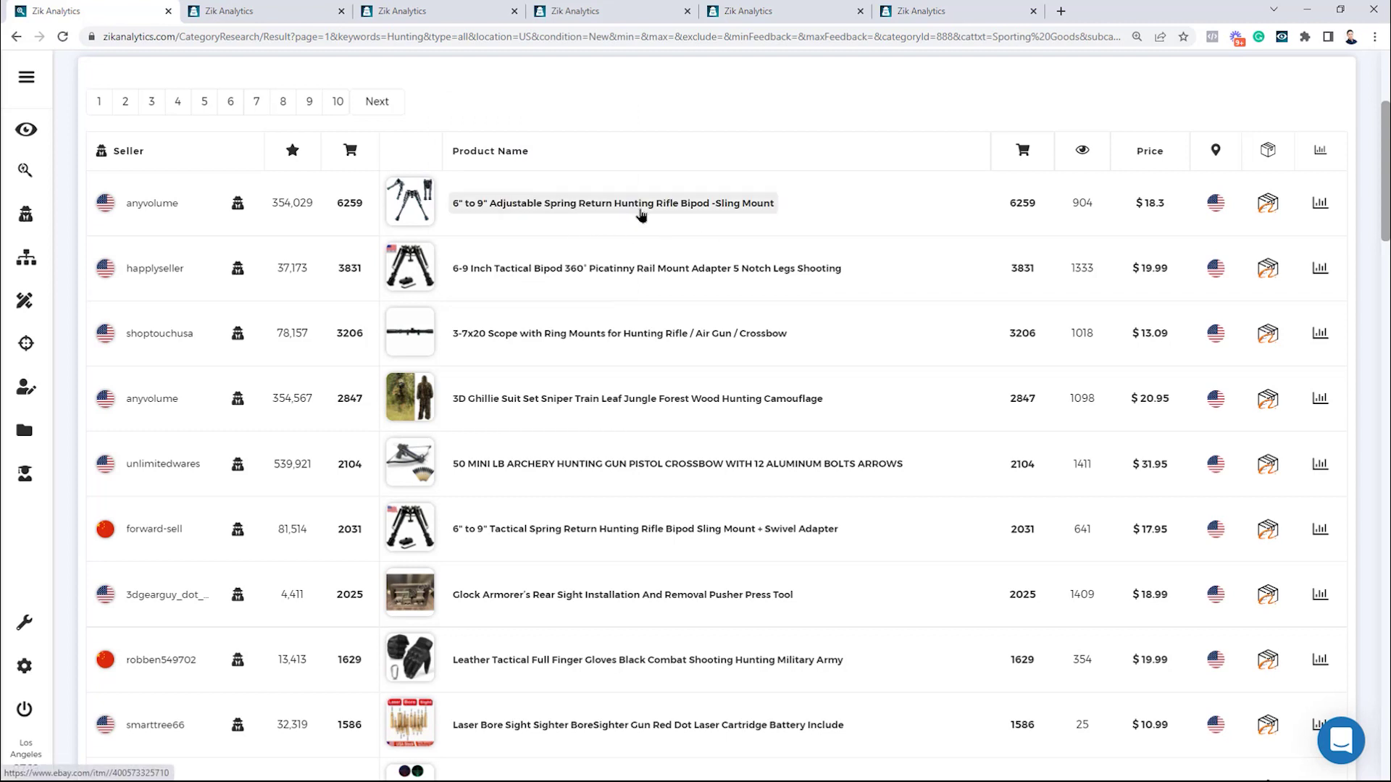
# Inspect the photo and sold quantity of the top listing, the 6" to 9" adjustable rifle bipod
pyautogui.moveTo(409, 201)
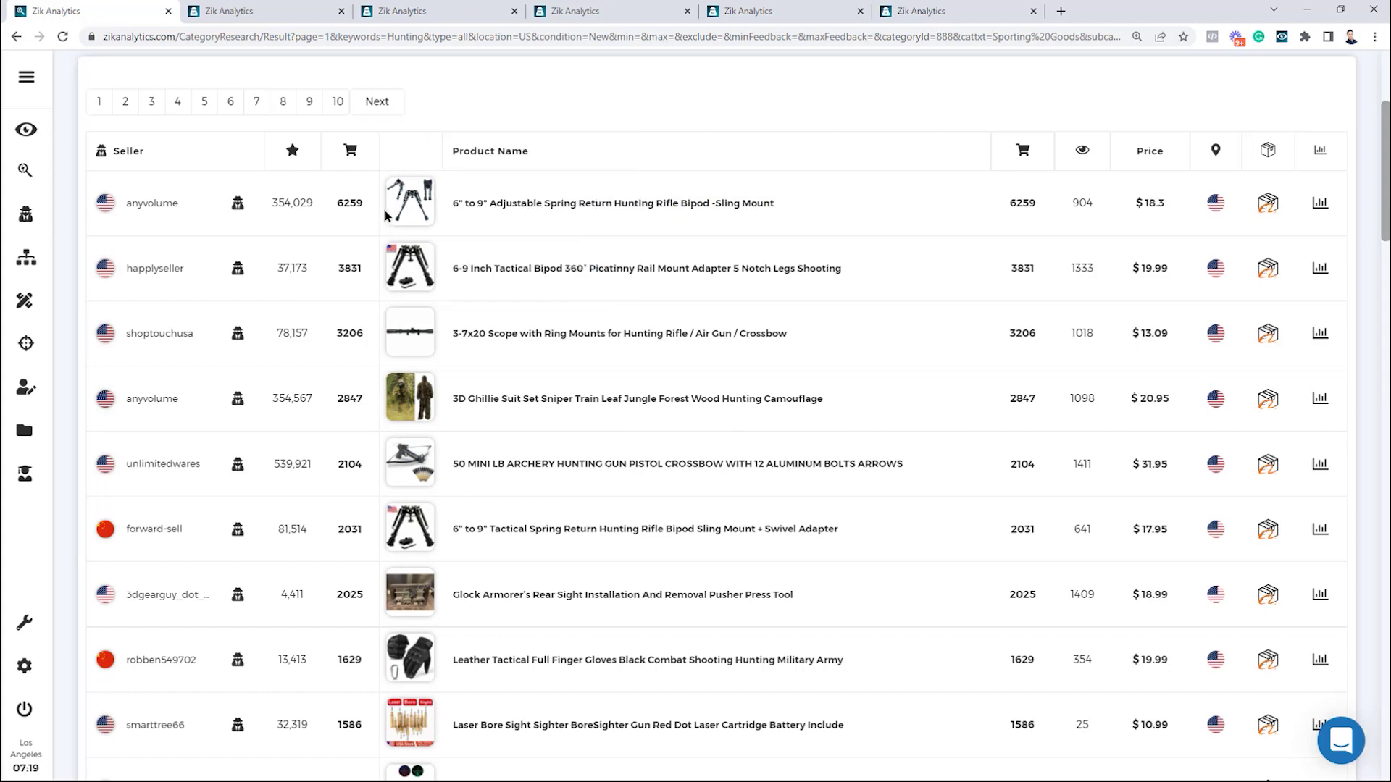
pyautogui.doubleClick(1021, 204)
pyautogui.moveTo(413, 194)
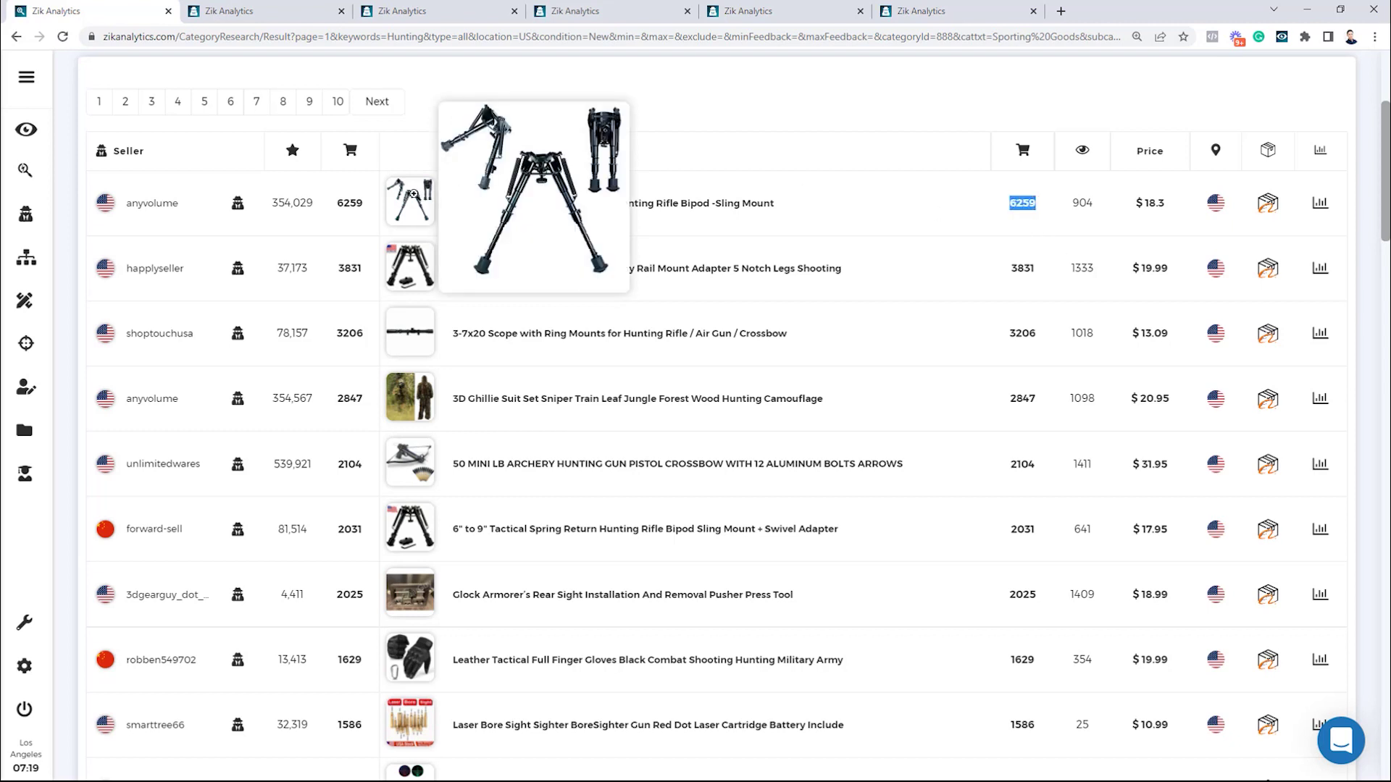
pyautogui.click(882, 231)
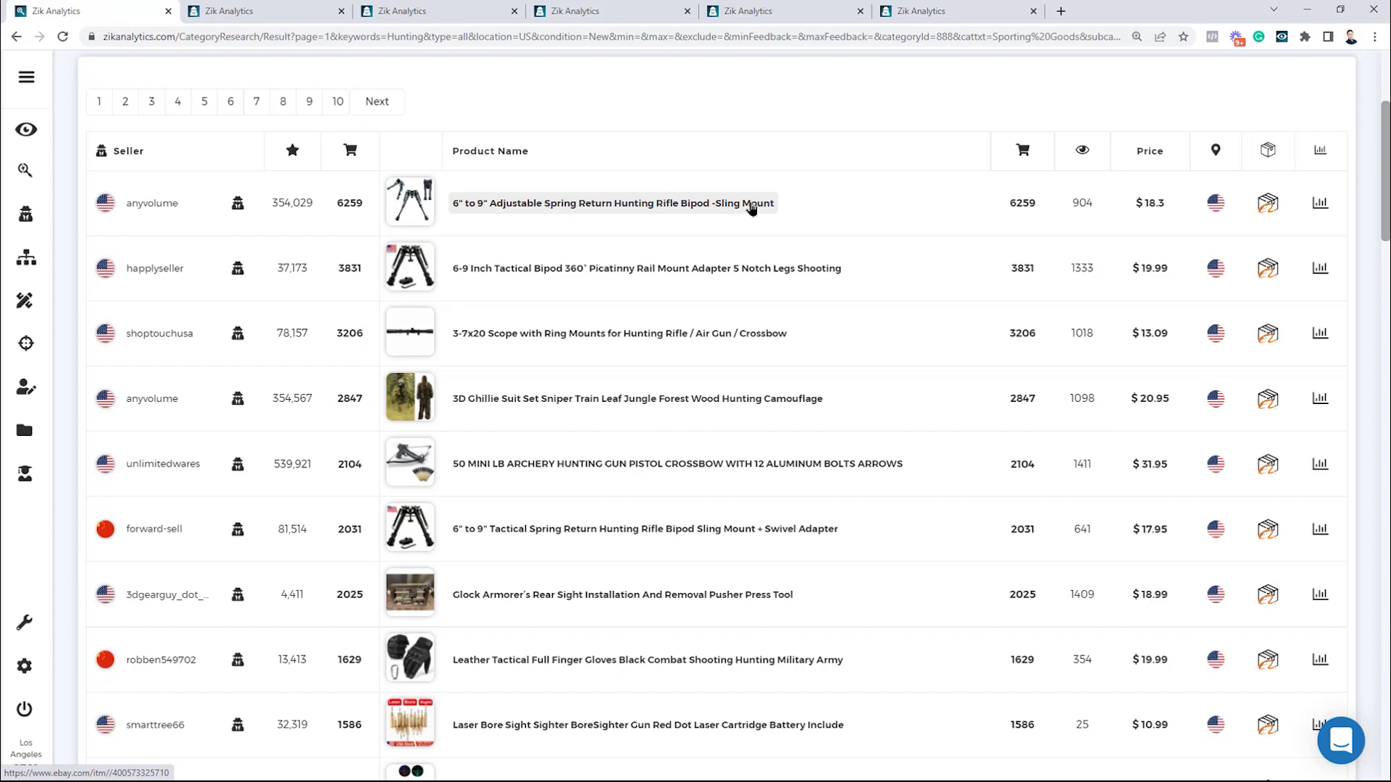
pyautogui.moveTo(419, 200)
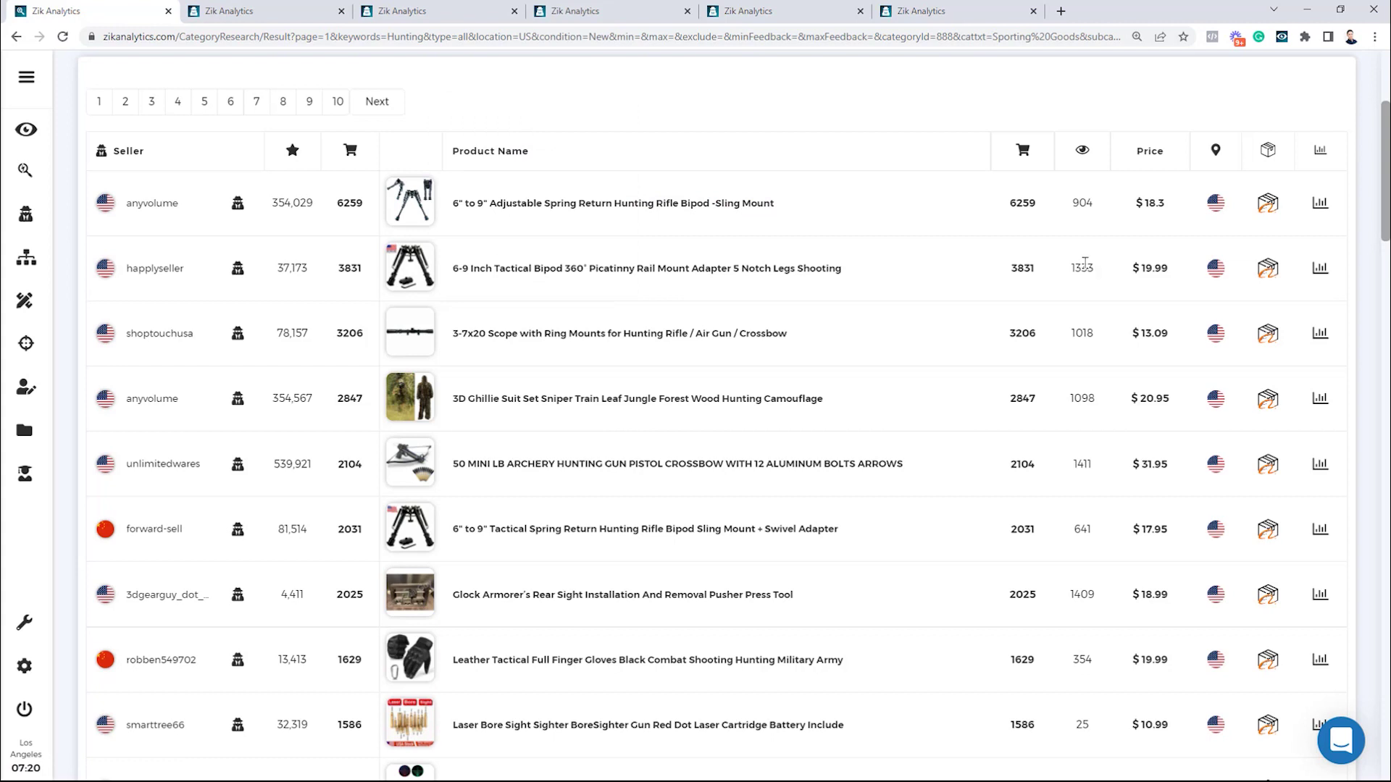
# Open the product research for the top rifle bipod listing and check its leading seller's recent sales
pyautogui.click(1319, 210)
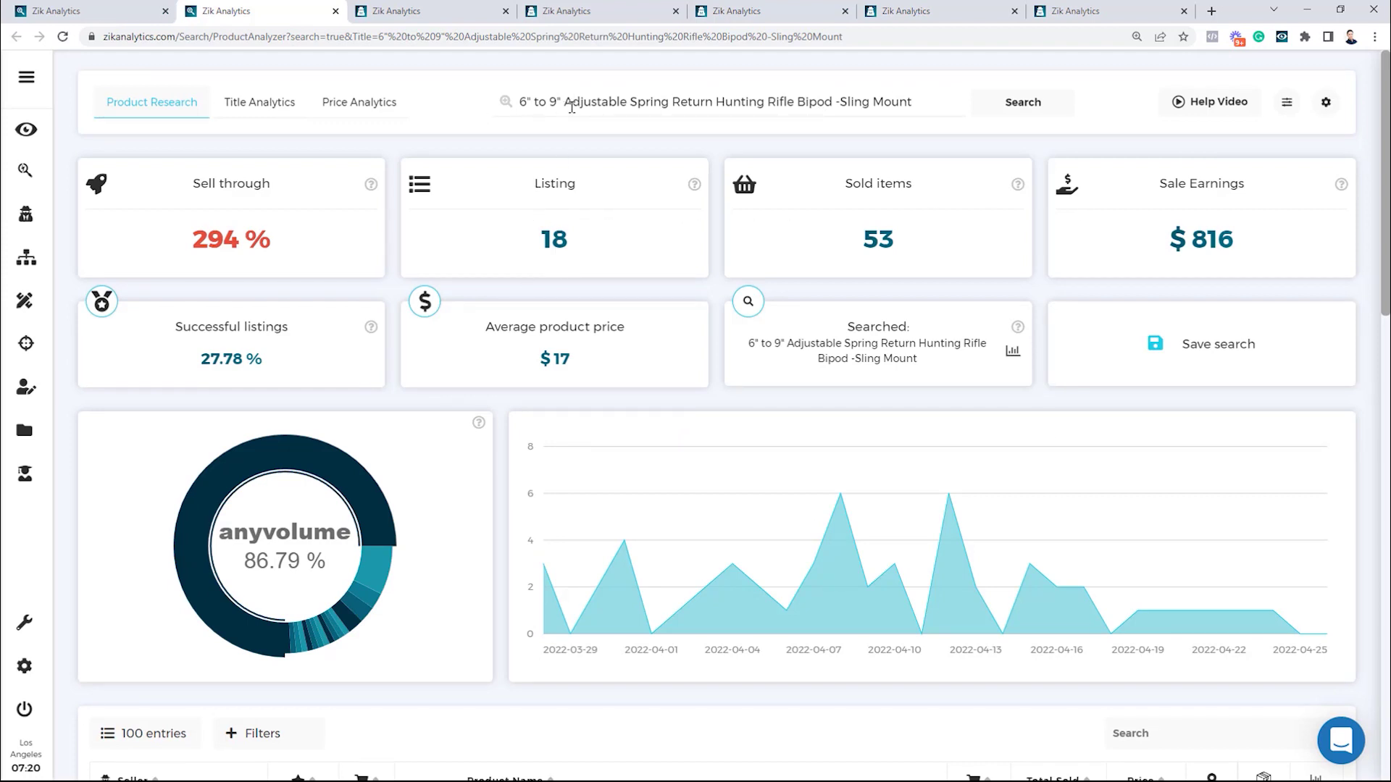
pyautogui.scroll(-4, 770, 388)
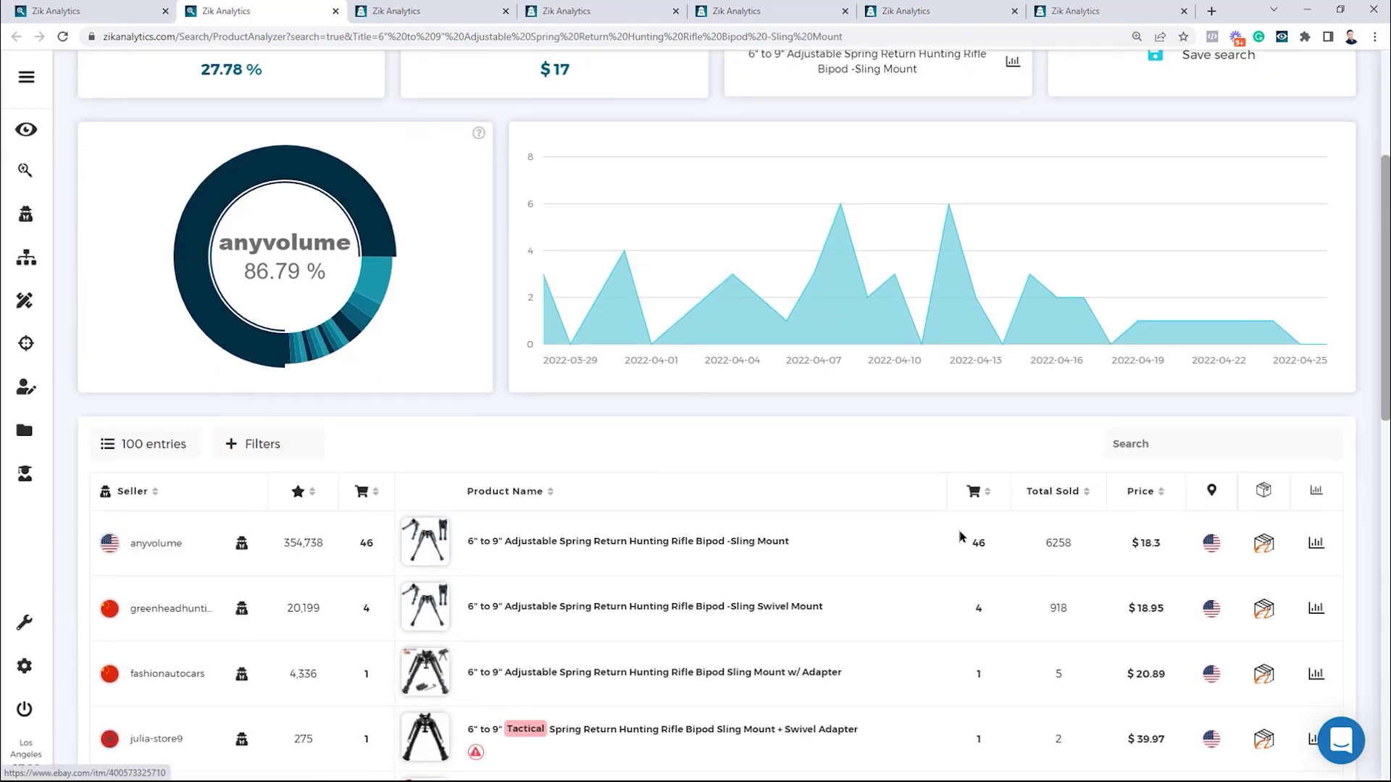
pyautogui.moveTo(960, 549); pyautogui.dragTo(986, 551)
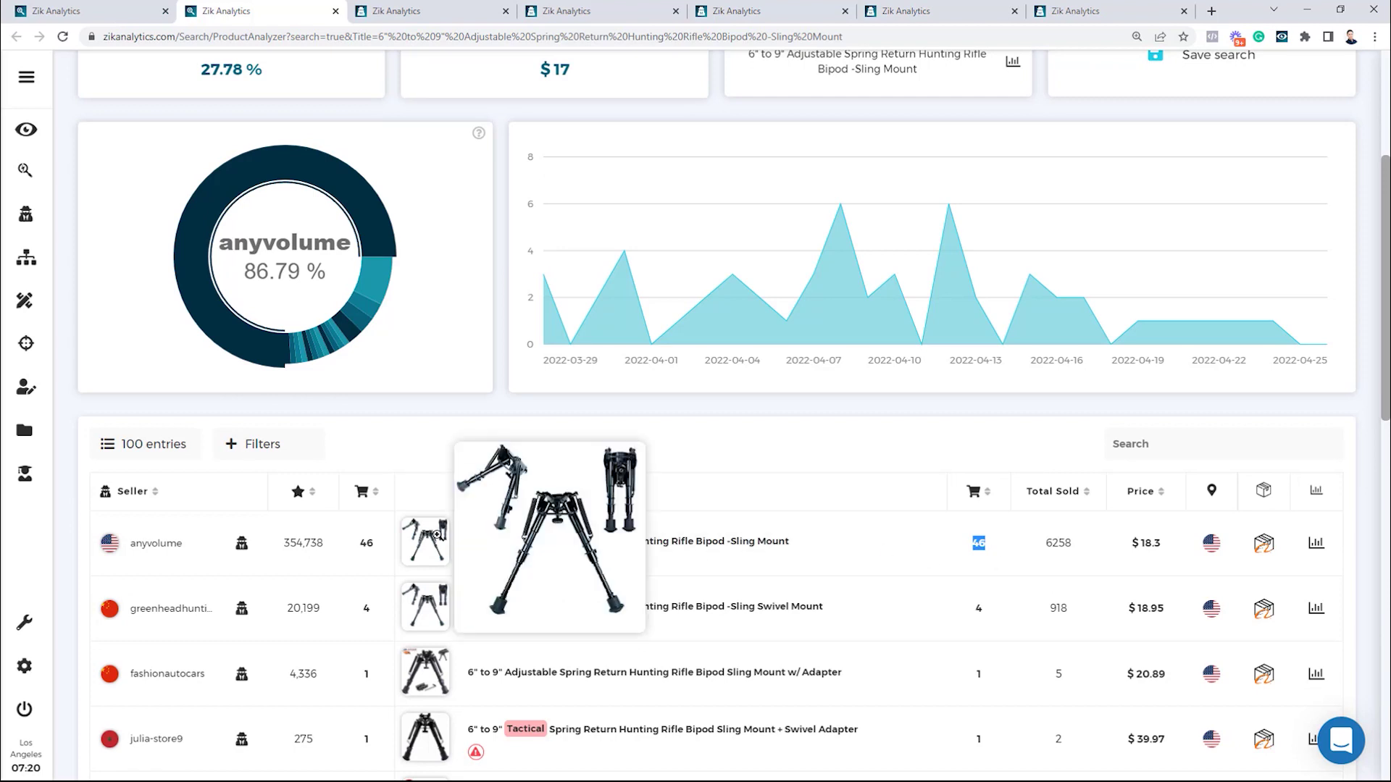
# Compare the recent sales and photos of the competing sellers' listings for the 6" to 9" adjustable rifle bipod
pyautogui.click(962, 552)
pyautogui.scroll(-1, 962, 552)
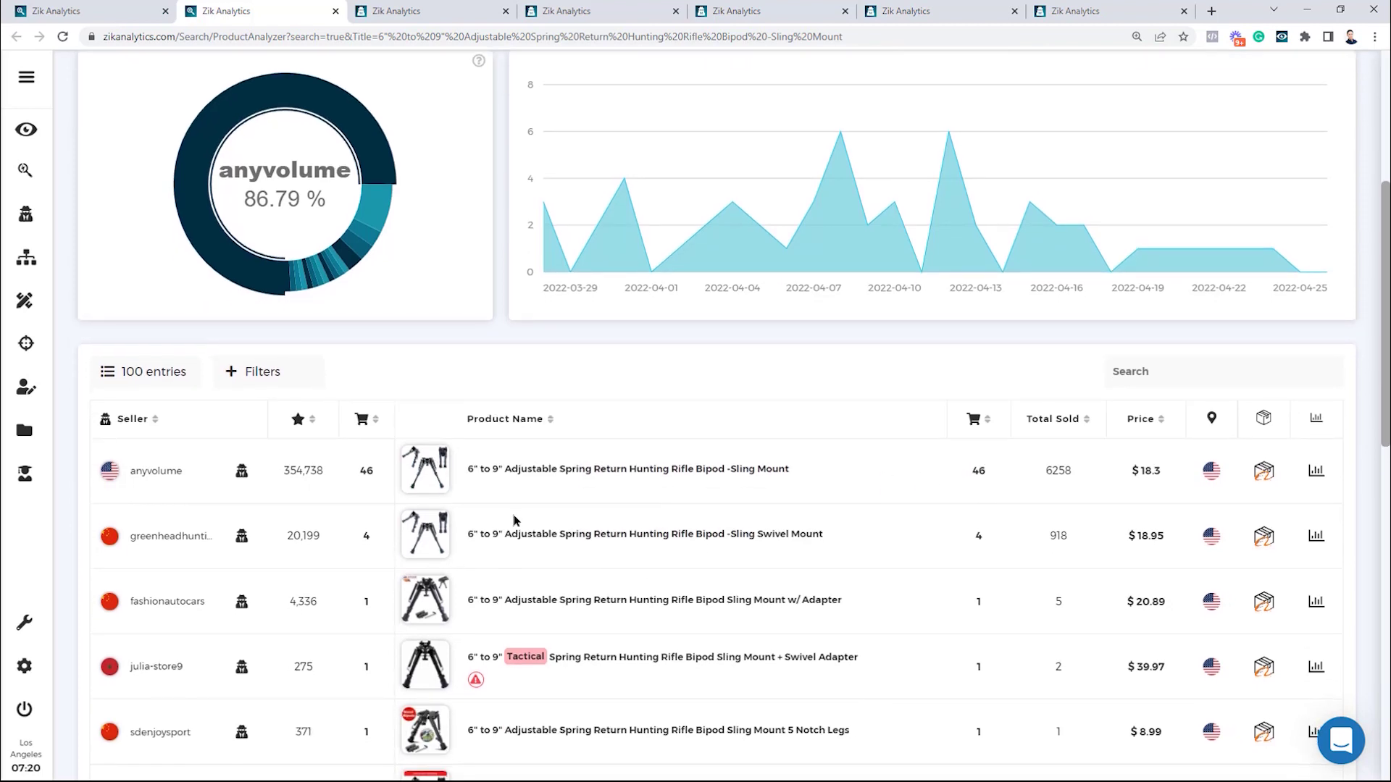
pyautogui.moveTo(421, 525)
pyautogui.doubleClick(974, 539)
pyautogui.scroll(-2, 1151, 554)
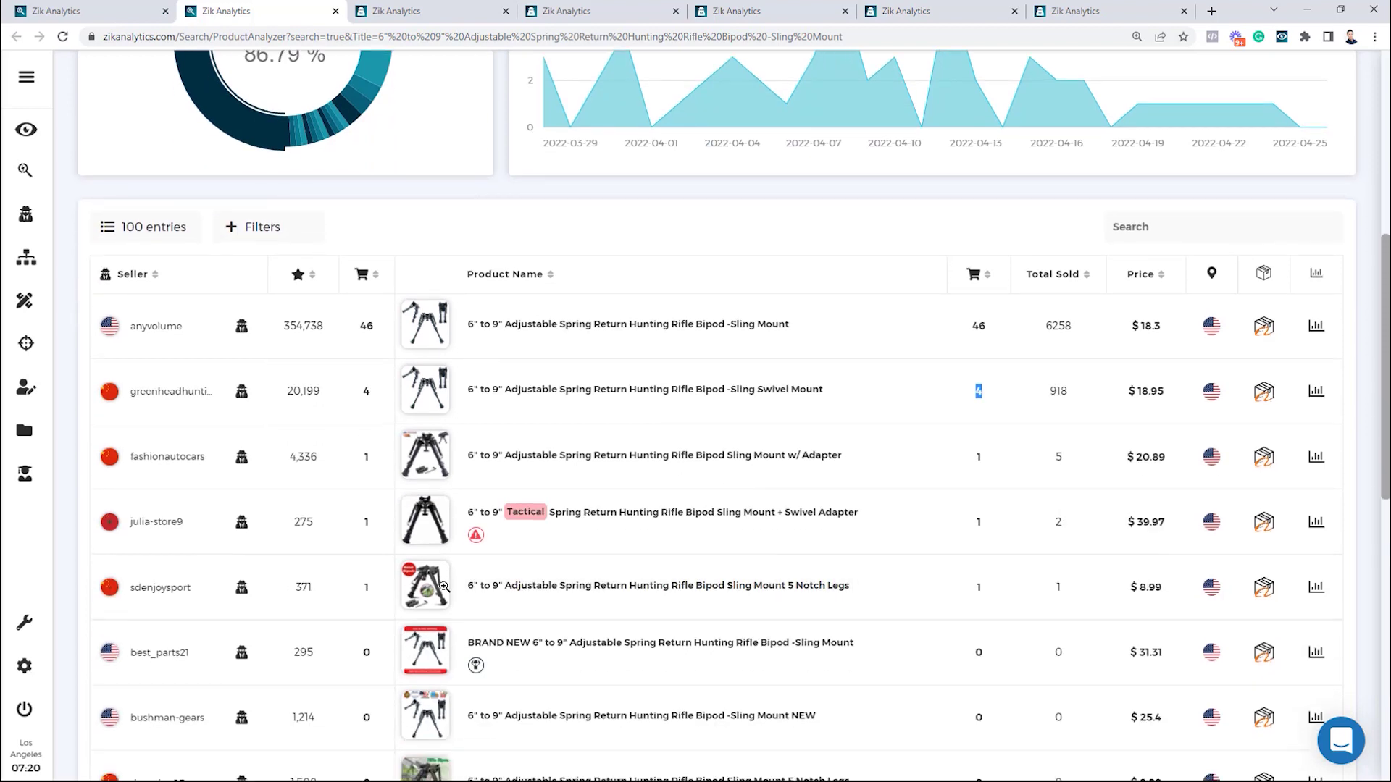
pyautogui.moveTo(444, 587)
pyautogui.doubleClick(979, 587)
pyautogui.scroll(-1, 998, 594)
pyautogui.scroll(-1, 939, 662)
pyautogui.scroll(6, 937, 667)
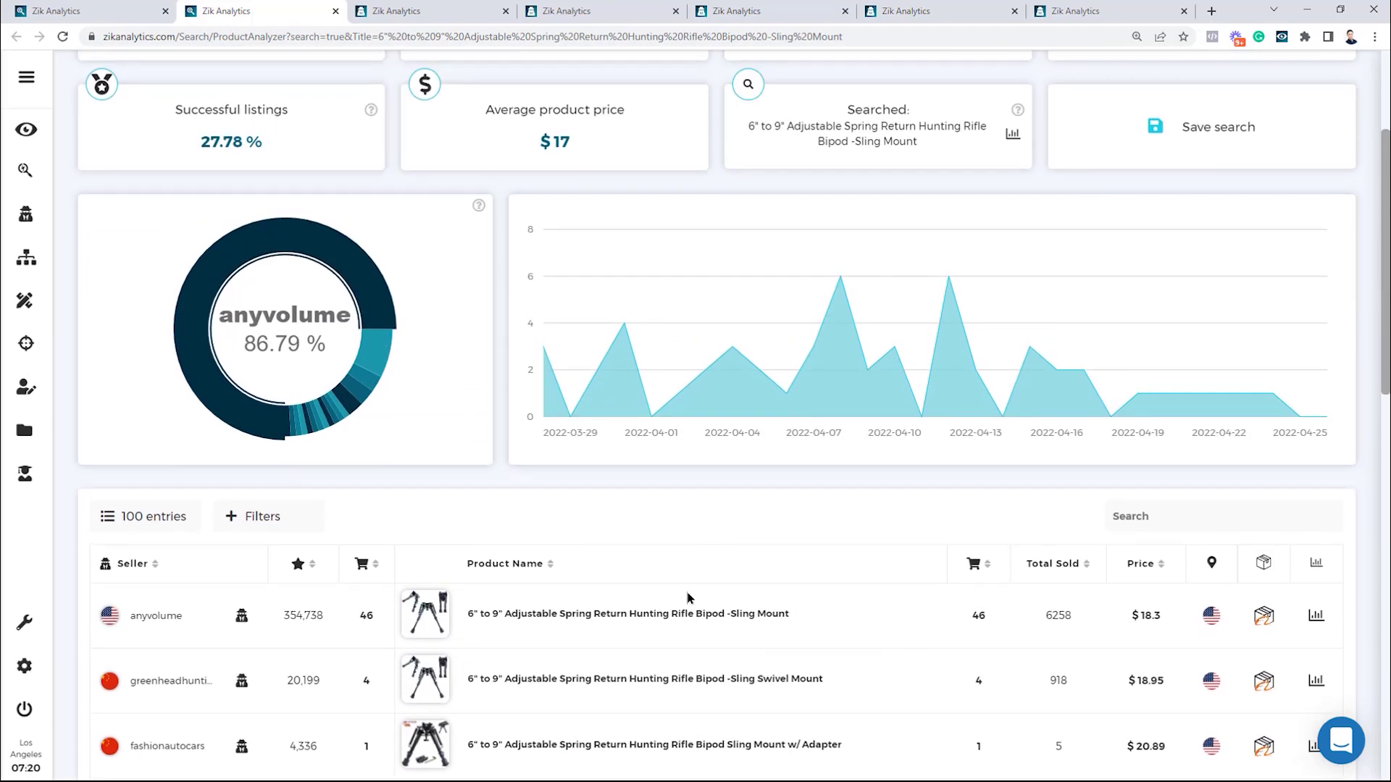
pyautogui.moveTo(418, 621)
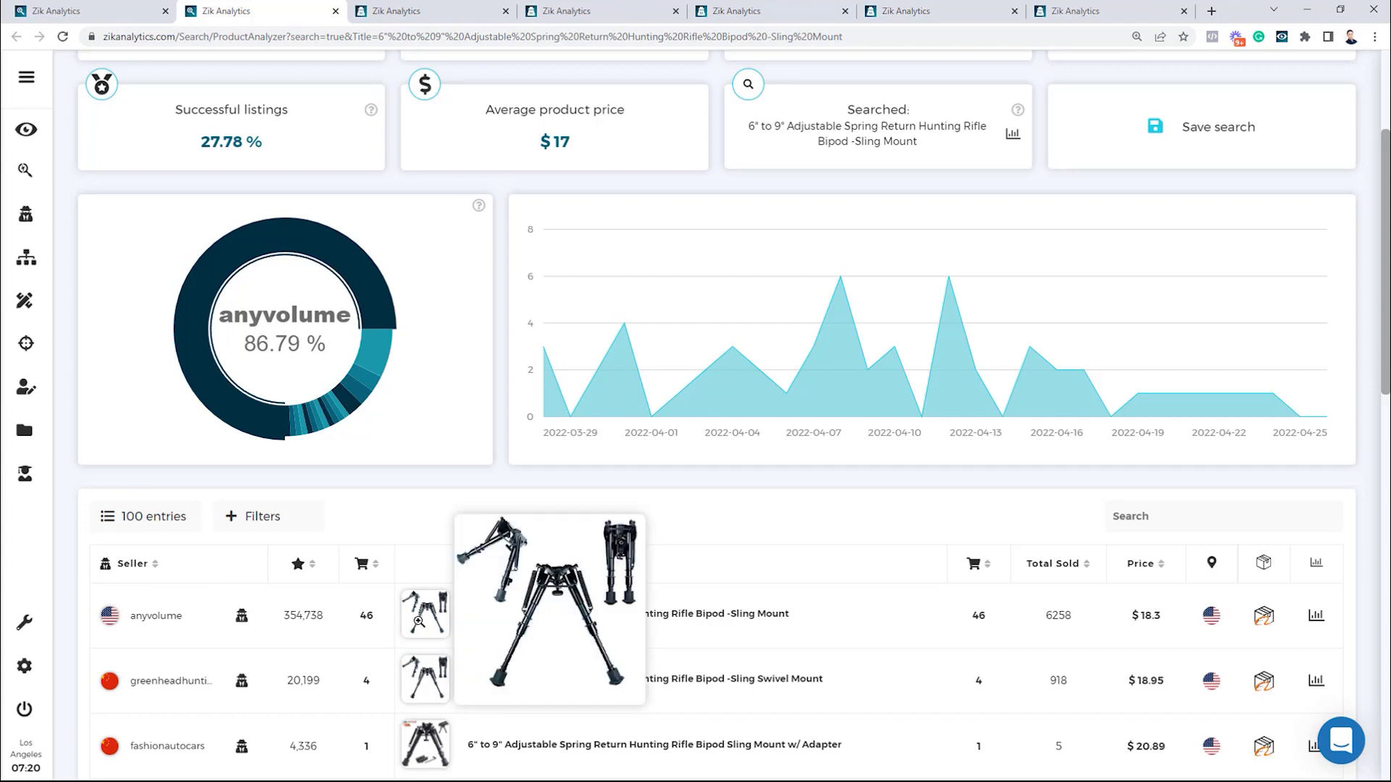
pyautogui.scroll(-1, 809, 619)
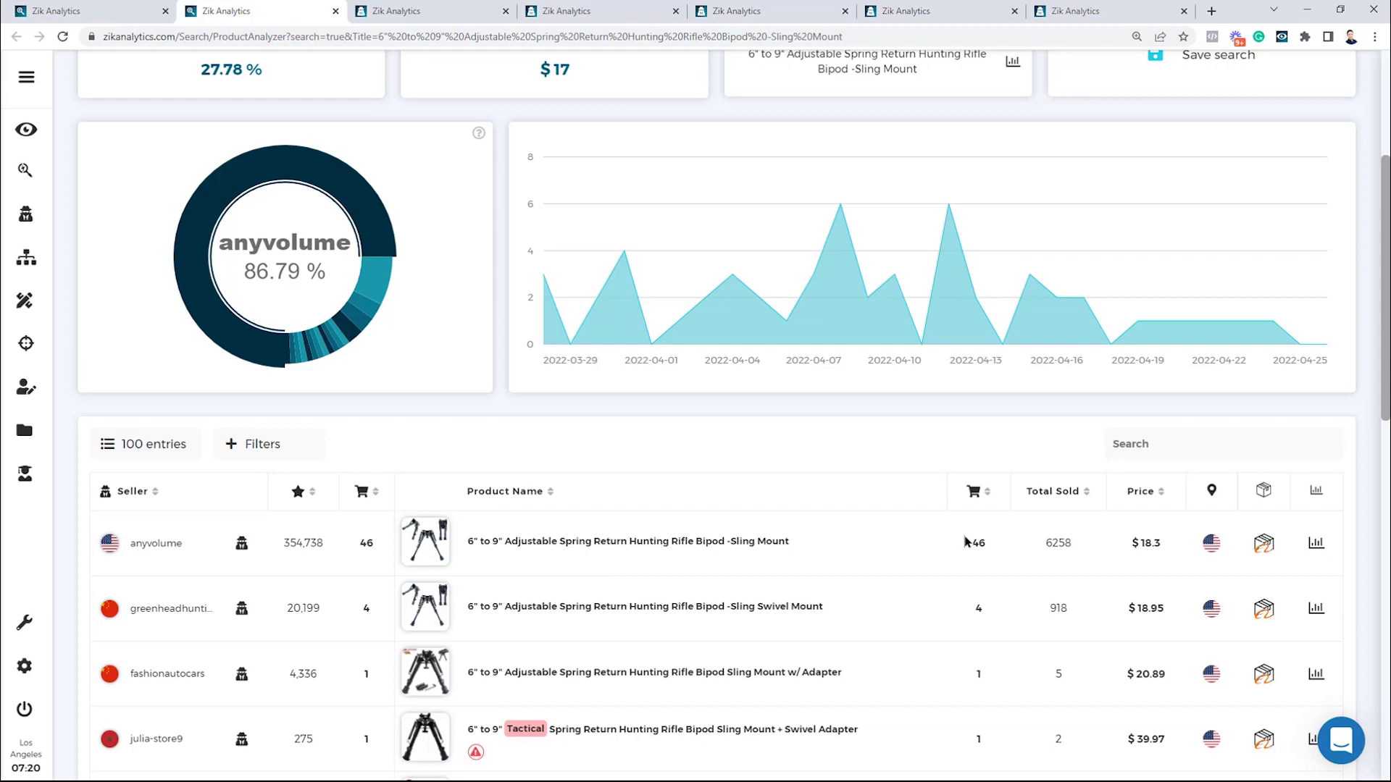
# Check the top bipod listing in the Hunting results against its product research, ending back on the category list
pyautogui.click(98, 11)
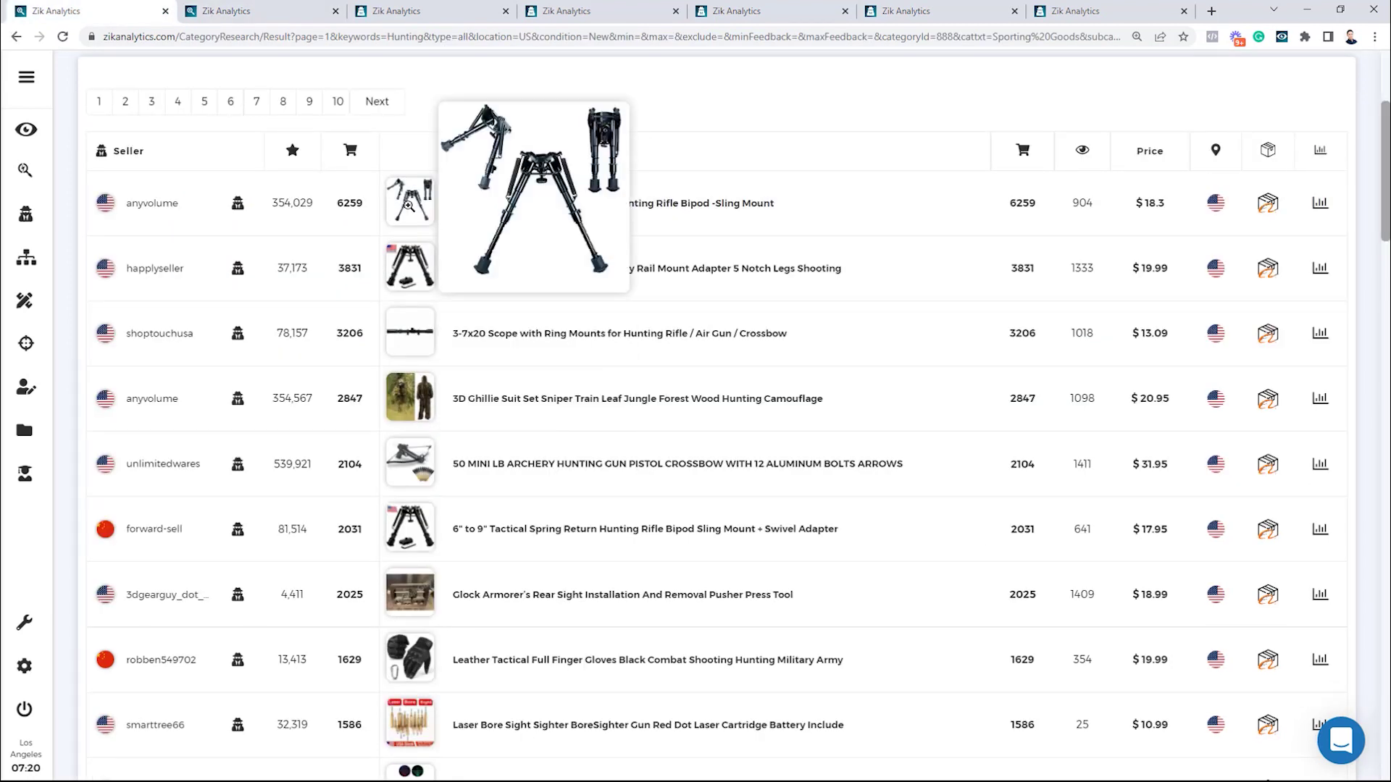
pyautogui.click(1320, 203)
pyautogui.scroll(-1, 873, 514)
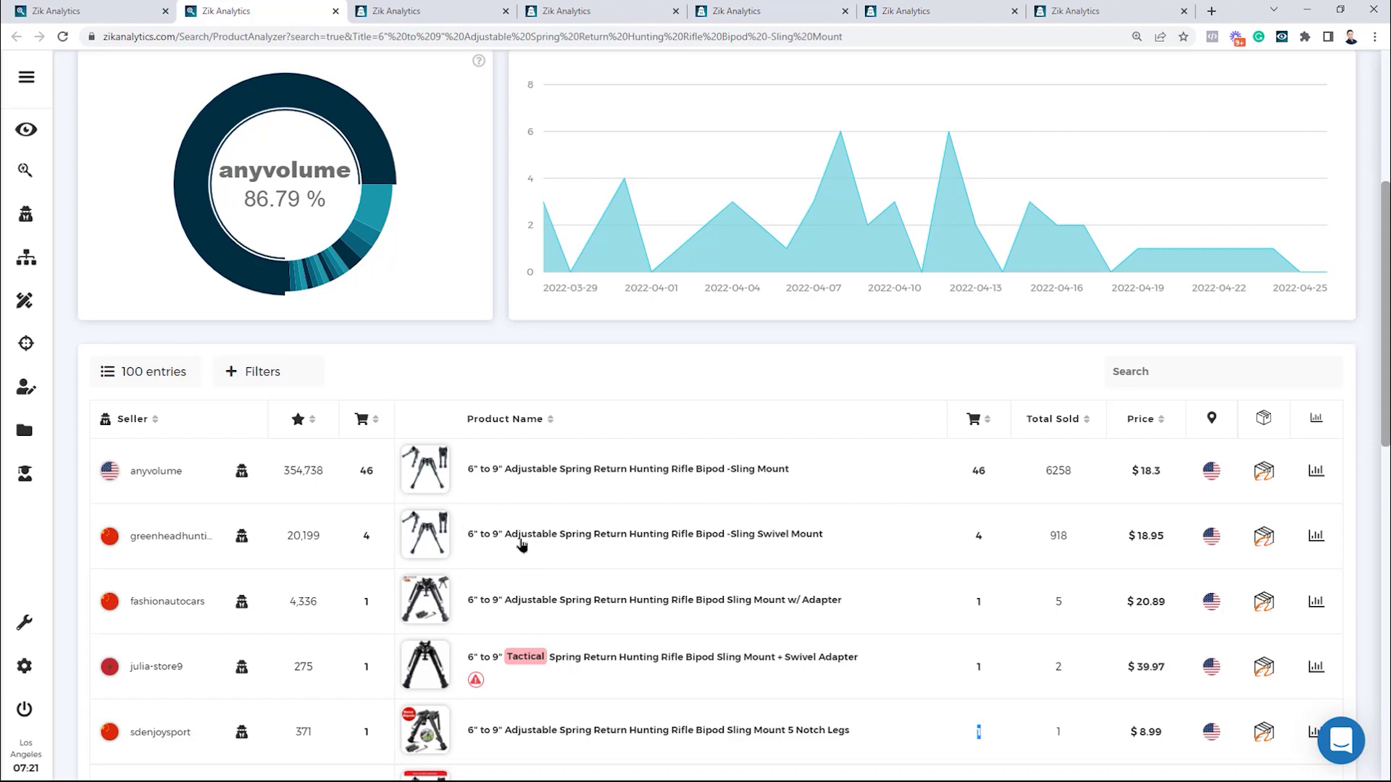
pyautogui.click(162, 3)
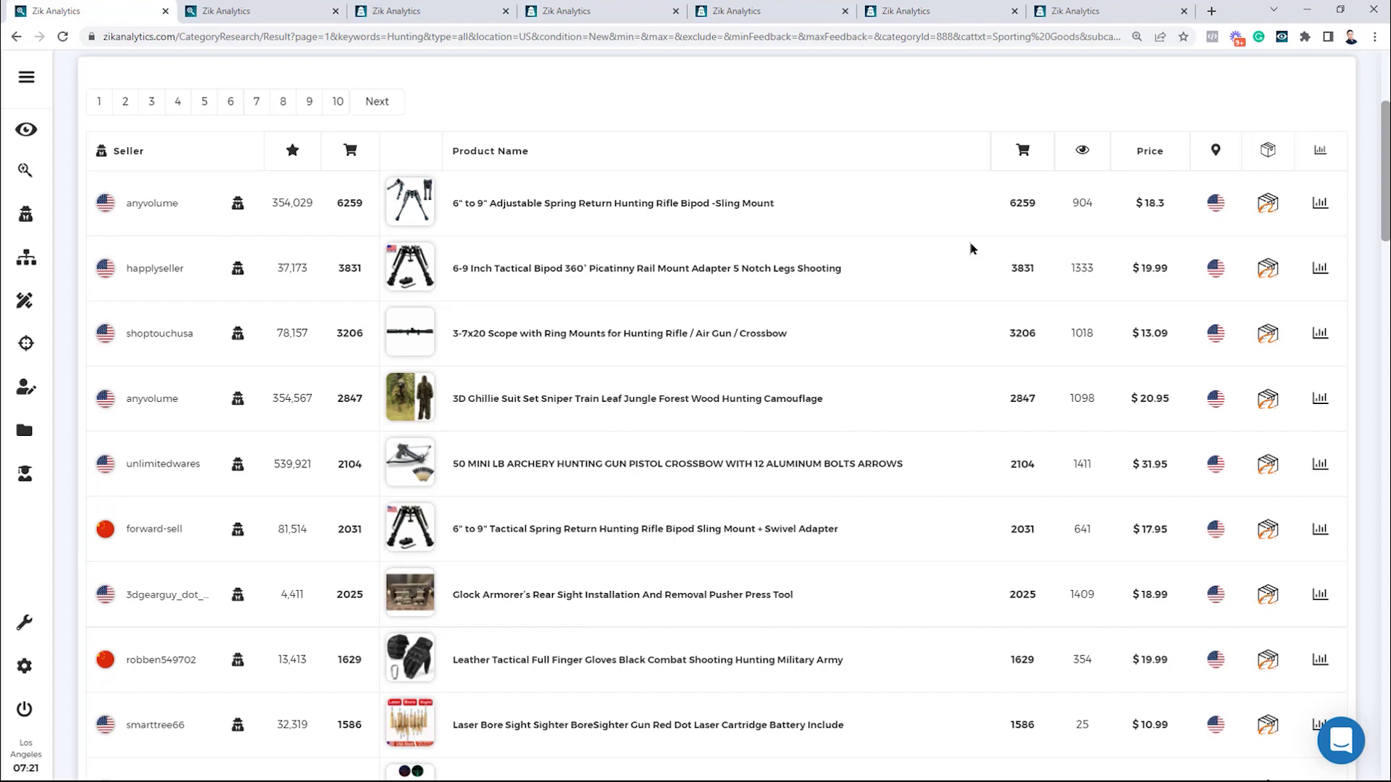
# Examine the sold quantities of the two leading bipods and the 50 mini lb archery crossbow in the Hunting results
pyautogui.doubleClick(1030, 201)
pyautogui.click(1017, 274)
pyautogui.scroll(1, 997, 211)
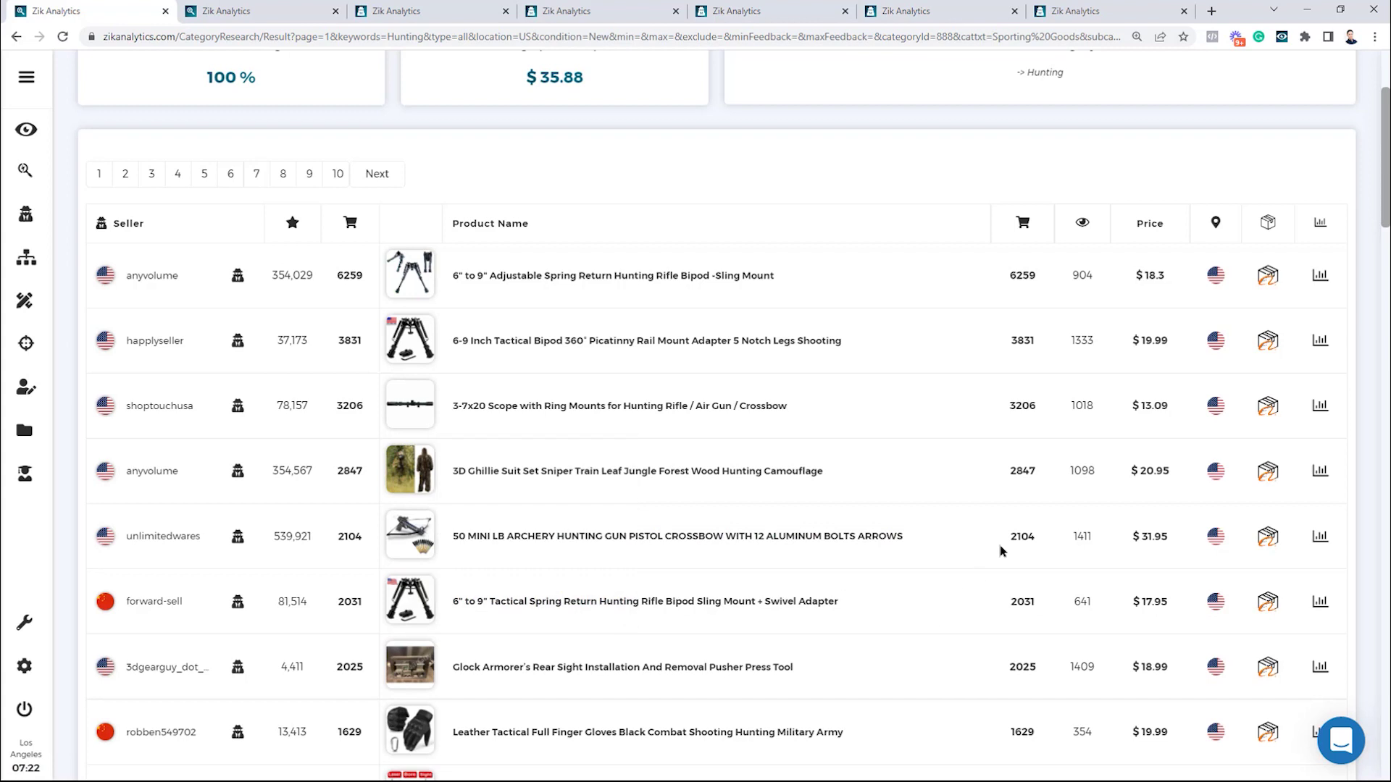
pyautogui.moveTo(1031, 543); pyautogui.dragTo(1006, 547)
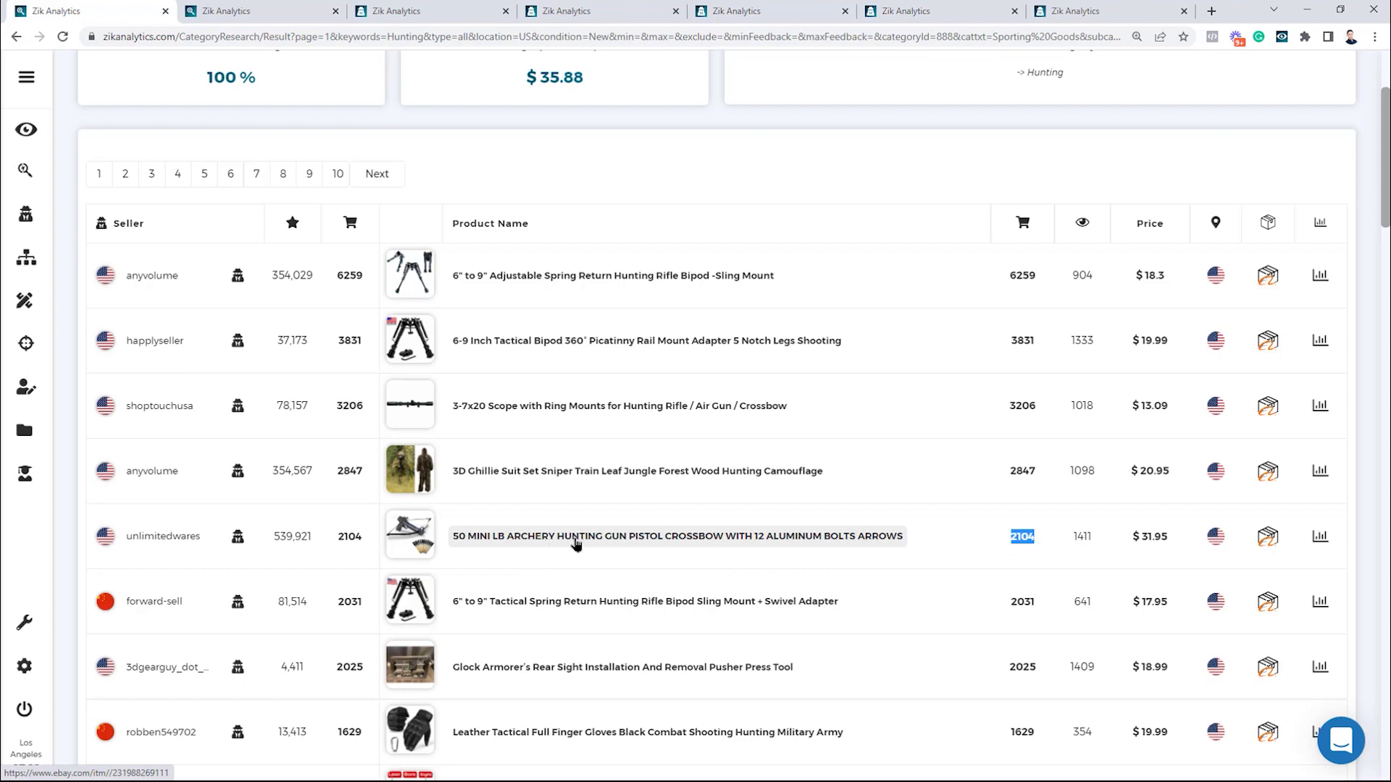
# Copy the crossbow listing's title from "ARCHERY" through "ARROWS" into the search field of a new product research tab
pyautogui.moveTo(944, 541); pyautogui.dragTo(504, 540)
pyautogui.hotkey('ctrl', 'c')
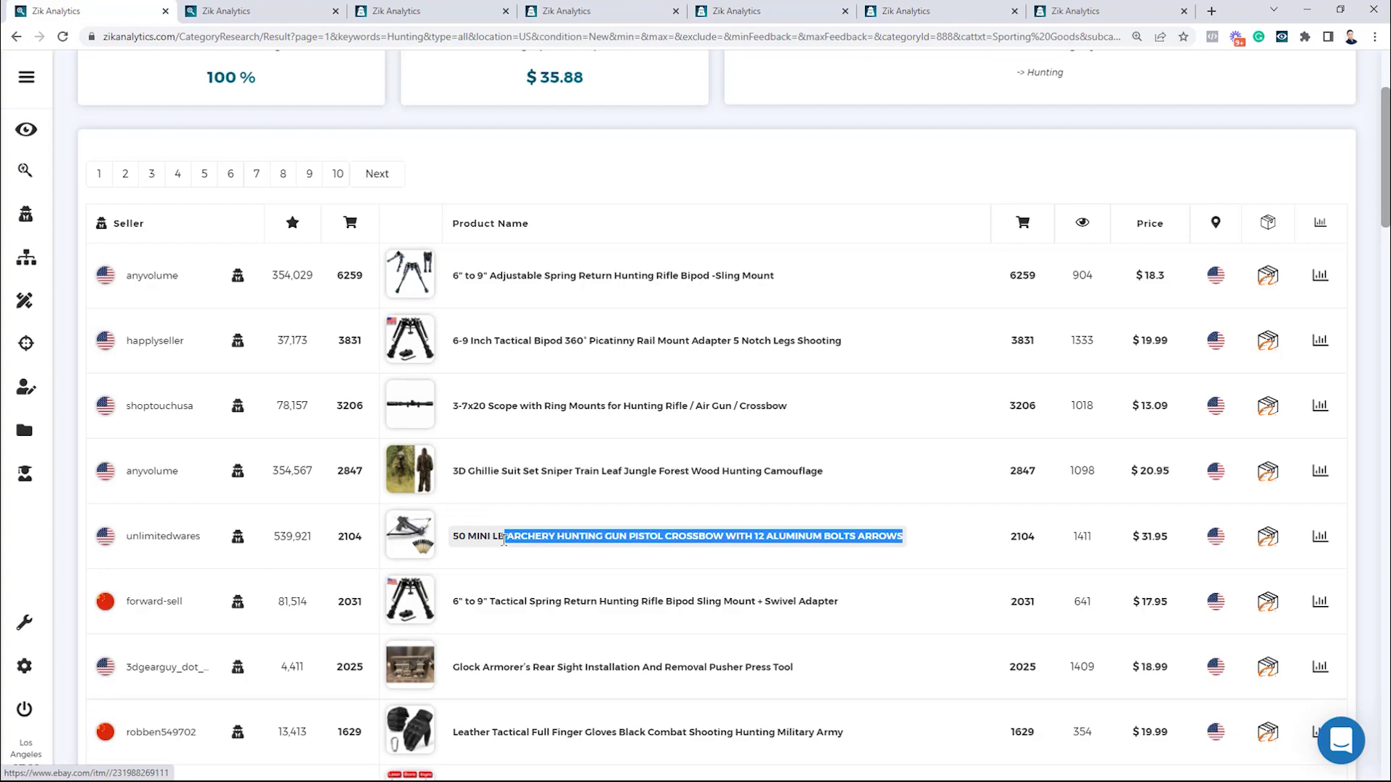
pyautogui.middleClick(27, 172)
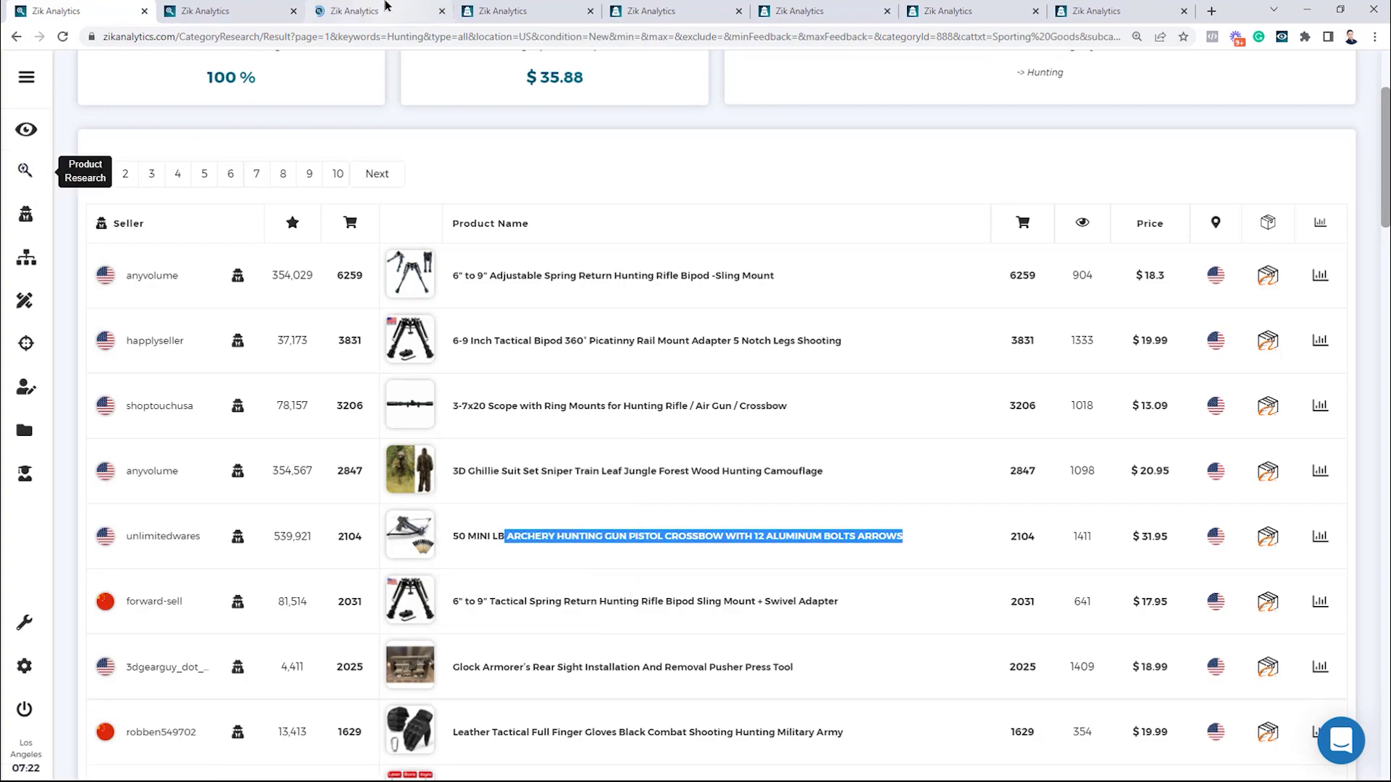
pyautogui.click(385, 5)
pyautogui.click(532, 100)
pyautogui.hotkey('ctrl', 'v')
# Shorten the search phrase to "ARCHERY HUNTING GUN", cutting "CROSSBOW" to the clipboard, and run the product research
pyautogui.moveTo(512, 100); pyautogui.dragTo(533, 104)
pyautogui.click(536, 99)
pyautogui.moveTo(568, 100); pyautogui.dragTo(641, 107)
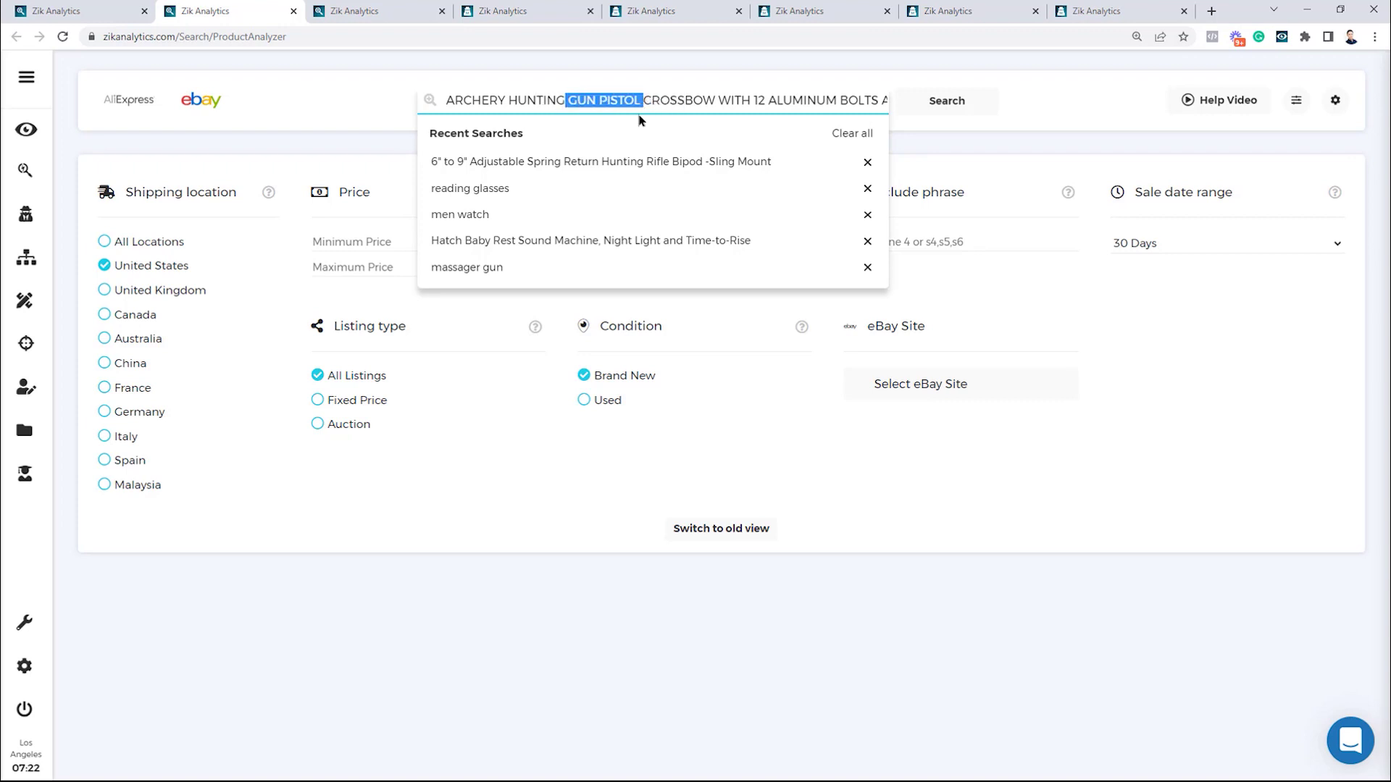
pyautogui.click(610, 98)
pyautogui.doubleClick(610, 98)
pyautogui.press('BackSpace')
pyautogui.moveTo(675, 96); pyautogui.dragTo(914, 100)
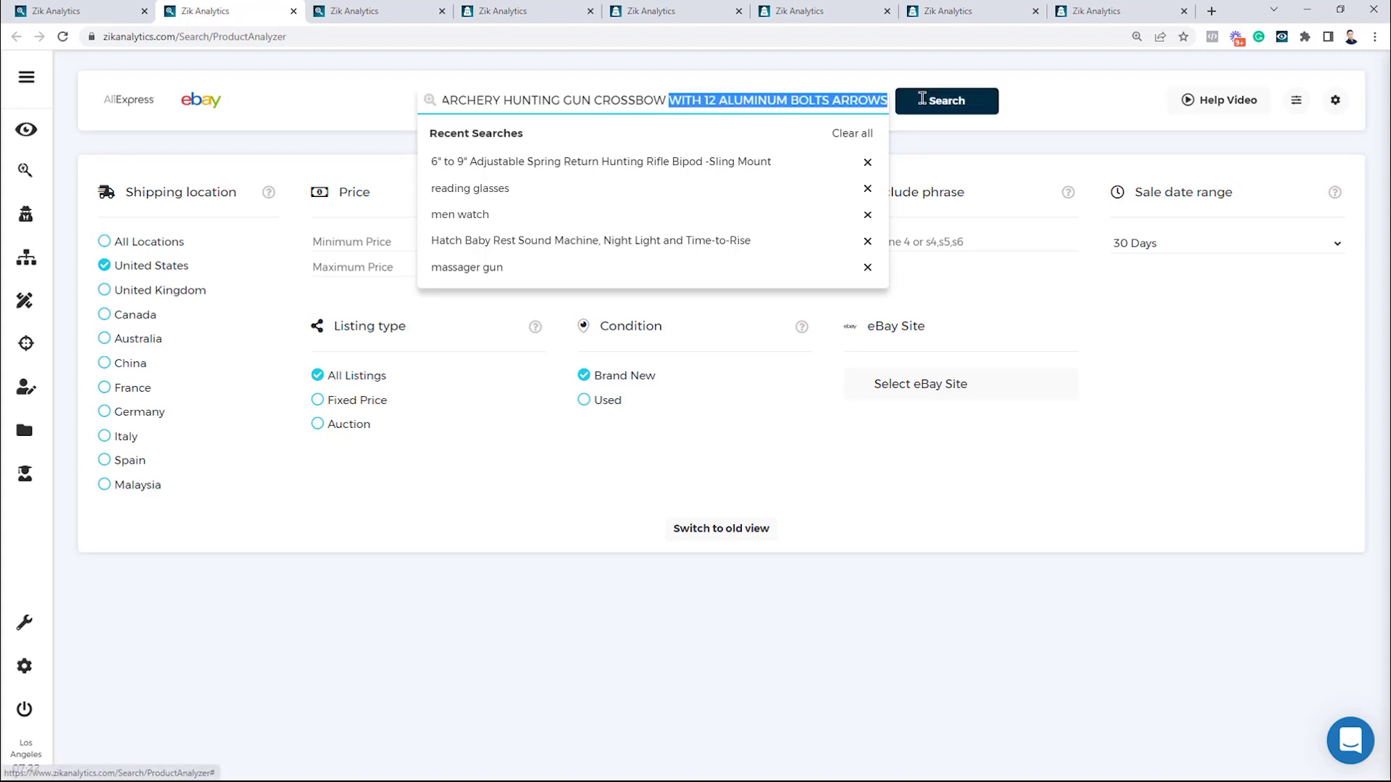
pyautogui.press('BackSpace')
pyautogui.doubleClick(641, 101)
pyautogui.rightClick(659, 101)
pyautogui.click(690, 157)
pyautogui.press('BackSpace')
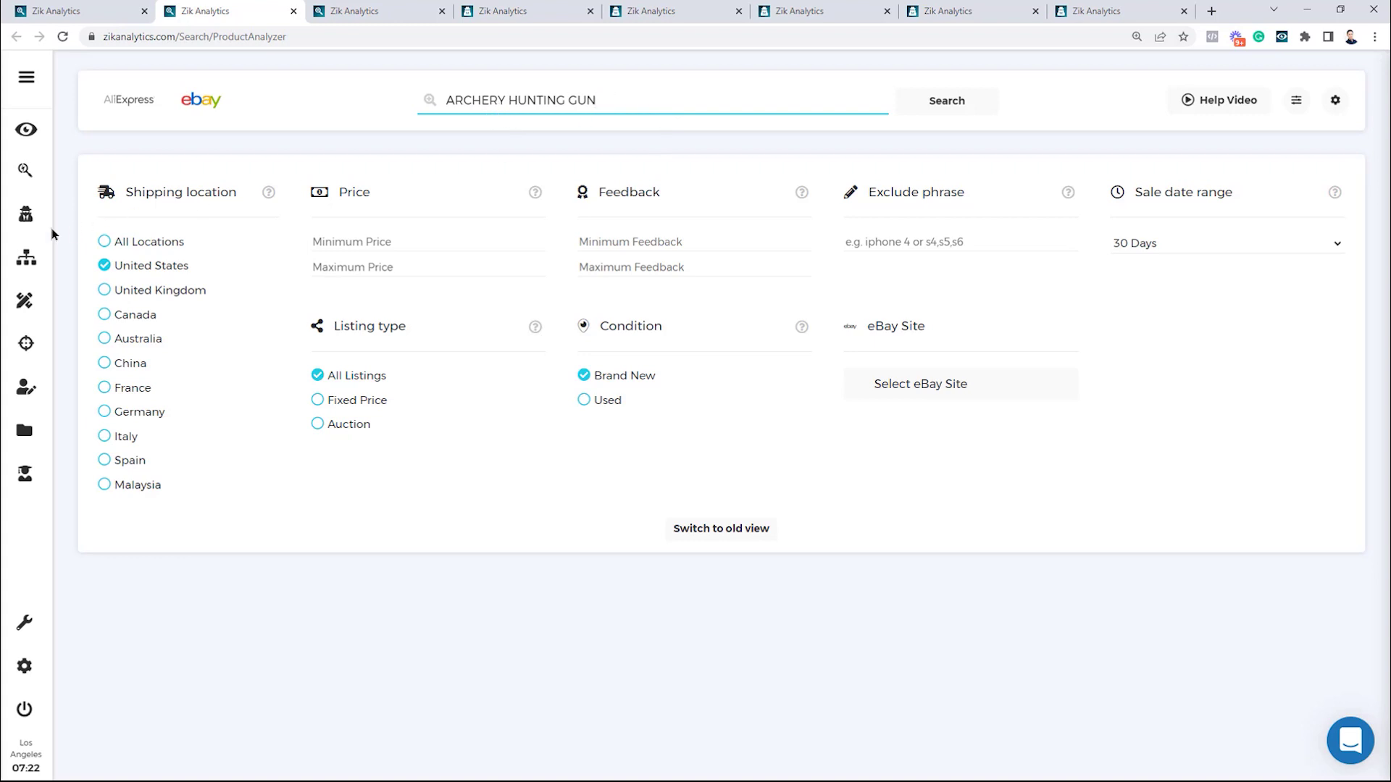
pyautogui.click(938, 101)
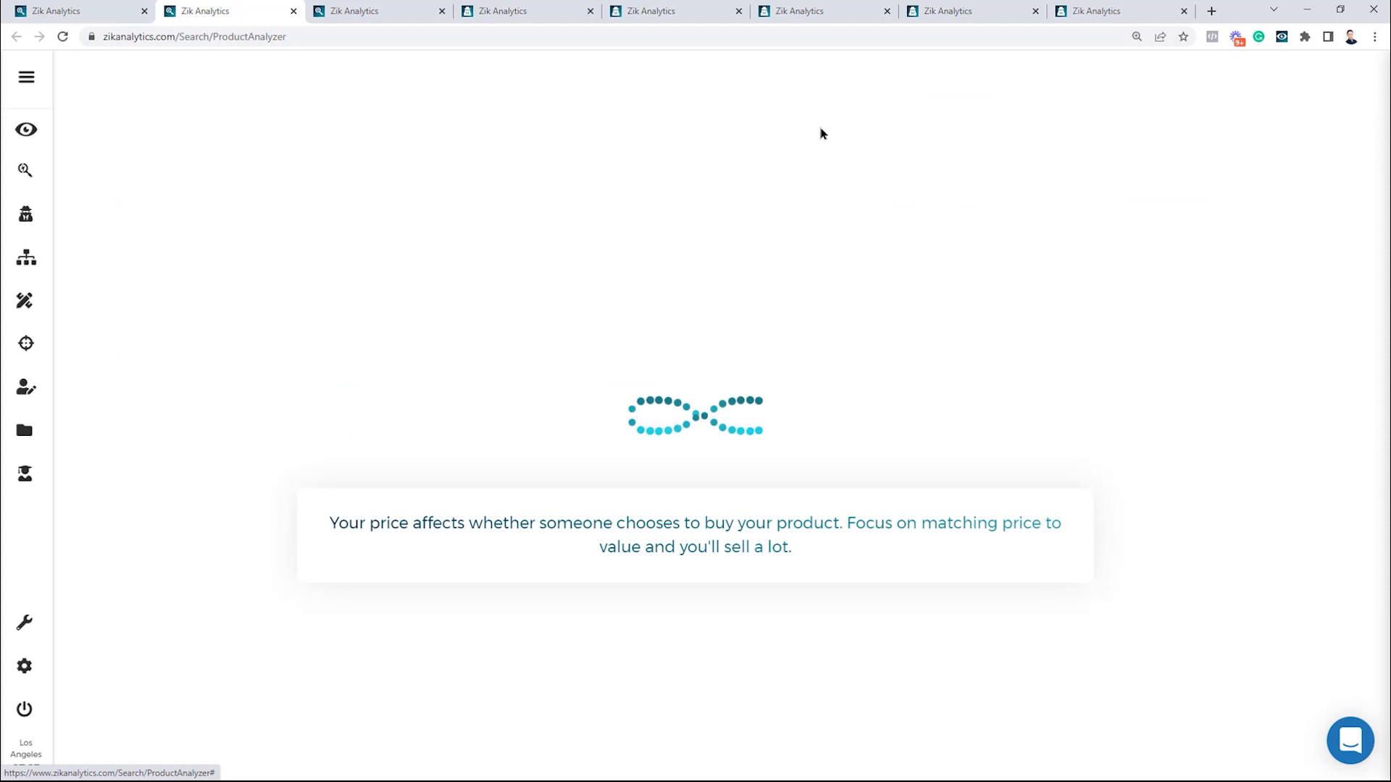
# Search for "CROSSBOW HUNTING GUN" in another new product research tab, reusing the cut keyword
pyautogui.rightClick(26, 174)
pyautogui.click(99, 183)
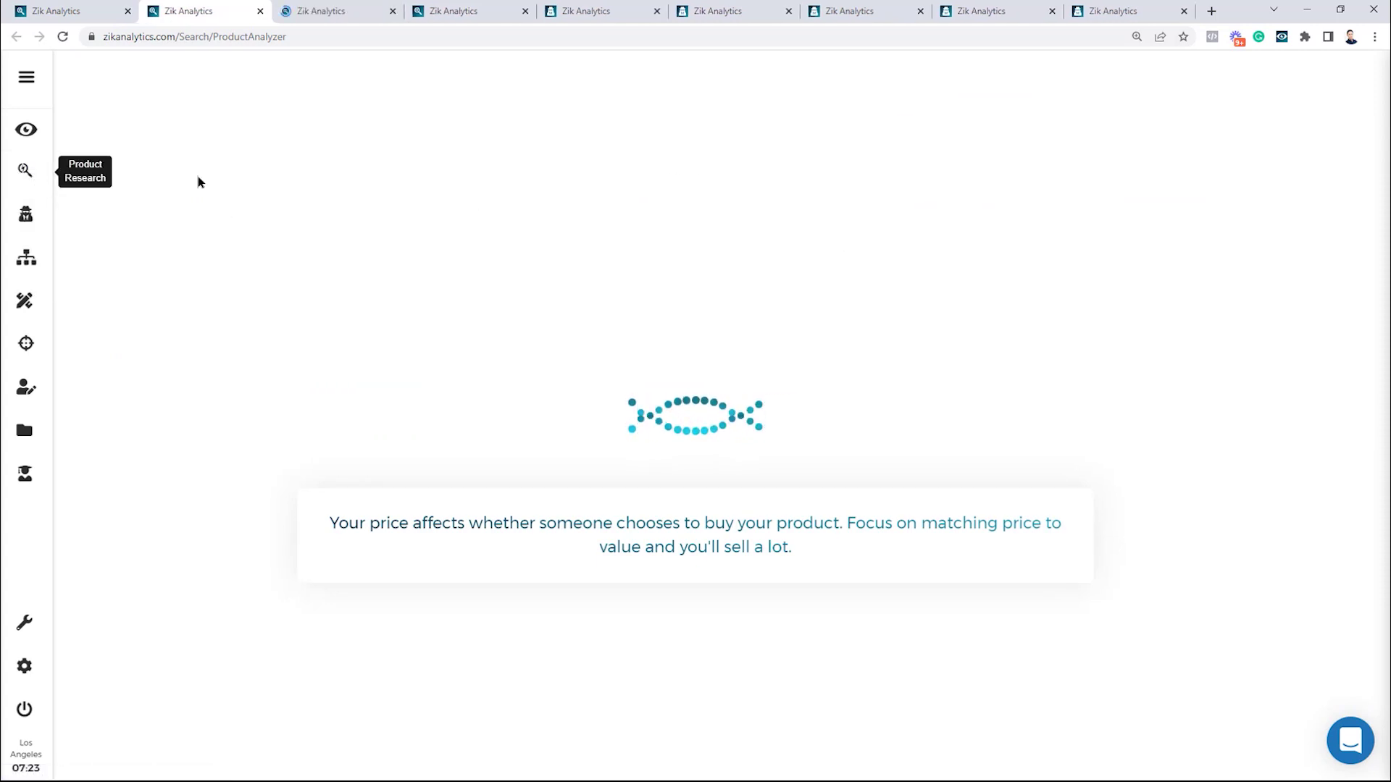
pyautogui.click(333, 11)
pyautogui.rightClick(482, 106)
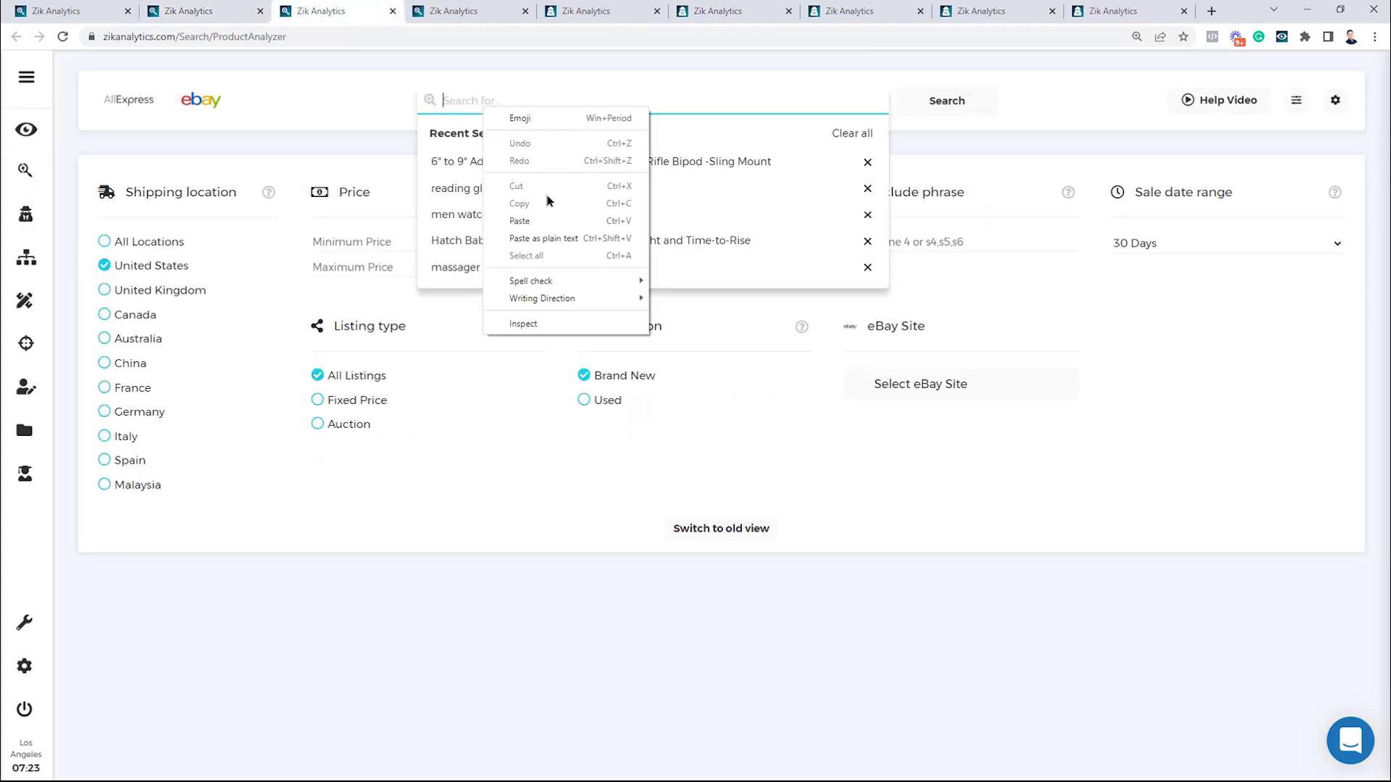
pyautogui.click(547, 209)
pyautogui.write('GU')
pyautogui.click(310, 139)
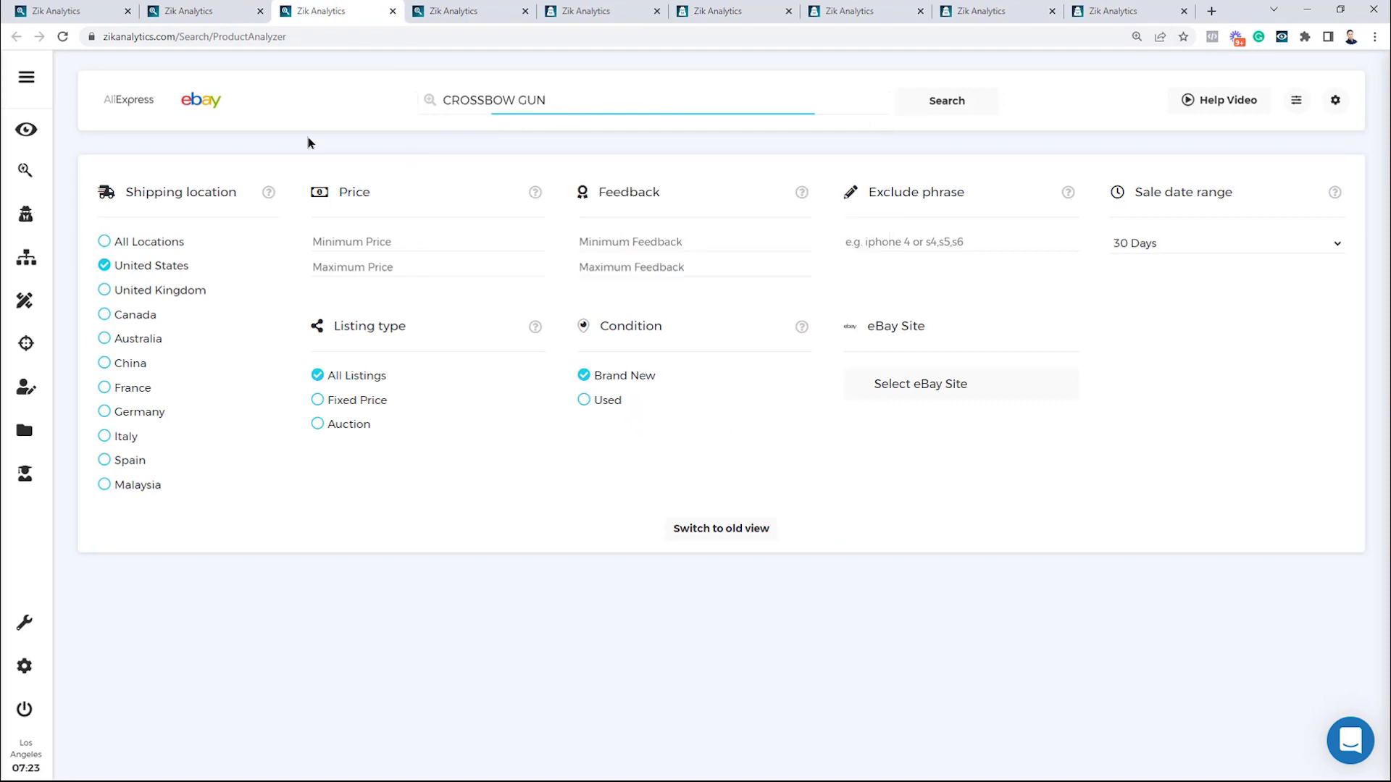
pyautogui.click(514, 99)
pyautogui.write('HUNTING')
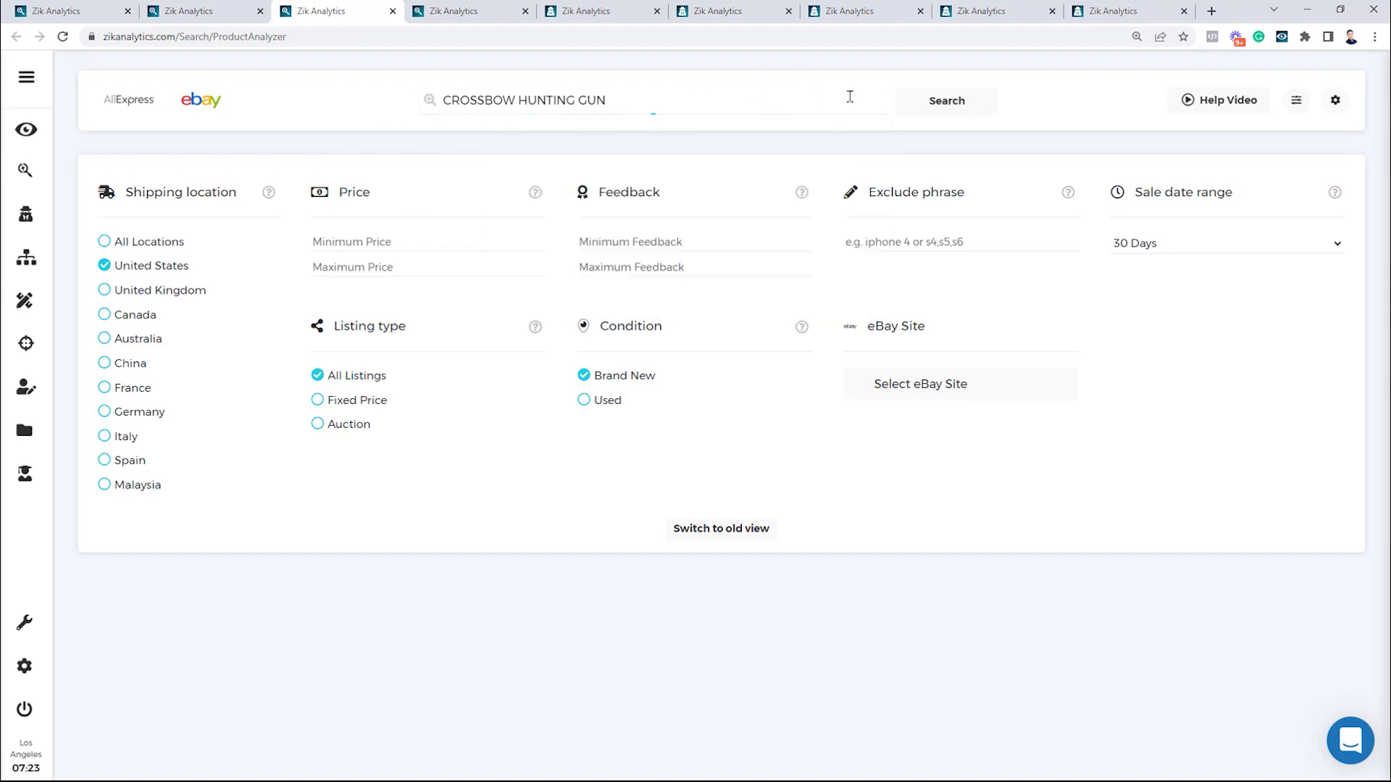
pyautogui.click(947, 101)
# Review the "ARCHERY HUNTING GUN" research statistics and compare them with the crossbow listing in the Hunting results
pyautogui.click(236, 5)
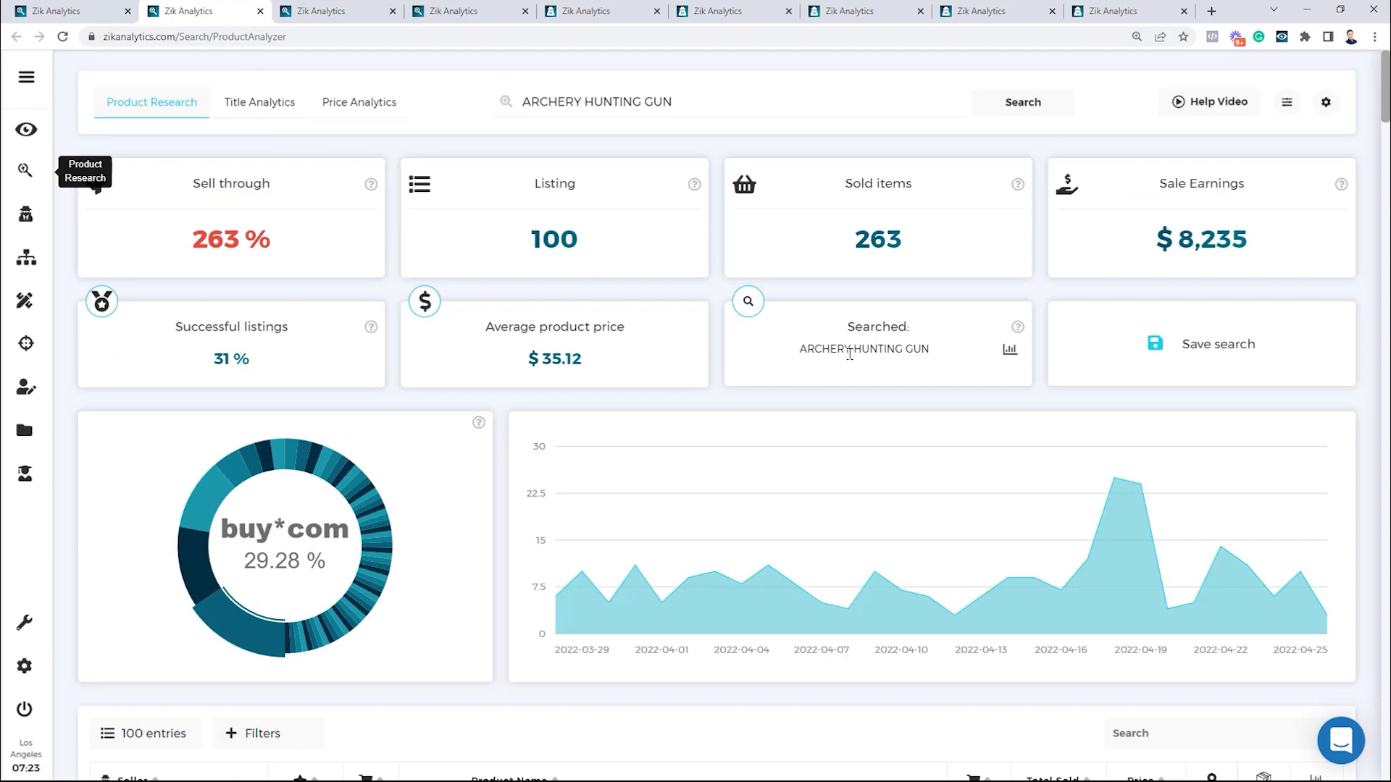
pyautogui.moveTo(526, 239); pyautogui.dragTo(587, 250)
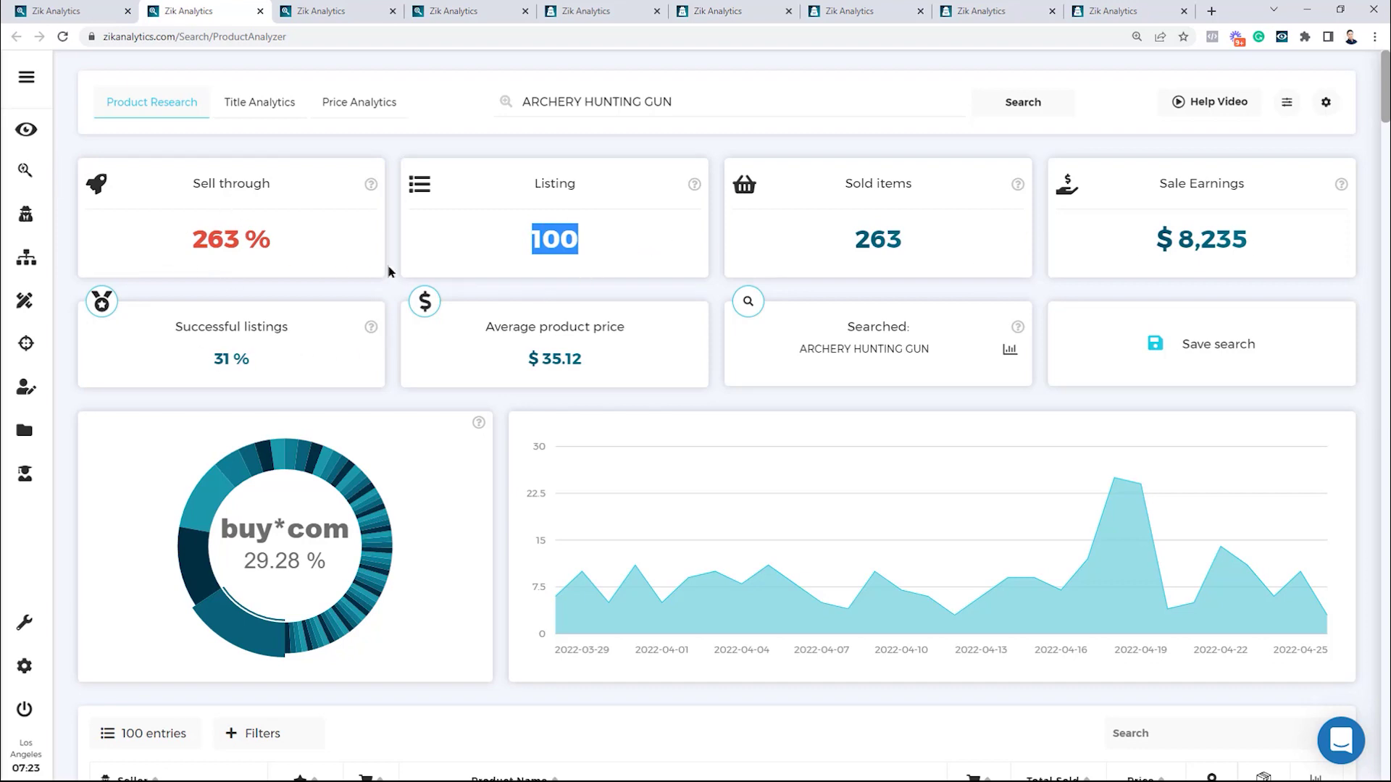
pyautogui.click(895, 387)
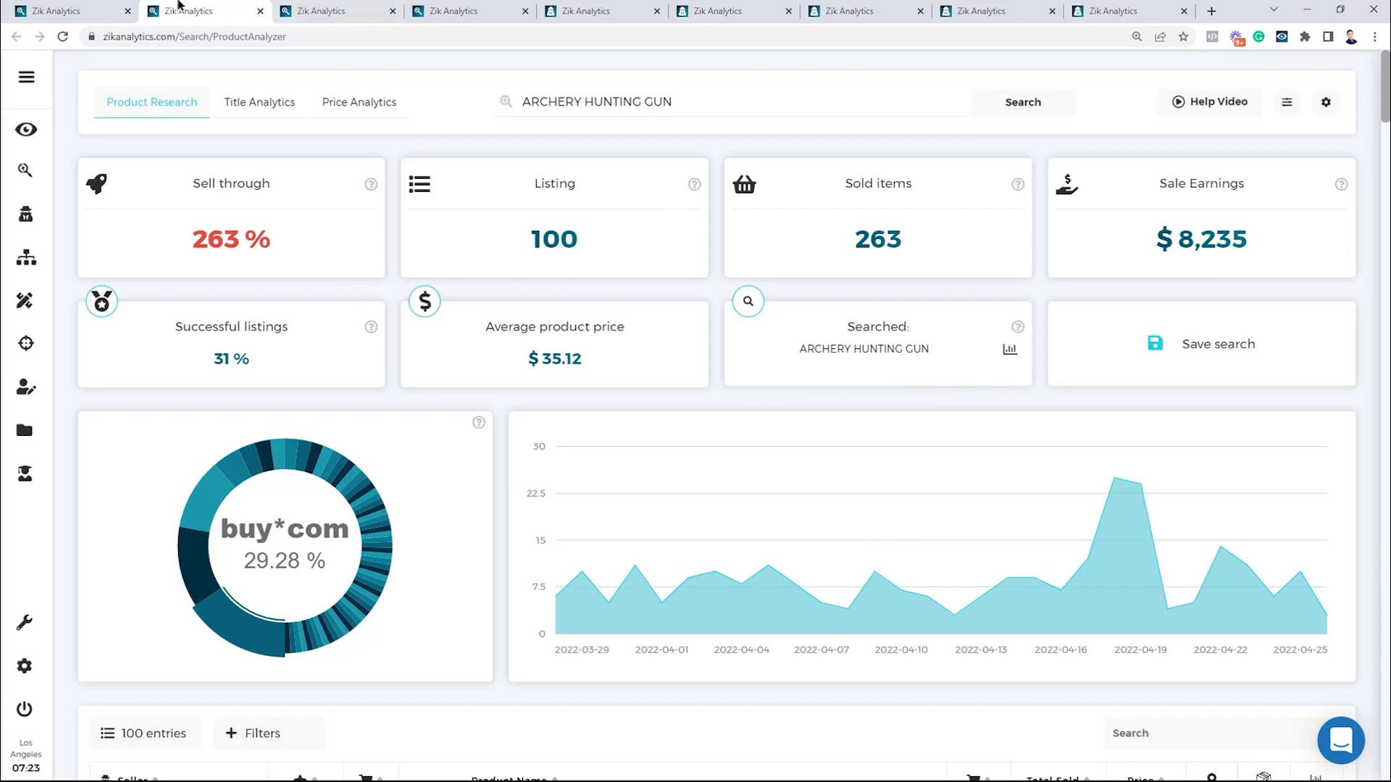
pyautogui.click(80, 11)
pyautogui.moveTo(997, 548); pyautogui.dragTo(1038, 546)
pyautogui.click(1029, 557)
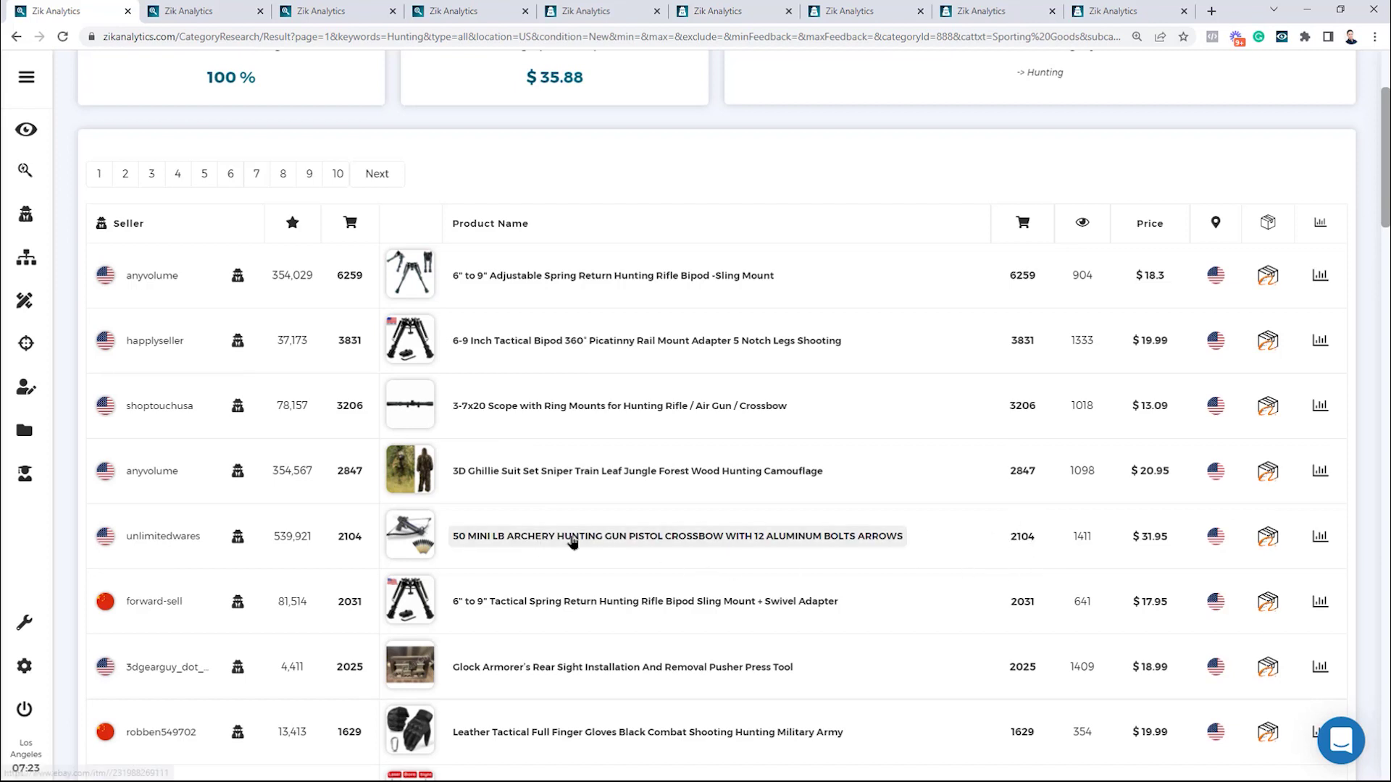
pyautogui.click(191, 7)
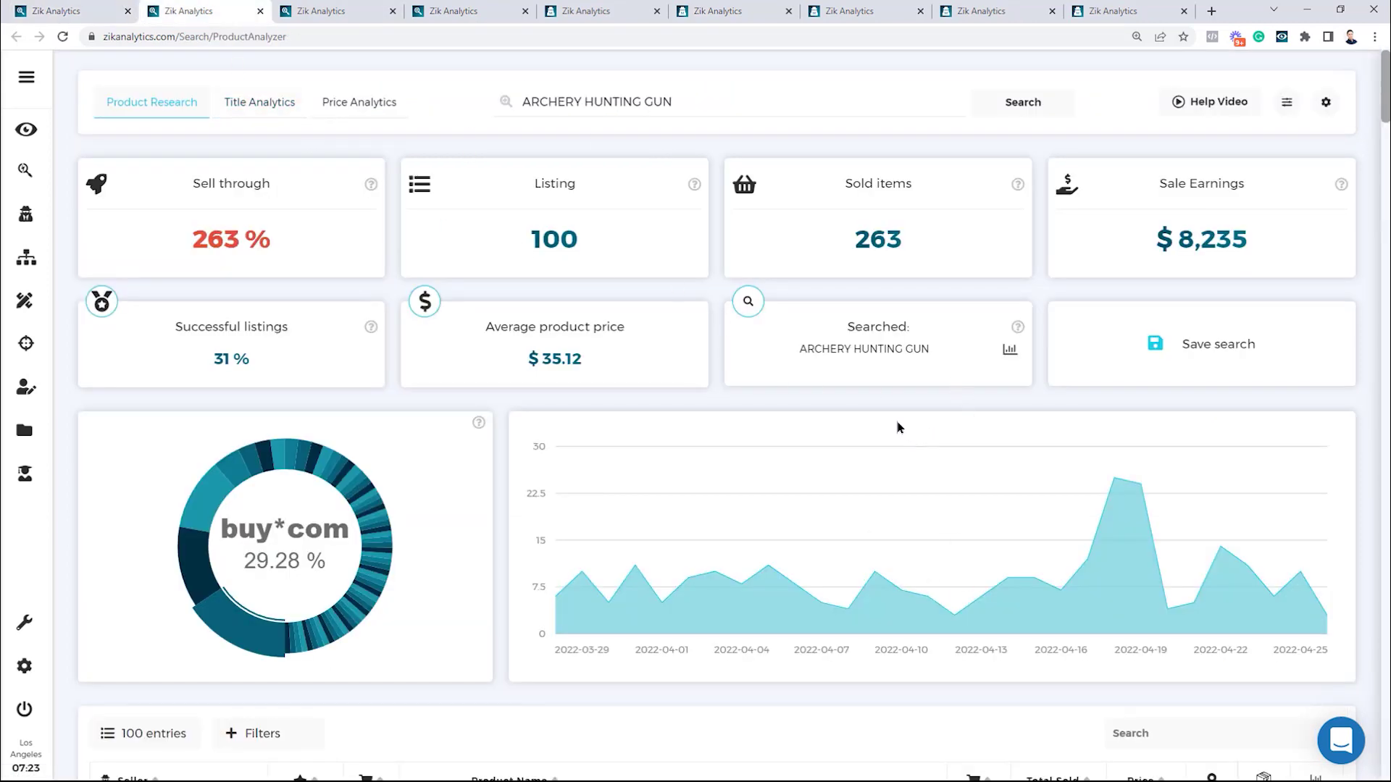
pyautogui.scroll(-3, 891, 536)
pyautogui.scroll(3, 889, 507)
# Examine the "CROSSBOW HUNTING GUN" research statistics and the photos of its best-selling listings
pyautogui.click(313, 8)
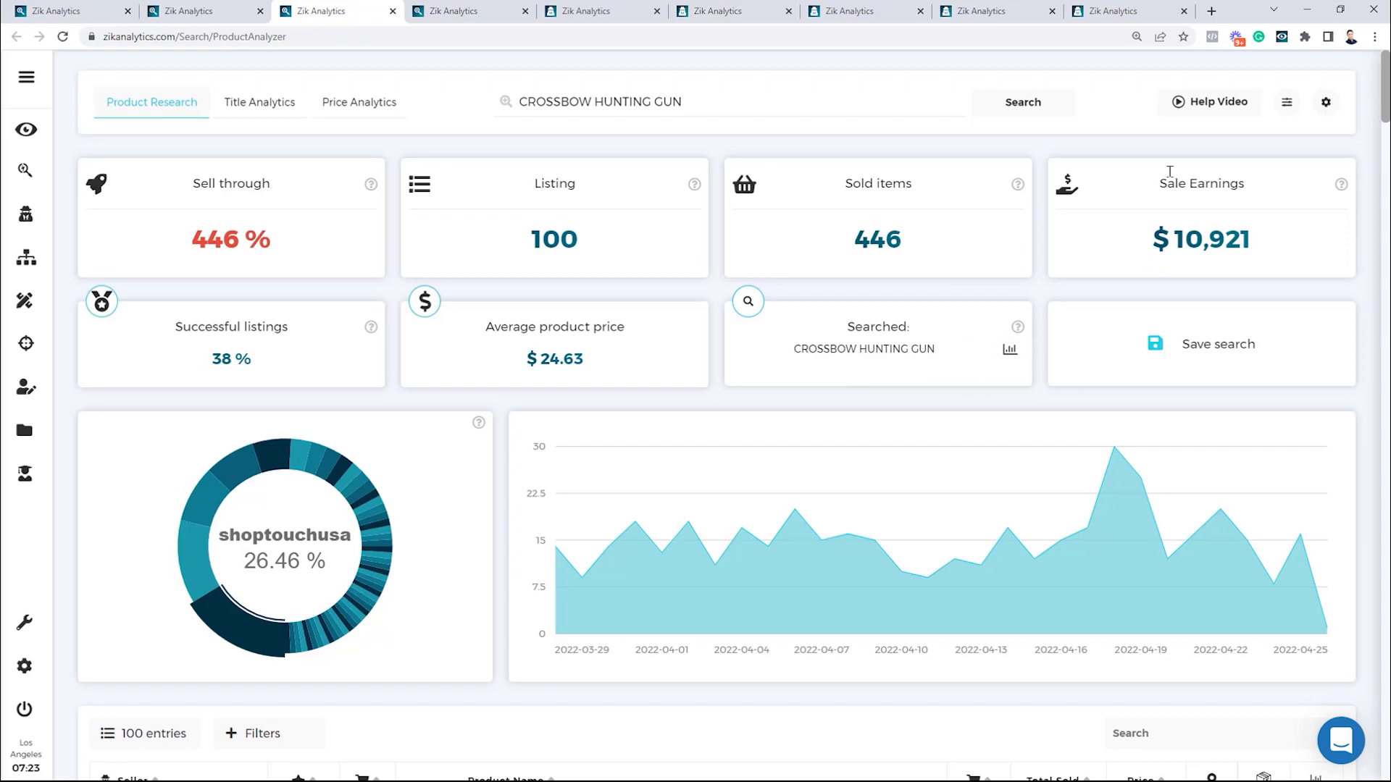
pyautogui.scroll(-5, 866, 319)
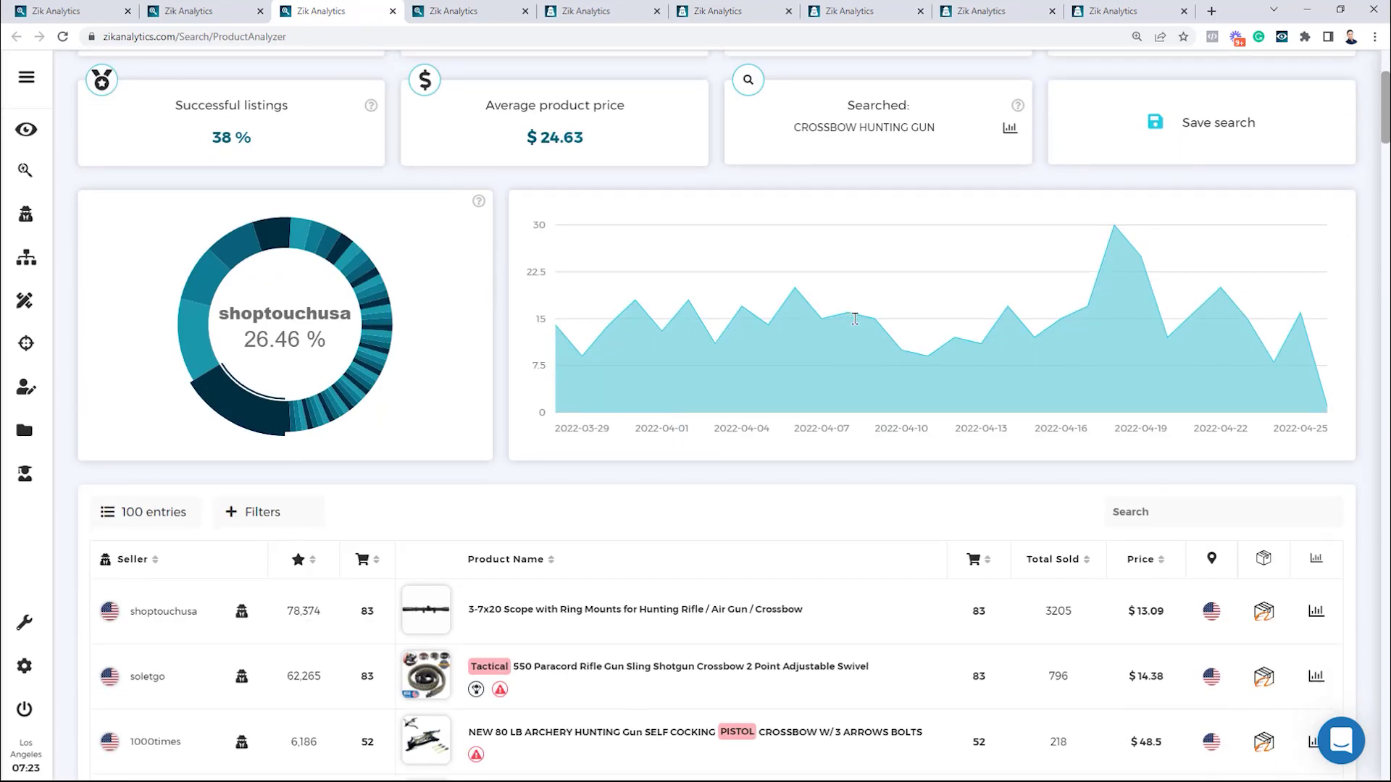
pyautogui.moveTo(422, 531)
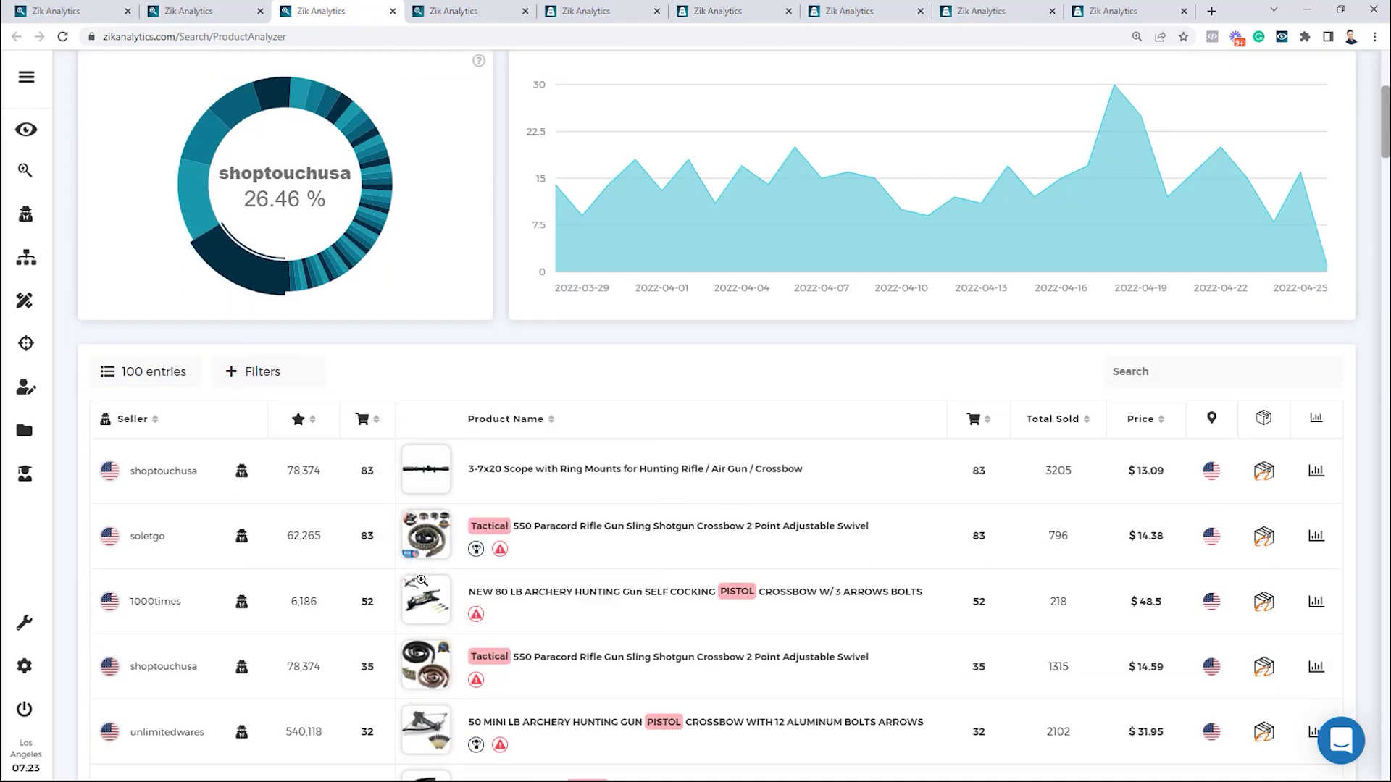
pyautogui.scroll(-1, 422, 601)
pyautogui.moveTo(422, 653)
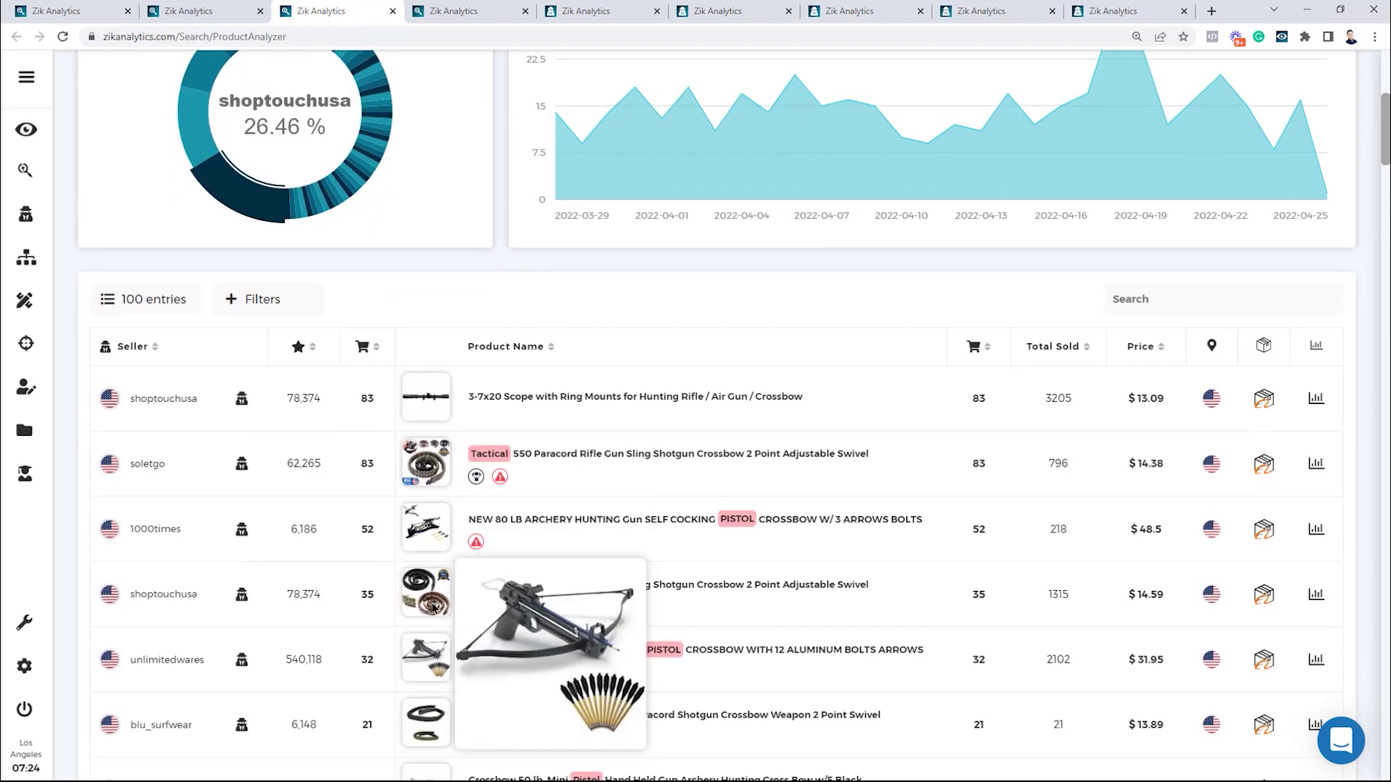
pyautogui.scroll(4, 263, 88)
pyautogui.click(137, 9)
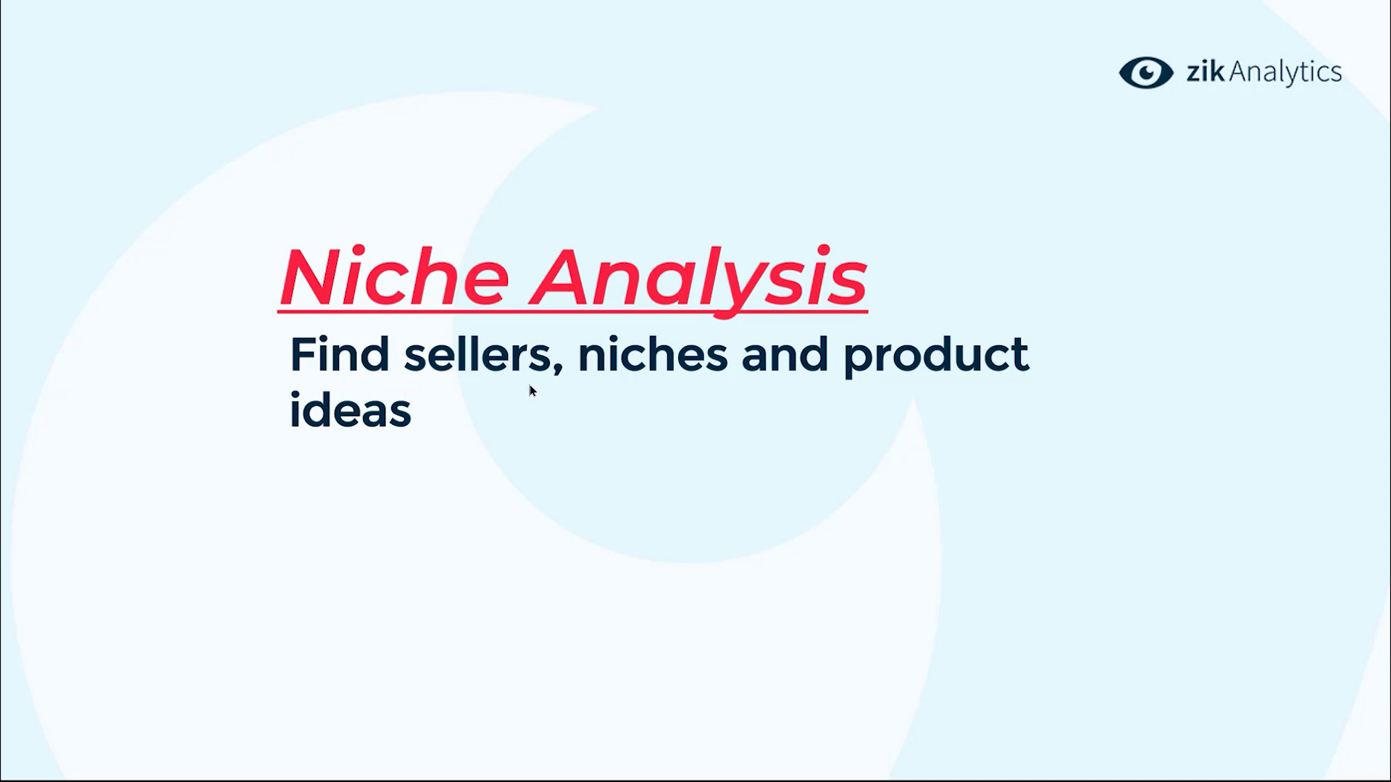
pyautogui.click(676, 467)
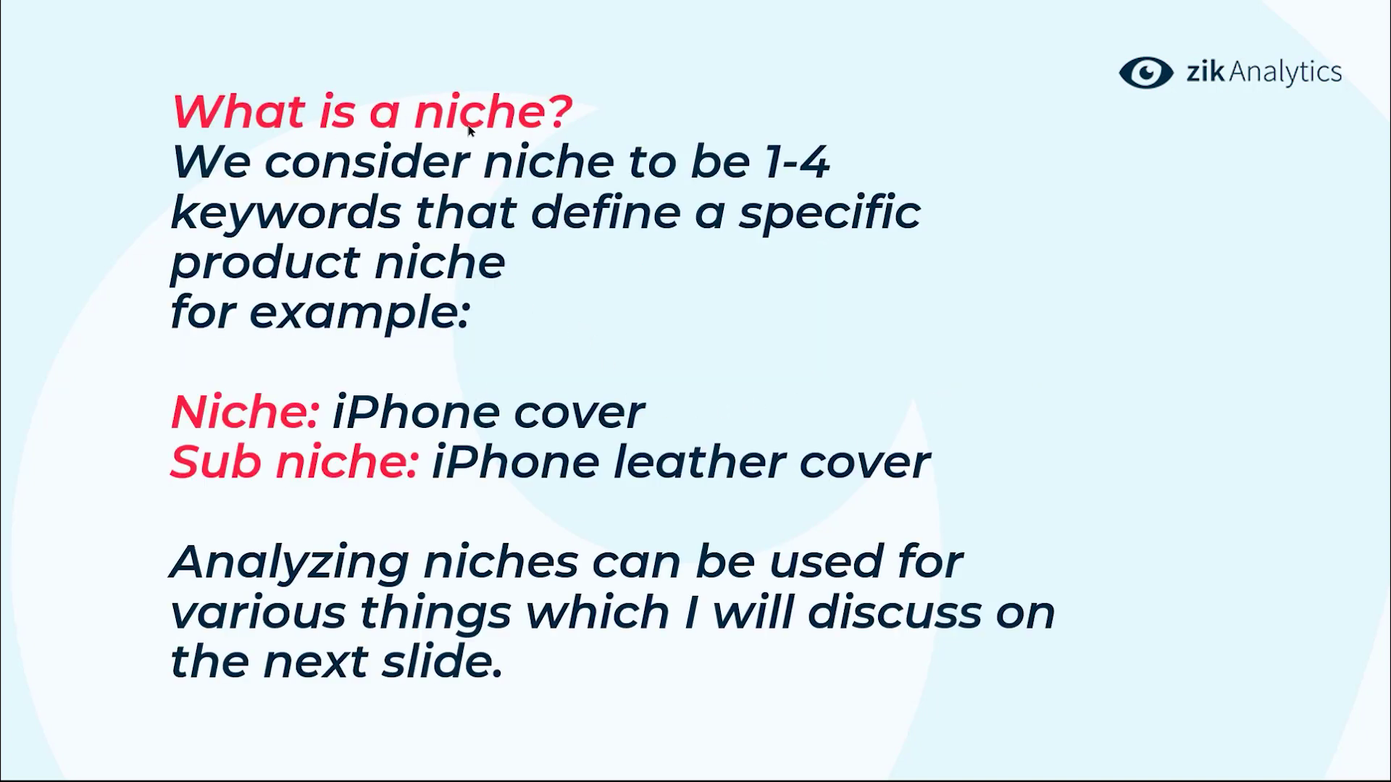
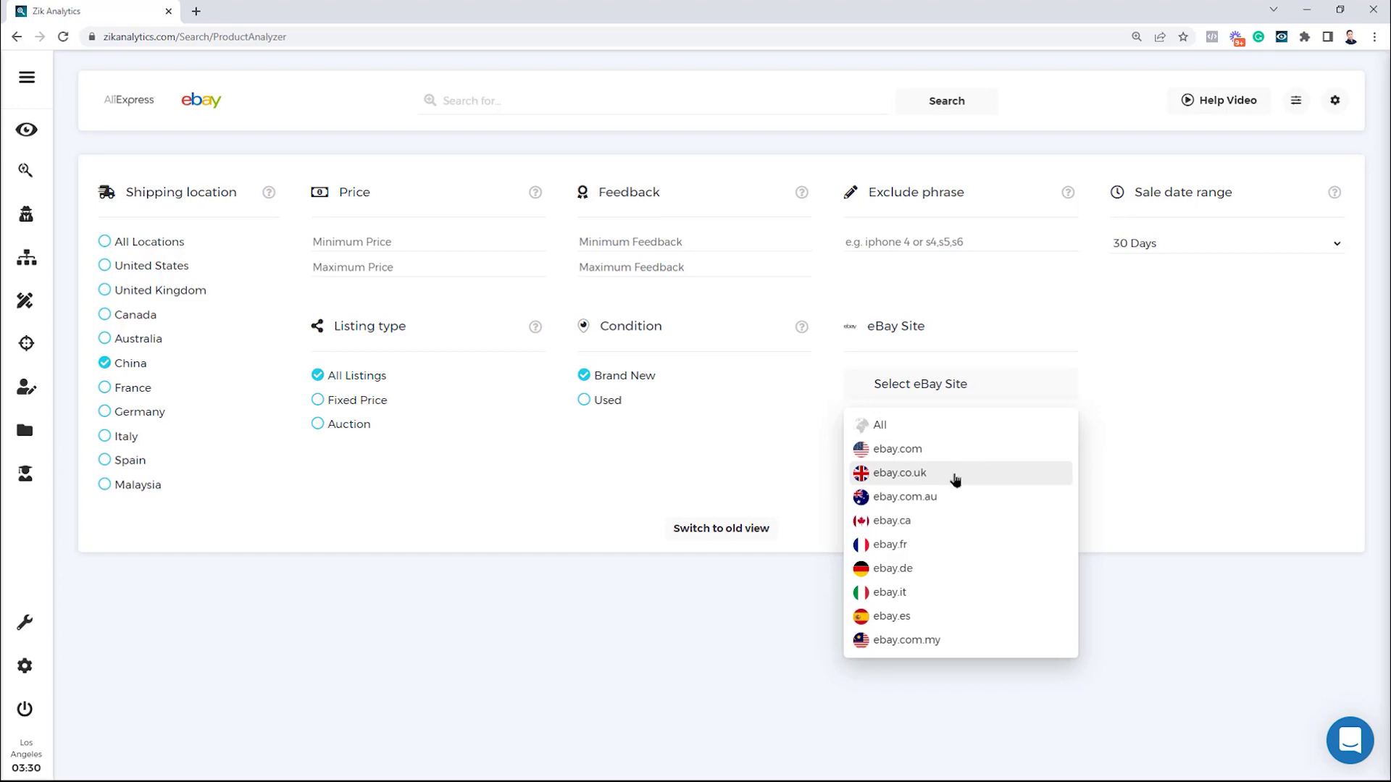
# Try the eBay site filter with ebay.co.uk and with ebay.com
pyautogui.click(944, 475)
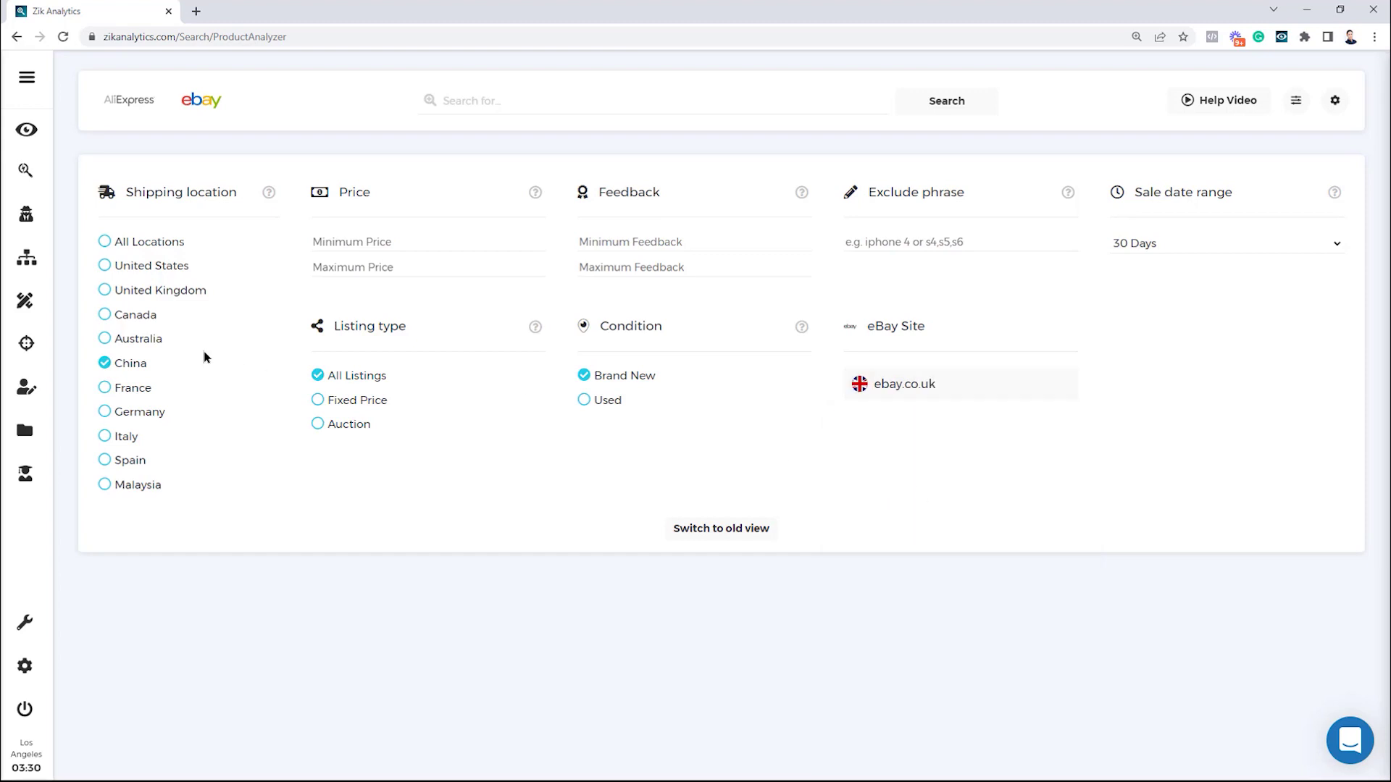
pyautogui.click(972, 389)
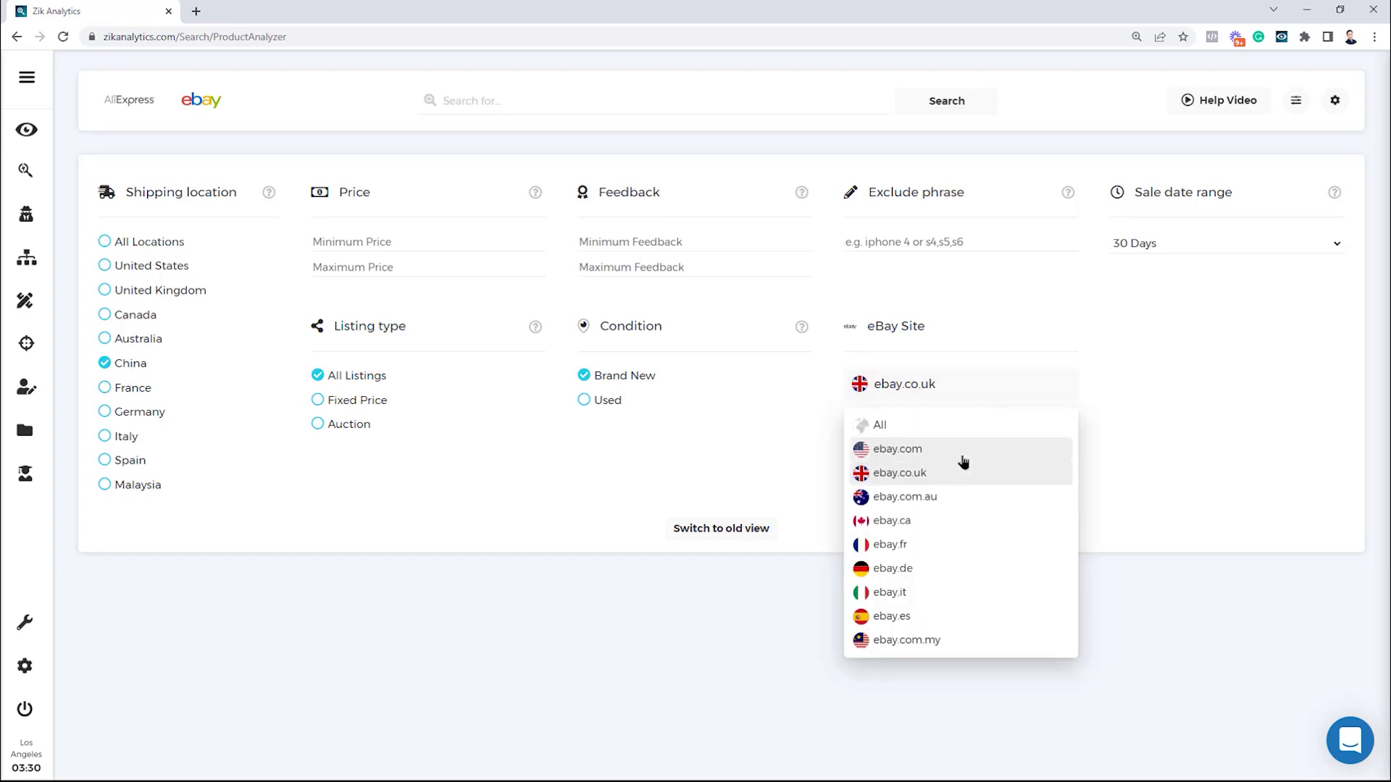
pyautogui.click(963, 461)
pyautogui.click(953, 385)
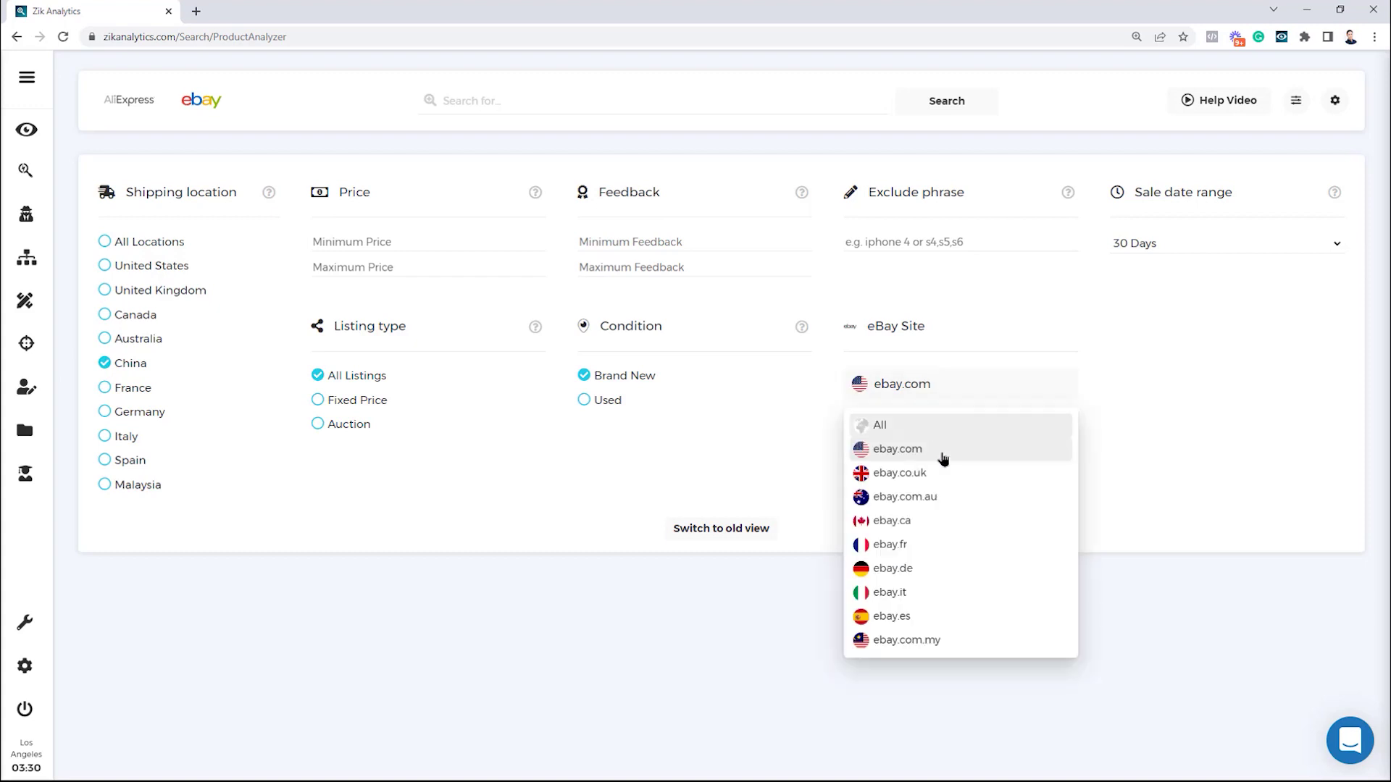
pyautogui.click(817, 412)
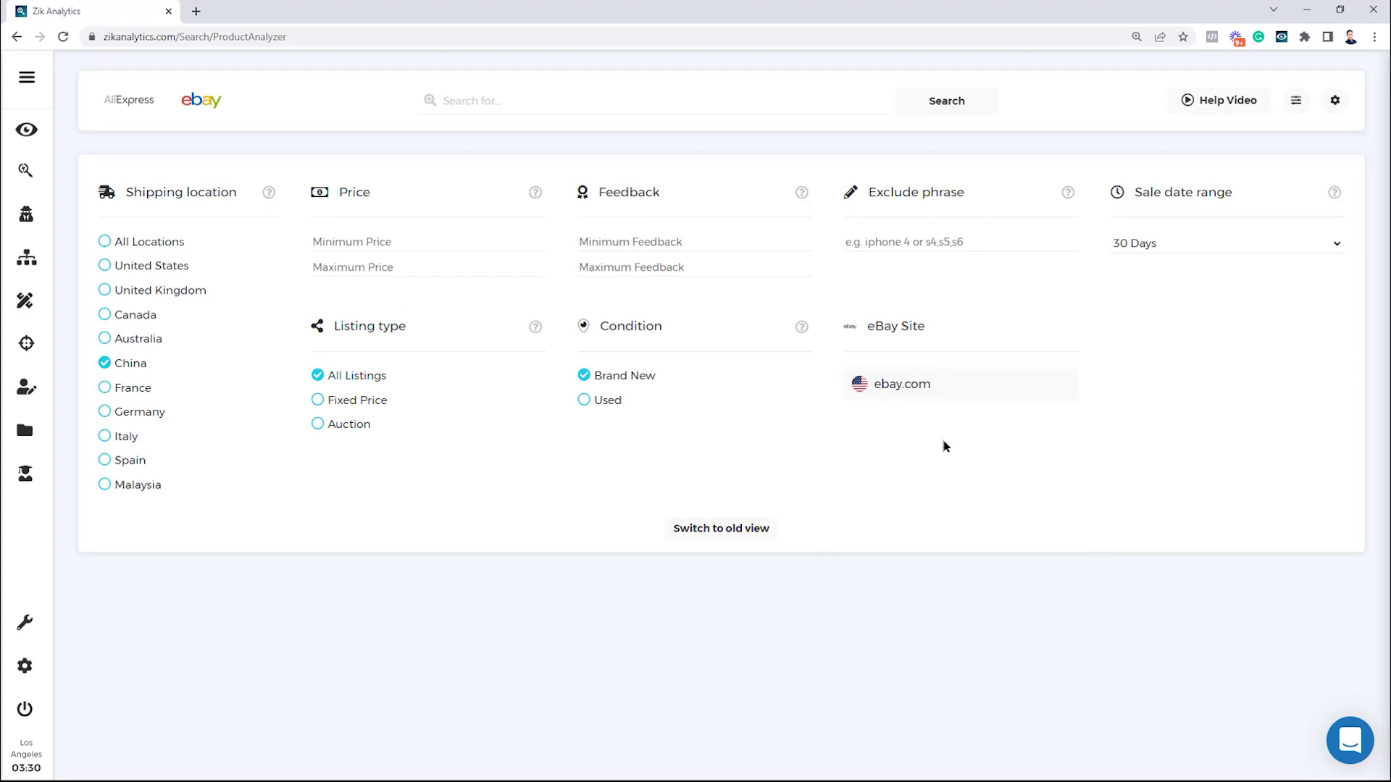
# Set the eBay site filter to All and the shipping location to United States
pyautogui.click(907, 383)
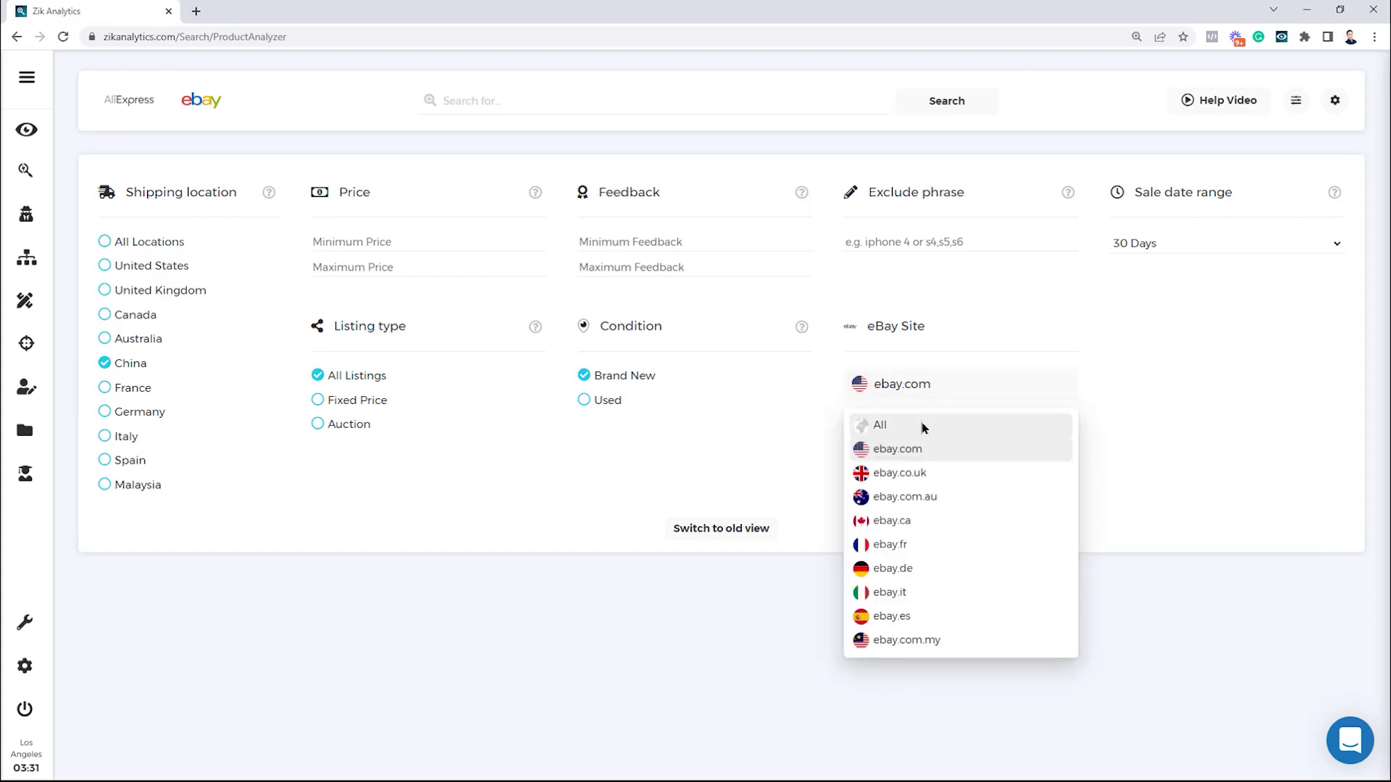
pyautogui.click(922, 426)
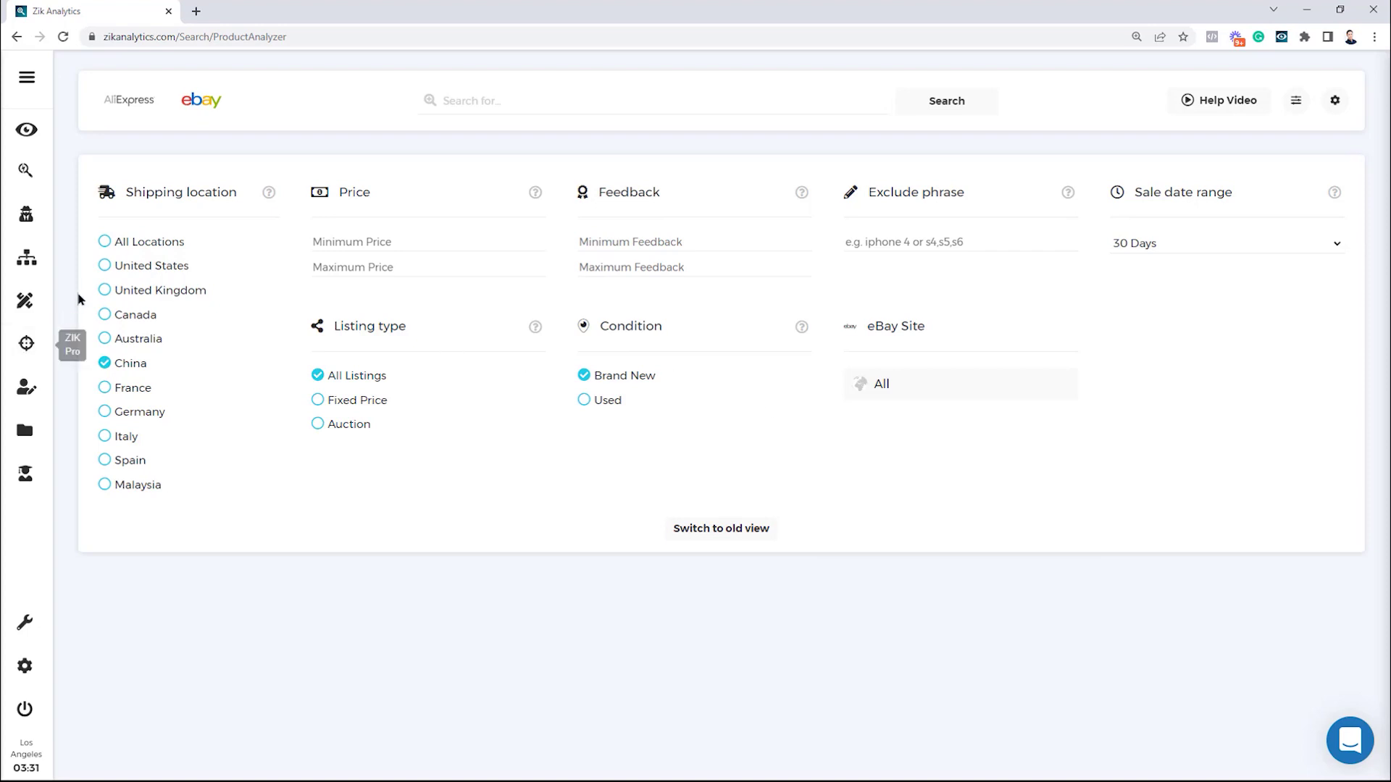
pyautogui.click(104, 268)
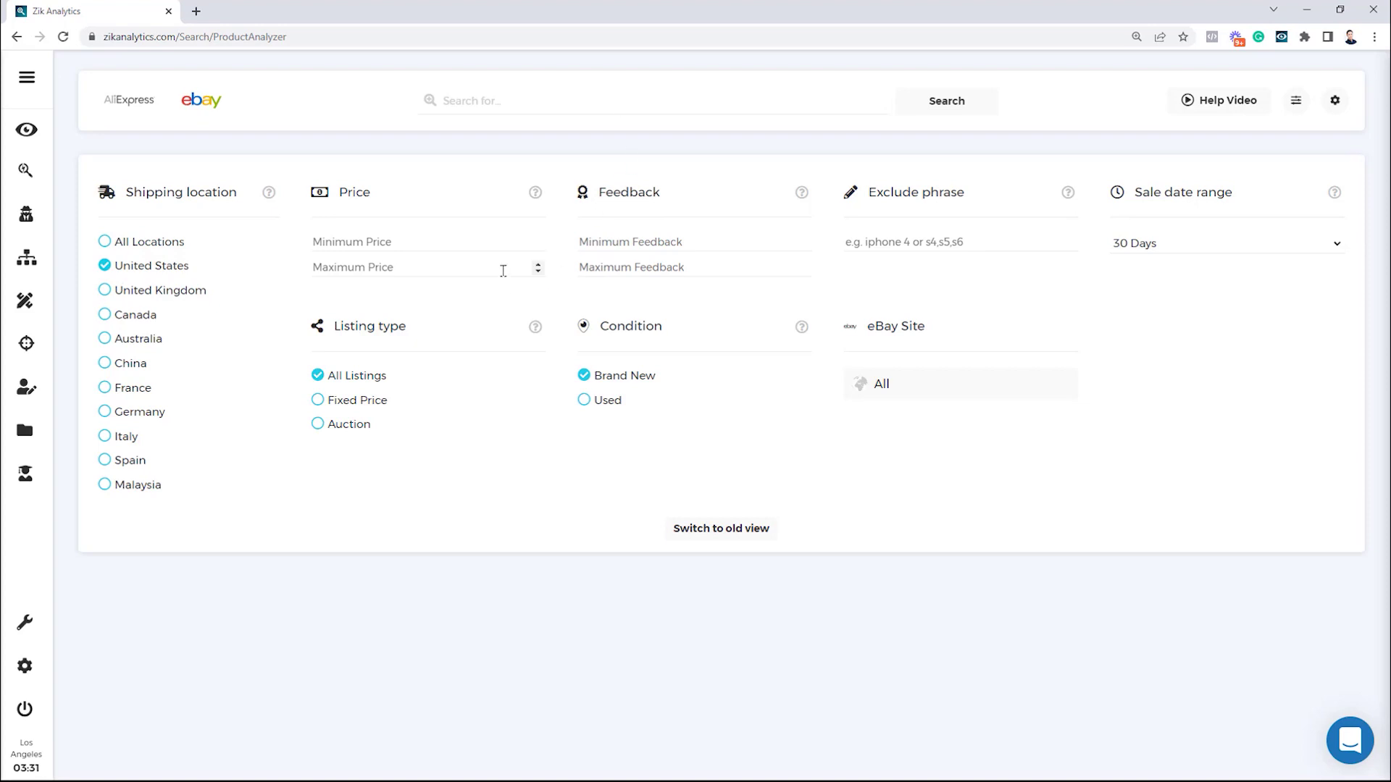
# Enter "men watch" as the product research search phrase
pyautogui.click(508, 103)
pyautogui.click(855, 135)
pyautogui.click(519, 154)
pyautogui.click(516, 100)
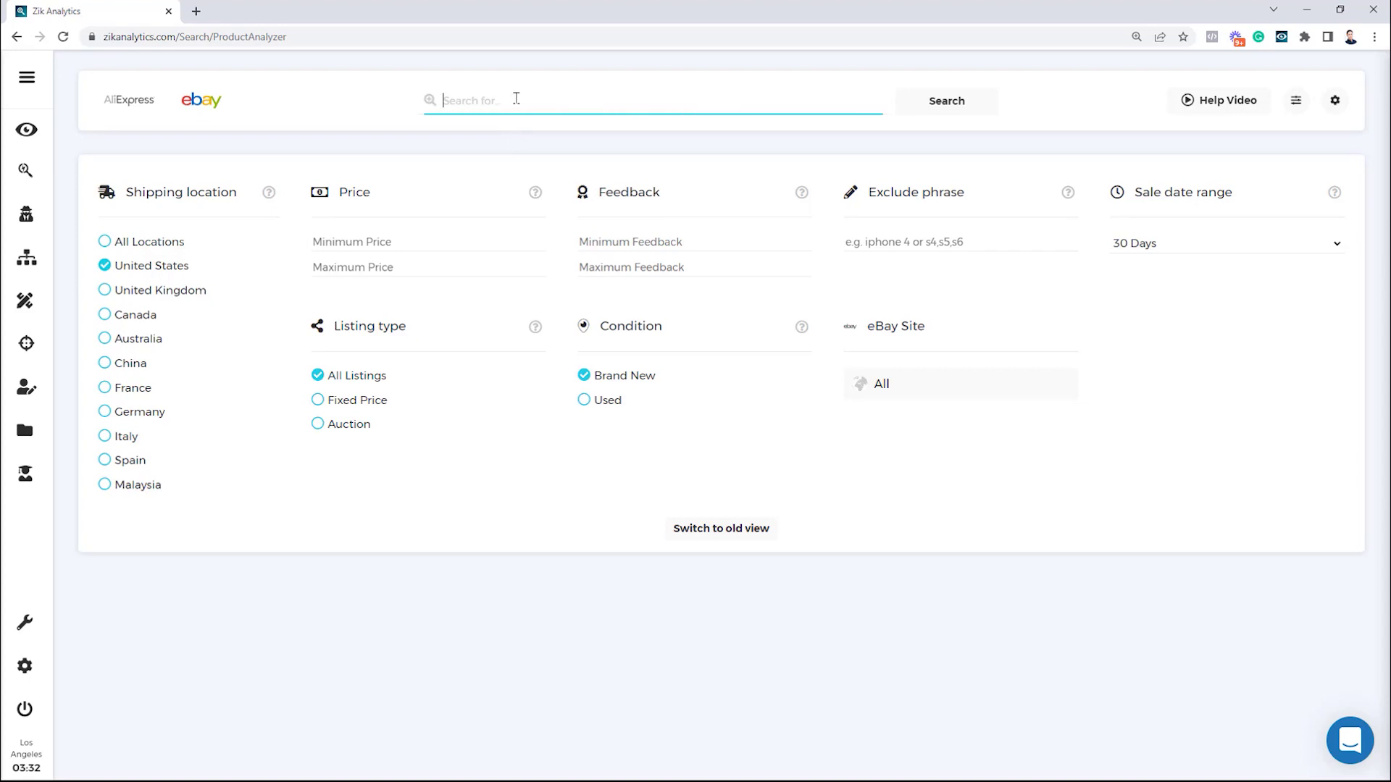
pyautogui.write('men watch')
# Try a minimum price of 20 in the price filter and clear it again
pyautogui.click(364, 247)
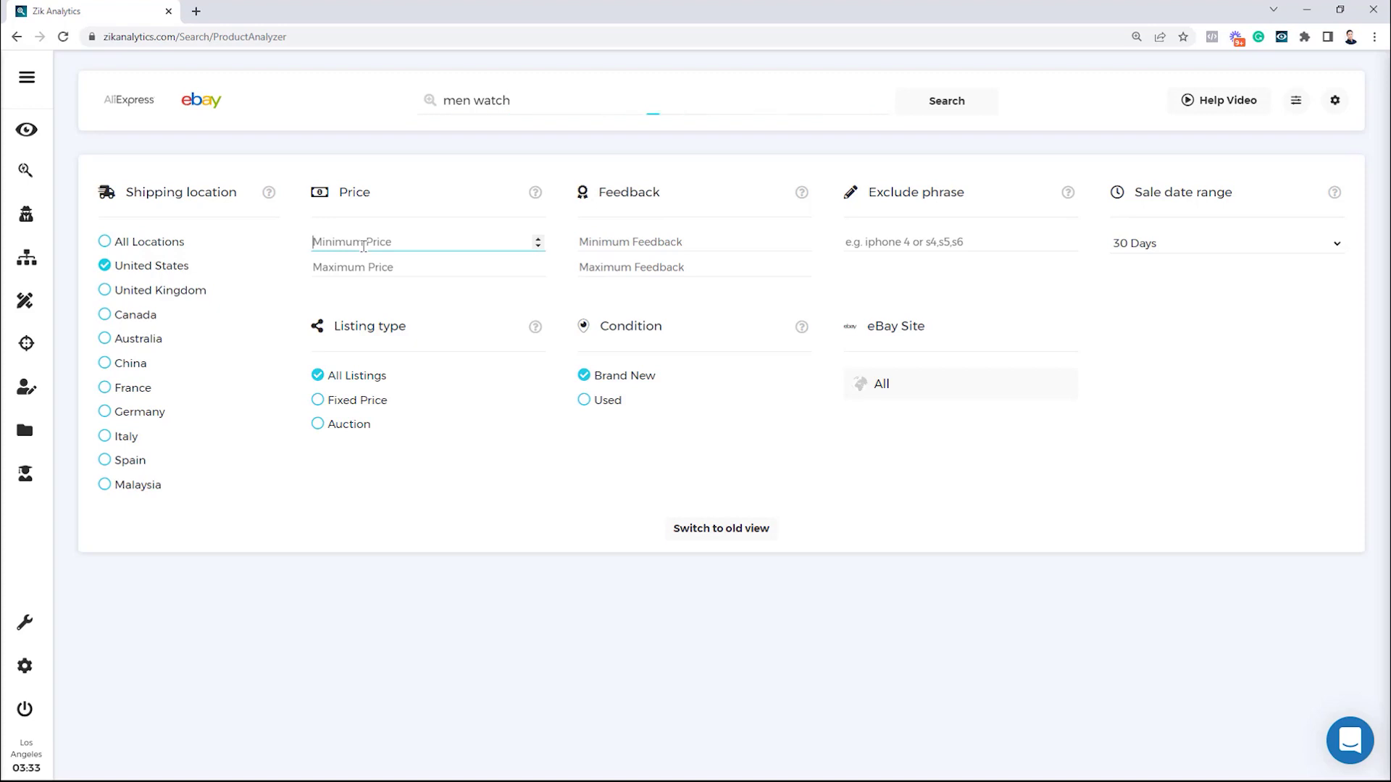
pyautogui.write('20')
pyautogui.press('BackSpace')
pyautogui.press('BackSpace')
pyautogui.click(561, 273)
# Run the product research for "men watch" and check its sale earnings, listing count and successful listings rate
pyautogui.click(945, 105)
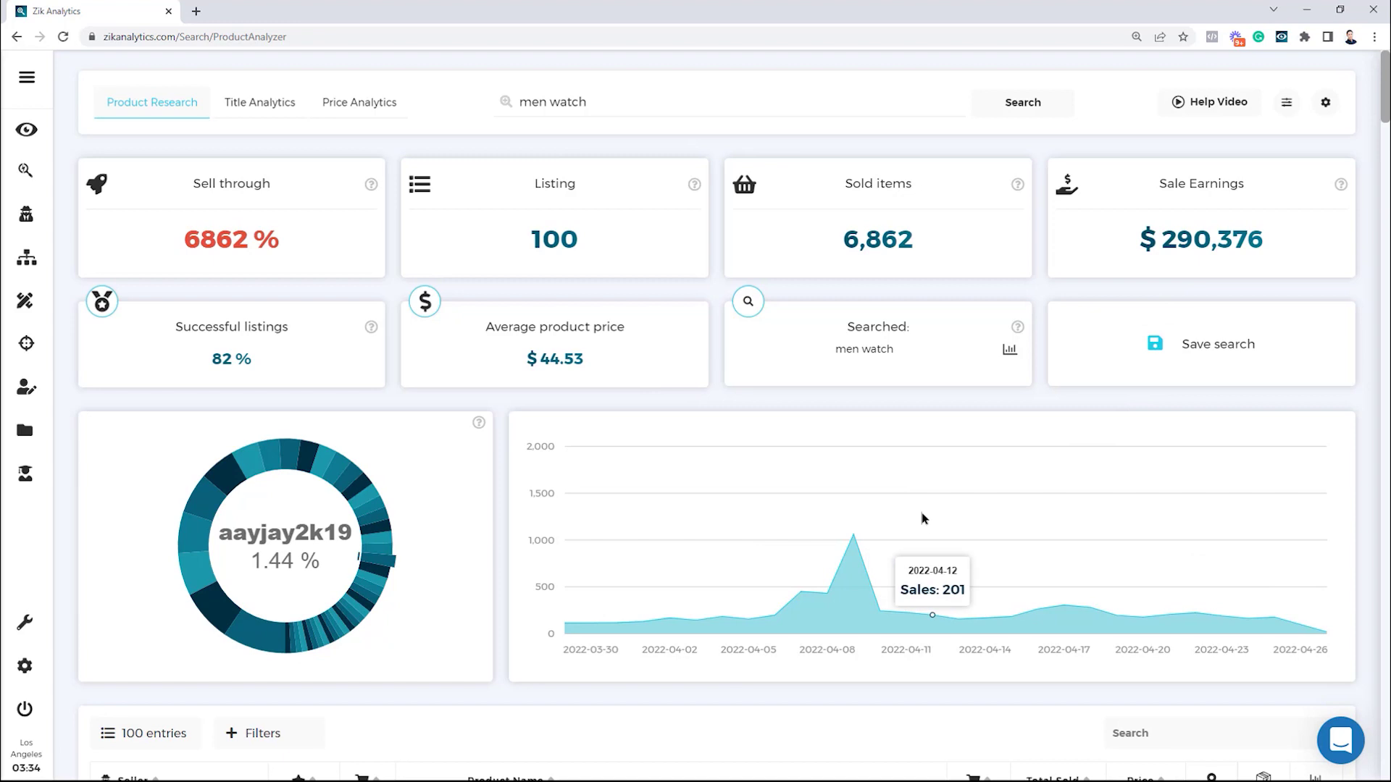
pyautogui.moveTo(1135, 239); pyautogui.dragTo(1202, 236)
pyautogui.moveTo(511, 246); pyautogui.dragTo(633, 243)
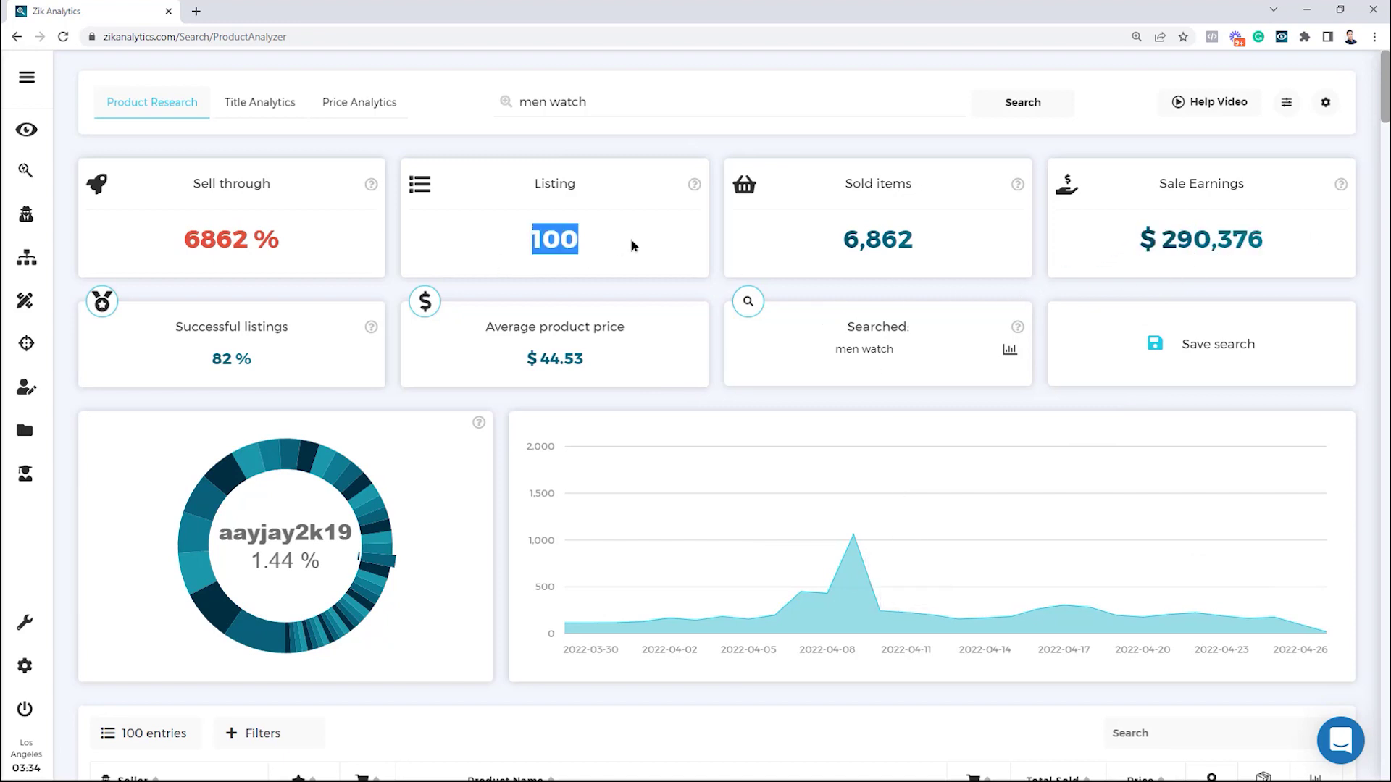
pyautogui.click(1135, 253)
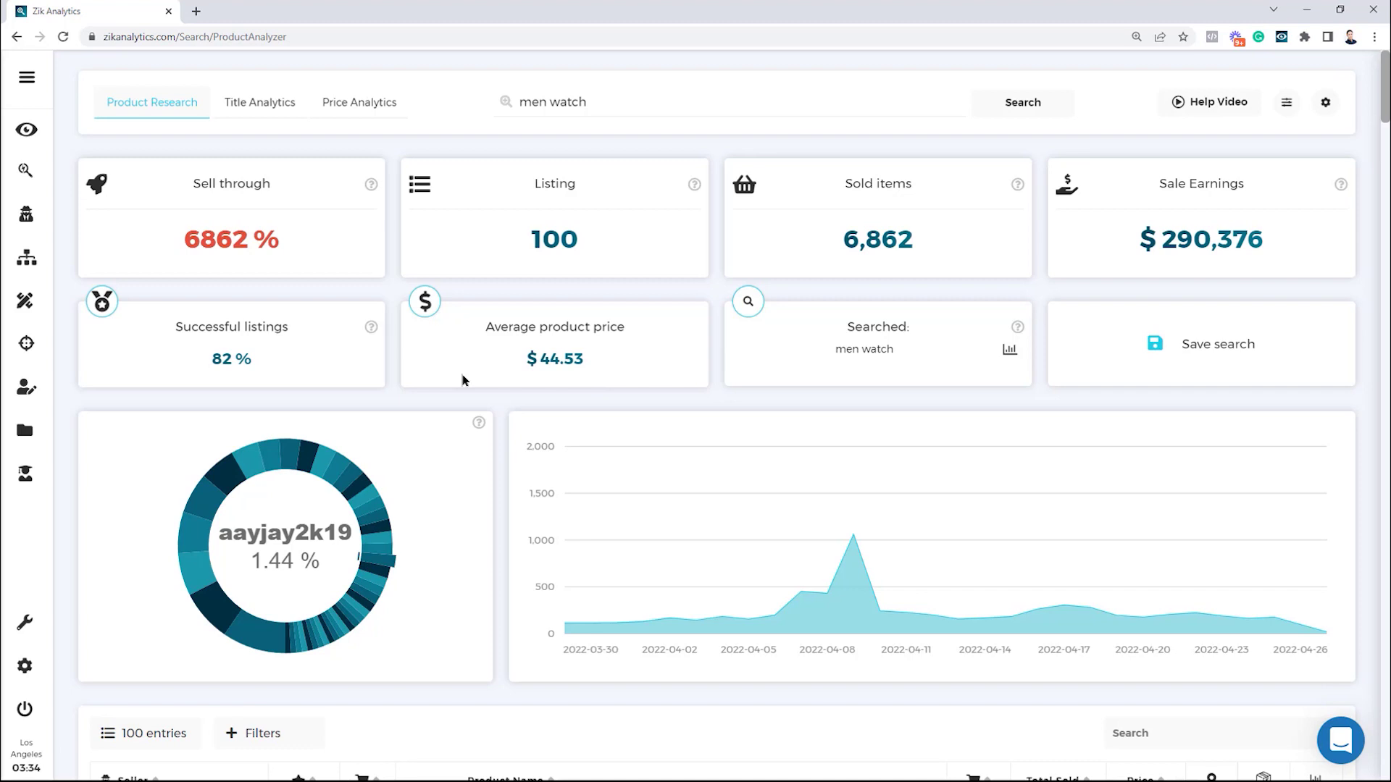
pyautogui.moveTo(205, 362); pyautogui.dragTo(234, 363)
pyautogui.doubleClick(561, 233)
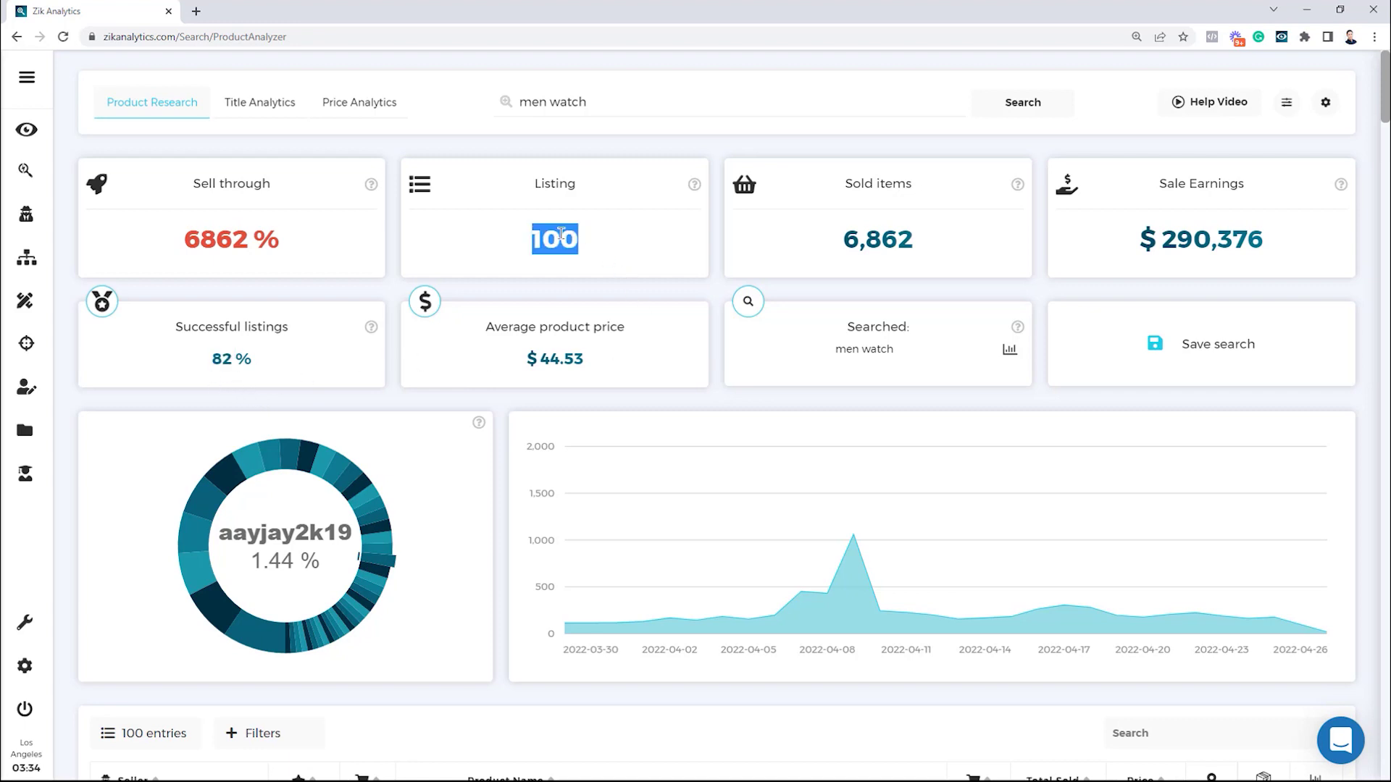
pyautogui.click(394, 439)
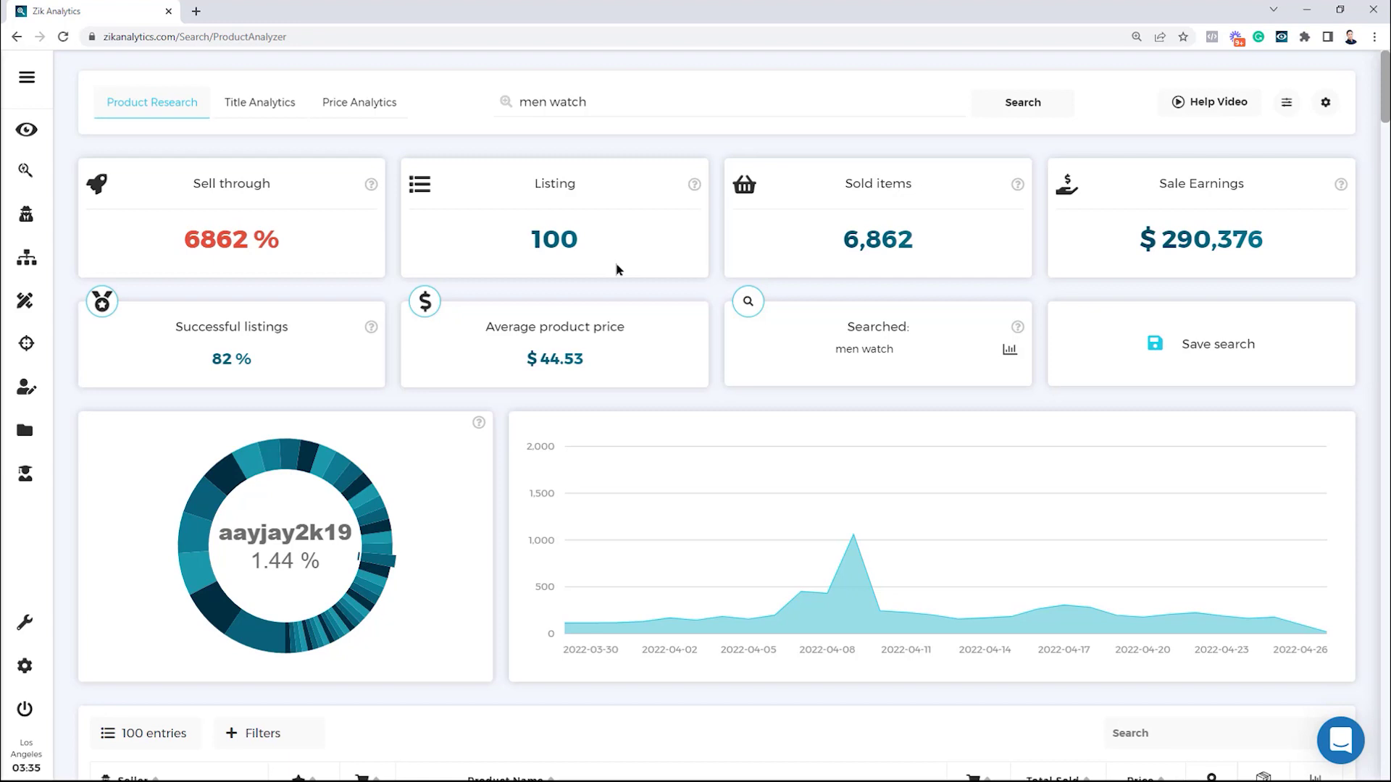
# Review the successful listings, sold items, seller share and daily sales statistics, and look at the form for saving the search
pyautogui.moveTo(175, 322); pyautogui.dragTo(273, 358)
pyautogui.click(277, 364)
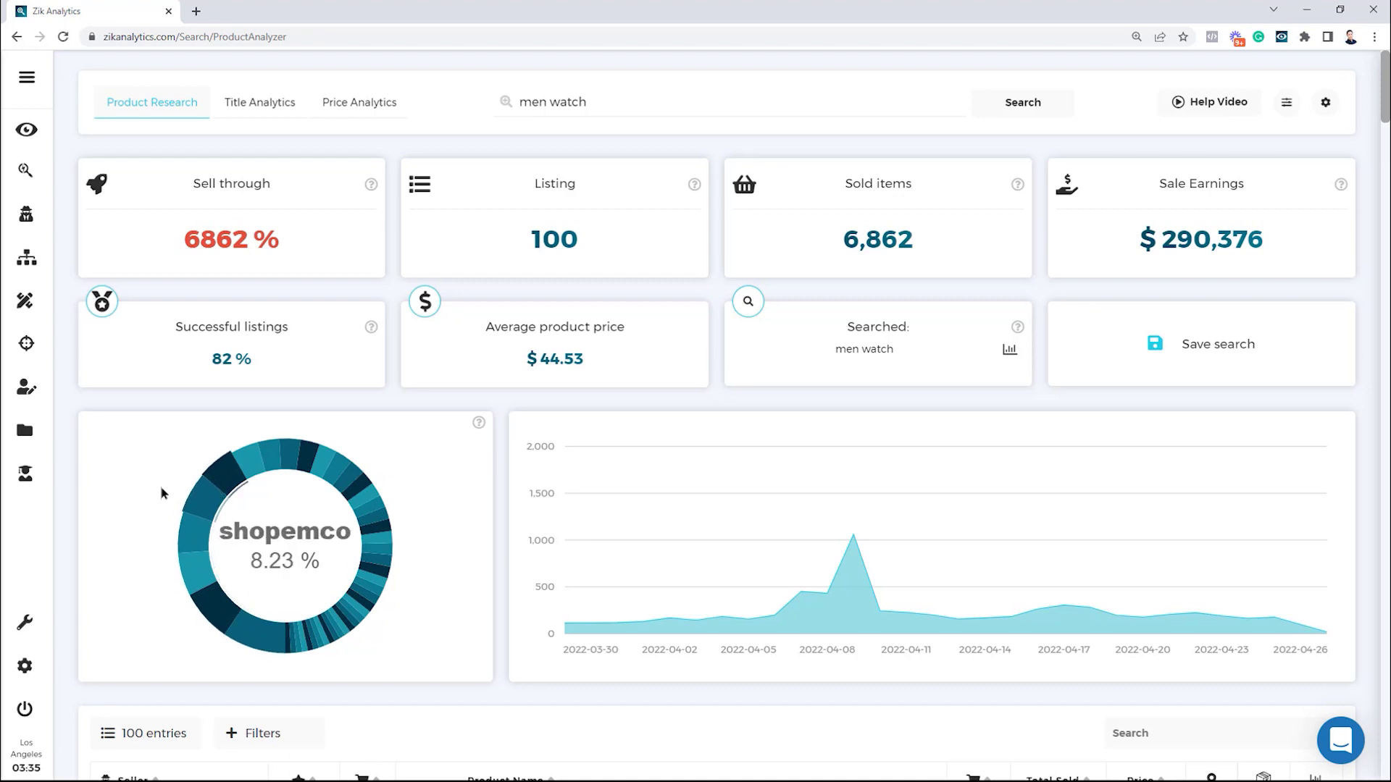
pyautogui.hotkey('ctrl', 'a')
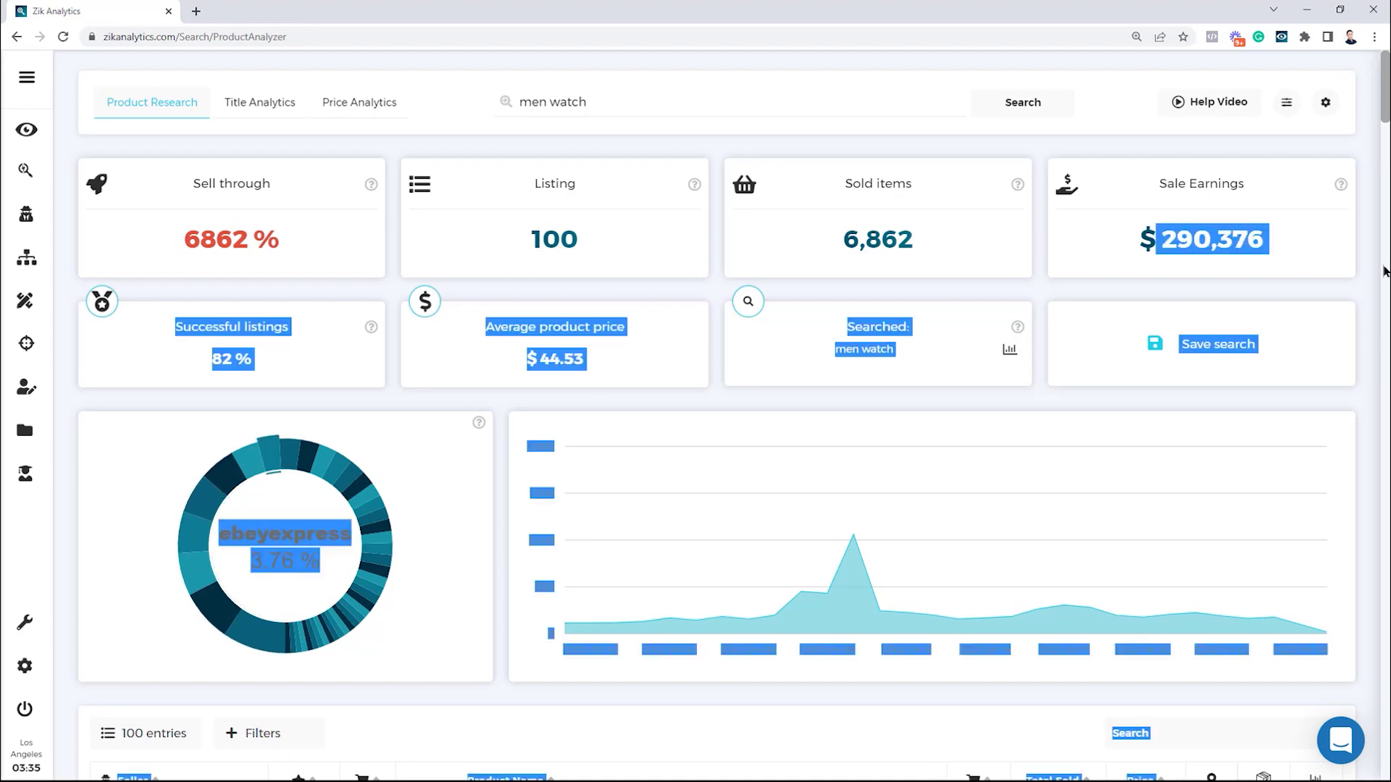
pyautogui.click(872, 285)
pyautogui.moveTo(831, 266); pyautogui.dragTo(932, 247)
pyautogui.click(932, 242)
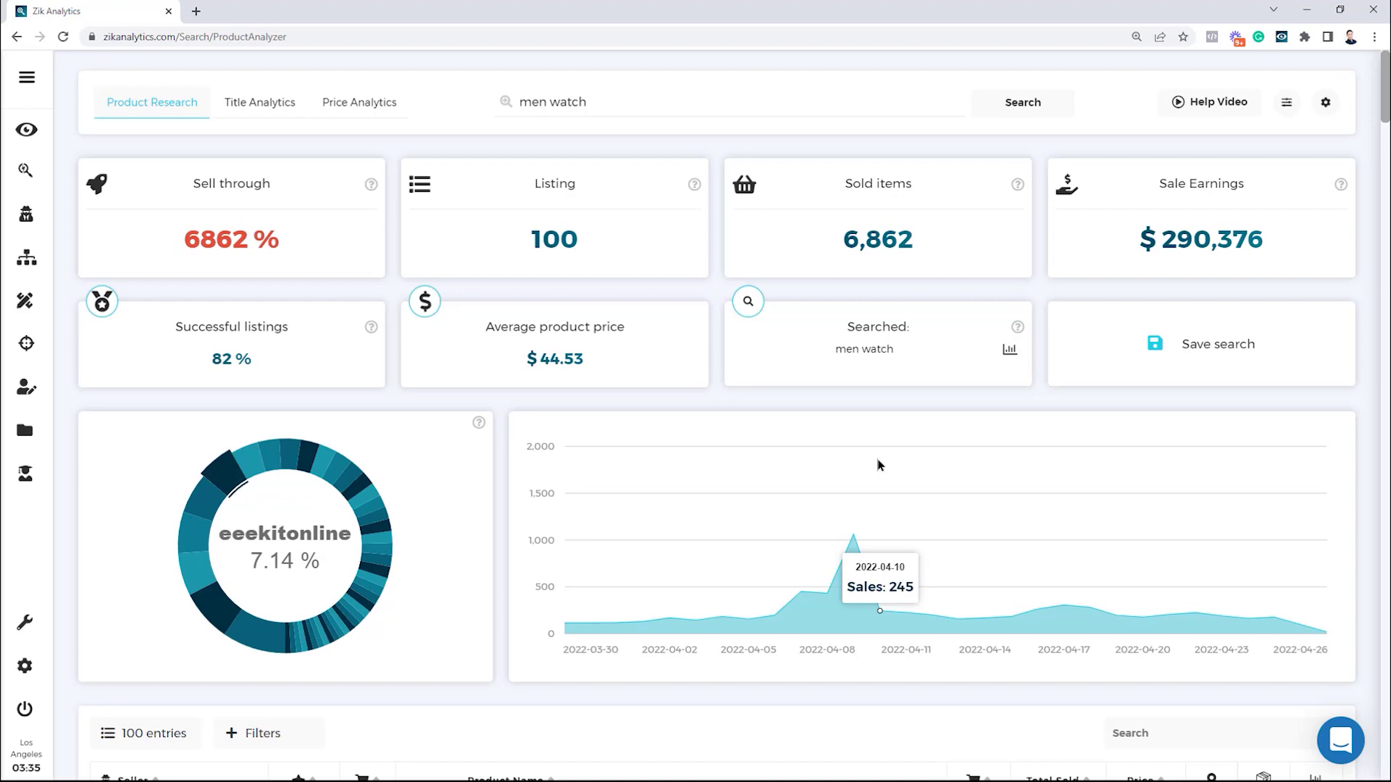
pyautogui.click(1176, 346)
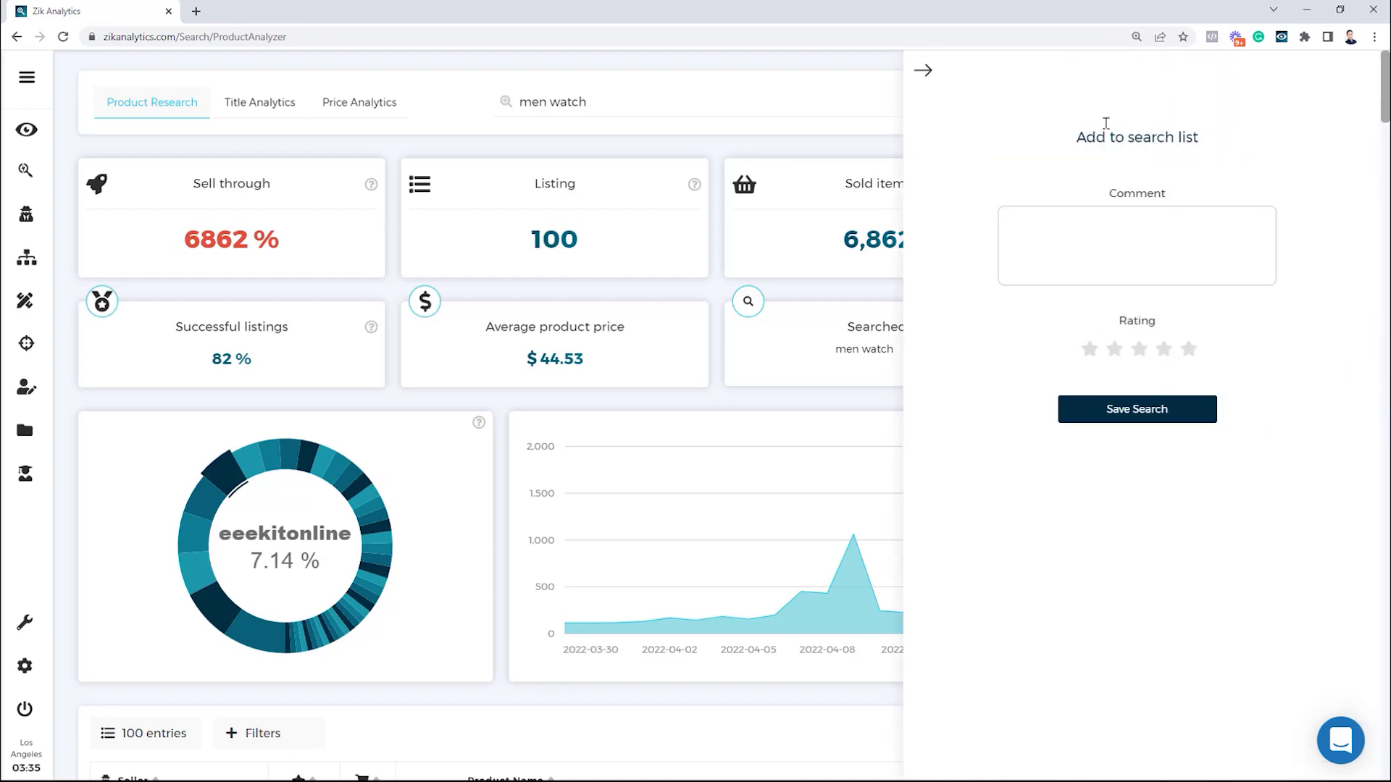
pyautogui.click(923, 71)
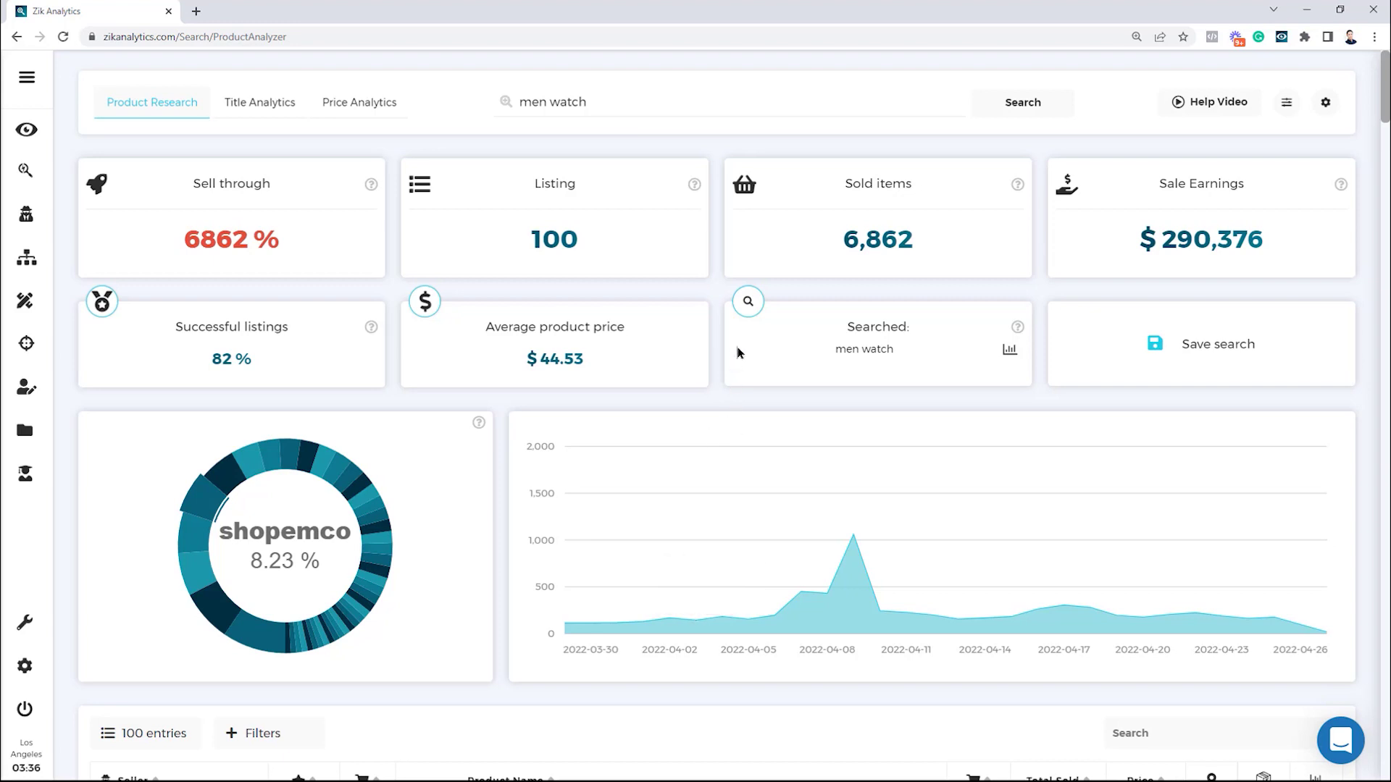
# Examine the top listing in the results table, checking its seller feedback, sales, total sold and price
pyautogui.scroll(-2, 720, 261)
pyautogui.scroll(-6, 720, 291)
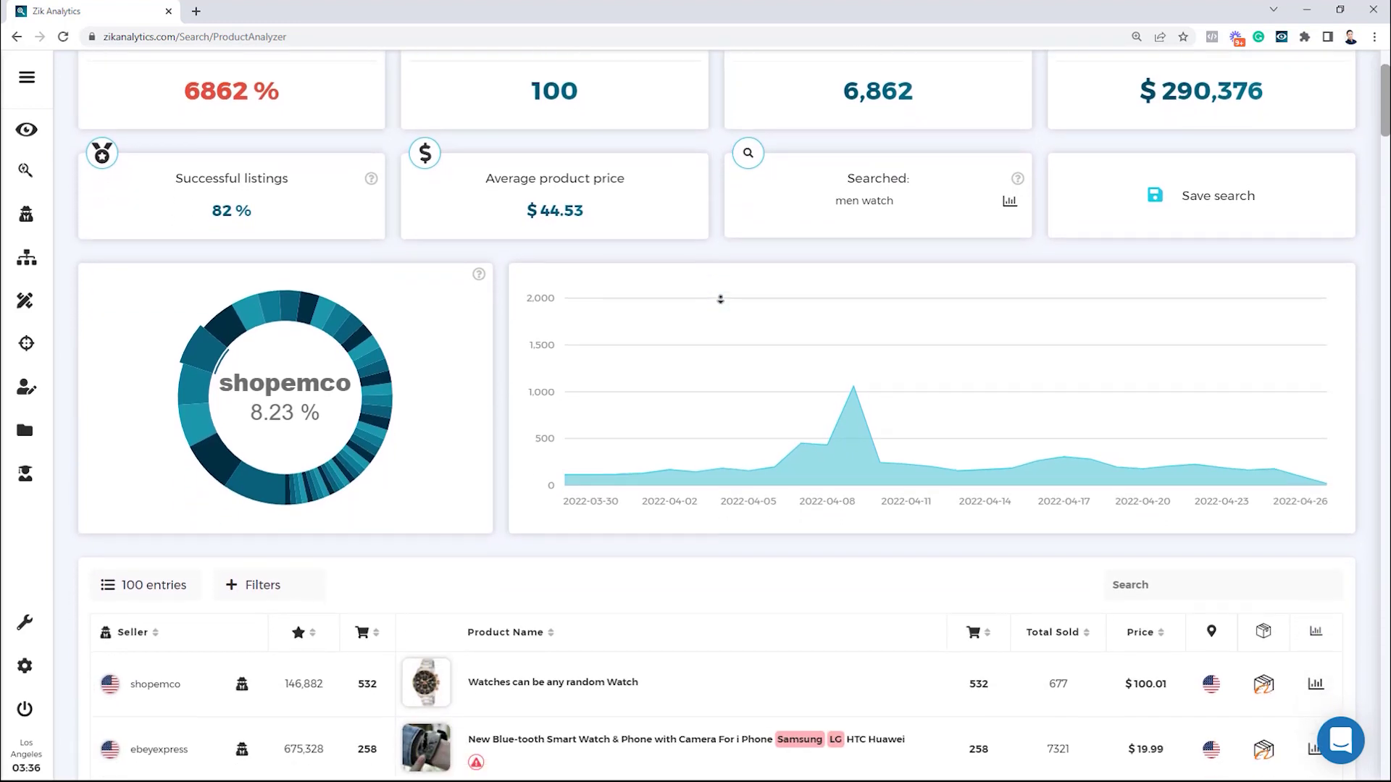
pyautogui.scroll(-1, 720, 302)
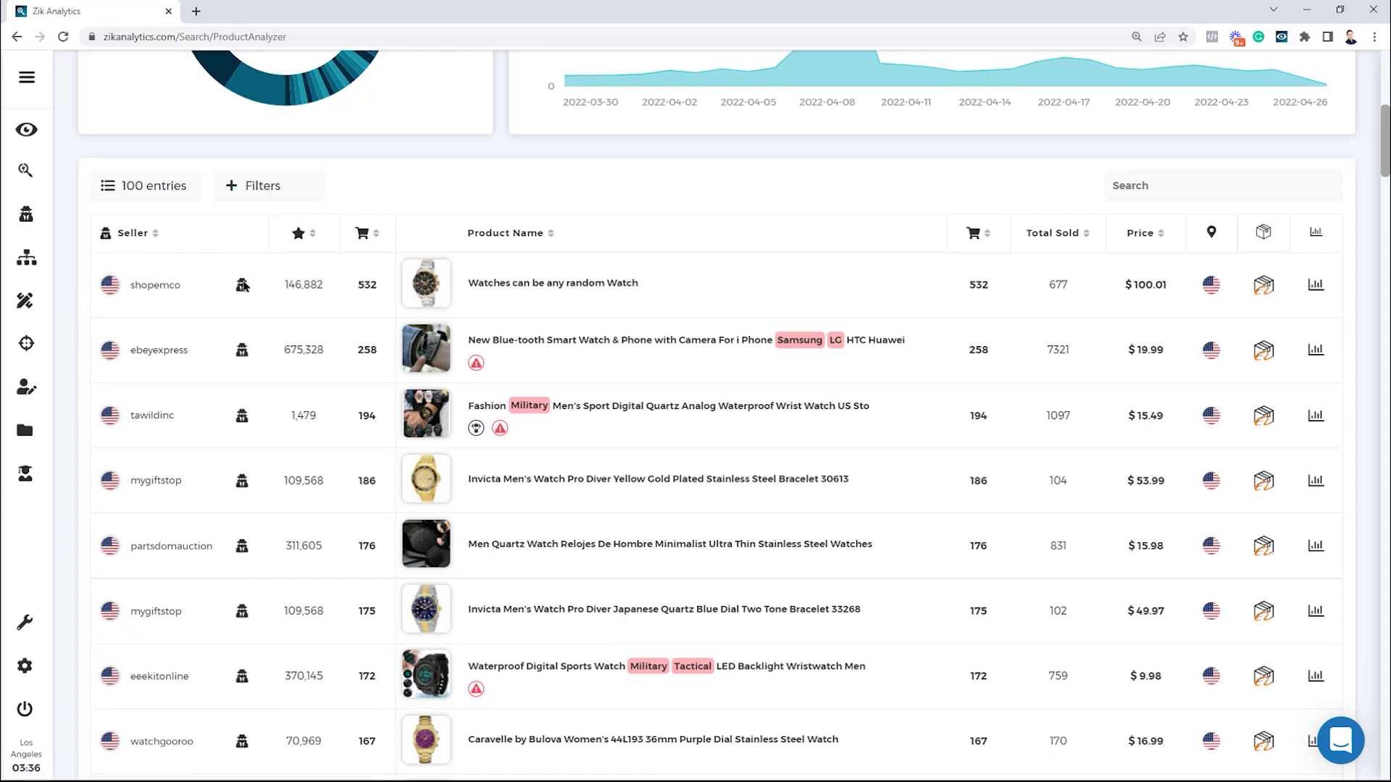
pyautogui.moveTo(286, 284); pyautogui.dragTo(332, 288)
pyautogui.doubleClick(359, 286)
pyautogui.moveTo(969, 285); pyautogui.dragTo(999, 292)
pyautogui.doubleClick(1051, 287)
pyautogui.tripleClick(1144, 288)
pyautogui.click(1094, 273)
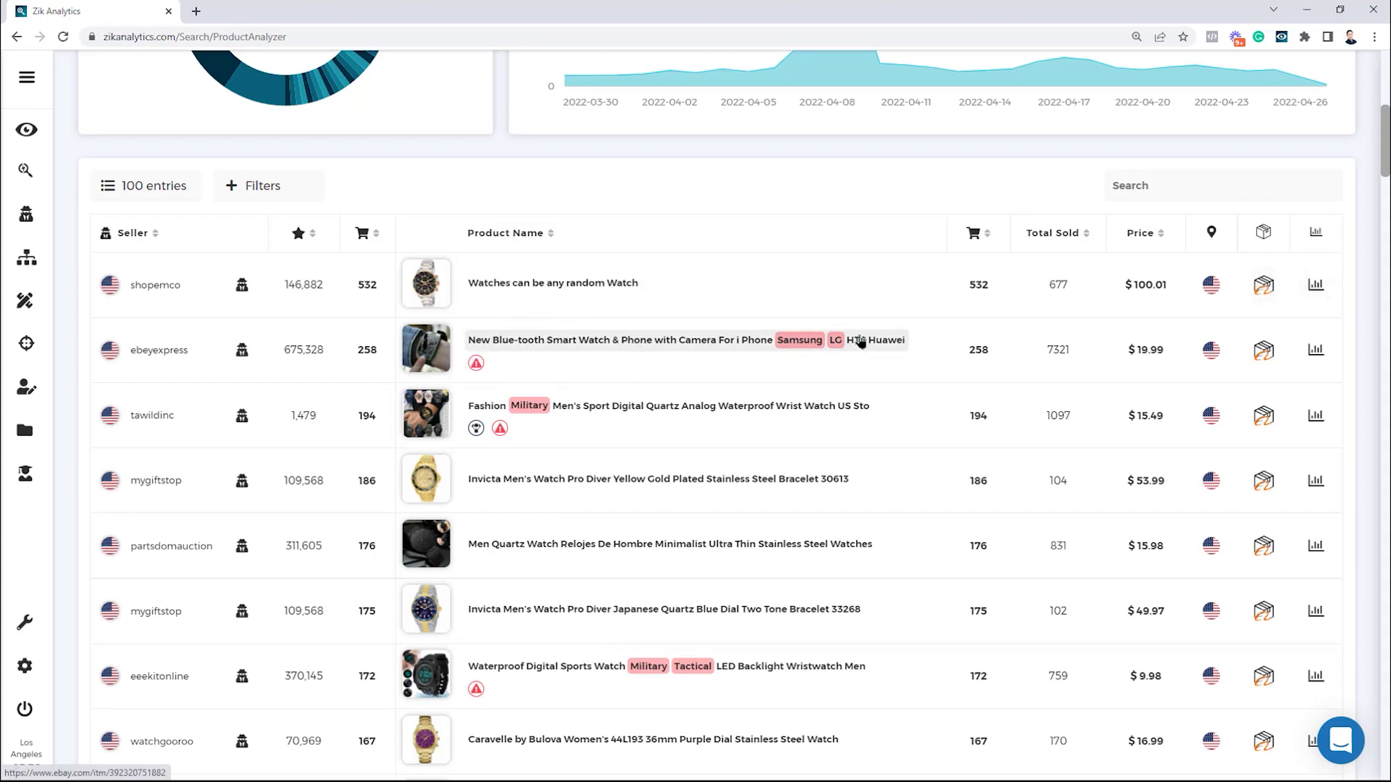
# Inspect the Bluetooth smart watch listing's title, photo, price, sales figures, risk marker and highlighted brand names
pyautogui.moveTo(930, 340); pyautogui.dragTo(452, 339)
pyautogui.click(881, 307)
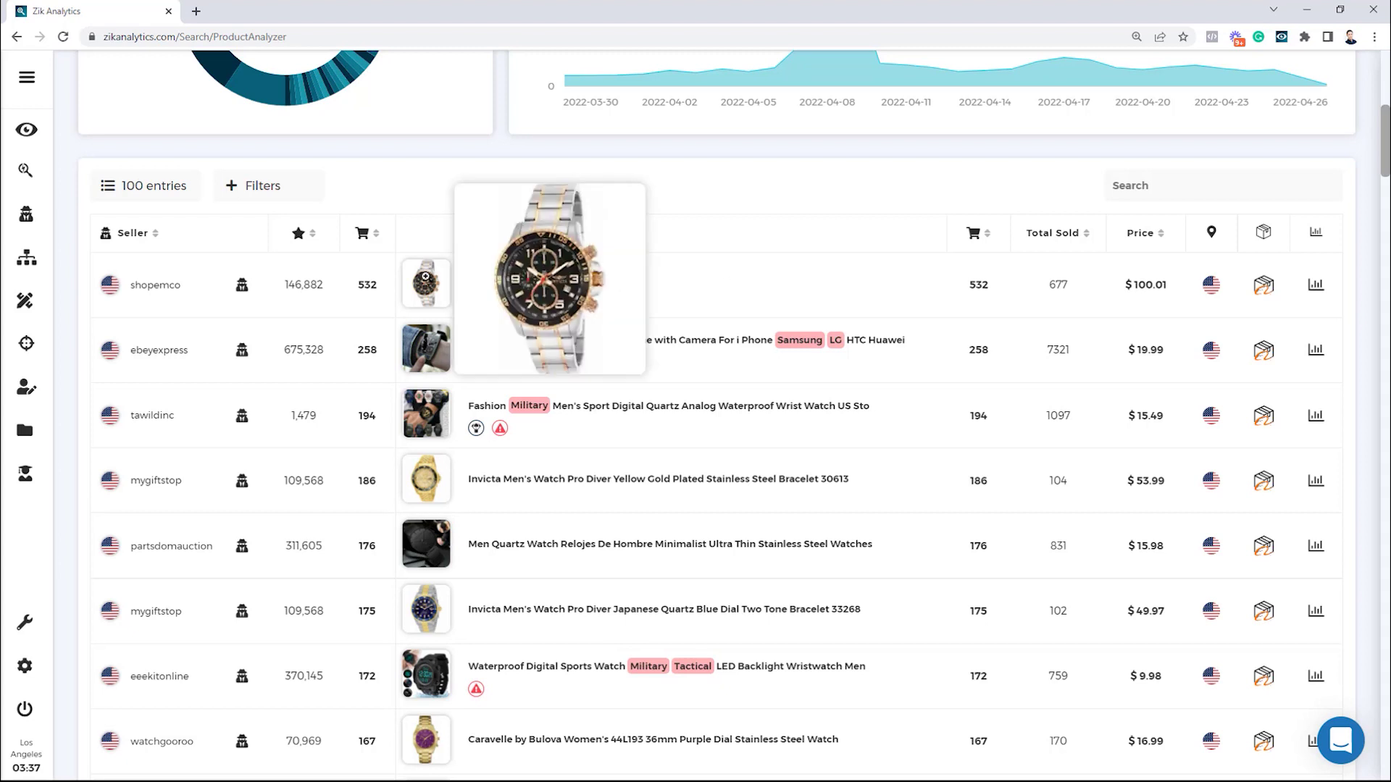
pyautogui.moveTo(443, 330)
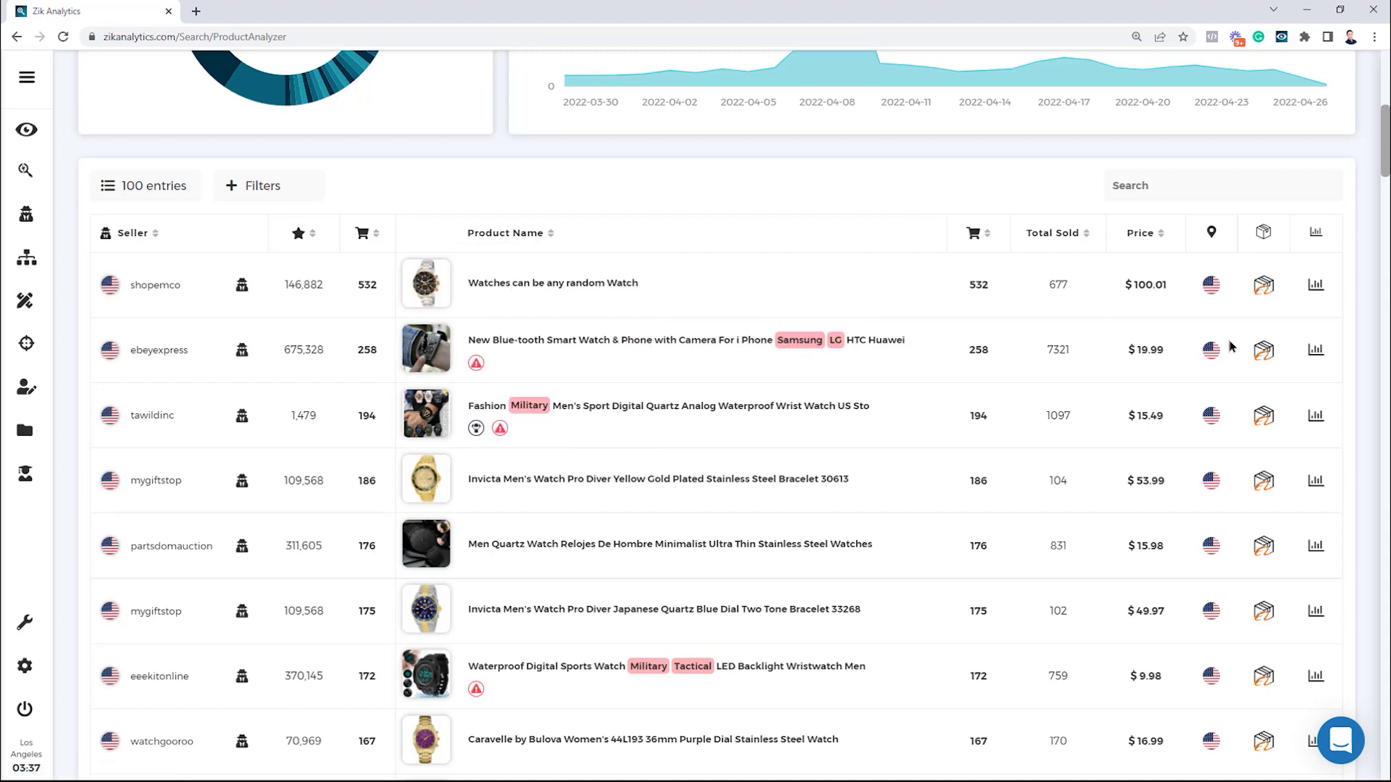
pyautogui.moveTo(1164, 359); pyautogui.dragTo(1138, 362)
pyautogui.doubleClick(980, 356)
pyautogui.click(1070, 357)
pyautogui.doubleClick(1058, 355)
pyautogui.click(1114, 377)
pyautogui.moveTo(475, 367)
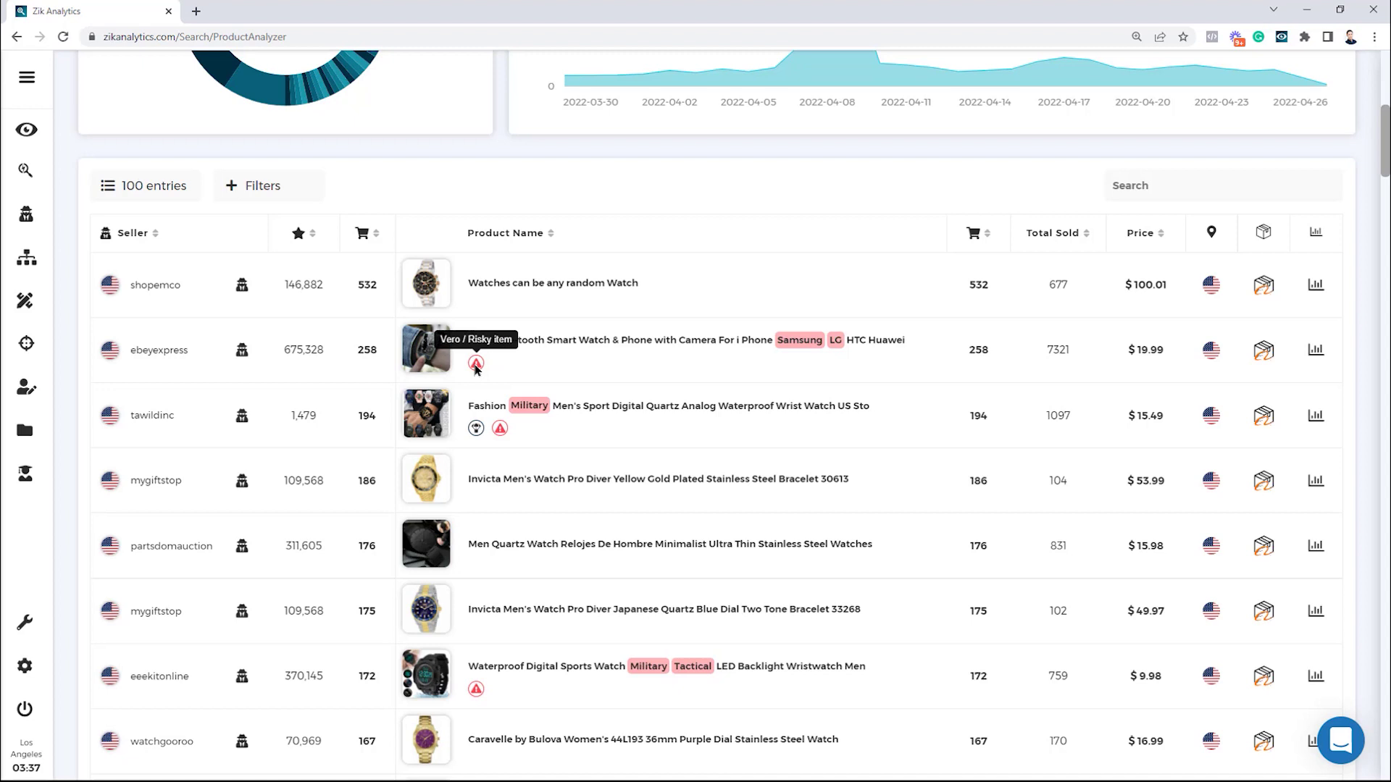
pyautogui.moveTo(791, 348)
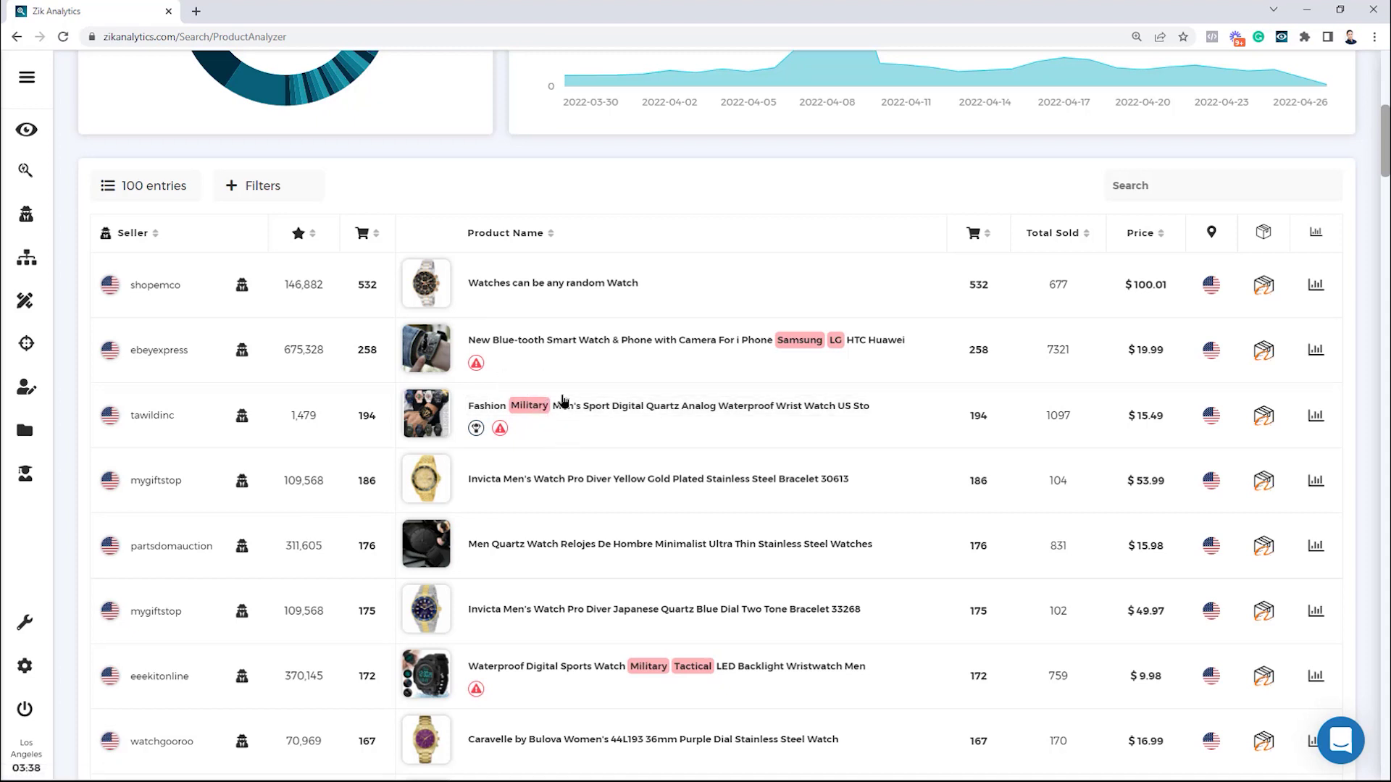
# Compare the enlarged photos of the best-selling men's watches down the results table
pyautogui.moveTo(426, 272)
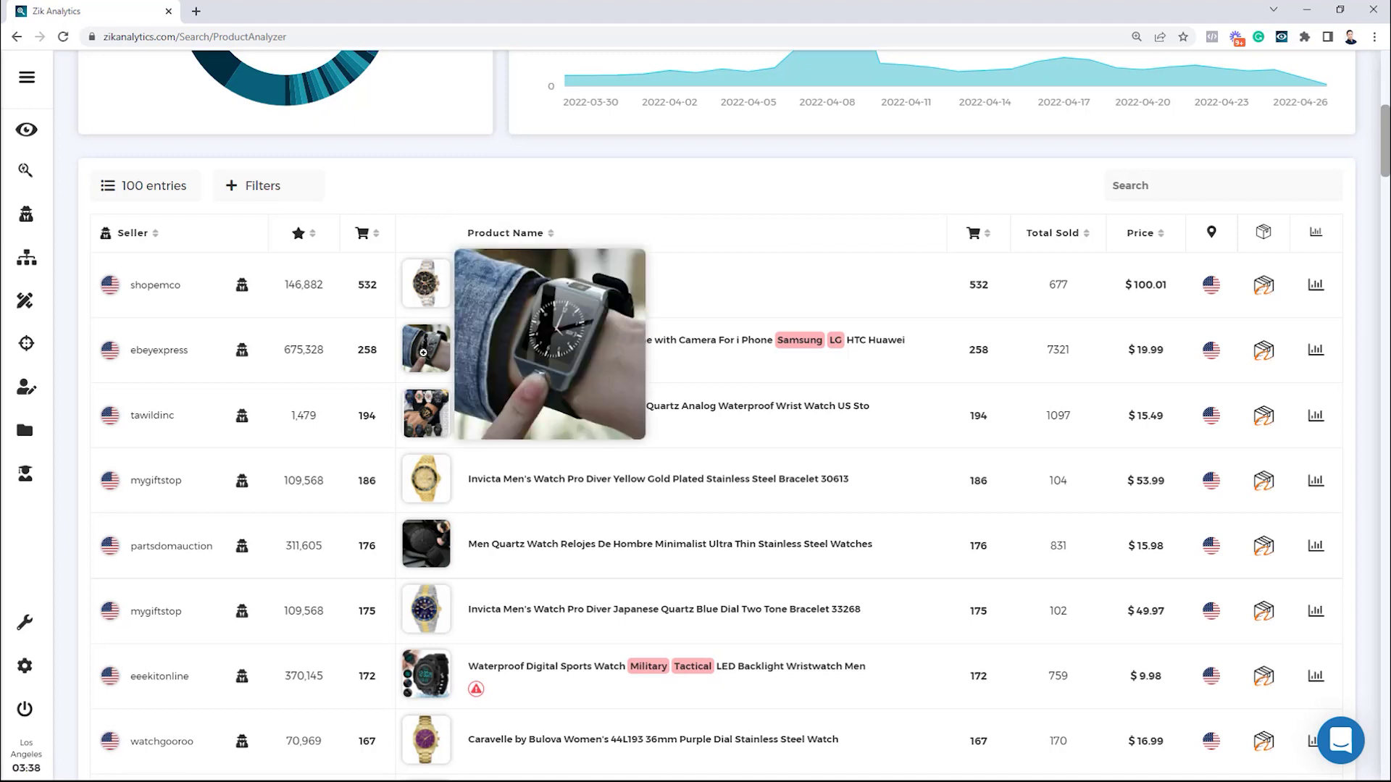
pyautogui.moveTo(423, 399)
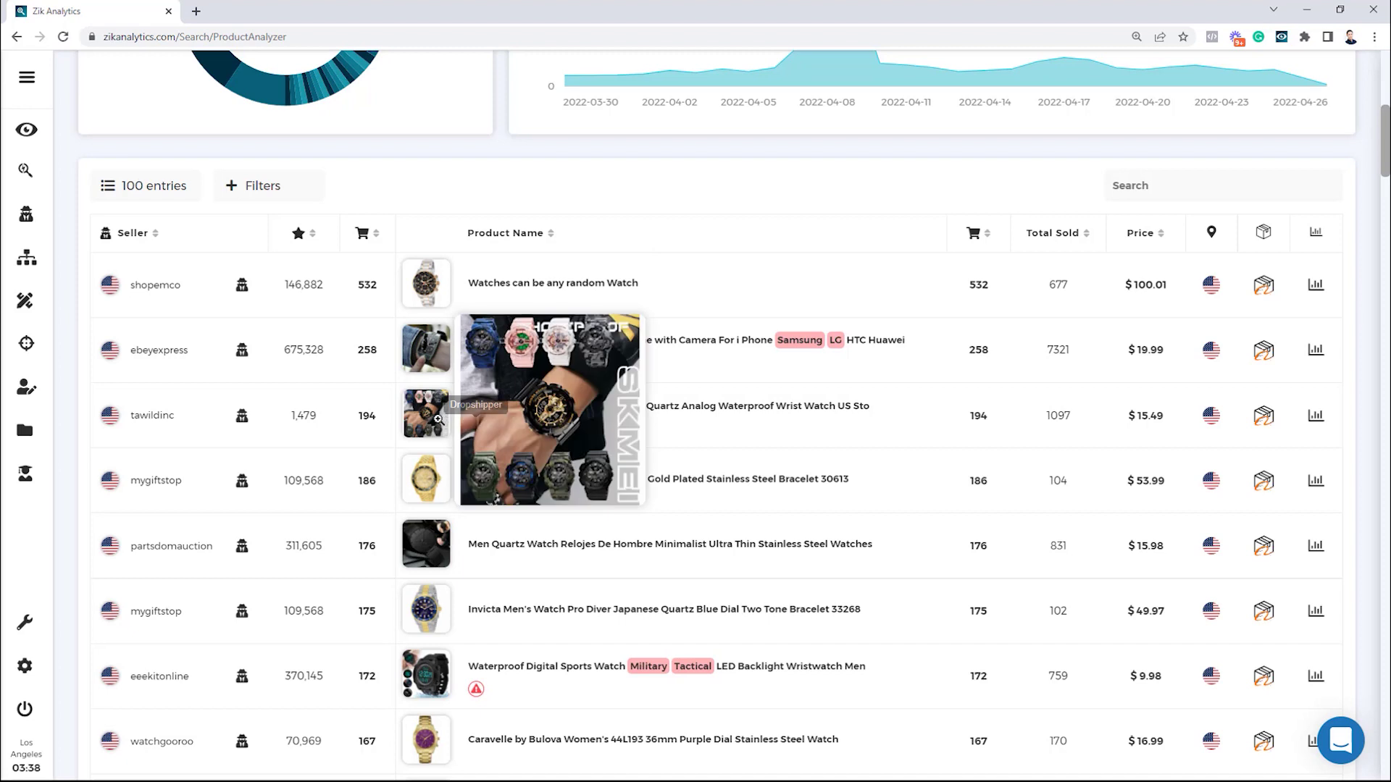
pyautogui.moveTo(427, 482)
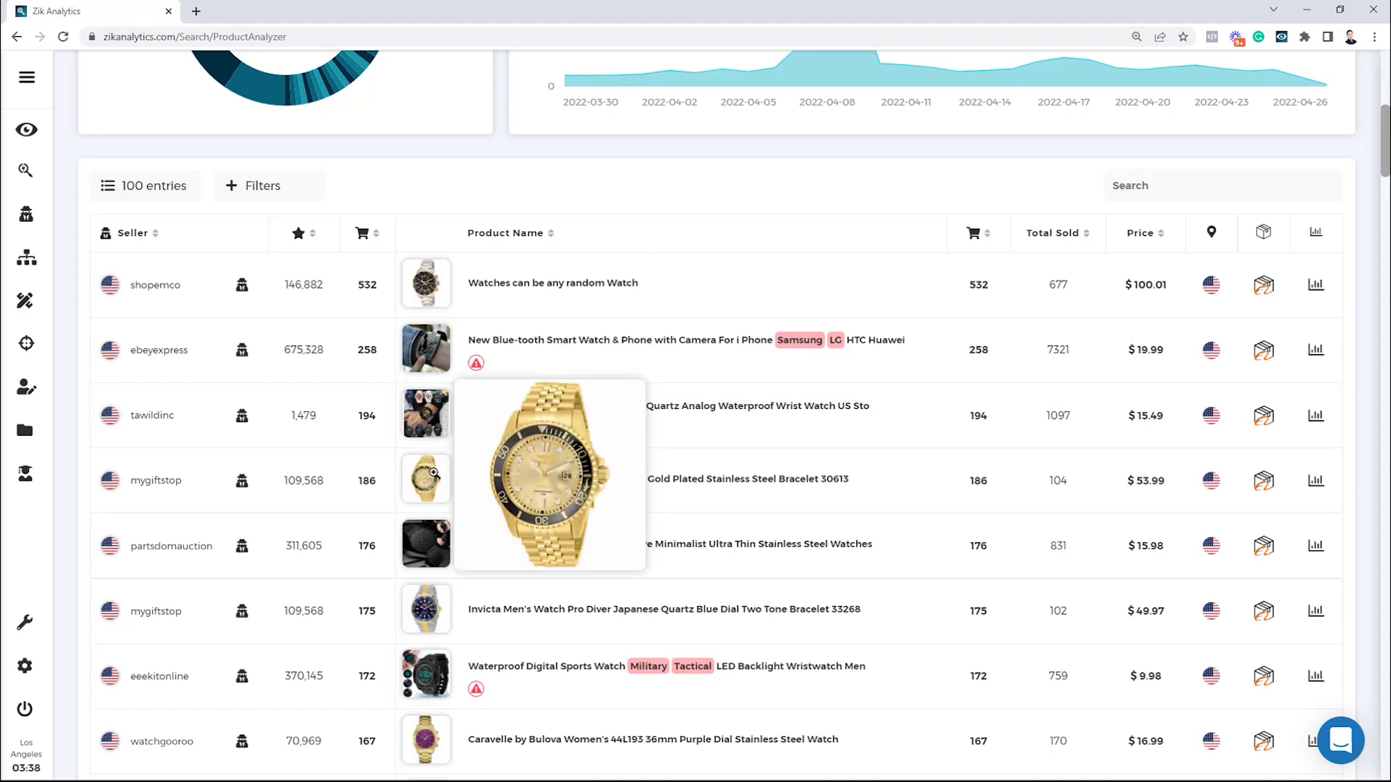
pyautogui.scroll(-1, 433, 472)
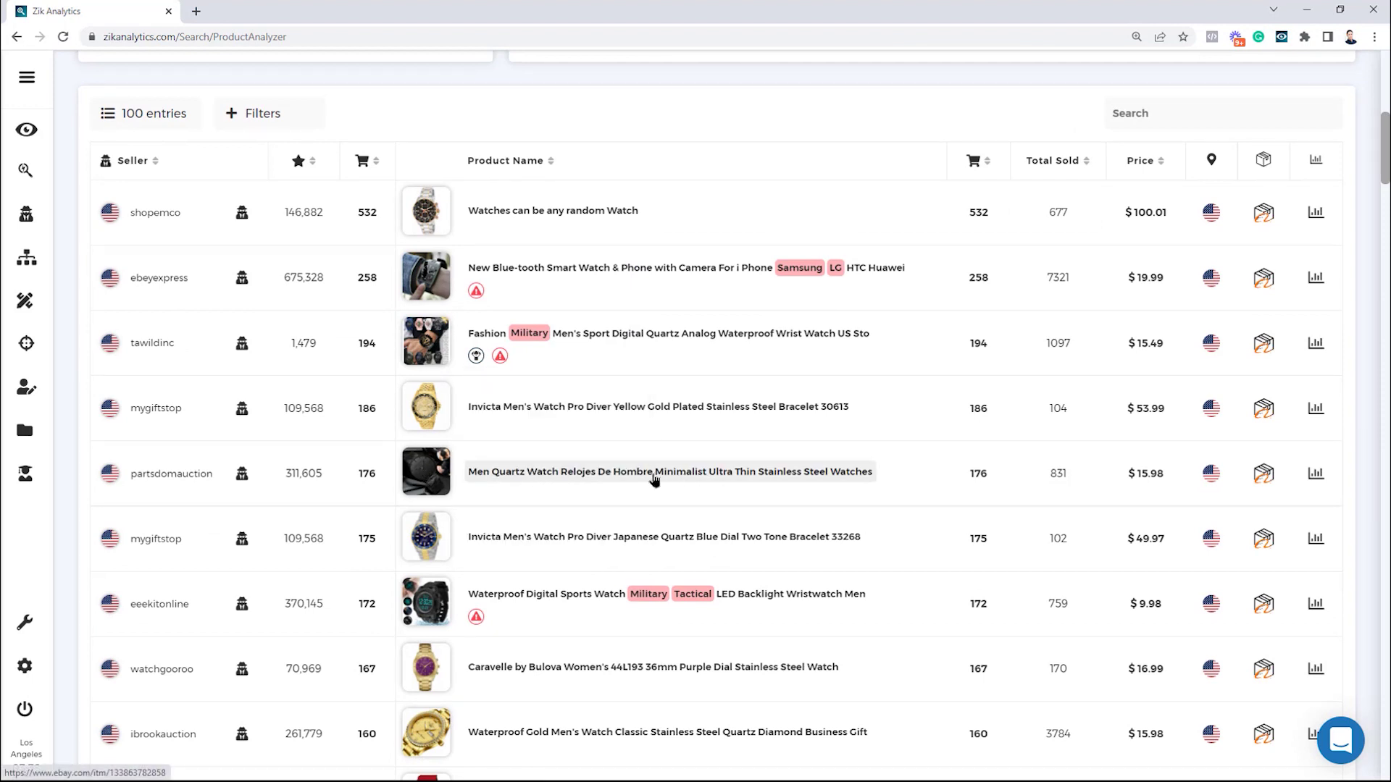
pyautogui.moveTo(417, 457)
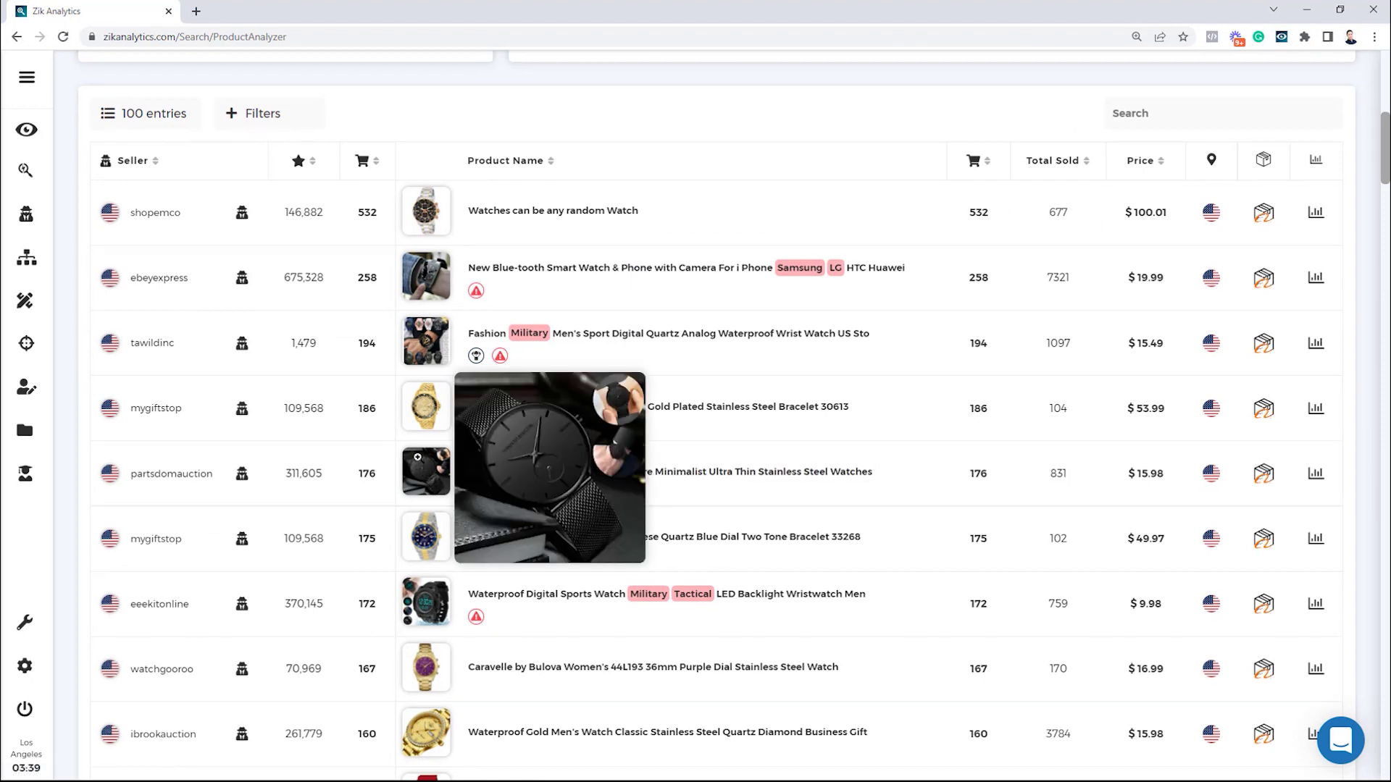
pyautogui.moveTo(409, 549)
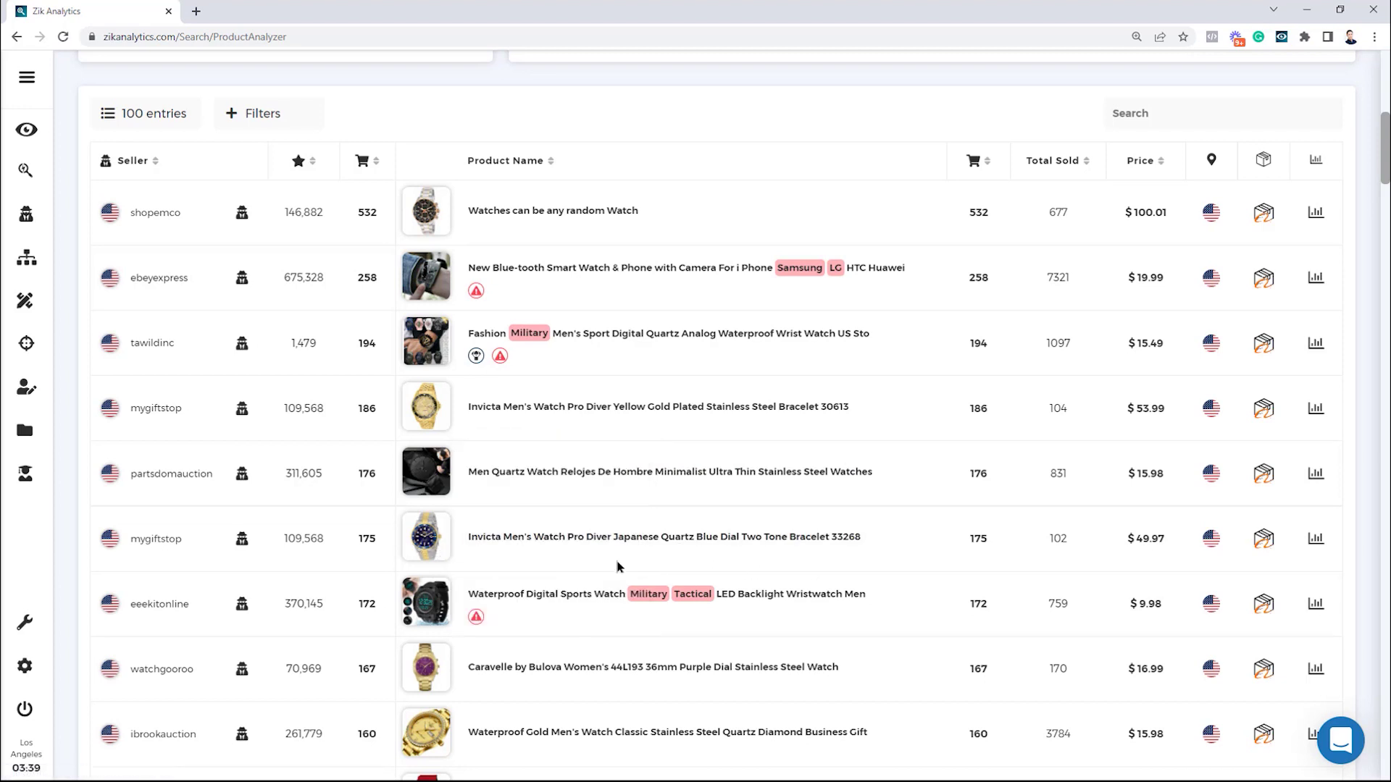
pyautogui.scroll(-1, 429, 540)
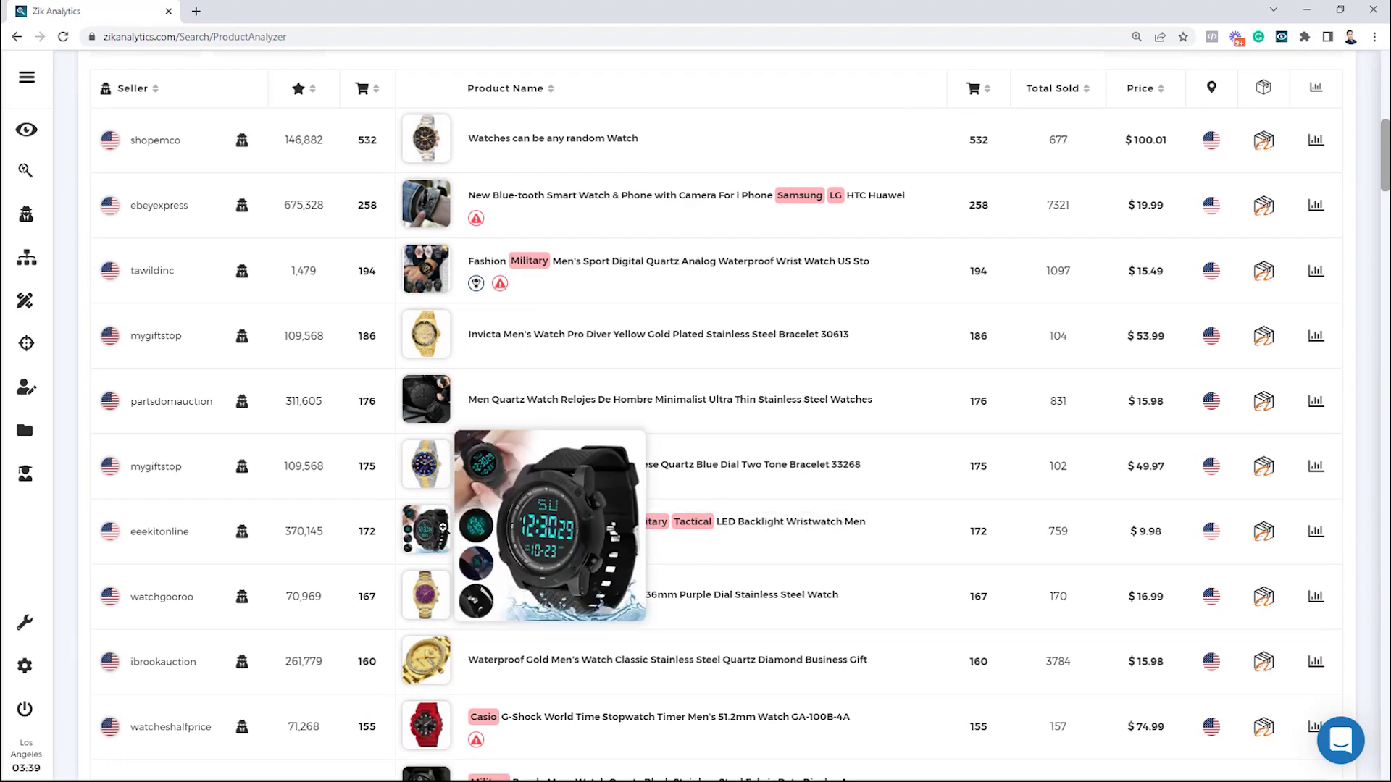
pyautogui.scroll(-1, 435, 572)
pyautogui.moveTo(433, 585)
pyautogui.scroll(-1, 696, 584)
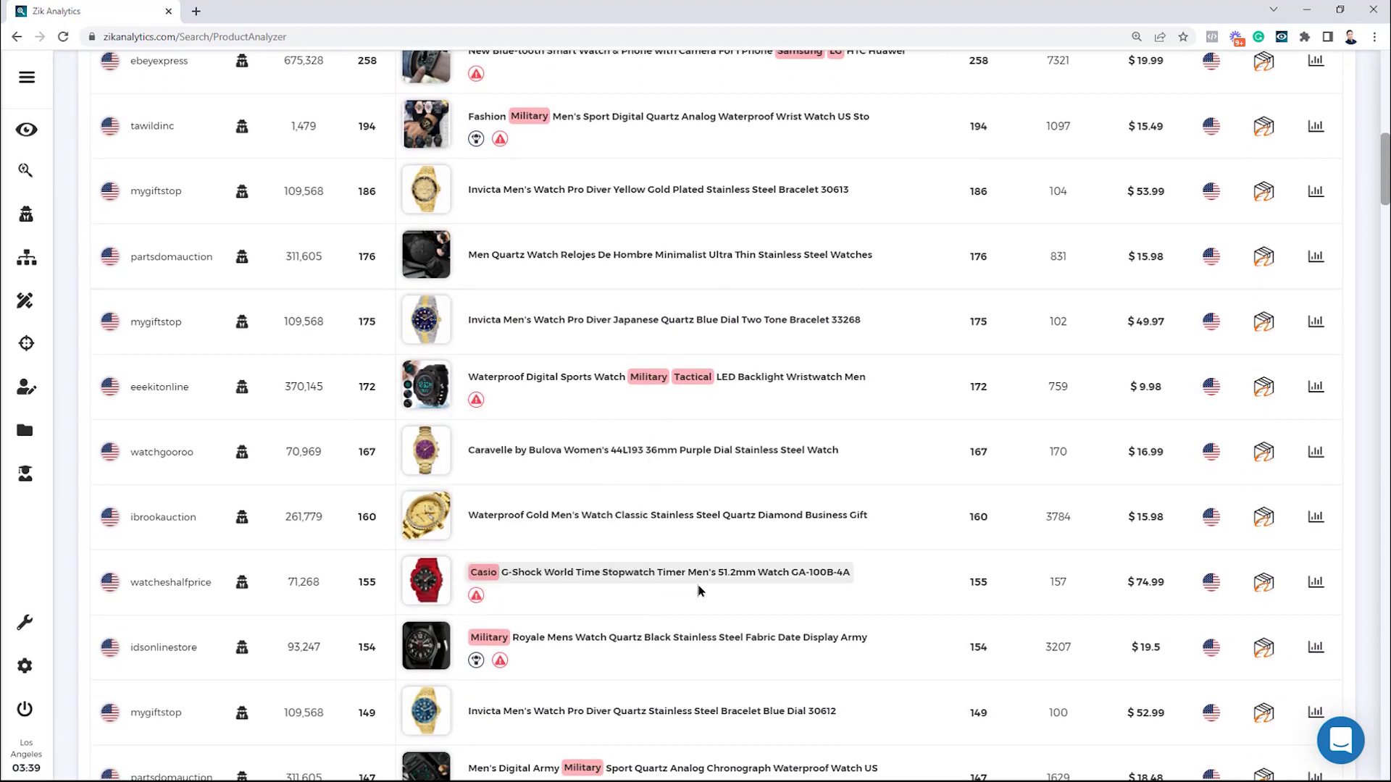
pyautogui.scroll(2, 702, 587)
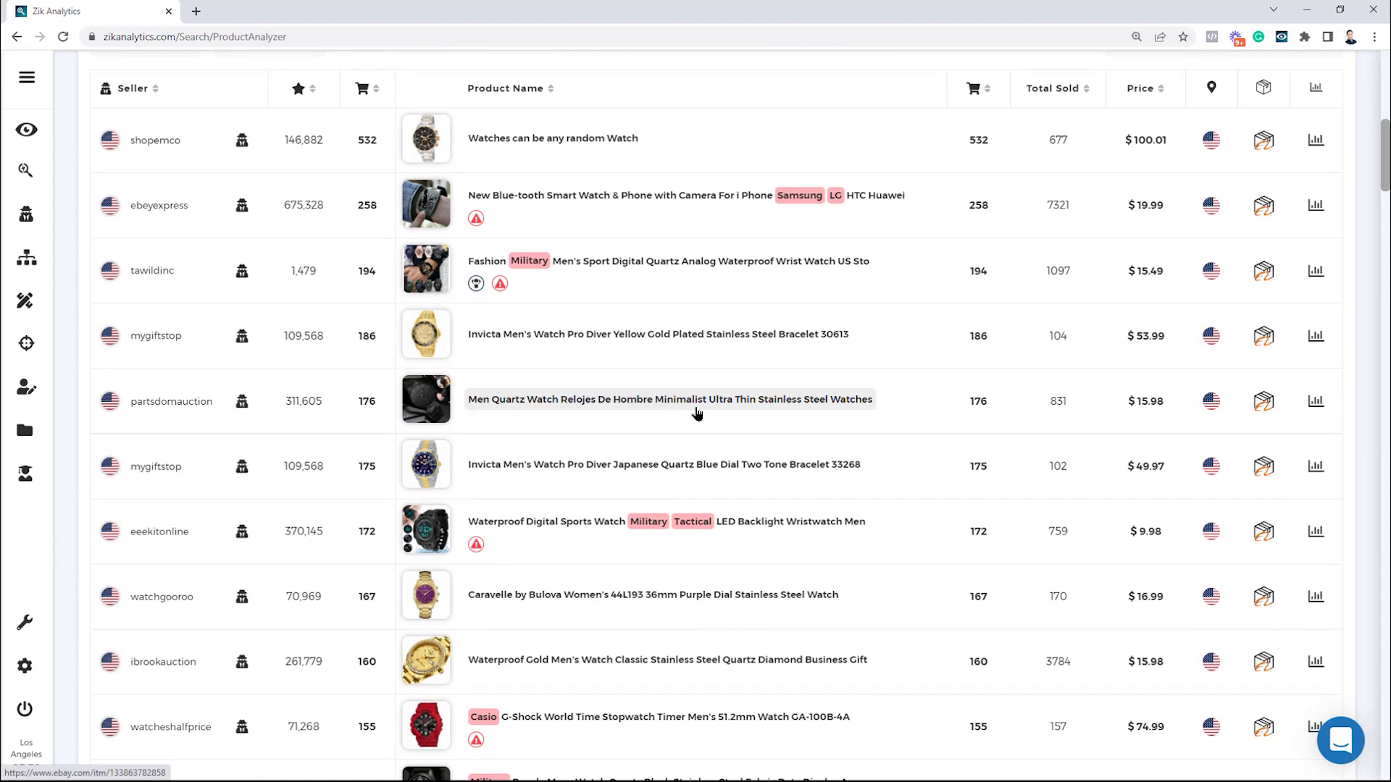
# Check the photos and titles of further men's watch listings down the results table
pyautogui.moveTo(415, 720)
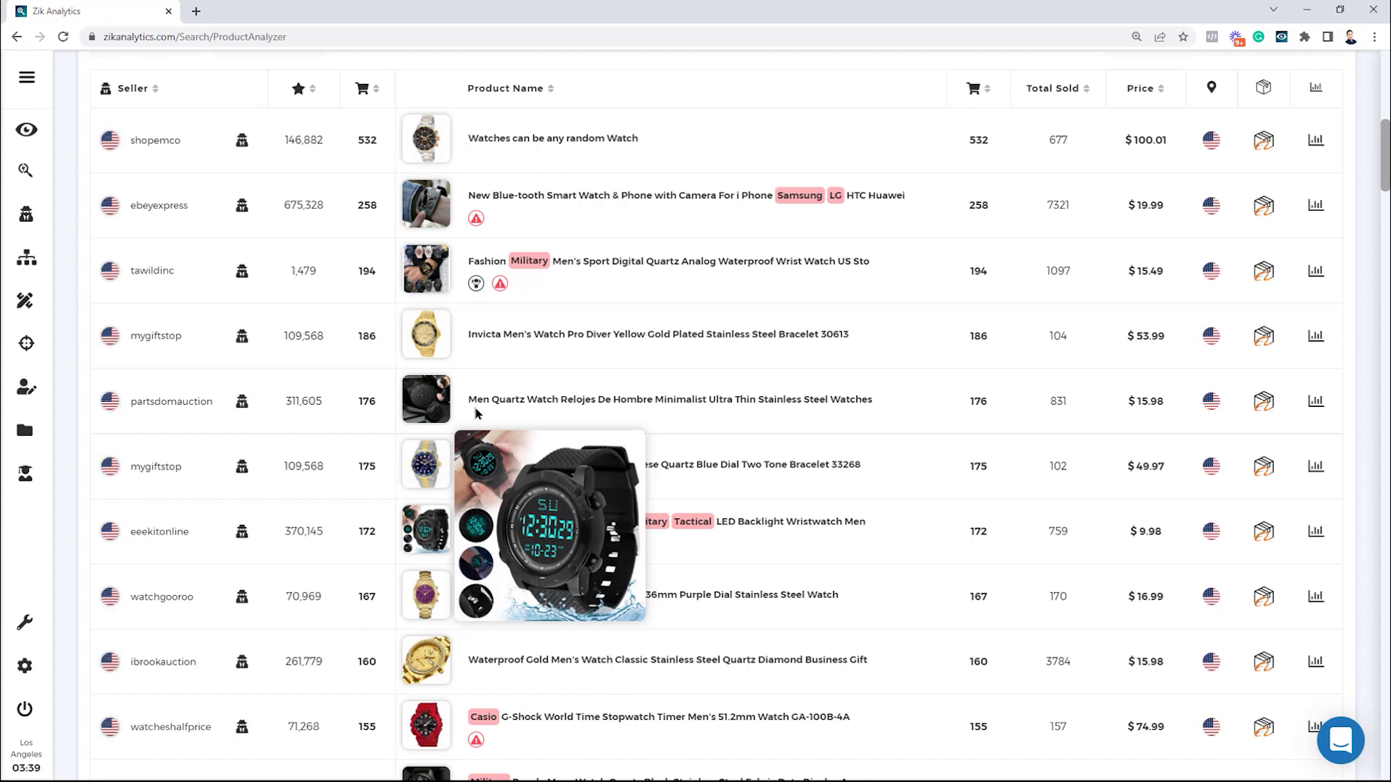
pyautogui.moveTo(439, 143)
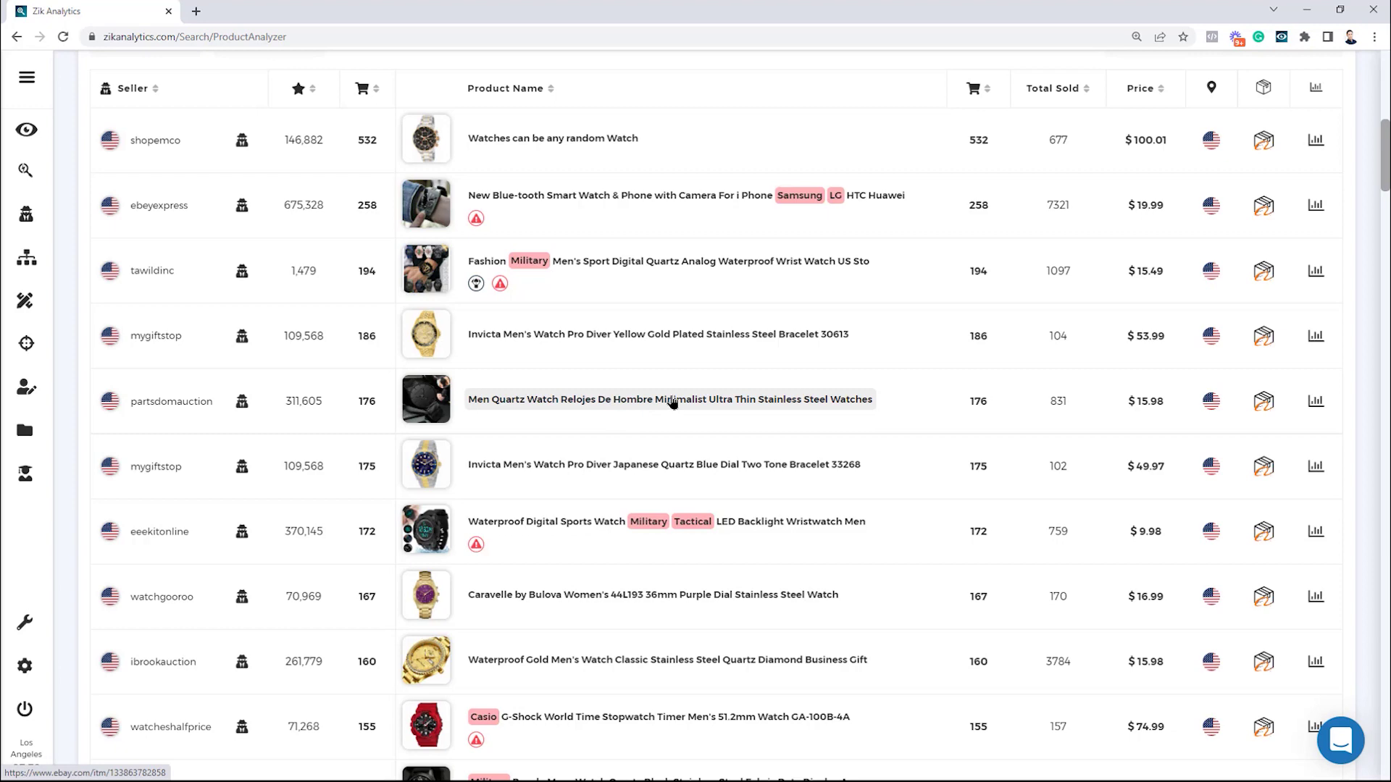
pyautogui.scroll(-5, 490, 285)
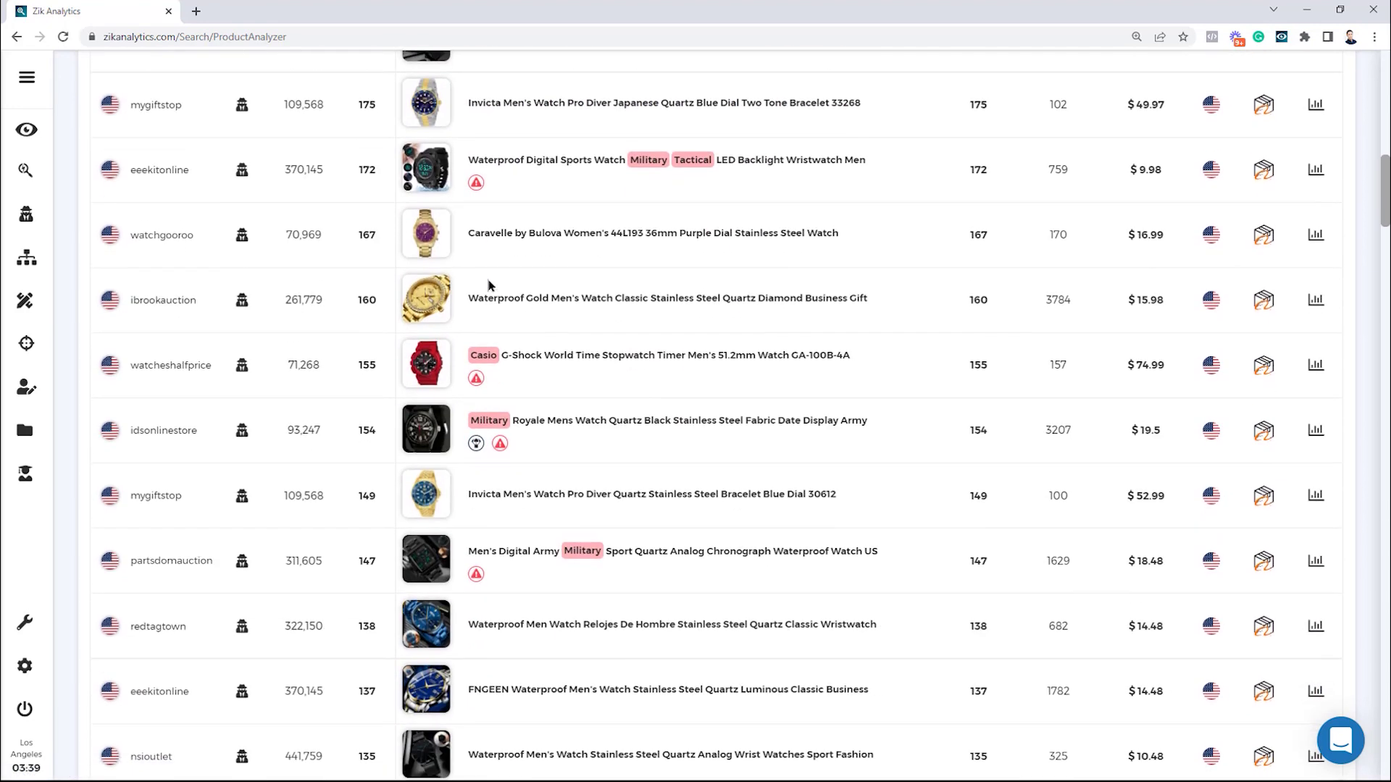
pyautogui.scroll(-1, 489, 285)
pyautogui.moveTo(416, 636)
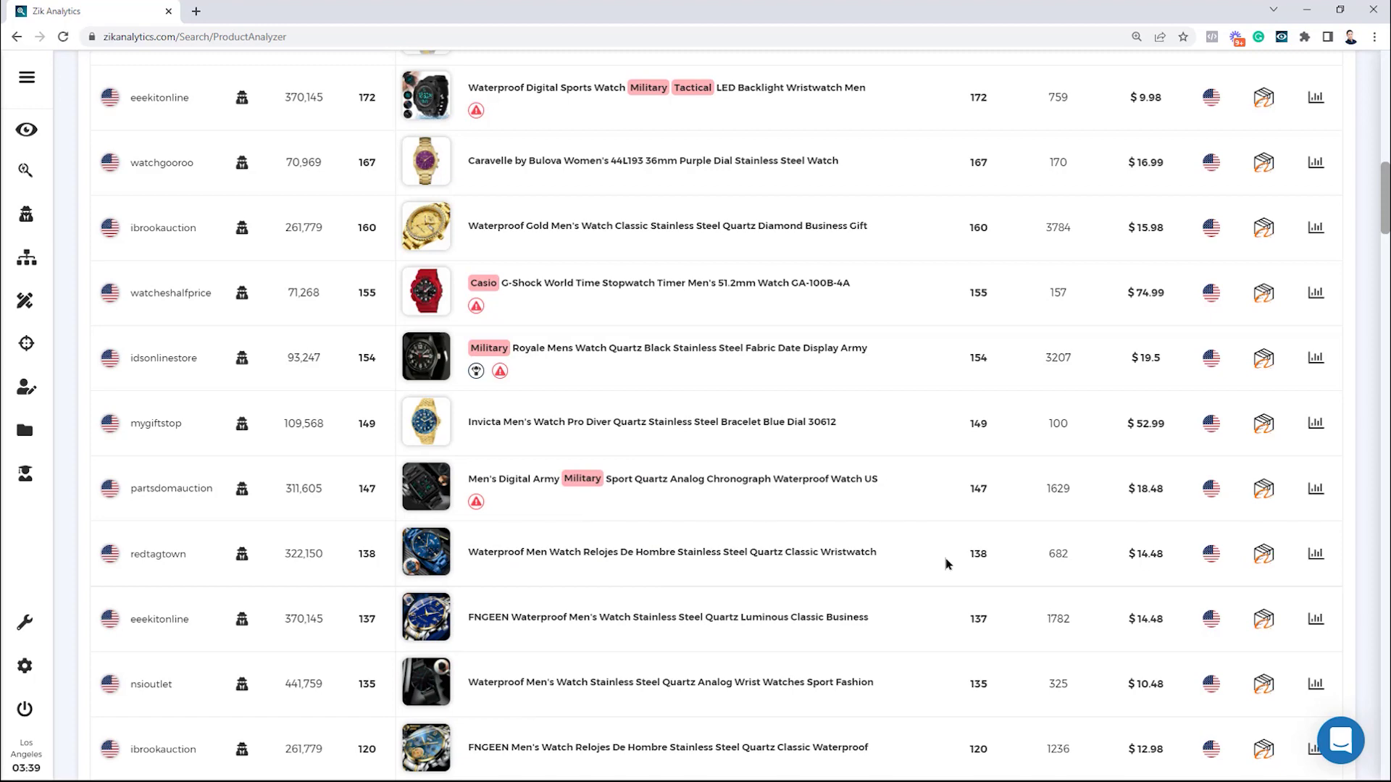
# Sort the results by lowest seller feedback and examine the Invicta 50mm BOLT Chronograph listing's feedback and sales
pyautogui.scroll(8, 925, 496)
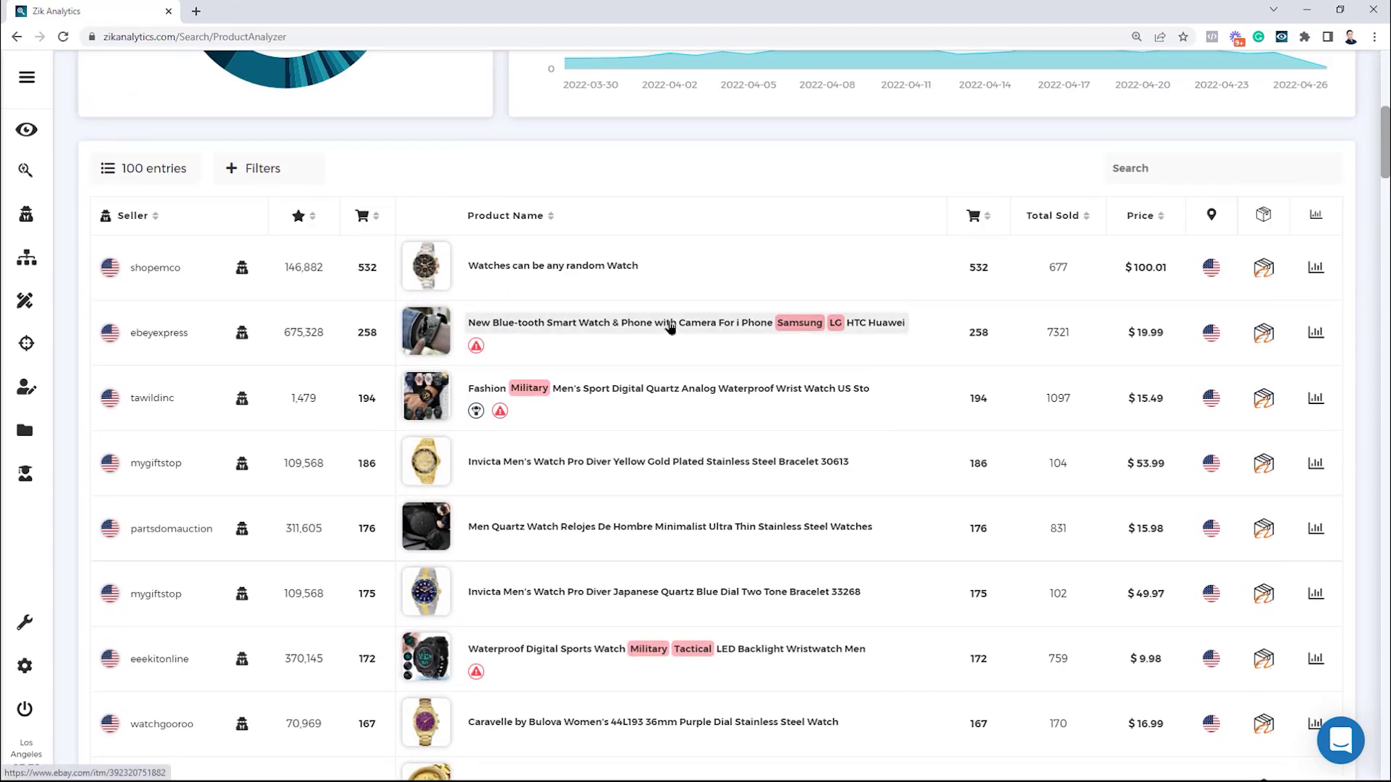
pyautogui.click(299, 217)
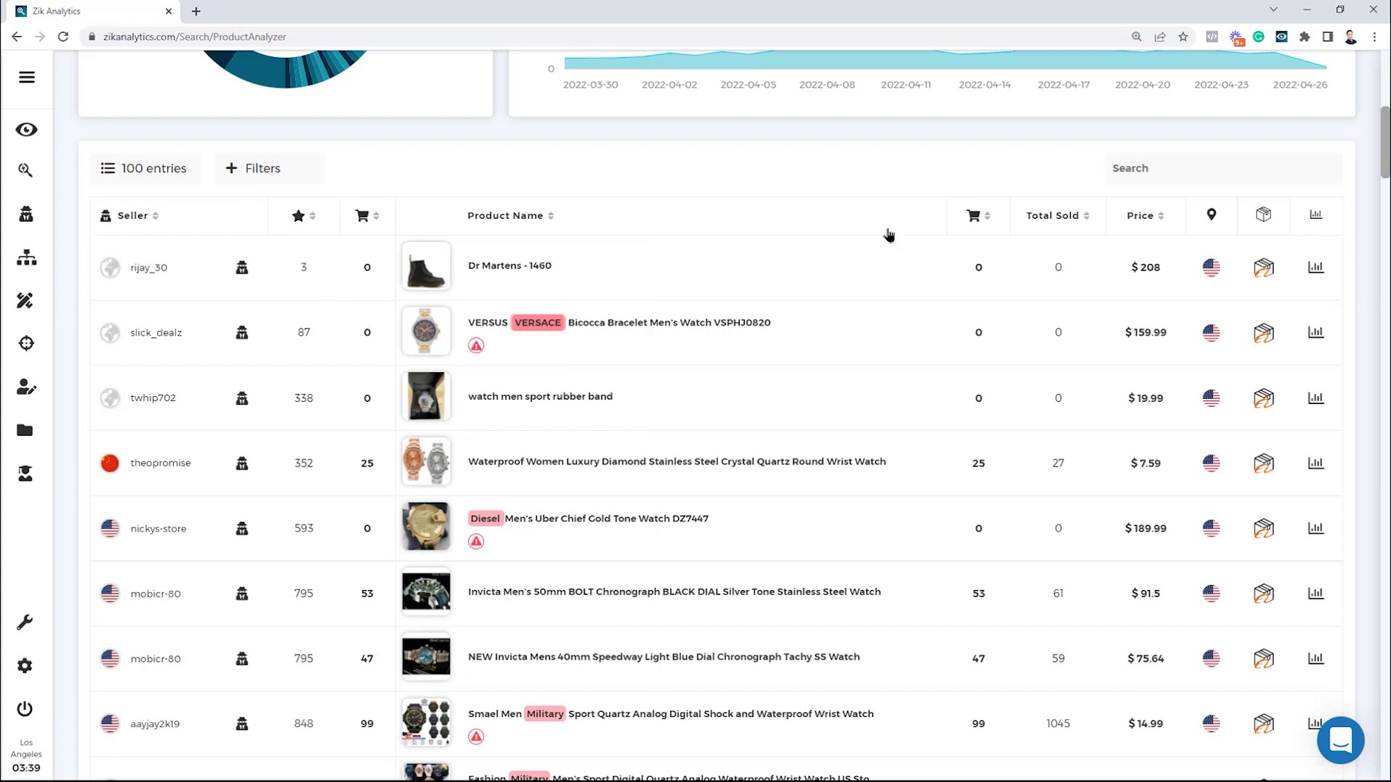
pyautogui.scroll(-1, 888, 232)
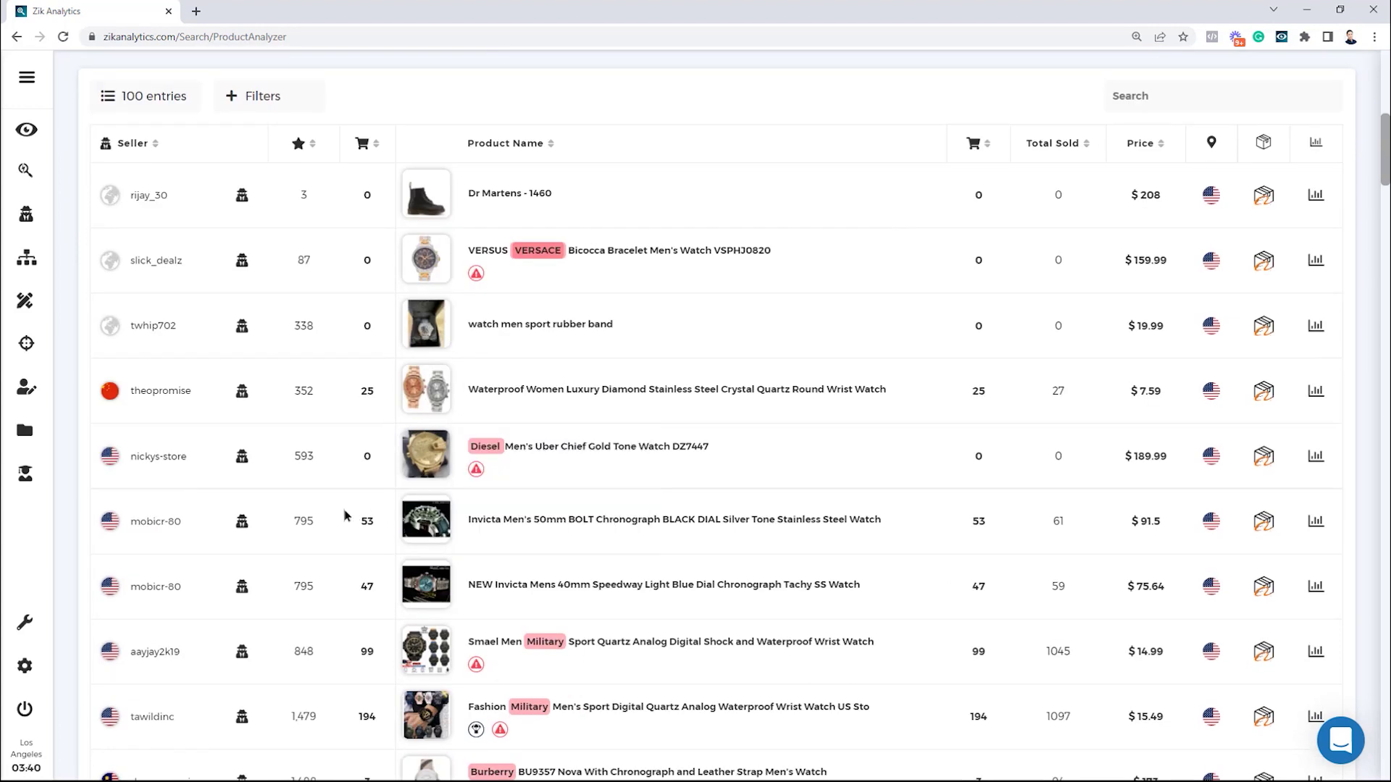
pyautogui.doubleClick(304, 522)
pyautogui.doubleClick(367, 521)
pyautogui.scroll(-1, 894, 440)
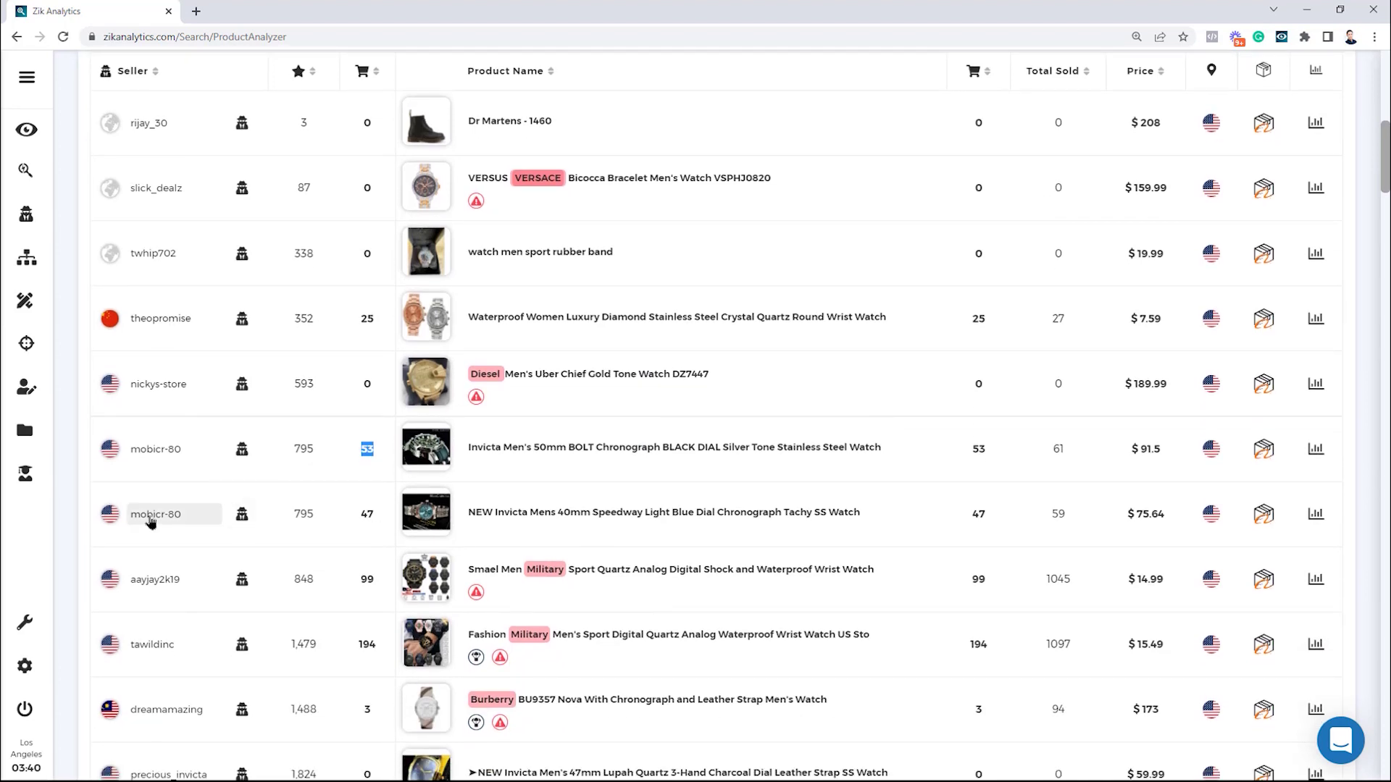
# Inspect the enlarged Invicta BOLT Chronograph photo and check the seller feedback of the Fashion Military sport watch
pyautogui.click(307, 464)
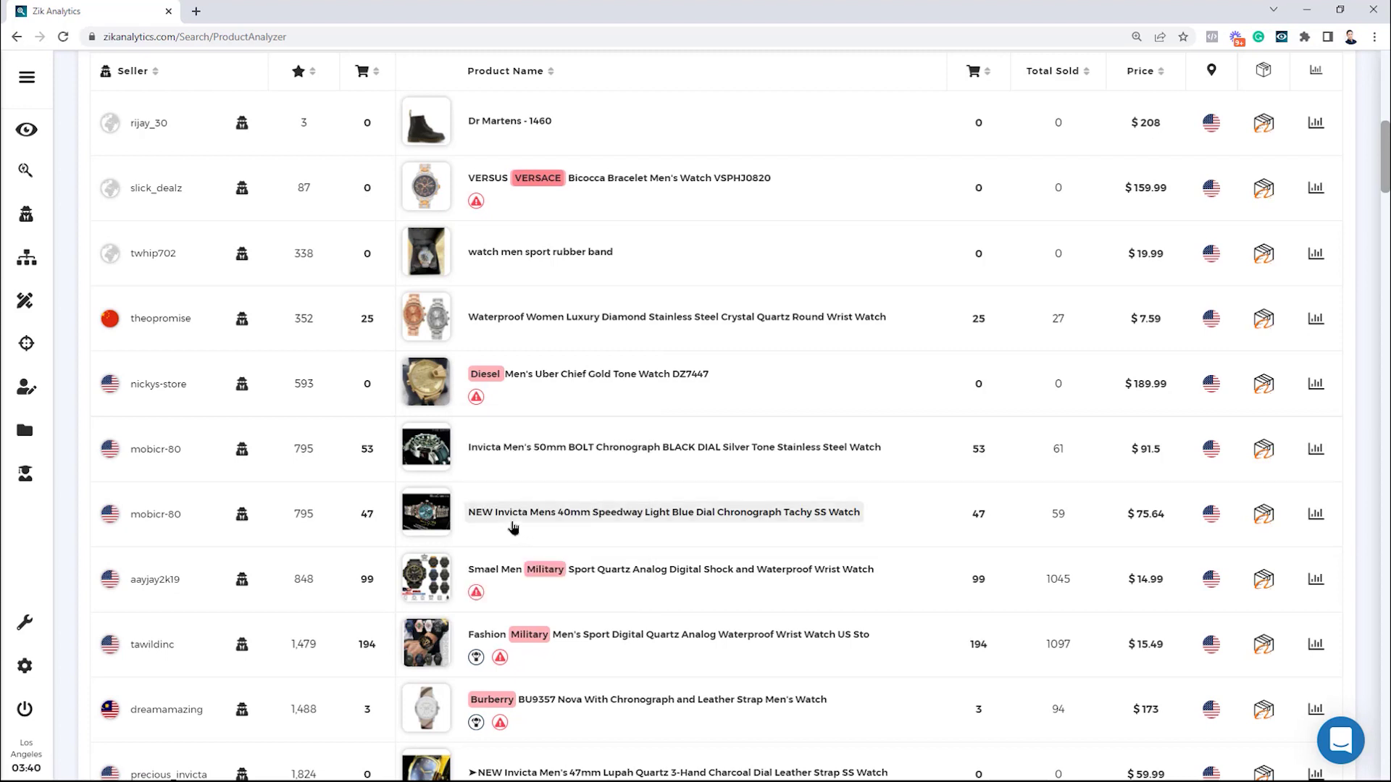
pyautogui.moveTo(435, 468)
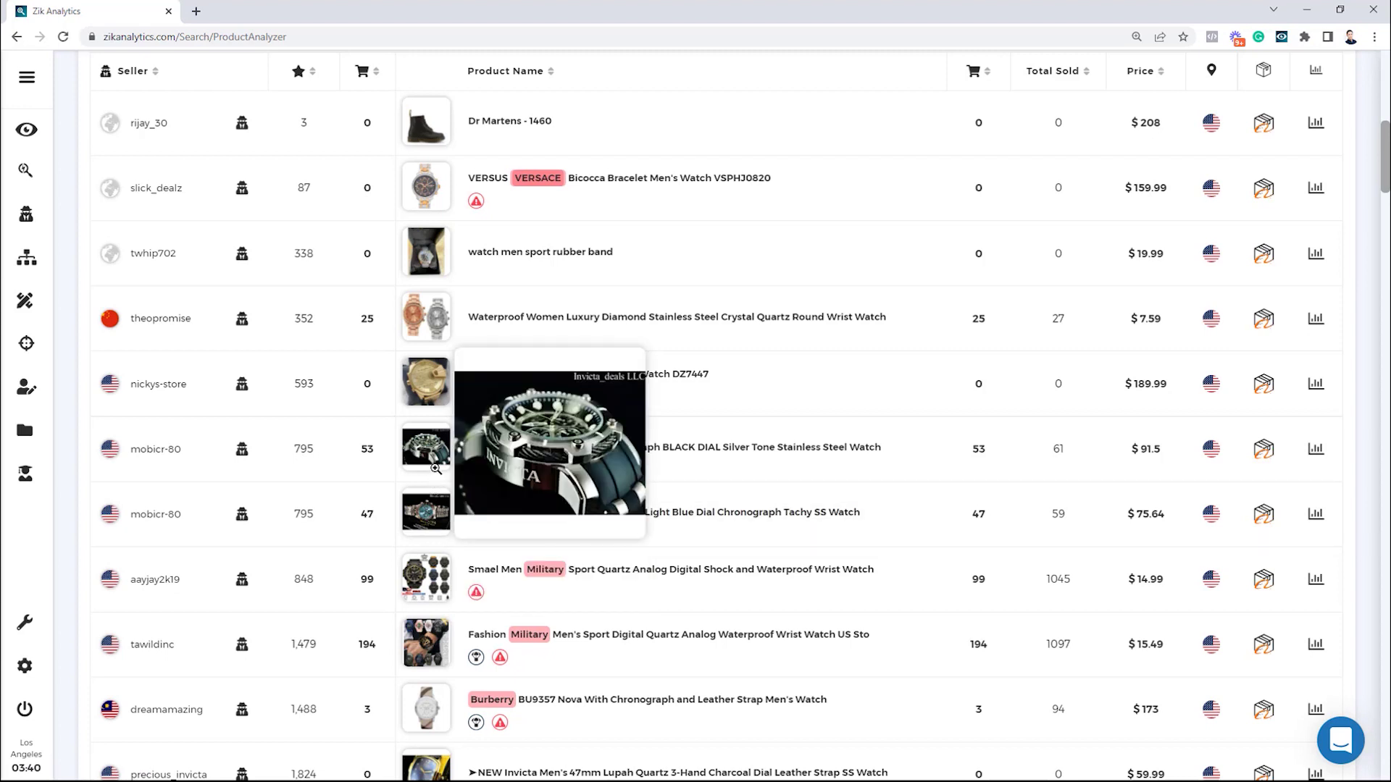
pyautogui.moveTo(455, 495)
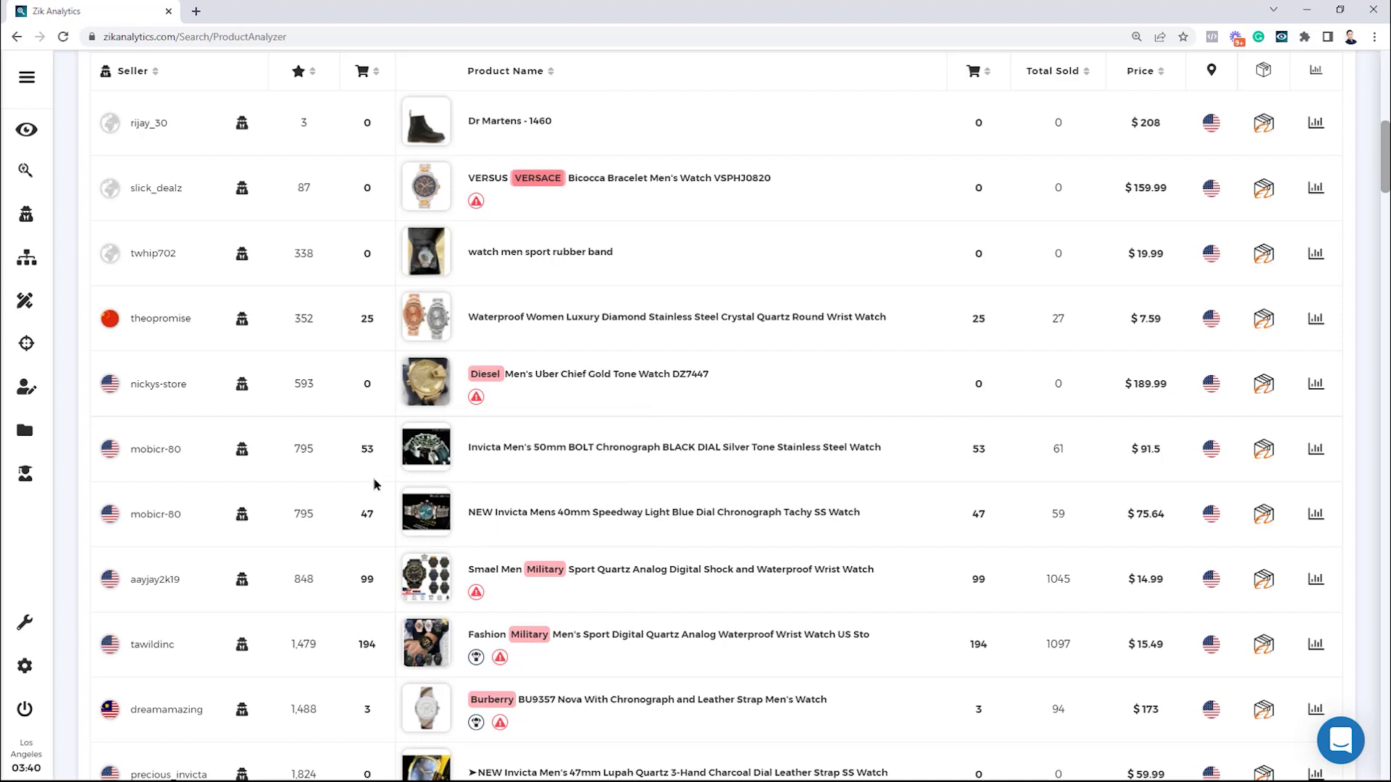
pyautogui.scroll(-2, 374, 484)
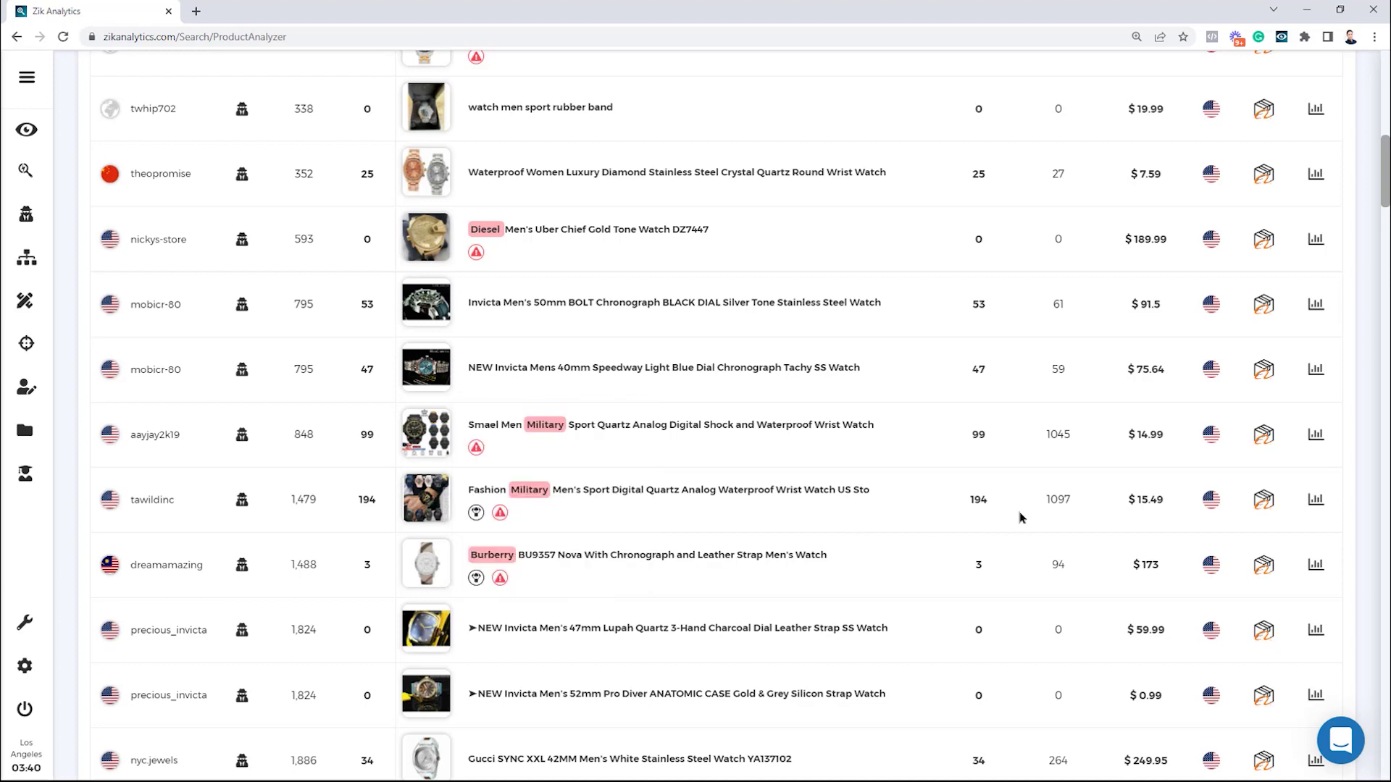
pyautogui.moveTo(283, 510); pyautogui.dragTo(322, 509)
# Sort the results table by sales, highest first
pyautogui.scroll(5, 735, 549)
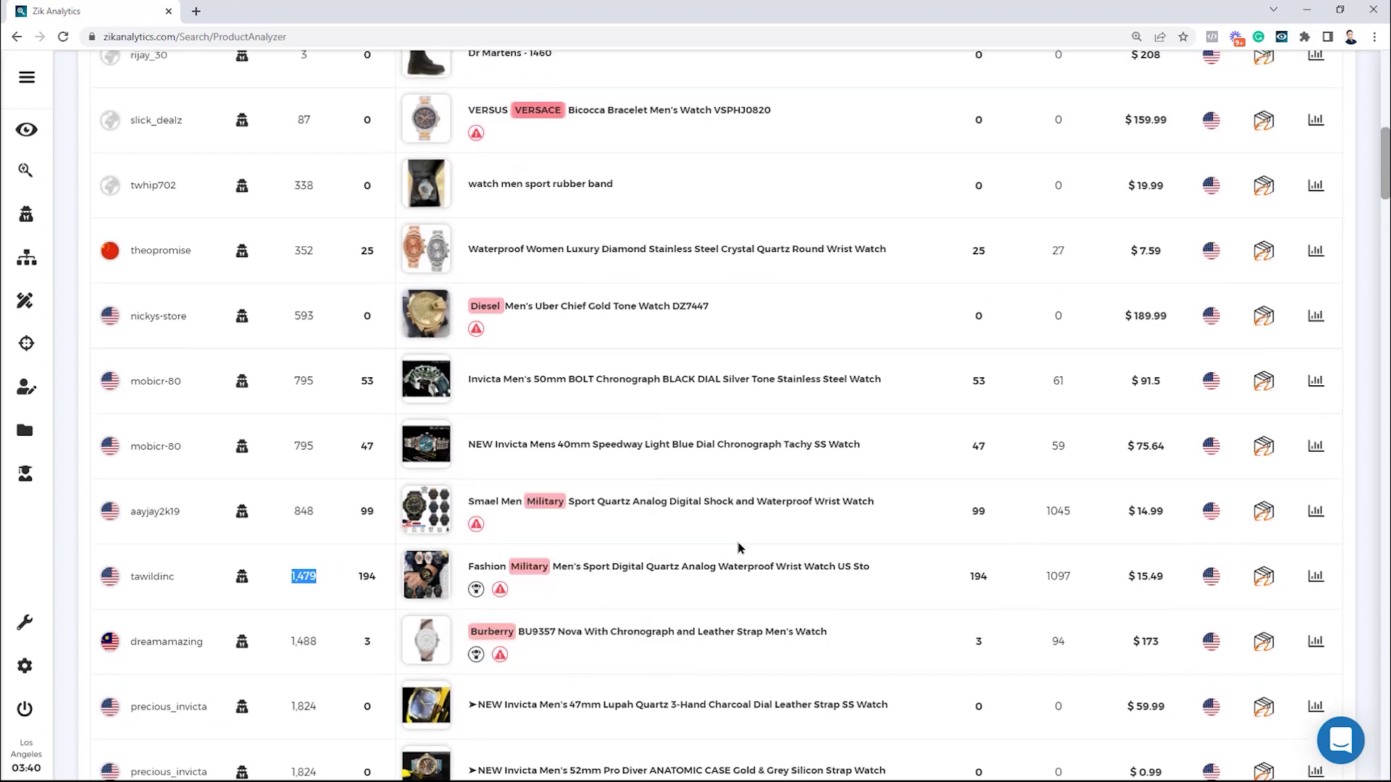
pyautogui.click(1056, 294)
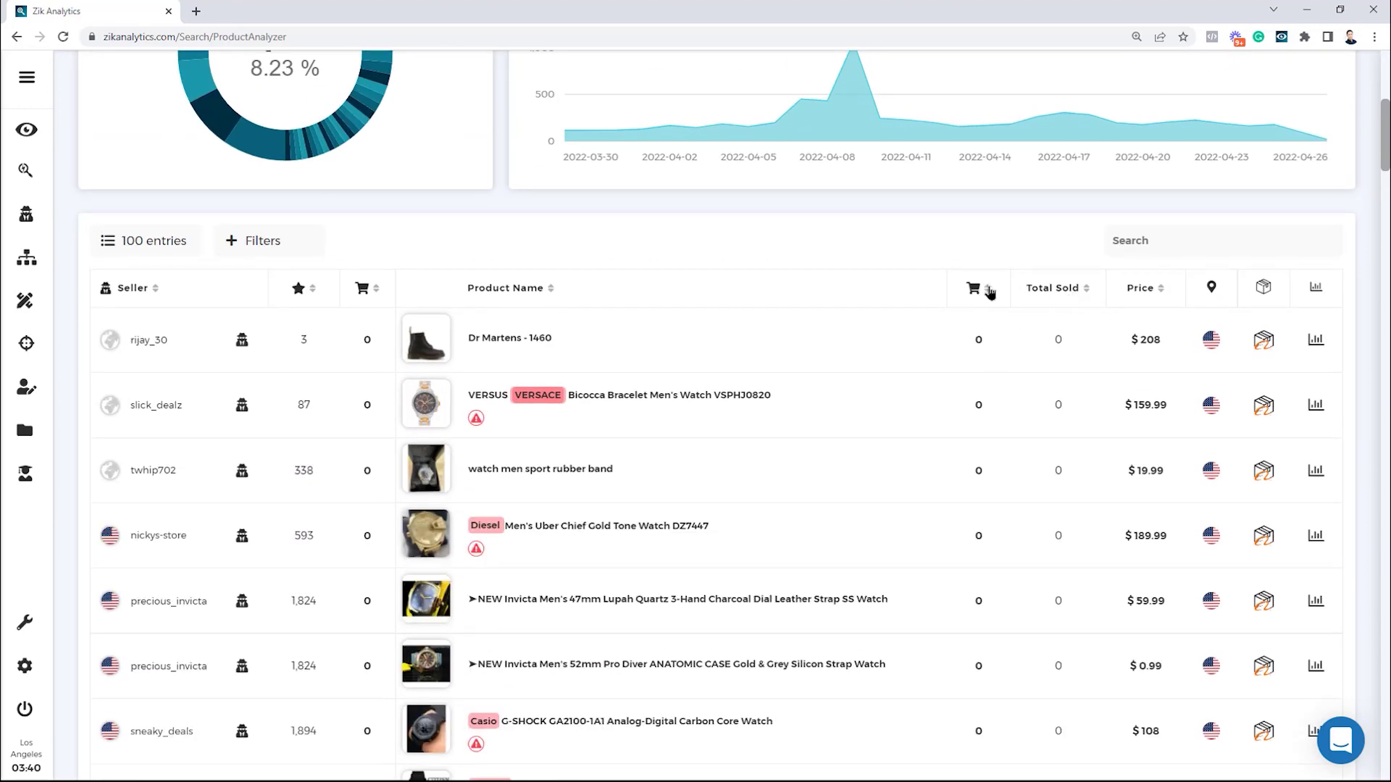
pyautogui.click(987, 292)
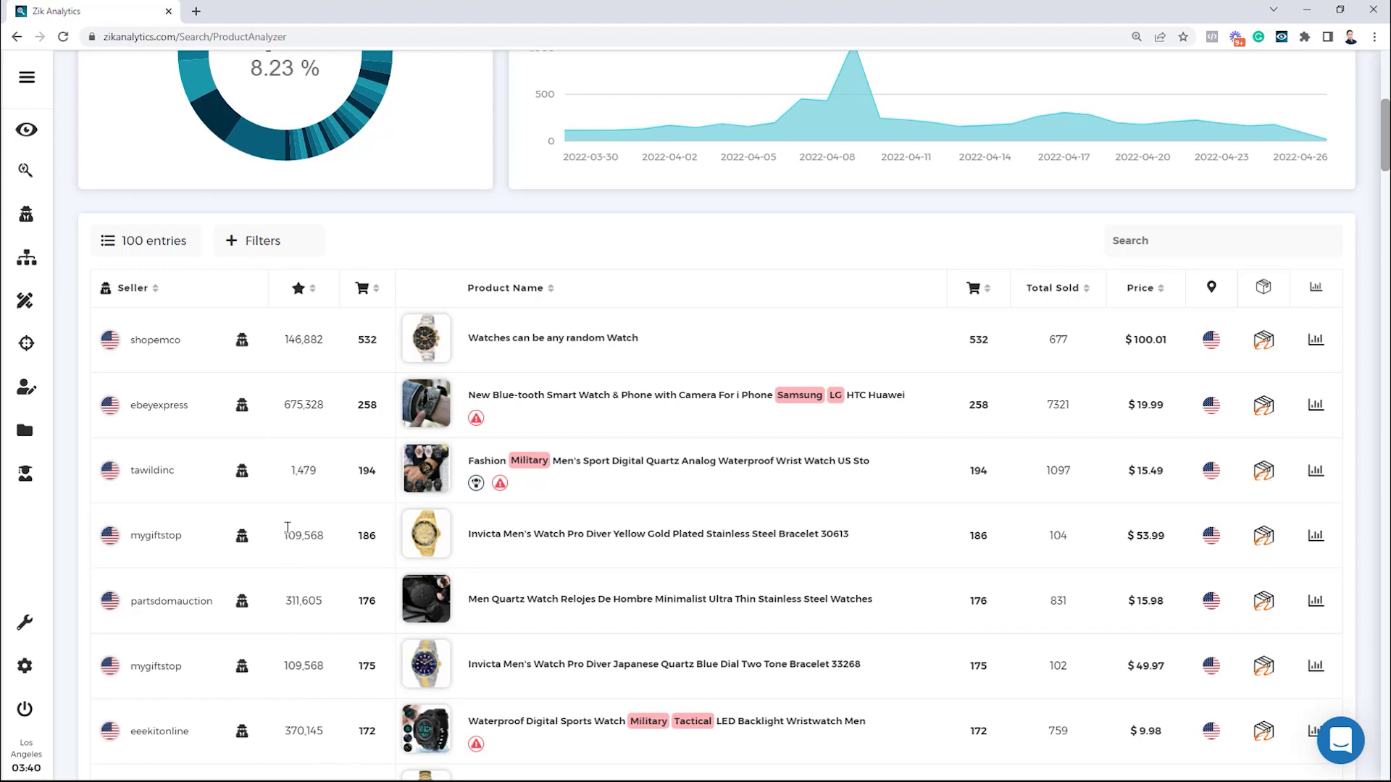
# Check the Fashion Military watch's seller feedback and compare its enlarged photo with the two listings below it
pyautogui.doubleClick(305, 472)
pyautogui.click(785, 494)
pyautogui.moveTo(425, 467)
pyautogui.moveTo(412, 534)
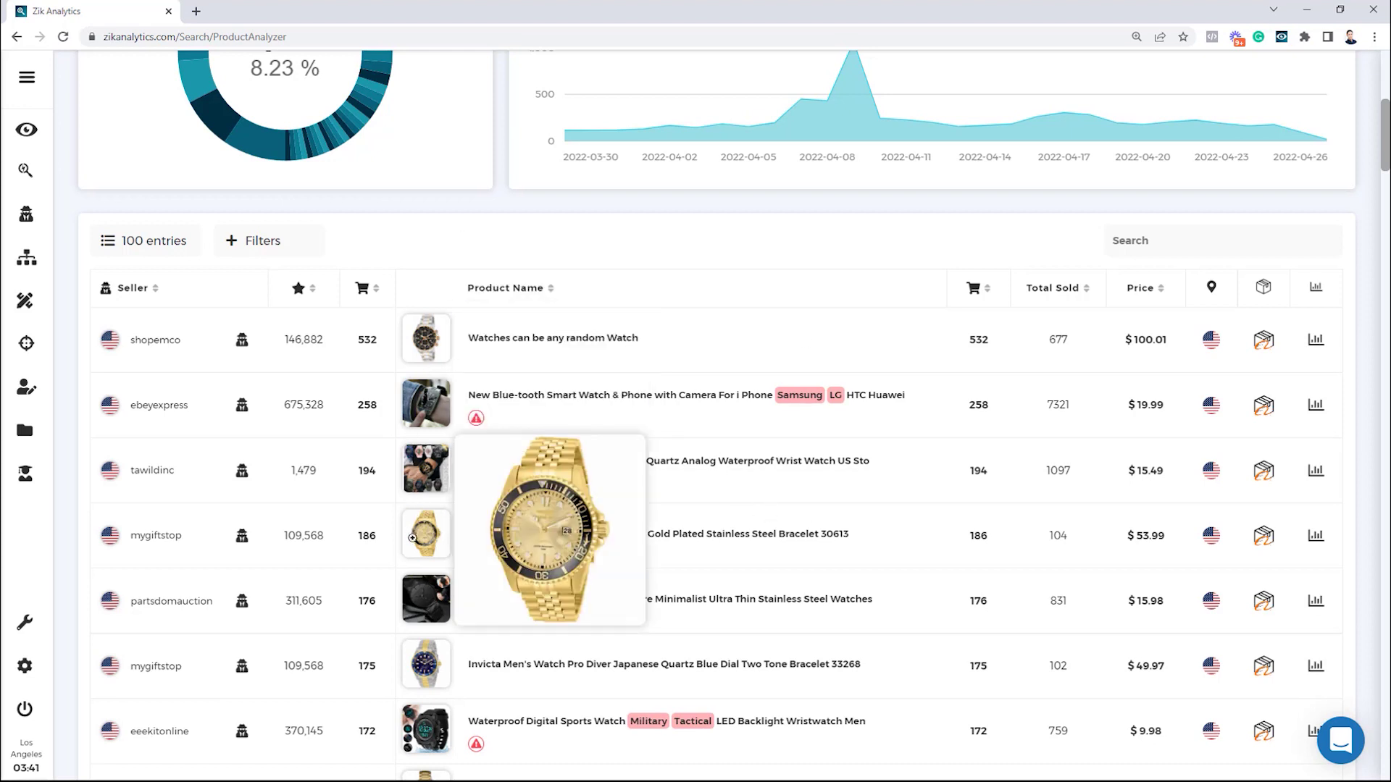
pyautogui.moveTo(435, 594)
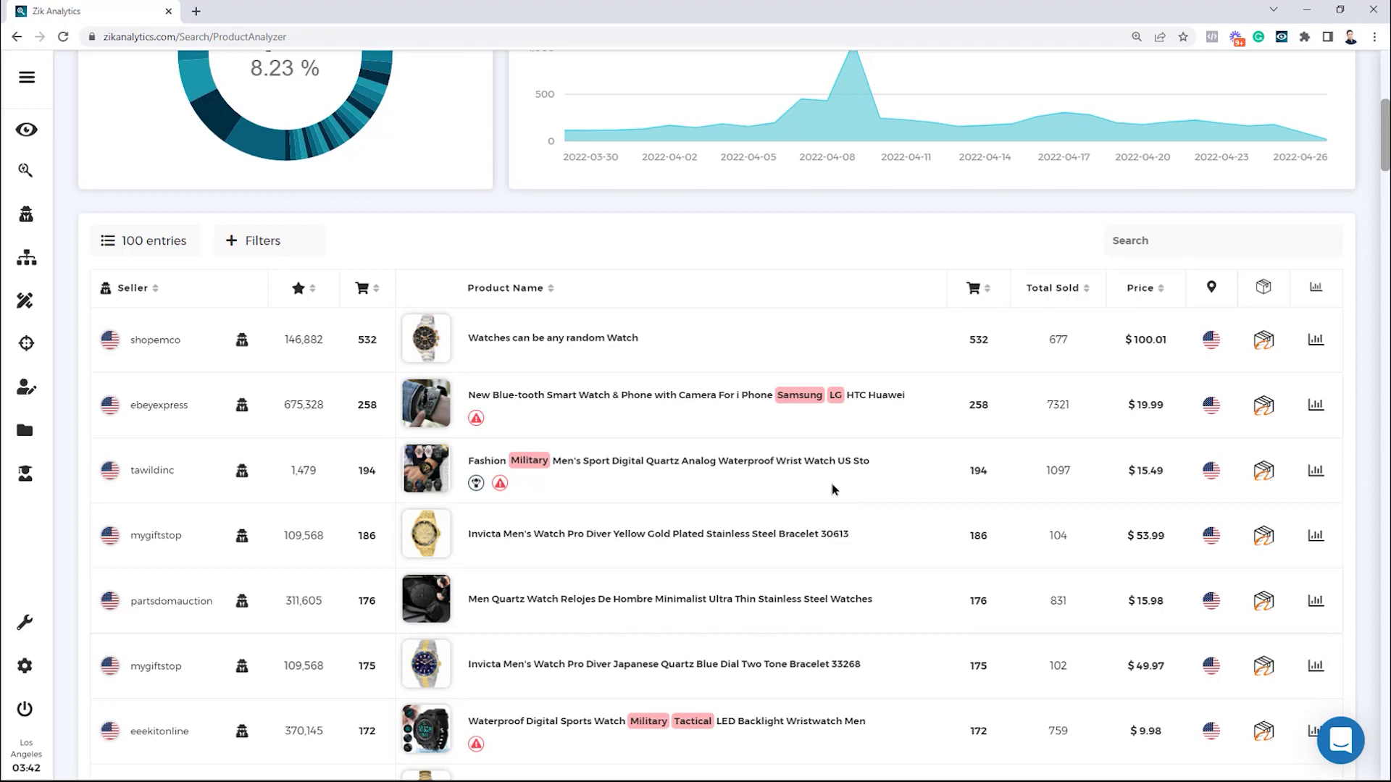
# Examine the Fashion Military watch row from seller feedback to product title, then its price and enlarged photo
pyautogui.scroll(7, 833, 487)
pyautogui.scroll(-8, 713, 253)
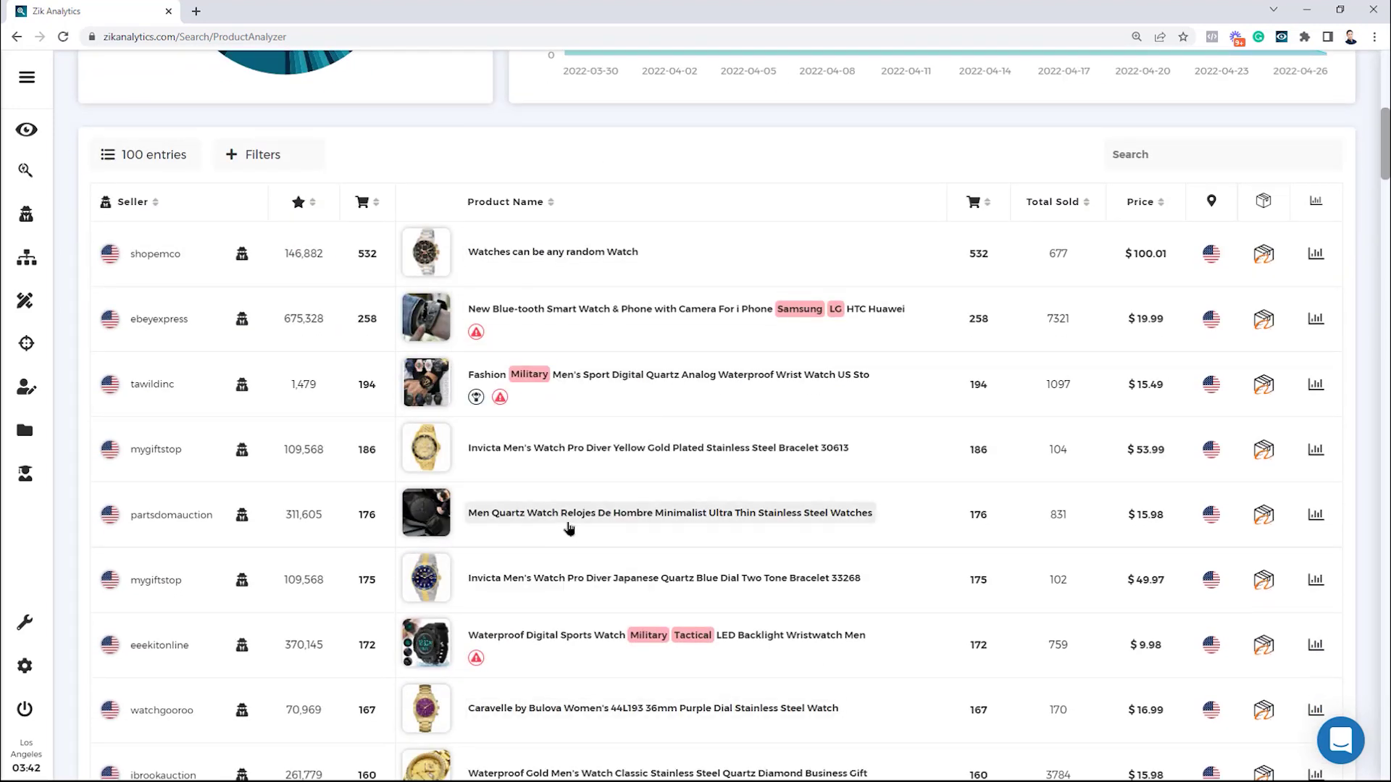
pyautogui.moveTo(289, 387); pyautogui.dragTo(891, 388)
pyautogui.click(1004, 401)
pyautogui.doubleClick(1151, 384)
pyautogui.scroll(-1, 1158, 385)
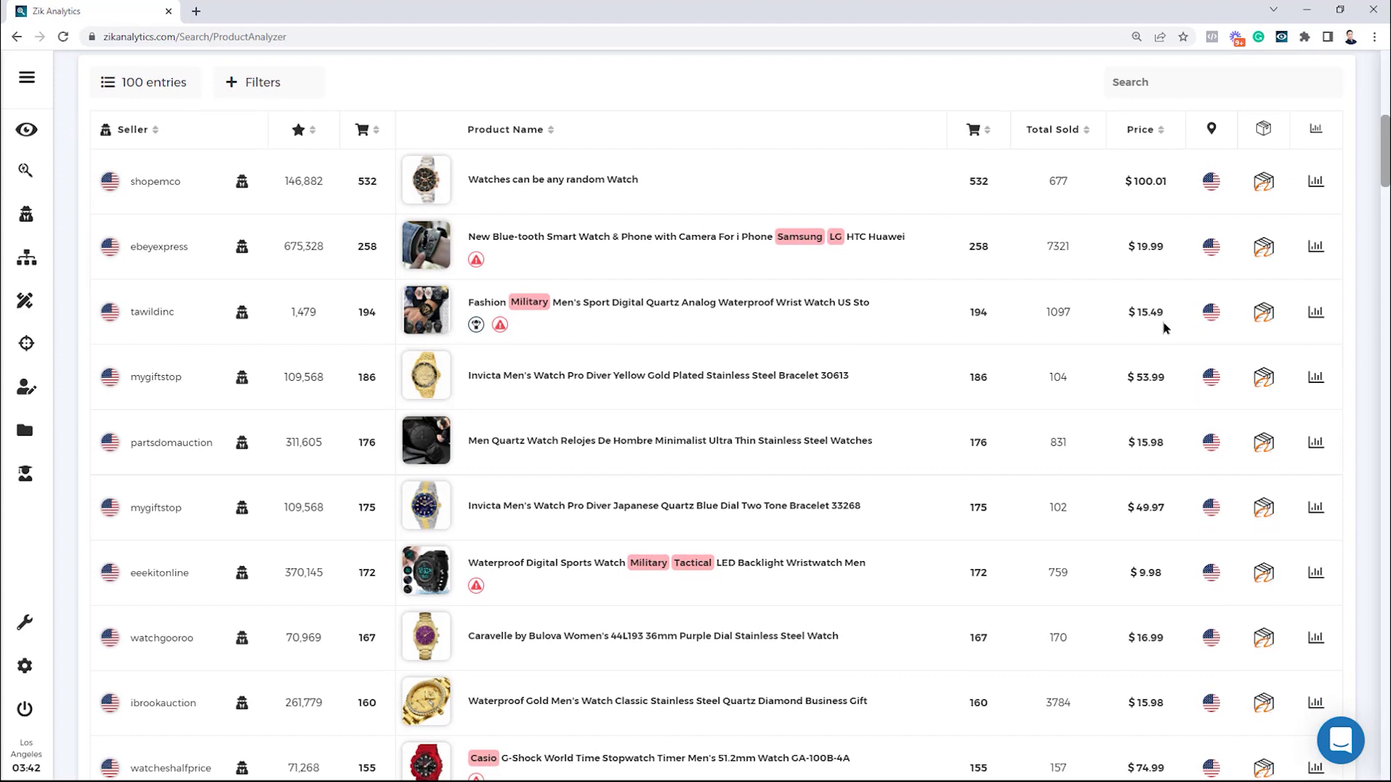
pyautogui.moveTo(1172, 313); pyautogui.dragTo(1150, 313)
pyautogui.moveTo(441, 308)
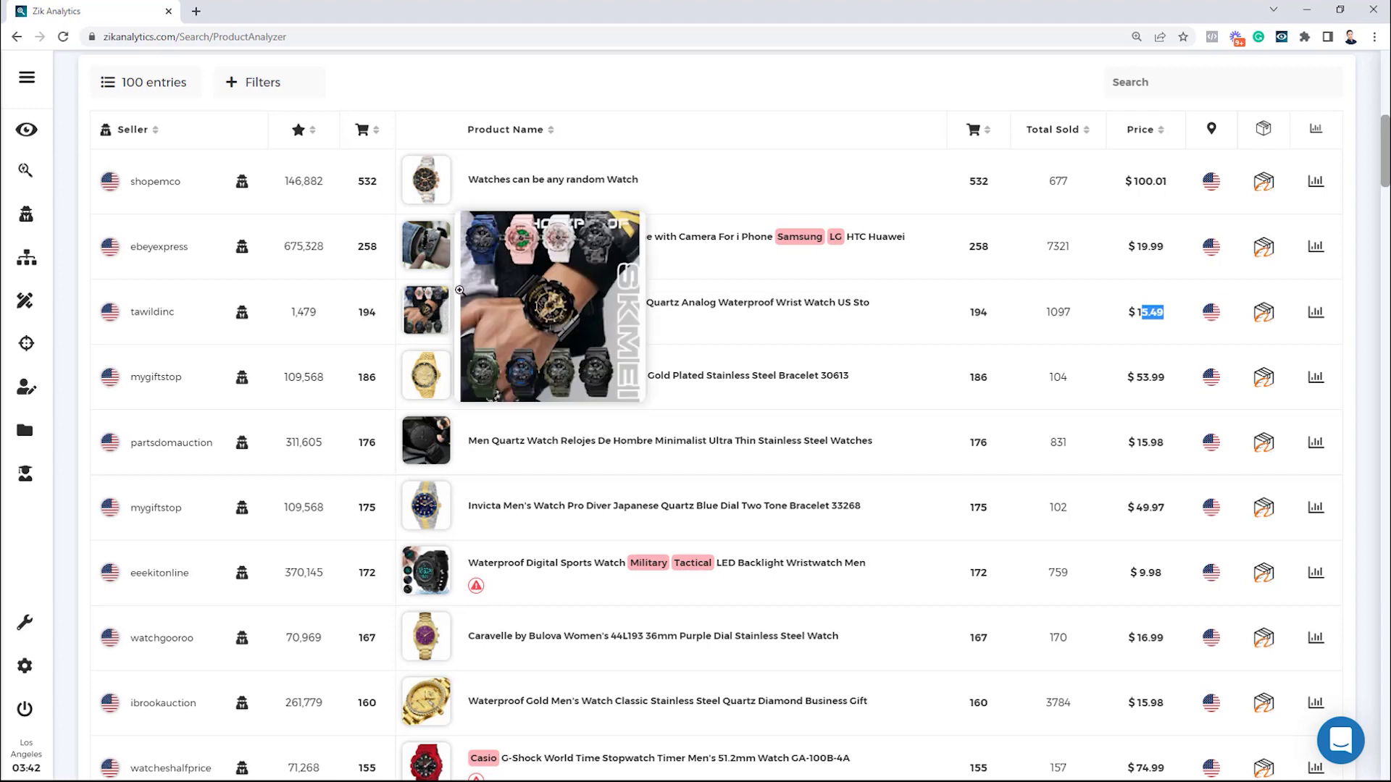
pyautogui.click(940, 408)
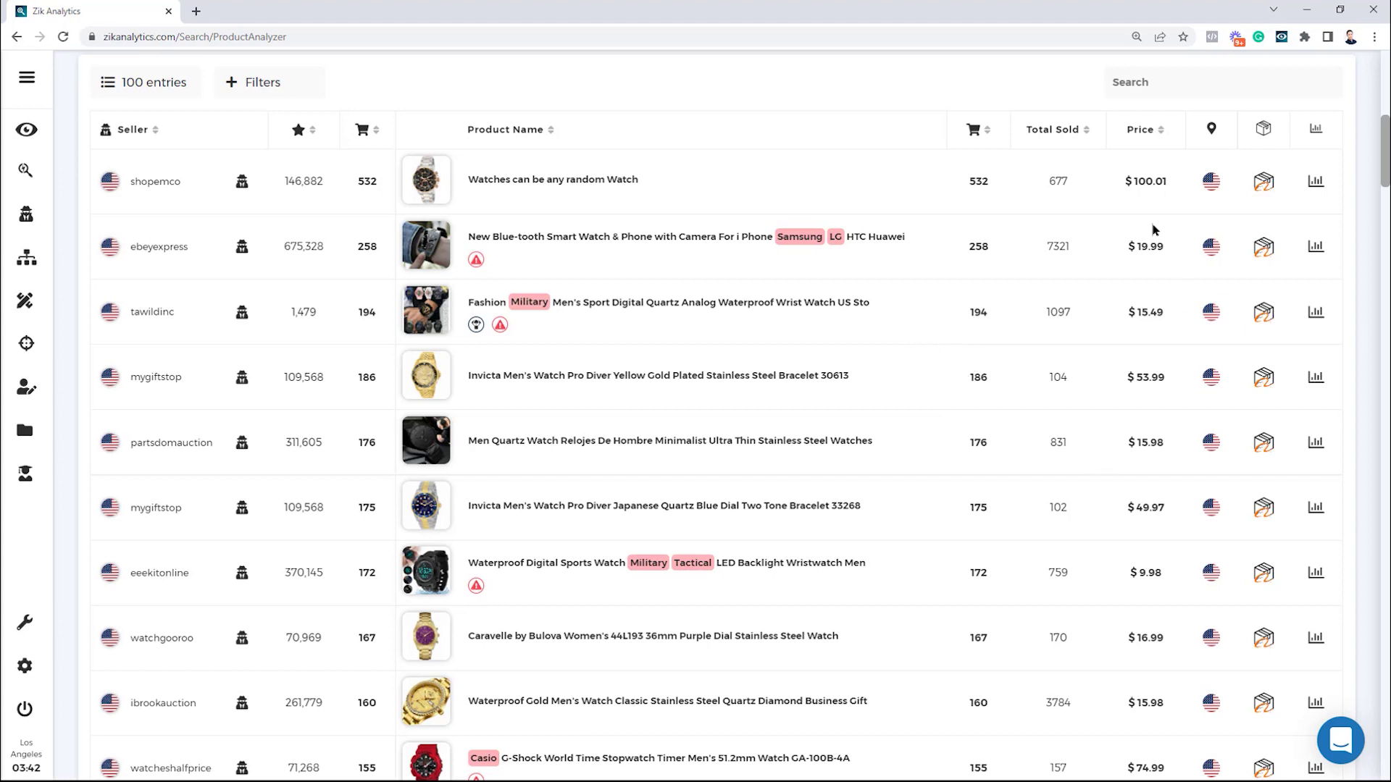
# Sort the results by highest price and review the sales of the expensive watches down to the $100.01 listing
pyautogui.scroll(-1, 1152, 242)
pyautogui.scroll(3, 1152, 257)
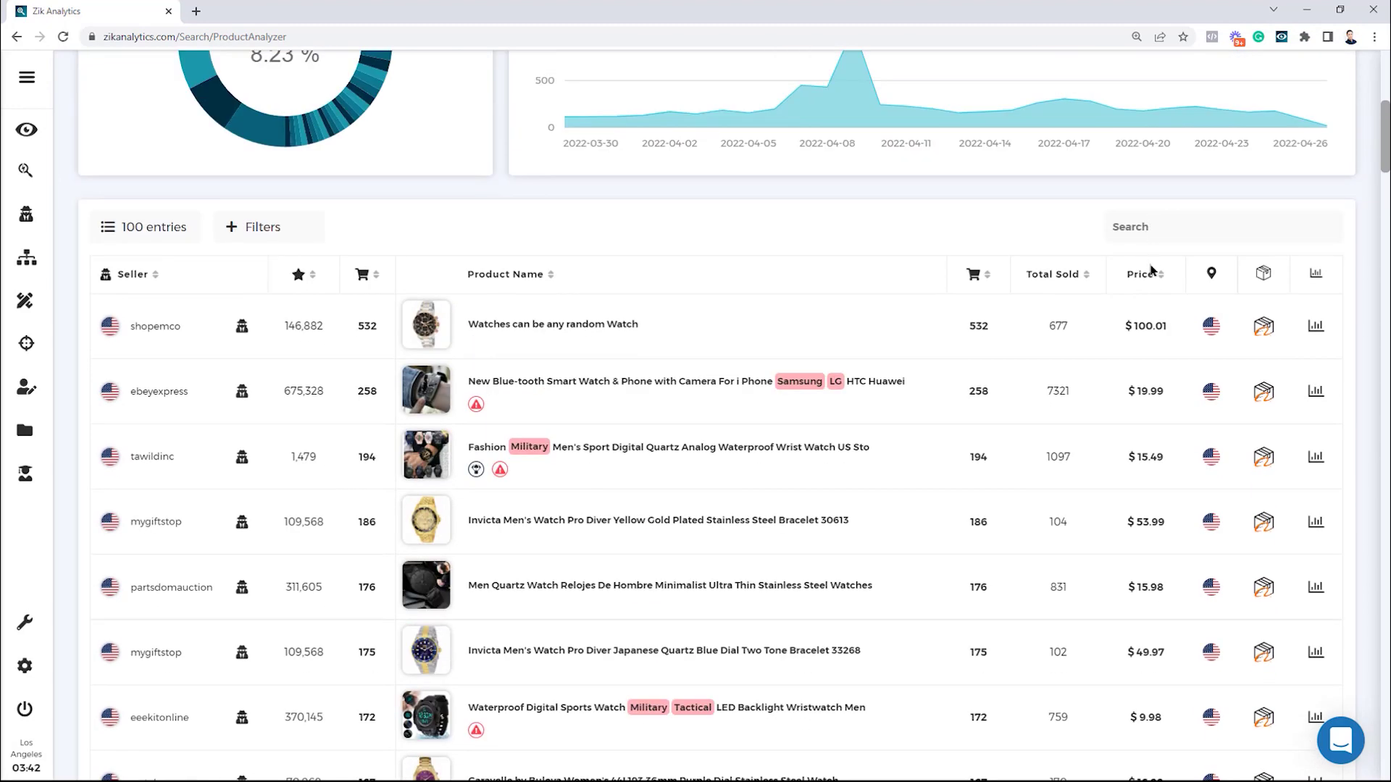
pyautogui.click(1153, 277)
pyautogui.click(1155, 278)
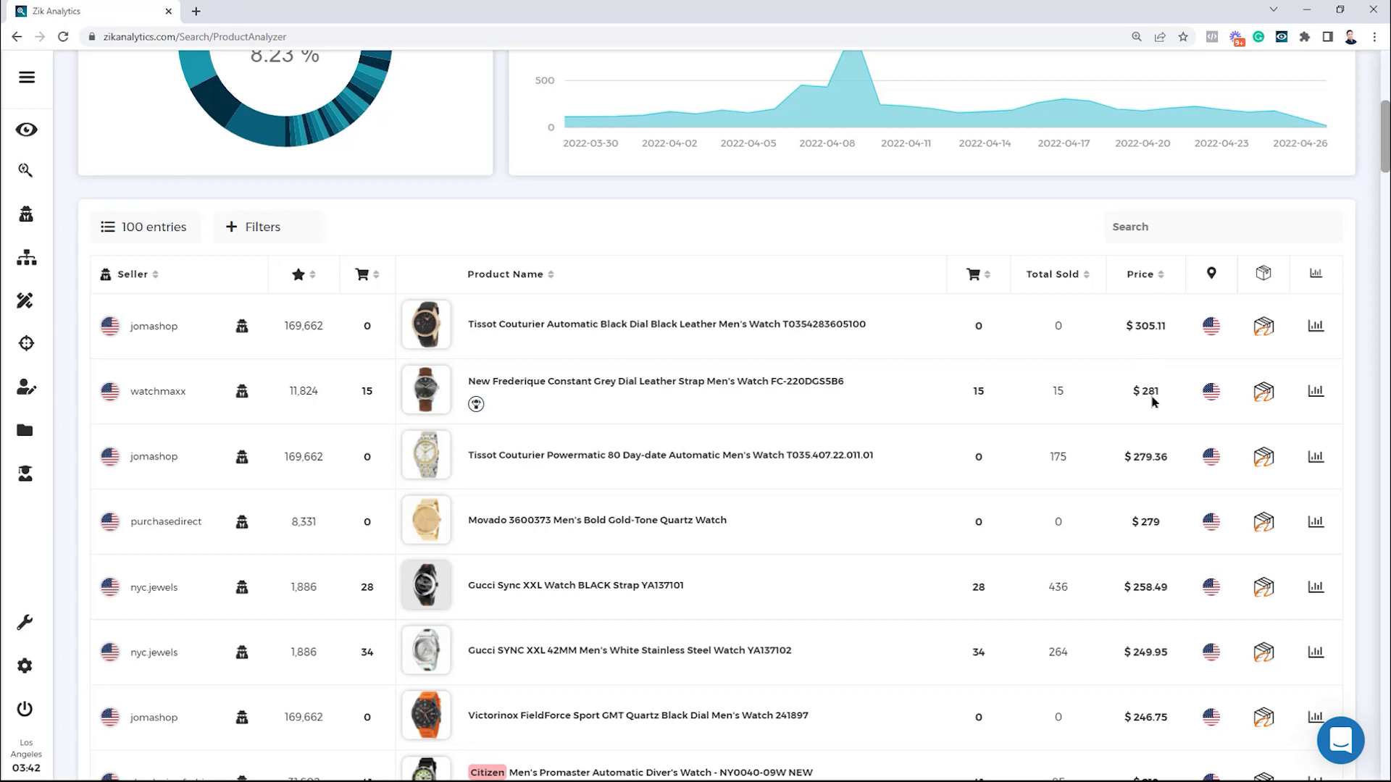
pyautogui.scroll(-10, 1152, 395)
pyautogui.scroll(-5, 1136, 427)
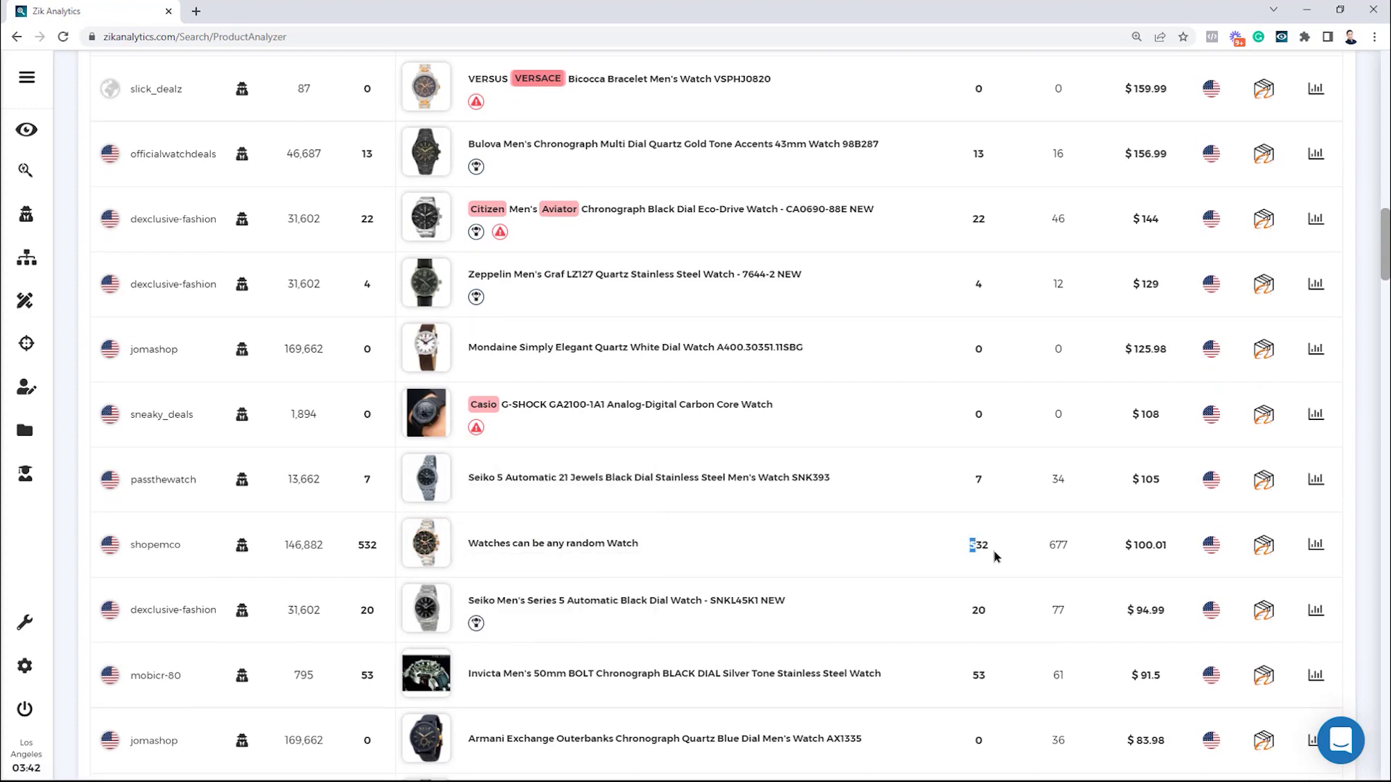
# Open the "Watches can be any random Watch" listing on eBay, inspect its title and return to Zik Analytics
pyautogui.click(619, 545)
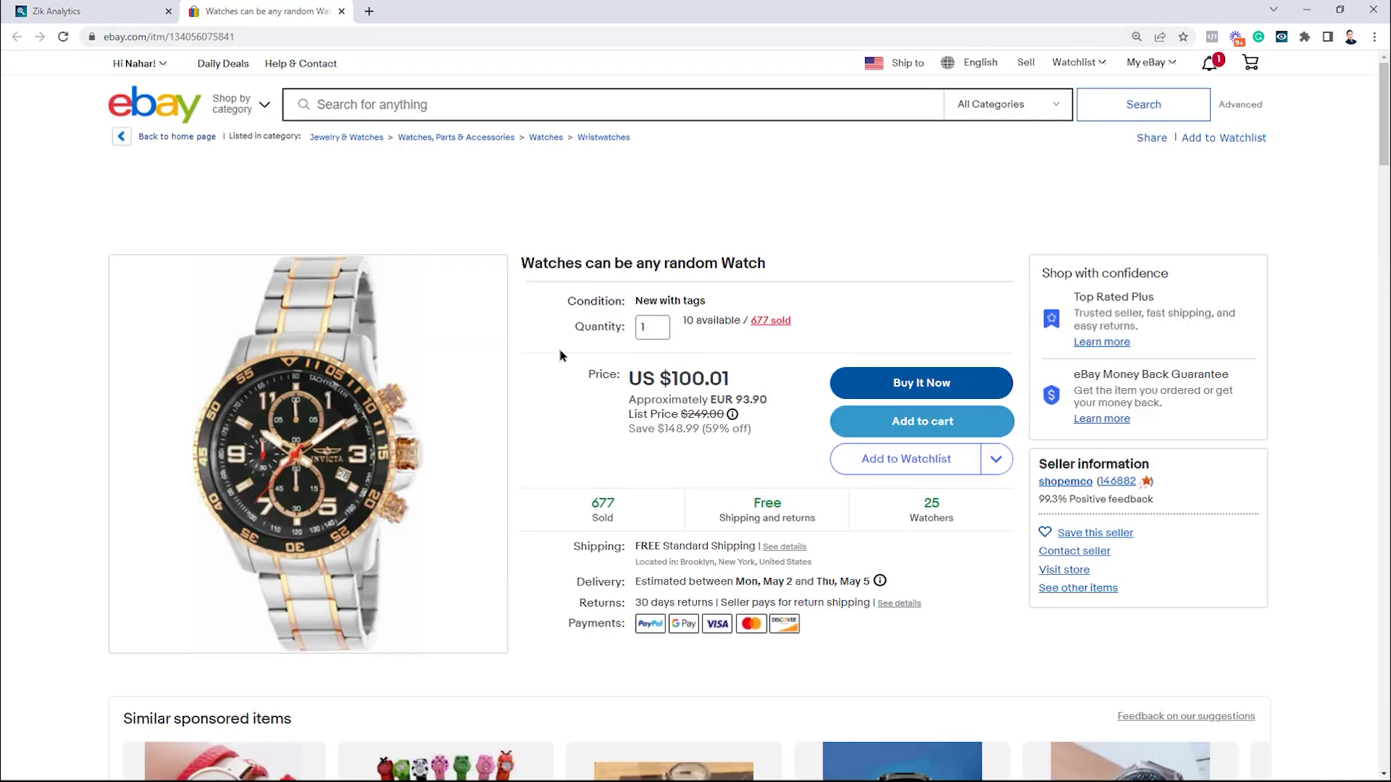
pyautogui.tripleClick(590, 262)
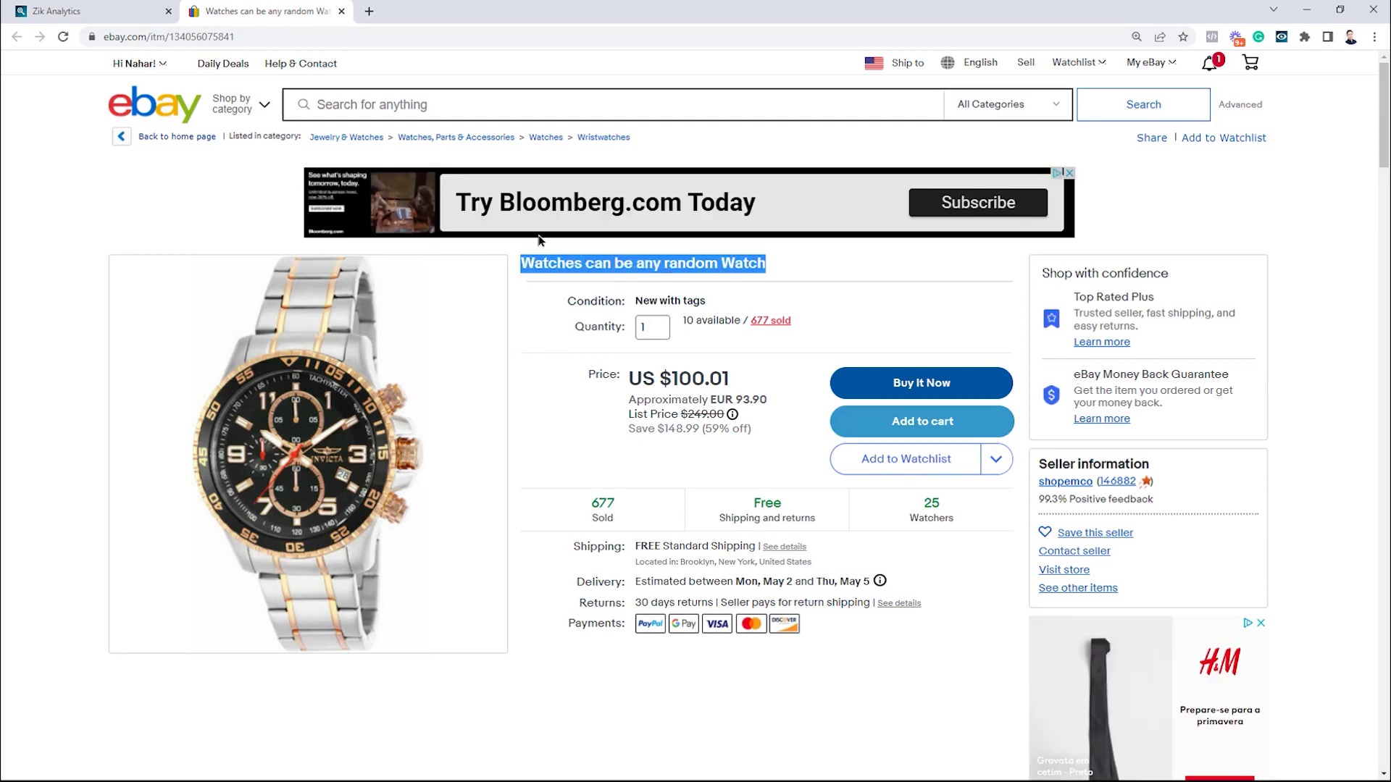
pyautogui.hotkey('ctrl', 'Tab')
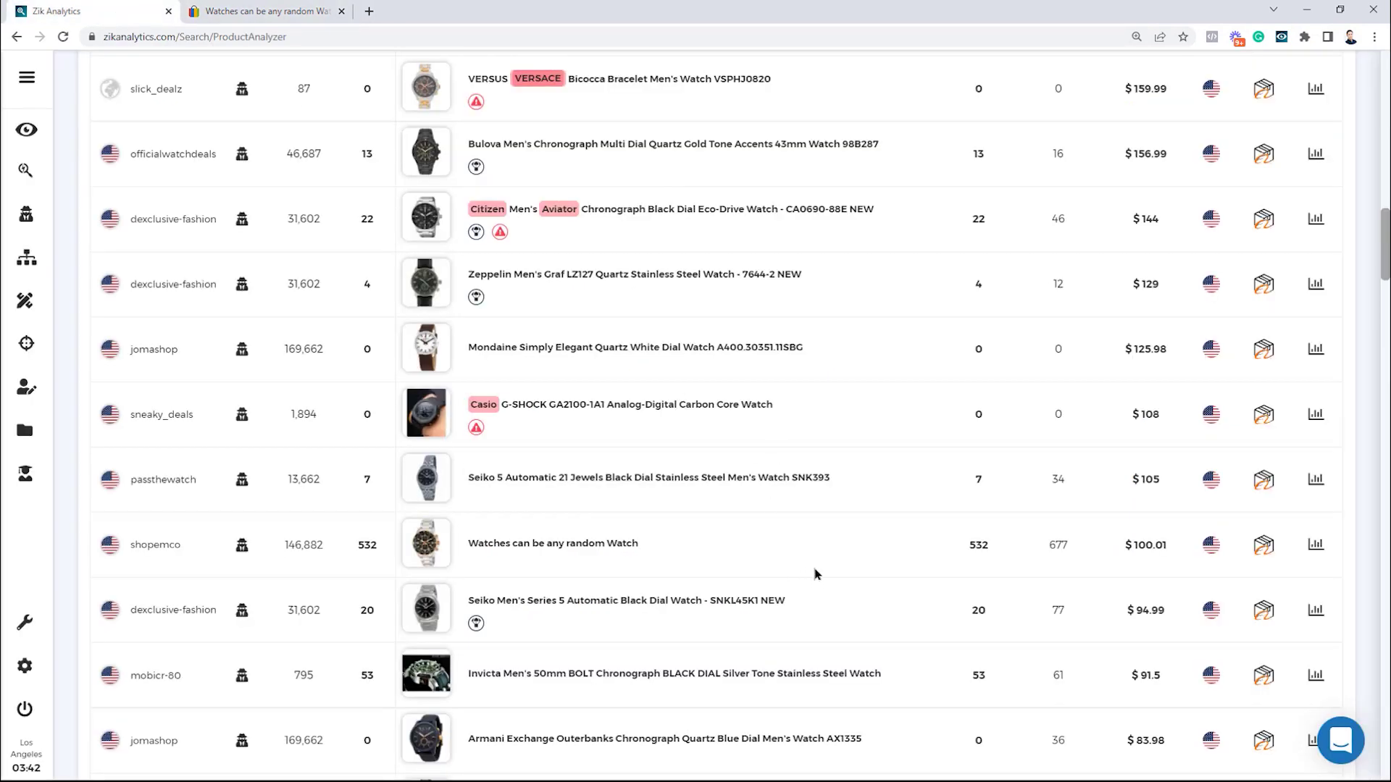
# Examine the sales and prices of the Invicta and Casio watches in the $60 to $80 range
pyautogui.scroll(-4, 1000, 471)
pyautogui.scroll(-6, 1035, 507)
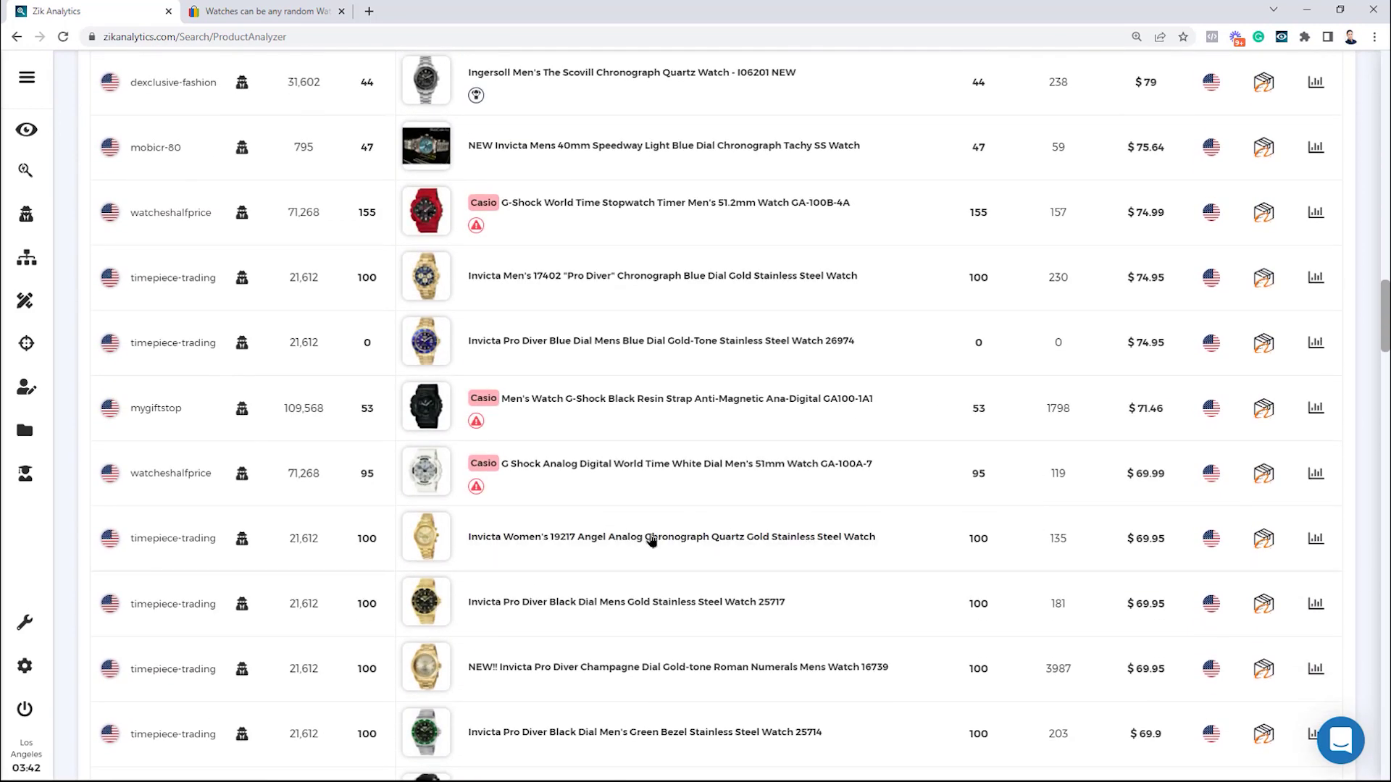
pyautogui.scroll(-1, 653, 547)
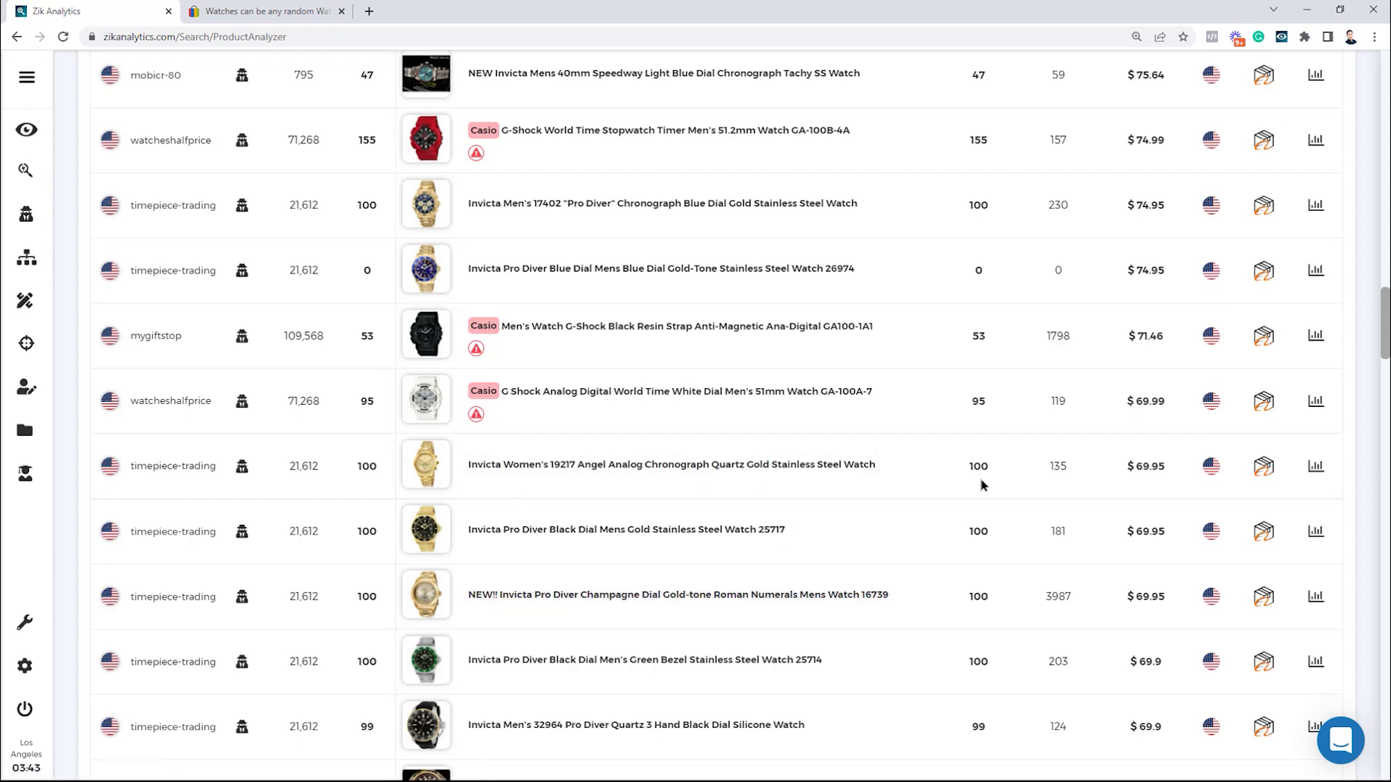
pyautogui.scroll(-3, 1012, 585)
pyautogui.scroll(-1, 1048, 532)
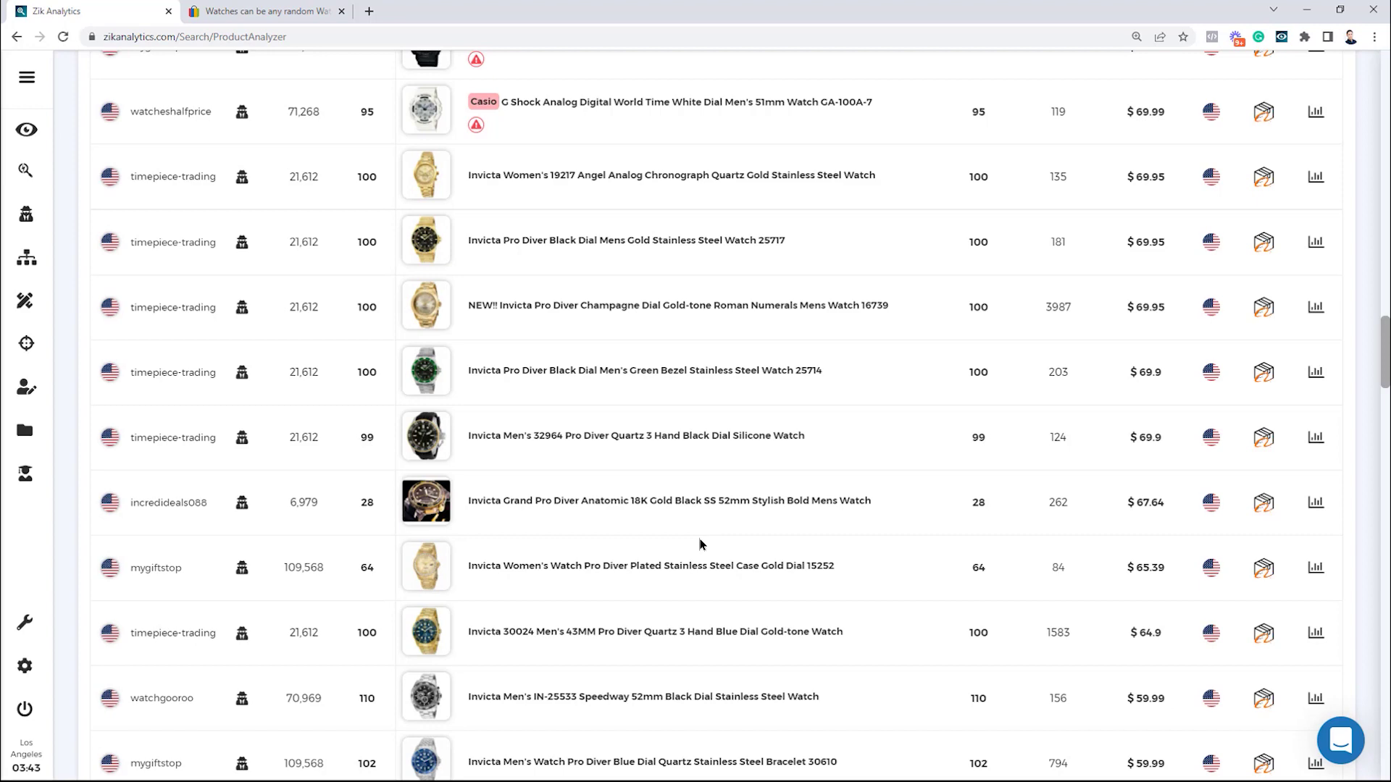
# Sort the results table by sales, highest first, and review the top-selling listings and their sellers
pyautogui.scroll(20, 689, 470)
pyautogui.scroll(-1, 619, 507)
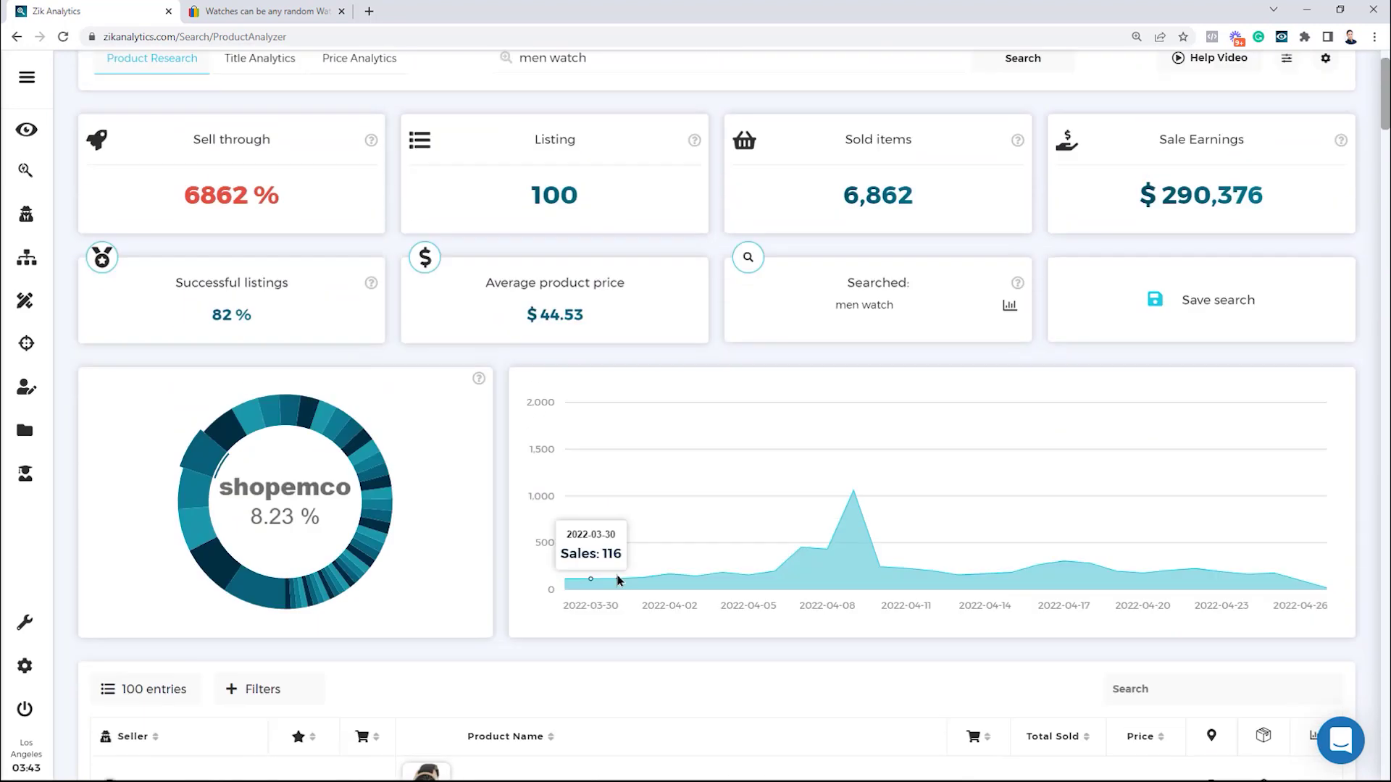
pyautogui.scroll(-2, 619, 579)
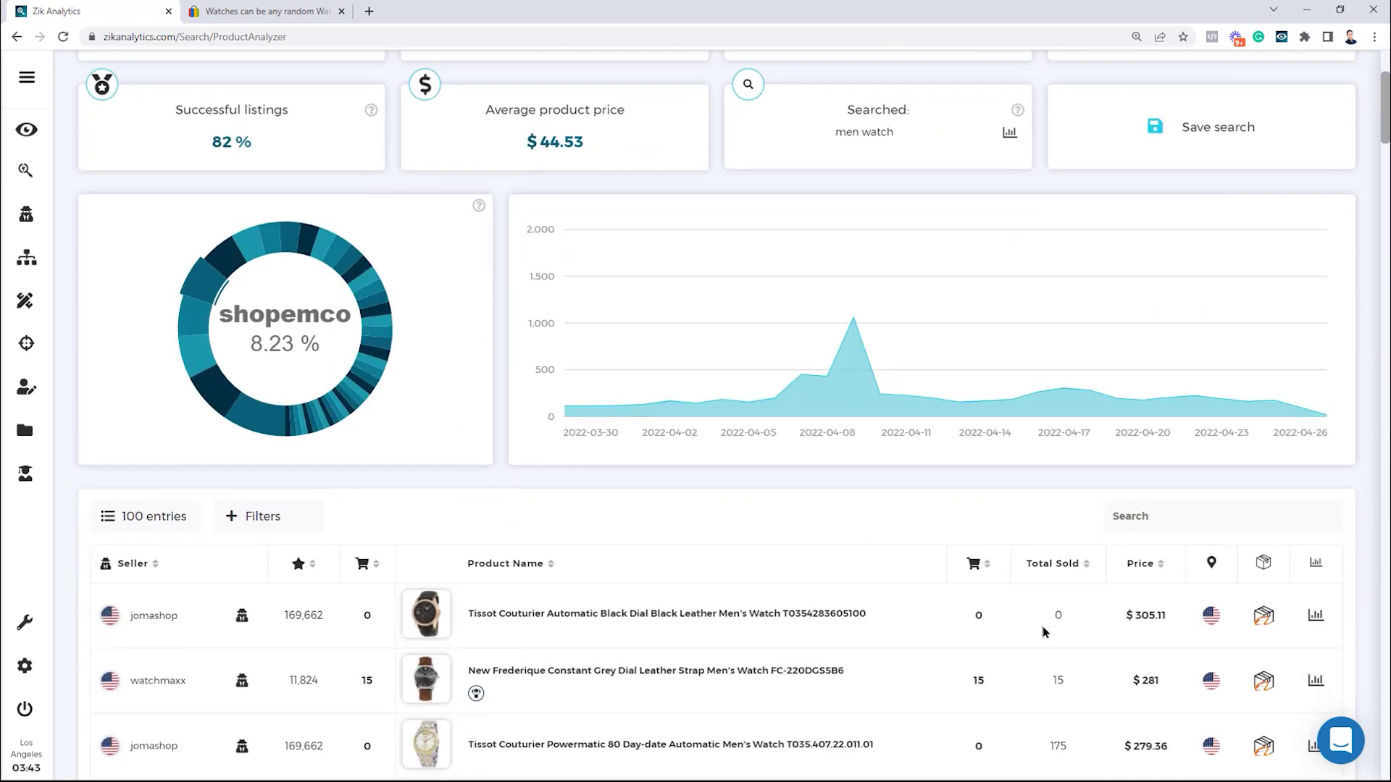
pyautogui.click(985, 567)
pyautogui.click(985, 567)
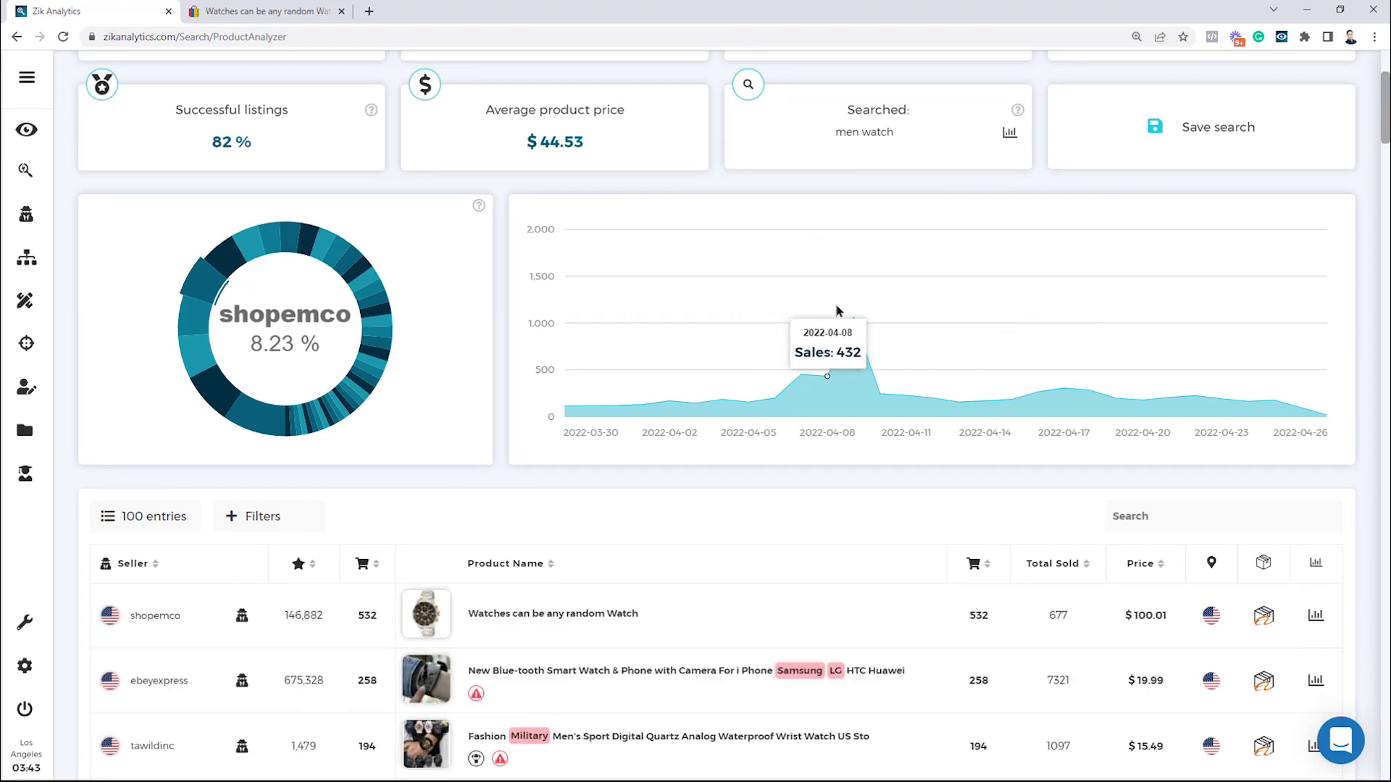
pyautogui.scroll(-5, 839, 304)
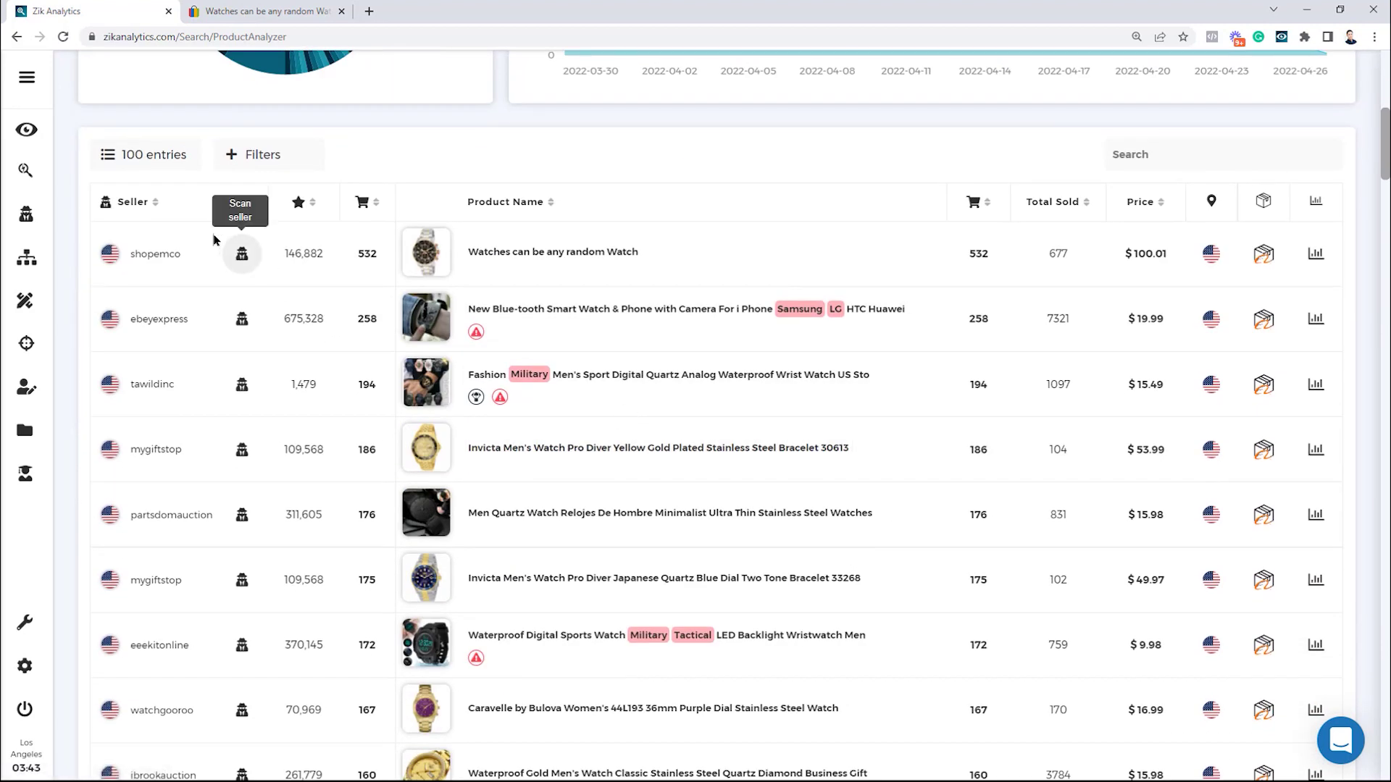
pyautogui.moveTo(580, 314)
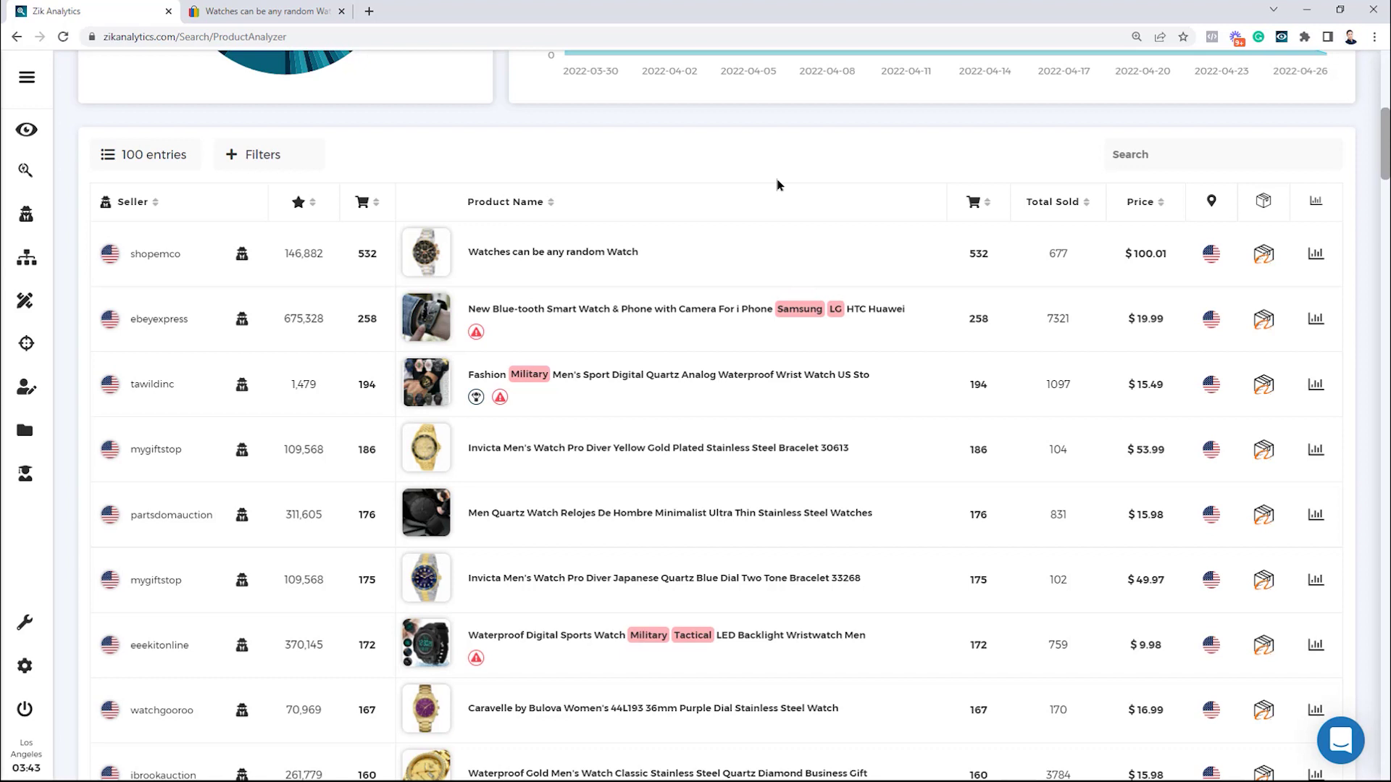
# Open seller scans for shopemco, ebeyexpress, tawildinc, mygiftstop and partsdomauction in separate tabs
pyautogui.middleClick(245, 250)
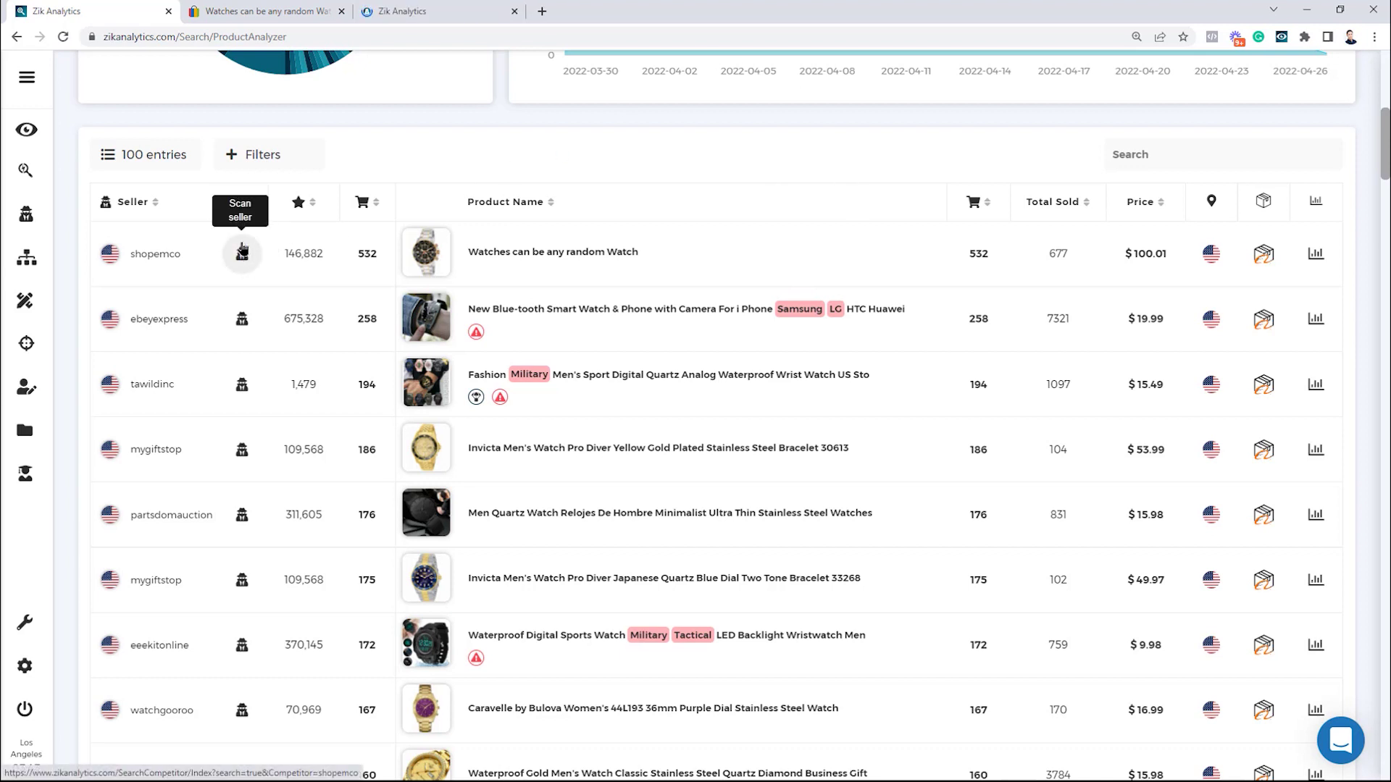
pyautogui.middleClick(241, 319)
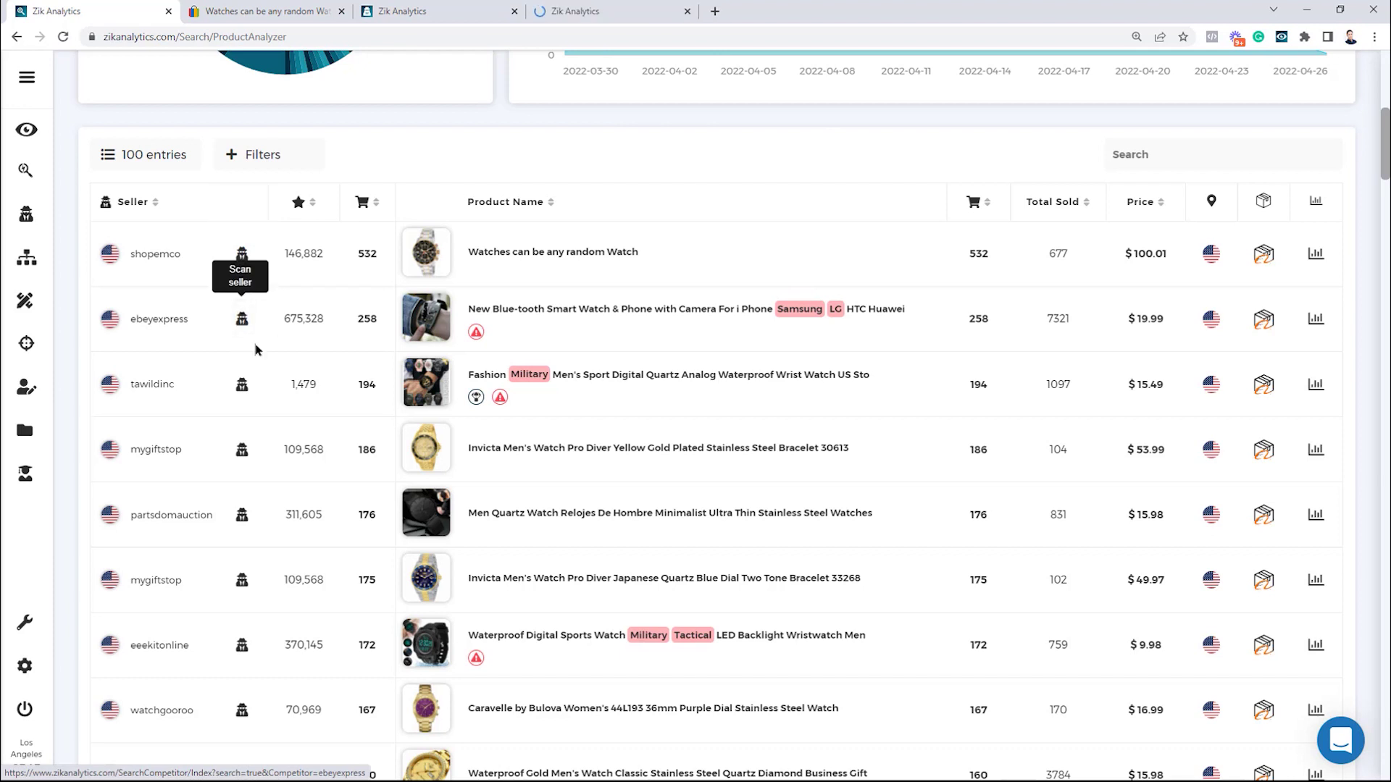
pyautogui.middleClick(235, 389)
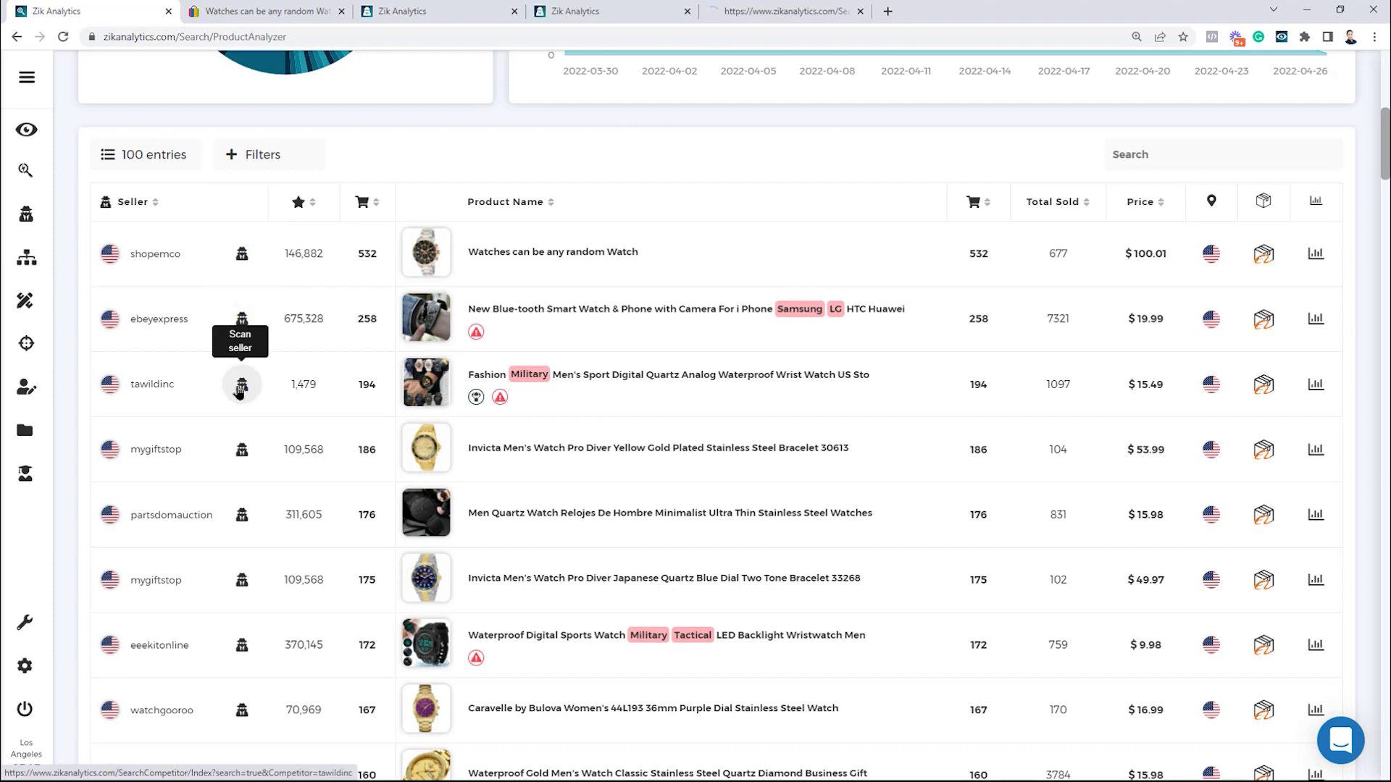
pyautogui.middleClick(241, 450)
pyautogui.middleClick(241, 514)
pyautogui.scroll(-4, 243, 518)
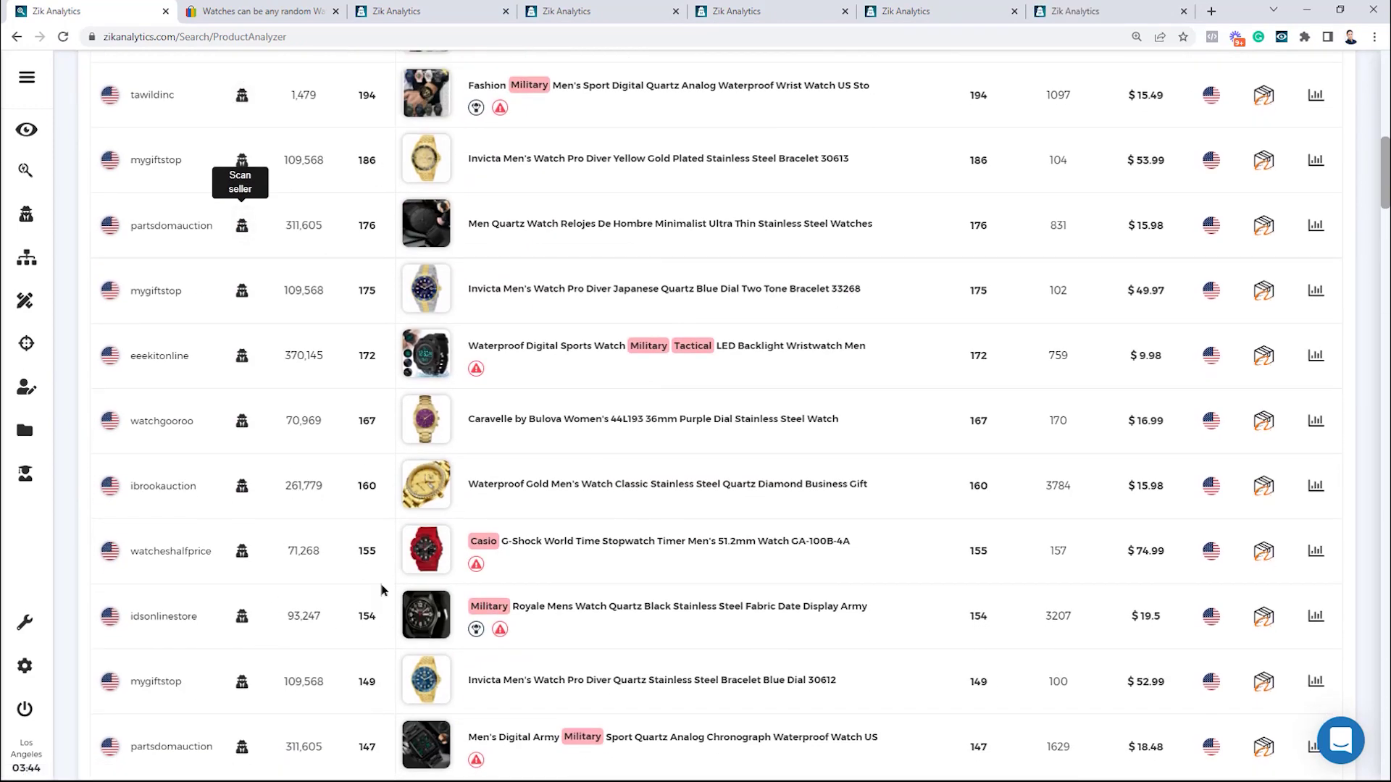
# Review shopemco's 7-day sale earnings and the top products in its listing table
pyautogui.click(403, 6)
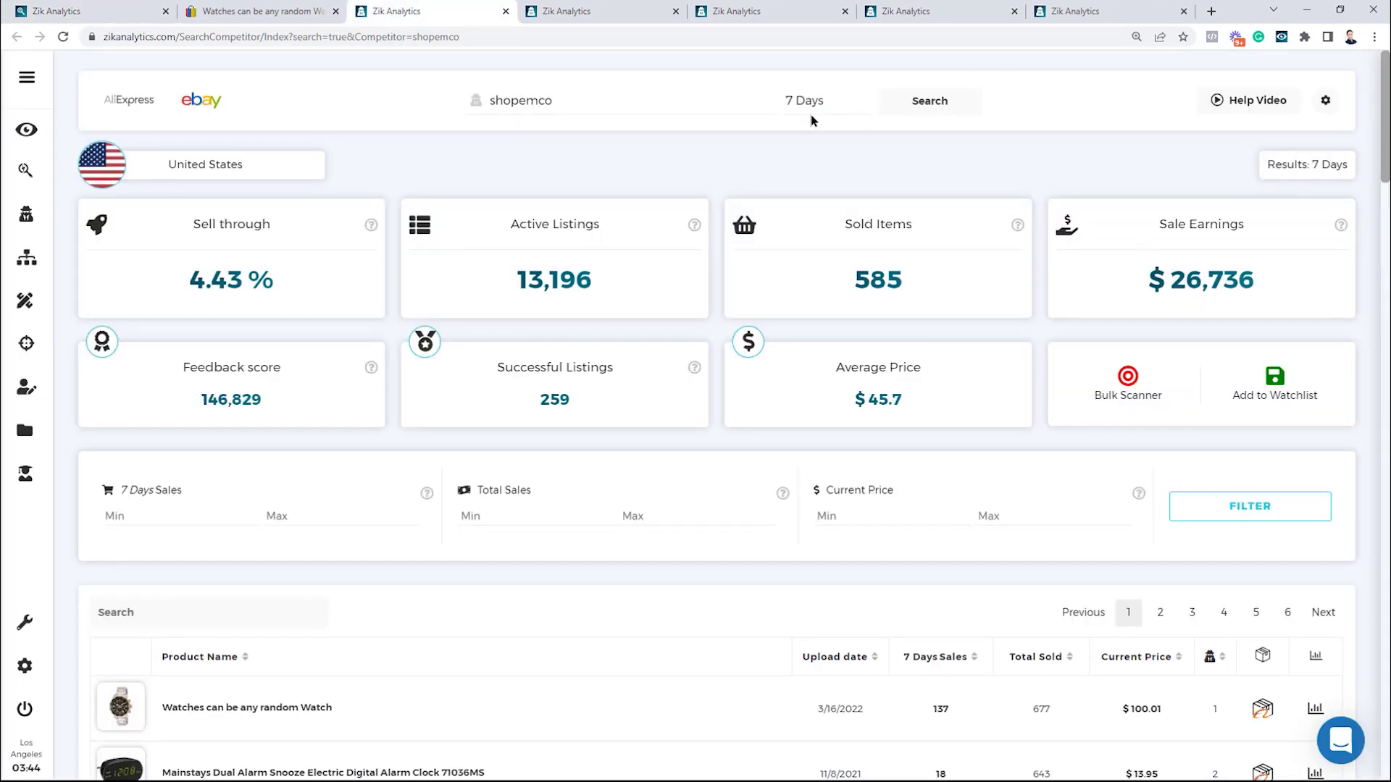
pyautogui.moveTo(1122, 284); pyautogui.dragTo(1304, 292)
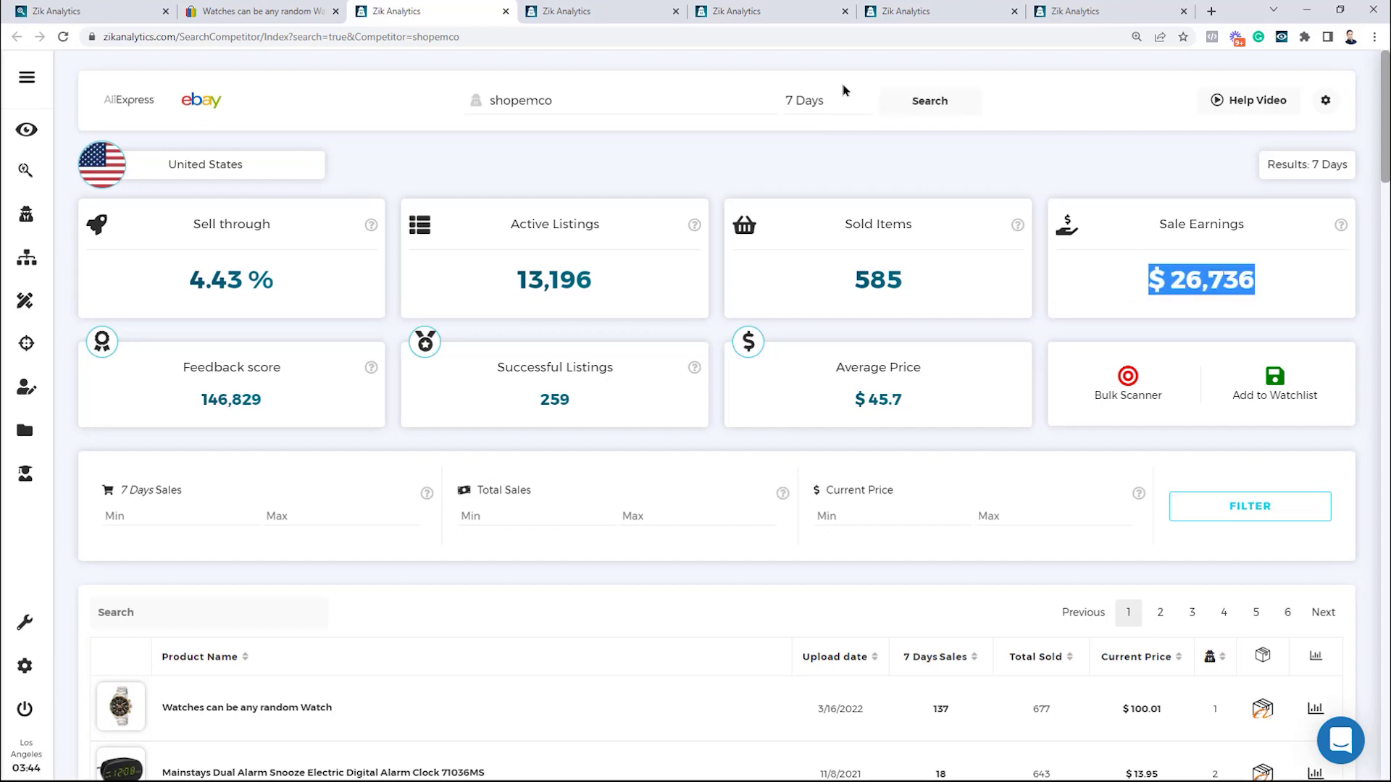
pyautogui.scroll(-3, 399, 388)
pyautogui.scroll(-4, 275, 456)
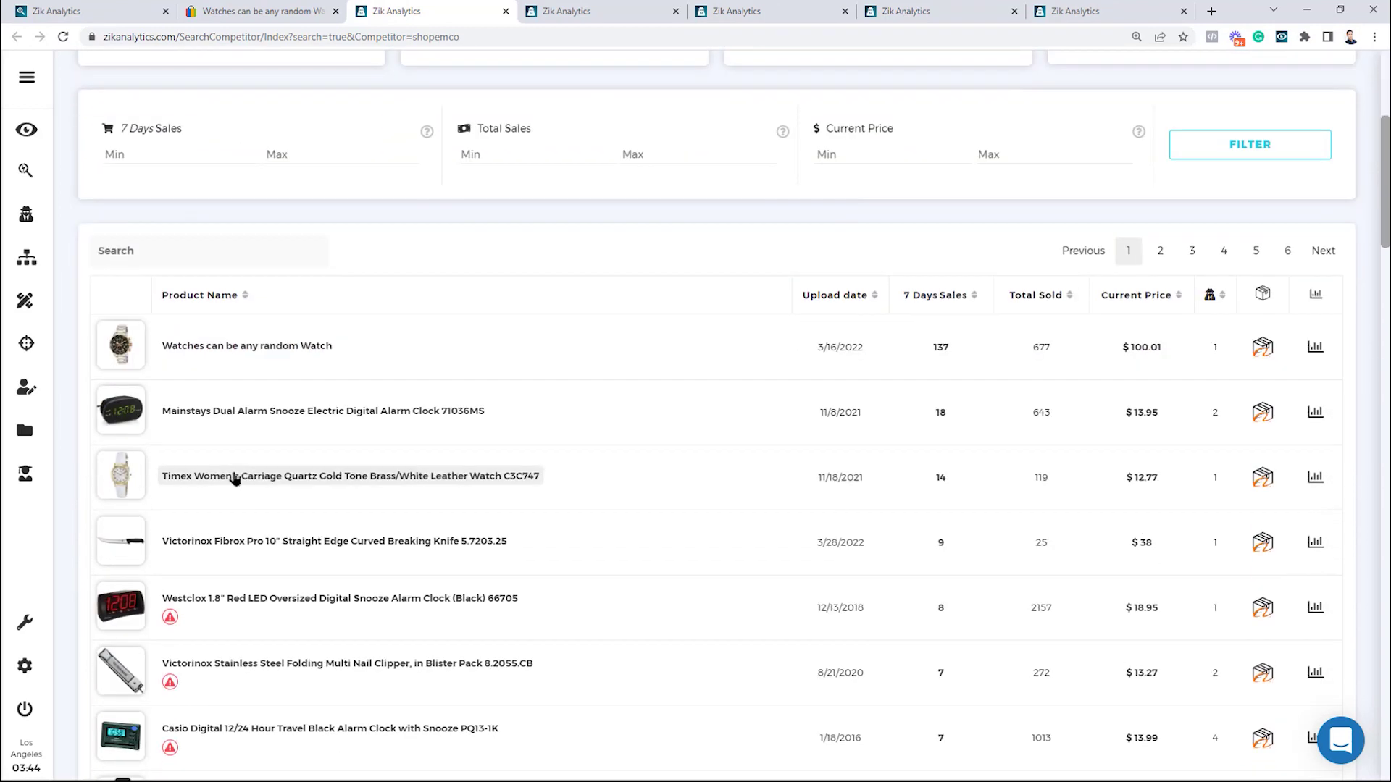
pyautogui.scroll(-2, 214, 487)
pyautogui.moveTo(134, 507)
pyautogui.scroll(4, 109, 362)
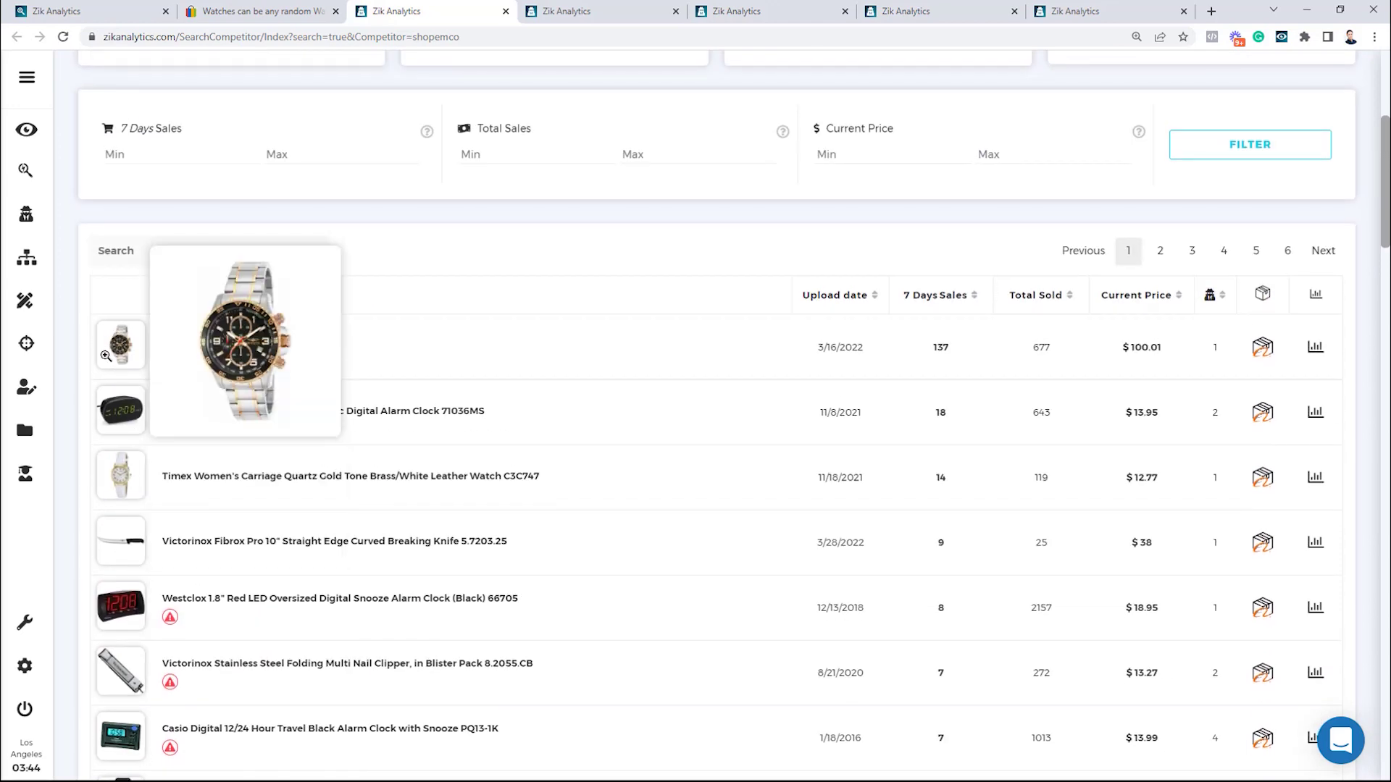
# Examine the further products shopemco sold within 7 days, including its clocks, knives and Casio watches
pyautogui.scroll(-1, 116, 435)
pyautogui.scroll(-5, 276, 514)
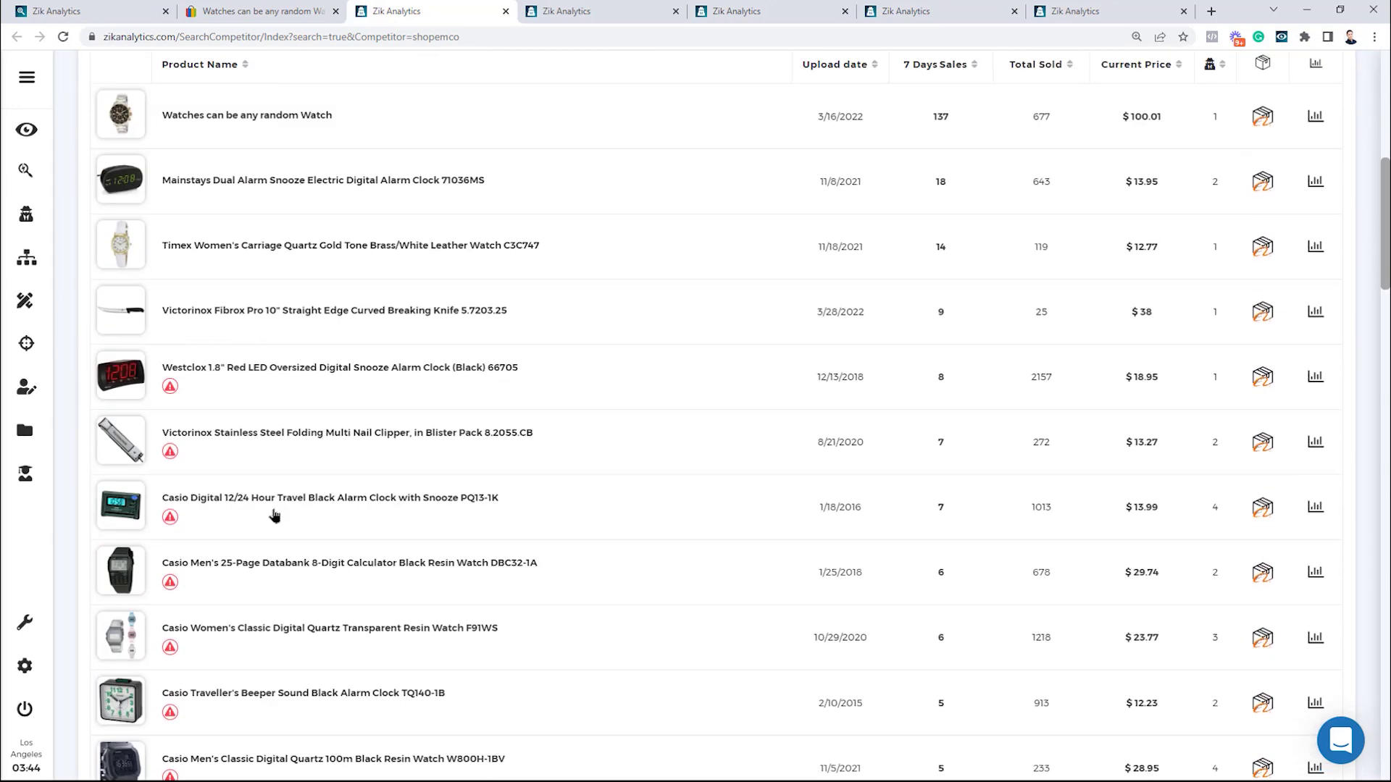
pyautogui.scroll(-4, 273, 515)
pyautogui.scroll(-3, 125, 516)
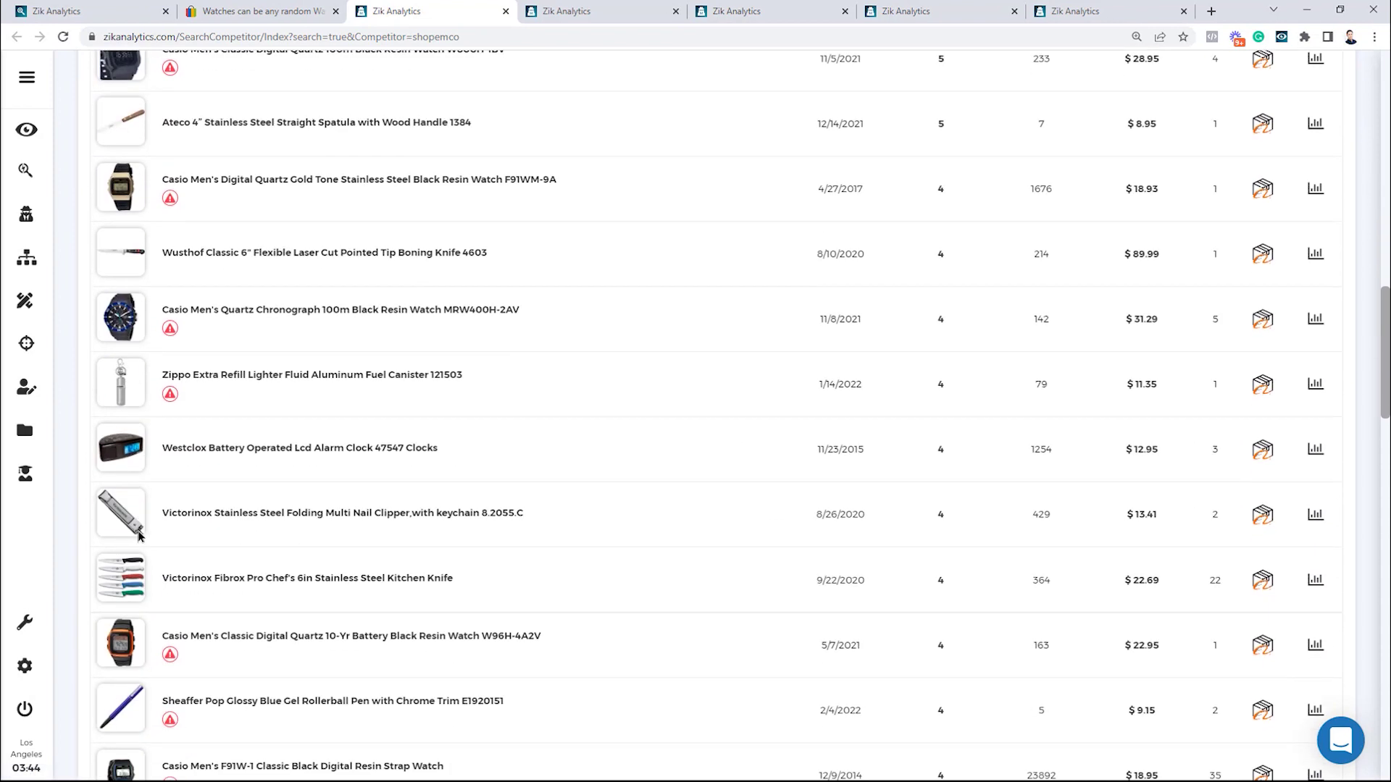
pyautogui.moveTo(123, 565)
pyautogui.moveTo(116, 445)
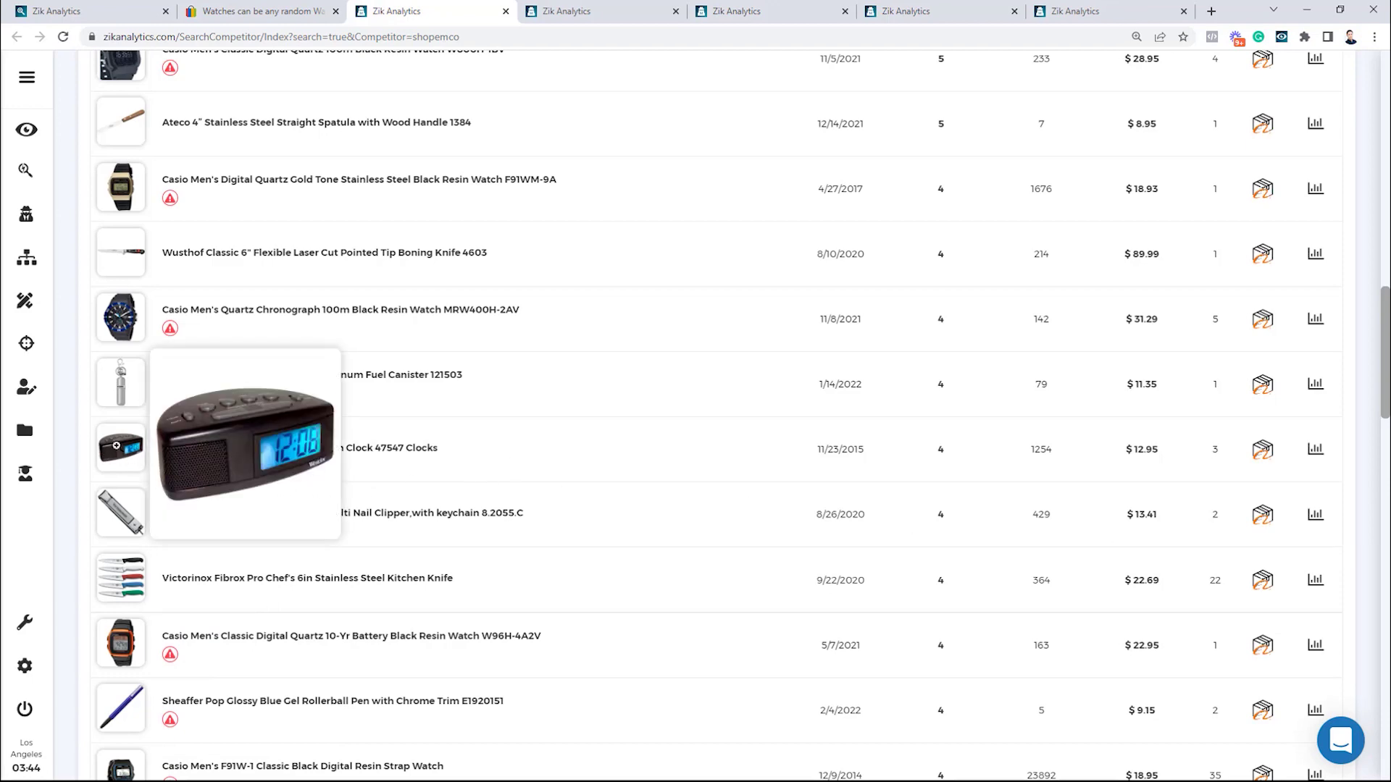
pyautogui.scroll(-8, 119, 471)
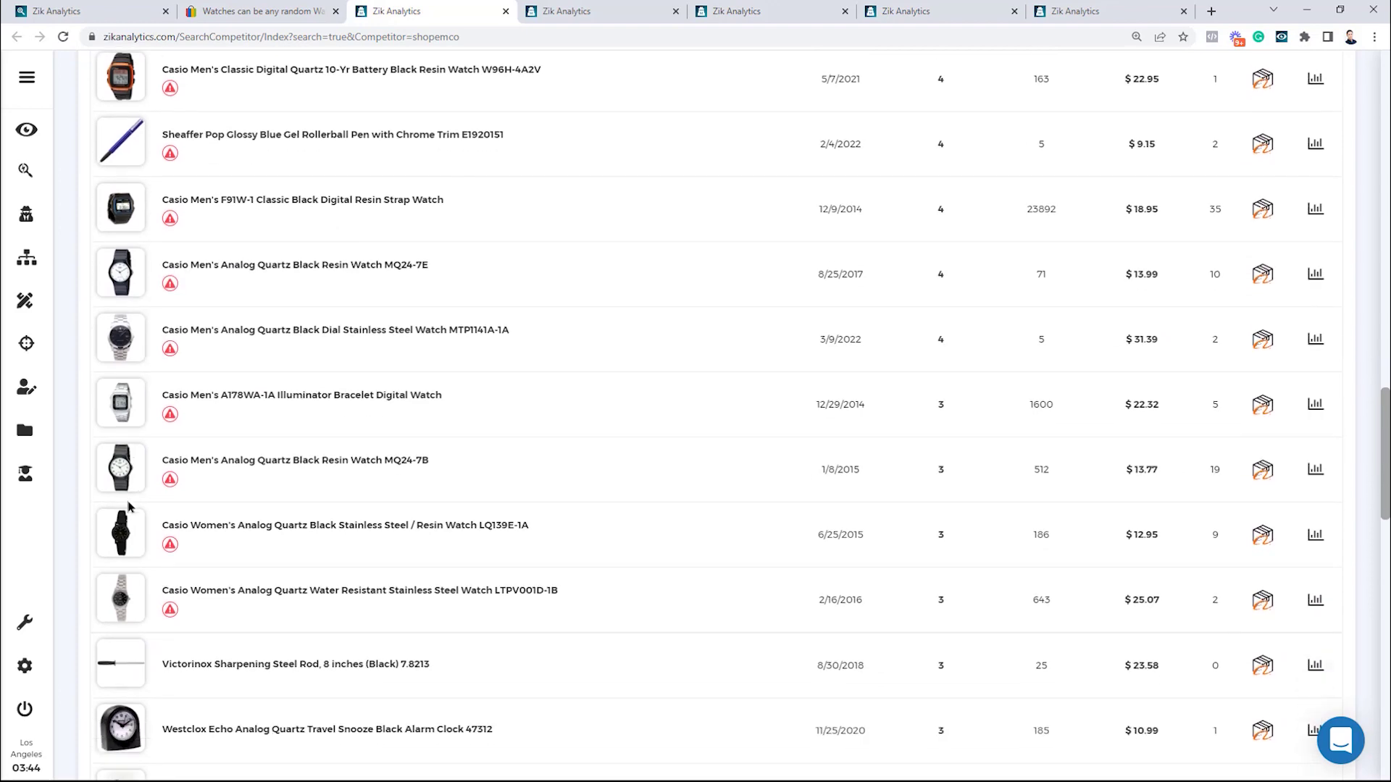
pyautogui.scroll(-6, 129, 507)
pyautogui.scroll(4, 671, 375)
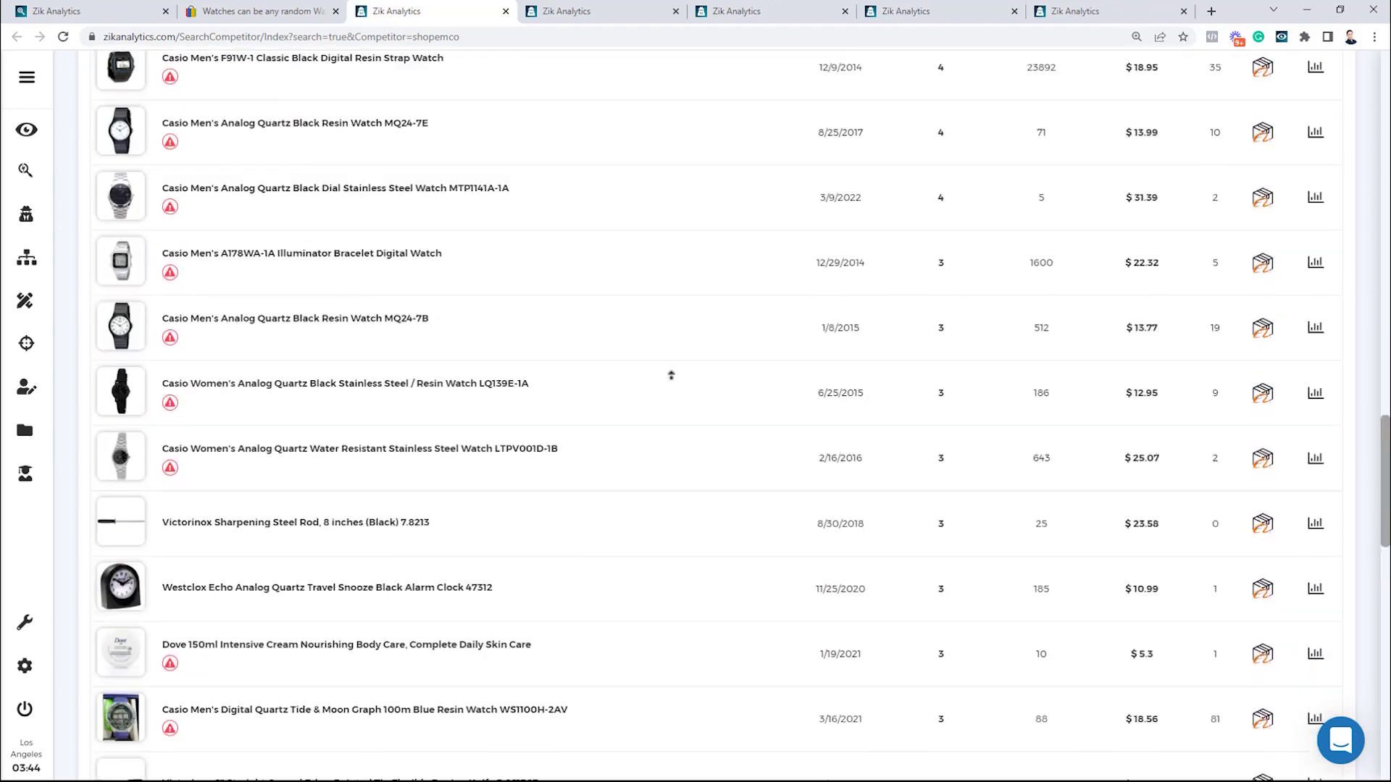
# Rescan the seller shopemco over a 30 Days period
pyautogui.scroll(10, 671, 375)
pyautogui.click(836, 101)
pyautogui.click(833, 131)
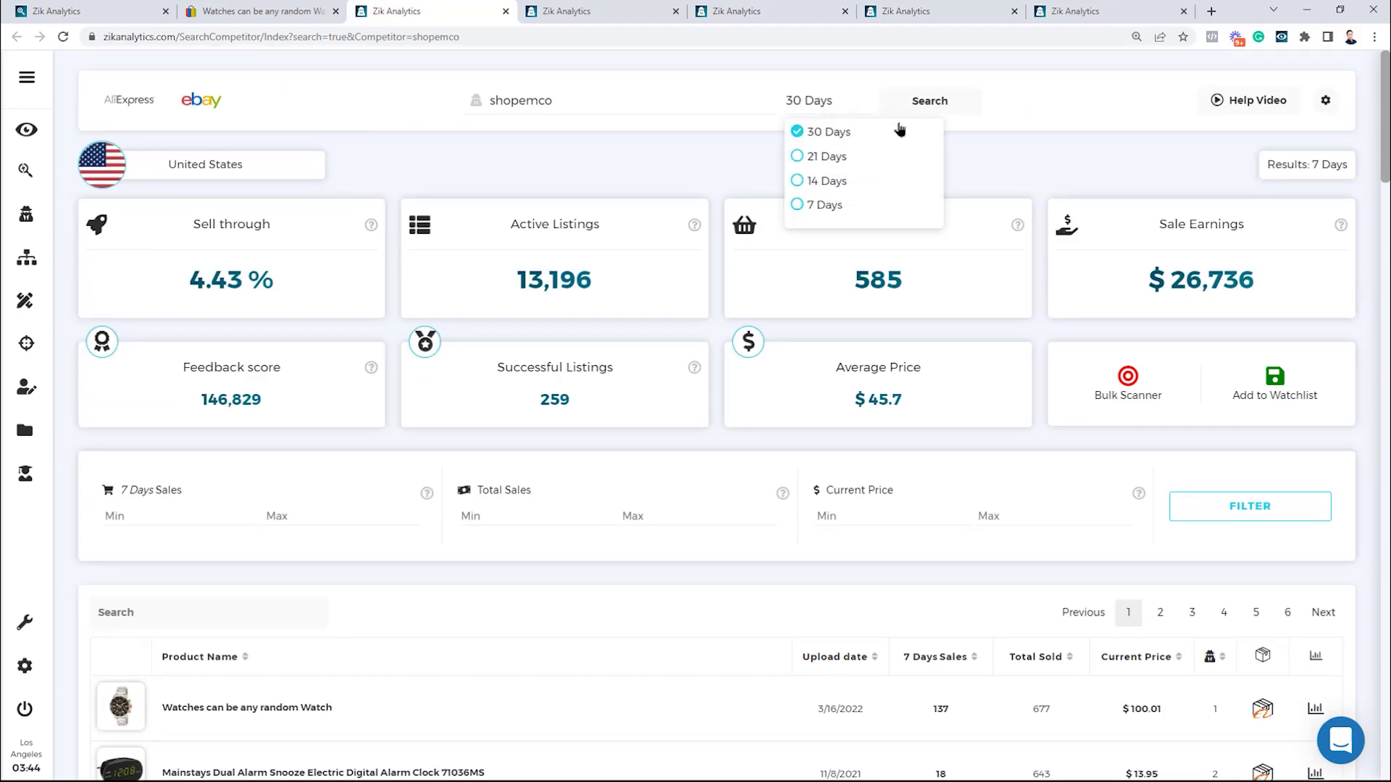
pyautogui.click(898, 112)
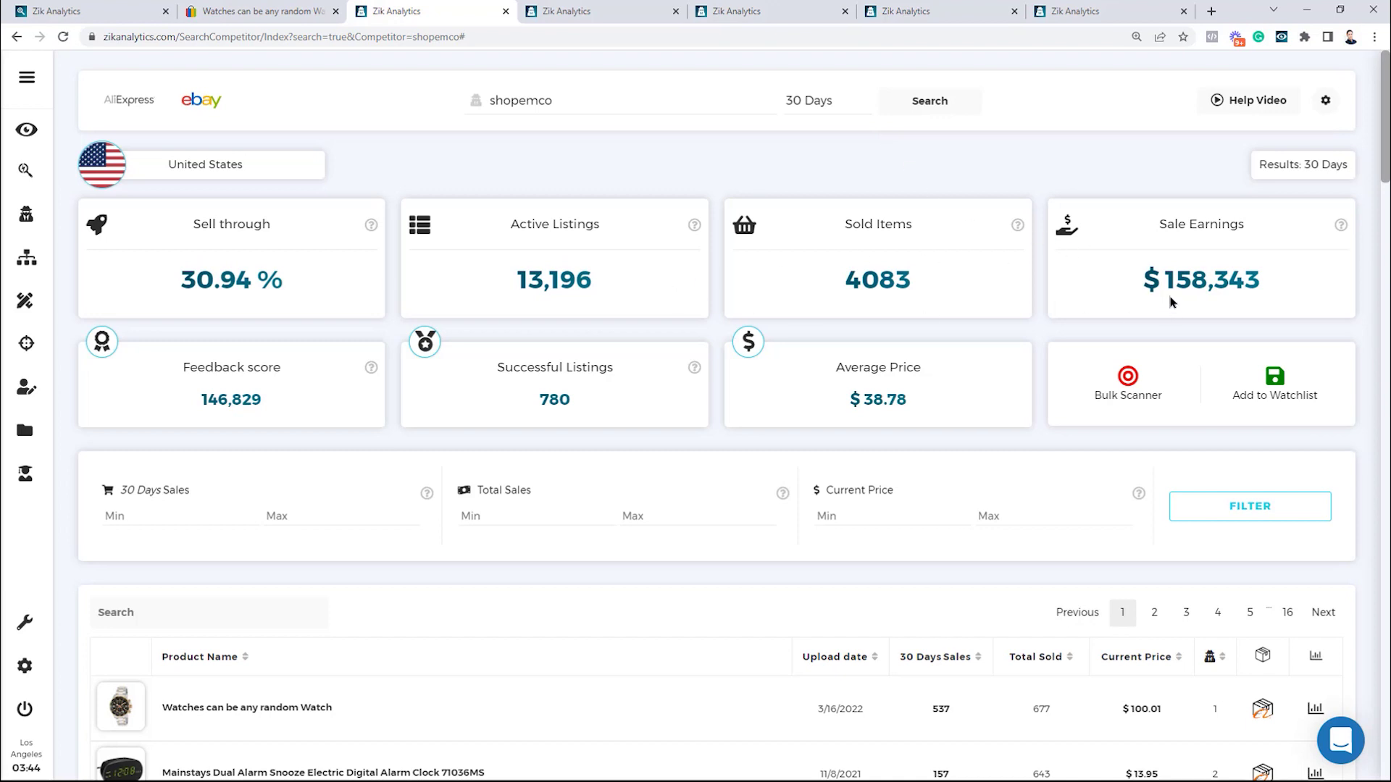
# Review shopemco's 30-day best-selling products, comparing their sales, prices and product types
pyautogui.scroll(-2, 1069, 358)
pyautogui.moveTo(122, 636)
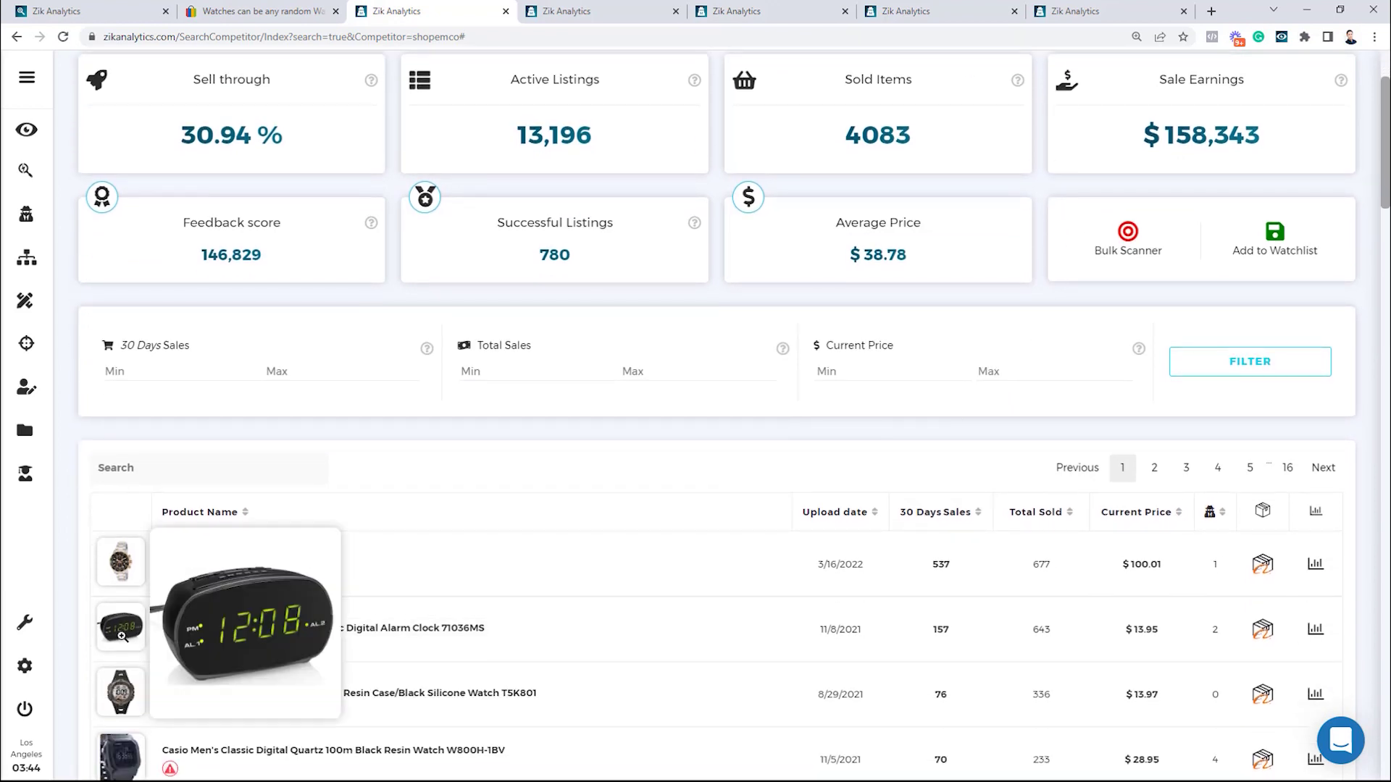
pyautogui.scroll(-4, 676, 577)
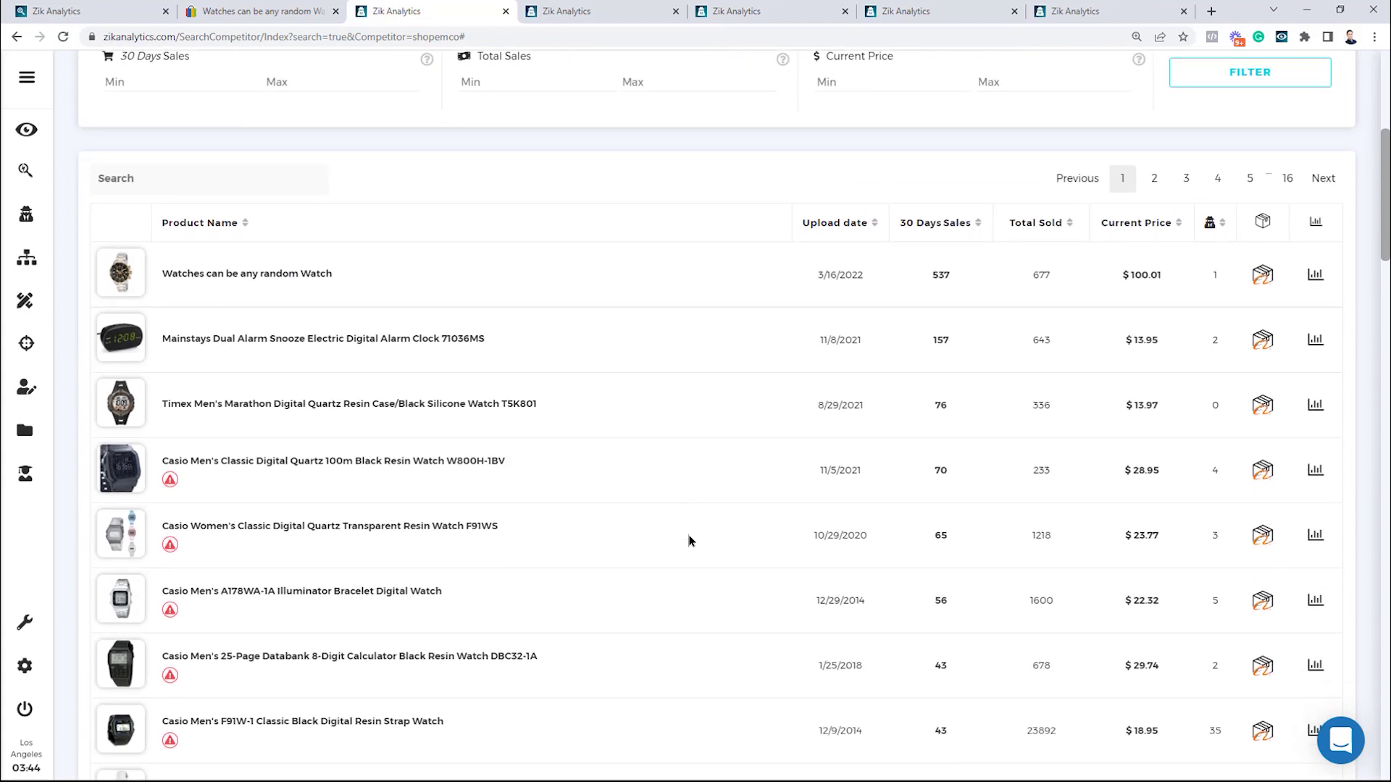
pyautogui.scroll(-1, 688, 539)
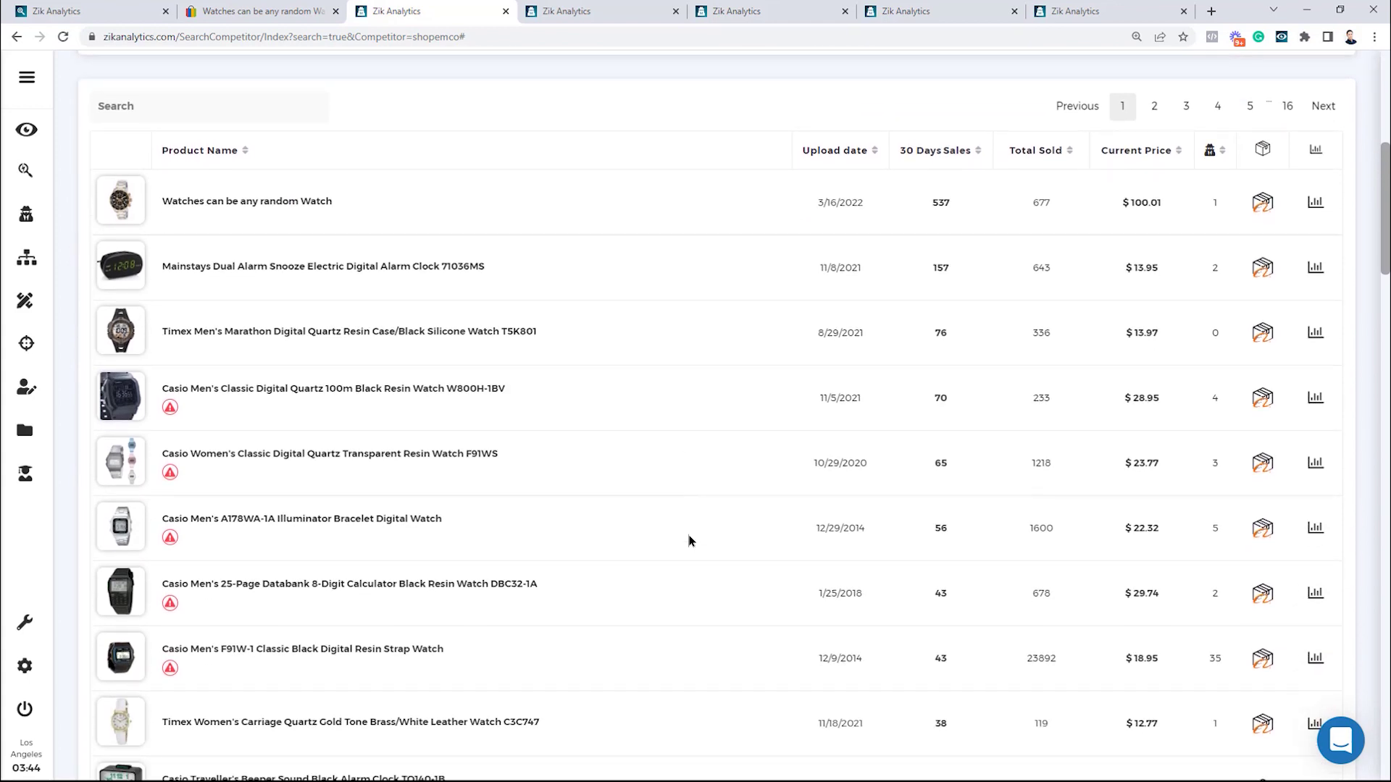
pyautogui.scroll(-5, 698, 472)
pyautogui.moveTo(135, 301)
pyautogui.moveTo(144, 359)
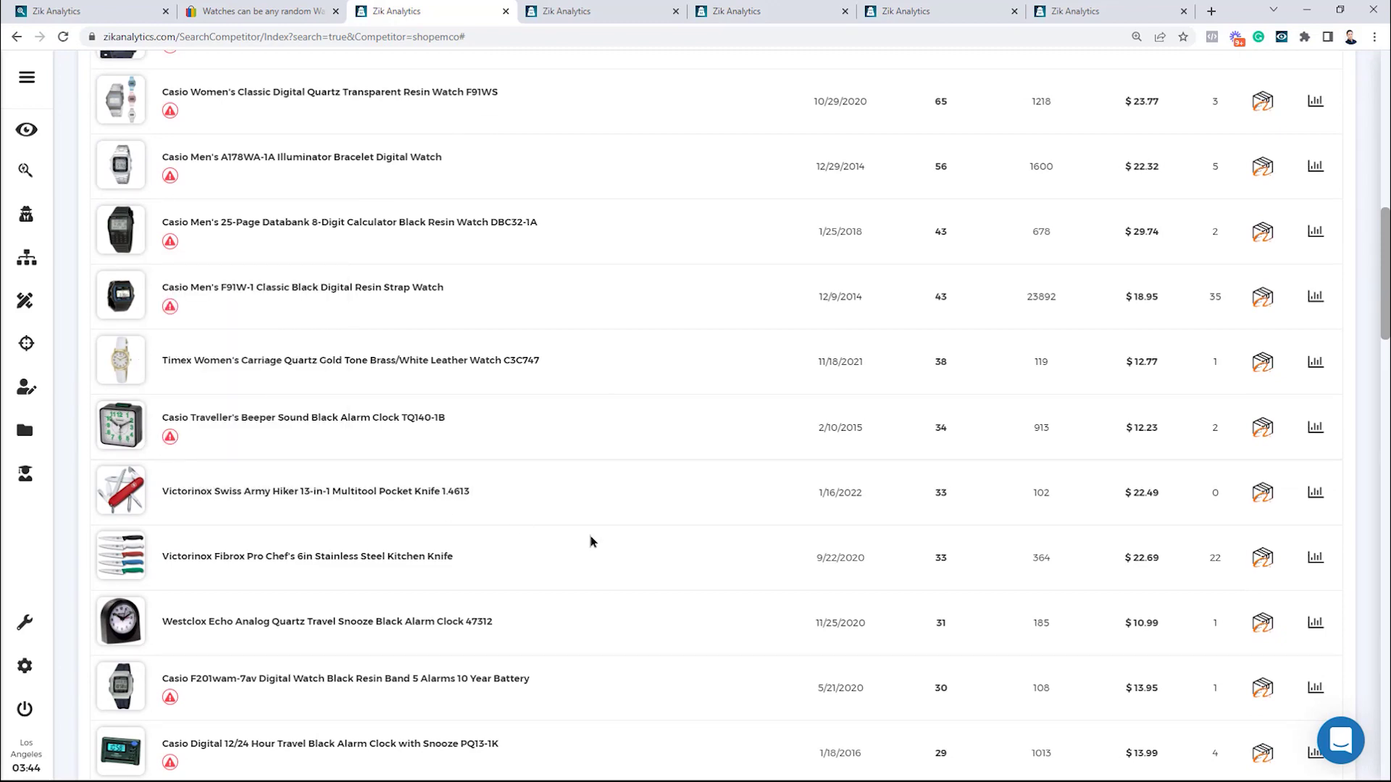
# Save shopemco to the competitor watchlist with the comment "top watch sellers, selling also alarm clocks and knifes" and a 5-star rating
pyautogui.scroll(10, 579, 534)
pyautogui.click(1283, 334)
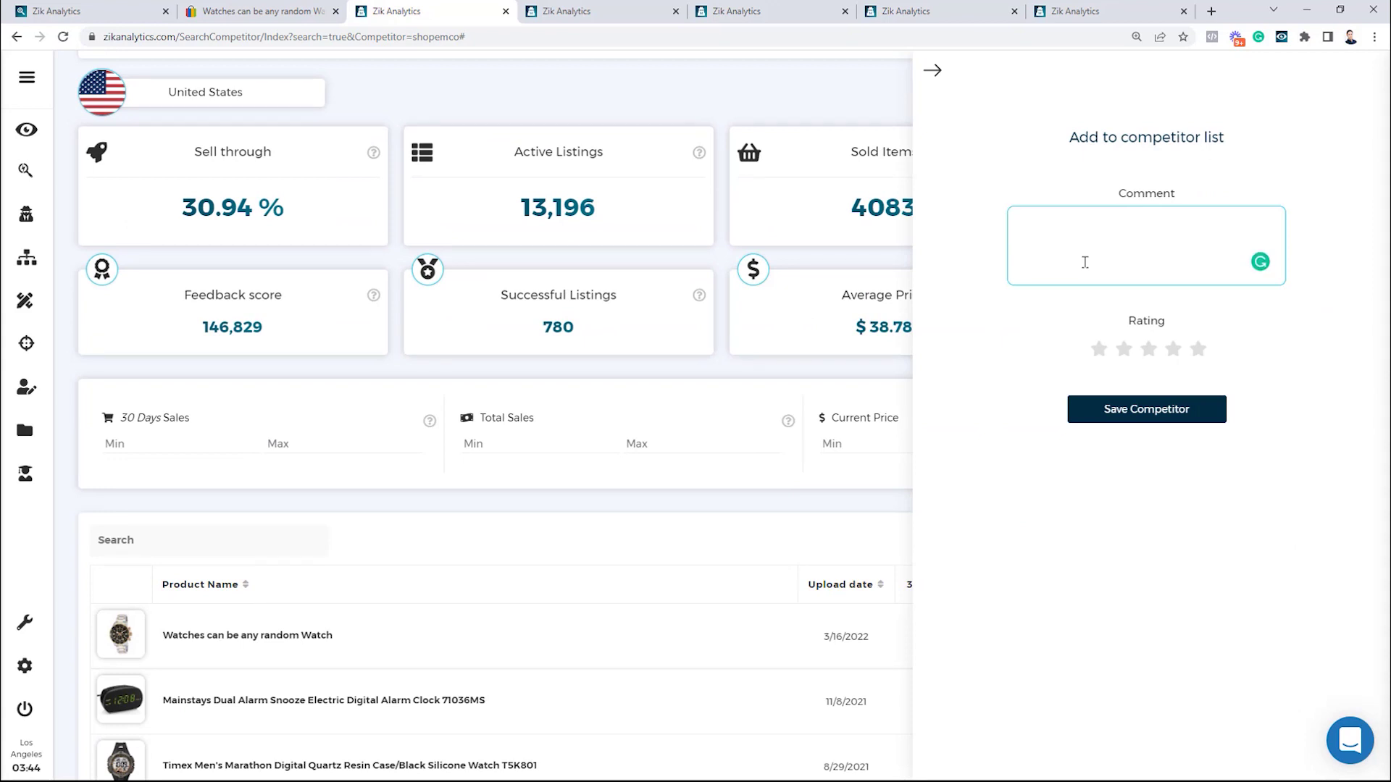
pyautogui.write('top watch sellers, selling also alarm clock')
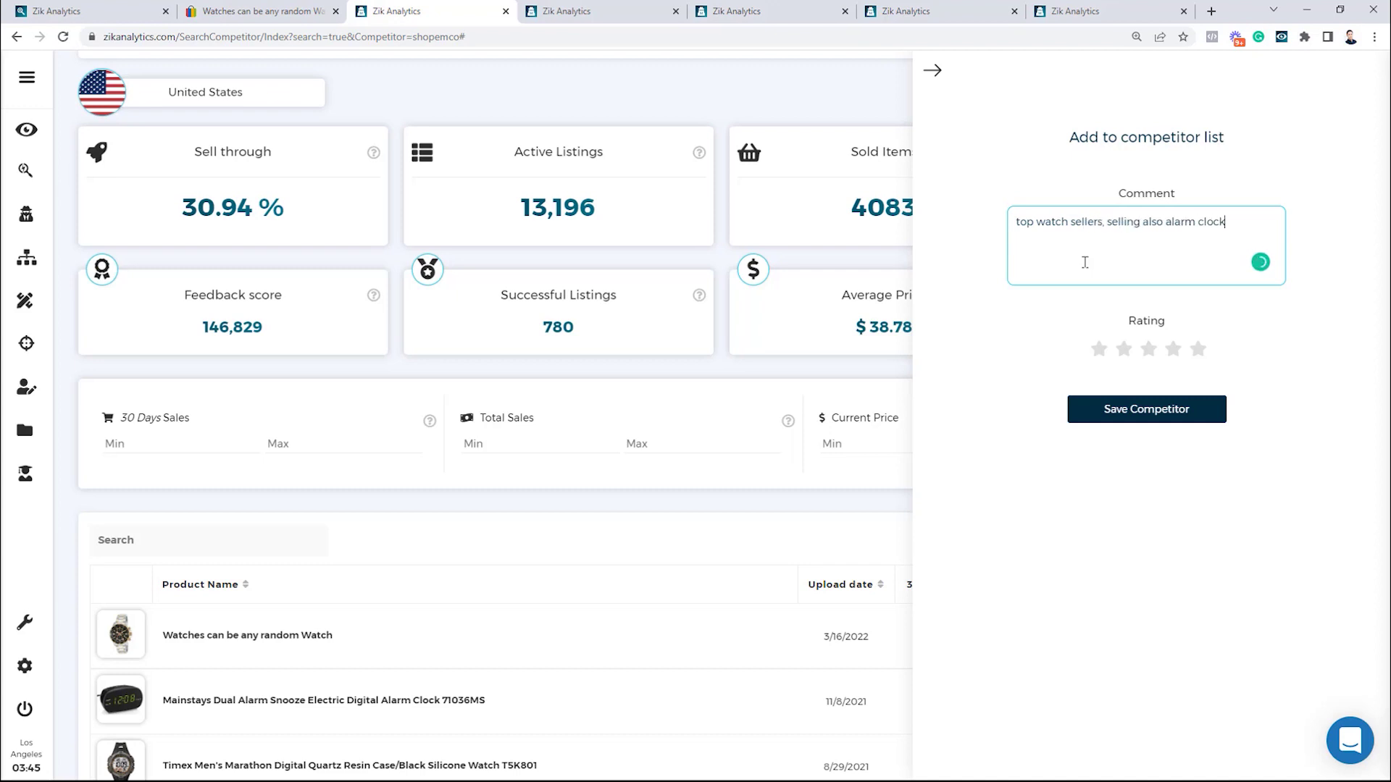
pyautogui.write('s and knifres')
pyautogui.click(1197, 349)
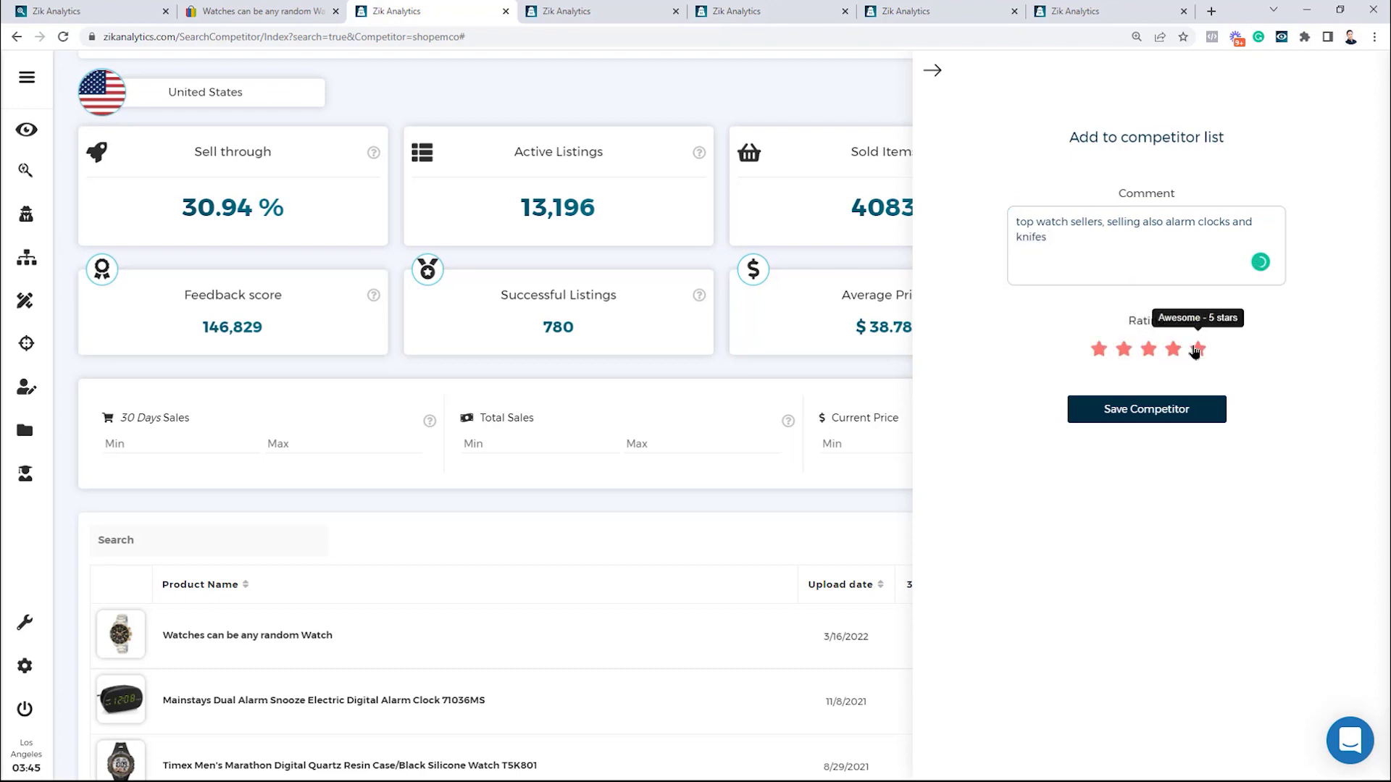
pyautogui.click(1185, 403)
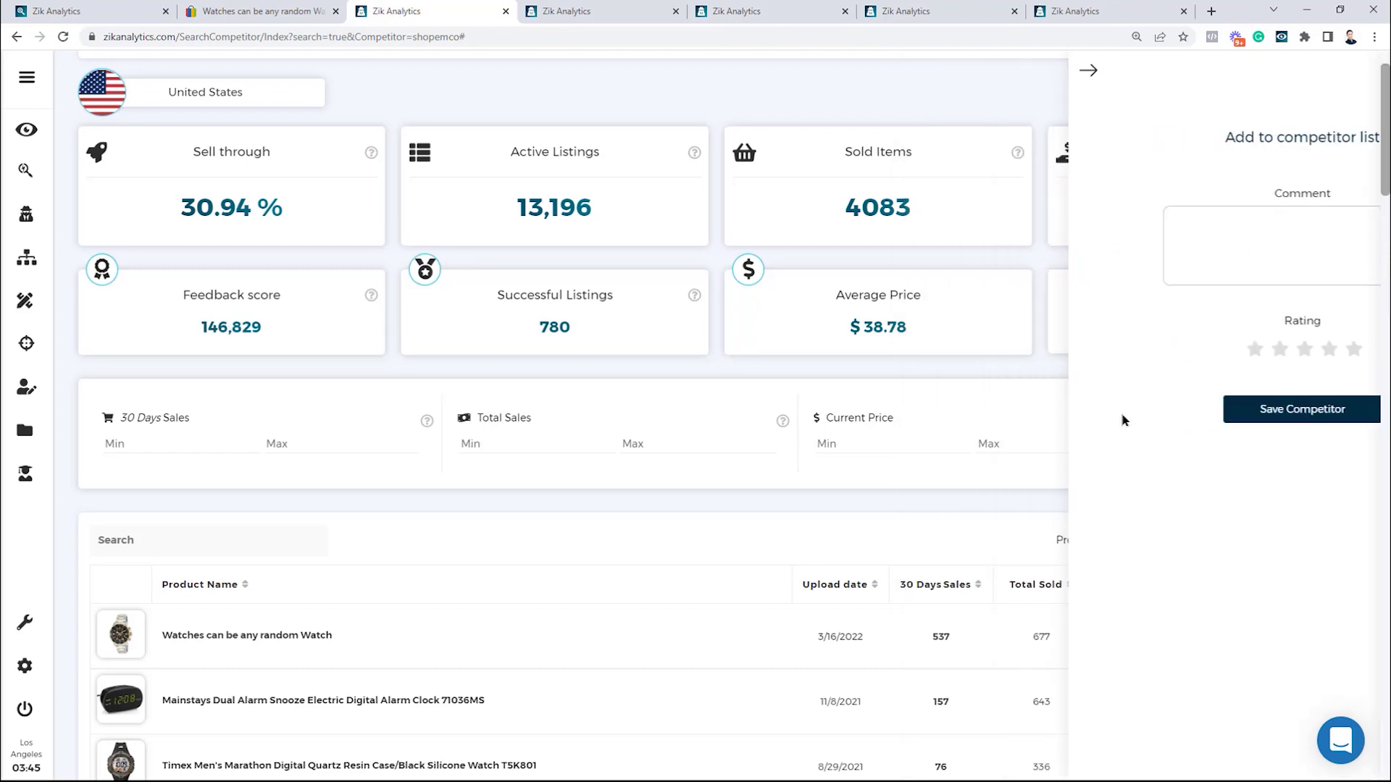
# Open the eBay Competitor List, check shopemco's saved comment, and view its edit form without changing anything
pyautogui.click(28, 395)
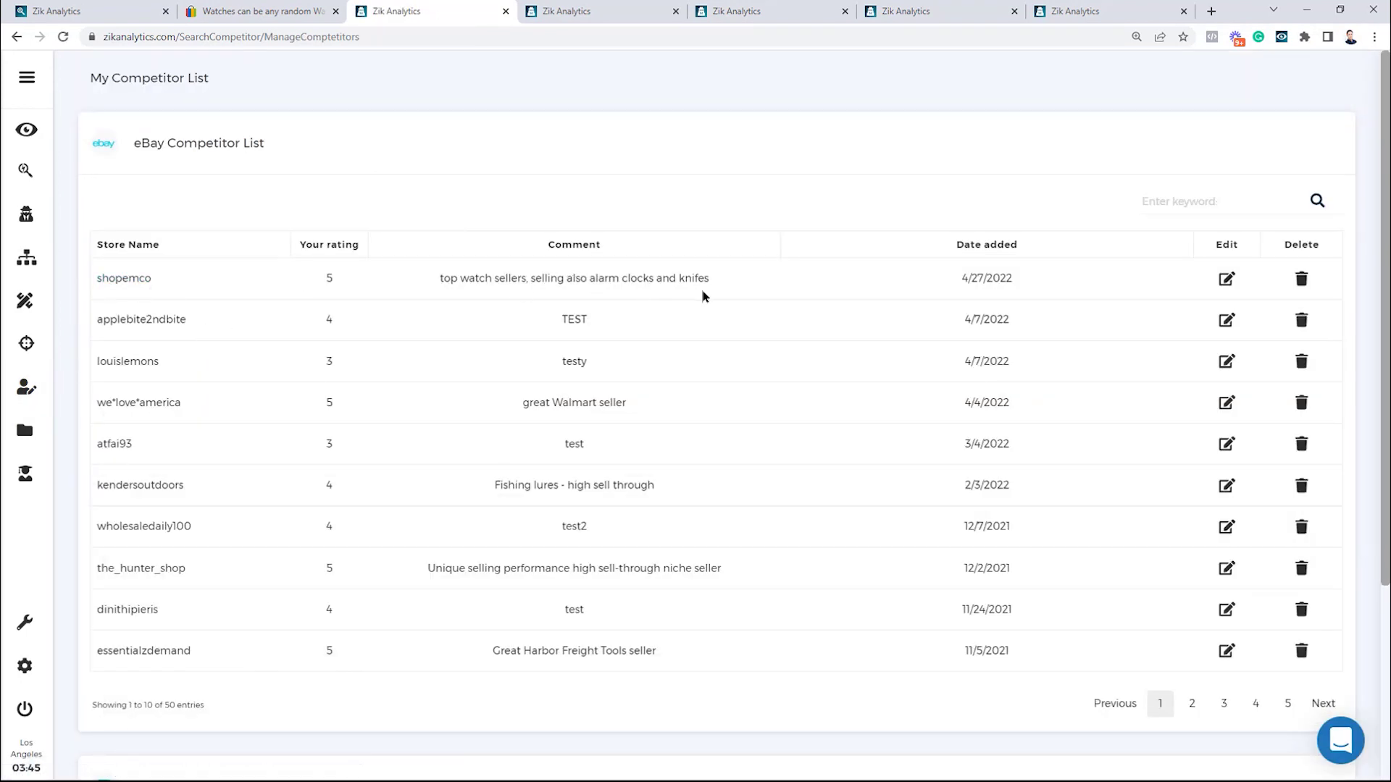
pyautogui.moveTo(947, 298); pyautogui.dragTo(416, 284)
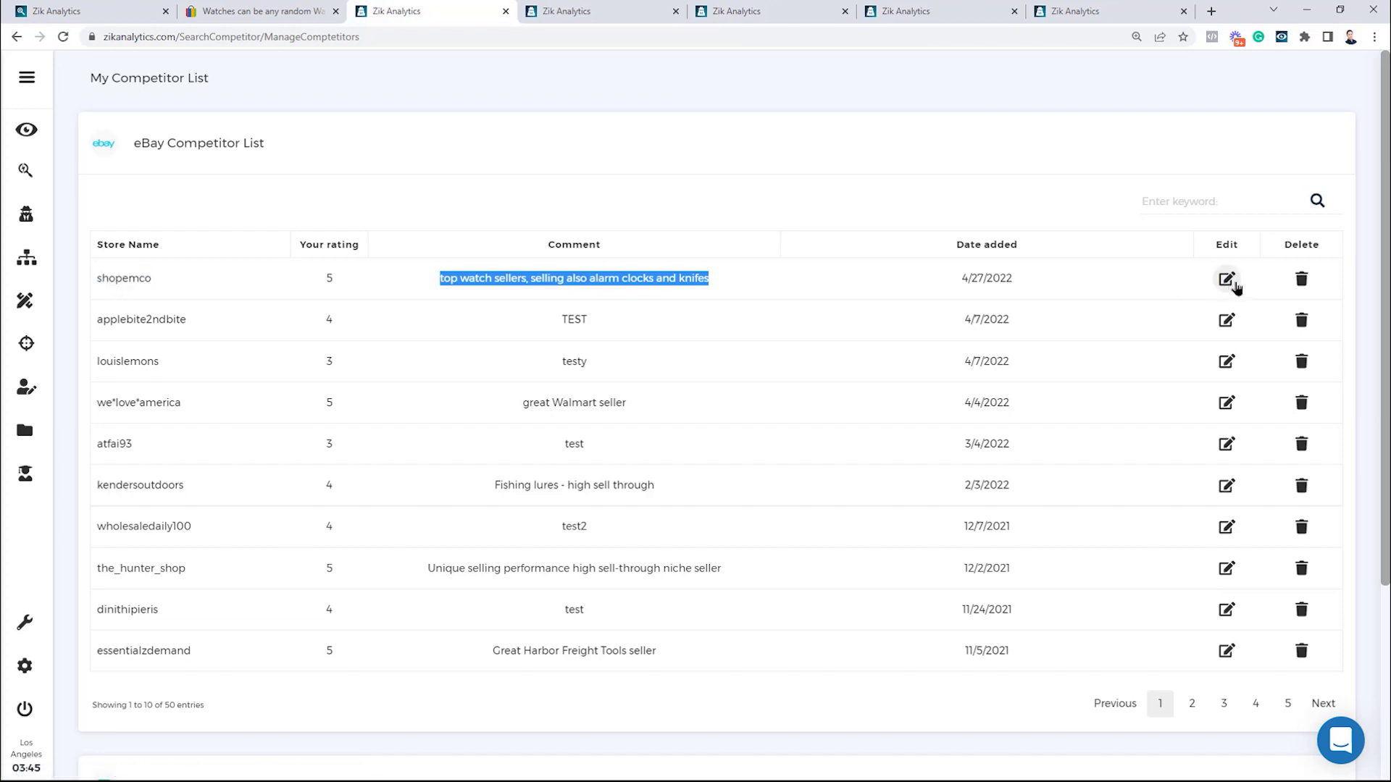
pyautogui.click(1226, 279)
pyautogui.click(922, 69)
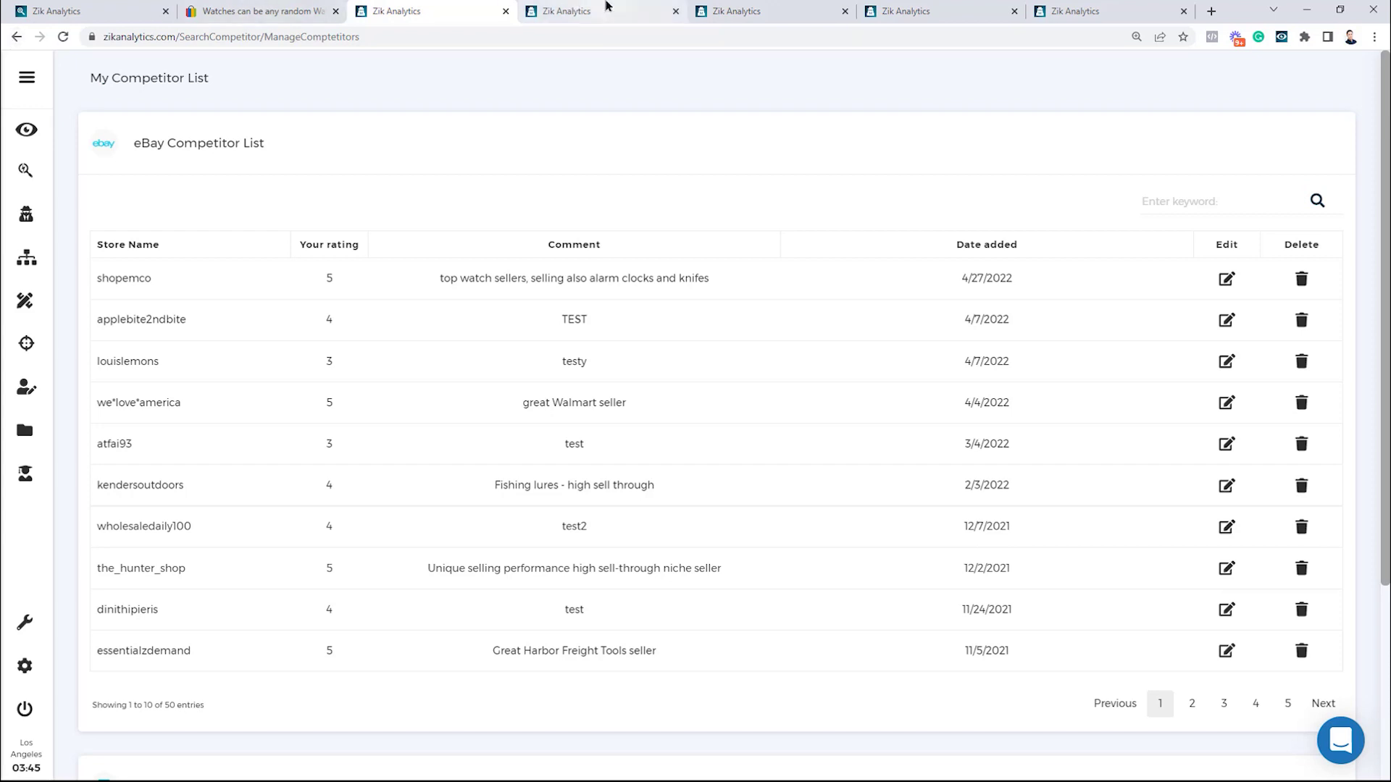
# Switch to the ebeyexpress seller scan and rerun it over a 30 Days period
pyautogui.click(579, 11)
pyautogui.click(822, 100)
pyautogui.click(832, 131)
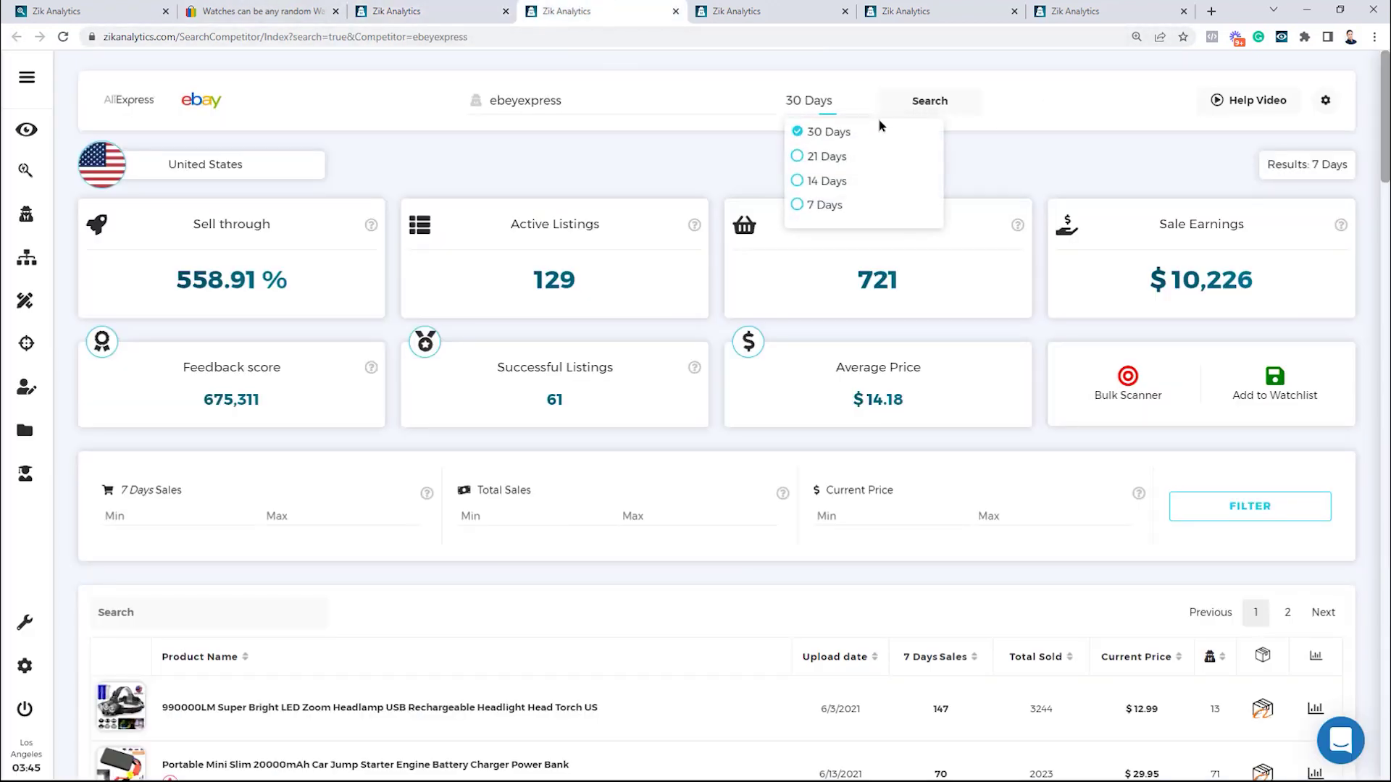
pyautogui.click(909, 105)
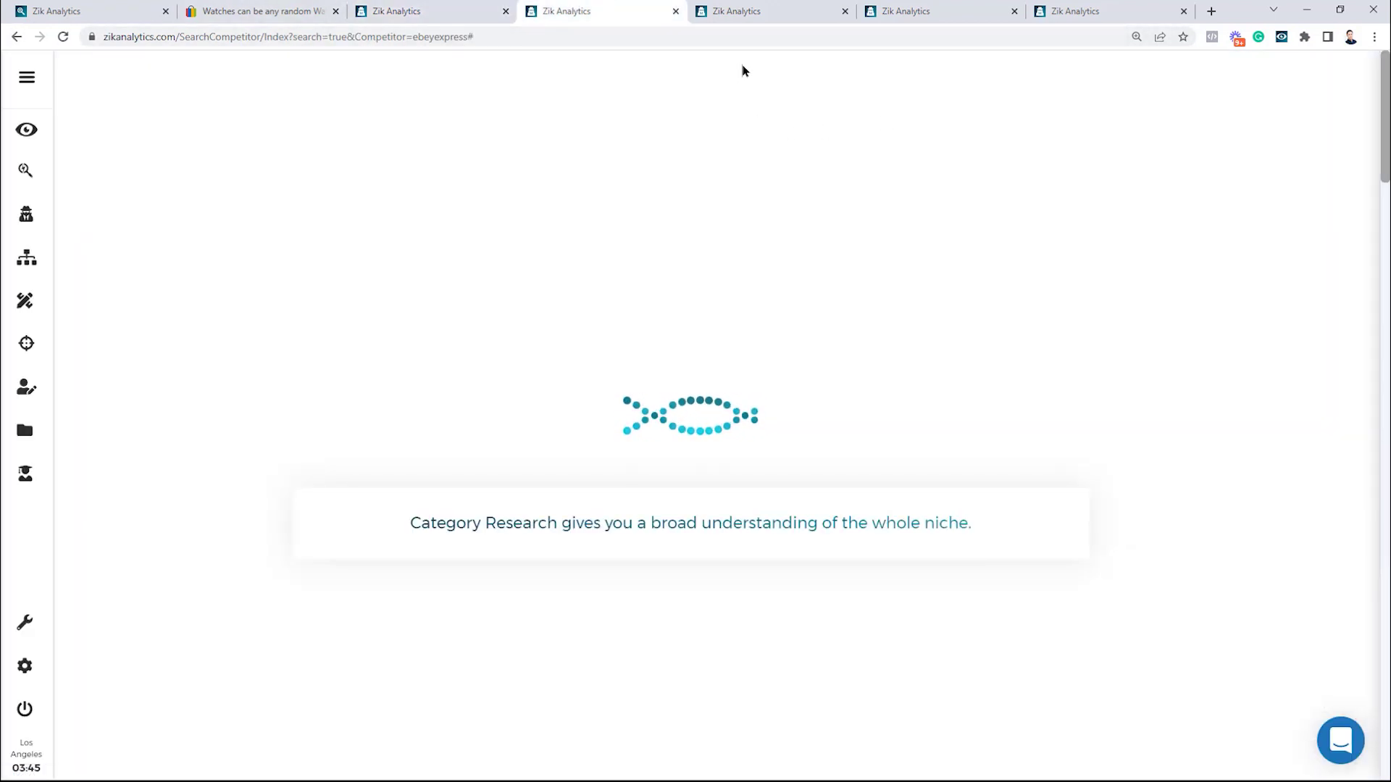
# Review ebeyexpress's 30-day figures and best-selling products, then close its scan and return to the product research results
pyautogui.scroll(-2, 528, 245)
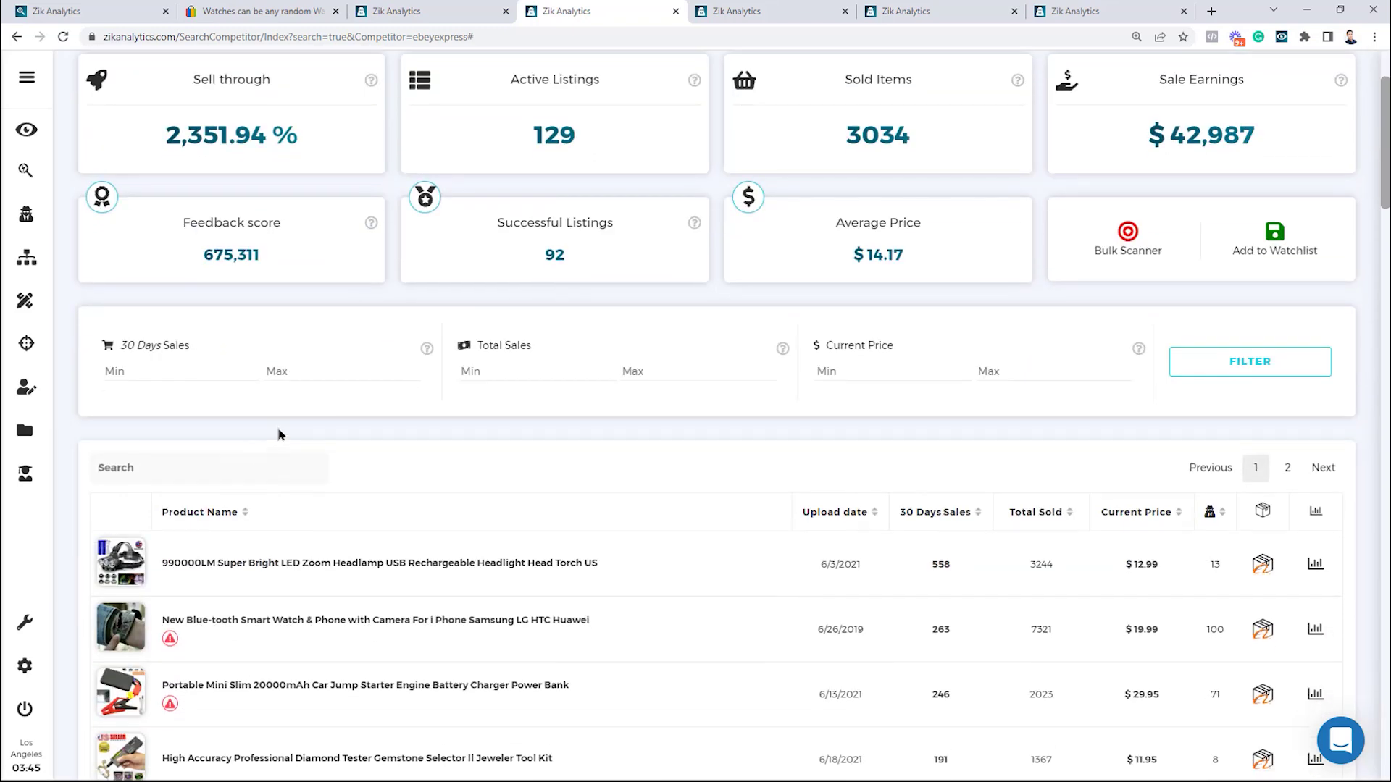
pyautogui.scroll(2, 663, 433)
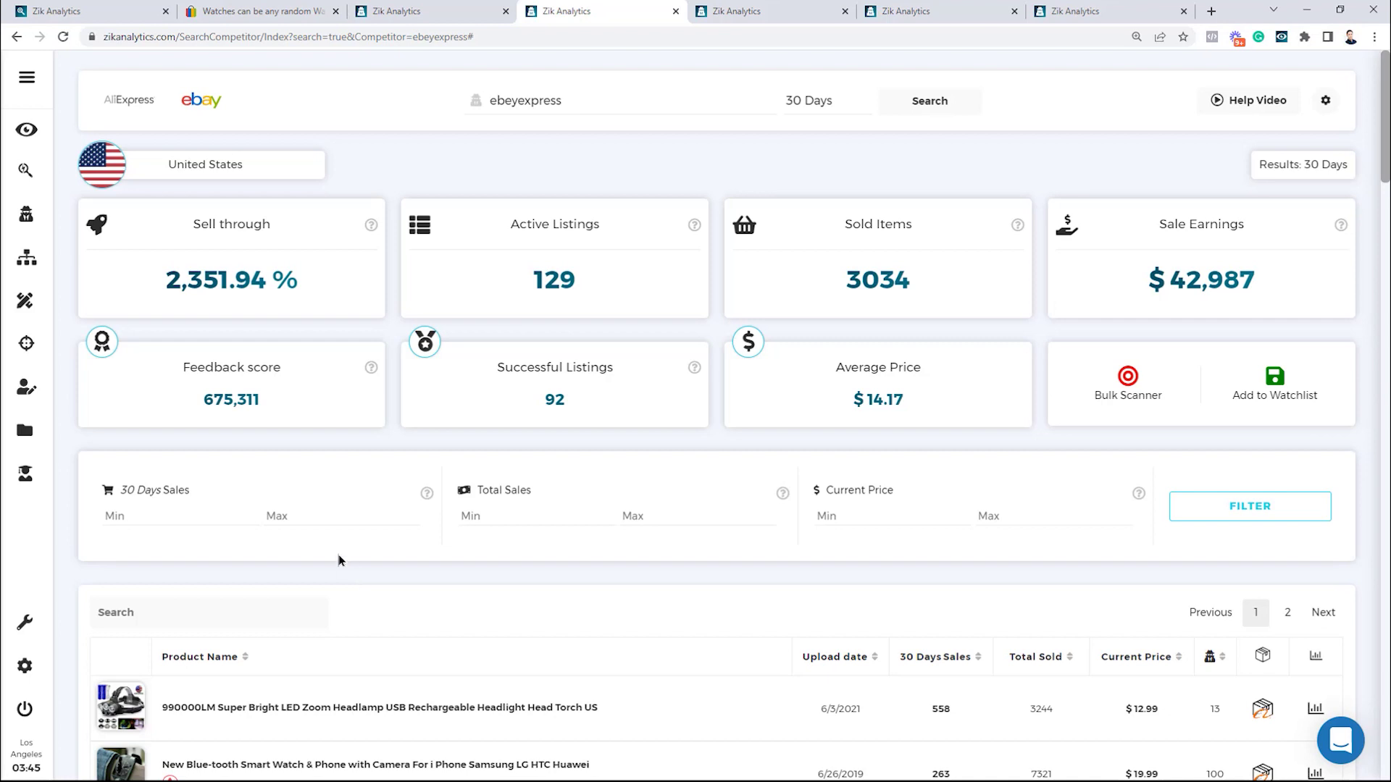
pyautogui.scroll(-2, 516, 478)
pyautogui.scroll(-2, 496, 475)
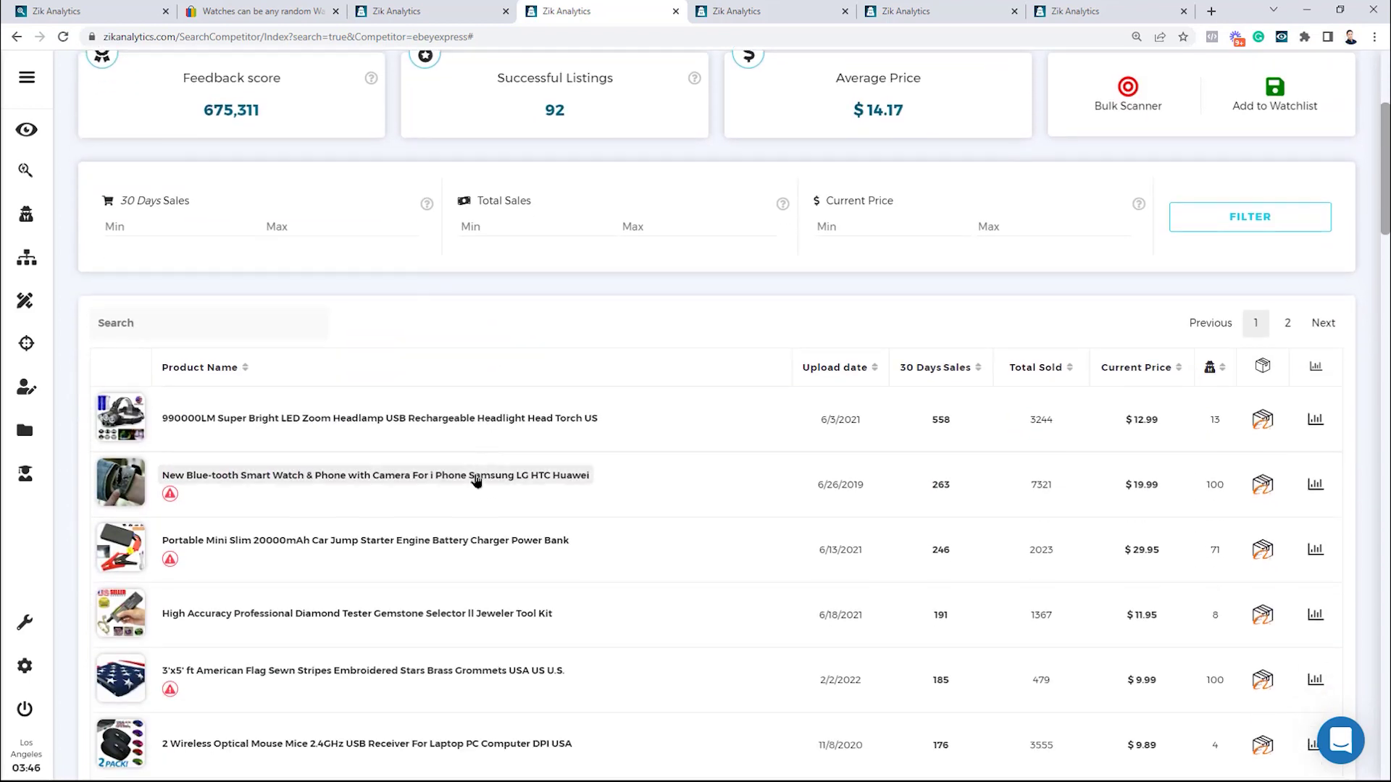
pyautogui.scroll(-7, 130, 471)
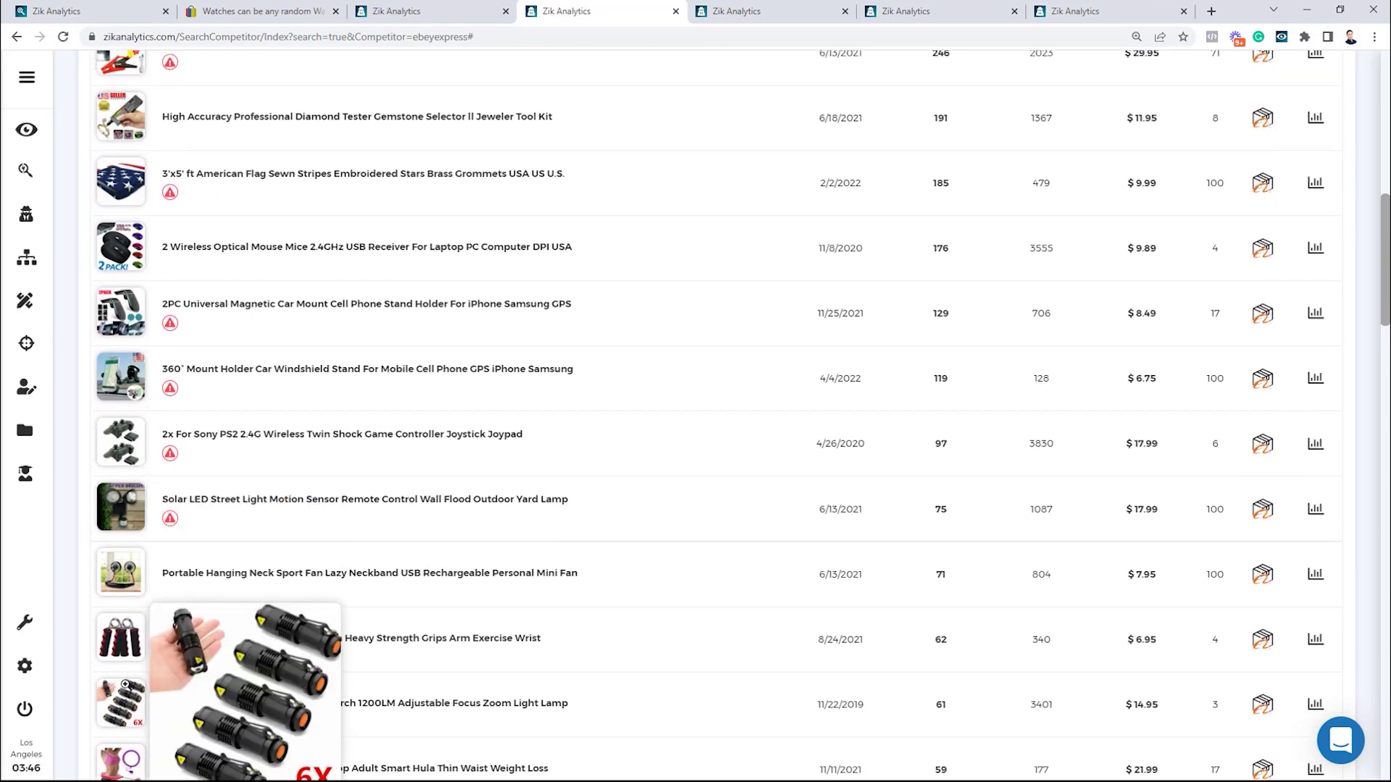
pyautogui.scroll(9, 123, 652)
pyautogui.scroll(3, 132, 618)
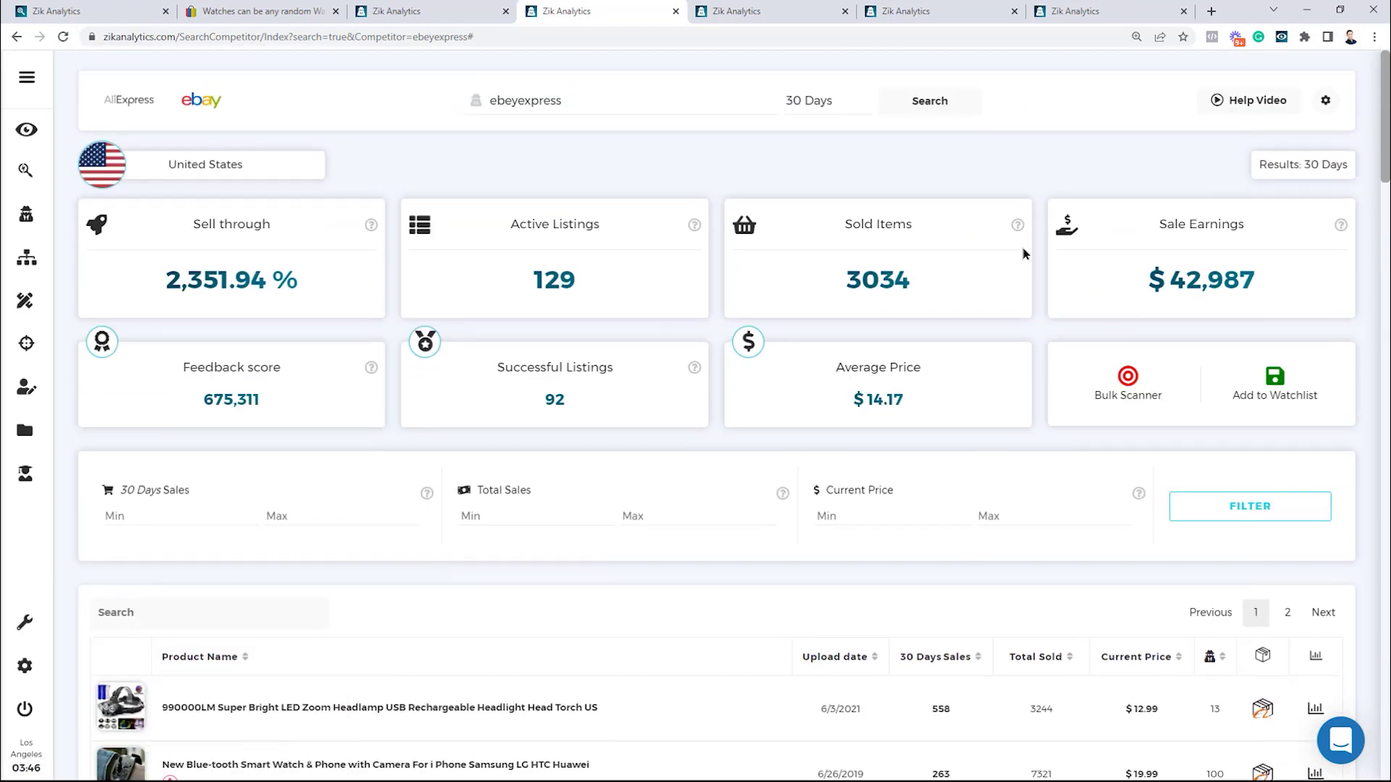
pyautogui.click(676, 12)
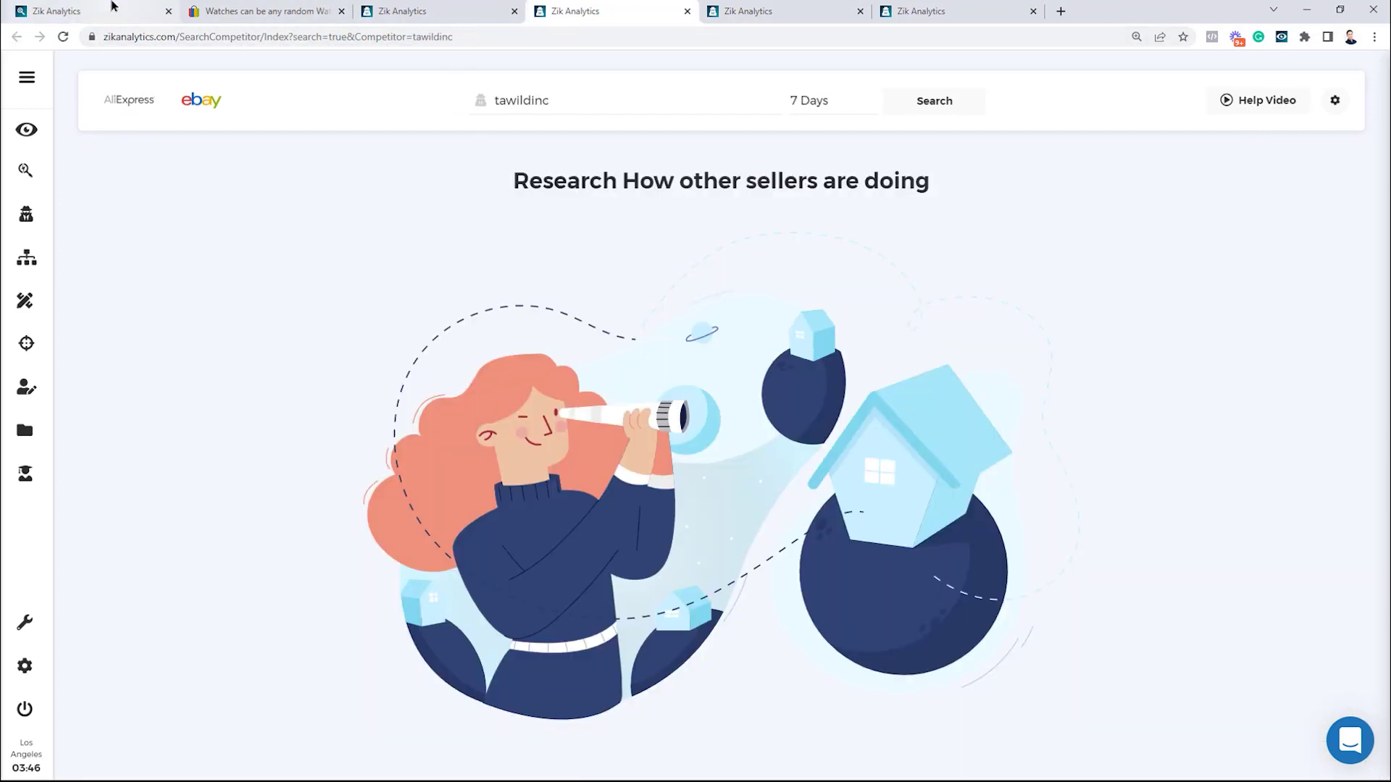
pyautogui.click(112, 8)
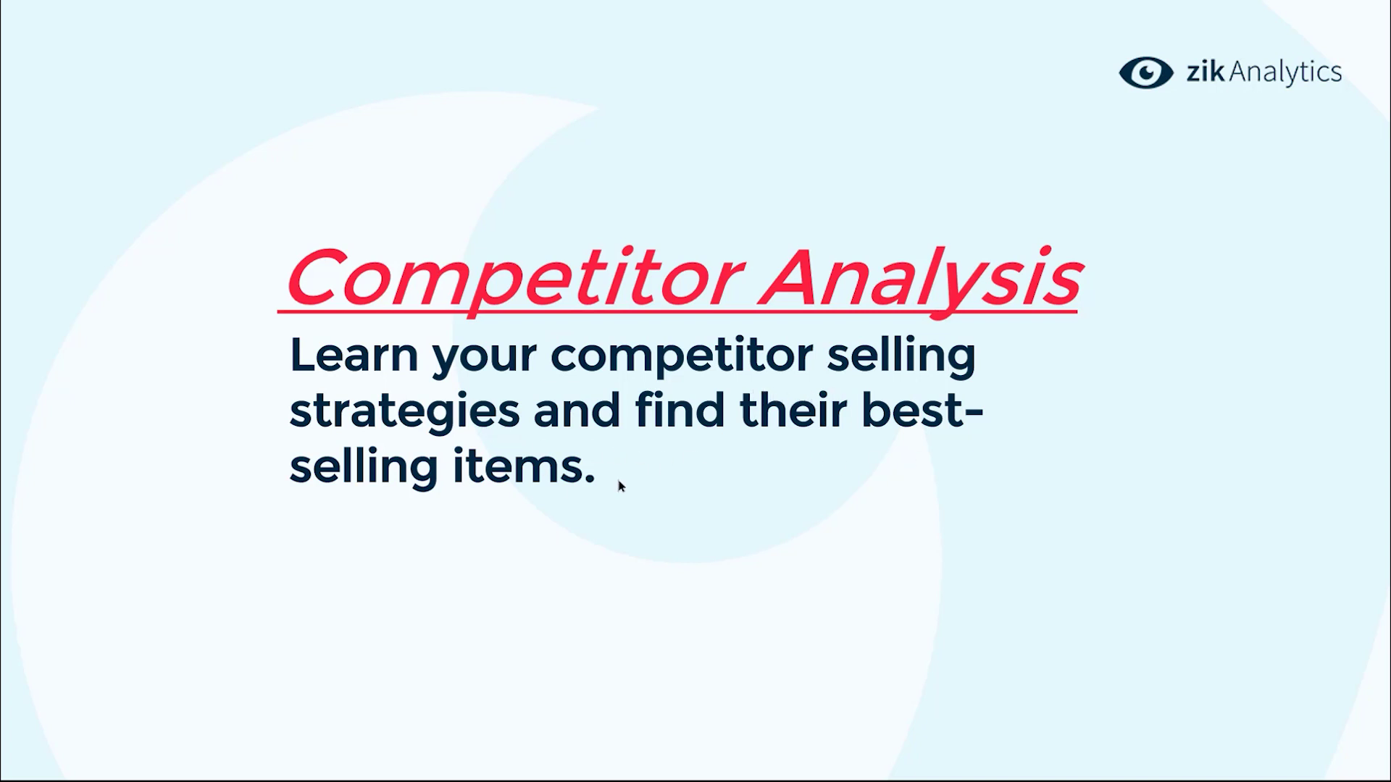
pyautogui.click(699, 494)
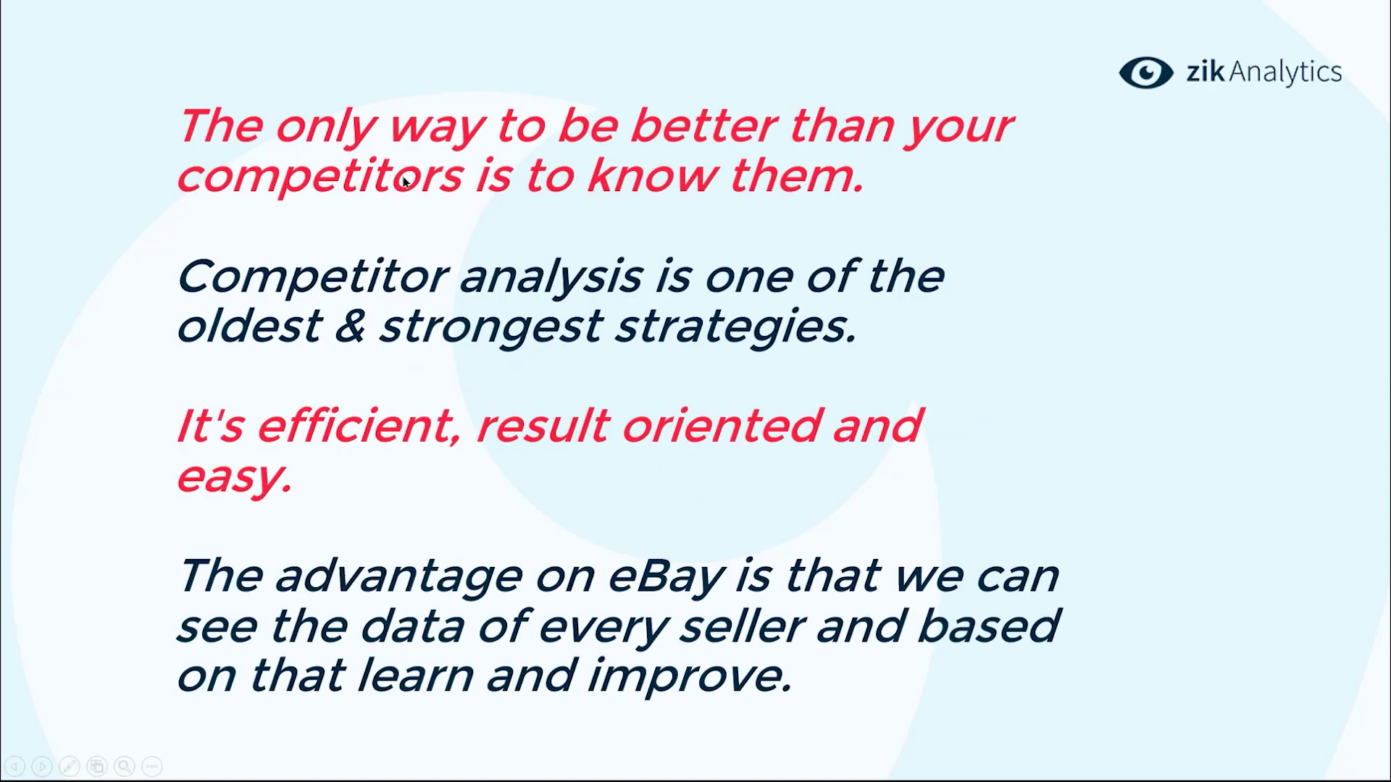
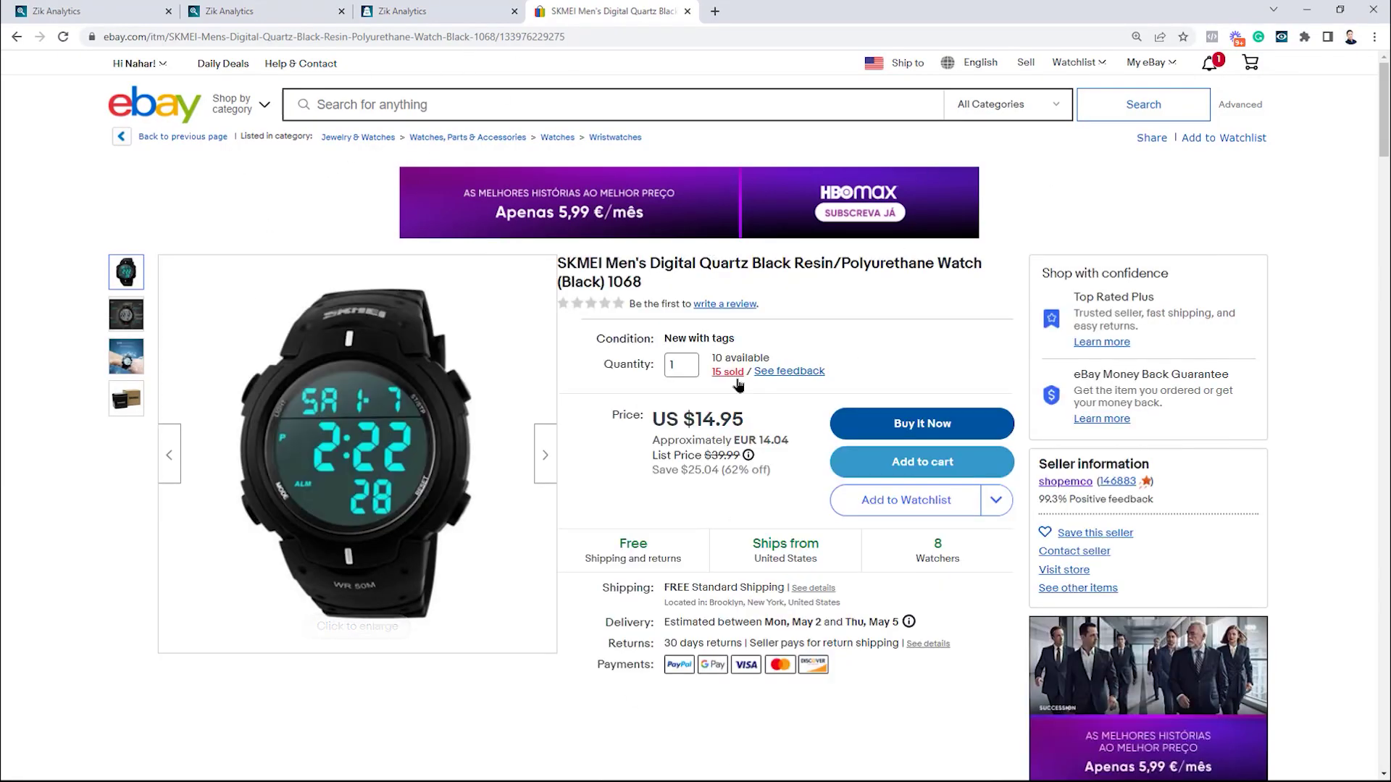
# Copy the seller name shopemco from the SKMEI watch listing on eBay into the competitor research search
pyautogui.moveTo(1036, 490); pyautogui.dragTo(1093, 484)
pyautogui.rightClick(1077, 489)
pyautogui.click(1112, 597)
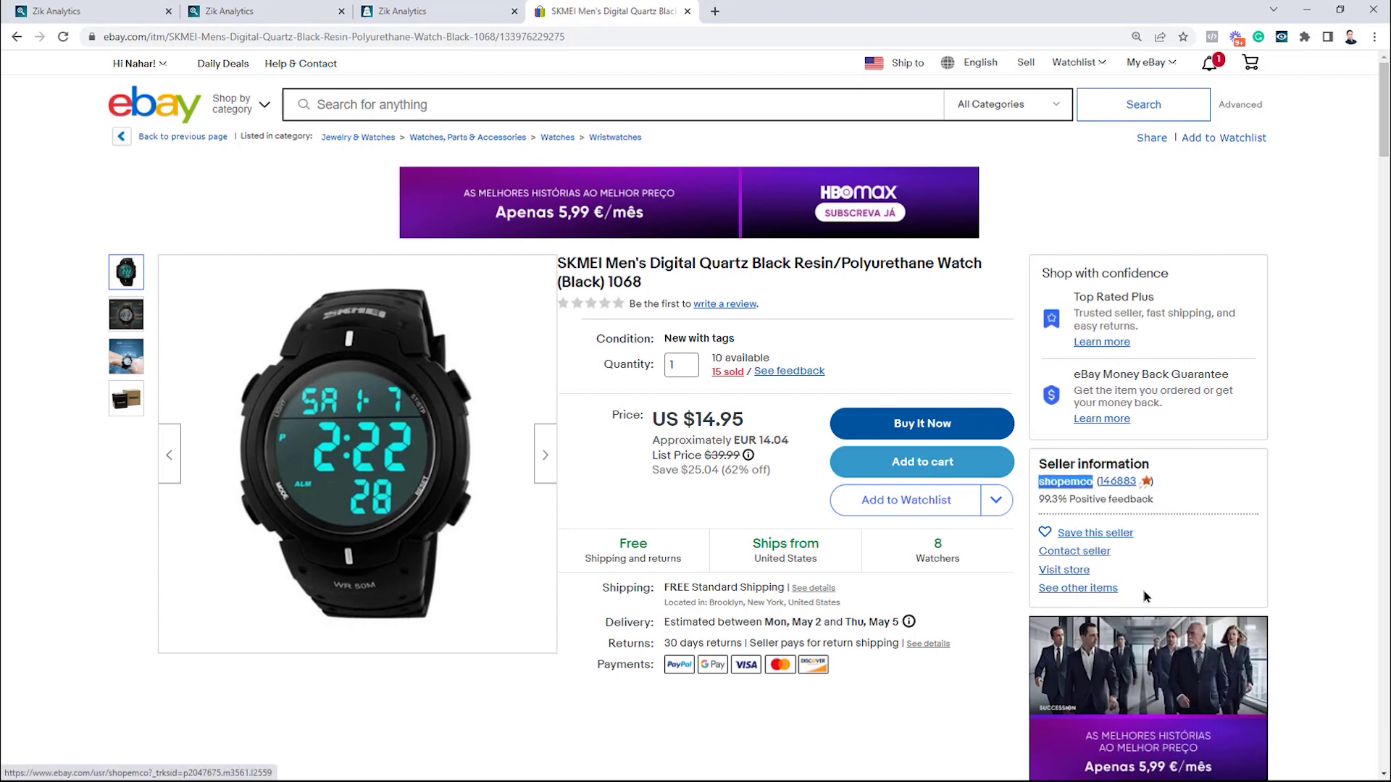
pyautogui.click(435, 11)
pyautogui.rightClick(635, 115)
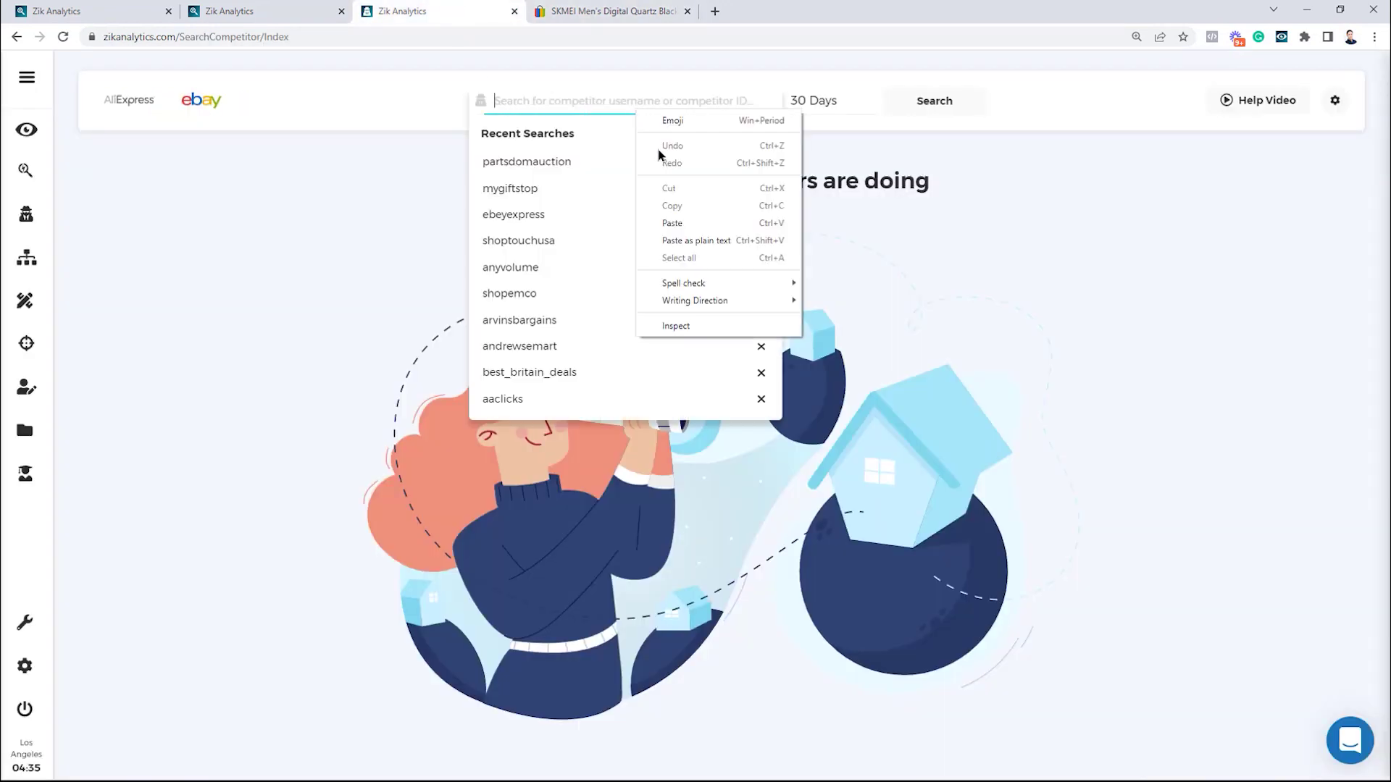
pyautogui.click(707, 225)
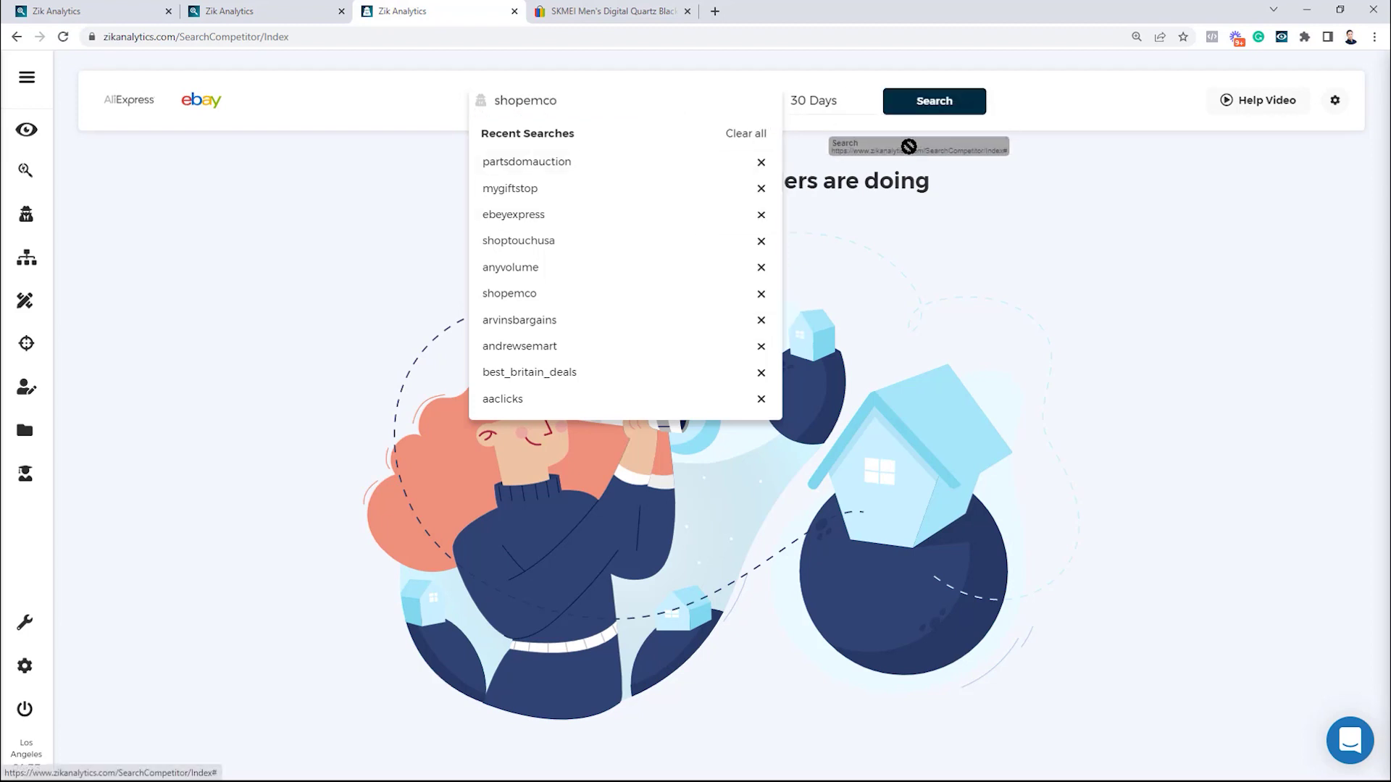
pyautogui.click(816, 151)
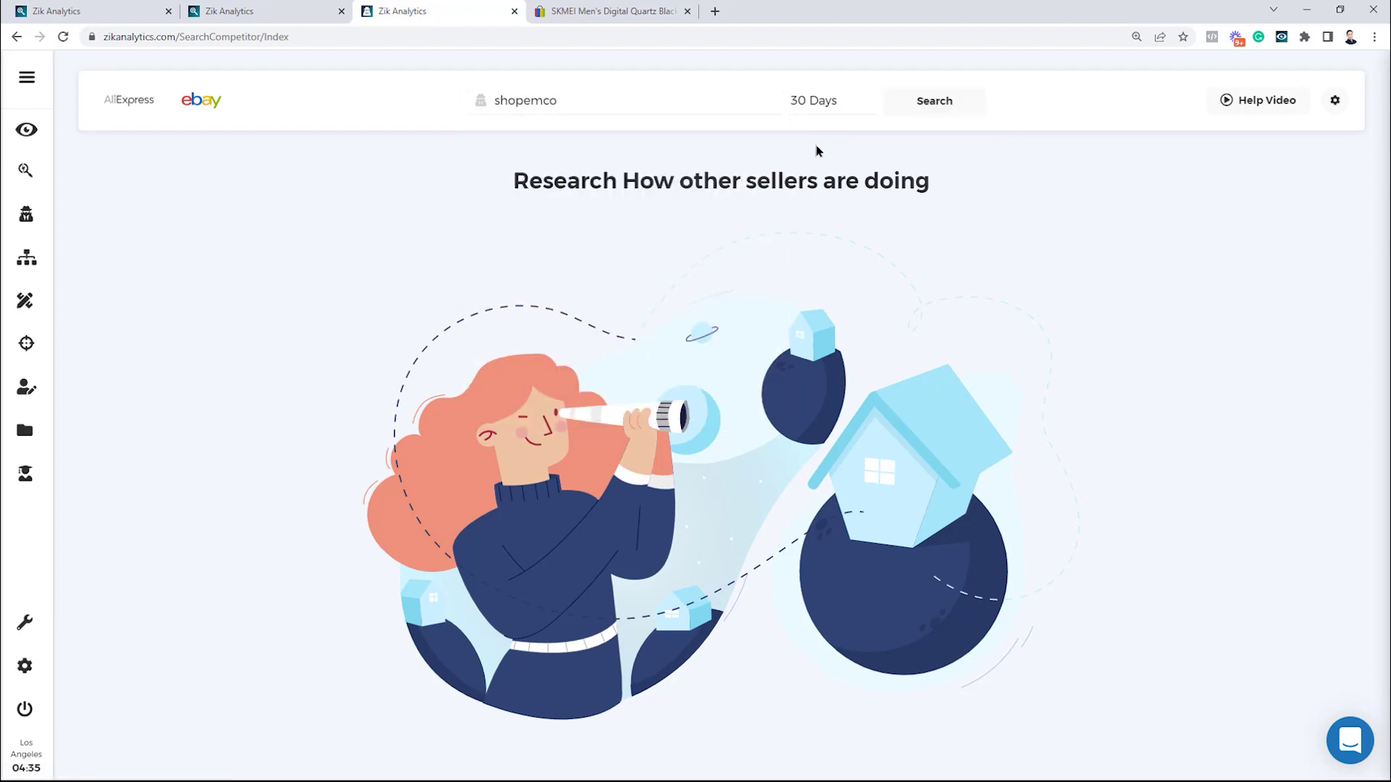
# Check the available scan periods and the default range options in the competitor research settings, and close the settings without changes
pyautogui.click(822, 105)
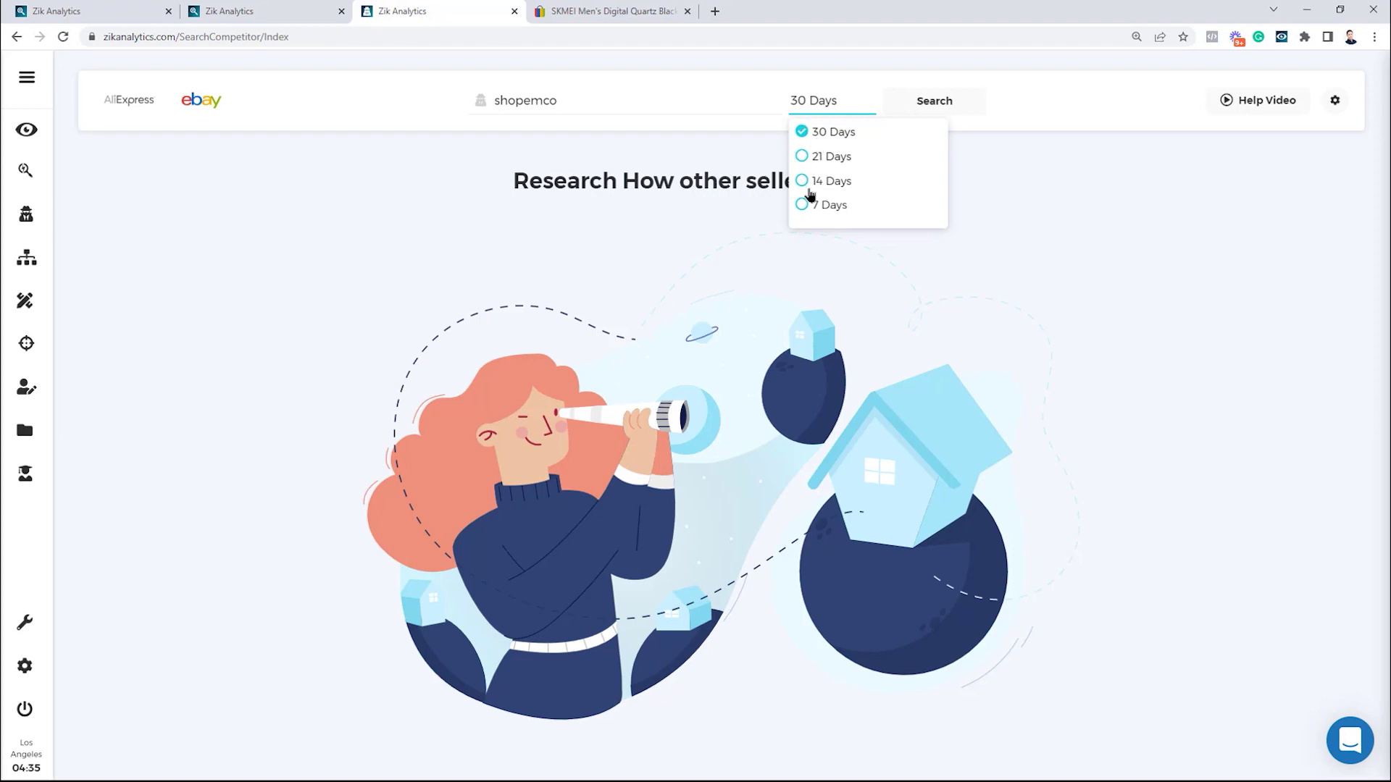
pyautogui.rightClick(1334, 104)
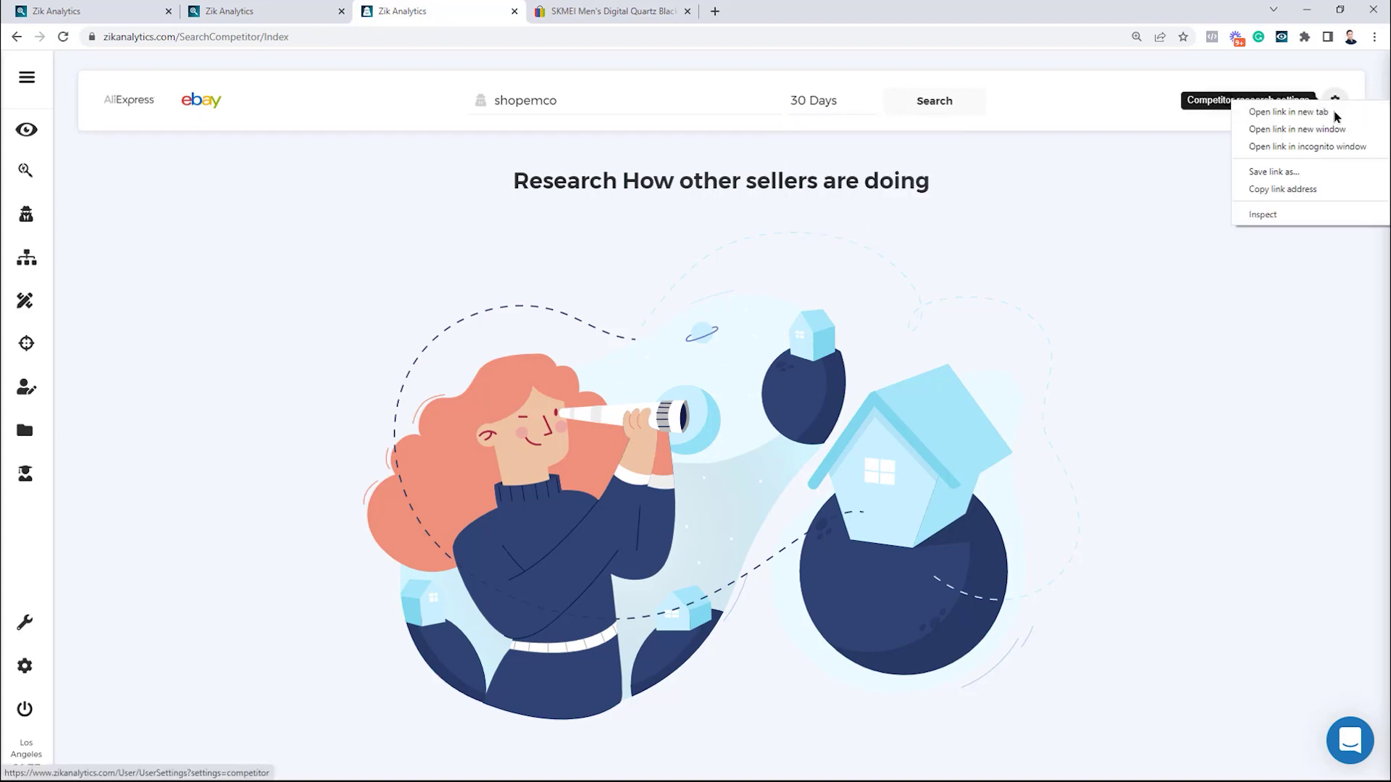
pyautogui.click(1290, 113)
pyautogui.click(601, 10)
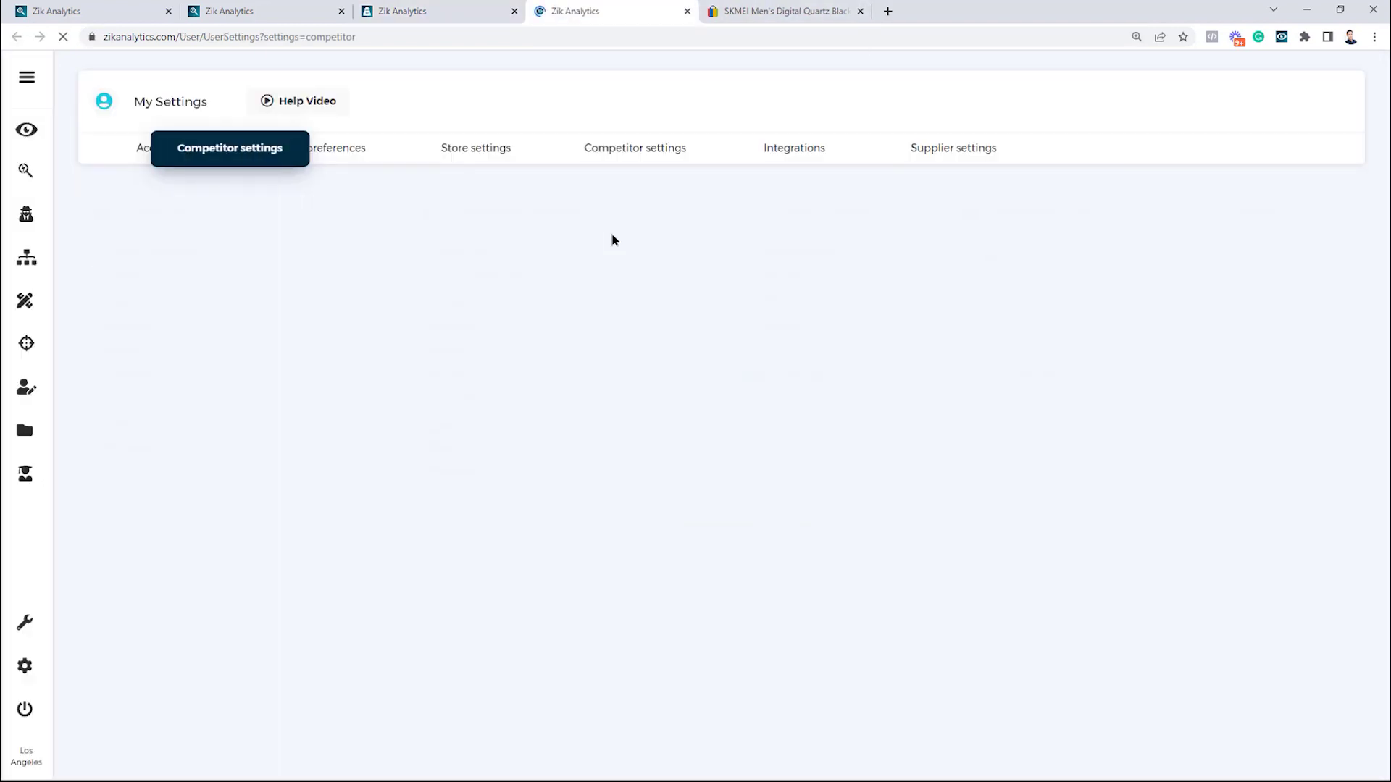
pyautogui.click(1049, 263)
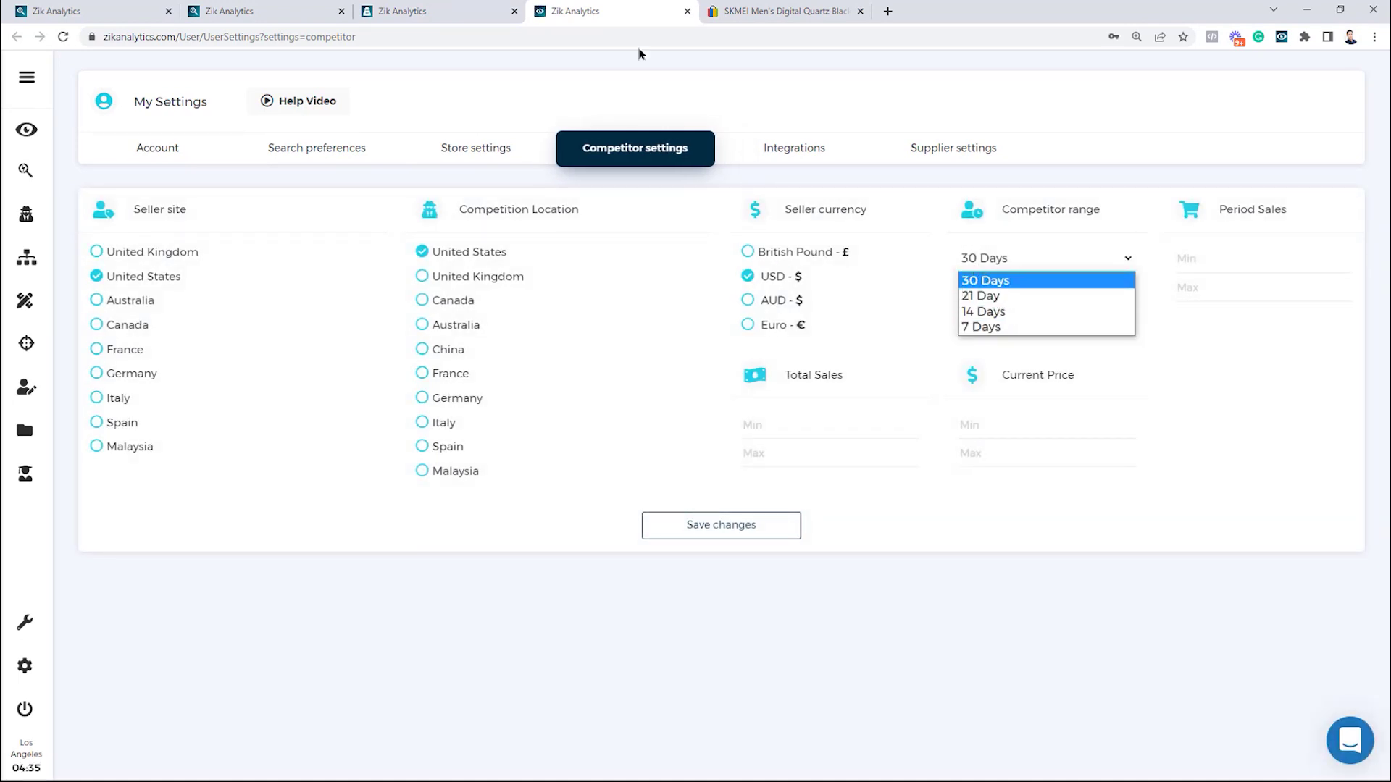
pyautogui.click(687, 11)
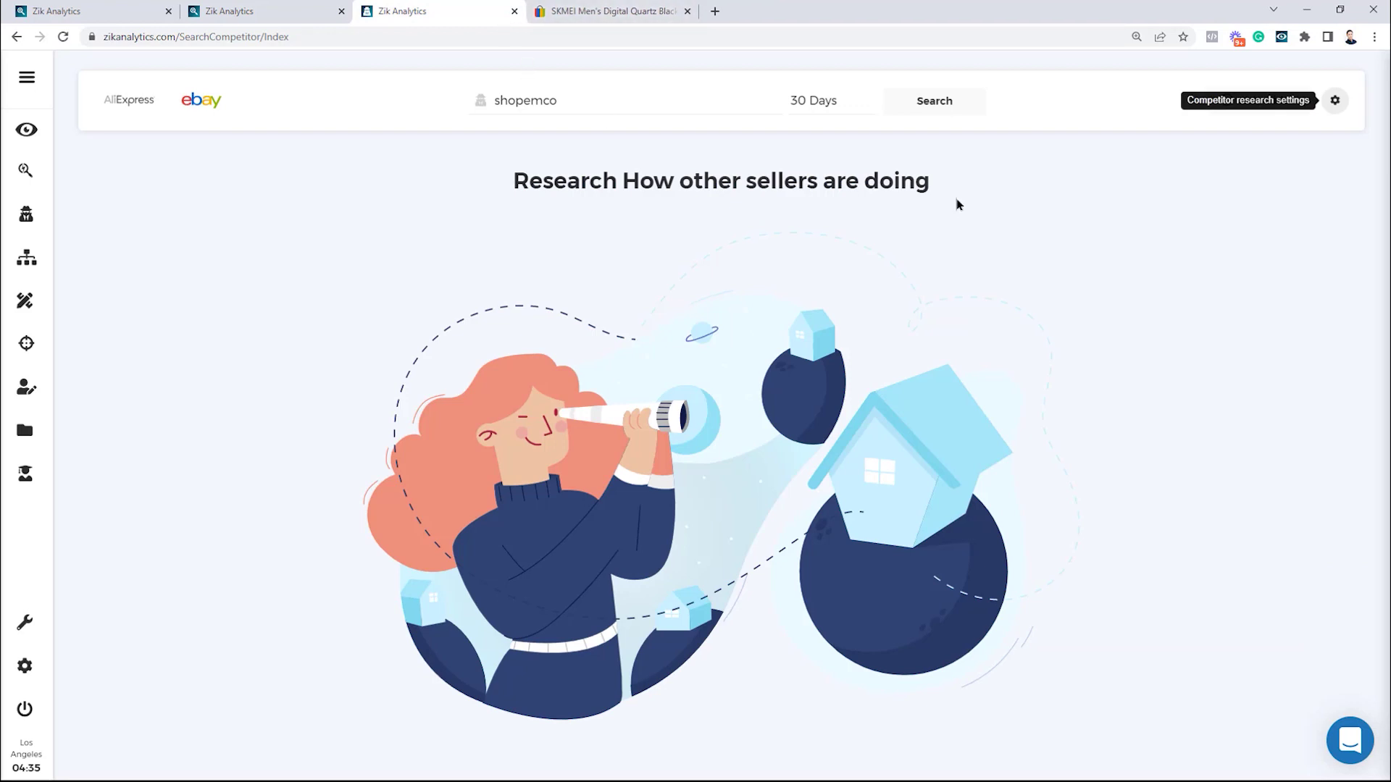
# Run the 30 Days competitor scan for shopemco and review its feedback score, successful listings, sold items and sale earnings
pyautogui.click(896, 109)
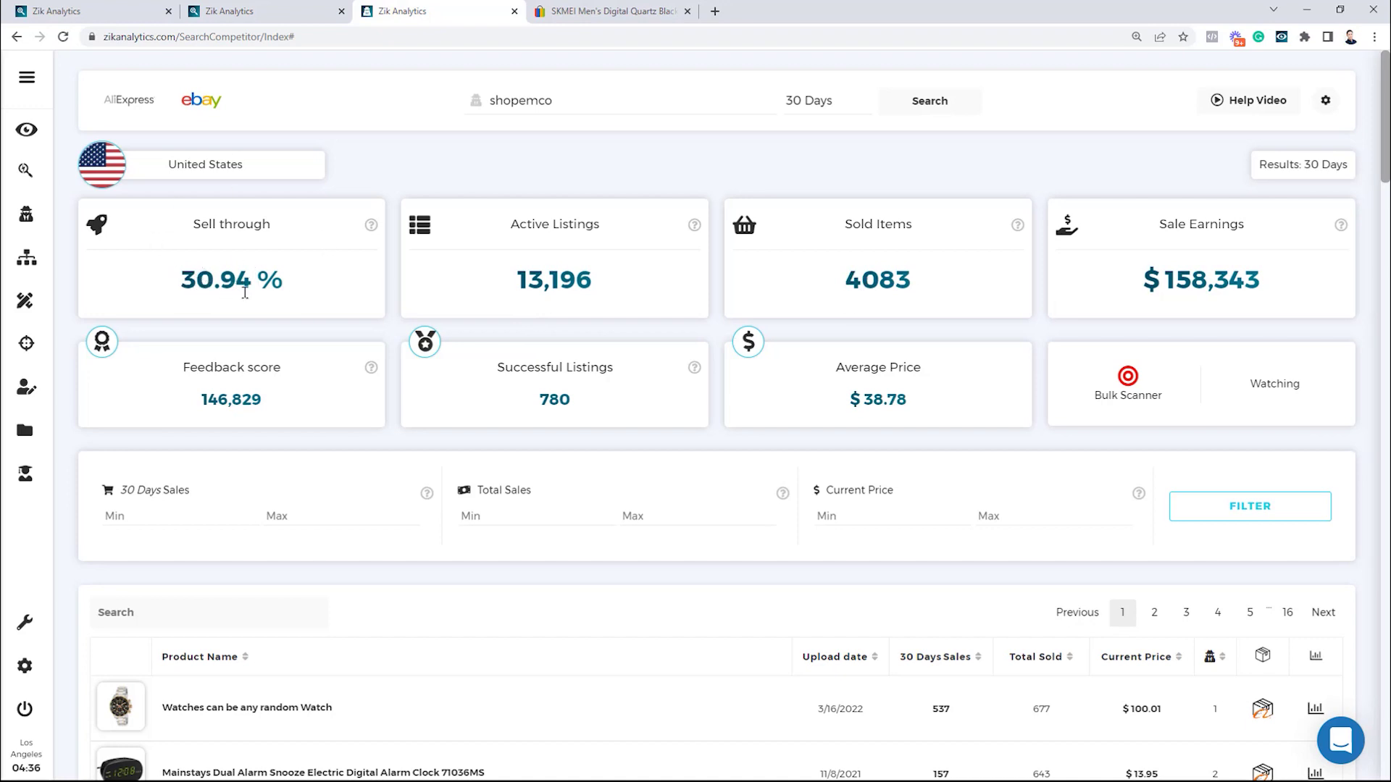
pyautogui.moveTo(193, 402); pyautogui.dragTo(307, 413)
pyautogui.click(426, 433)
pyautogui.moveTo(516, 409); pyautogui.dragTo(588, 410)
pyautogui.click(713, 435)
pyautogui.moveTo(836, 284); pyautogui.dragTo(1085, 307)
pyautogui.click(972, 405)
pyautogui.moveTo(835, 284); pyautogui.dragTo(988, 287)
pyautogui.click(938, 405)
# Switch to the Watches Parts Accessories category research and start a competitor scan of its top seller, thesiliconvalley
pyautogui.click(243, 13)
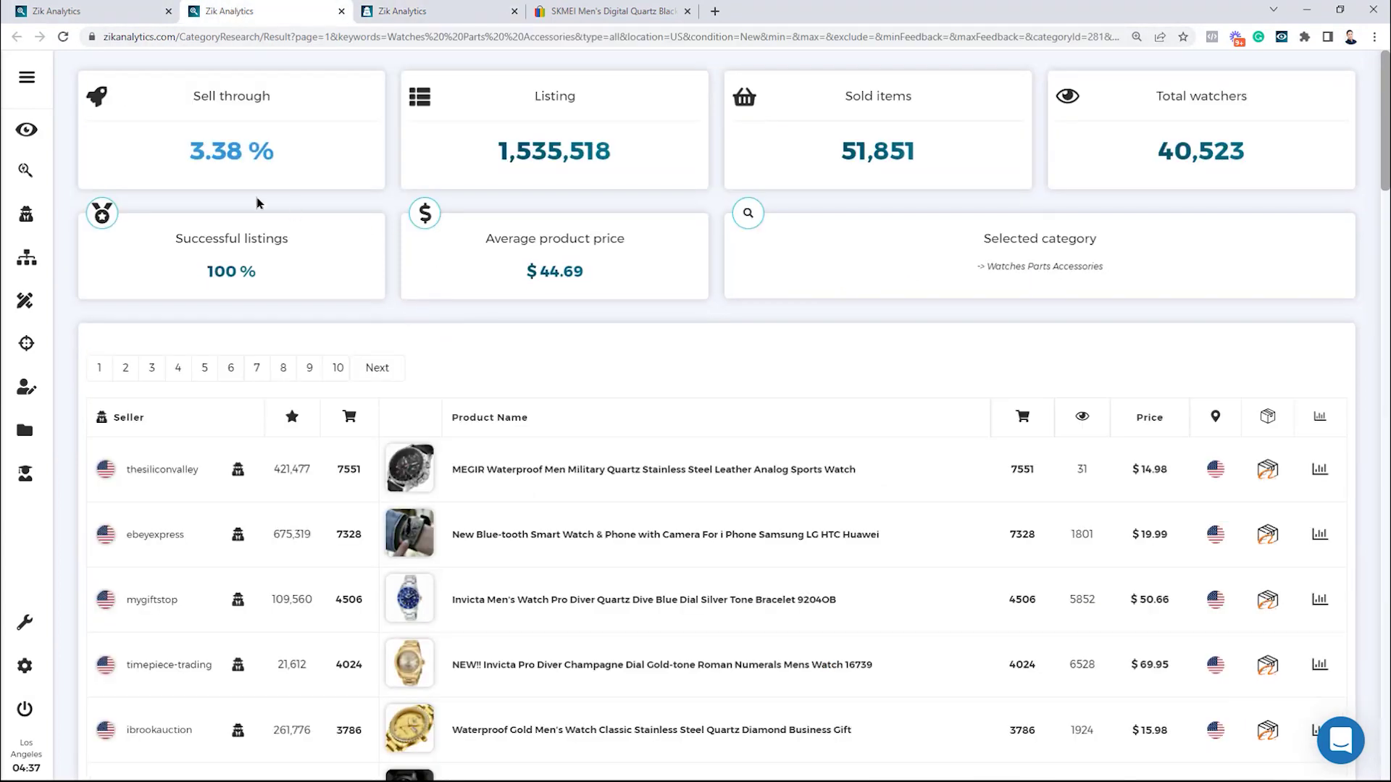
pyautogui.moveTo(983, 238); pyautogui.dragTo(1114, 239)
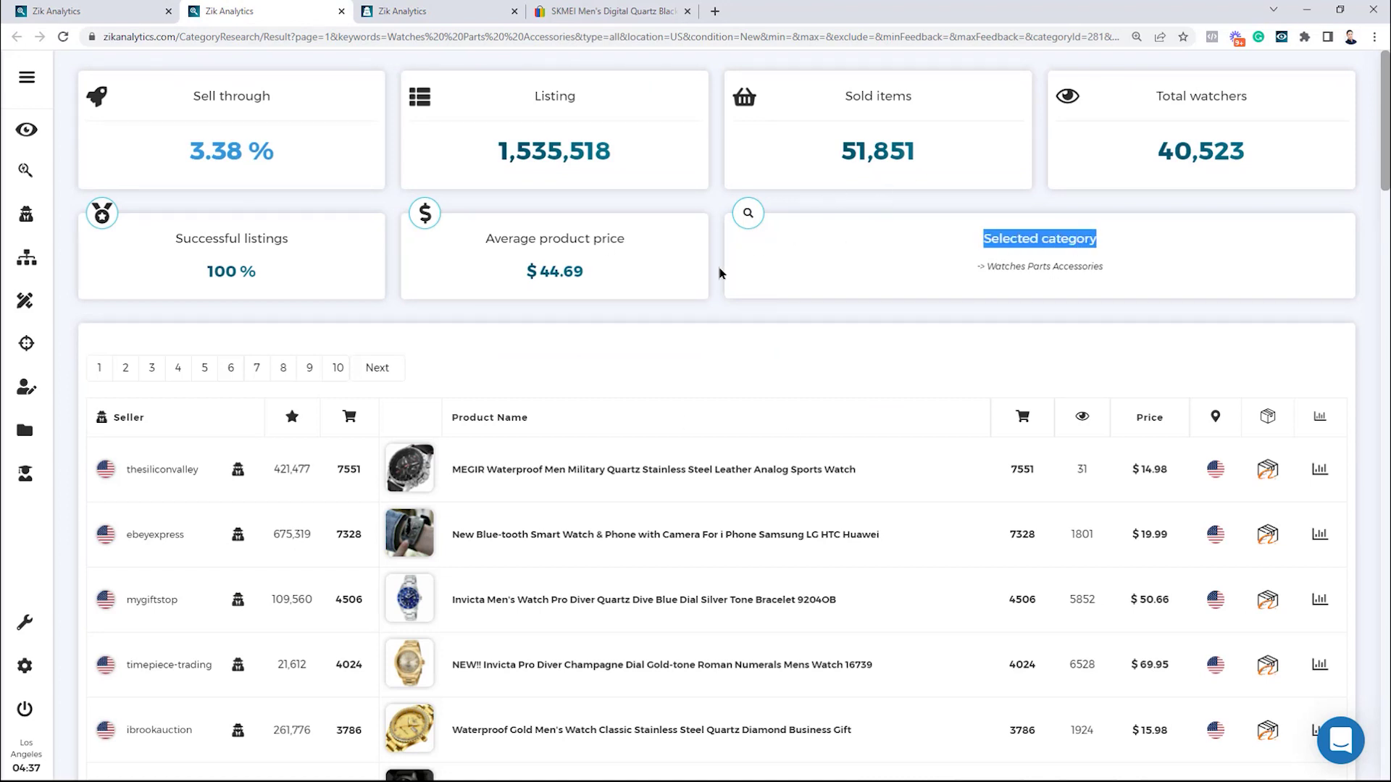
pyautogui.click(930, 313)
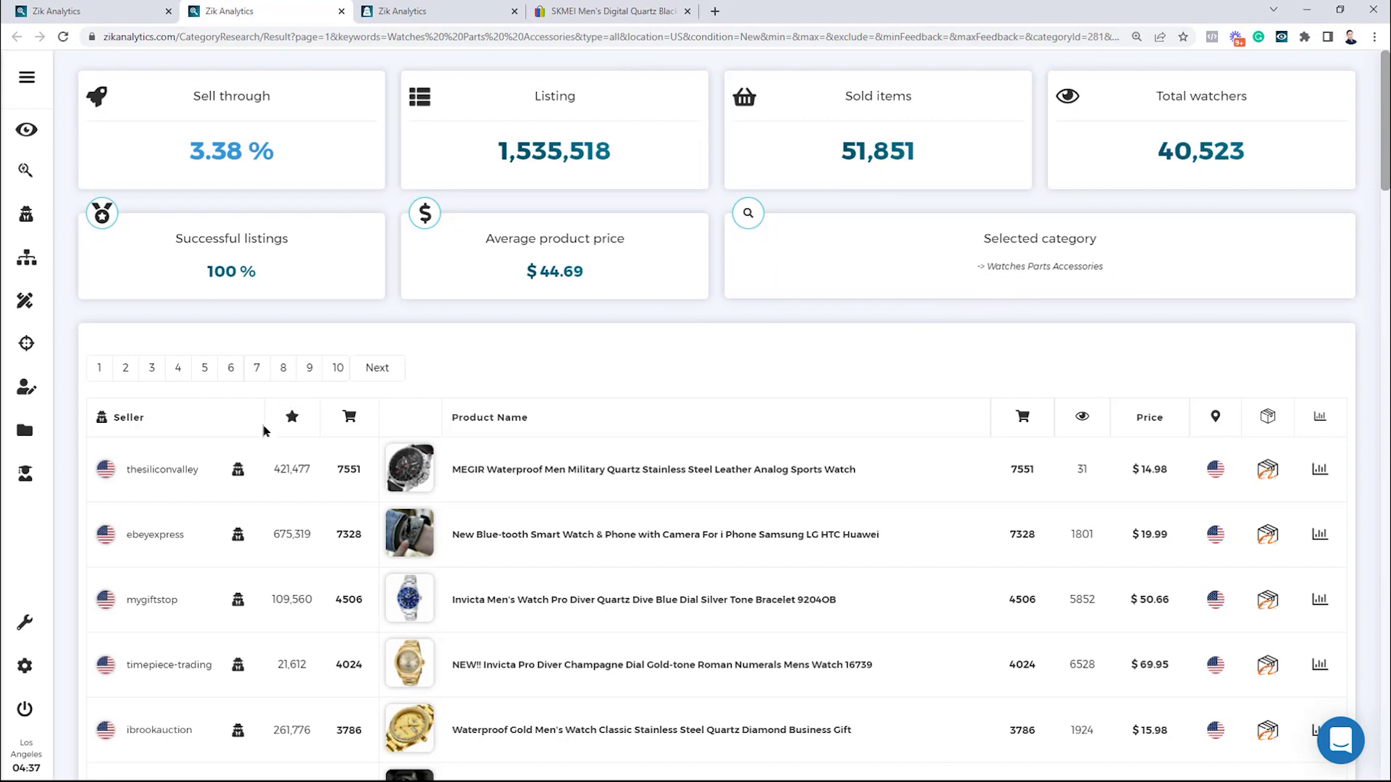
pyautogui.scroll(-2, 267, 430)
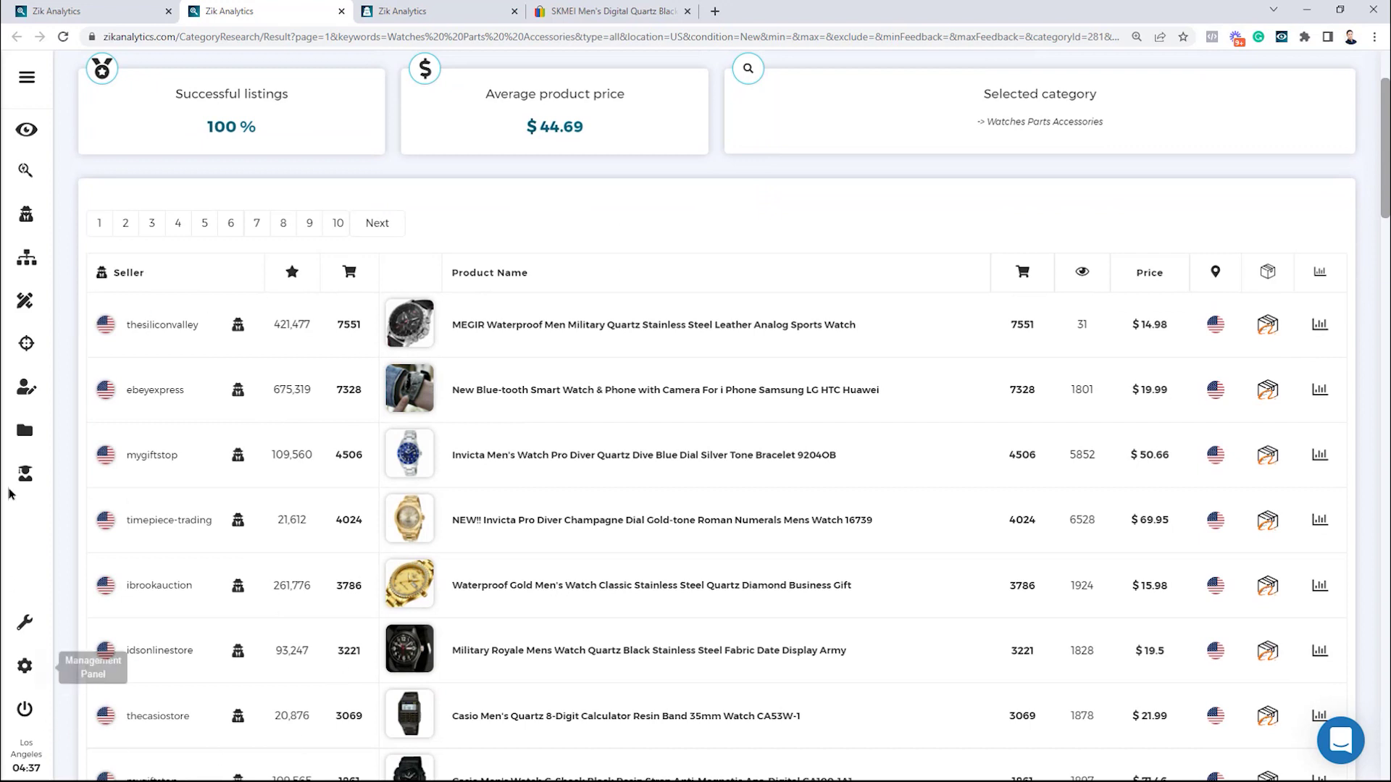
pyautogui.click(237, 328)
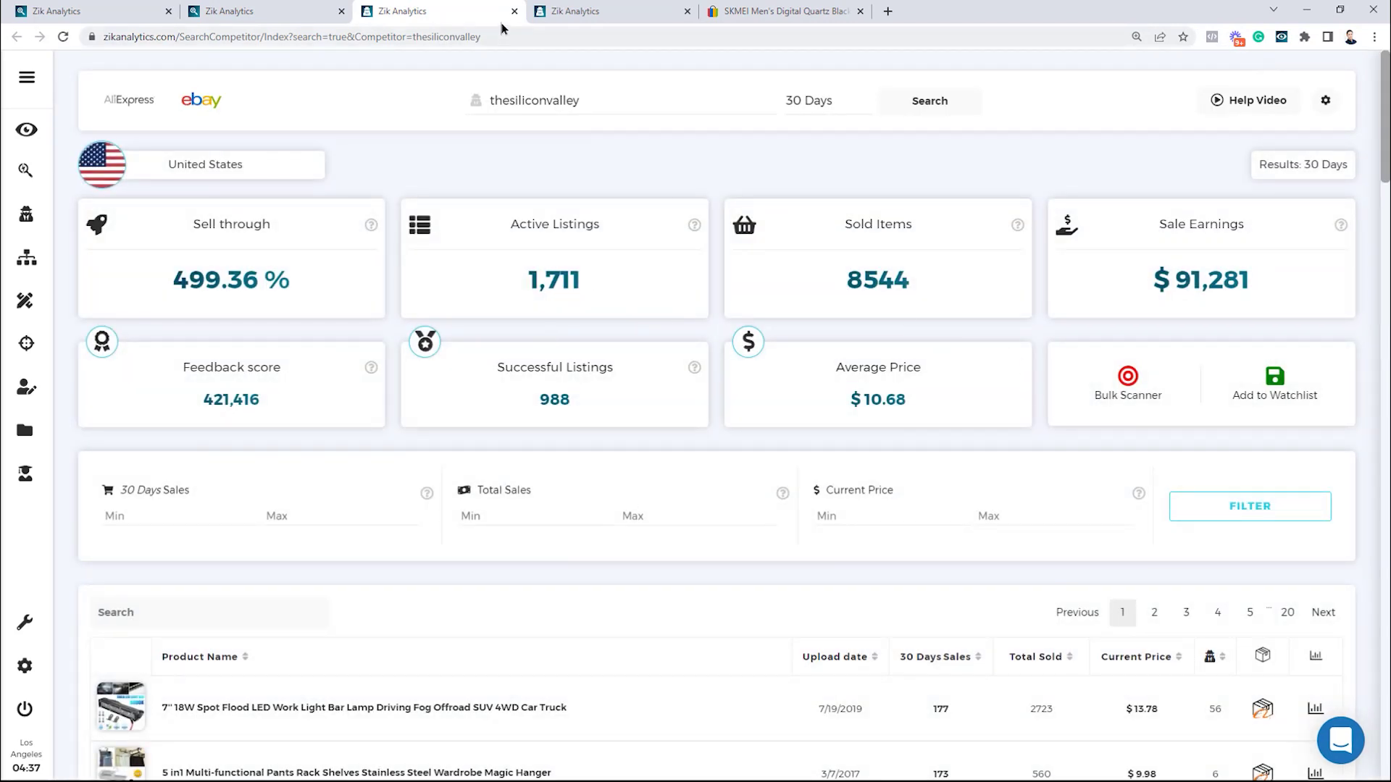
# Return to the "men watch" product research results and start a competitor scan of the seller mygiftstop
pyautogui.click(209, 14)
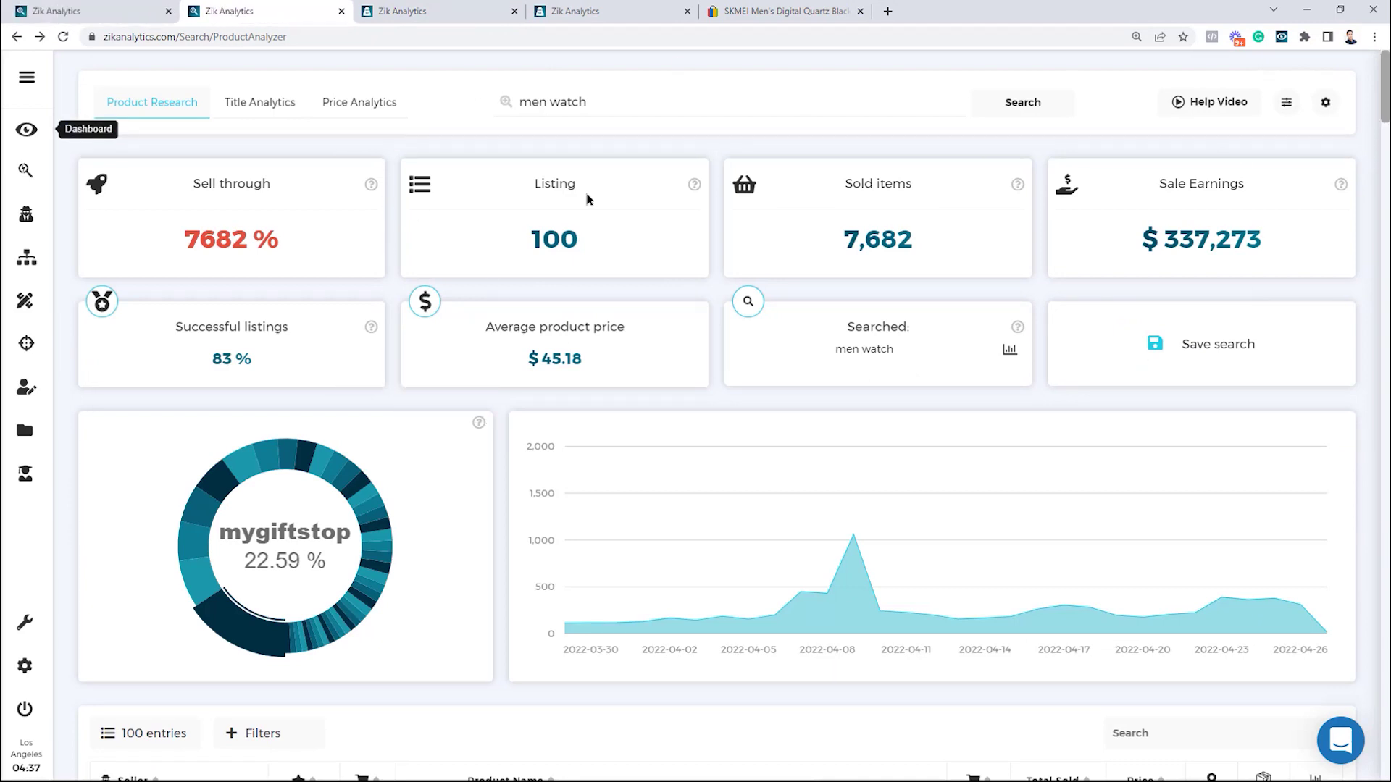
pyautogui.click(656, 102)
pyautogui.click(454, 138)
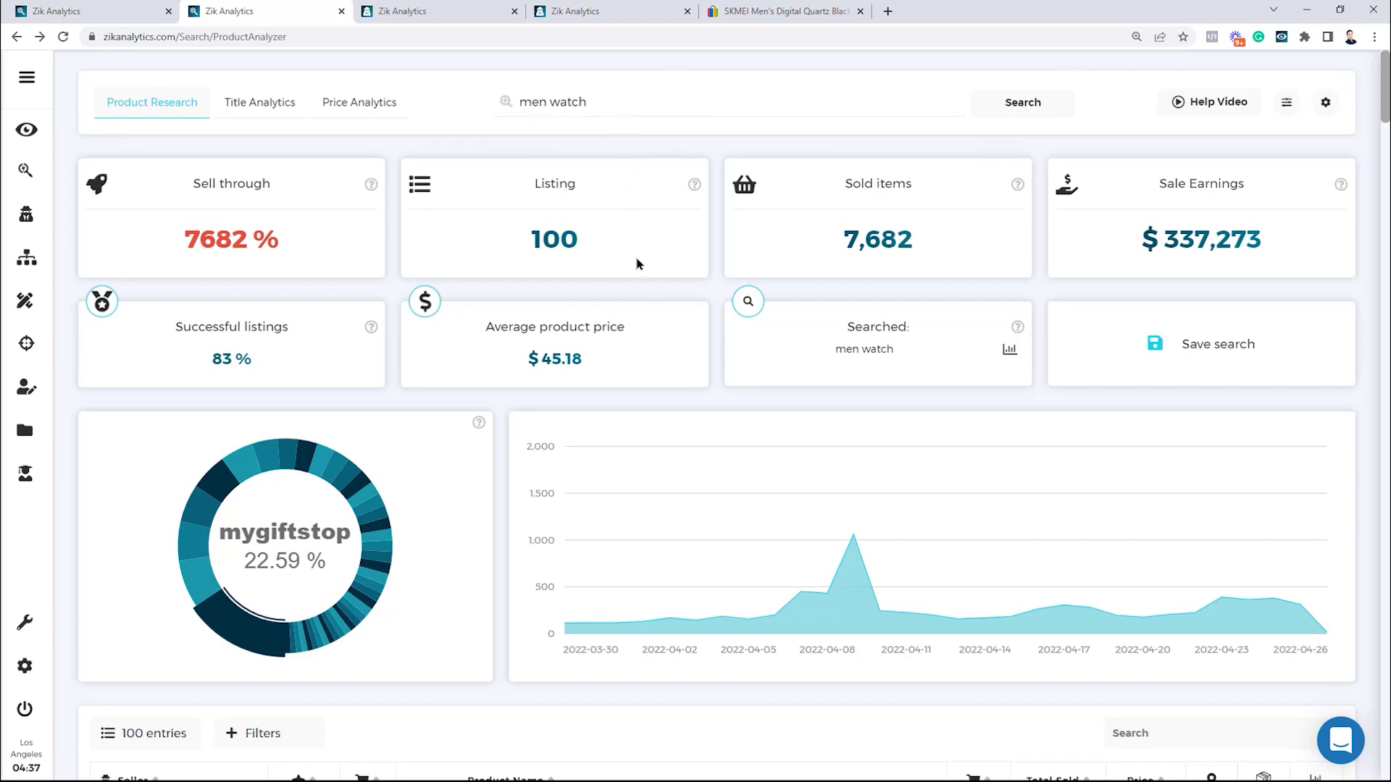
pyautogui.scroll(-1, 699, 351)
pyautogui.scroll(-8, 699, 351)
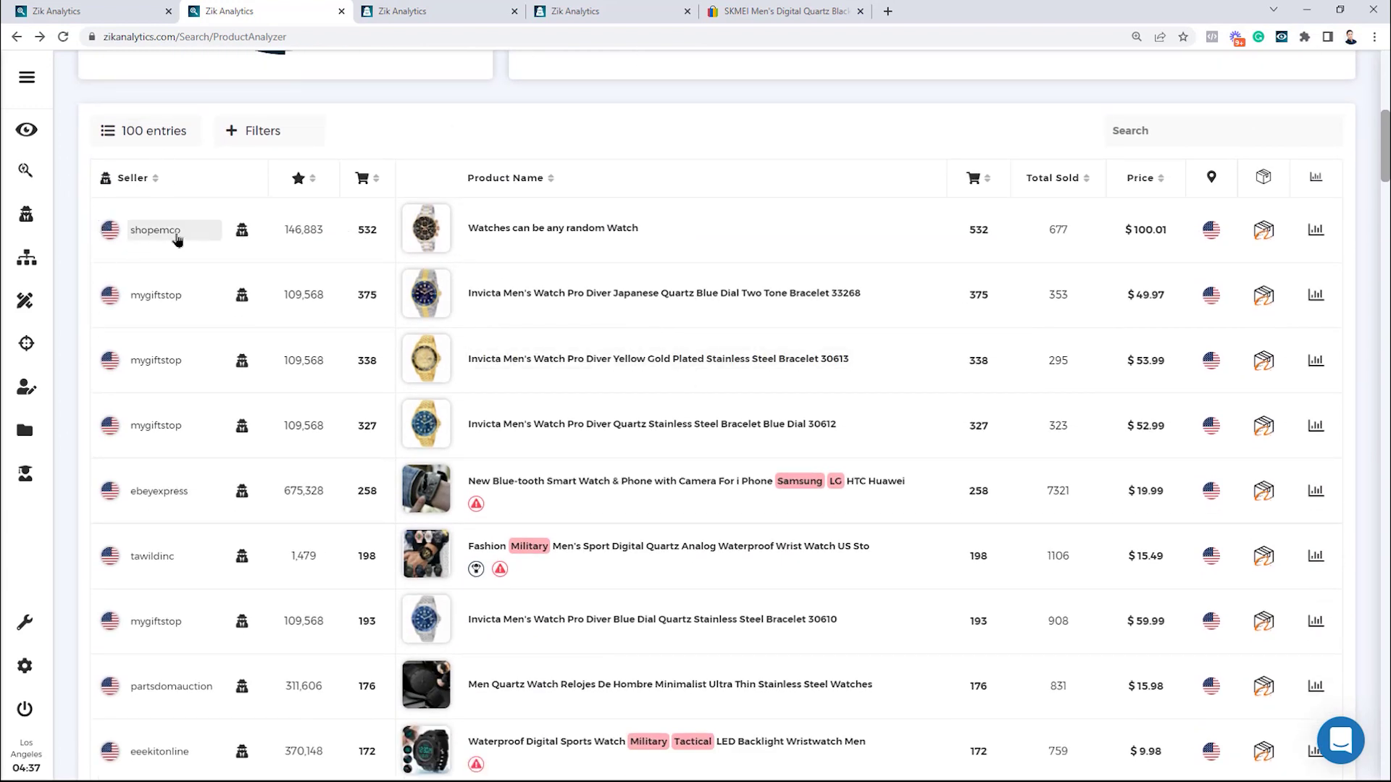
pyautogui.click(242, 295)
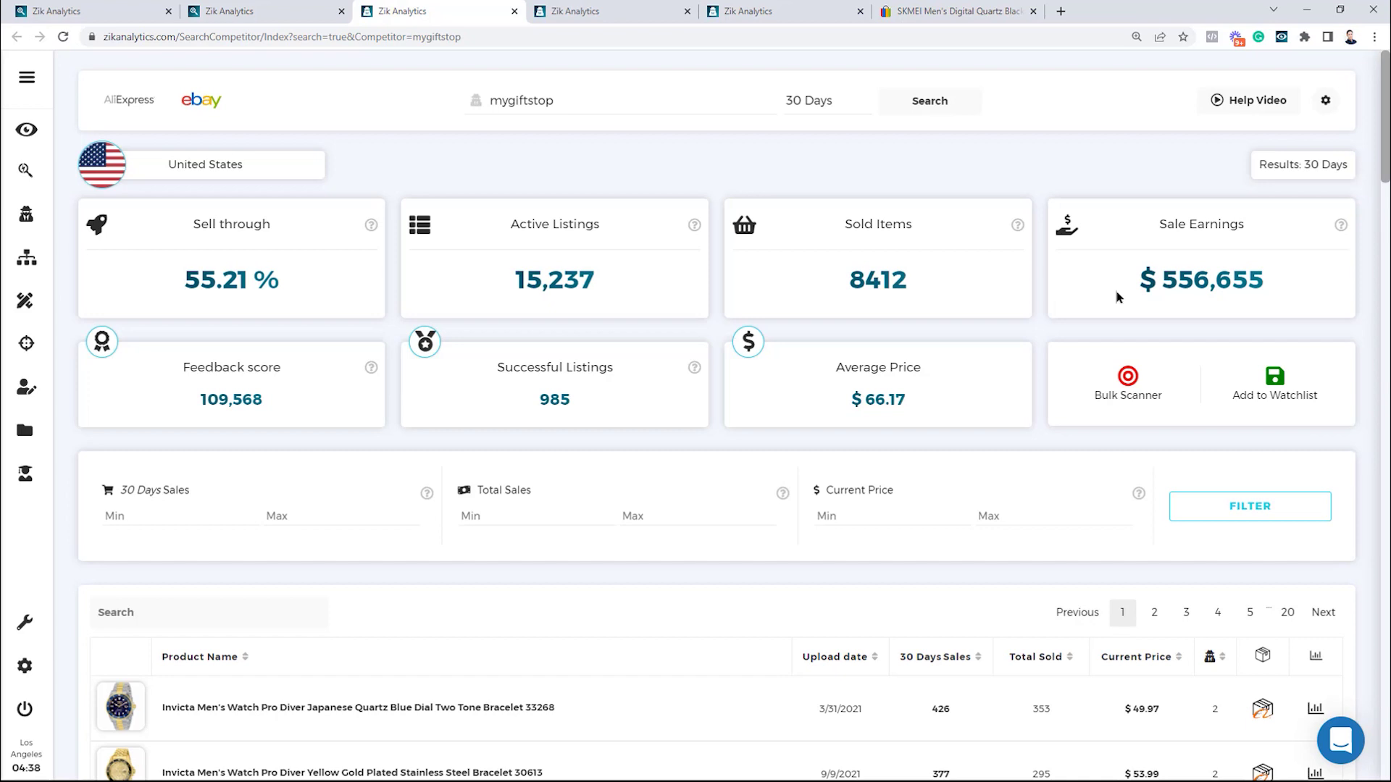
# Examine mygiftstop's sell-through rate and sale earnings for the 30 Days period
pyautogui.moveTo(1271, 289); pyautogui.dragTo(168, 277)
pyautogui.click(393, 284)
pyautogui.moveTo(181, 229); pyautogui.dragTo(292, 288)
pyautogui.click(301, 284)
pyautogui.moveTo(105, 299); pyautogui.dragTo(280, 290)
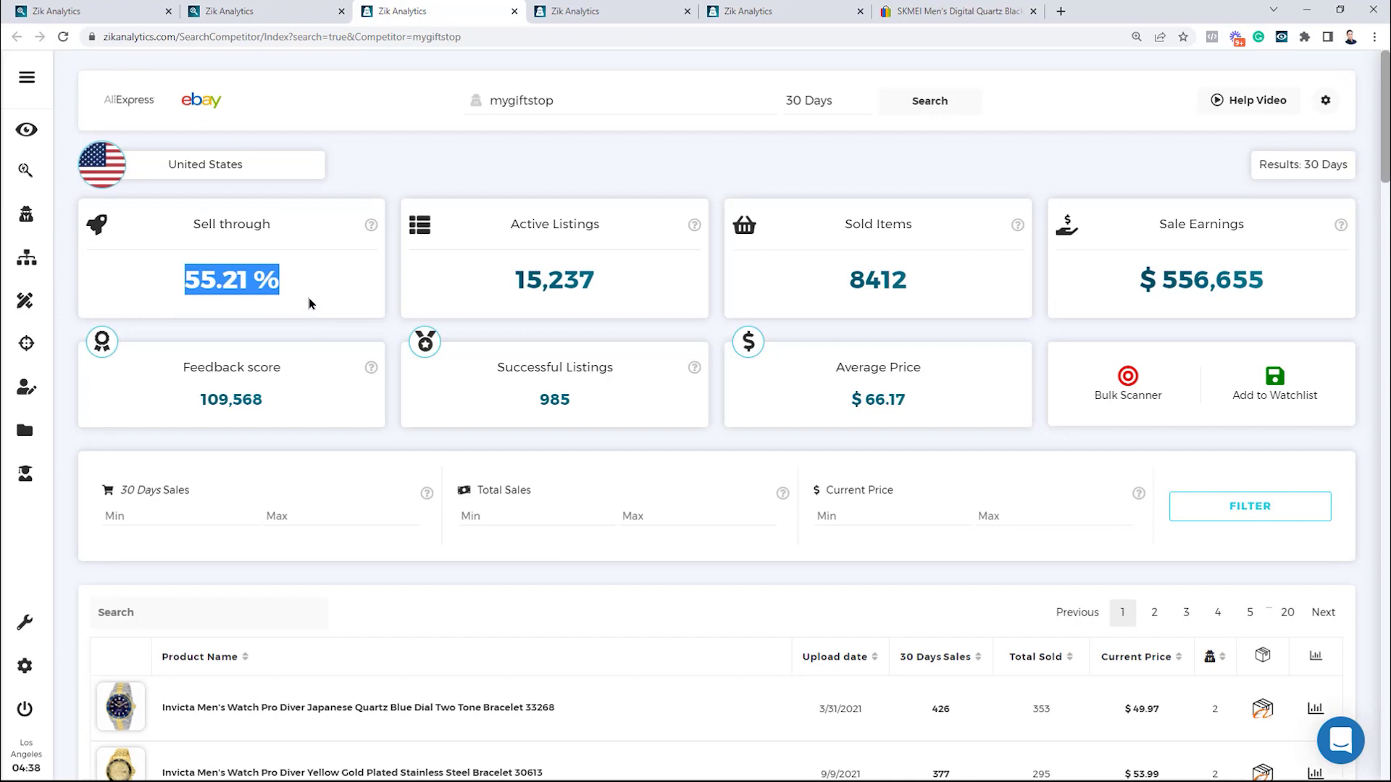
pyautogui.moveTo(1139, 280); pyautogui.dragTo(1268, 295)
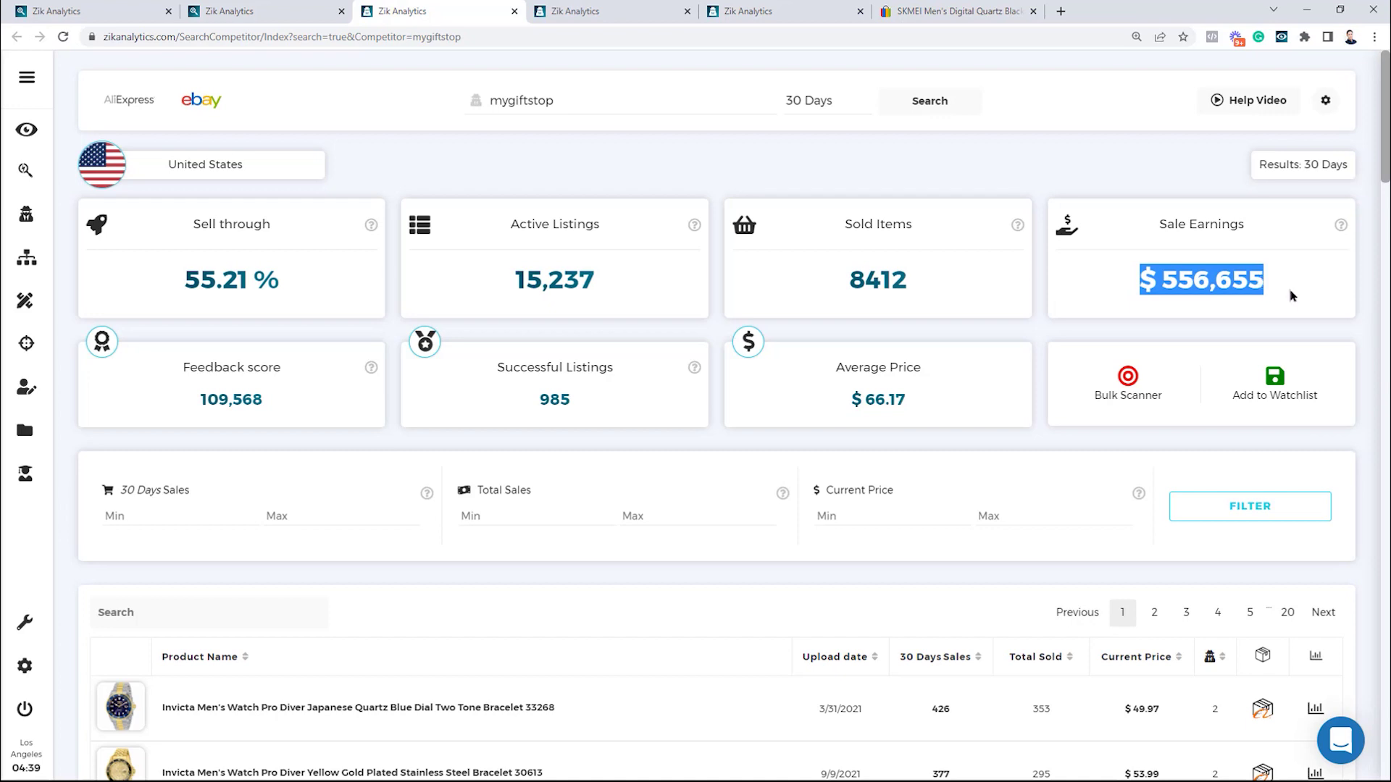
pyautogui.click(1240, 252)
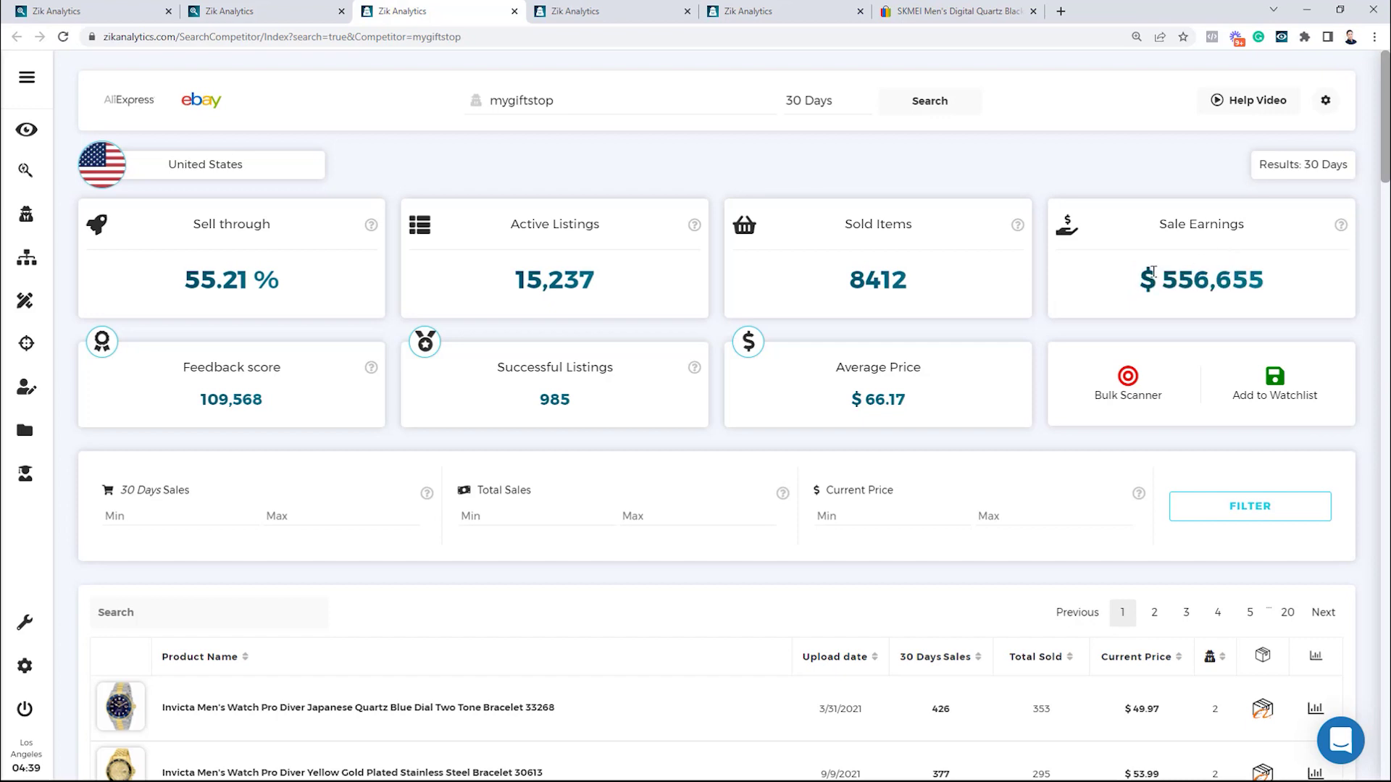
pyautogui.moveTo(1140, 281); pyautogui.dragTo(1245, 289)
pyautogui.click(1246, 289)
# Compare mygiftstop's sell-through rate with its number of active listings
pyautogui.moveTo(172, 279); pyautogui.dragTo(278, 276)
pyautogui.moveTo(505, 289); pyautogui.dragTo(549, 278)
pyautogui.click(483, 280)
pyautogui.doubleClick(532, 282)
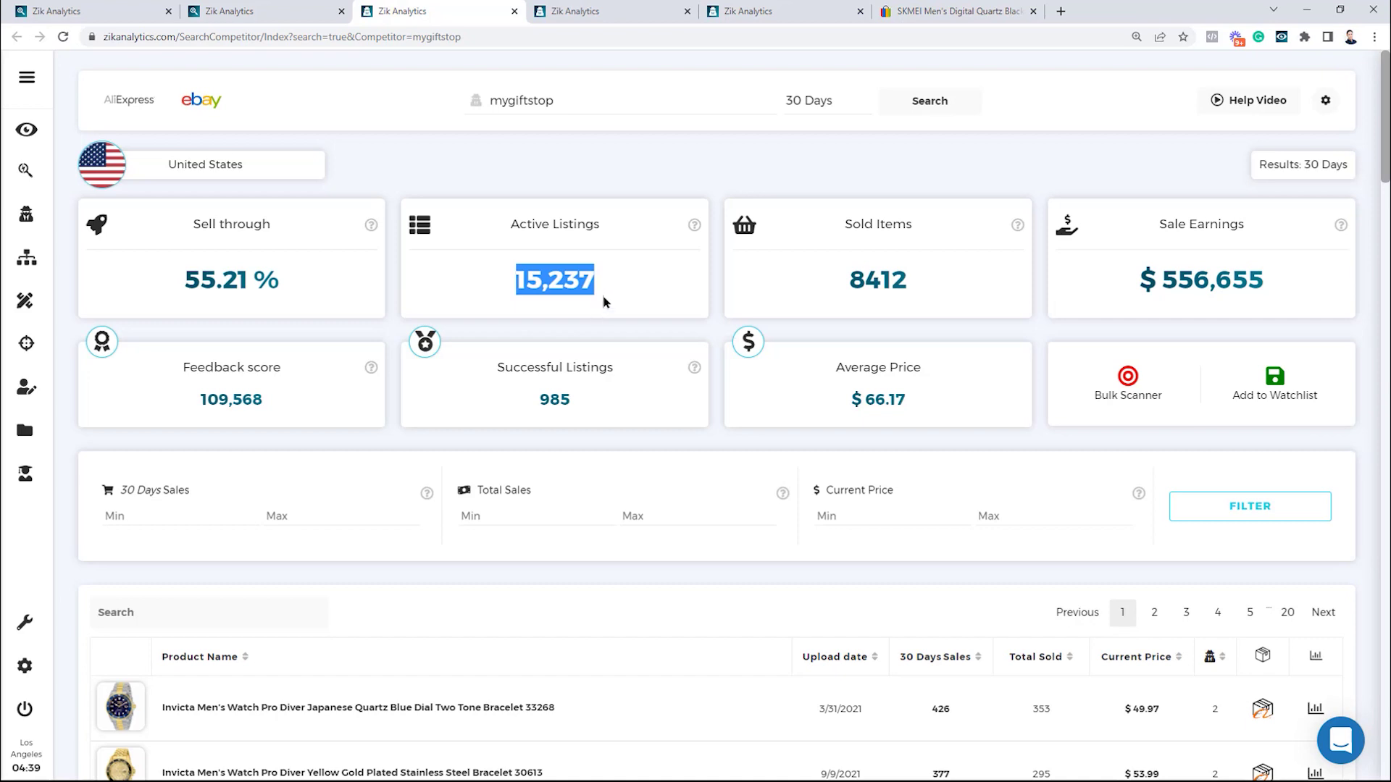
pyautogui.moveTo(146, 283); pyautogui.dragTo(288, 290)
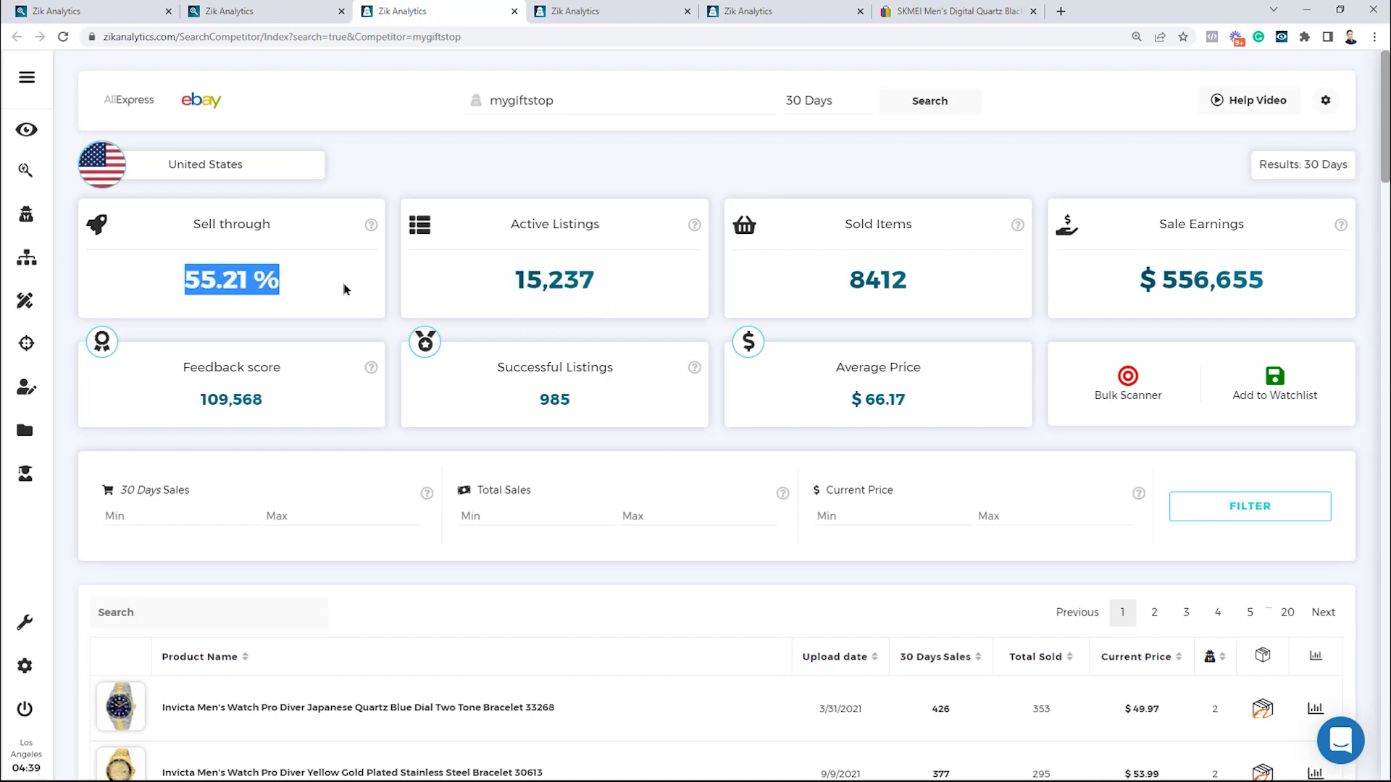
pyautogui.moveTo(514, 281); pyautogui.dragTo(580, 283)
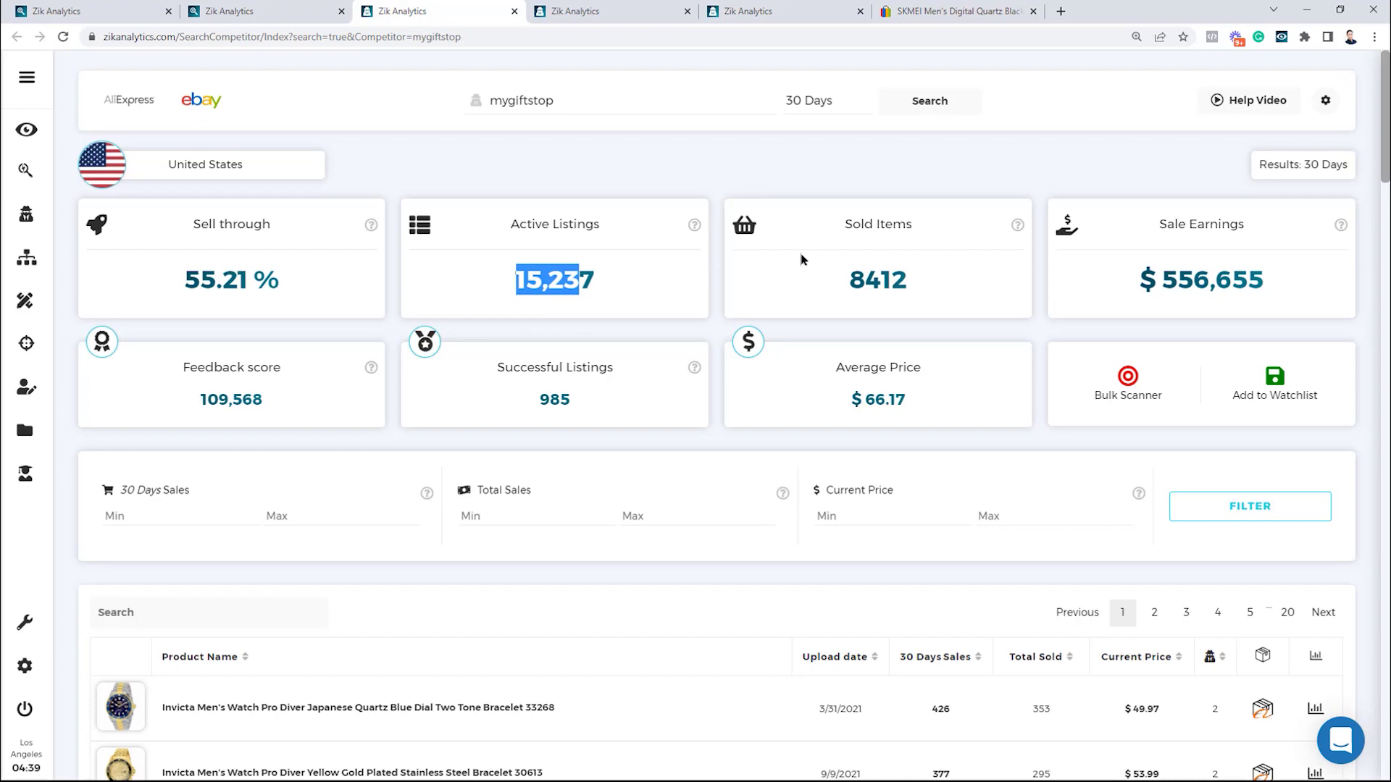
pyautogui.click(823, 274)
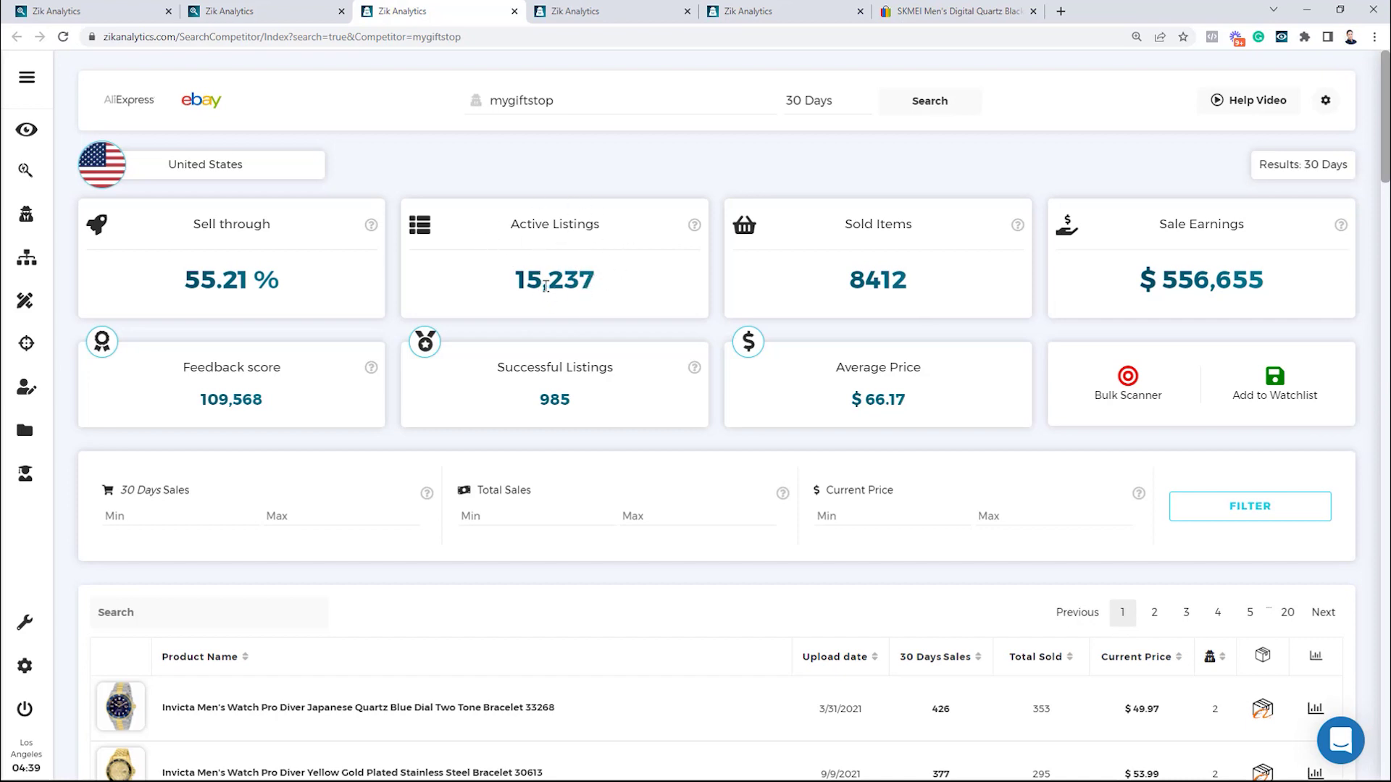
# Compare mygiftstop's successful listings with its active listings, and check its feedback score
pyautogui.moveTo(486, 370); pyautogui.dragTo(615, 407)
pyautogui.click(597, 409)
pyautogui.moveTo(512, 284); pyautogui.dragTo(631, 284)
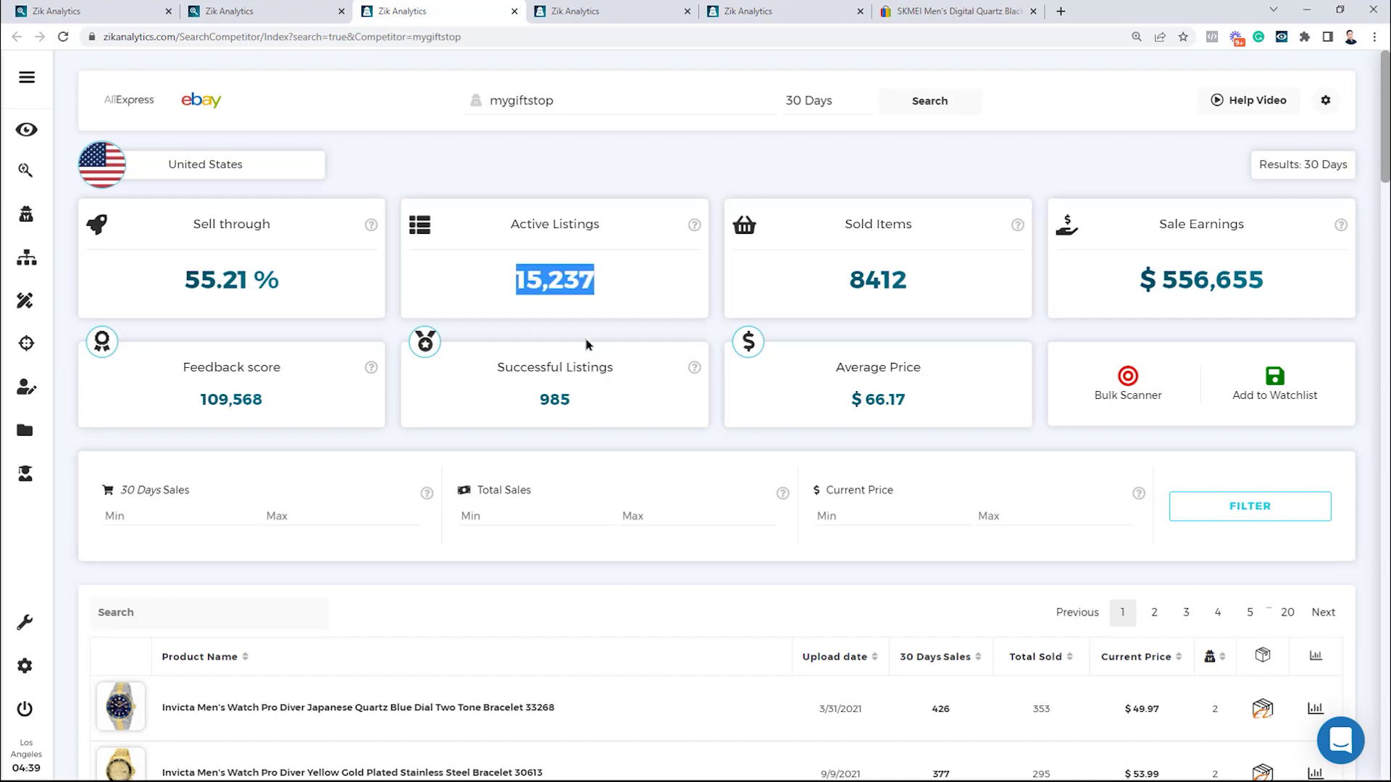
pyautogui.click(589, 397)
pyautogui.doubleClick(250, 395)
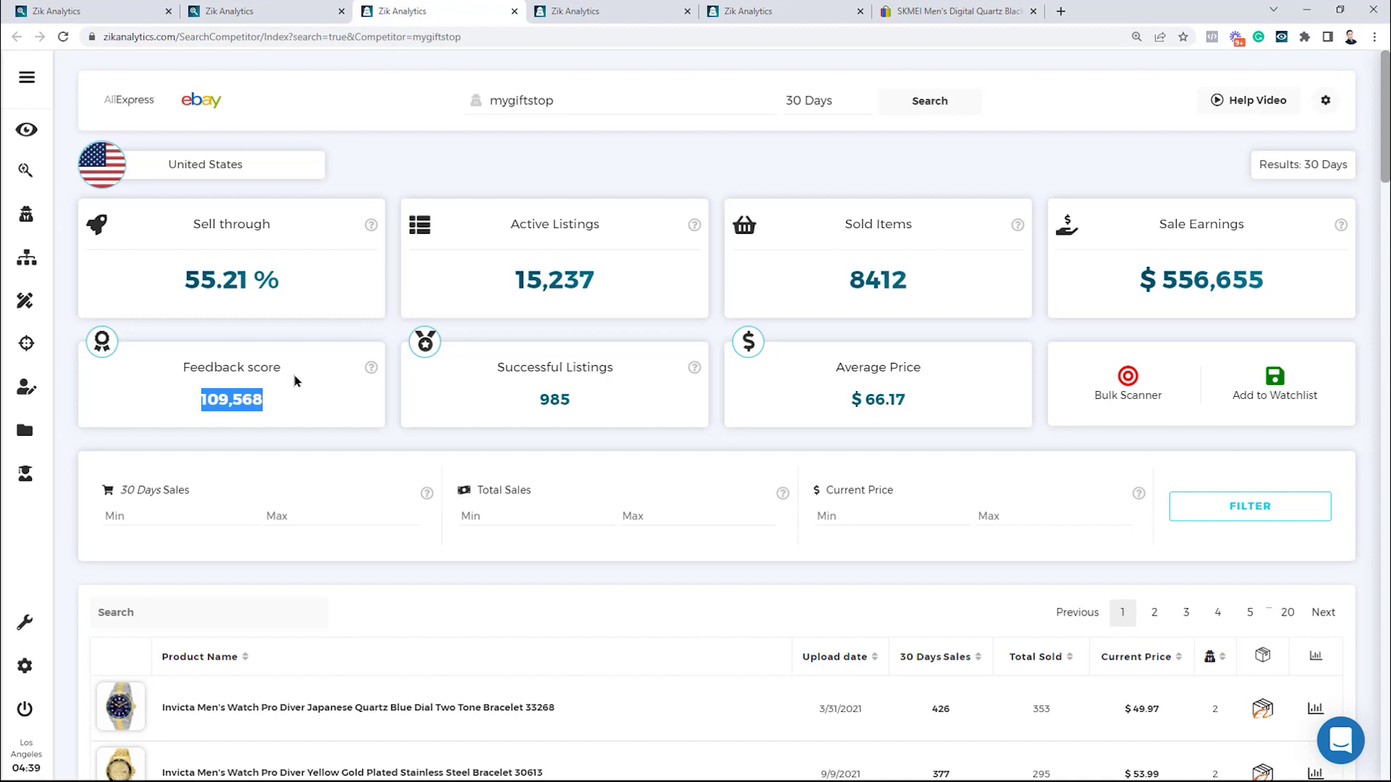
# Examine mygiftstop's average price against its sale earnings, and bring its best-selling products list into view
pyautogui.moveTo(845, 392); pyautogui.dragTo(917, 407)
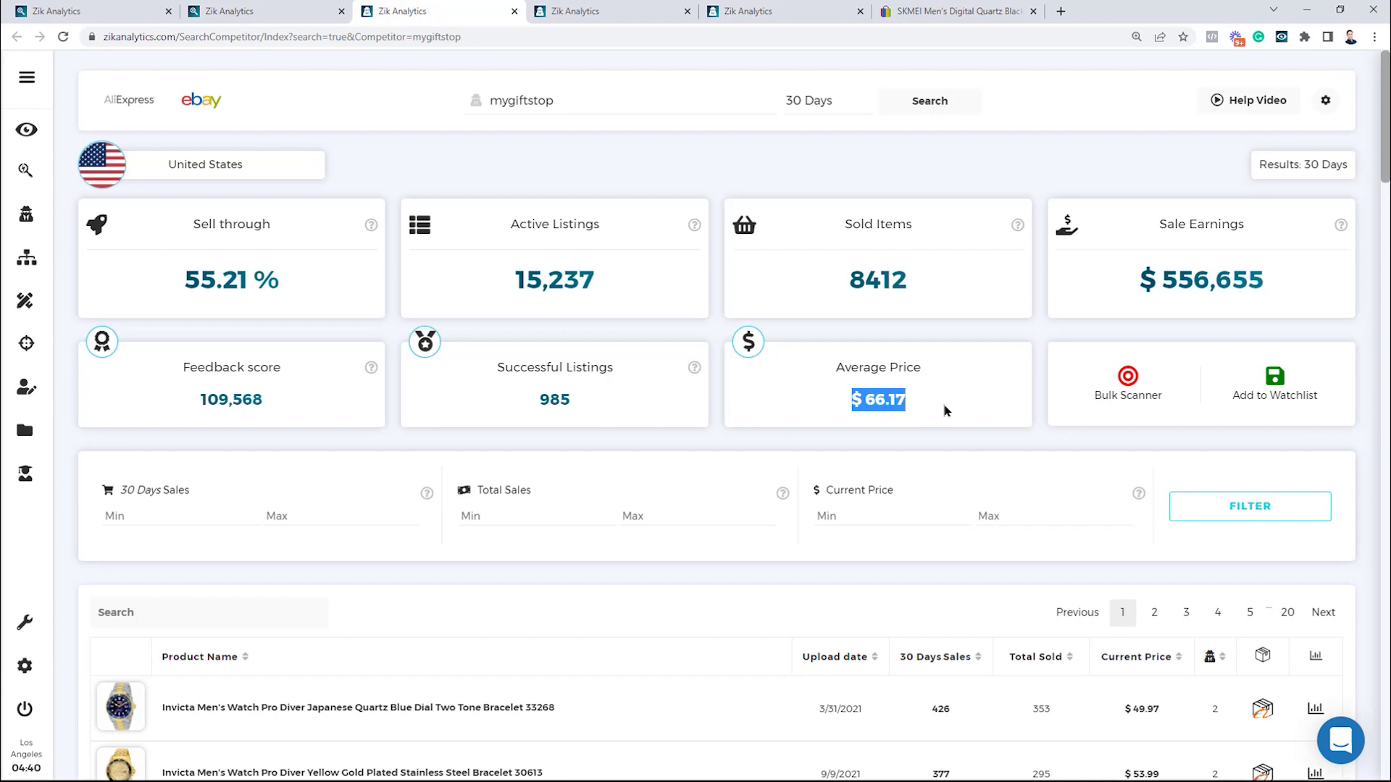
pyautogui.click(949, 410)
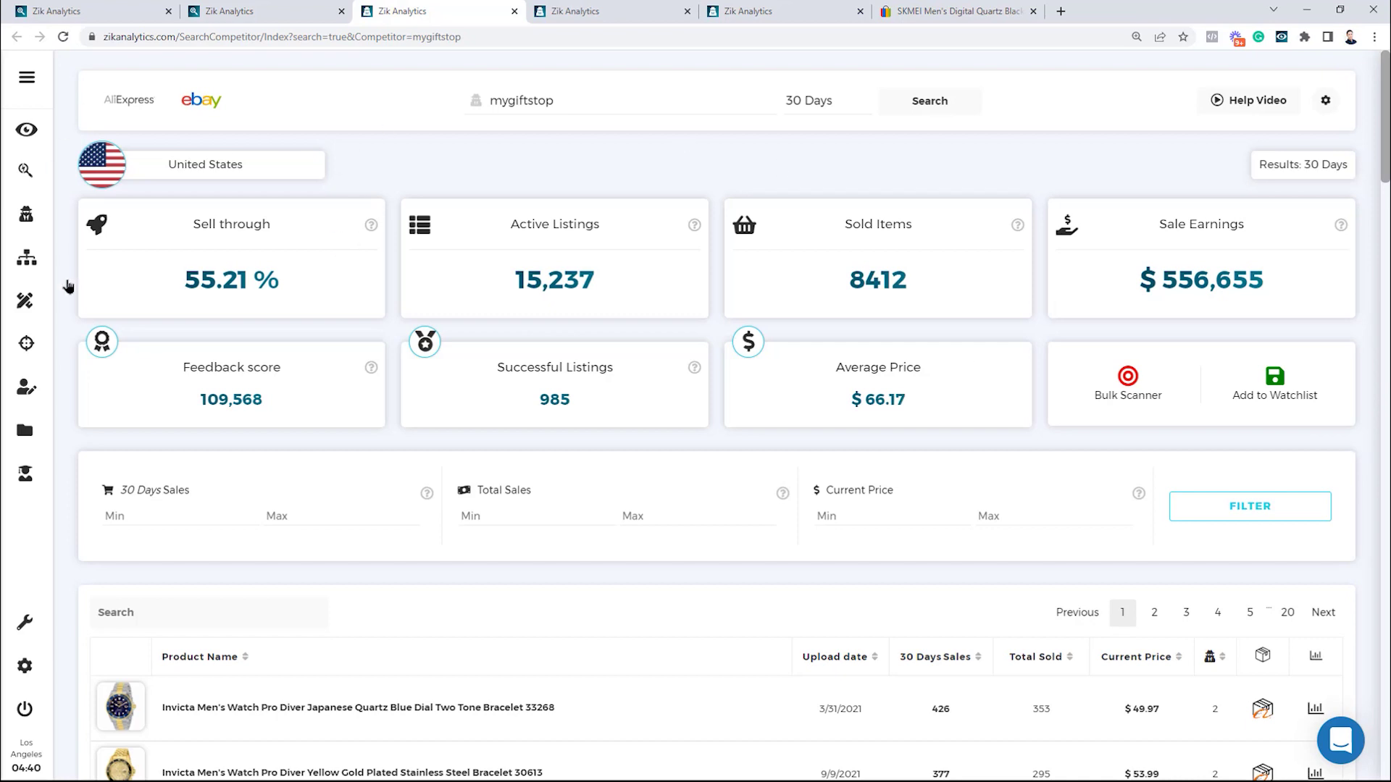
pyautogui.rightClick(628, 53)
pyautogui.click(913, 352)
pyautogui.moveTo(814, 371); pyautogui.dragTo(910, 371)
pyautogui.moveTo(848, 418); pyautogui.dragTo(935, 411)
pyautogui.click(935, 416)
pyautogui.moveTo(1157, 282); pyautogui.dragTo(1294, 294)
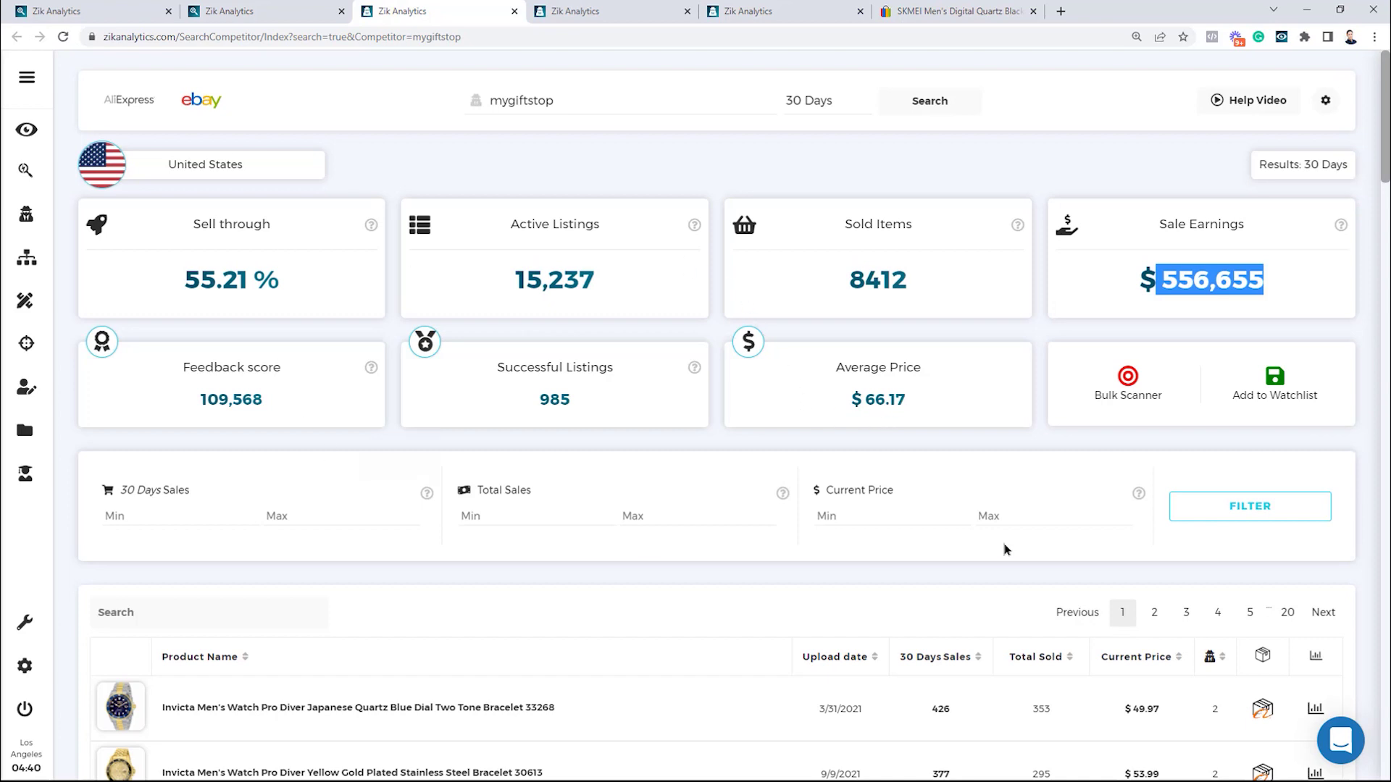
pyautogui.click(1040, 310)
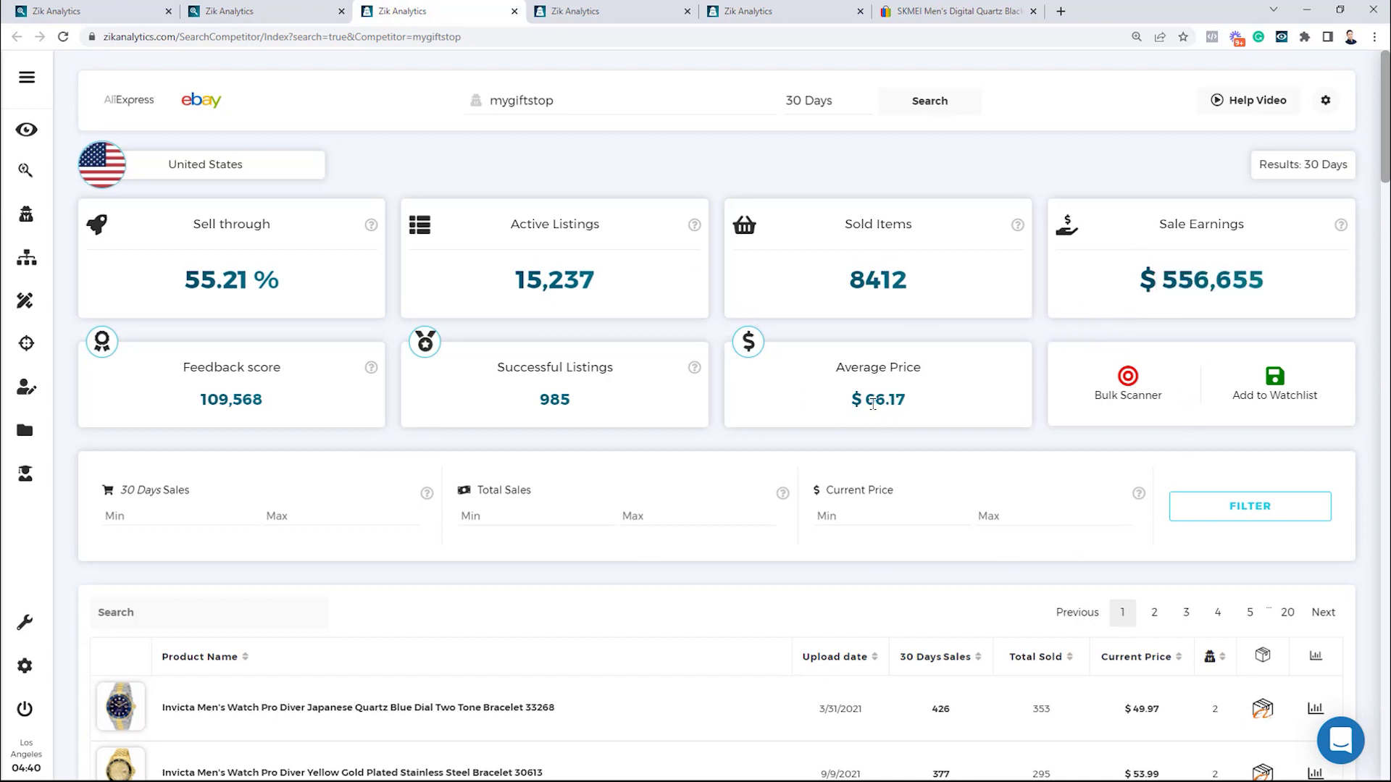
pyautogui.scroll(-1, 761, 290)
pyautogui.scroll(-3, 751, 314)
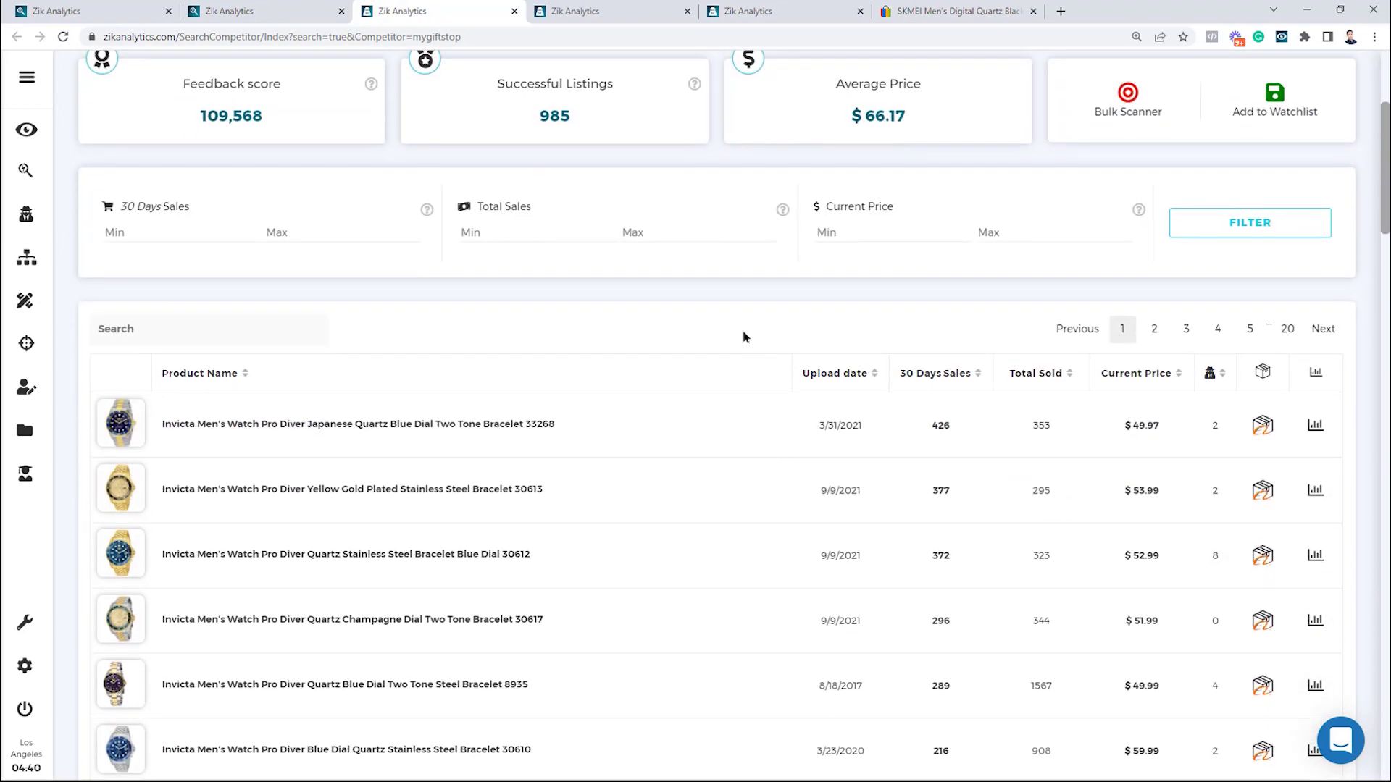
# Check mygiftstop's average price in the store's summary figures
pyautogui.scroll(-4, 744, 337)
pyautogui.scroll(7, 744, 336)
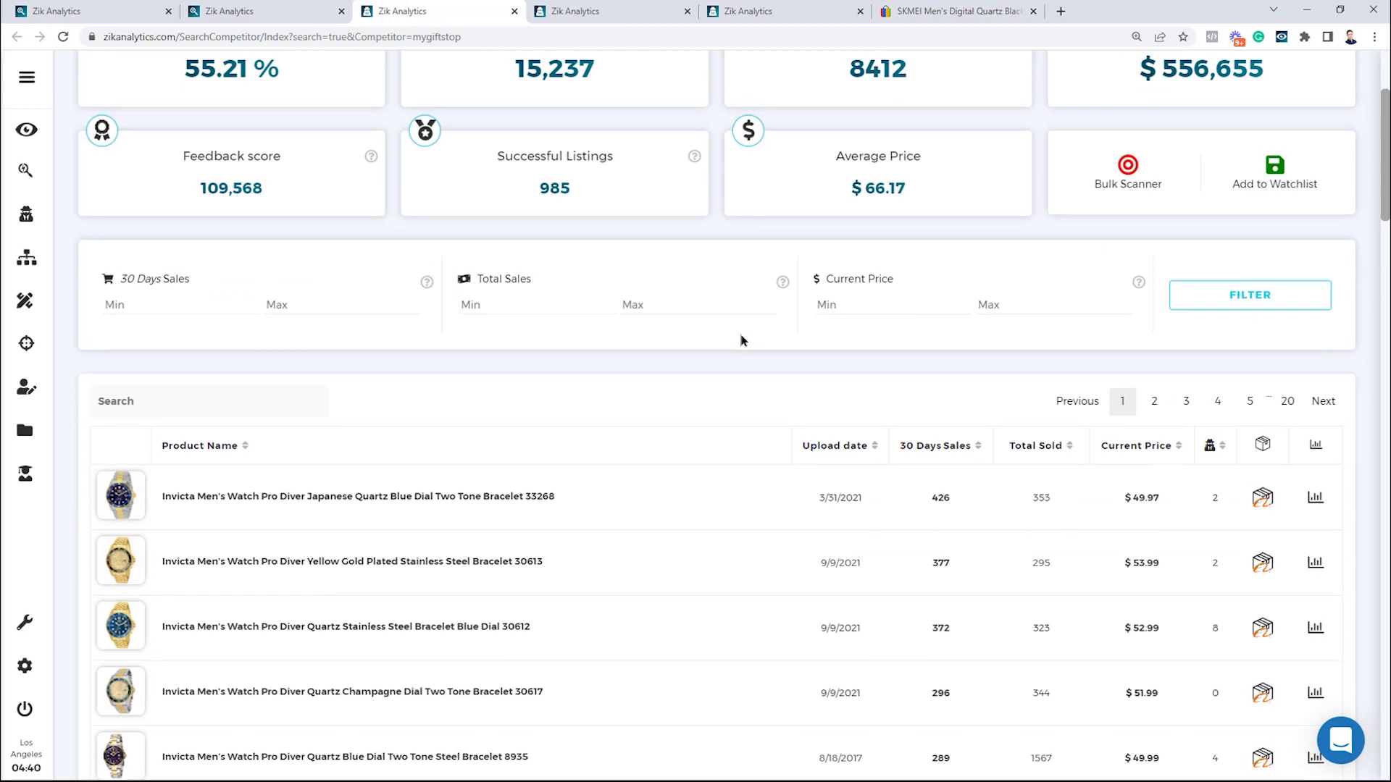
pyautogui.moveTo(844, 338); pyautogui.dragTo(917, 347)
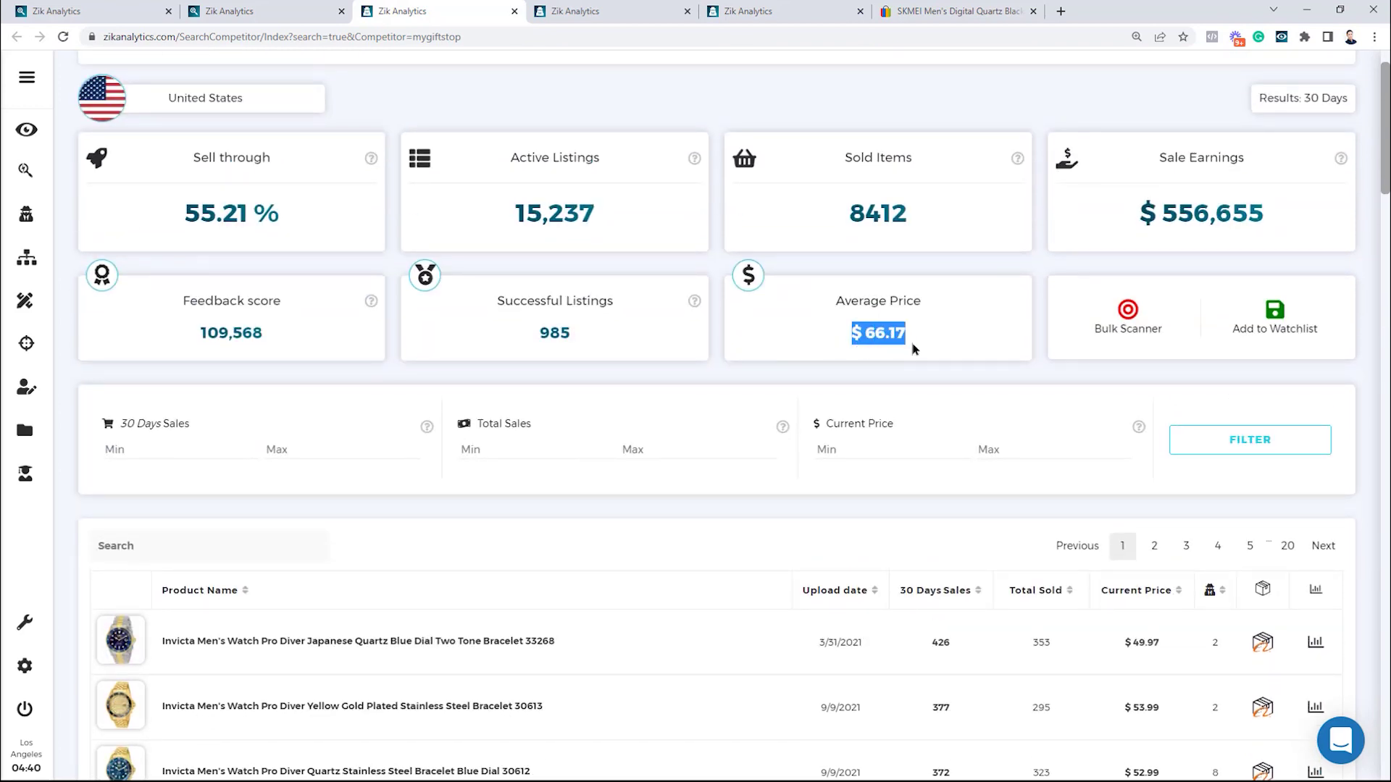
pyautogui.click(901, 339)
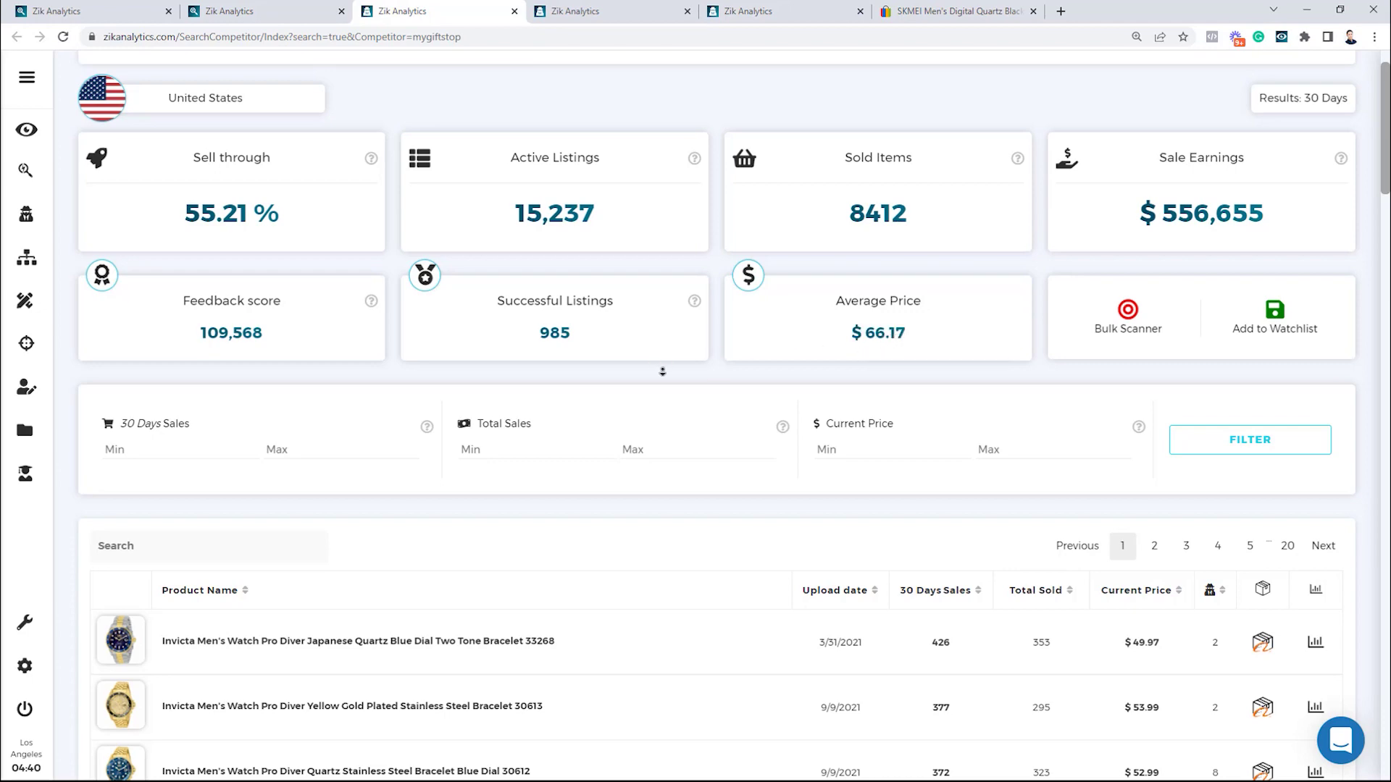
# Browse the first page of mygiftstop's best-selling products to see which brands and product types dominate
pyautogui.scroll(-6, 660, 390)
pyautogui.scroll(-5, 646, 390)
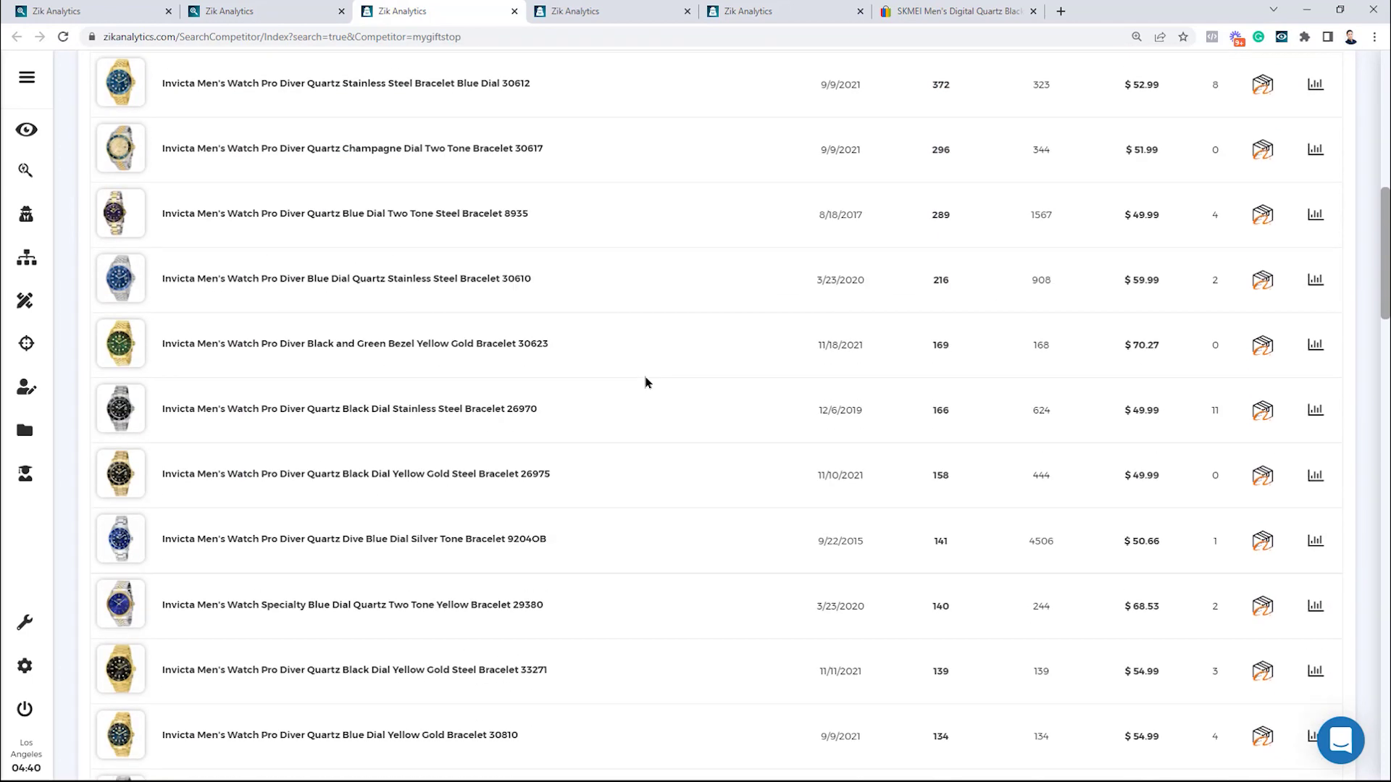
pyautogui.scroll(-1, 689, 265)
pyautogui.scroll(-6, 681, 270)
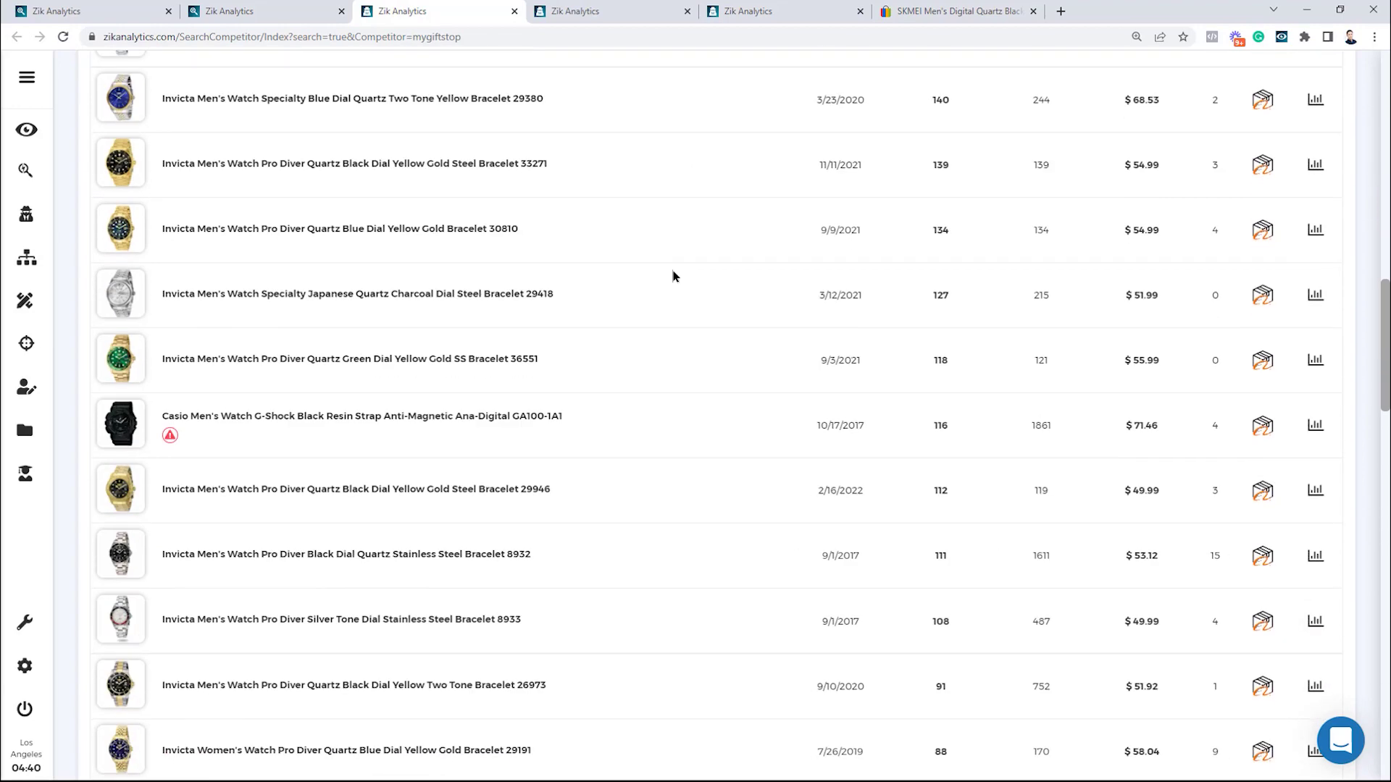
pyautogui.moveTo(129, 543)
pyautogui.scroll(-5, 459, 658)
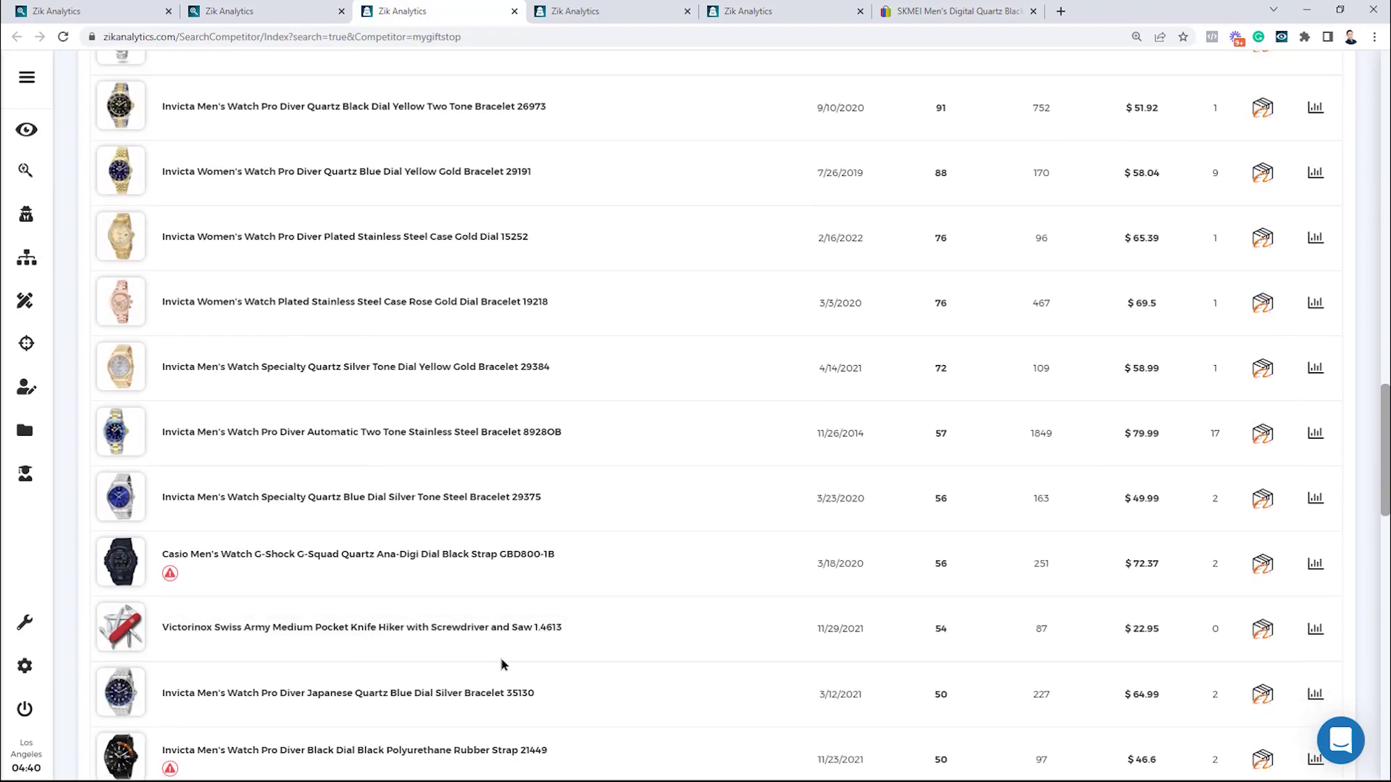
pyautogui.scroll(6, 601, 562)
pyautogui.scroll(6, 605, 574)
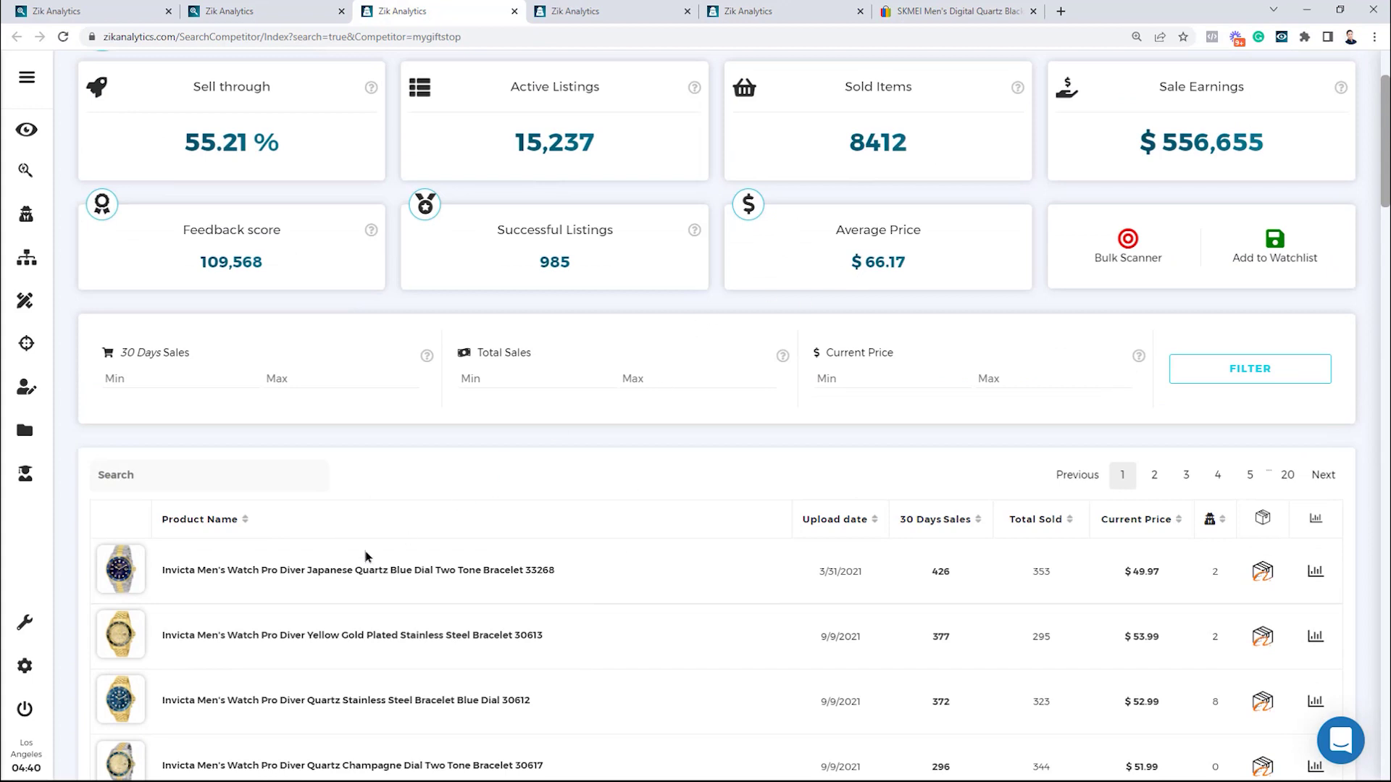
pyautogui.scroll(-1, 222, 590)
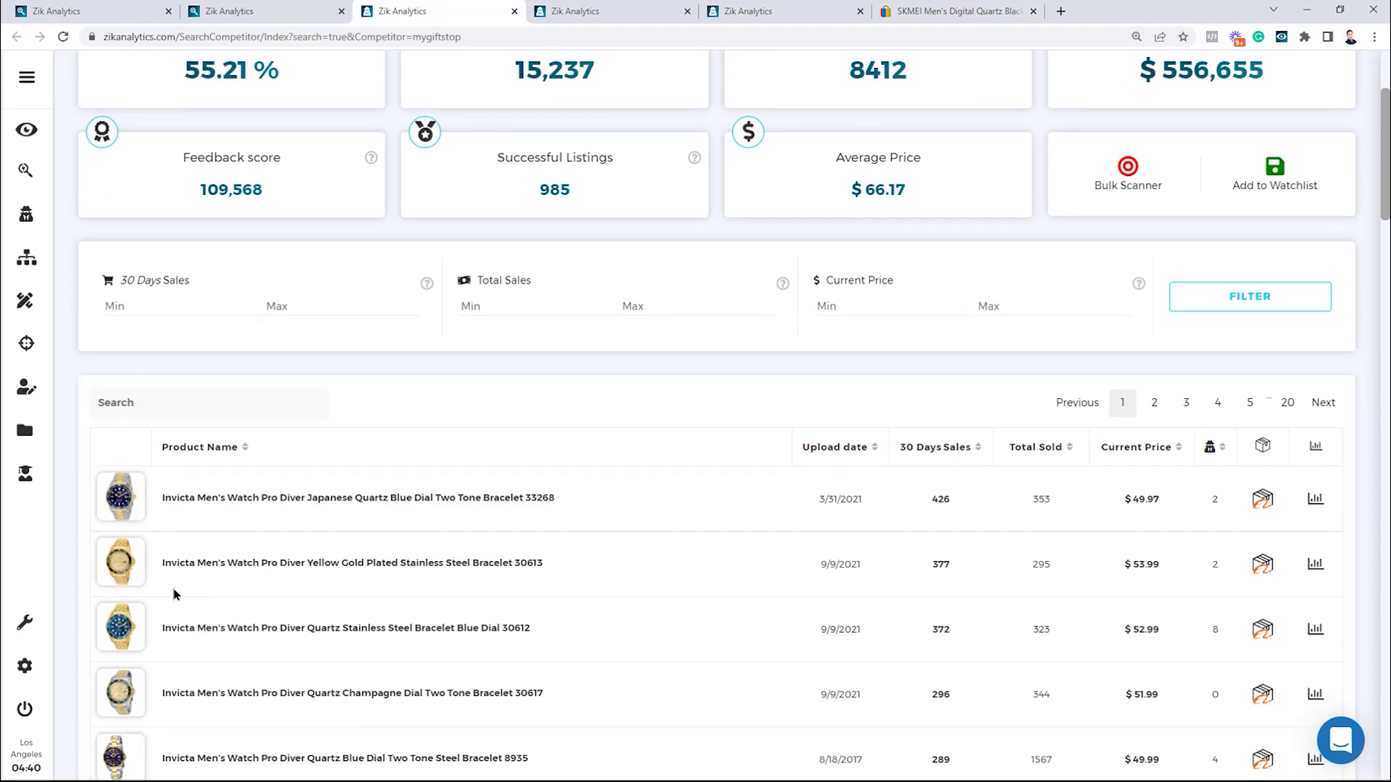
pyautogui.scroll(-2, 159, 506)
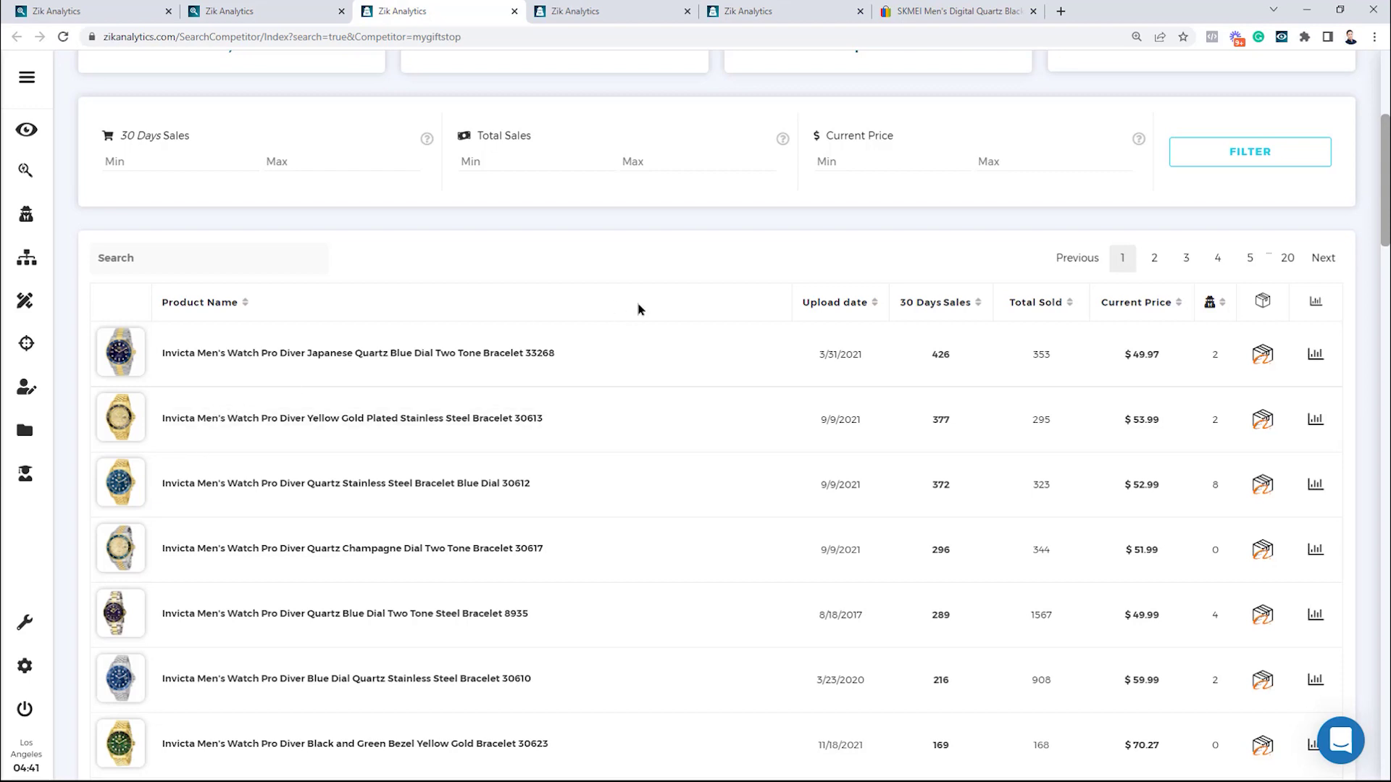
# Compare the top-selling watches with mygiftstop's total sale earnings
pyautogui.scroll(-1, 646, 359)
pyautogui.scroll(-1, 646, 358)
pyautogui.scroll(1, 242, 285)
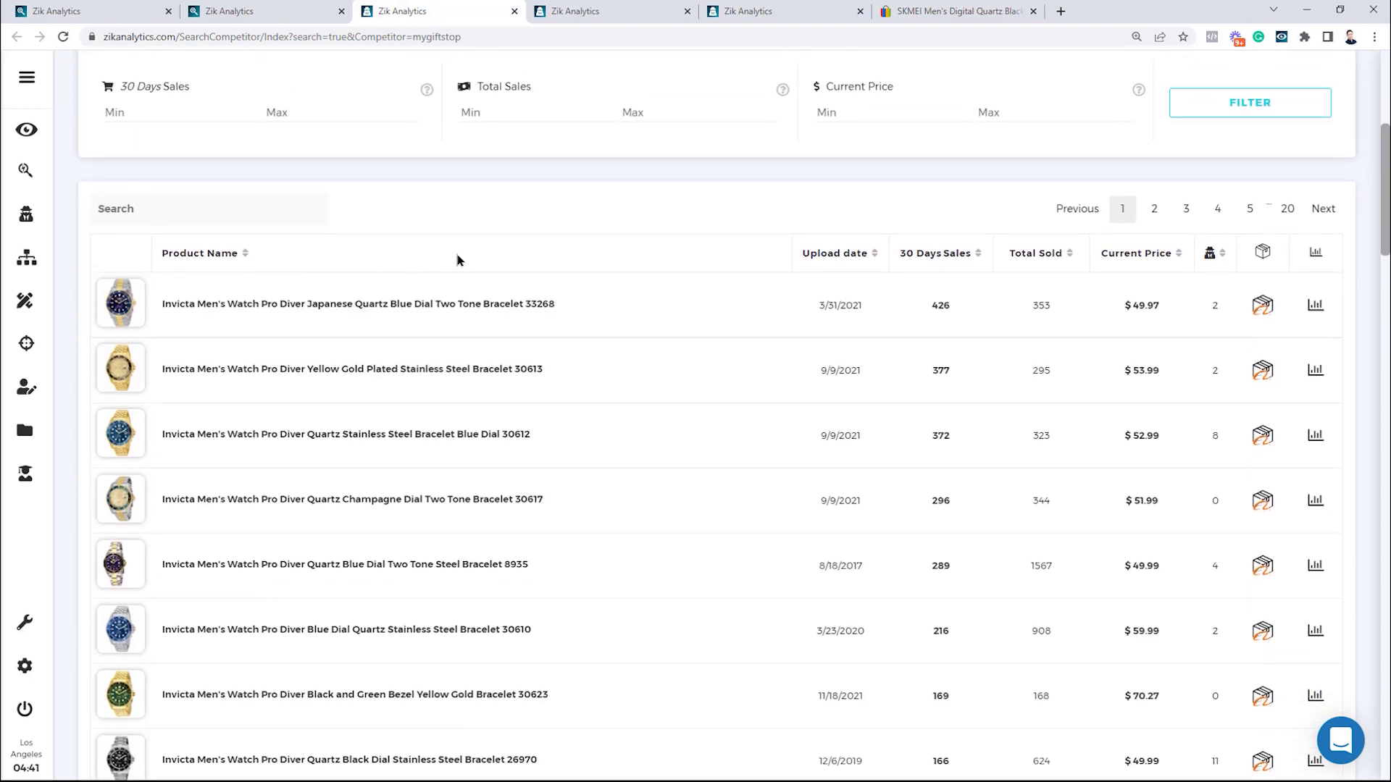
pyautogui.scroll(5, 482, 261)
pyautogui.moveTo(1139, 292); pyautogui.dragTo(1299, 301)
# Scan the best sellers again, from the top Invicta watches down to the Victorinox pocket knife
pyautogui.scroll(-8, 719, 405)
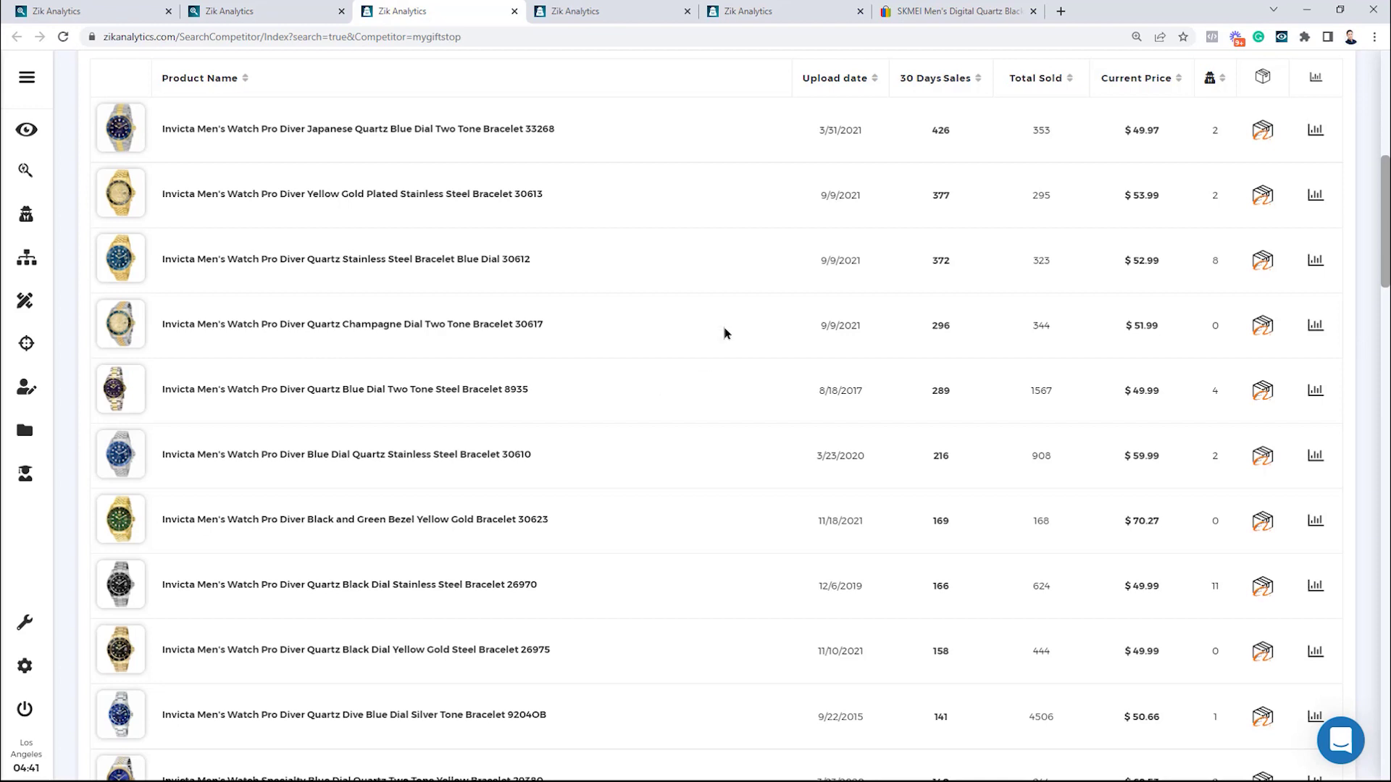
pyautogui.scroll(-4, 644, 301)
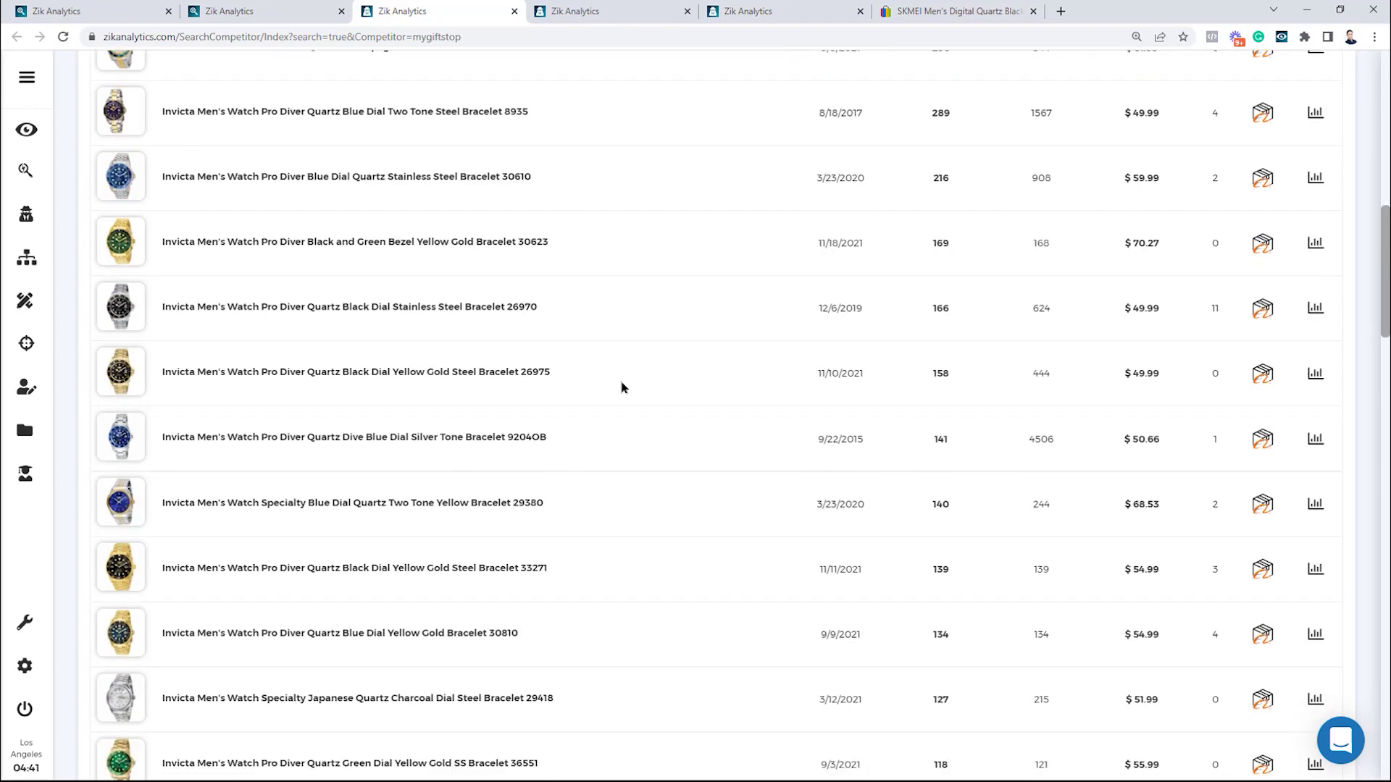
pyautogui.scroll(-11, 621, 389)
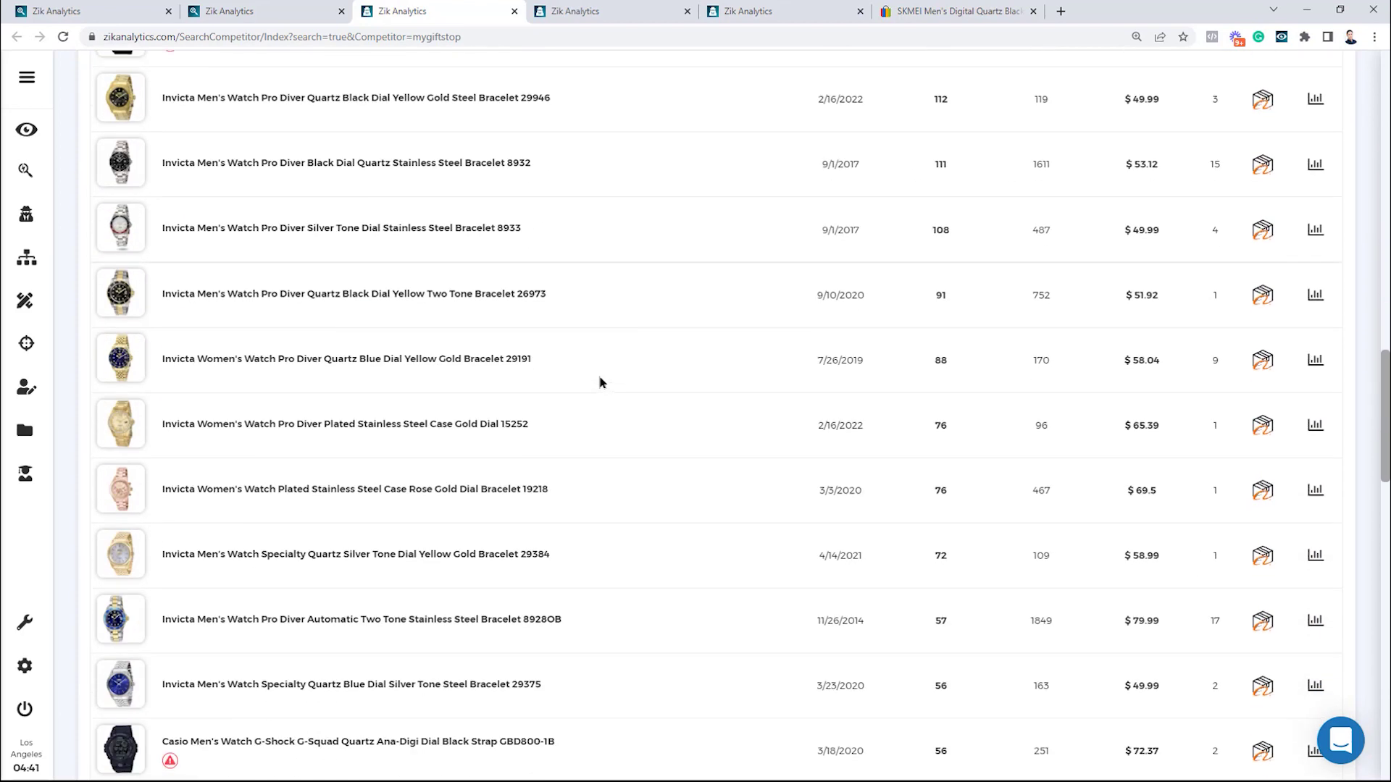
pyautogui.scroll(-4, 640, 388)
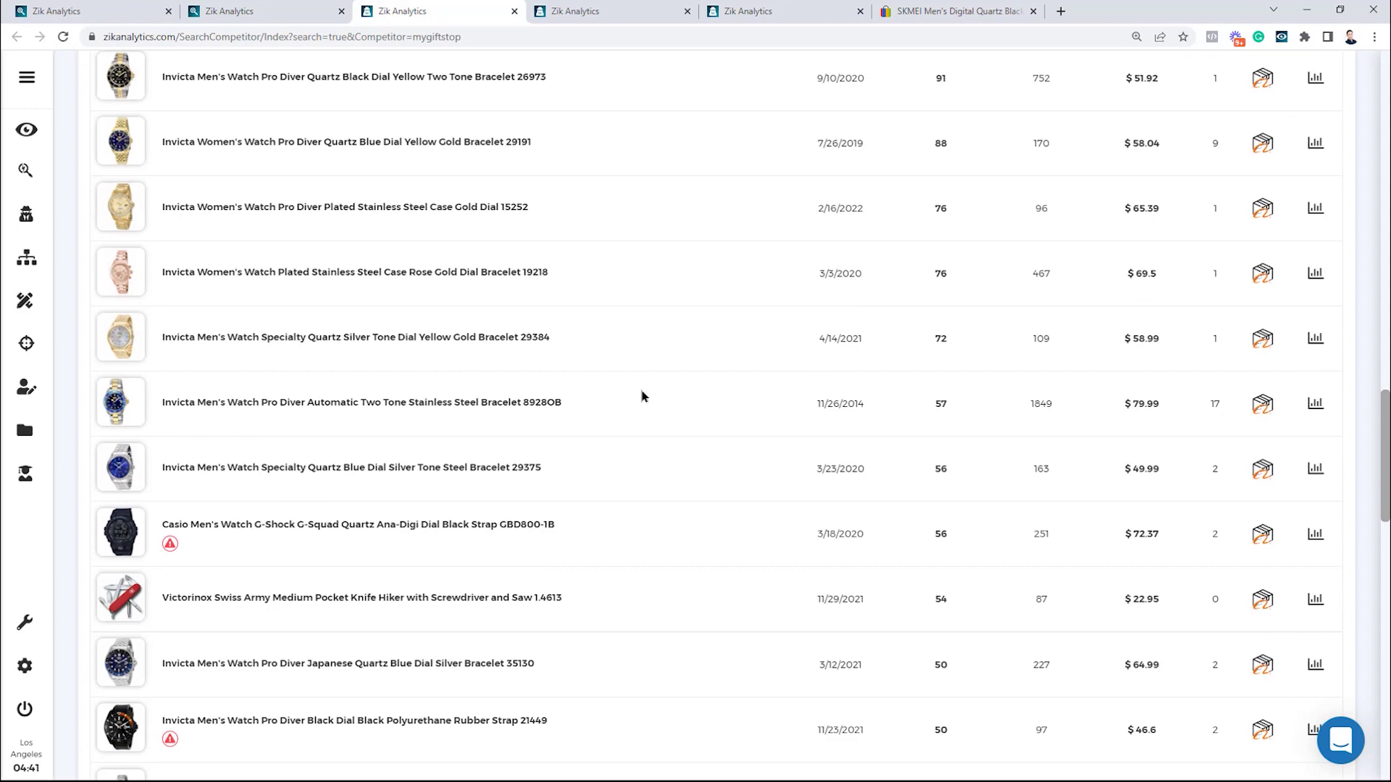
pyautogui.scroll(20, 633, 387)
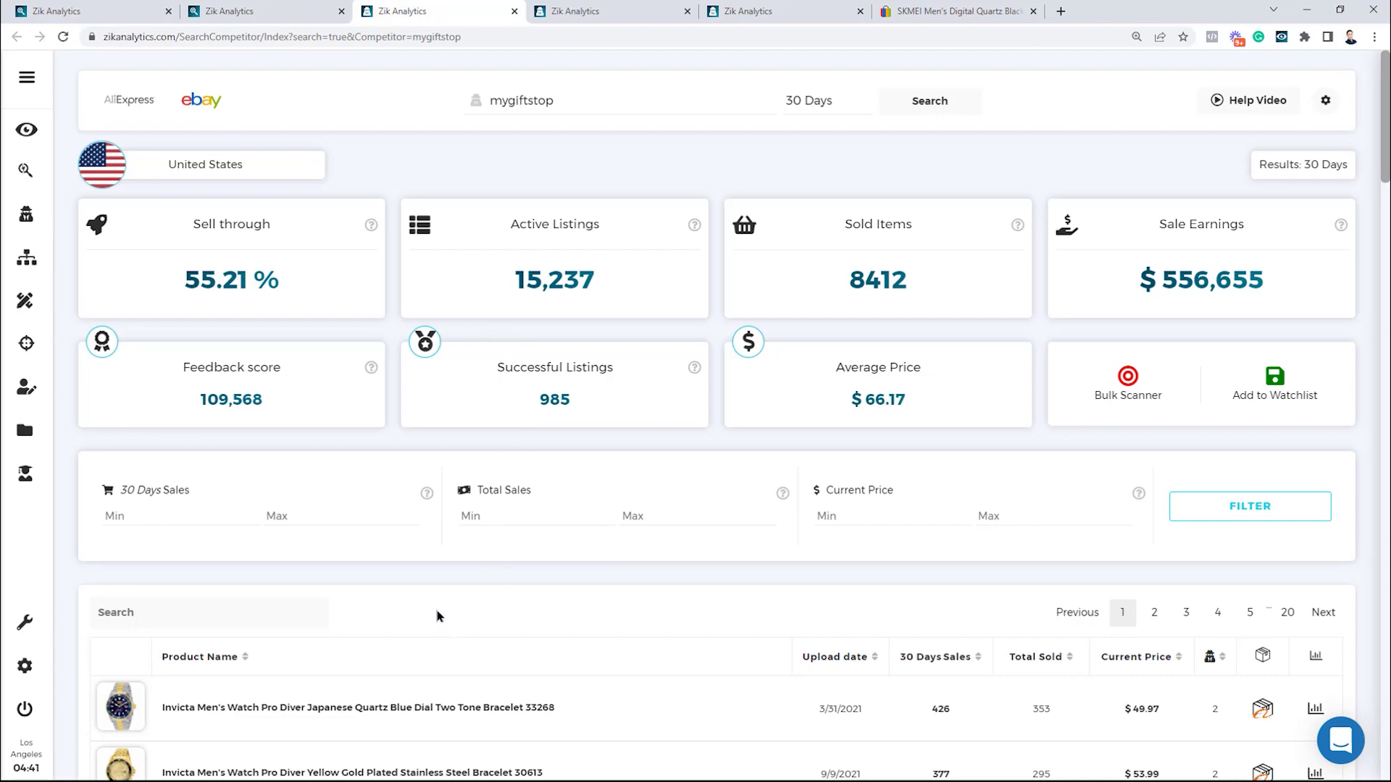
# Open the eBay listing of the best seller, Invicta Pro Diver Two Tone Bracelet 33268, and examine its title
pyautogui.click(473, 709)
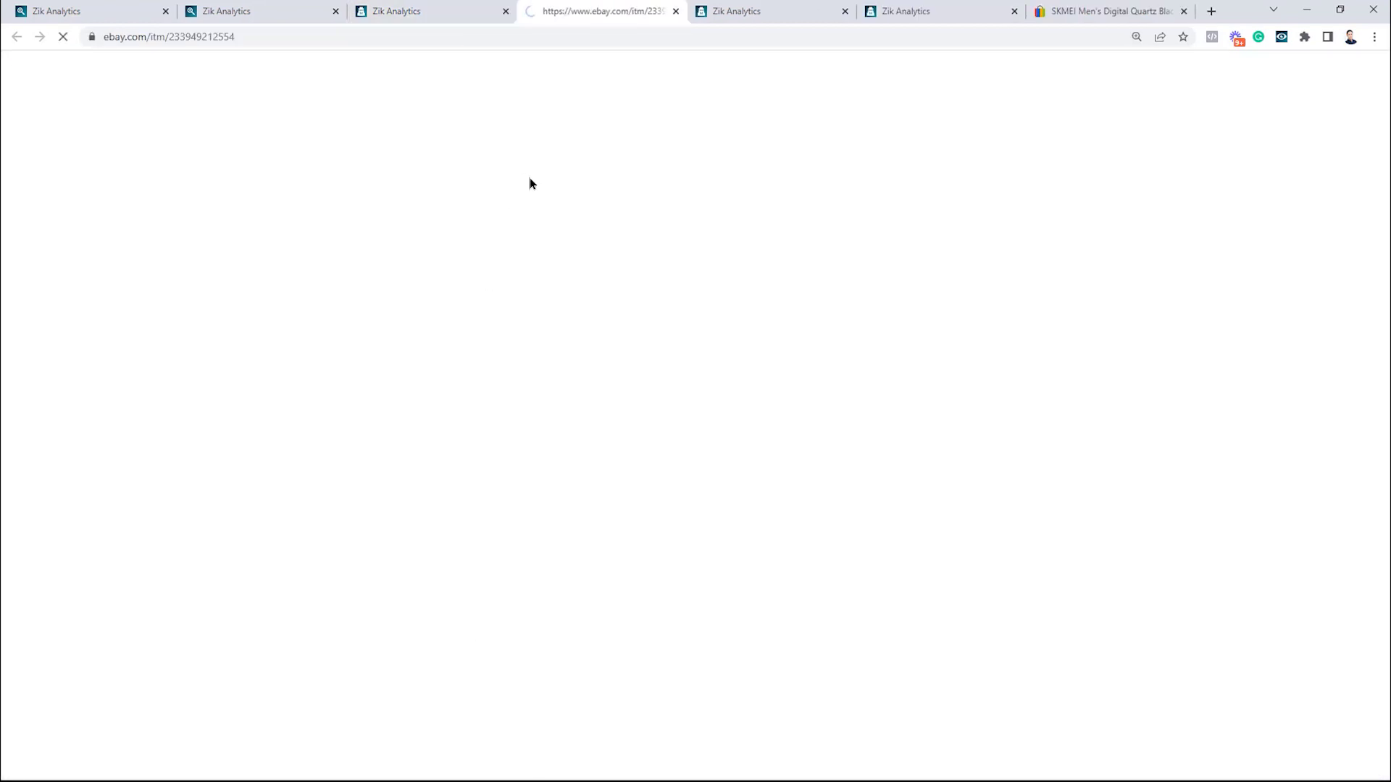
pyautogui.scroll(-1, 695, 293)
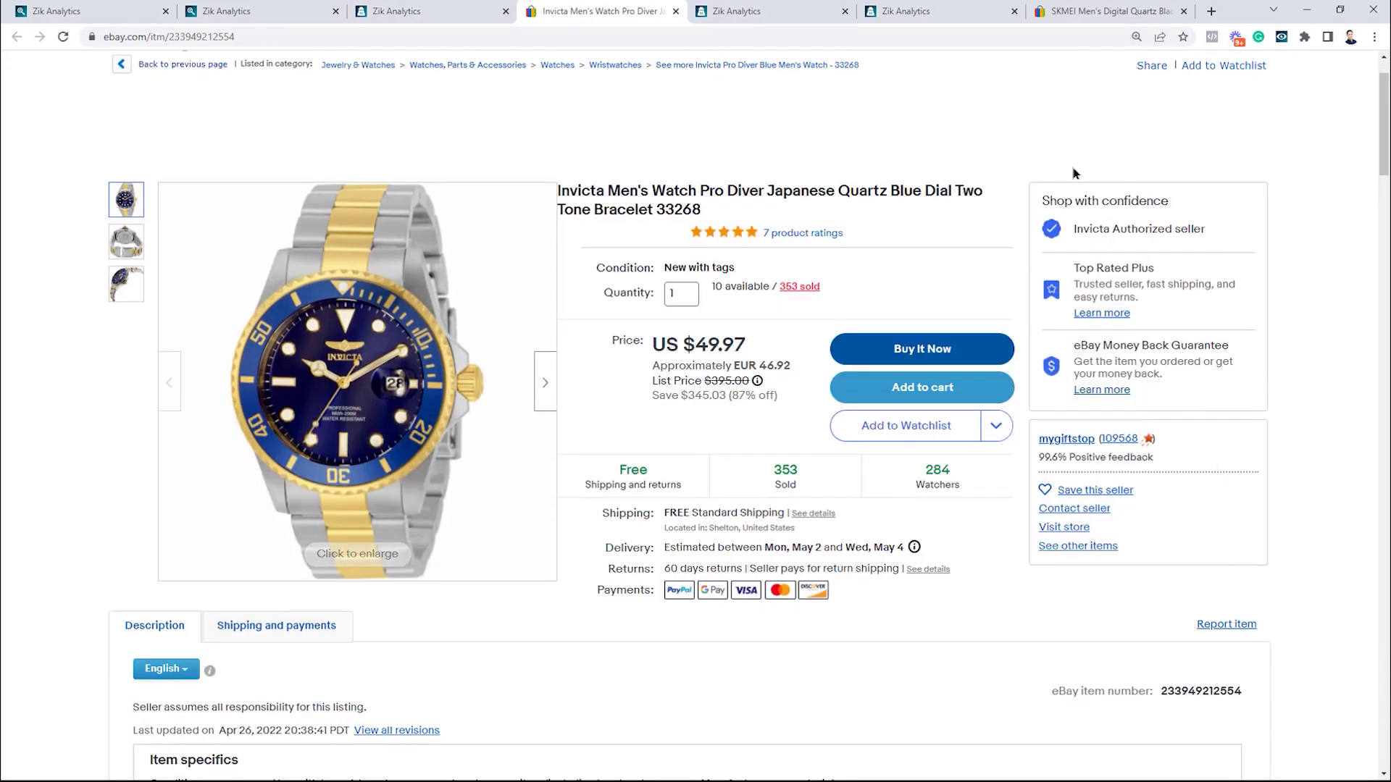
pyautogui.moveTo(701, 210); pyautogui.dragTo(564, 195)
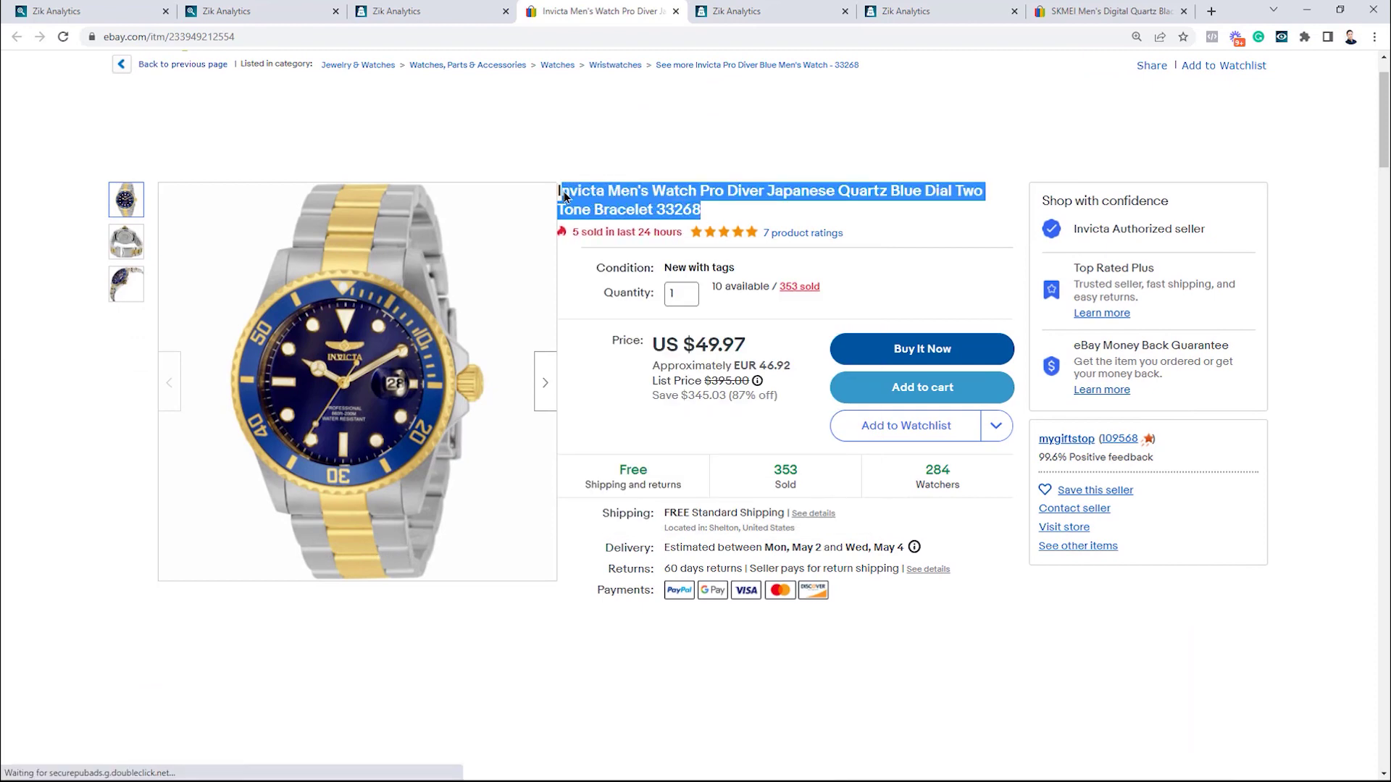
pyautogui.click(885, 228)
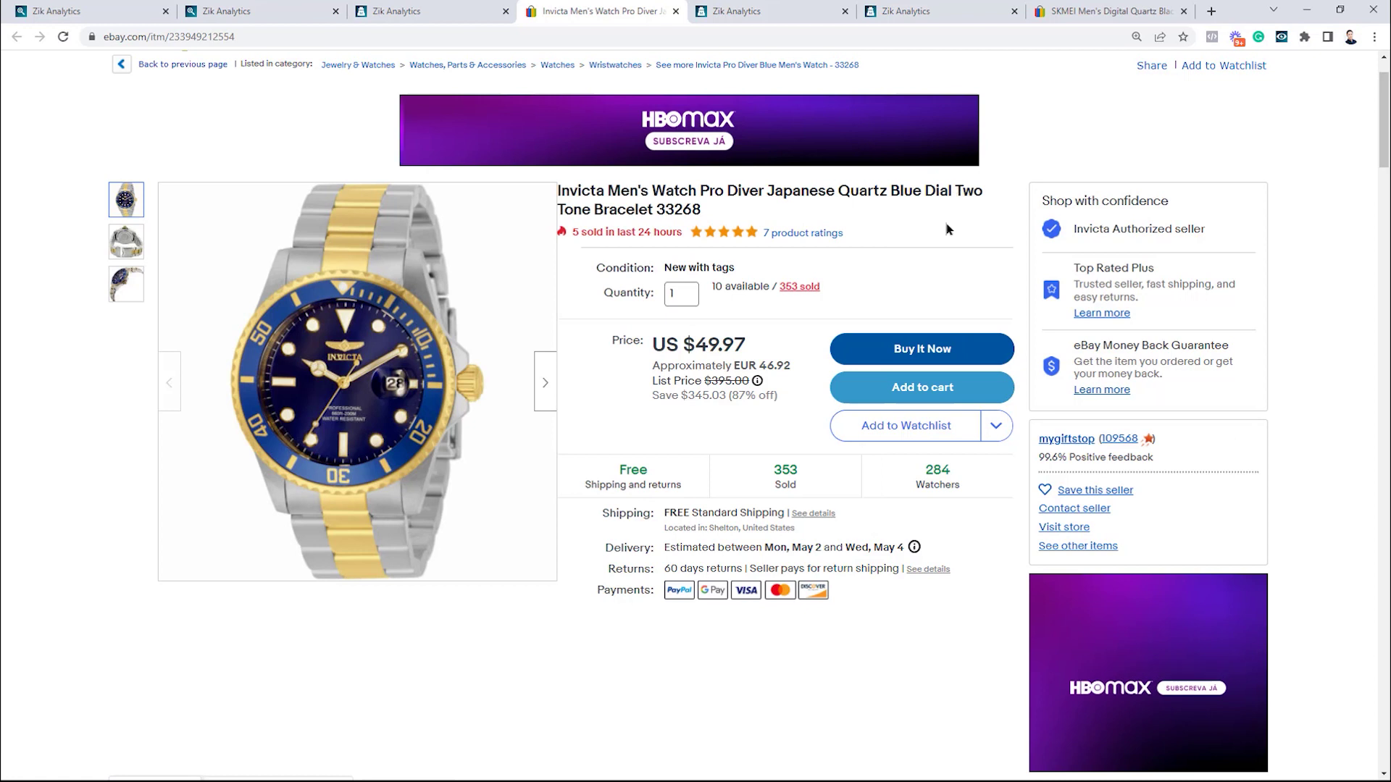
# Examine the Invicta listing's price, list-price discount and returns period
pyautogui.moveTo(650, 336); pyautogui.dragTo(792, 403)
pyautogui.click(790, 405)
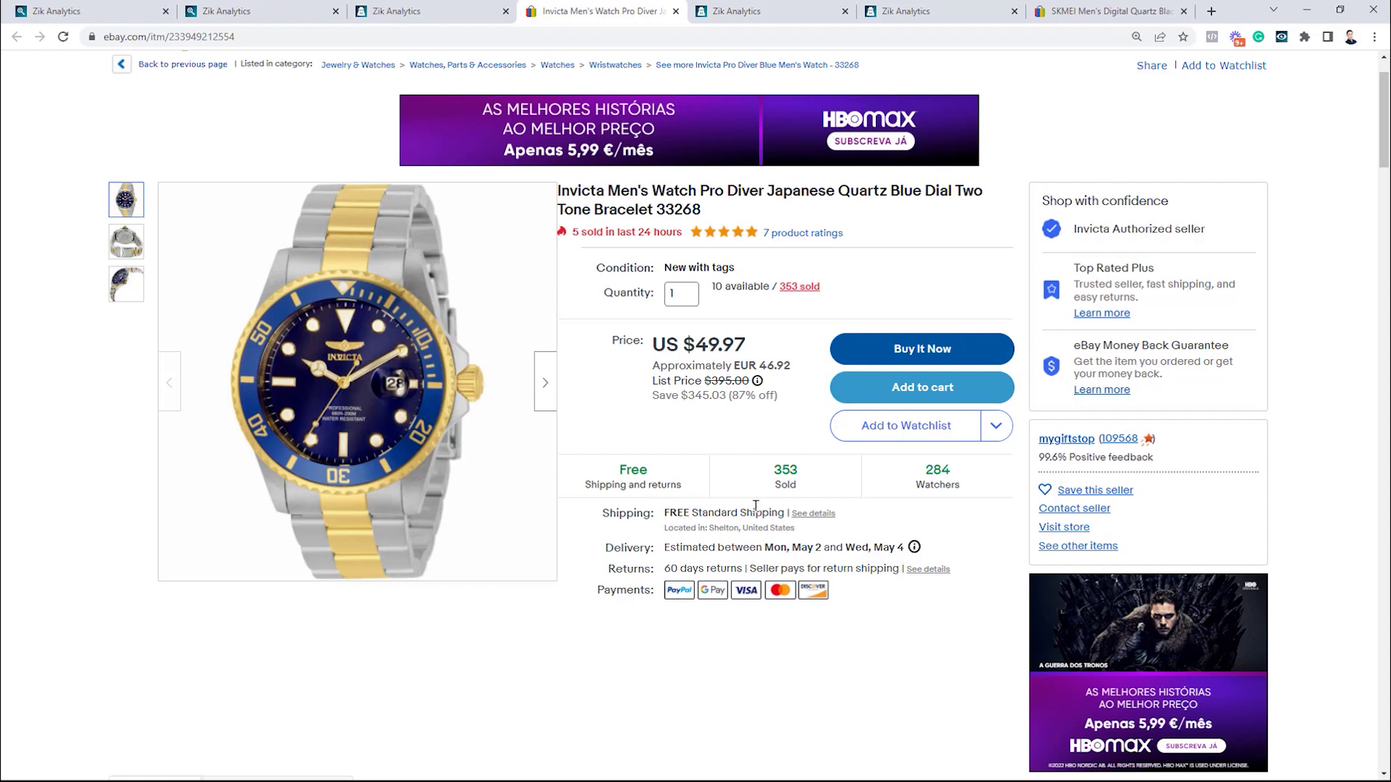
pyautogui.scroll(-1, 759, 507)
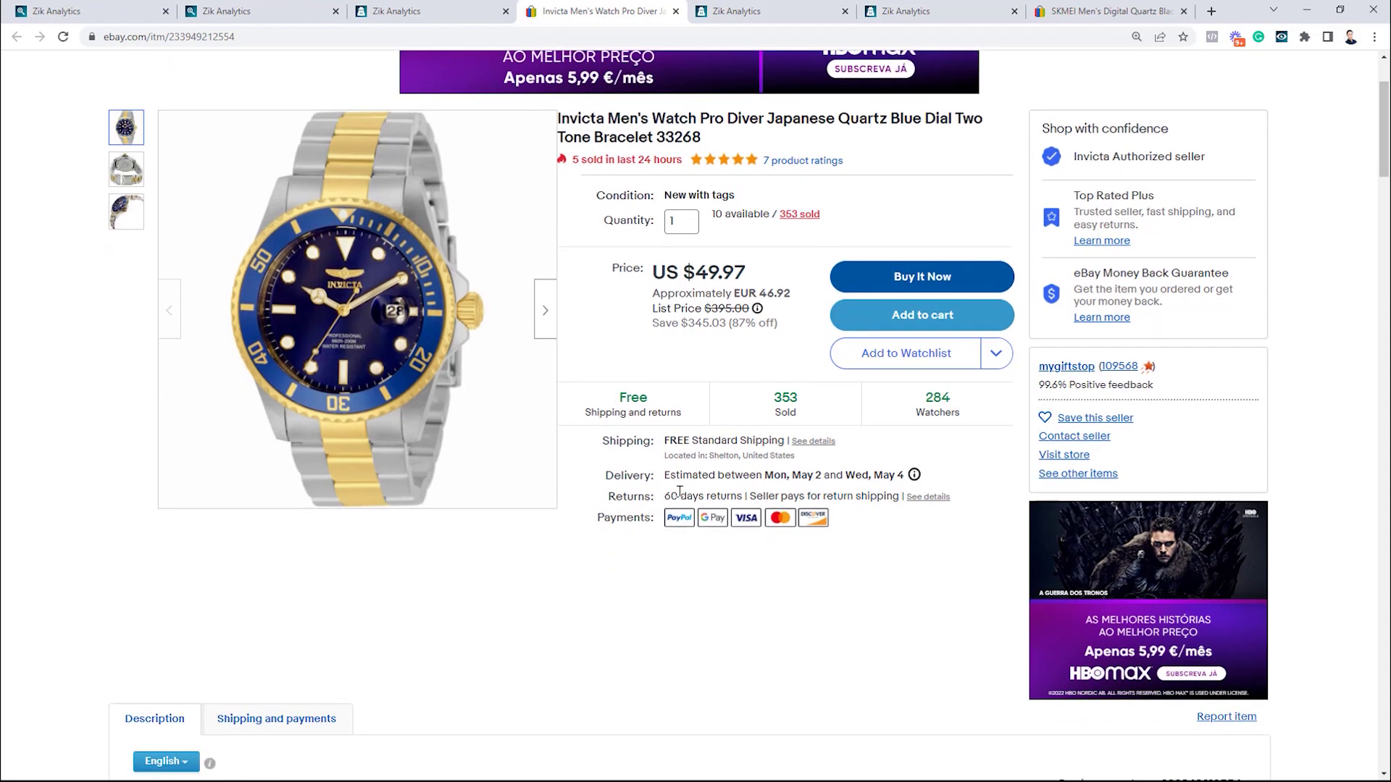
pyautogui.moveTo(665, 500); pyautogui.dragTo(743, 497)
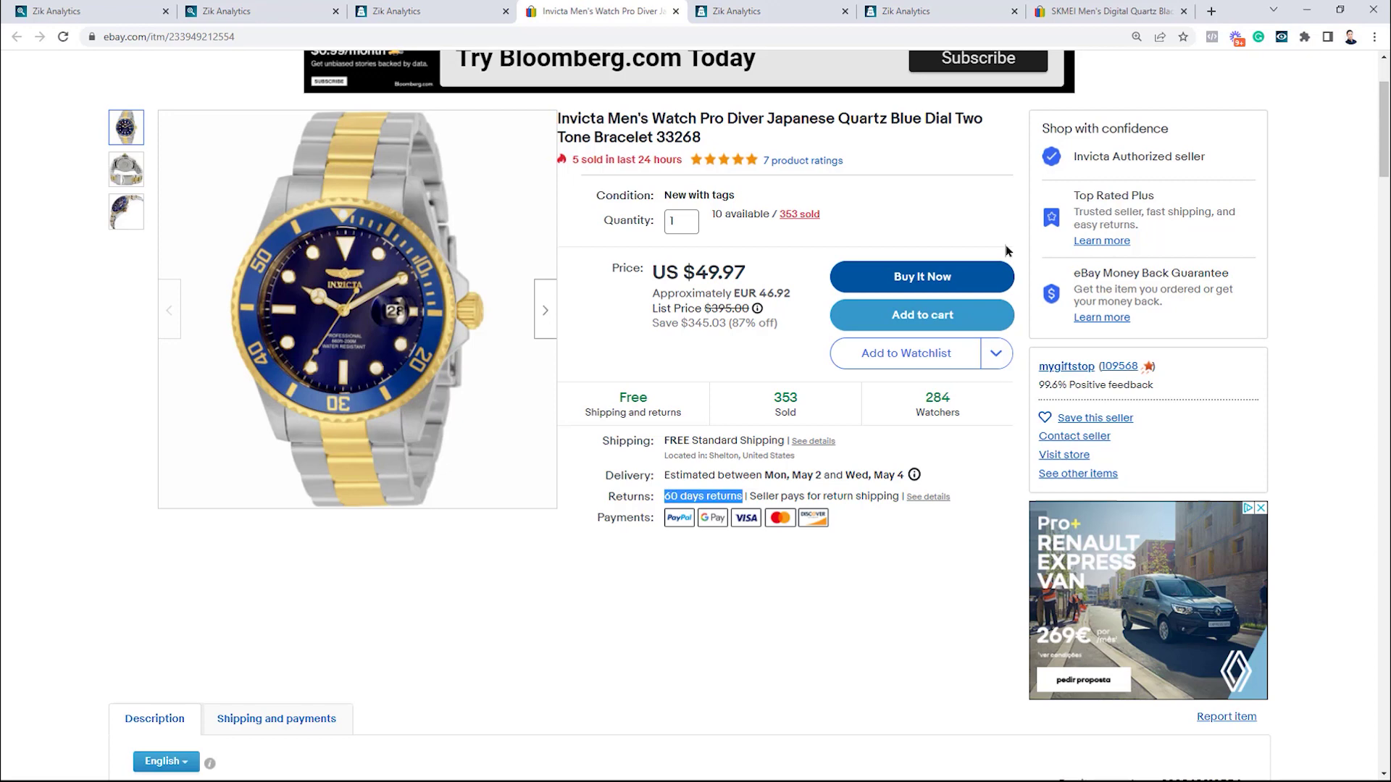
pyautogui.click(558, 562)
pyautogui.scroll(-1, 558, 562)
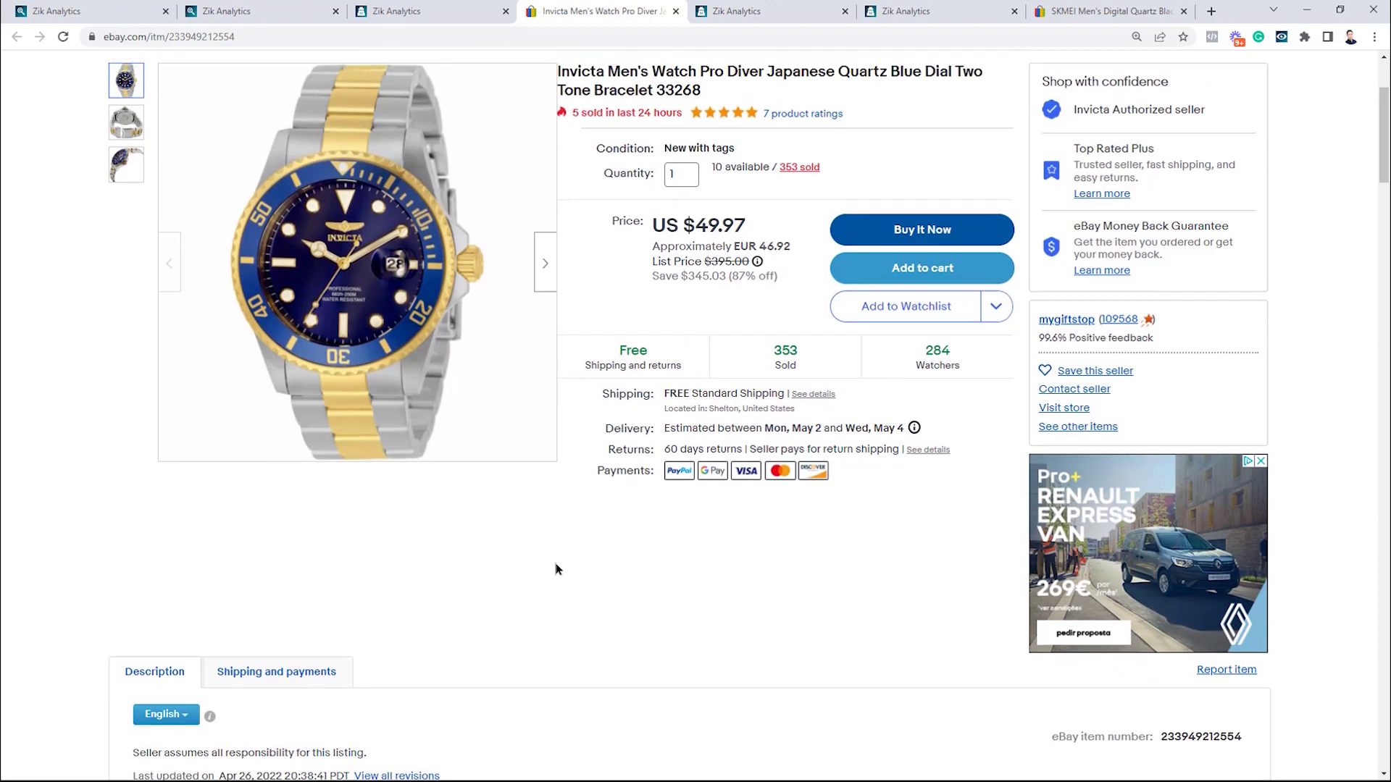
# Open the listing's shipping and payments details, and check the handling time and expedited shipping option
pyautogui.scroll(-3, 554, 562)
pyautogui.scroll(-1, 261, 427)
pyautogui.click(281, 433)
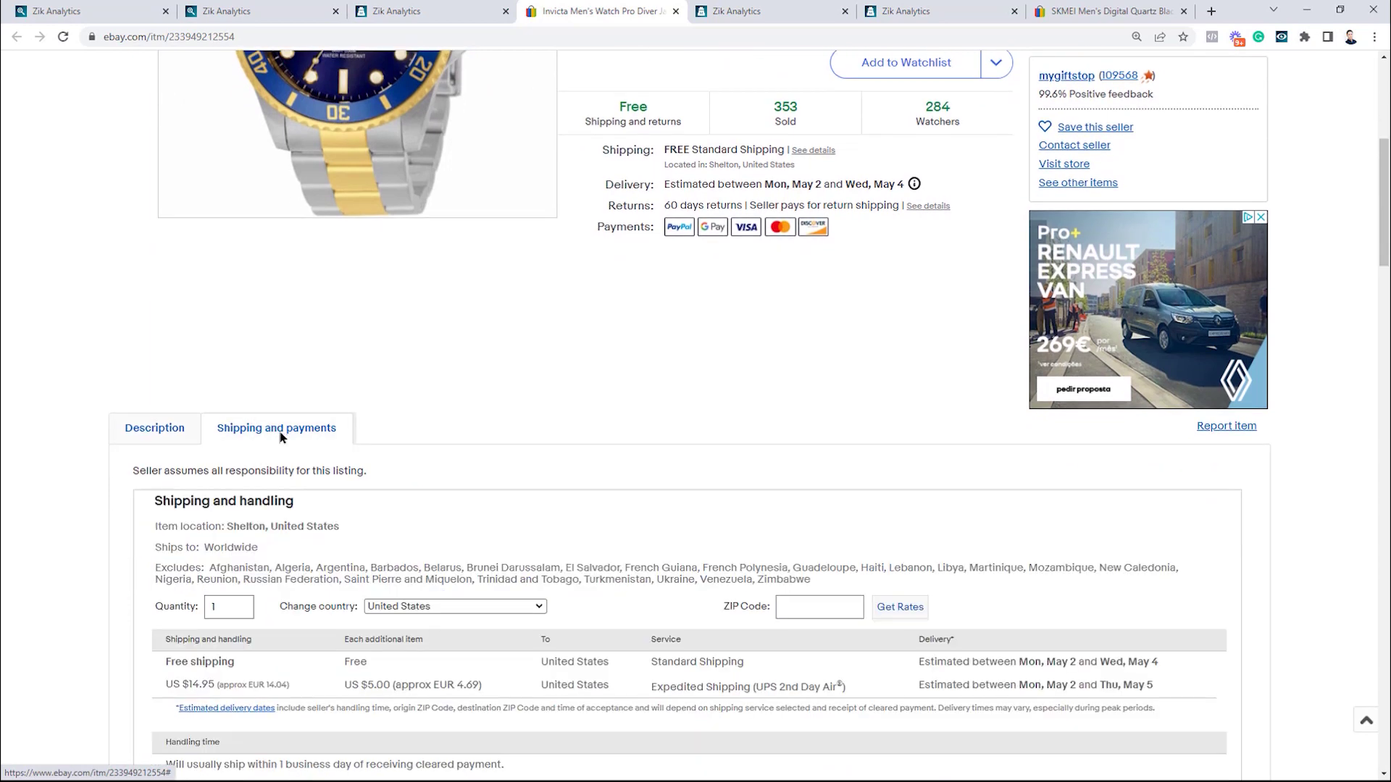
pyautogui.scroll(-1, 282, 435)
pyautogui.scroll(-2, 288, 592)
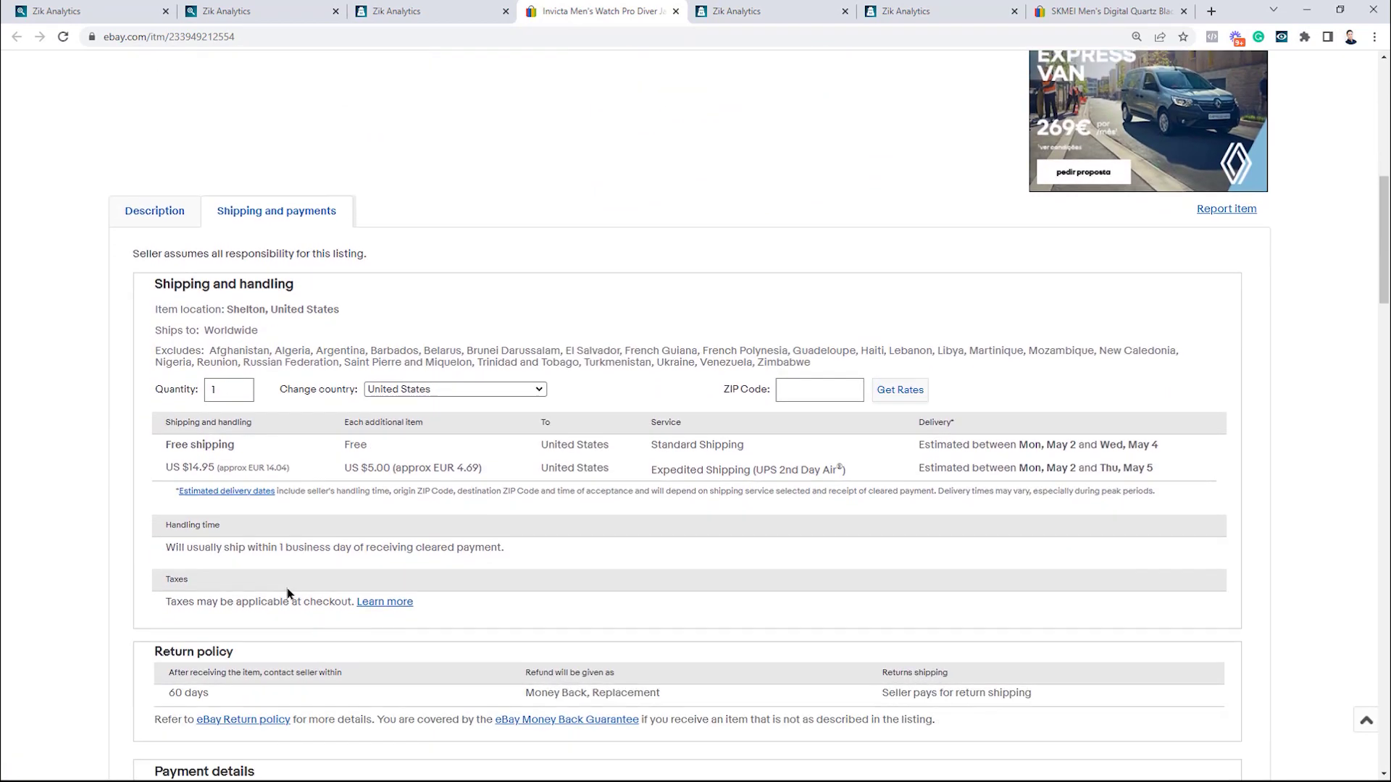
pyautogui.moveTo(159, 552); pyautogui.dragTo(328, 562)
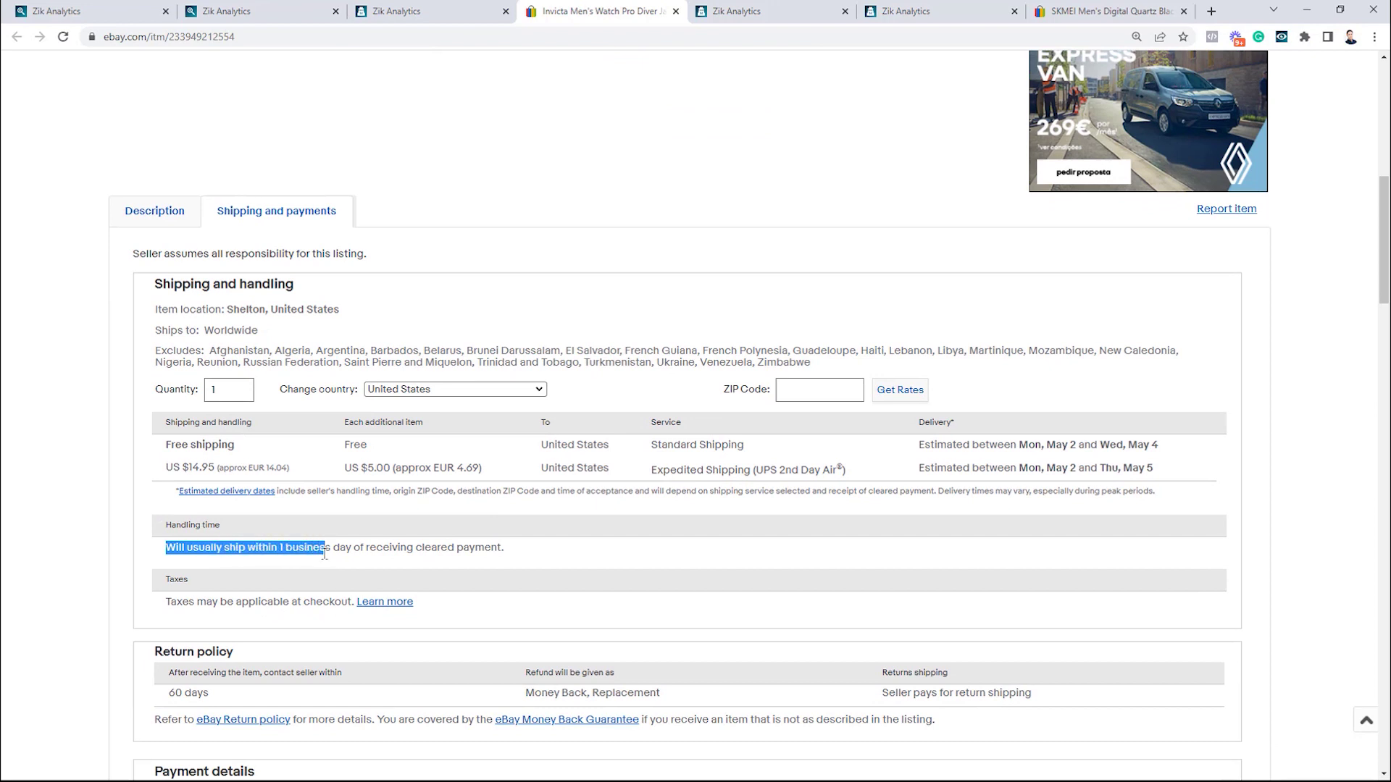
pyautogui.click(327, 562)
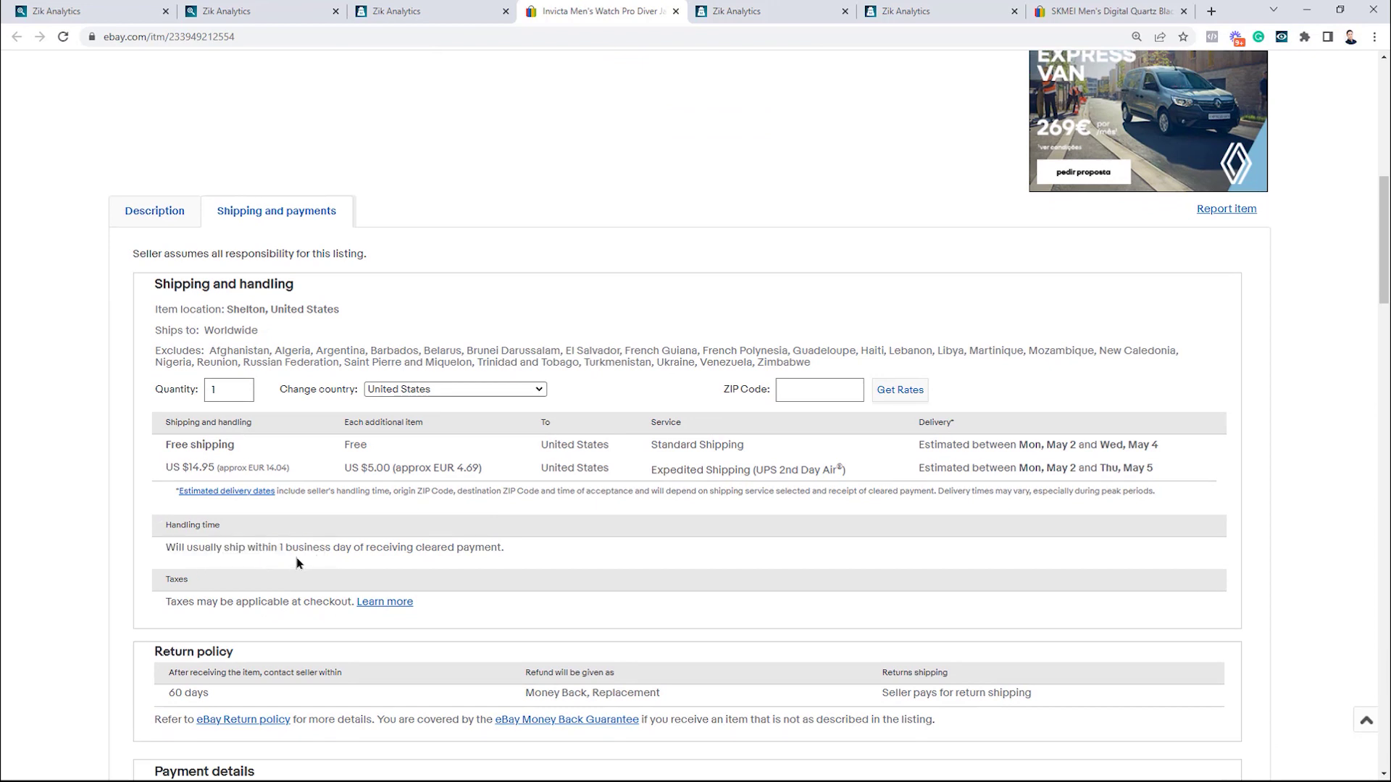
pyautogui.moveTo(154, 470); pyautogui.dragTo(683, 469)
# Return to the listing's description and examine the item specifics and product details
pyautogui.click(178, 222)
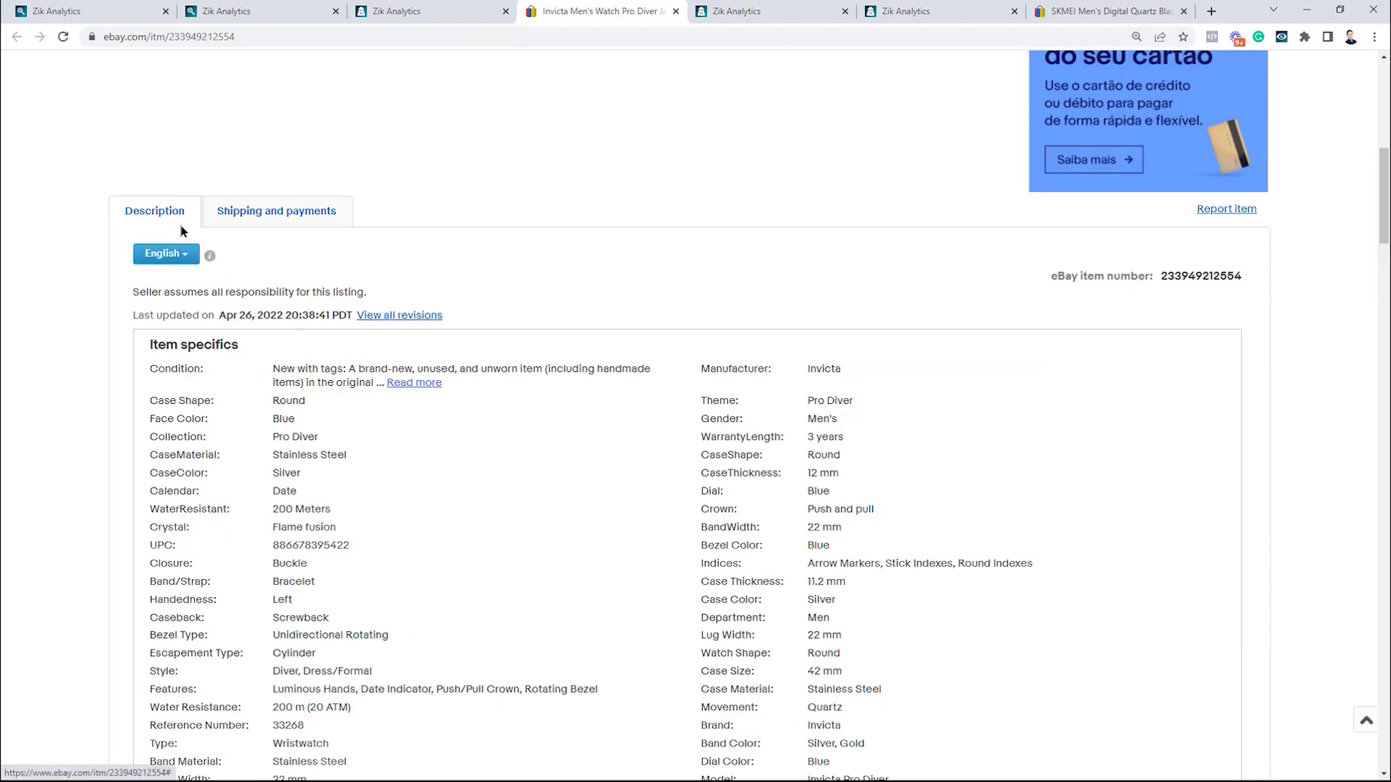
pyautogui.scroll(-2, 239, 274)
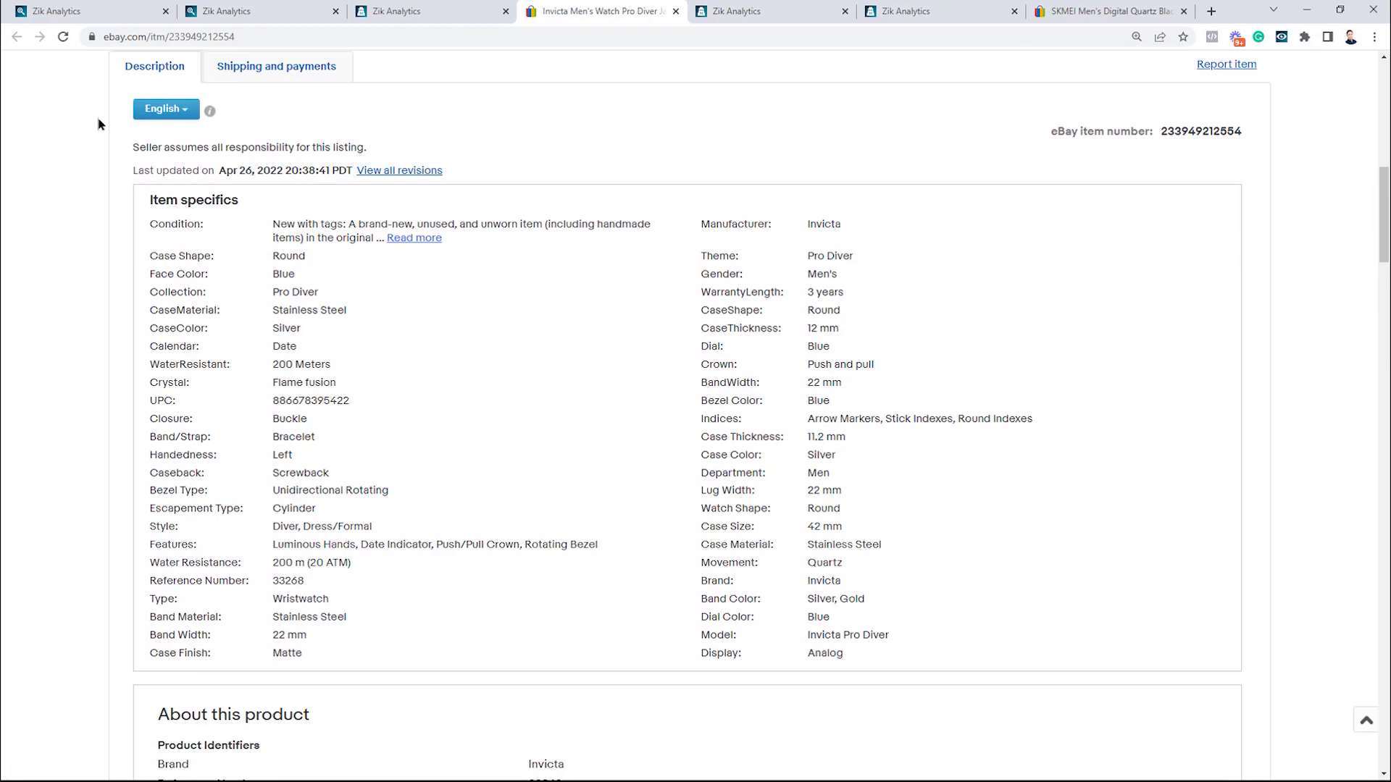
pyautogui.moveTo(159, 197); pyautogui.dragTo(891, 633)
pyautogui.scroll(-2, 894, 610)
pyautogui.scroll(-5, 895, 609)
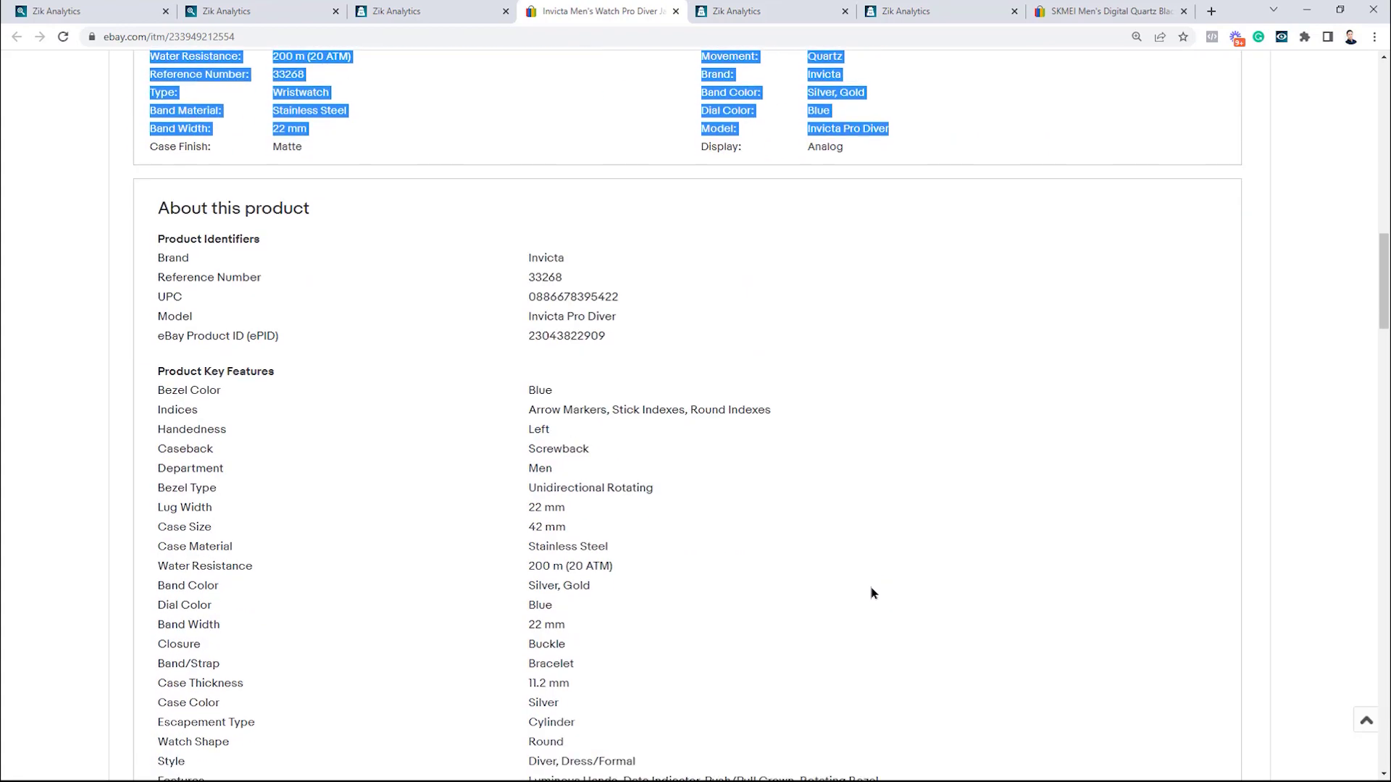
# Examine the seller's description template for the Invicta watch, including its heading and product description paragraph
pyautogui.scroll(-15, 242, 246)
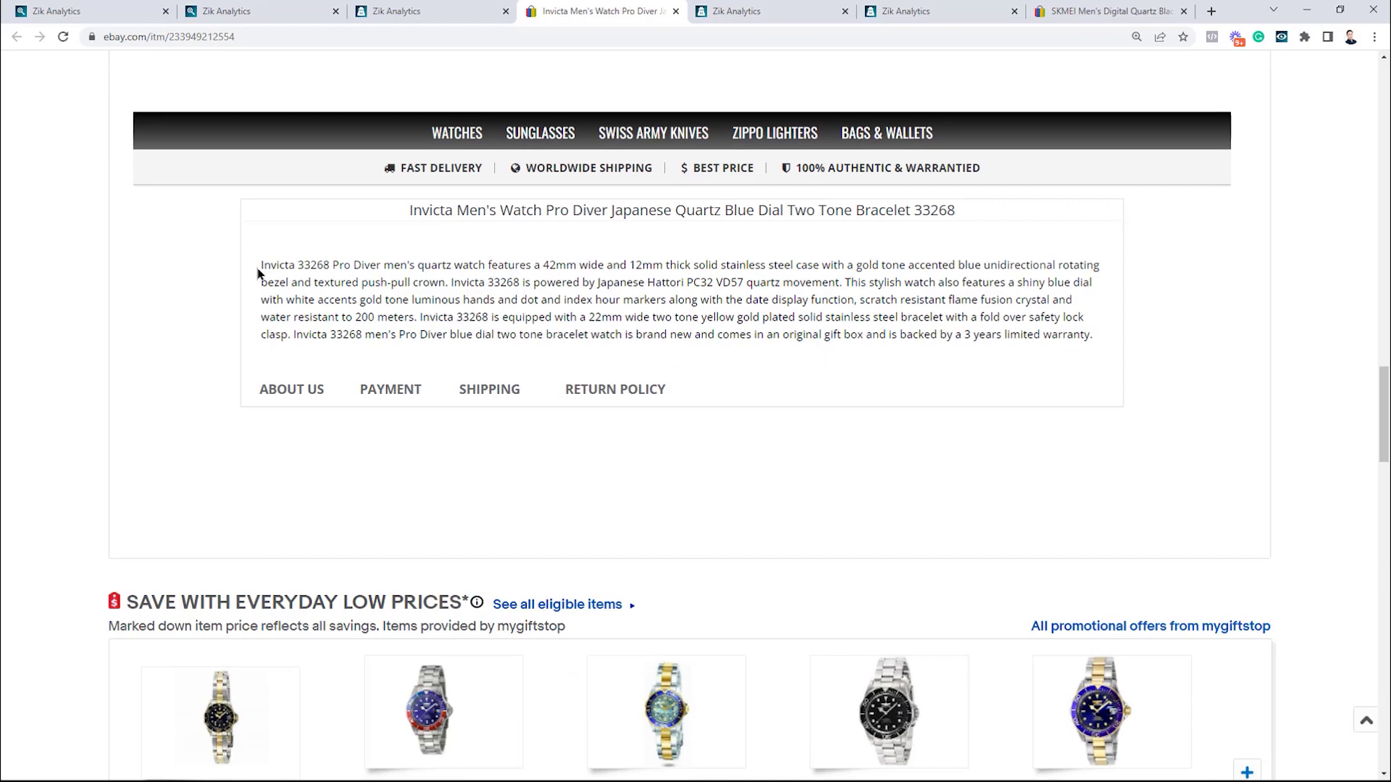
pyautogui.scroll(3, 246, 261)
pyautogui.scroll(-8, 596, 326)
pyautogui.scroll(4, 597, 334)
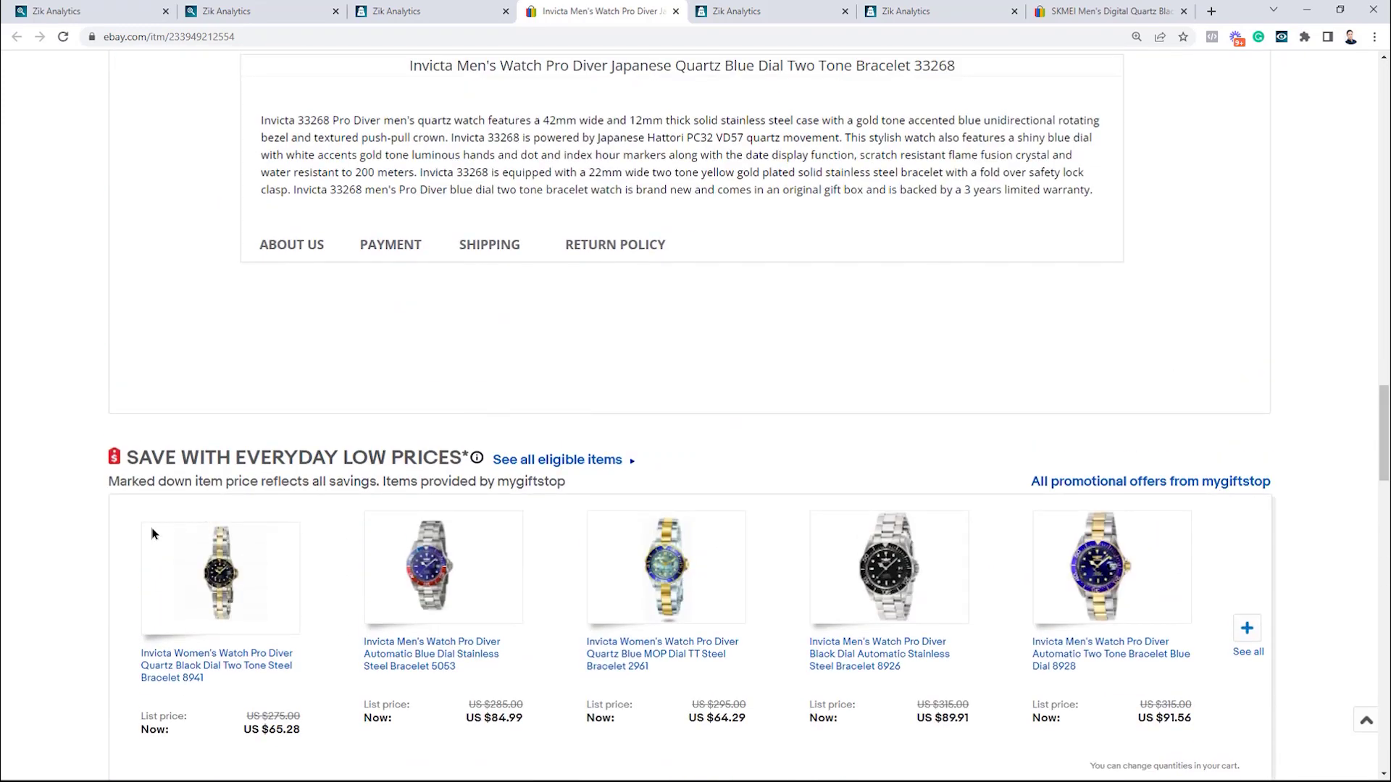
pyautogui.scroll(4, 131, 528)
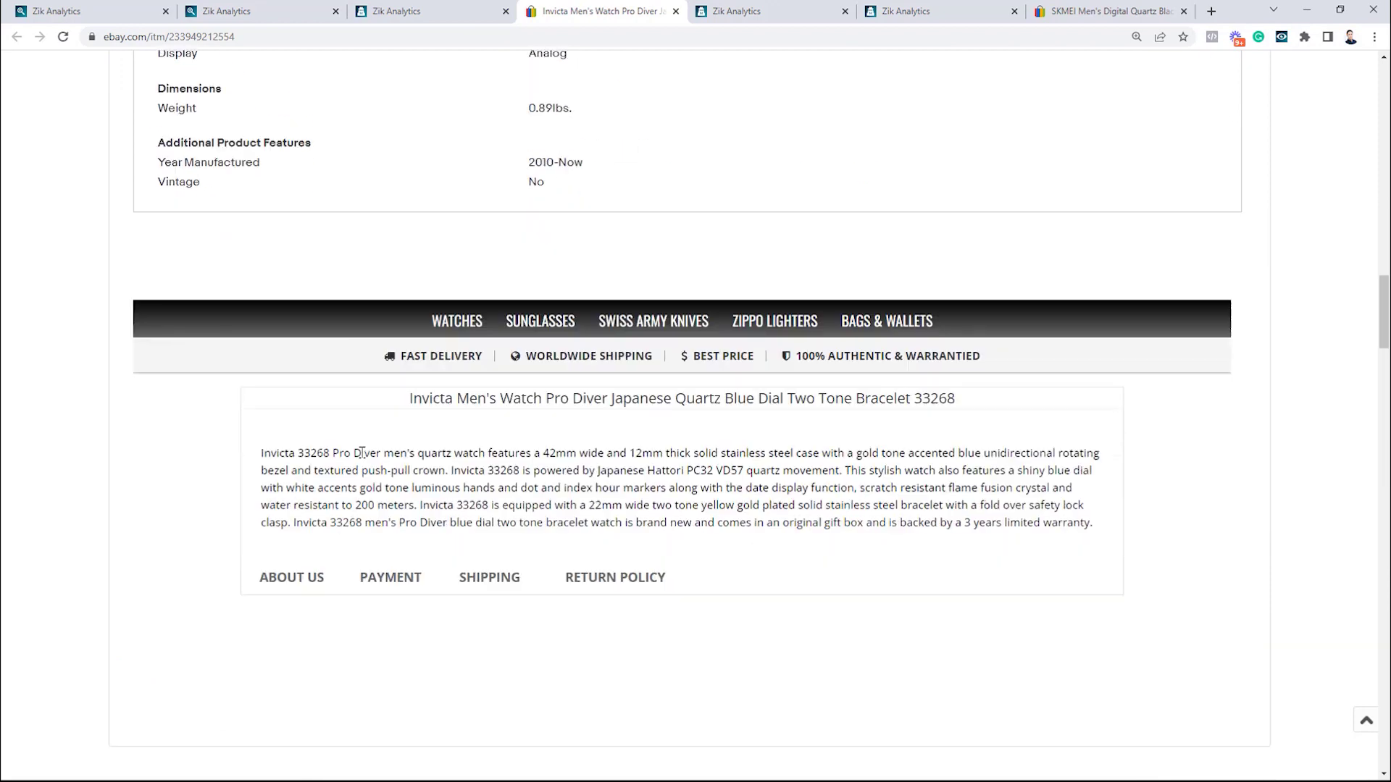
pyautogui.moveTo(408, 355); pyautogui.dragTo(983, 411)
pyautogui.click(990, 345)
pyautogui.moveTo(259, 409); pyautogui.dragTo(1097, 484)
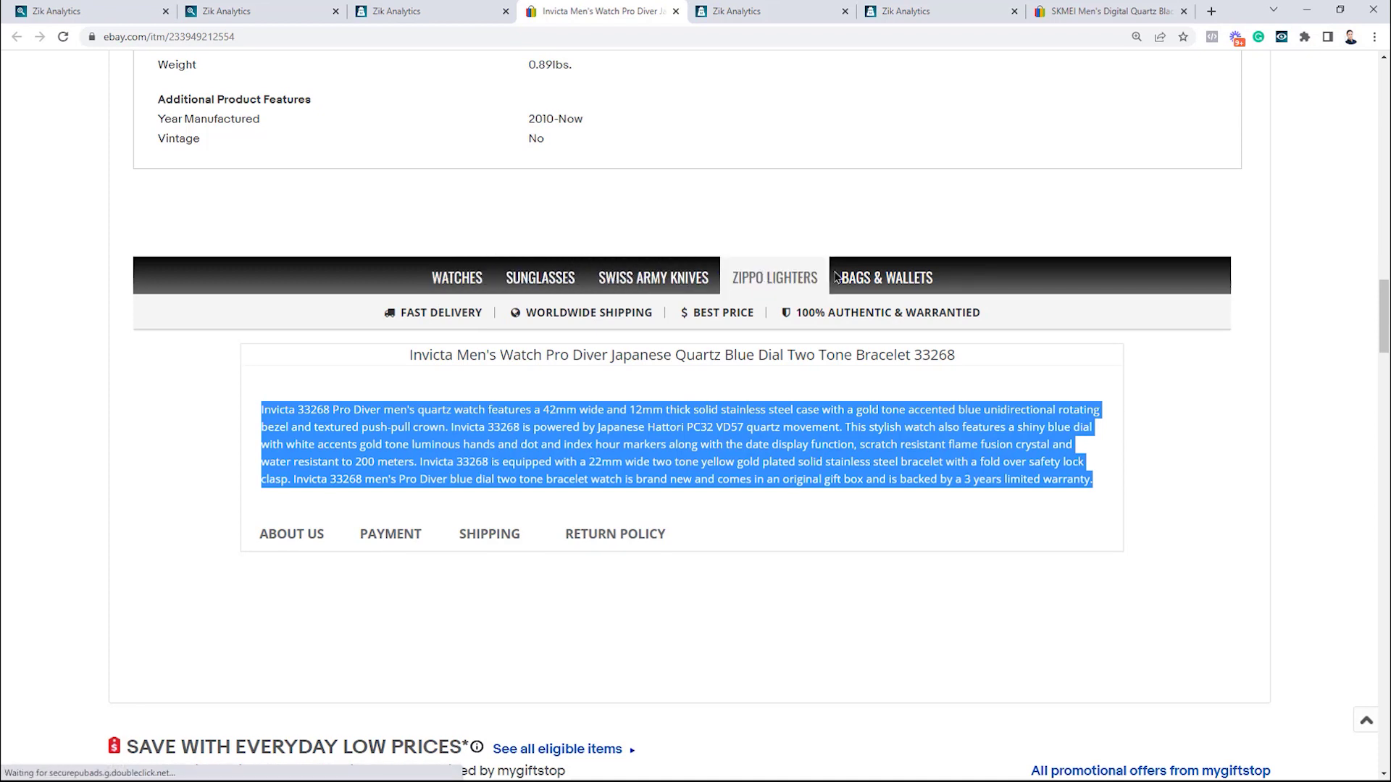
pyautogui.click(927, 575)
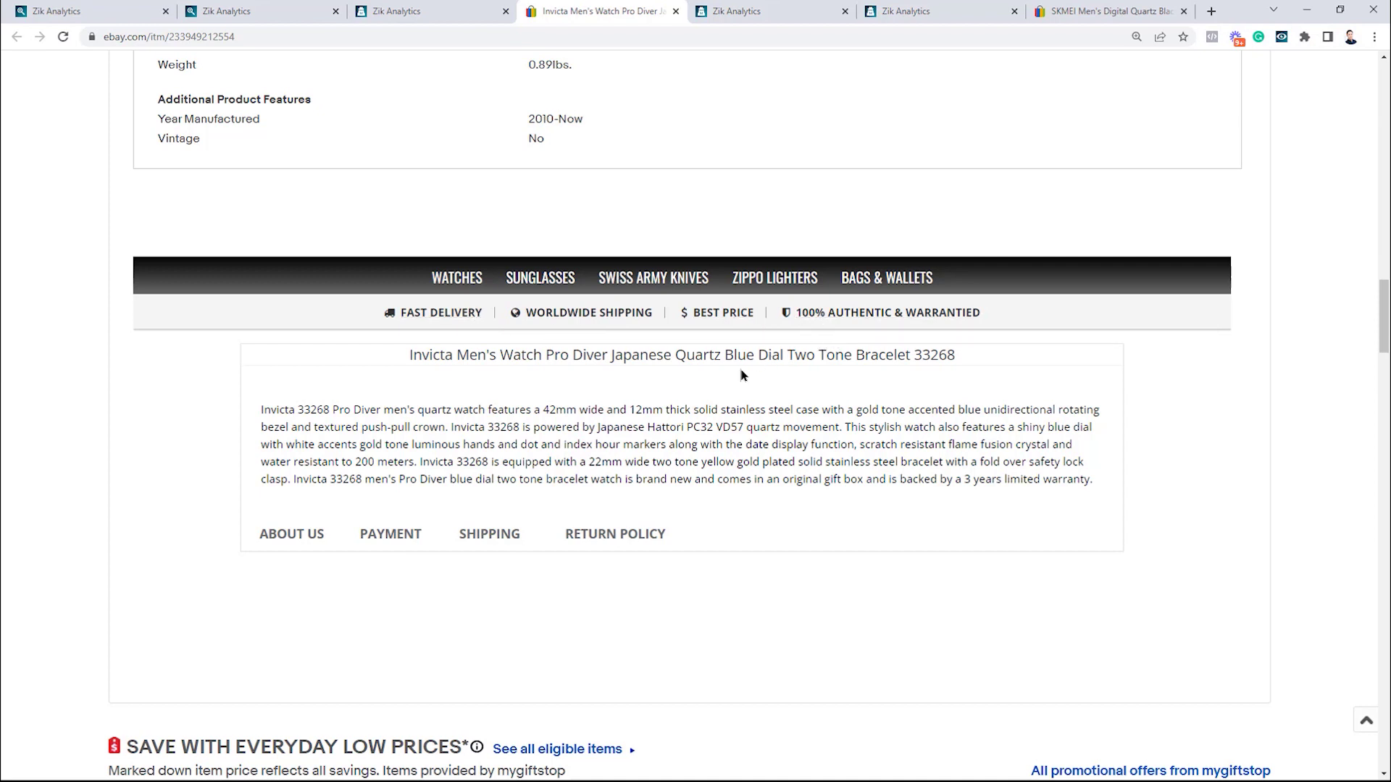
# Read the Invicta listing's description heading and paragraph in full, and review the product features and purchase details above it
pyautogui.moveTo(415, 377); pyautogui.dragTo(975, 352)
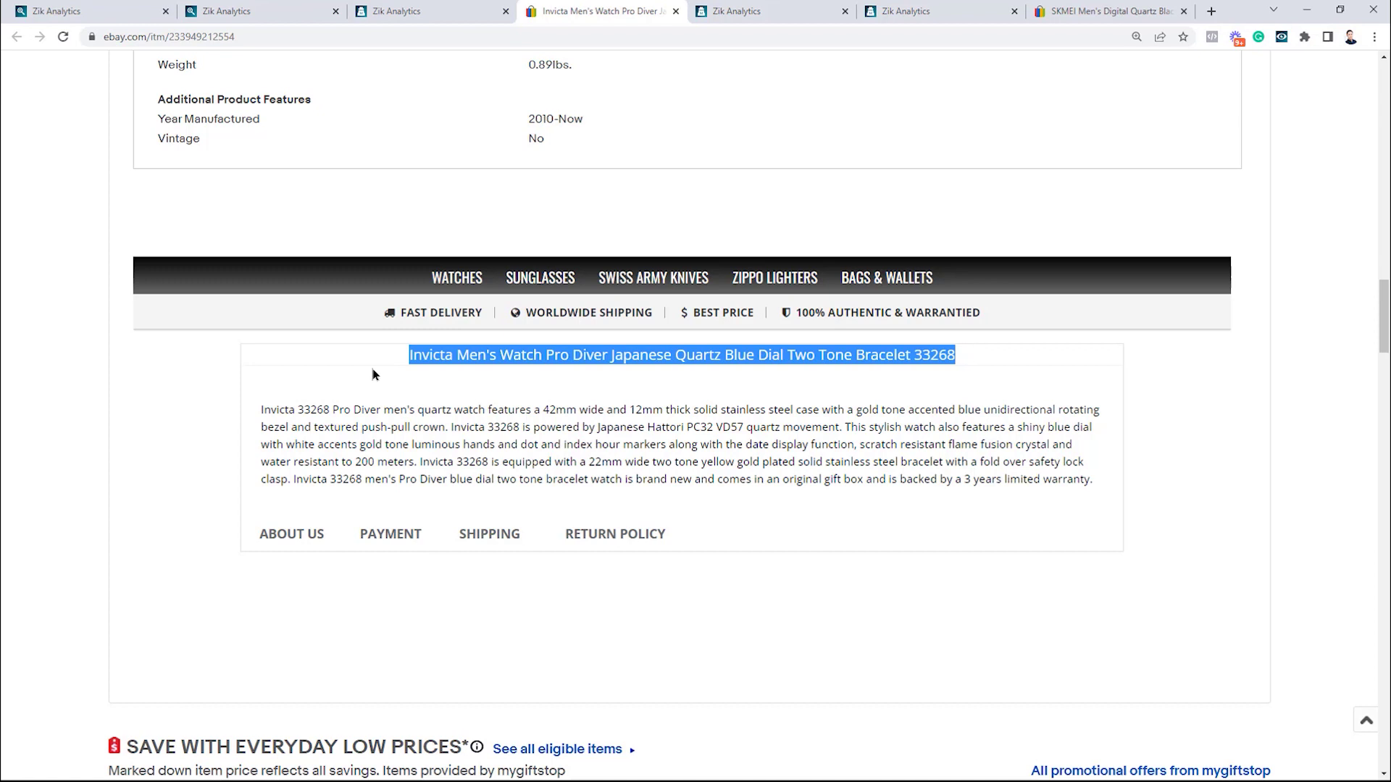
pyautogui.moveTo(270, 391); pyautogui.dragTo(1084, 487)
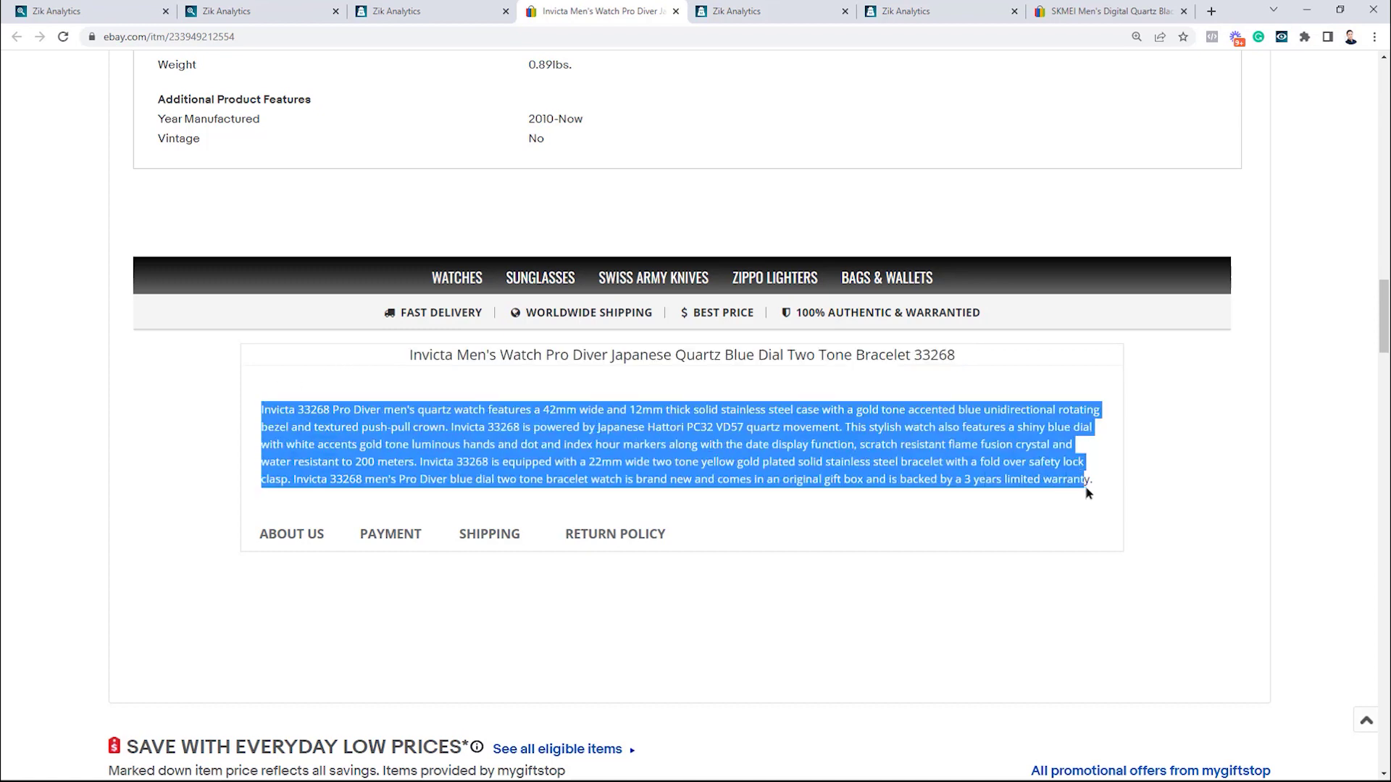
pyautogui.scroll(5, 733, 574)
pyautogui.scroll(15, 733, 574)
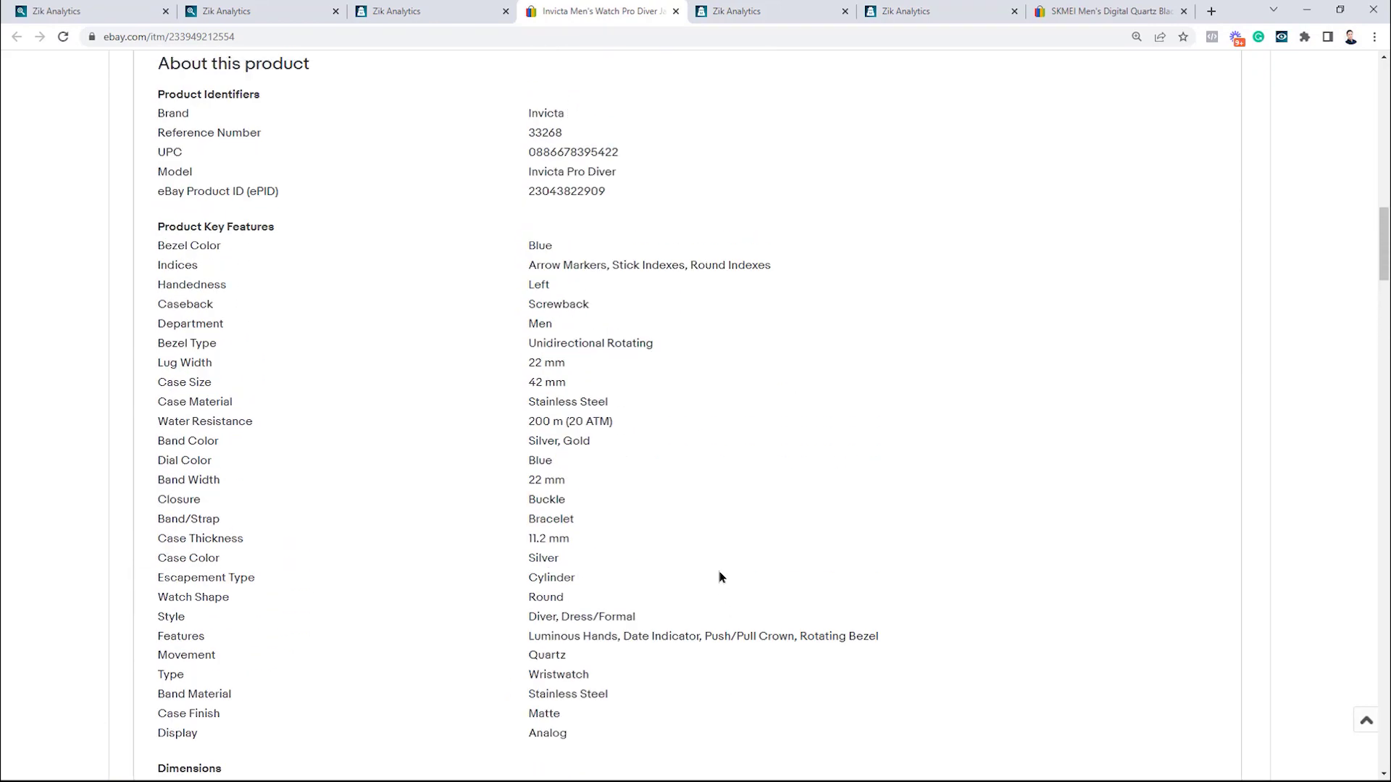
pyautogui.scroll(8, 700, 544)
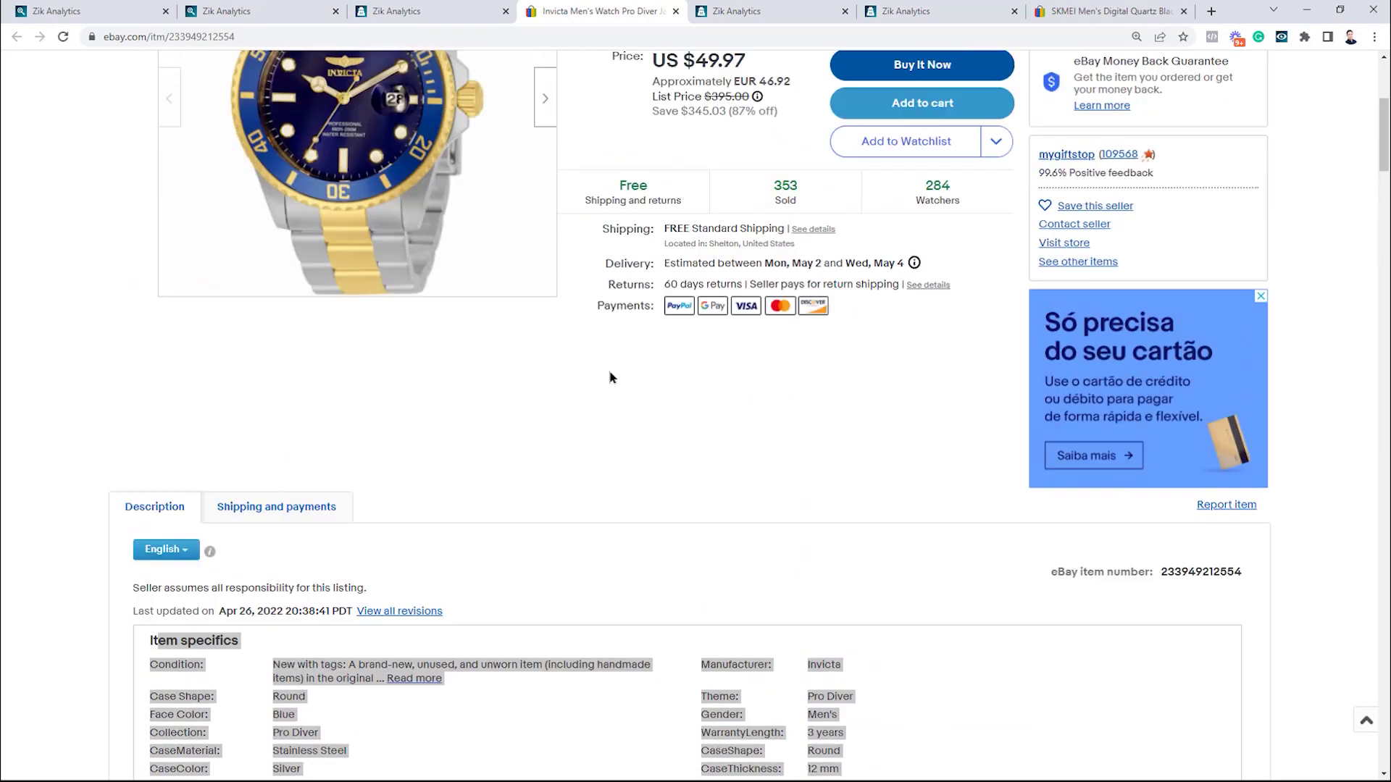
# Return to the mygiftstop competitor results and review its best-selling Invicta watches
pyautogui.click(413, 11)
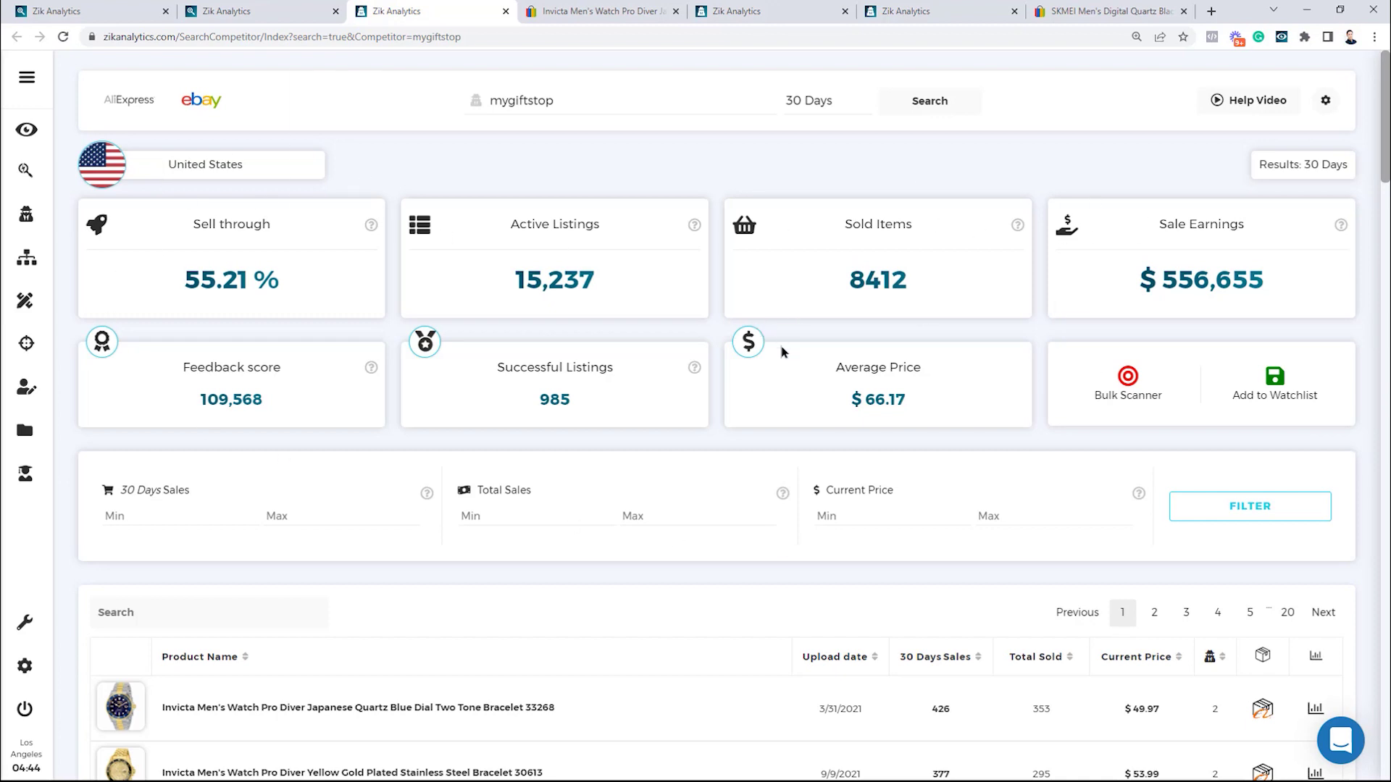
pyautogui.scroll(-4, 783, 300)
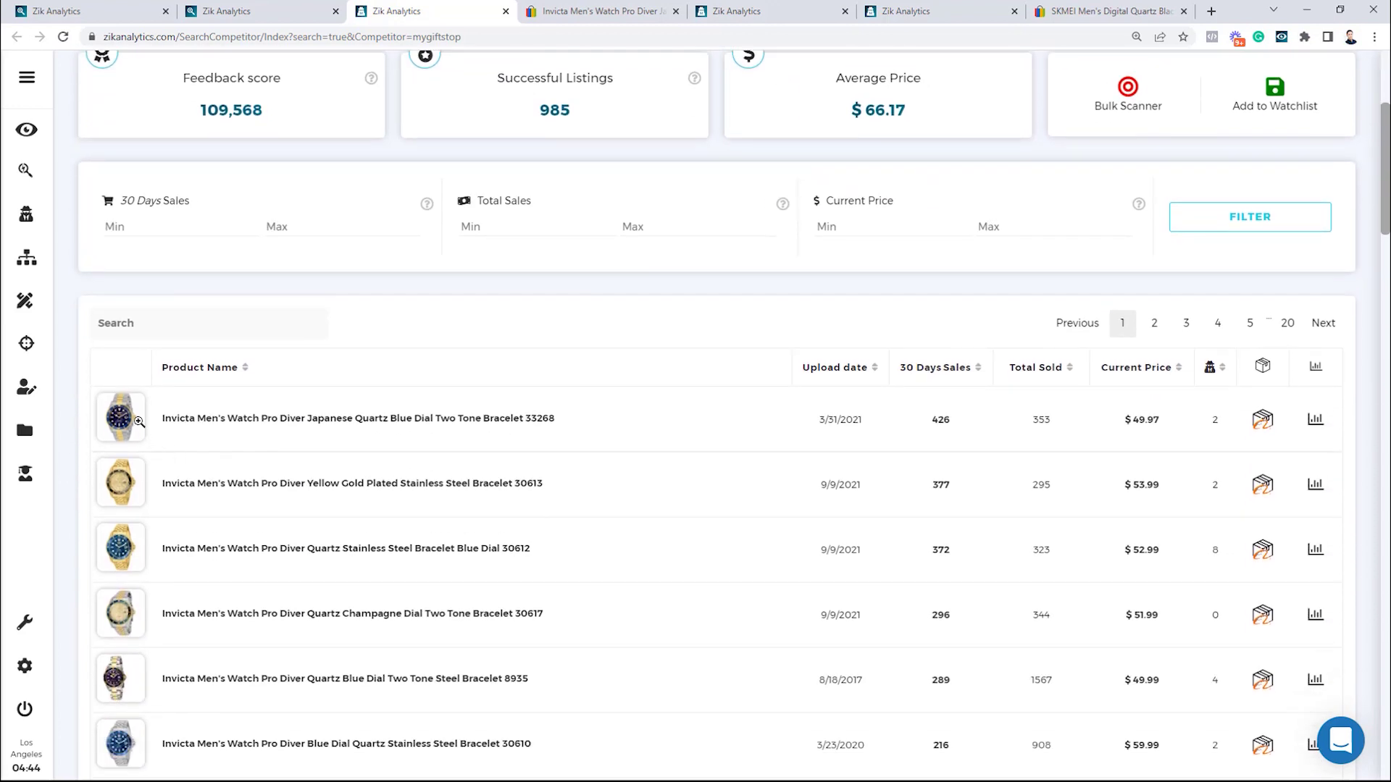
pyautogui.scroll(-2, 668, 413)
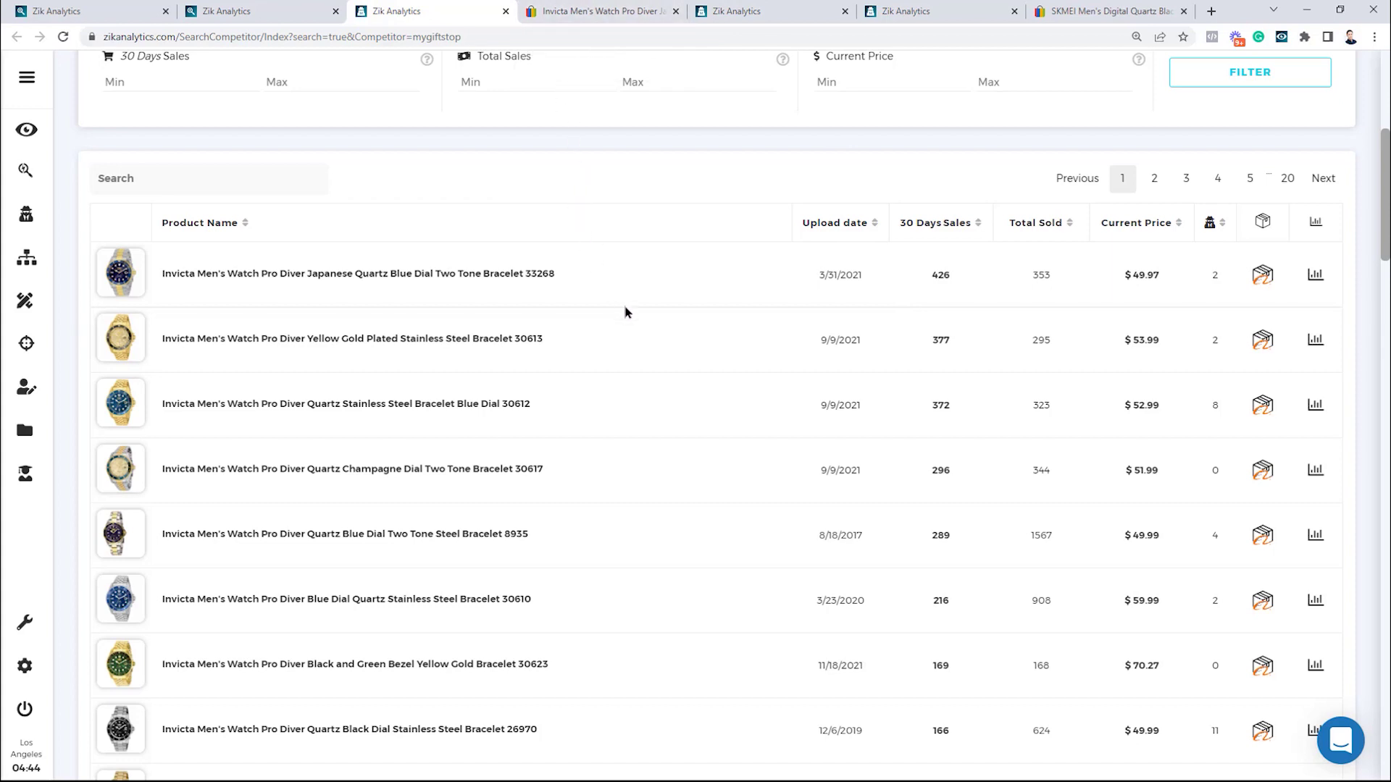
pyautogui.scroll(2, 625, 310)
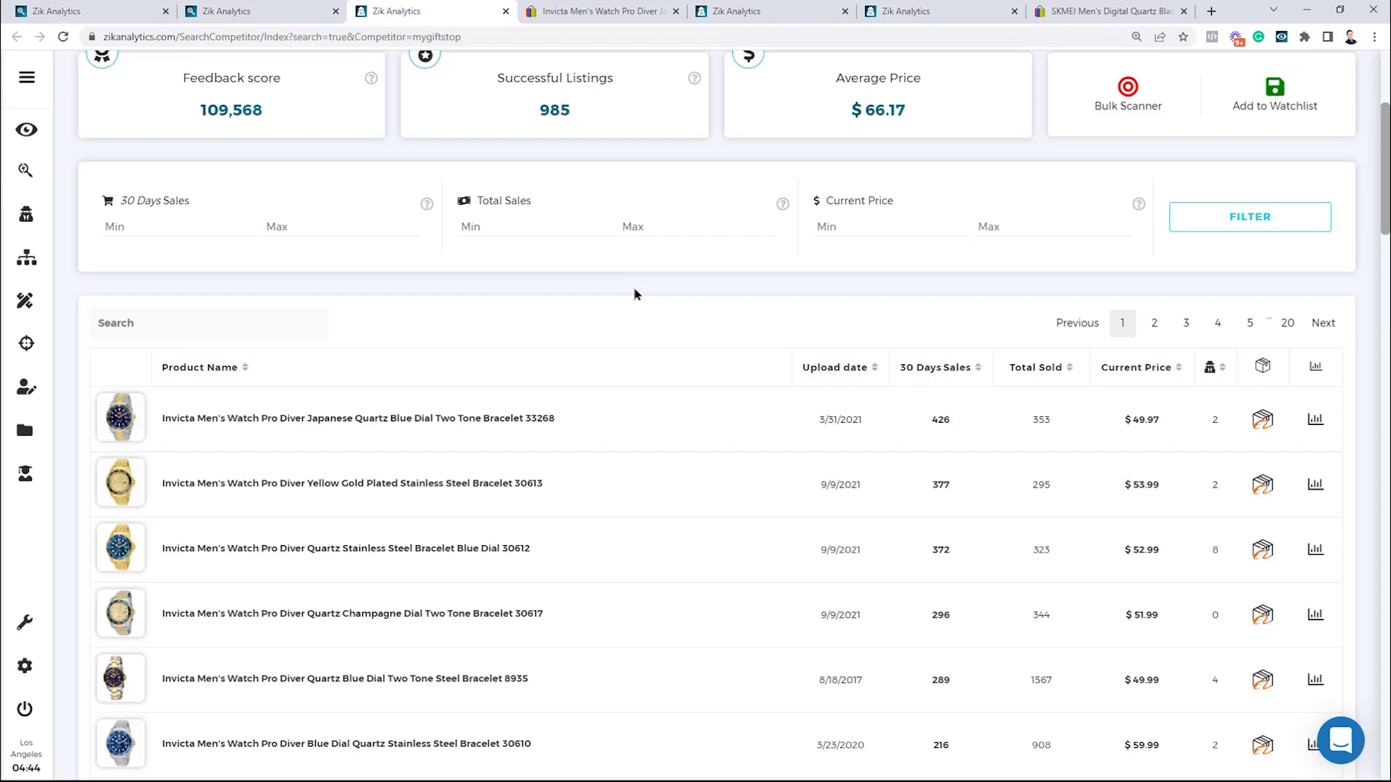
# Switch to the shopemco competitor results and check the seller's sale earnings, average price and sell-through rate
pyautogui.click(898, 10)
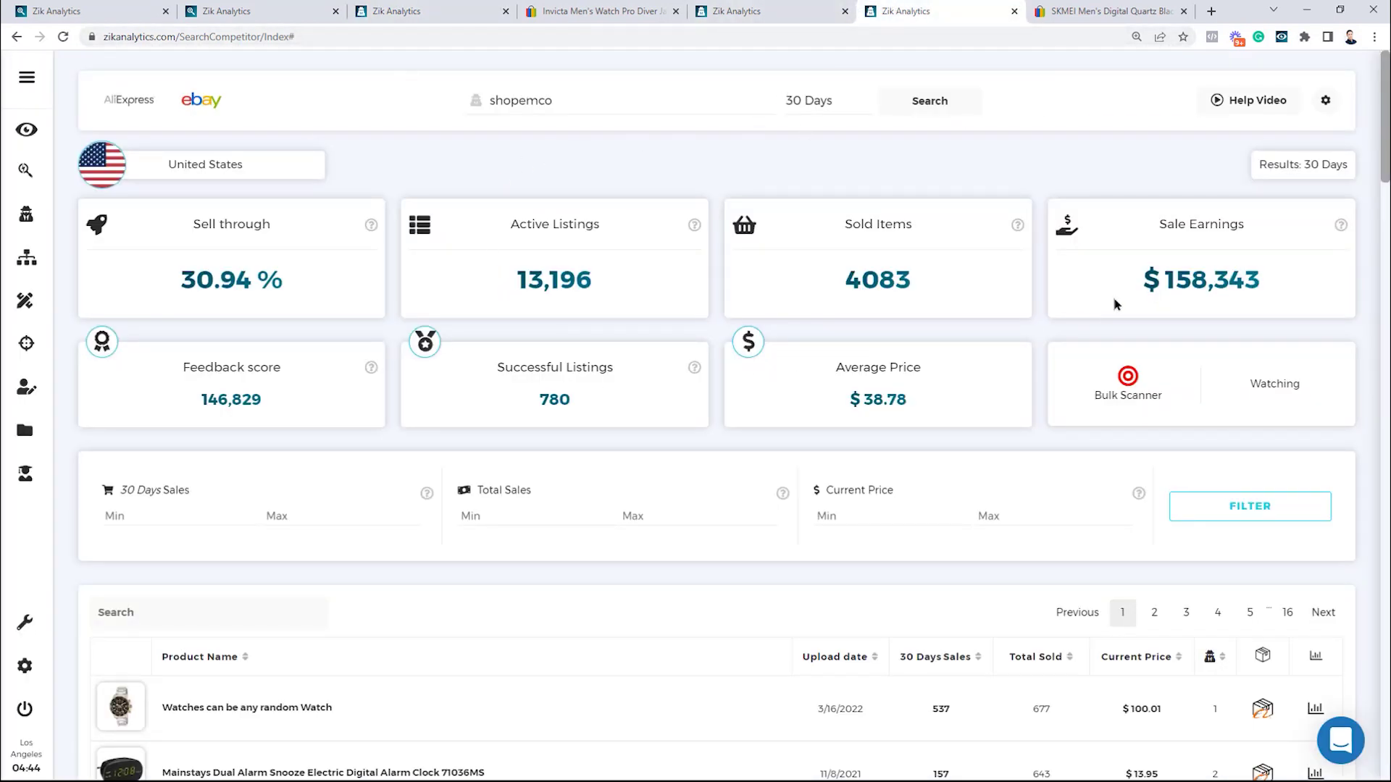
pyautogui.moveTo(1157, 281); pyautogui.dragTo(1269, 293)
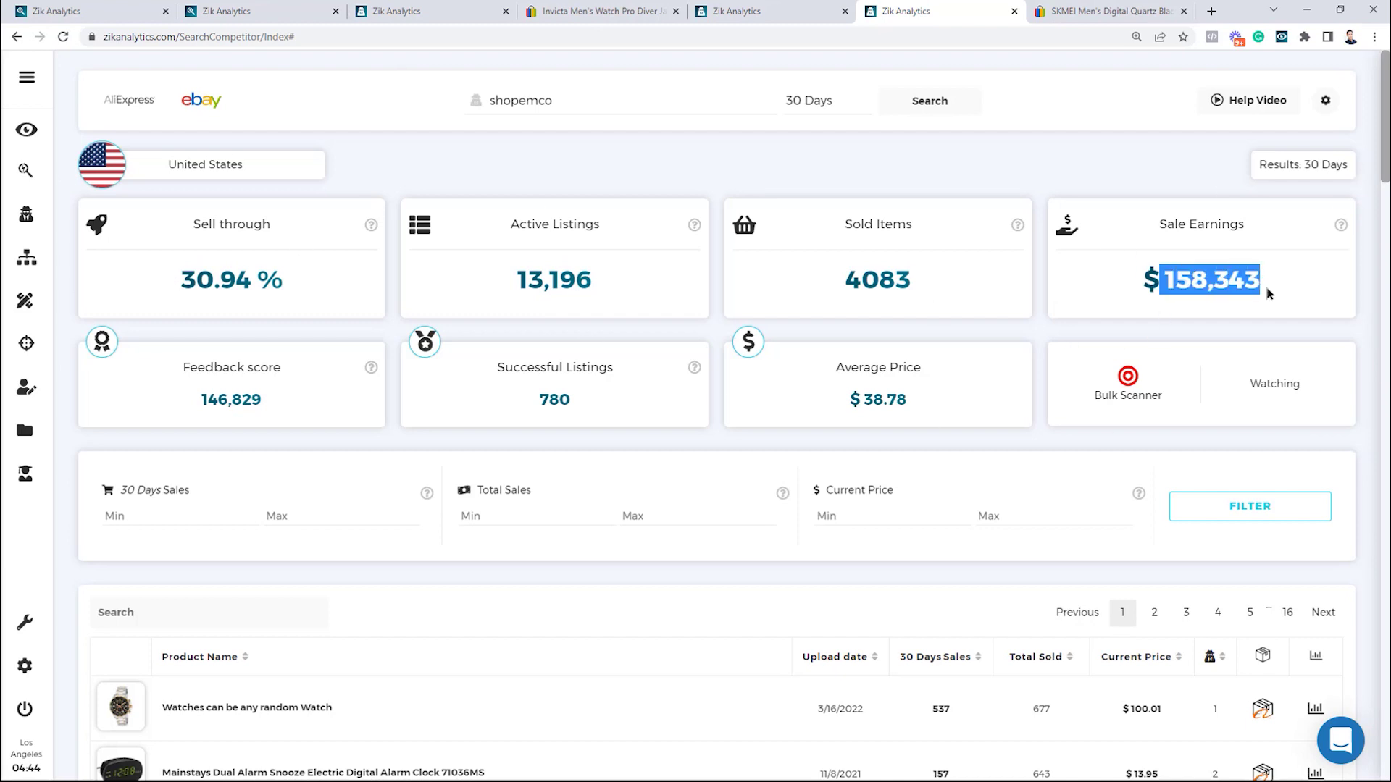
pyautogui.click(1119, 325)
pyautogui.scroll(-1, 1057, 308)
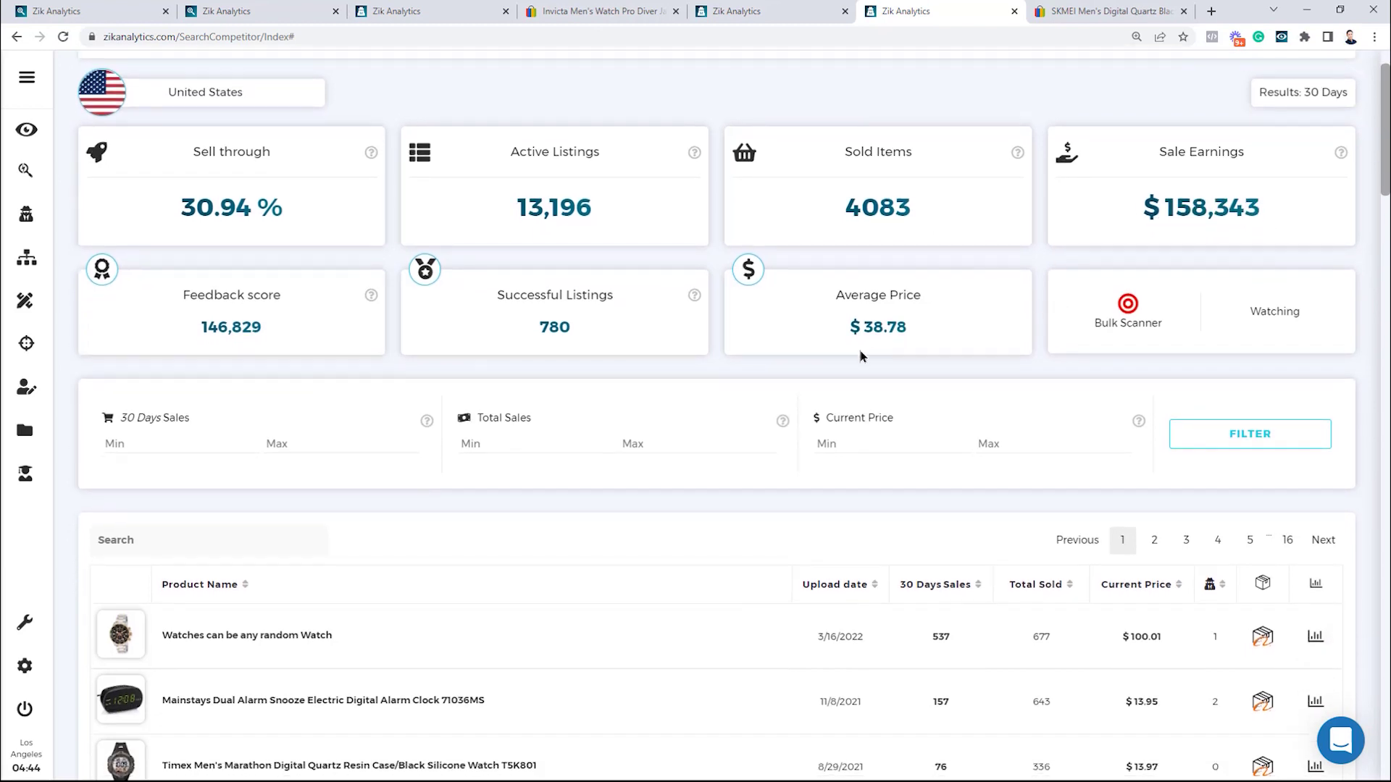
pyautogui.doubleClick(888, 329)
pyautogui.moveTo(183, 200); pyautogui.dragTo(303, 216)
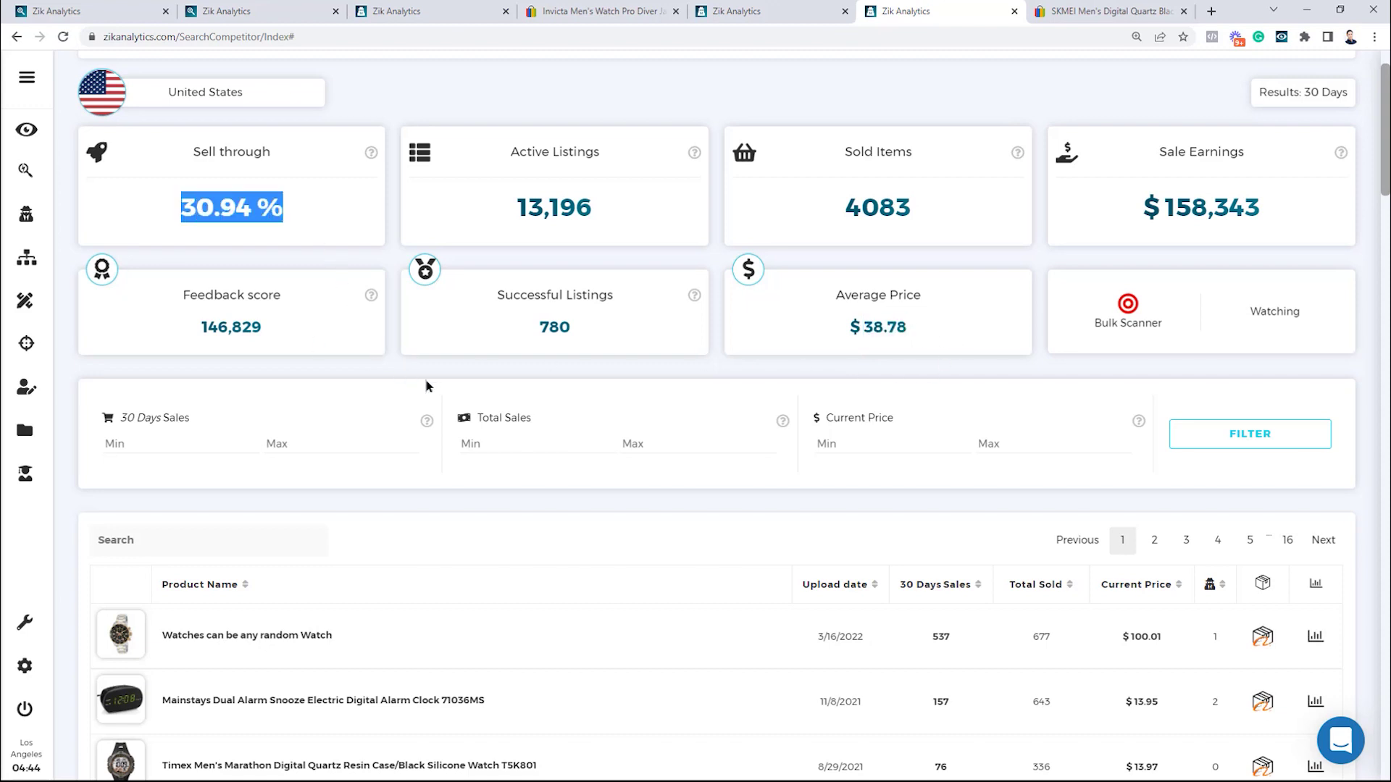
# Browse shopemco's best-selling products and examine the Mainstays alarm clock's title, upload date, sales figures and price
pyautogui.scroll(-1, 435, 312)
pyautogui.middleClick(576, 435)
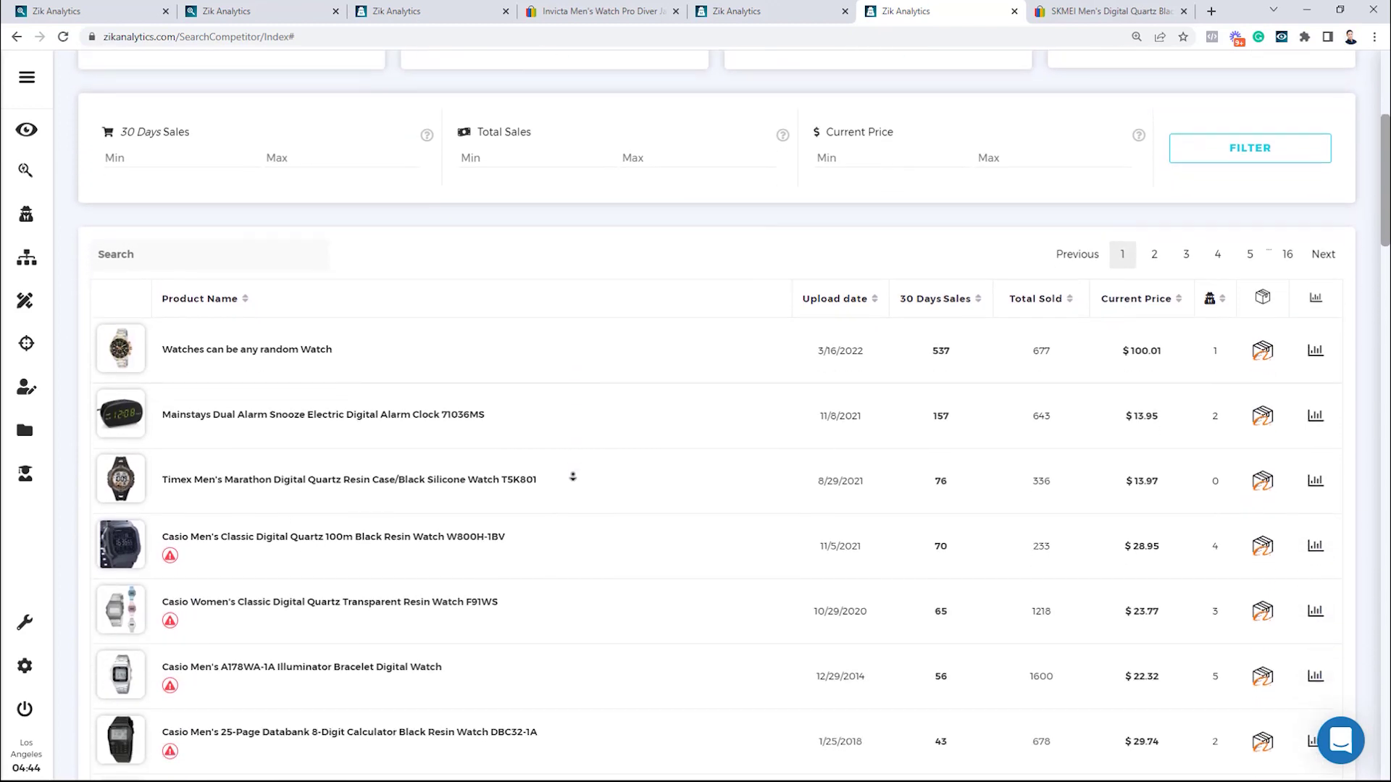
pyautogui.middleClick(572, 486)
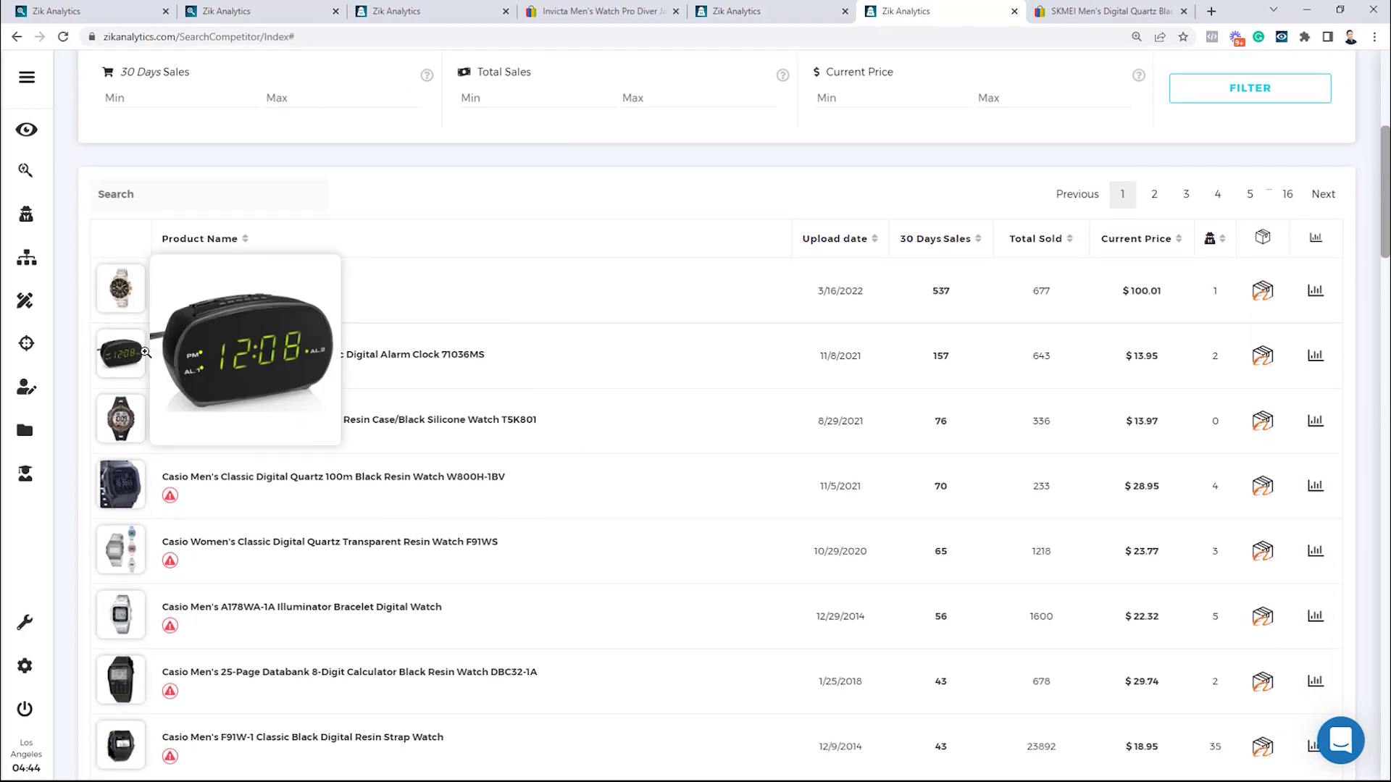
pyautogui.moveTo(487, 363); pyautogui.dragTo(189, 379)
pyautogui.moveTo(815, 360); pyautogui.dragTo(881, 368)
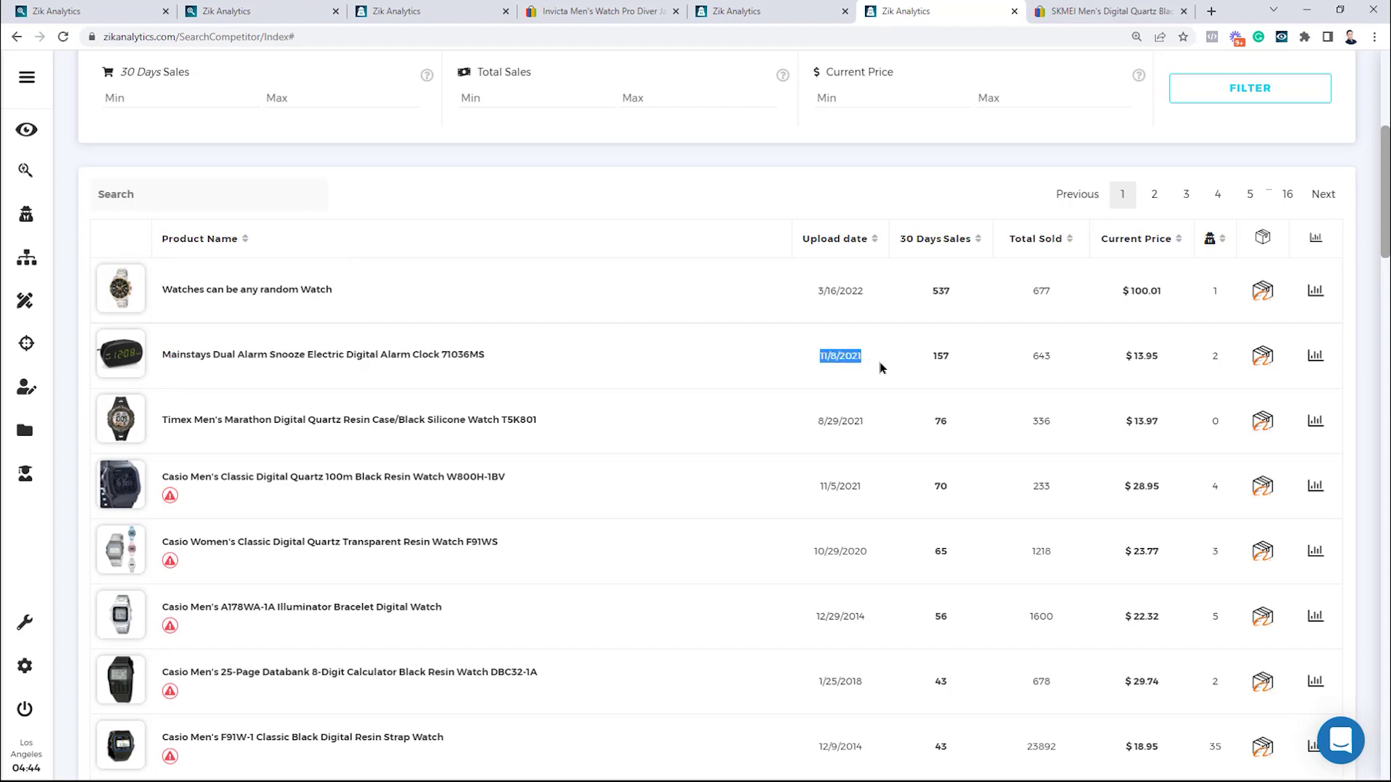
pyautogui.click(881, 368)
pyautogui.moveTo(920, 357); pyautogui.dragTo(1192, 369)
pyautogui.click(1192, 371)
# Open the supplier matches for the Mainstays alarm clock and examine similar products on Alibaba
pyautogui.moveTo(142, 352)
pyautogui.click(1259, 355)
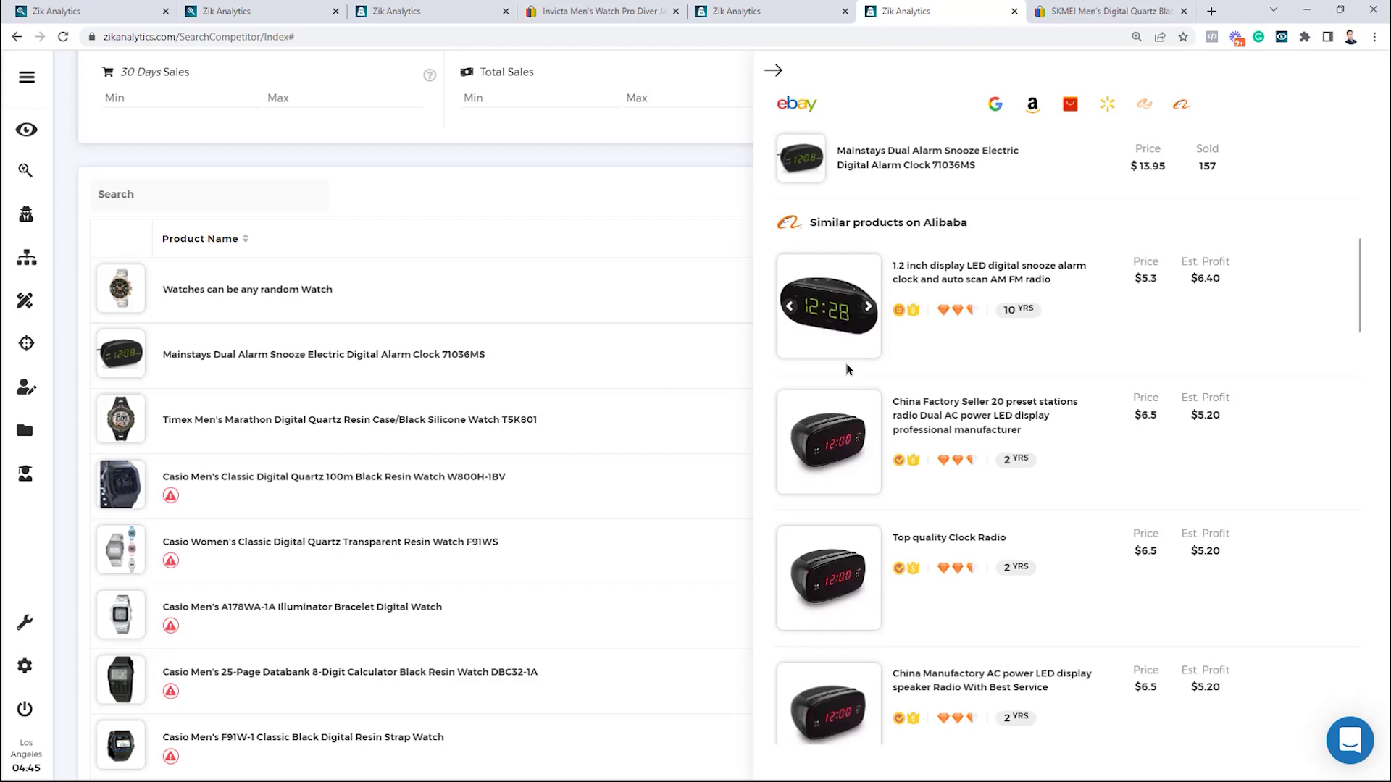
# Review the similar Alibaba products for the Mainstays alarm clock and close the product comparison
pyautogui.scroll(2, 857, 451)
pyautogui.scroll(-10, 1159, 472)
pyautogui.scroll(5, 1152, 518)
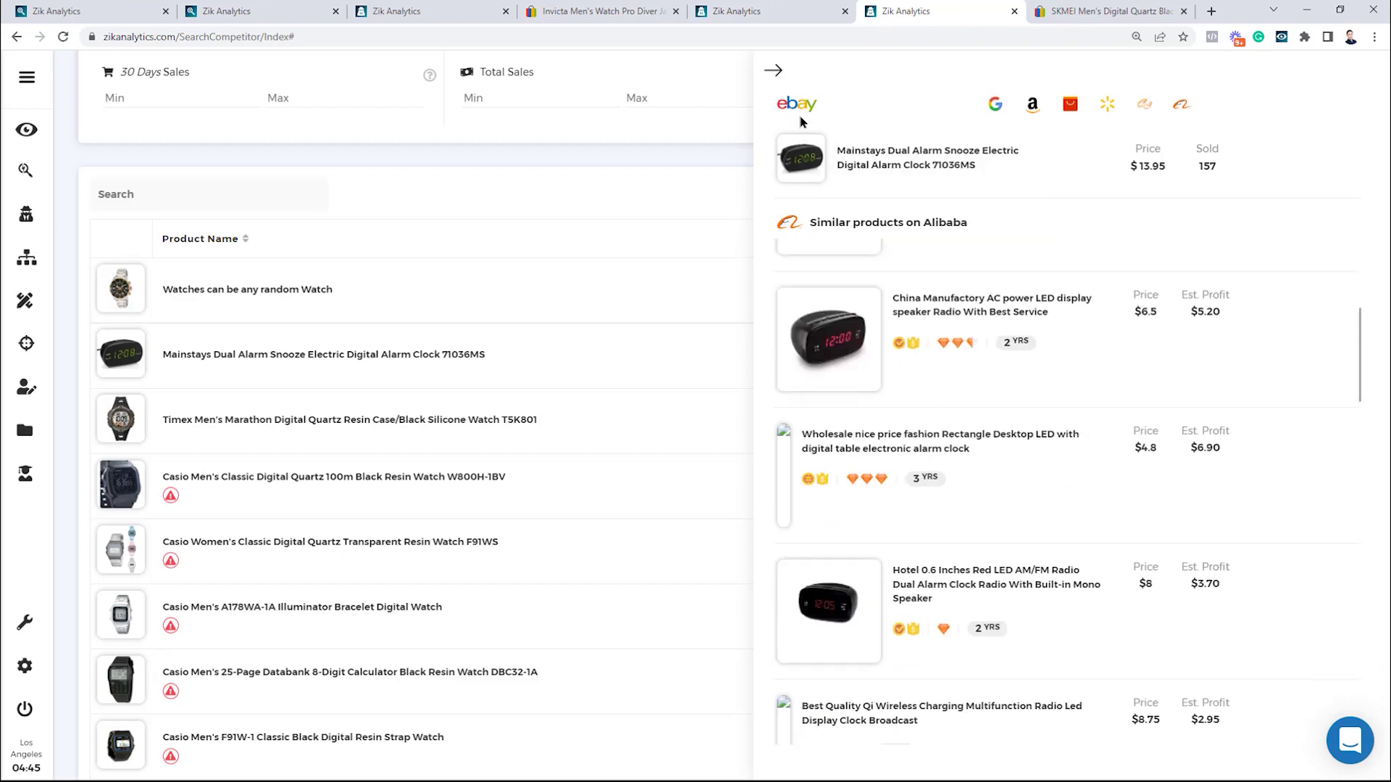
pyautogui.scroll(5, 884, 303)
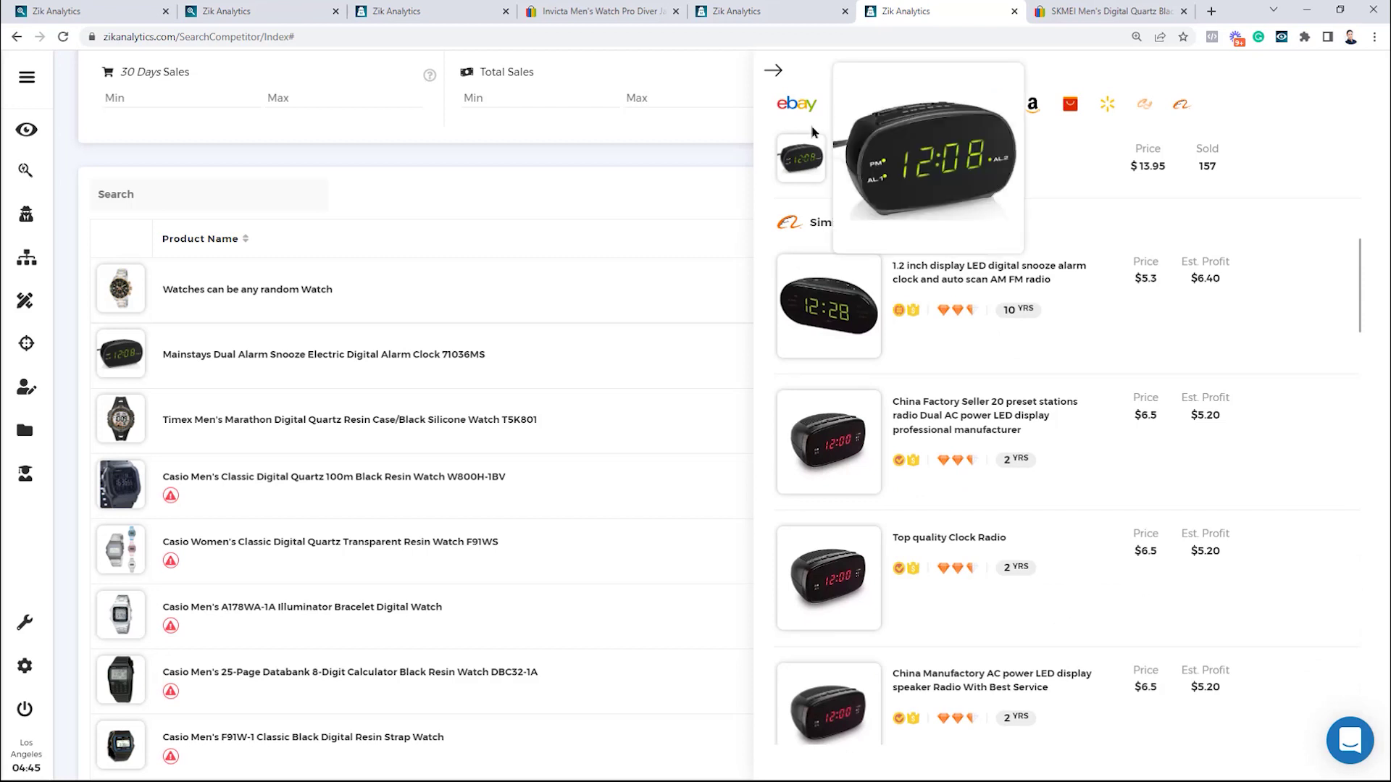
pyautogui.click(772, 72)
pyautogui.moveTo(131, 355)
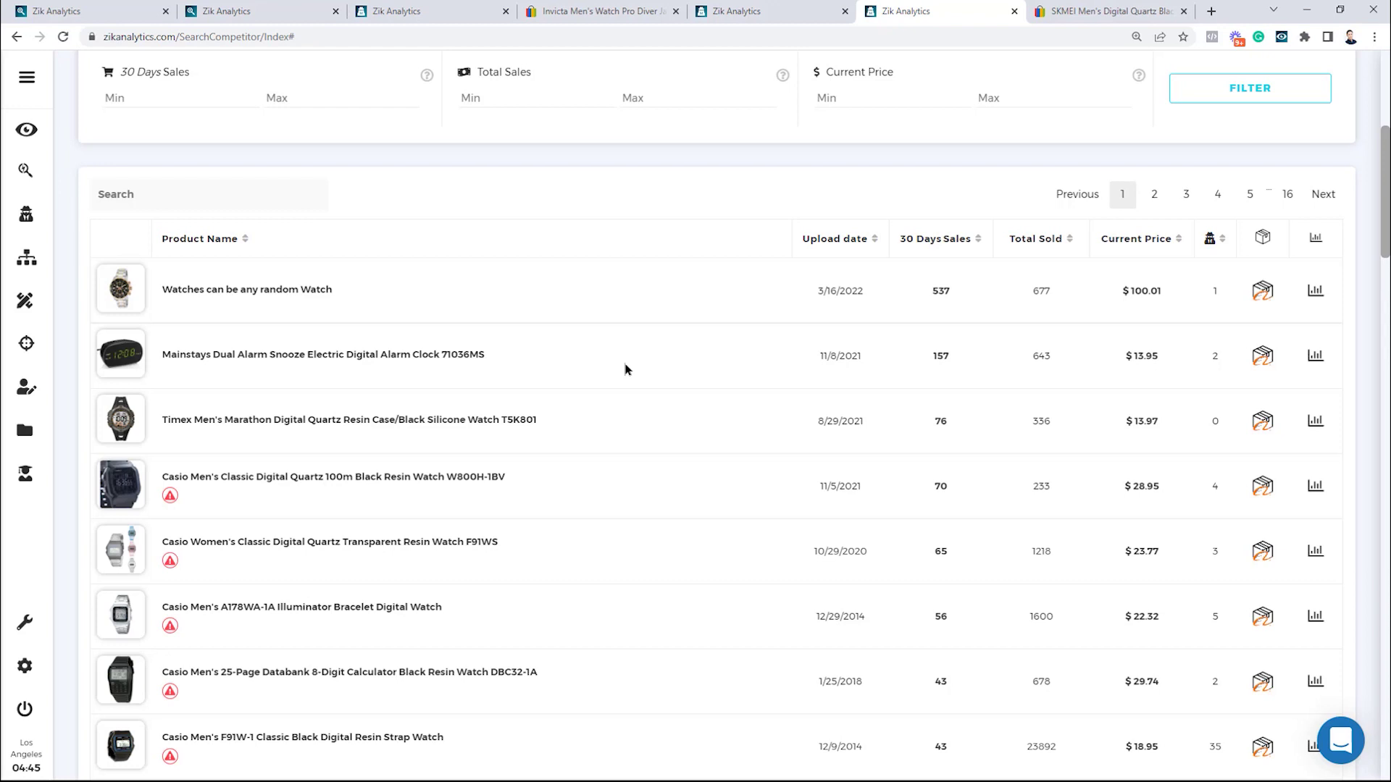
# Copy "Digital Alarm Clock 71036MS" from the title of the Mainstays listing in the shopemco product list
pyautogui.scroll(6, 690, 328)
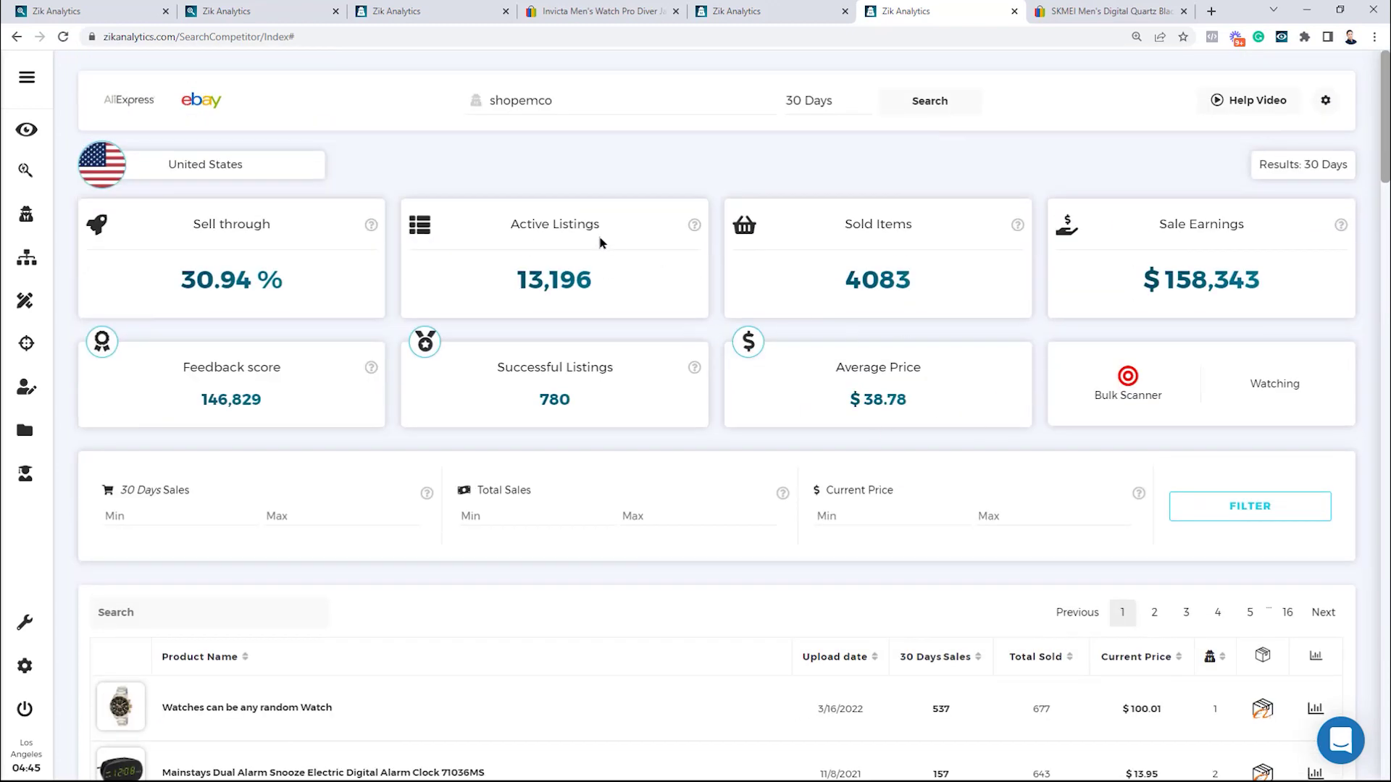
pyautogui.scroll(-5, 600, 242)
pyautogui.moveTo(175, 409)
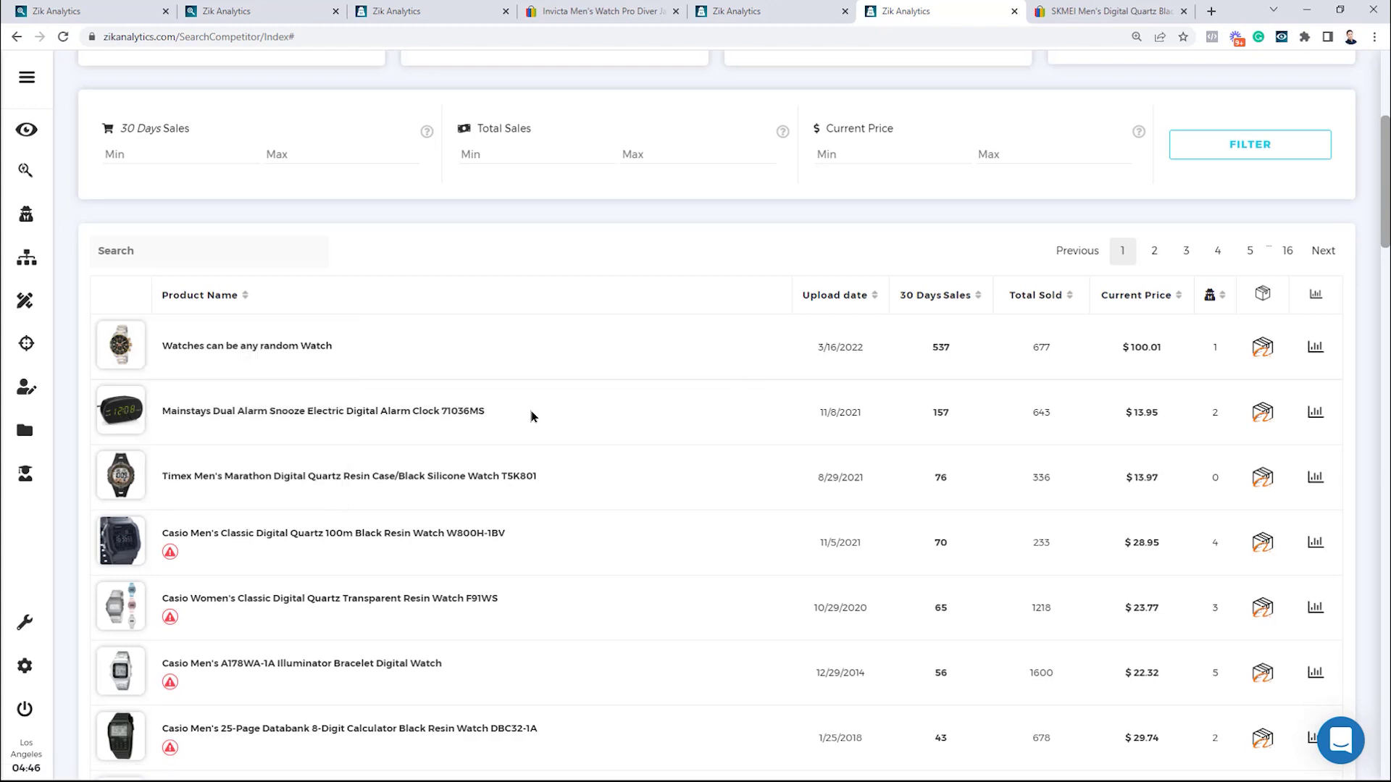
pyautogui.moveTo(131, 419)
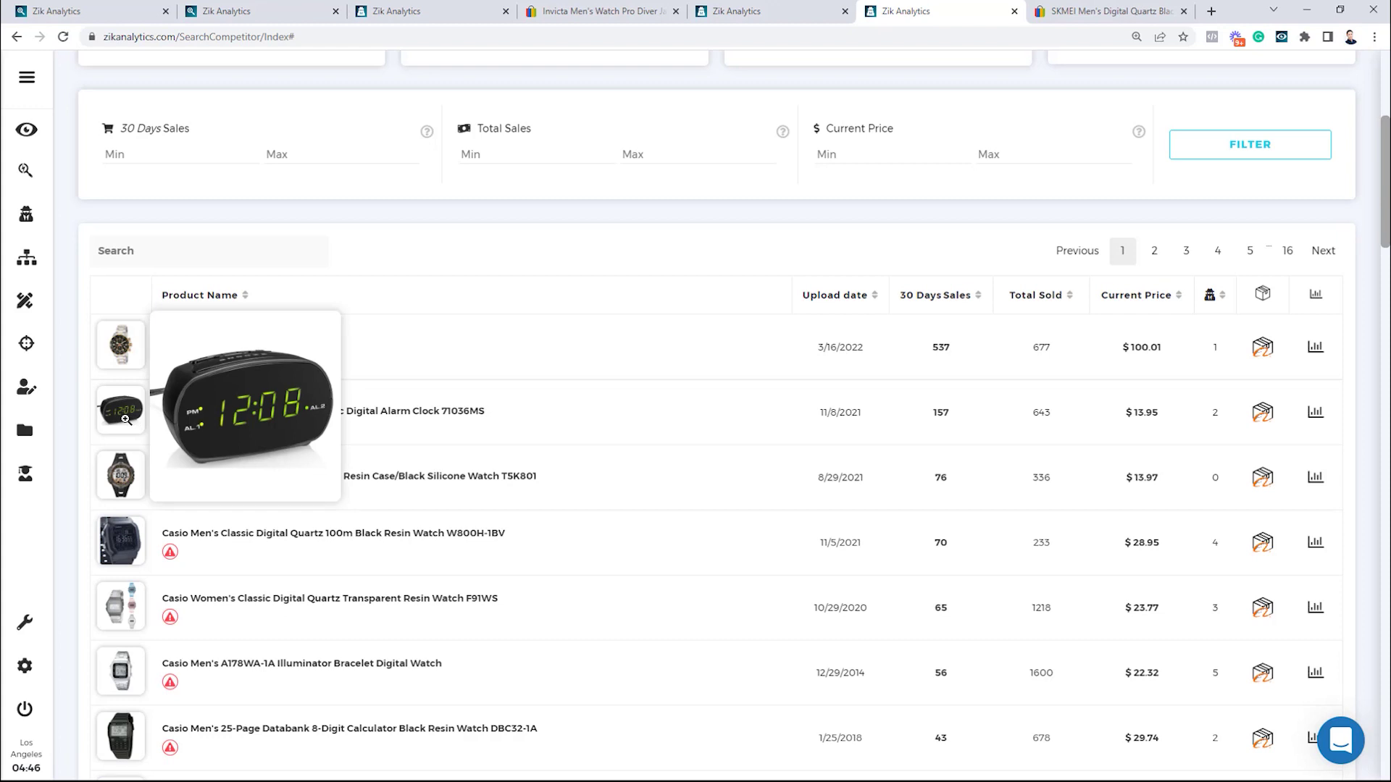
pyautogui.moveTo(492, 419); pyautogui.dragTo(347, 435)
pyautogui.hotkey('ctrl', 'c')
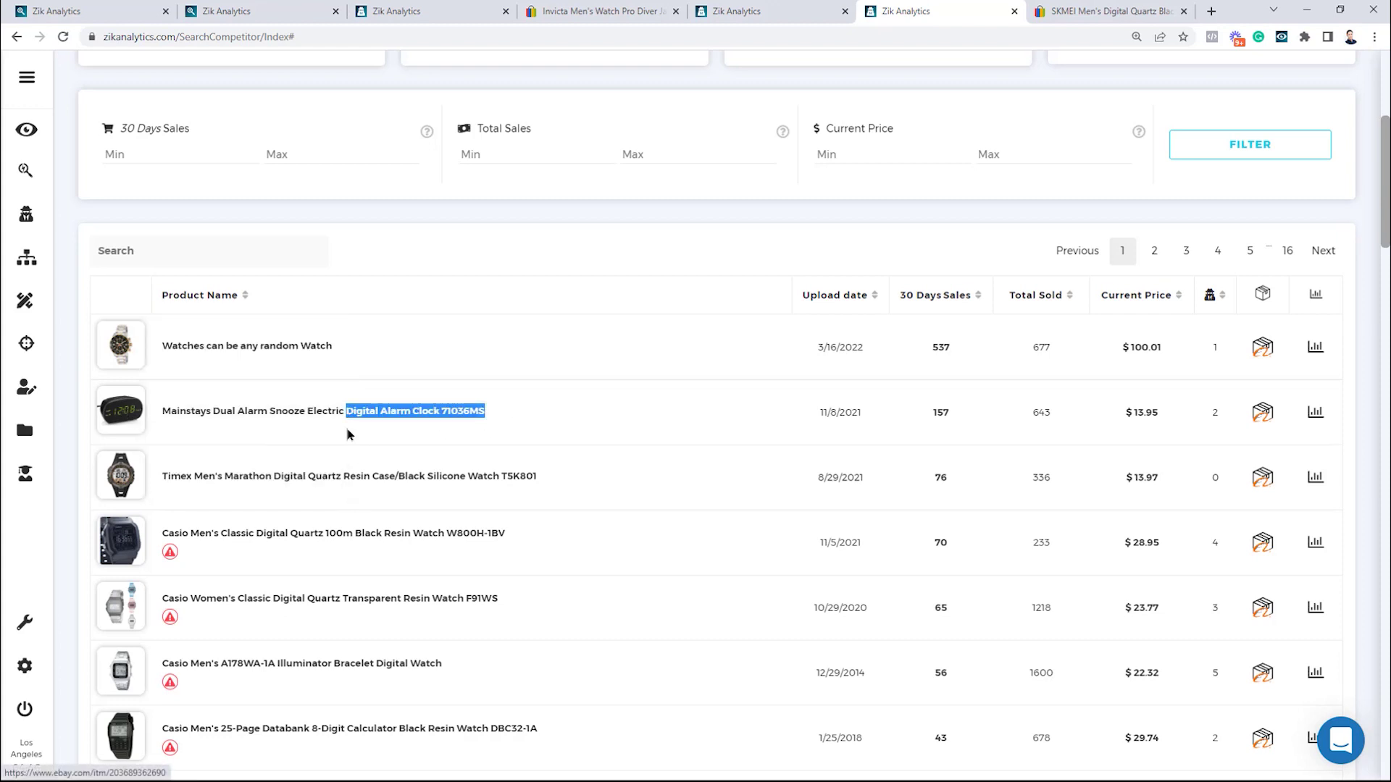
# Open Product Research in a separate tab and enter "Digital Alarm Clock" as the search phrase, without the model number
pyautogui.middleClick(26, 170)
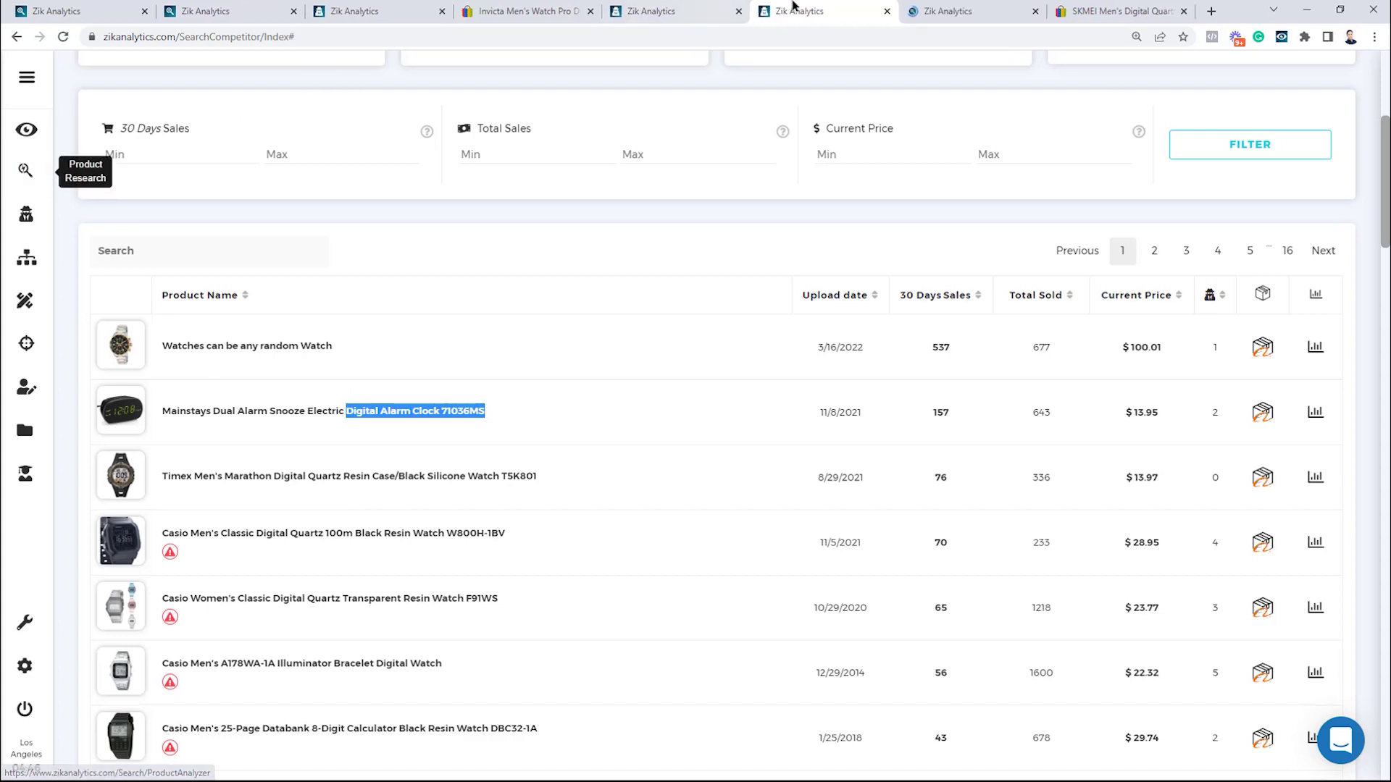
pyautogui.click(918, 10)
pyautogui.click(510, 102)
pyautogui.hotkey('ctrl', 'v')
pyautogui.moveTo(558, 102); pyautogui.dragTo(719, 99)
pyautogui.press('BackSpace')
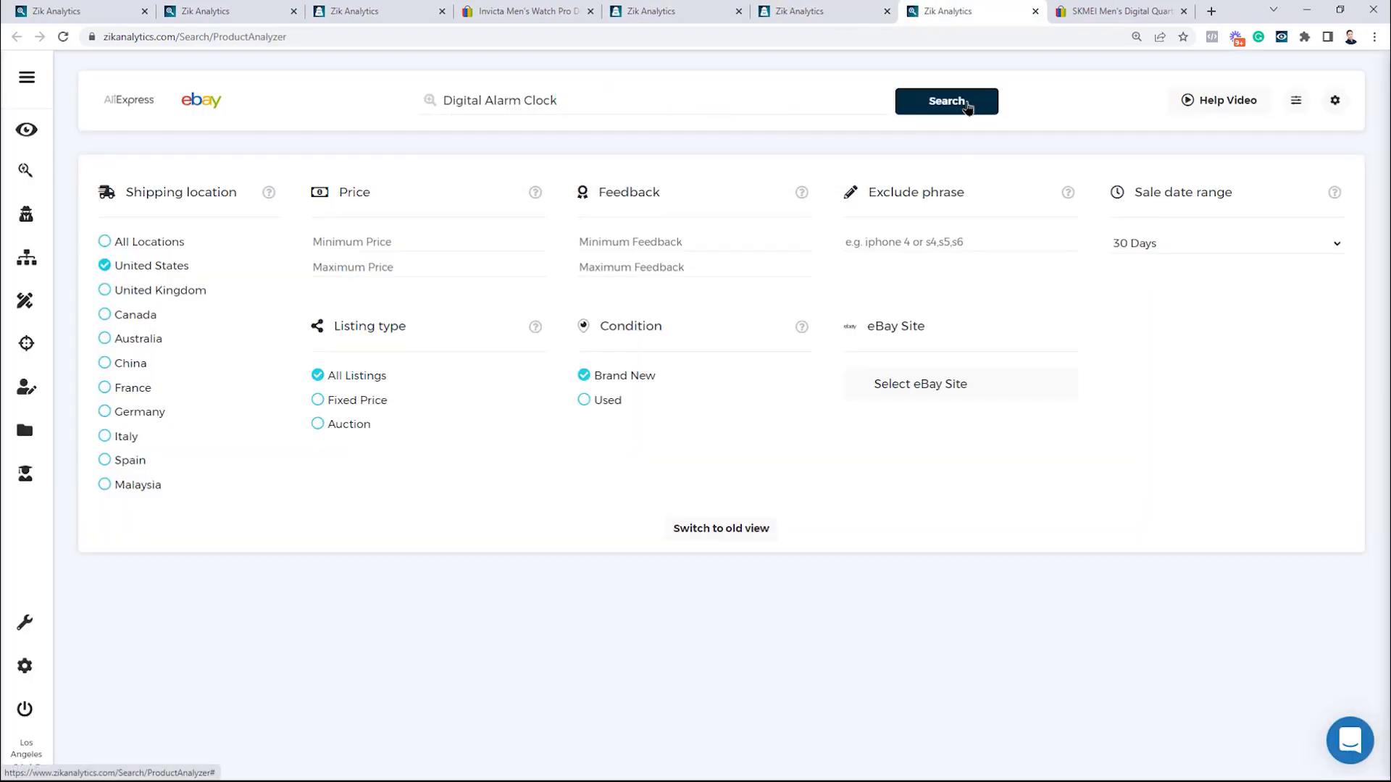
# Run the digital alarm clock search and review its statistics, sellers and best-selling listings
pyautogui.click(967, 107)
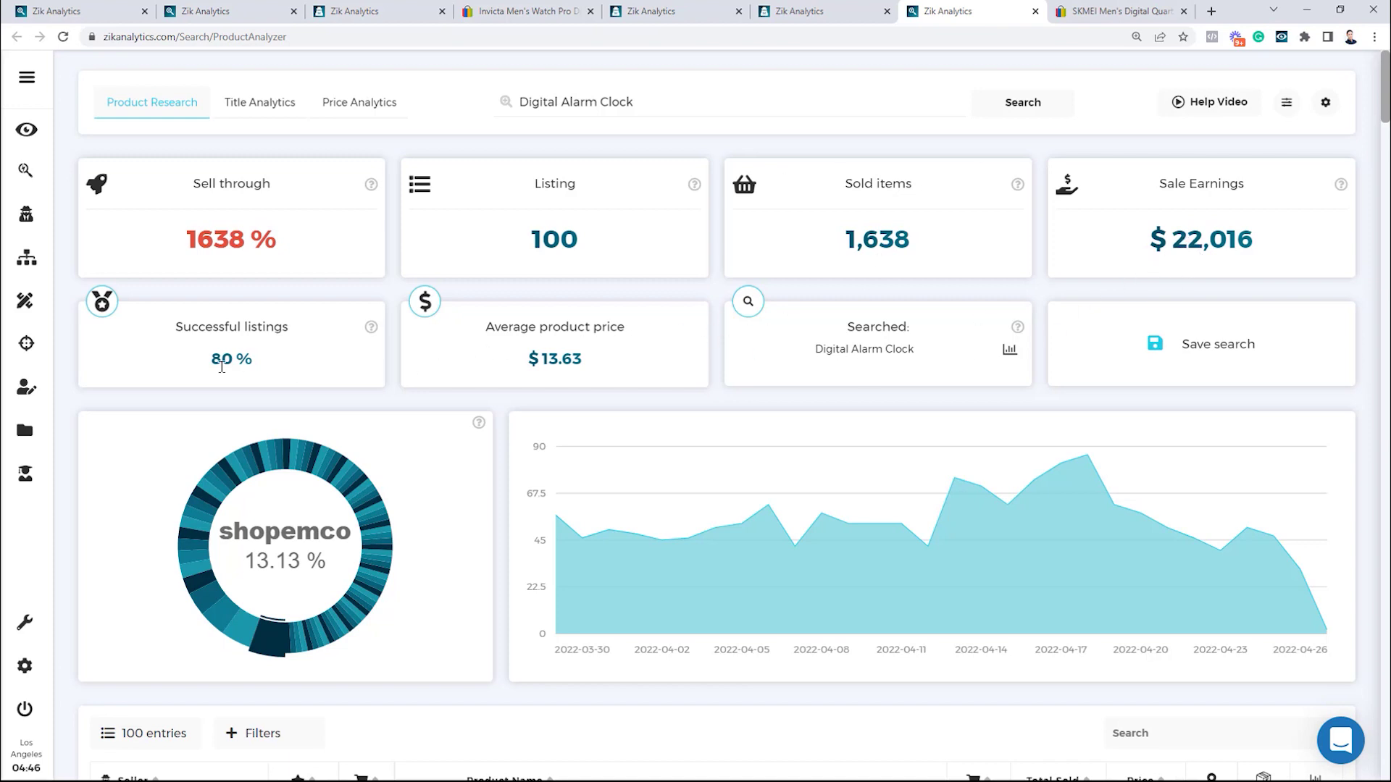
pyautogui.scroll(-3, 684, 364)
pyautogui.scroll(-3, 507, 366)
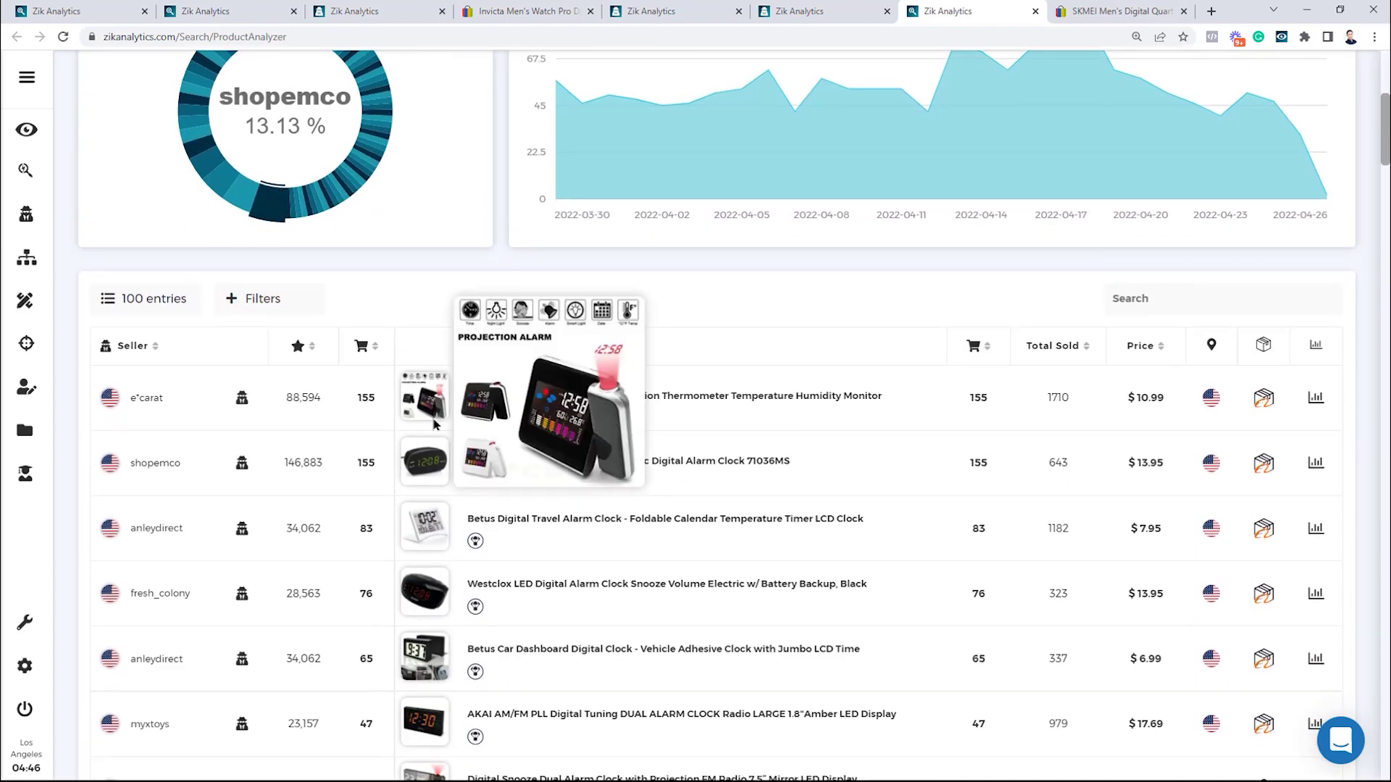
pyautogui.scroll(-2, 405, 358)
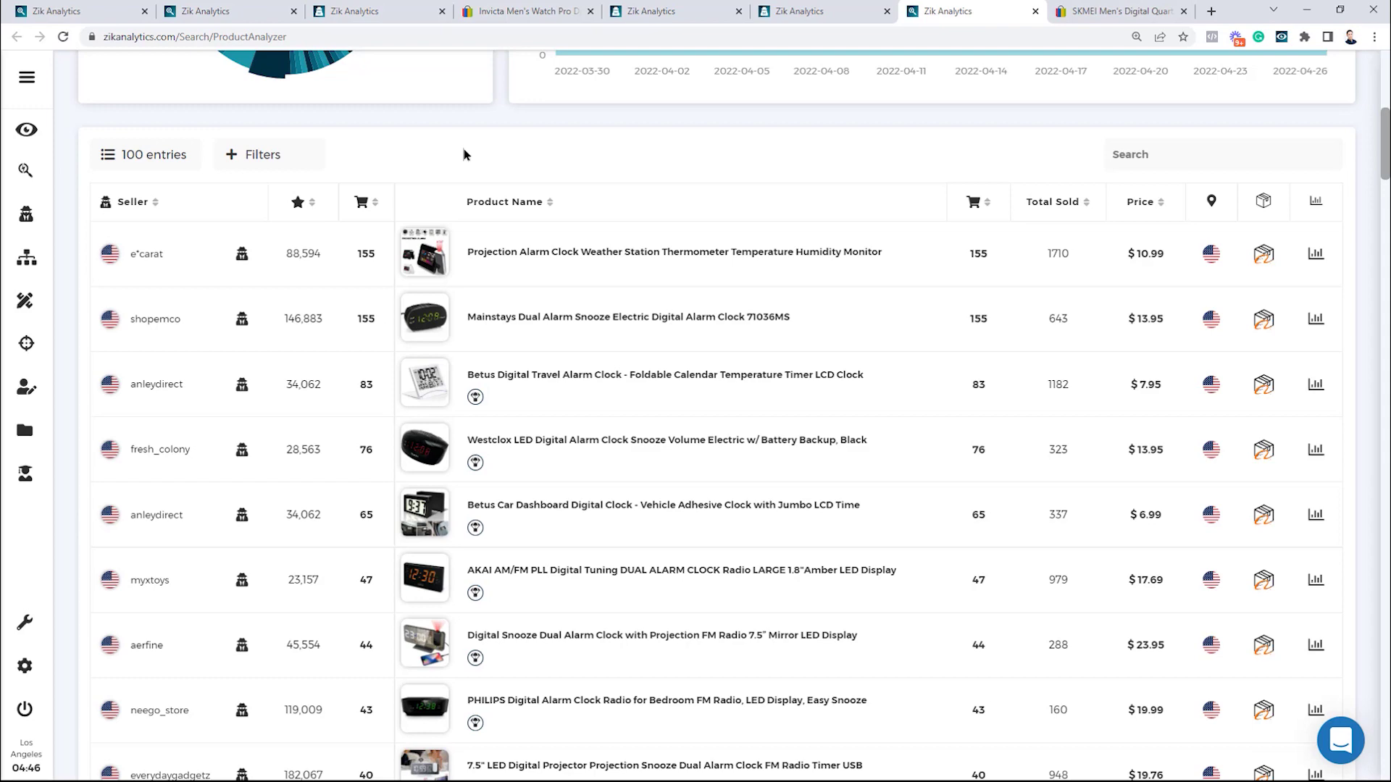
# Return to the shopemco competitor results, sort the products by highest 30-day sales and look over the top listings
pyautogui.click(782, 11)
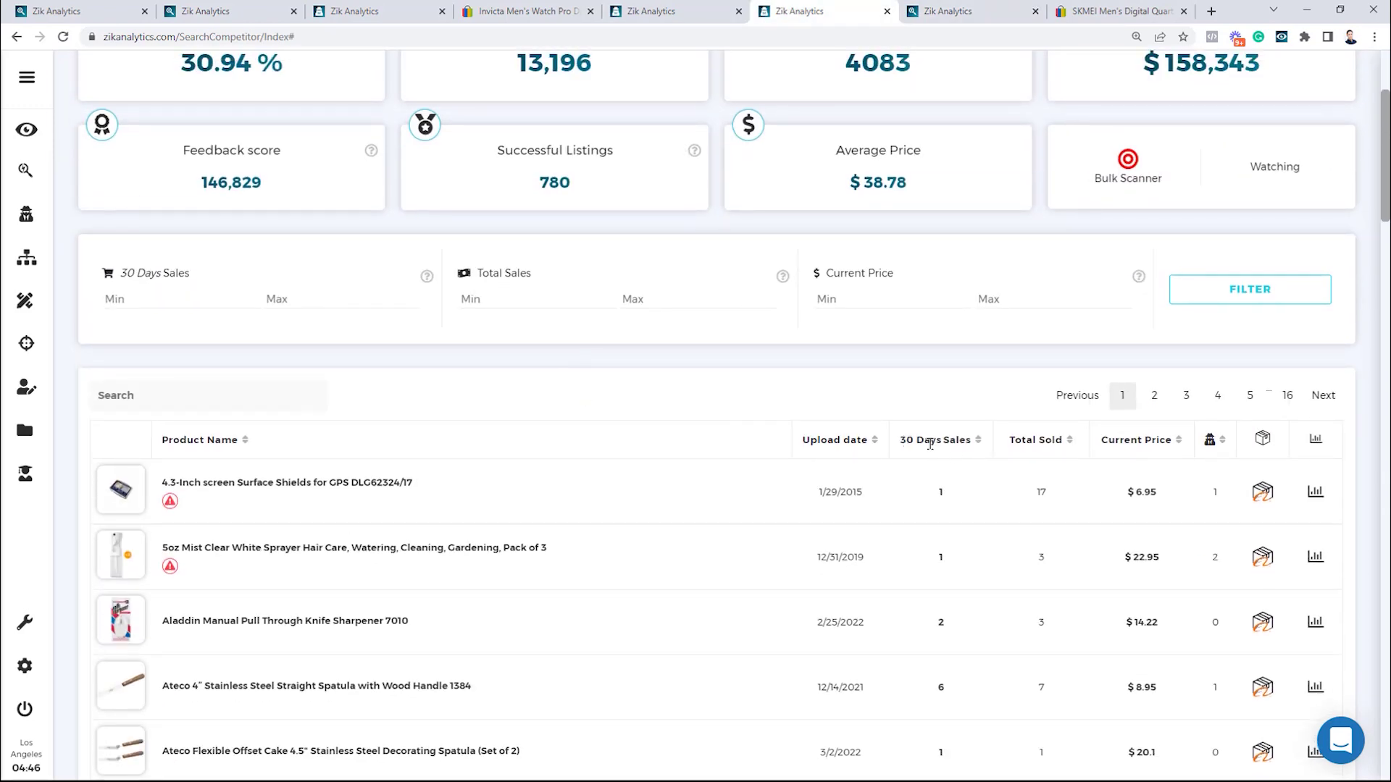
pyautogui.click(937, 440)
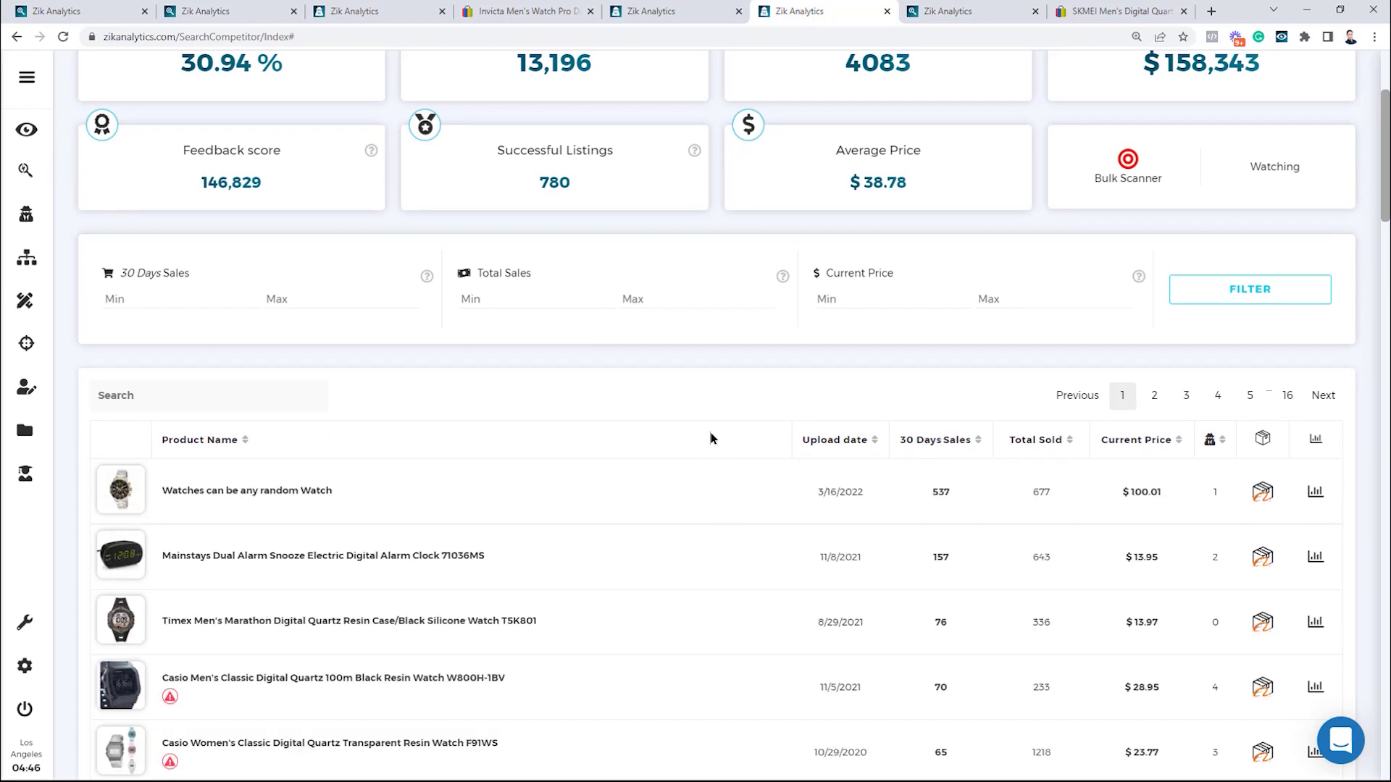
pyautogui.scroll(-1, 710, 437)
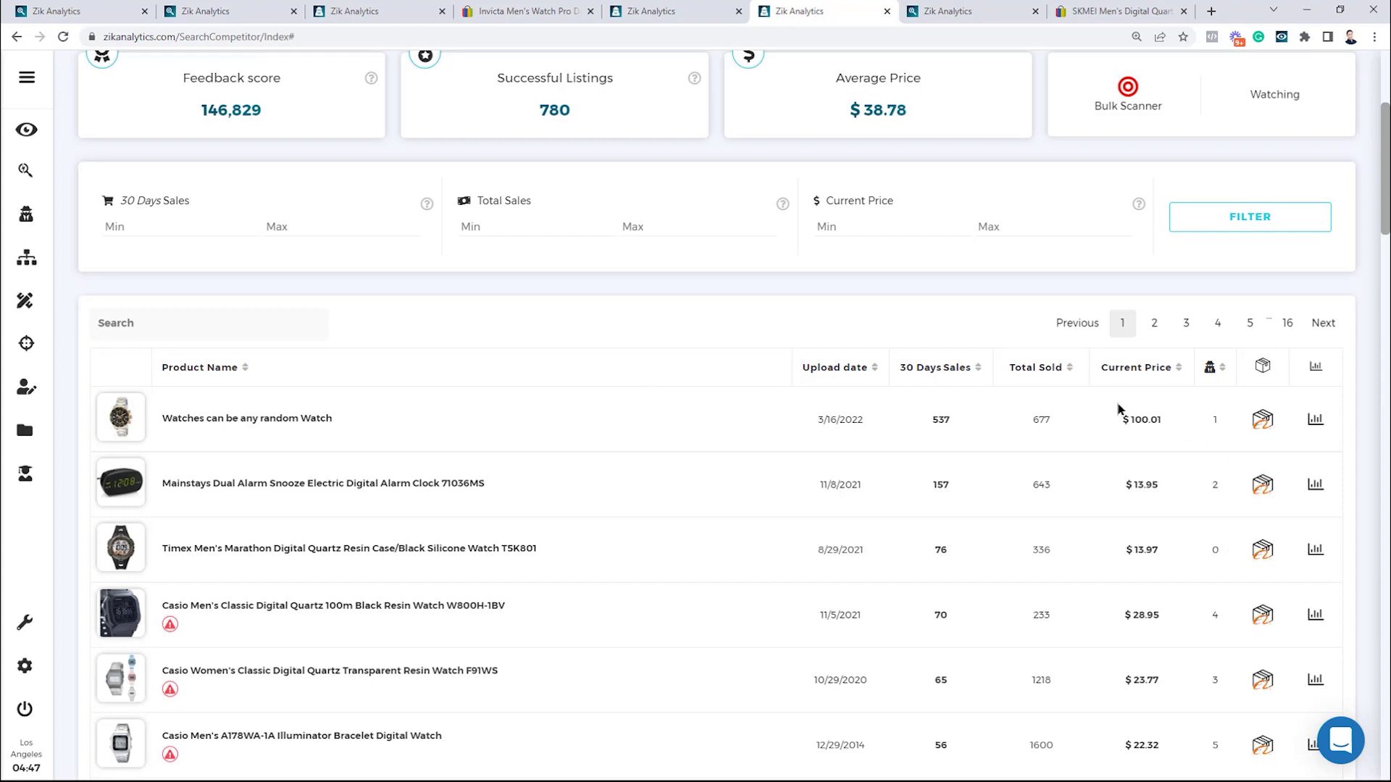
pyautogui.moveTo(129, 408)
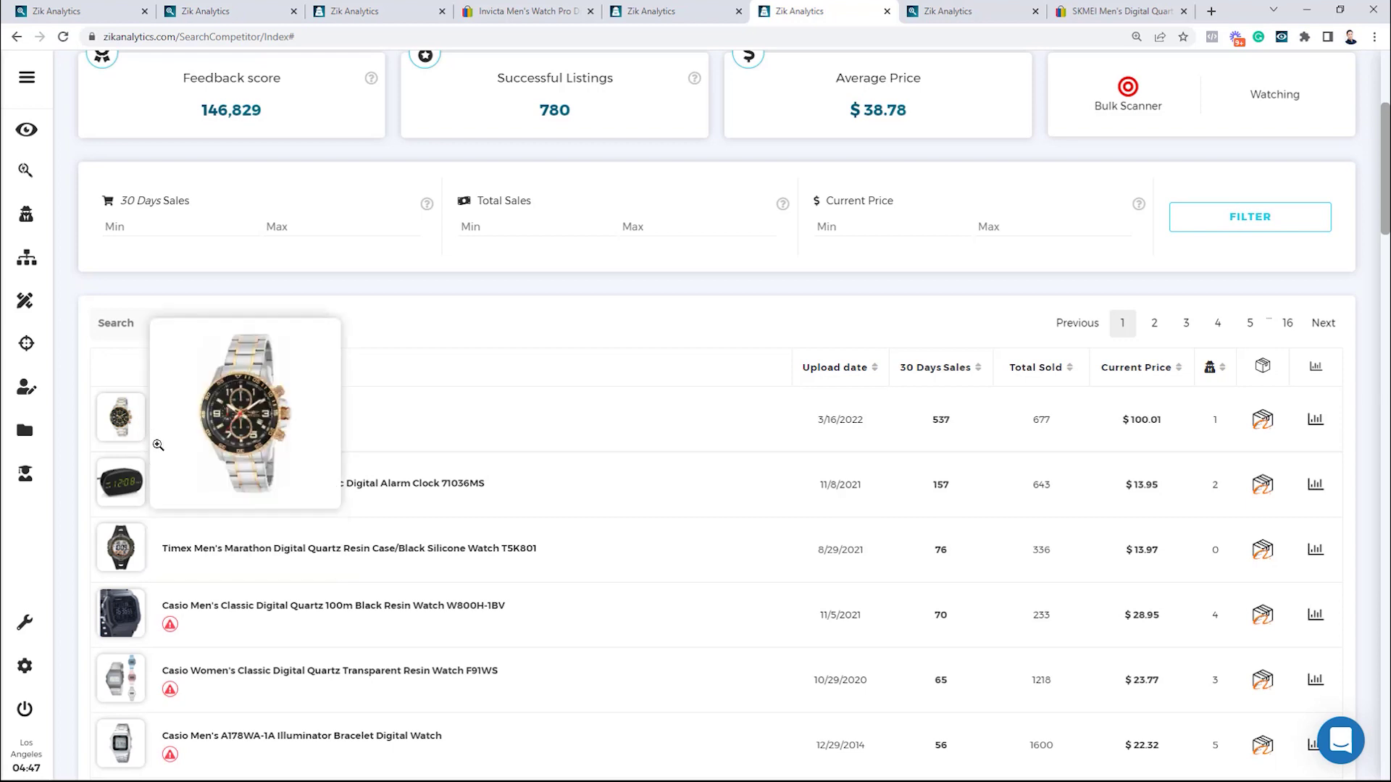
pyautogui.scroll(-2, 313, 456)
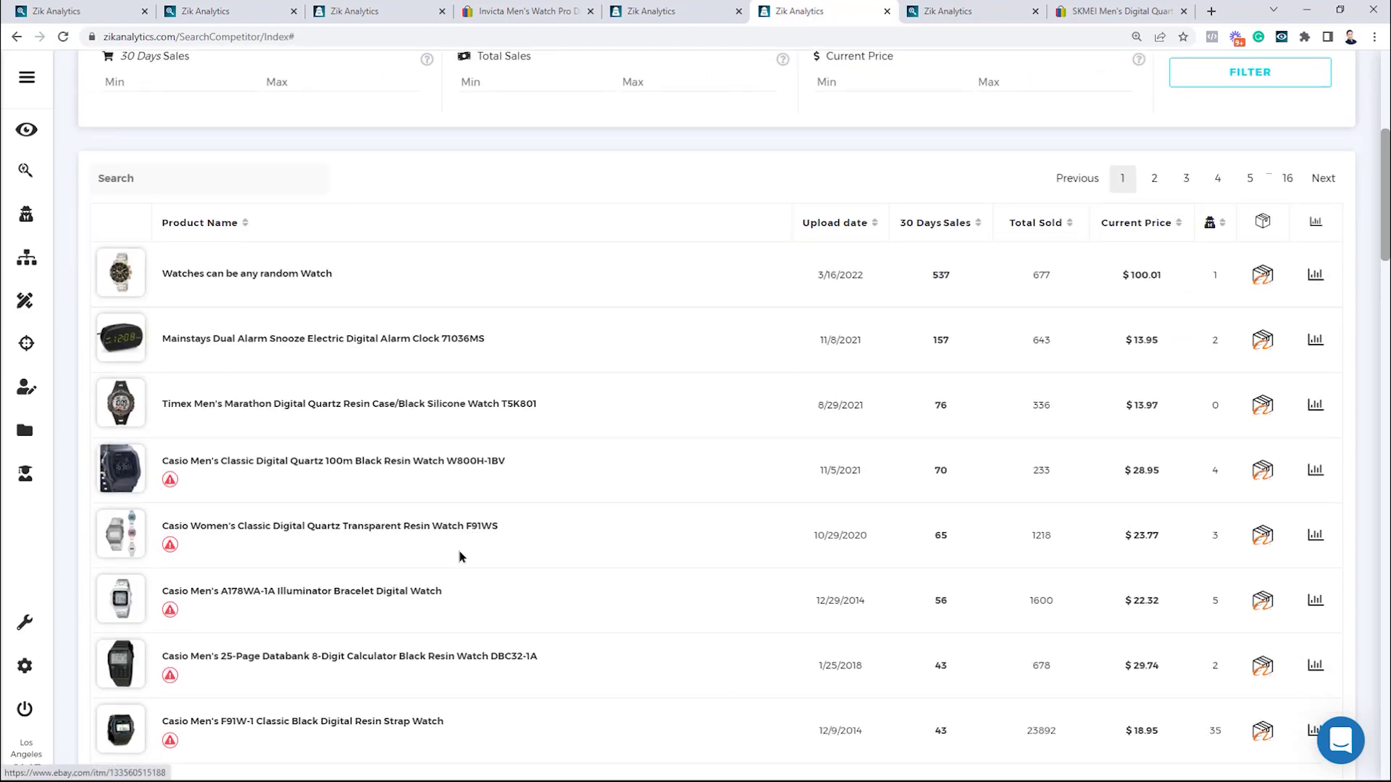
pyautogui.scroll(5, 696, 555)
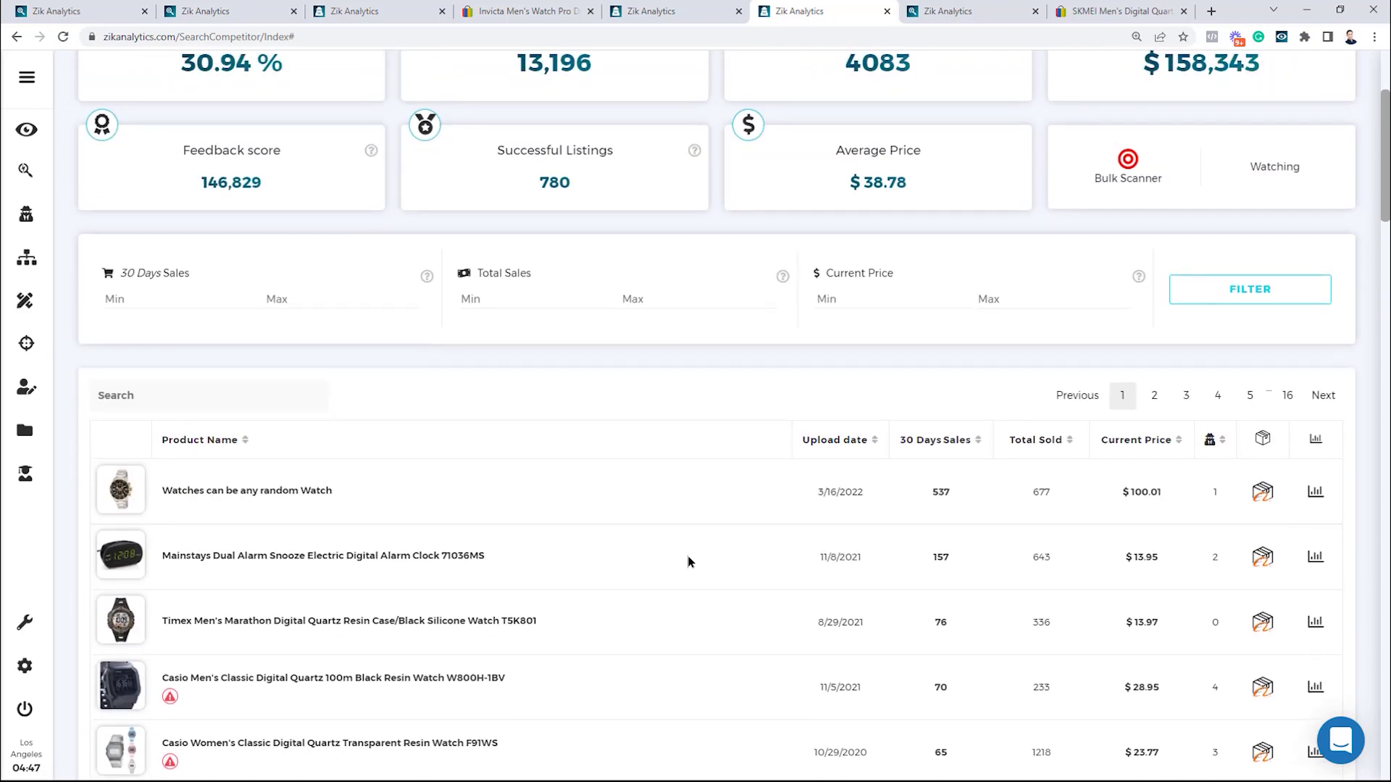
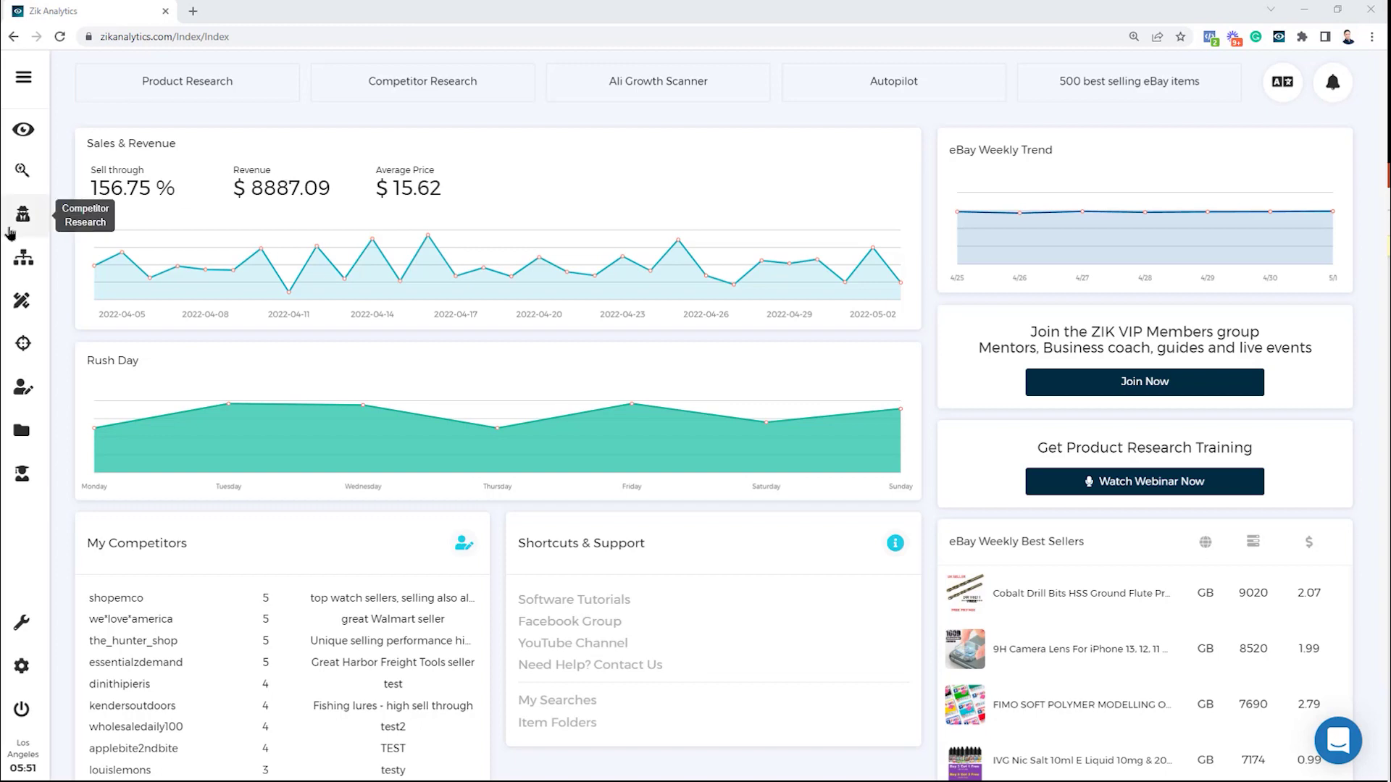
# Run a 30-day Competitor Research search for the eBay seller ya-satar
pyautogui.click(23, 214)
pyautogui.click(580, 100)
pyautogui.click(561, 240)
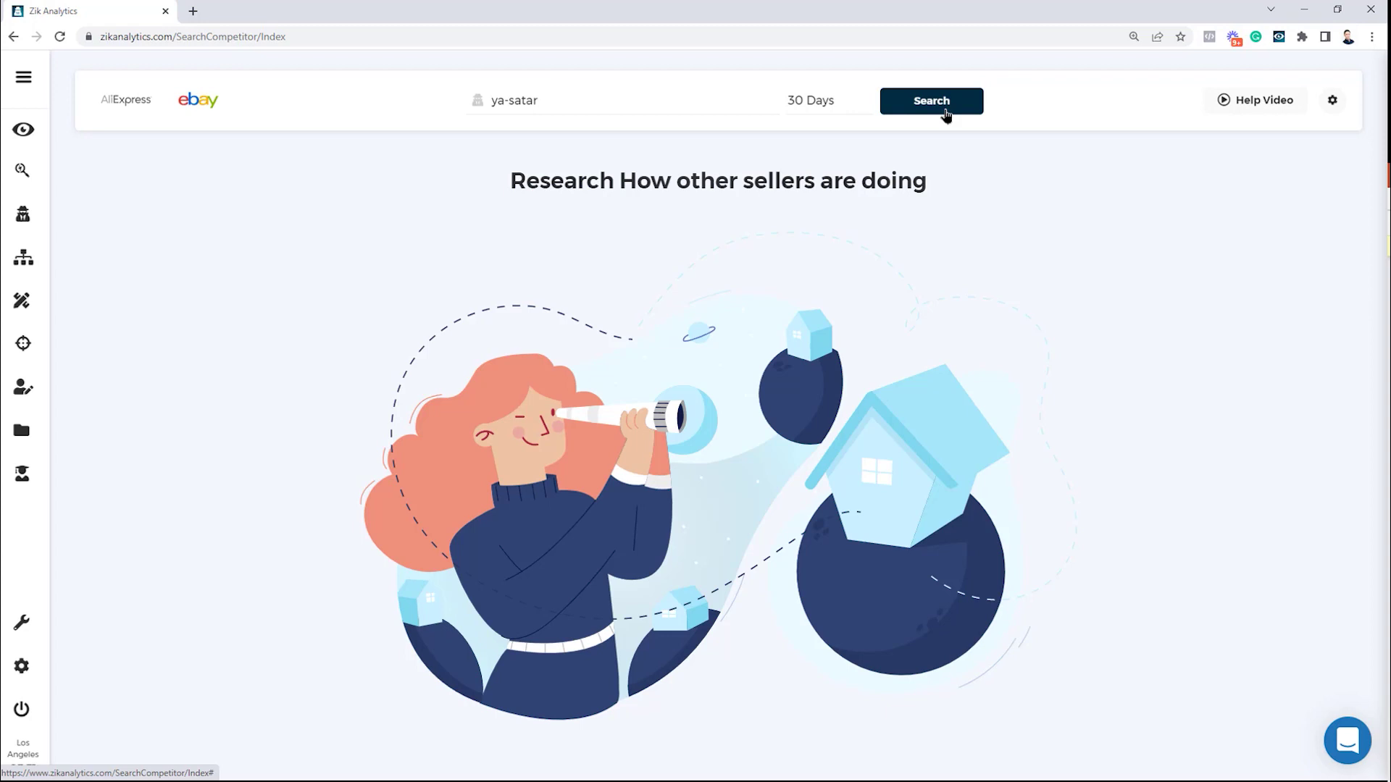
pyautogui.click(945, 115)
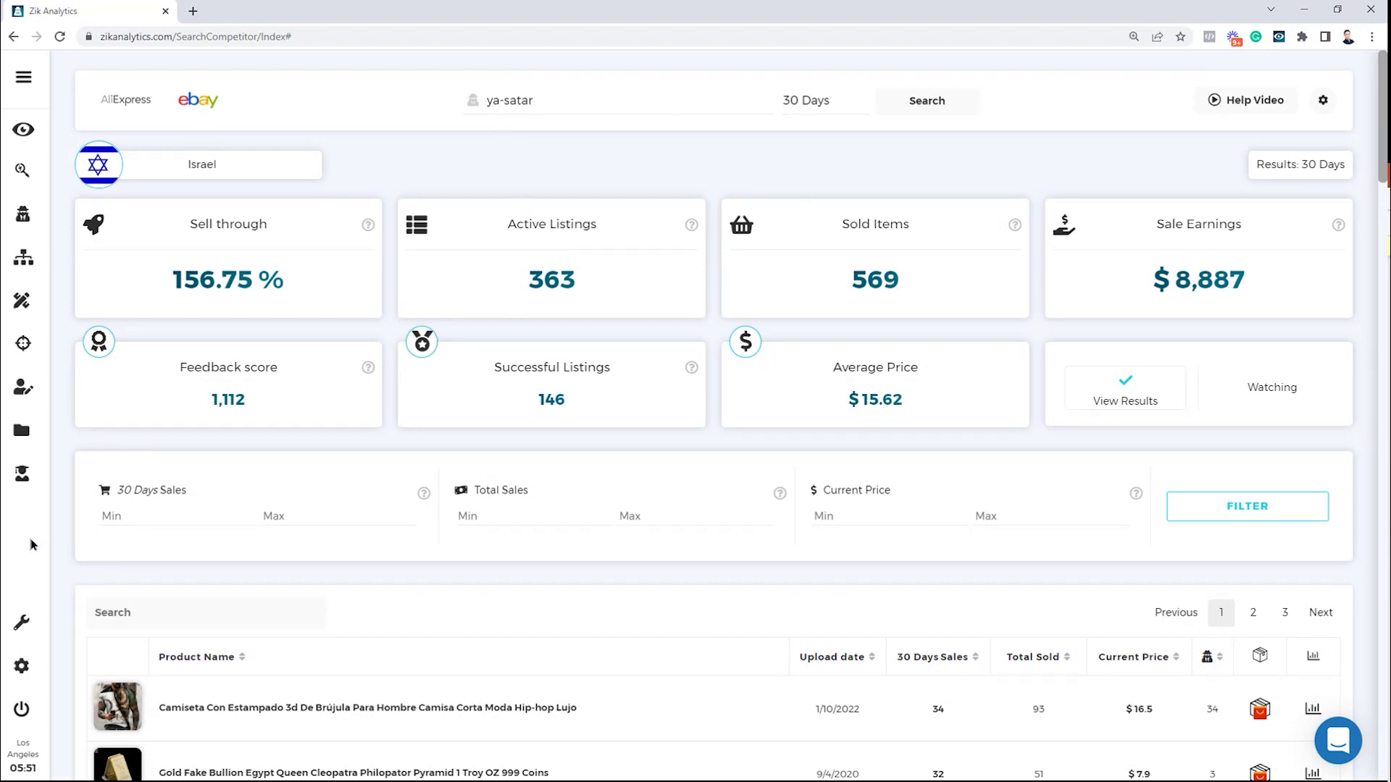
# Open Product Research in a separate tab and copy the full title of the seller's Men Trendy Ultra Thin Minimalist Watch listing
pyautogui.click(21, 660)
pyautogui.scroll(-3, 437, 373)
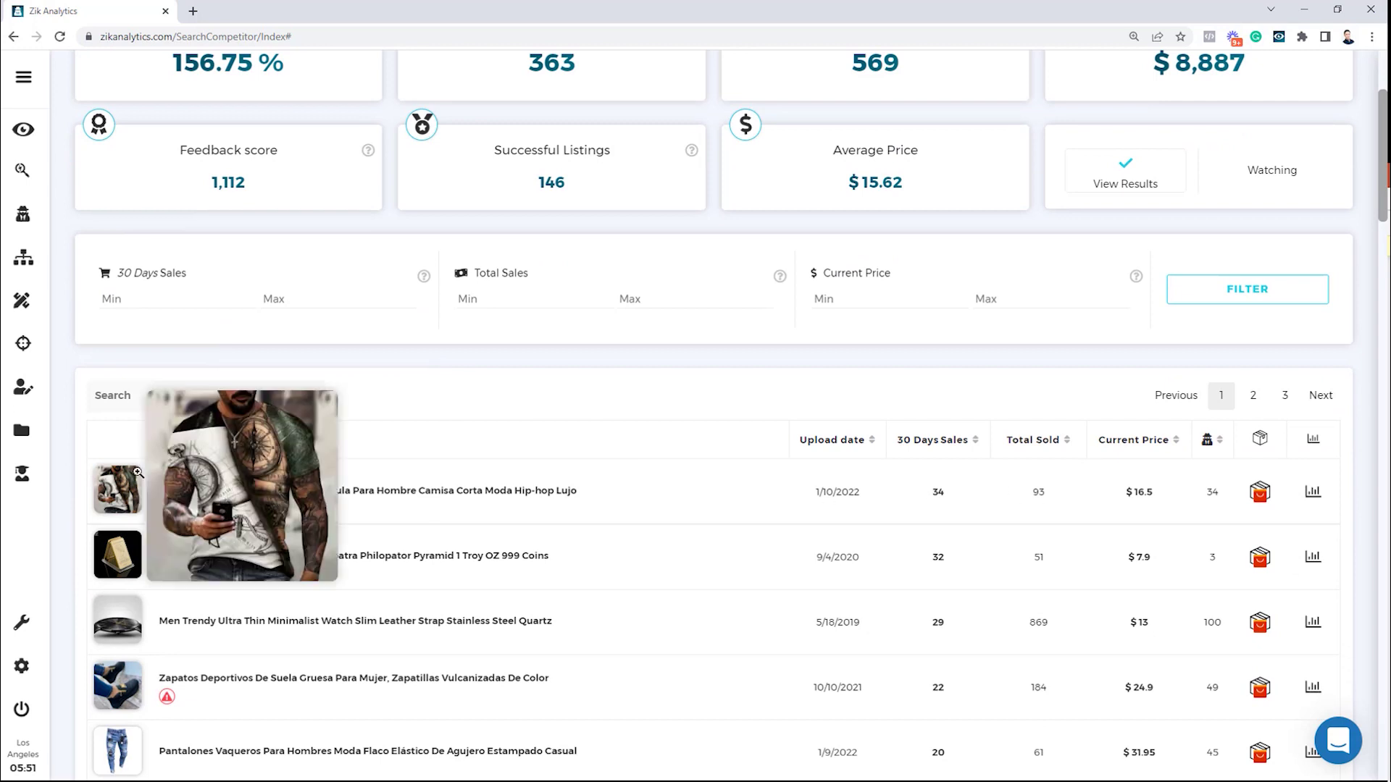
pyautogui.scroll(-2, 150, 545)
pyautogui.moveTo(118, 492)
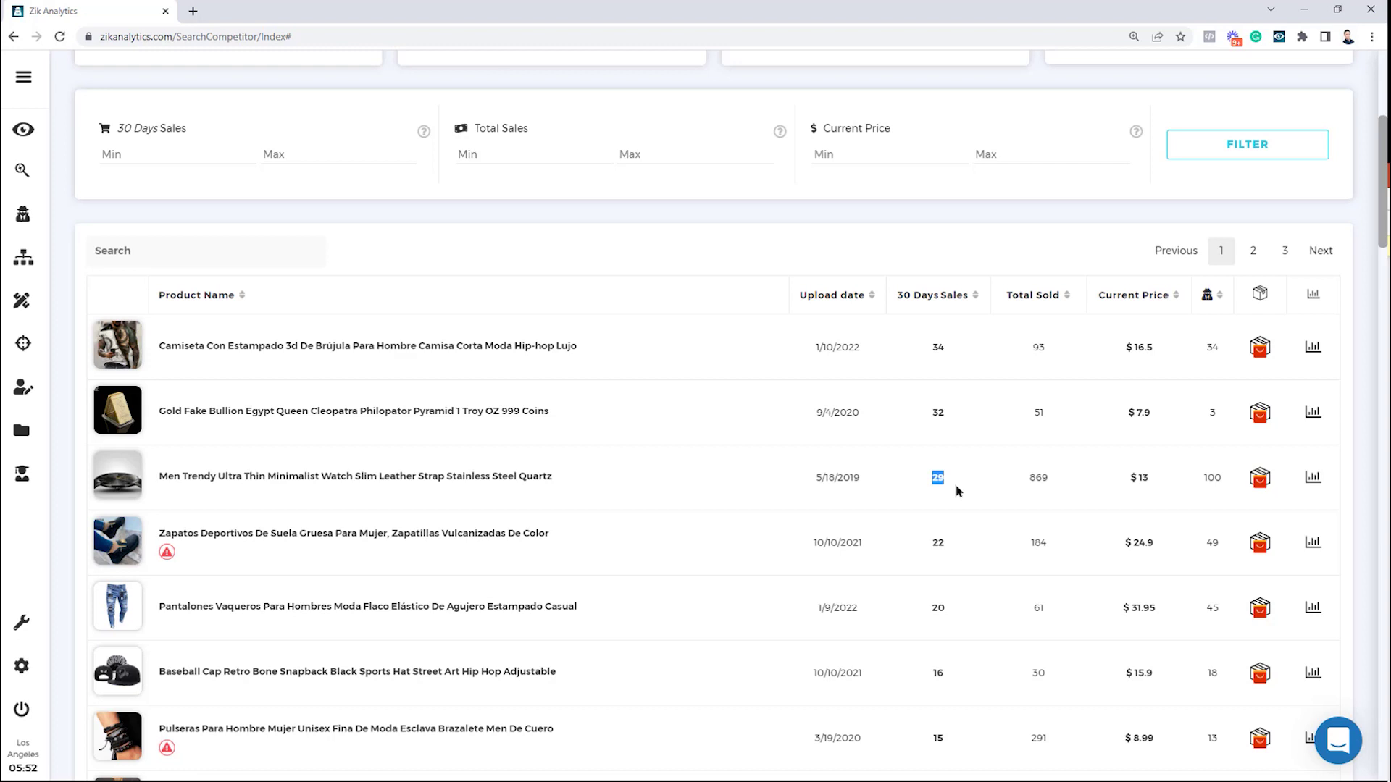
pyautogui.middleClick(21, 171)
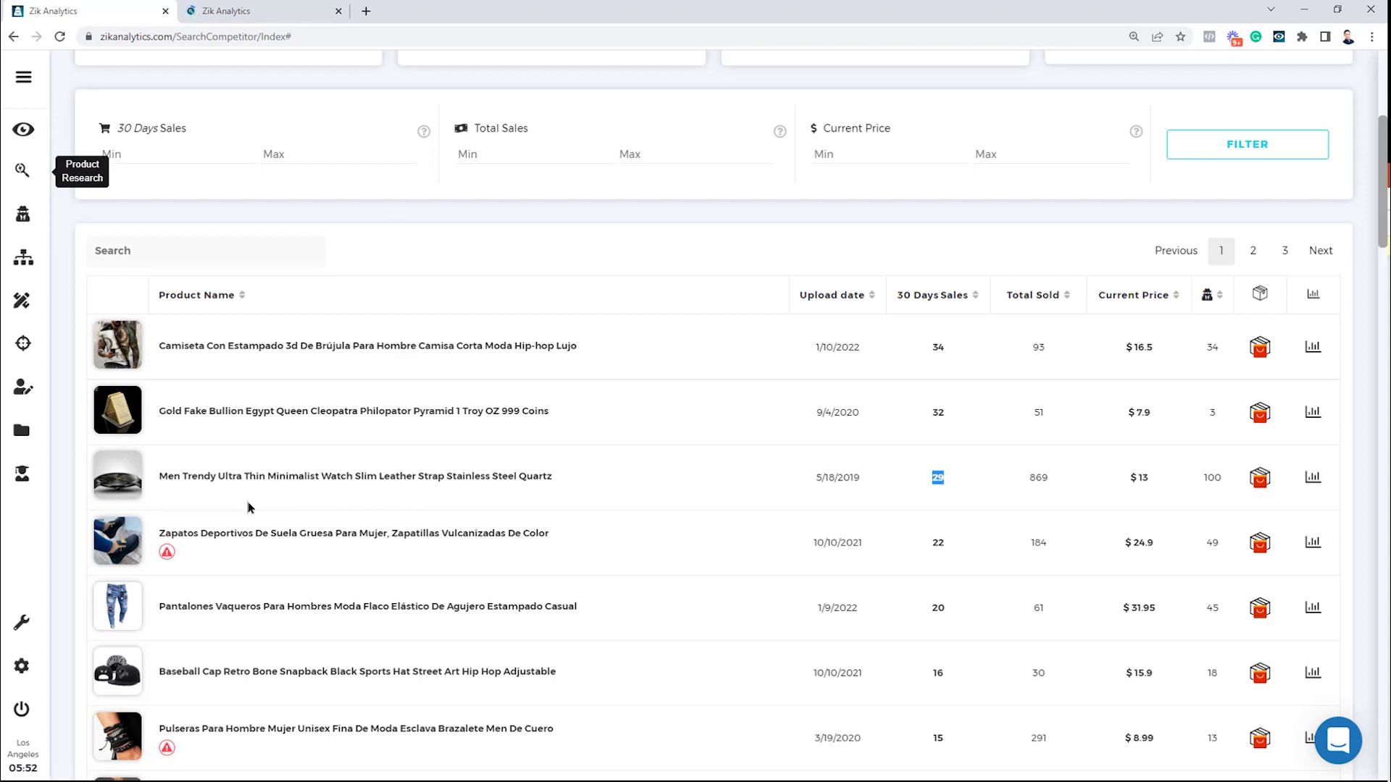
pyautogui.moveTo(572, 478); pyautogui.dragTo(157, 498)
pyautogui.hotkey('ctrl', 'c')
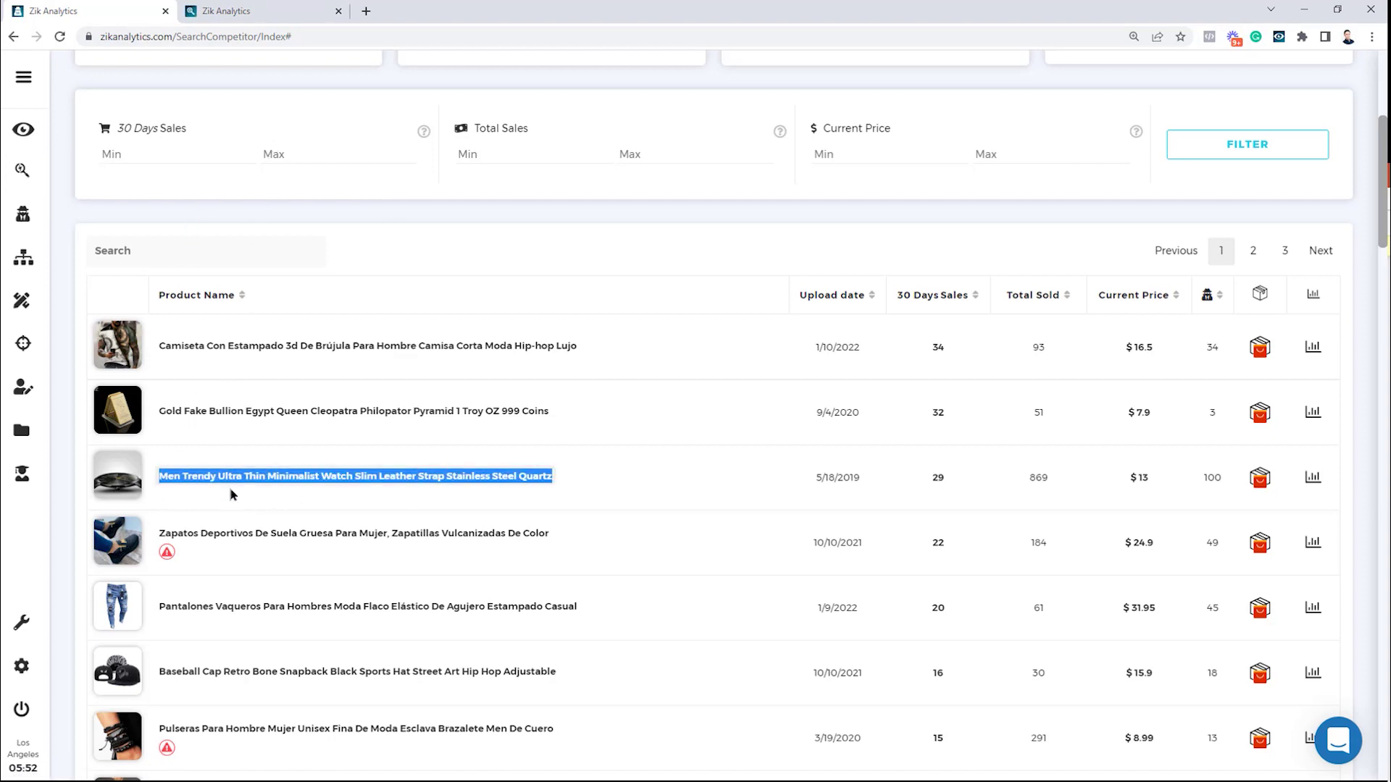
# Set the product search's shipping location to China and paste the copied watch title as the search phrase
pyautogui.click(262, 11)
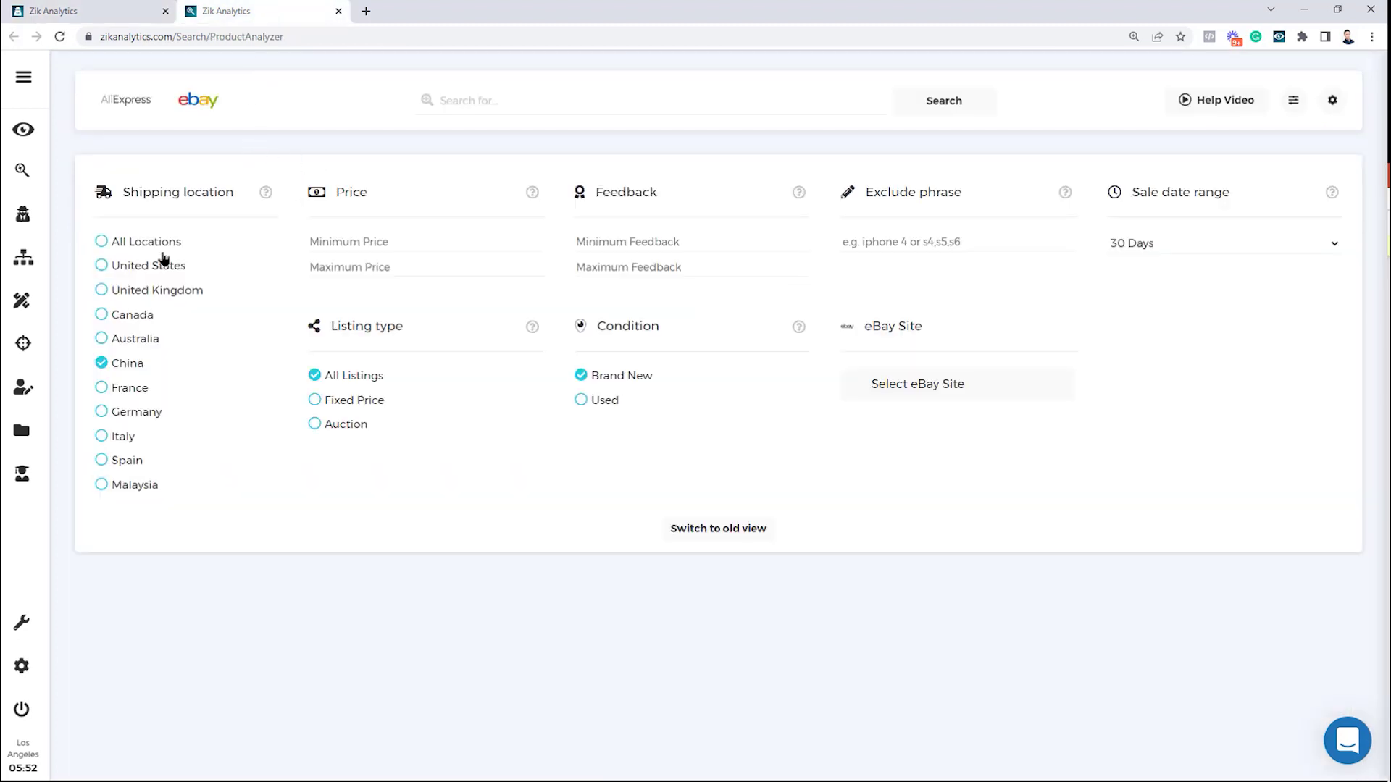
pyautogui.click(129, 244)
pyautogui.click(132, 366)
pyautogui.click(567, 101)
pyautogui.hotkey('ctrl', 'v')
# Shorten the search phrase to "Ultra Thin Minimalist Watch"
pyautogui.moveTo(591, 100); pyautogui.dragTo(326, 113)
pyautogui.click(511, 100)
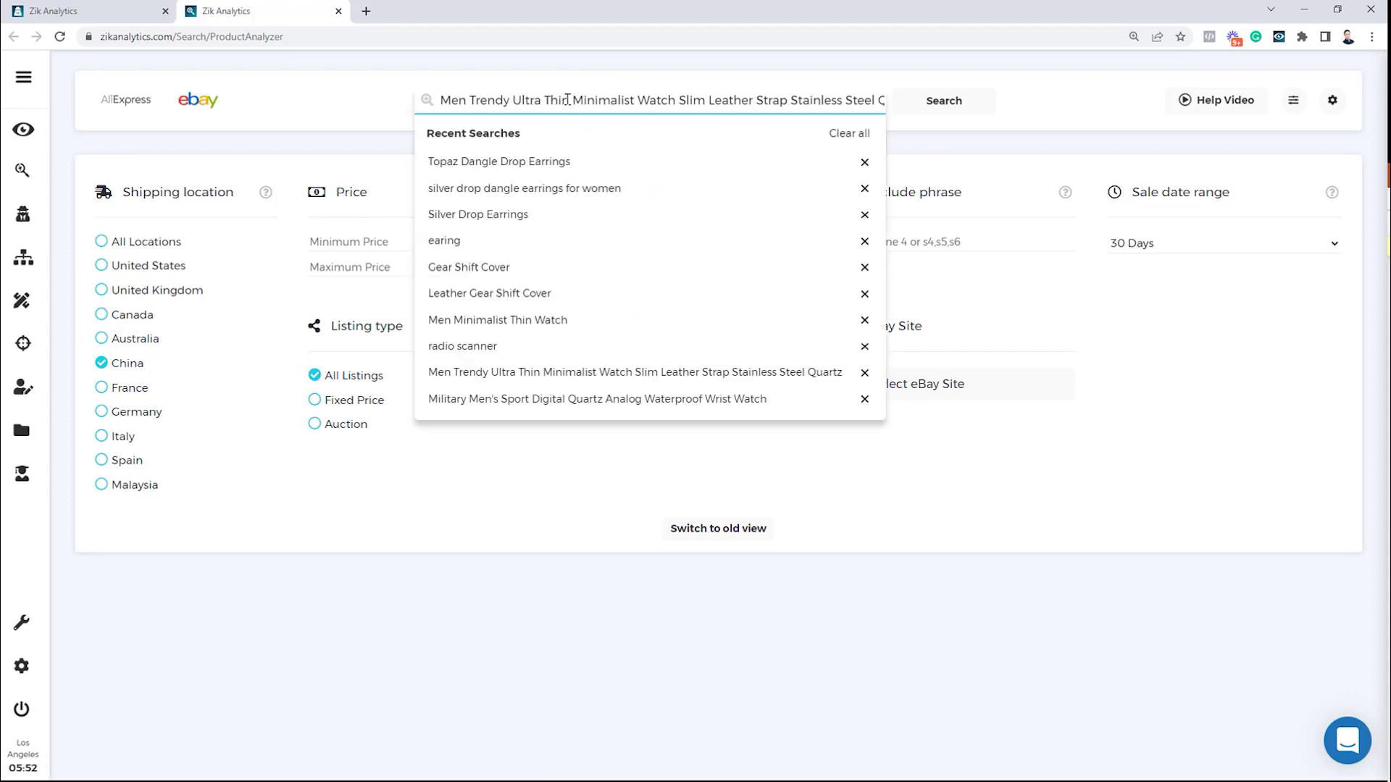
pyautogui.moveTo(515, 100); pyautogui.dragTo(415, 107)
pyautogui.press('BackSpace')
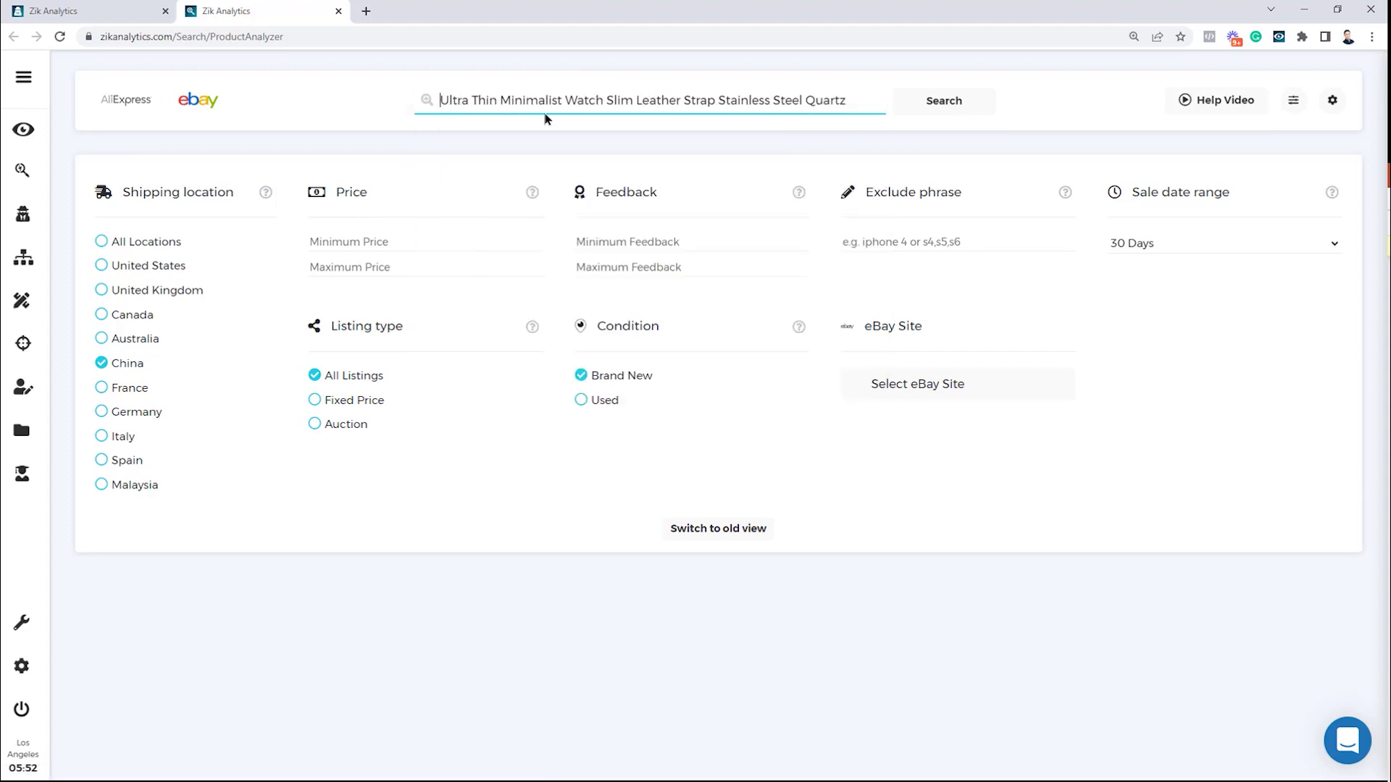
pyautogui.moveTo(604, 101); pyautogui.dragTo(1031, 127)
pyautogui.press('BackSpace')
pyautogui.moveTo(829, 122); pyautogui.dragTo(266, 124)
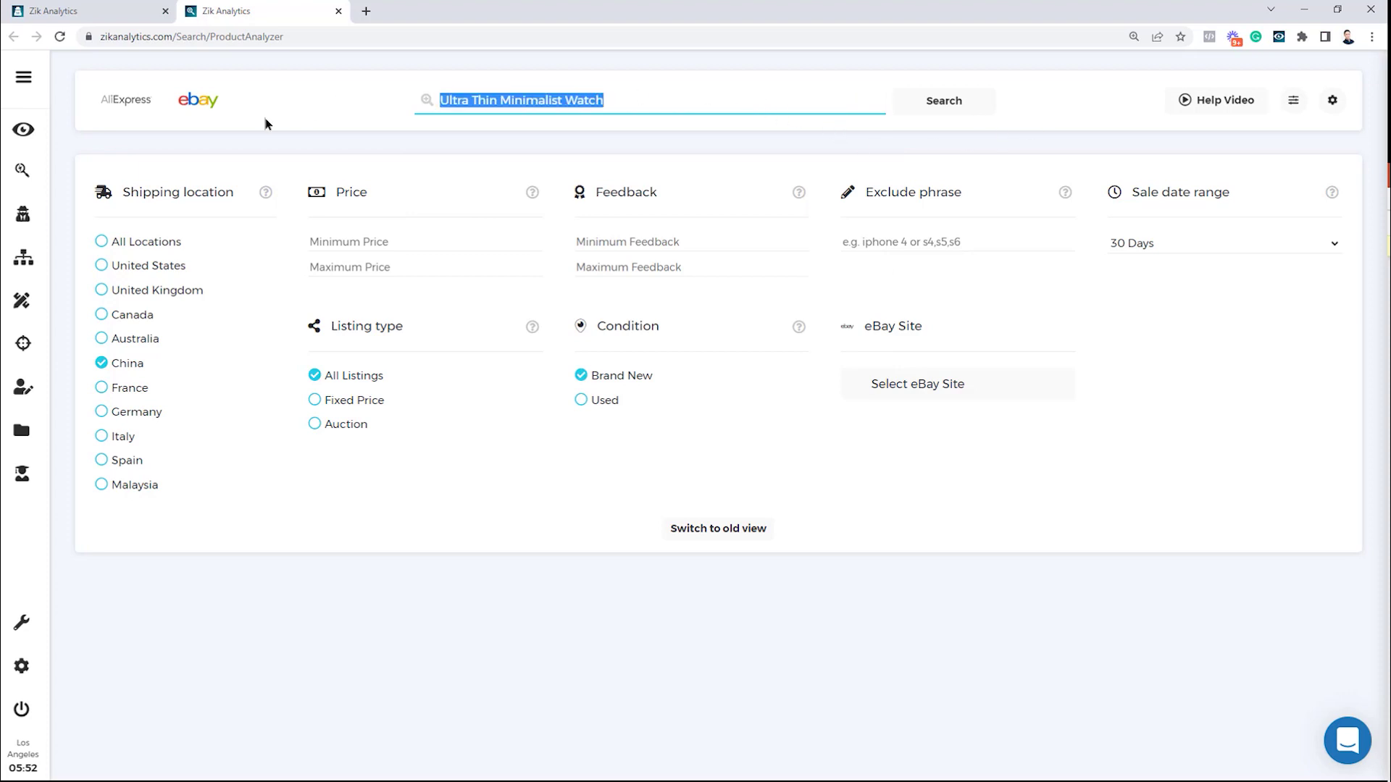
pyautogui.click(234, 106)
# Check the watch's enlarged picture in the competitor results, run the product search and review the sellers and listings found
pyautogui.click(169, 4)
pyautogui.moveTo(108, 480)
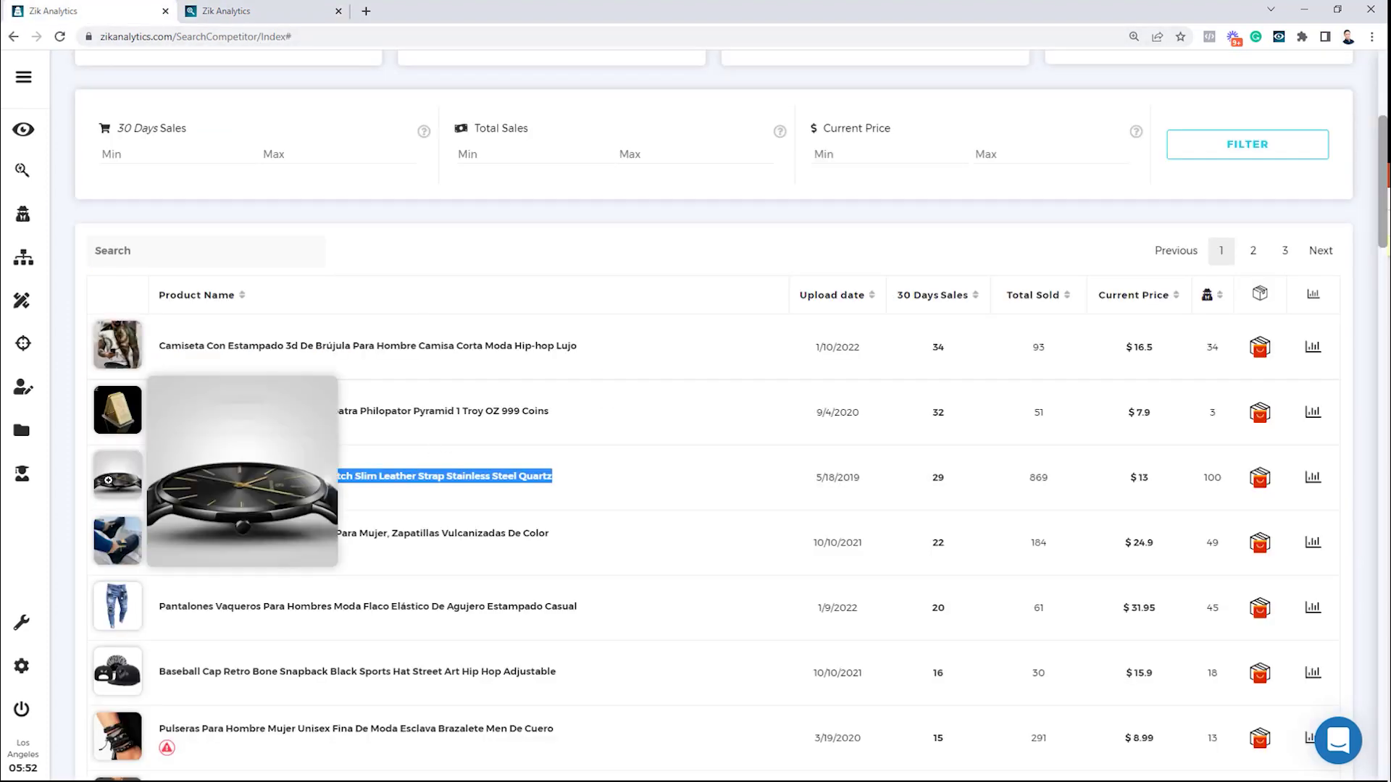
pyautogui.click(291, 9)
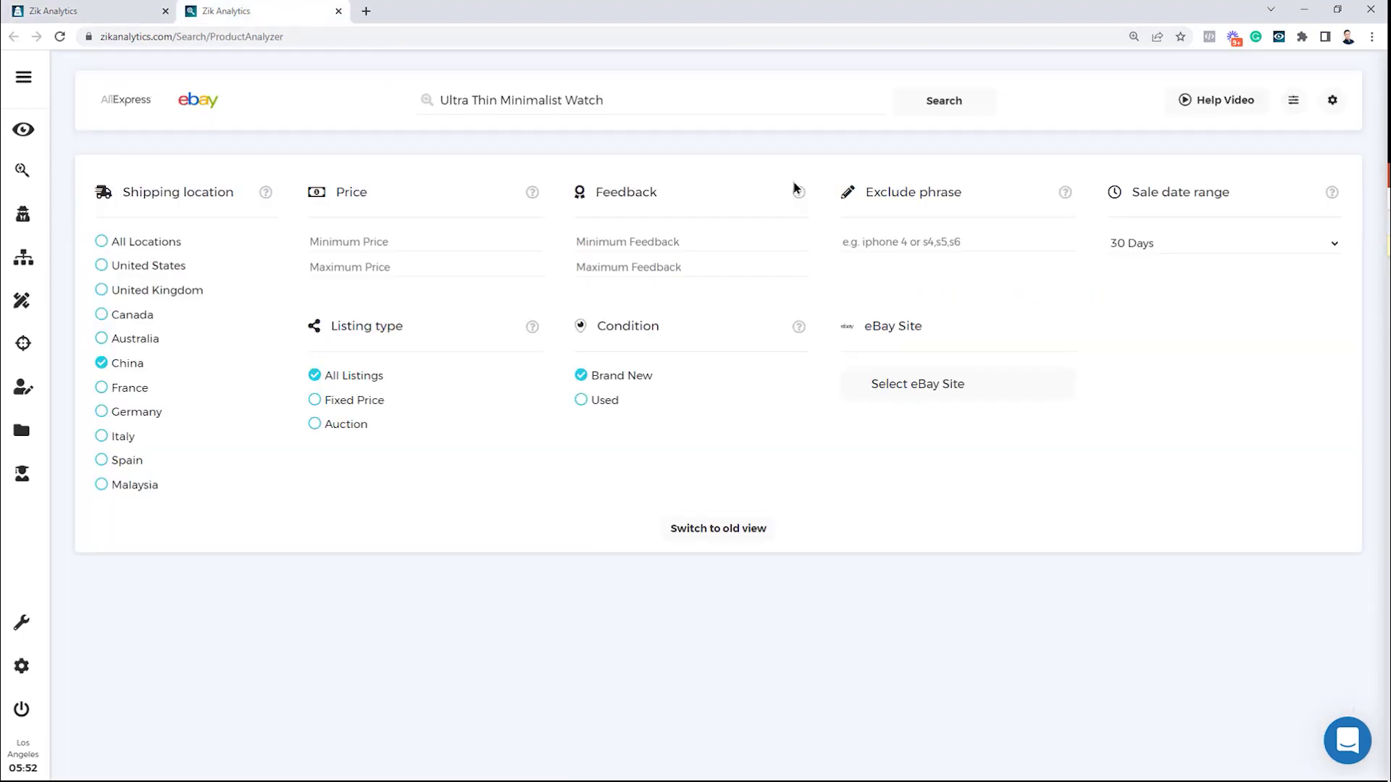
pyautogui.click(959, 104)
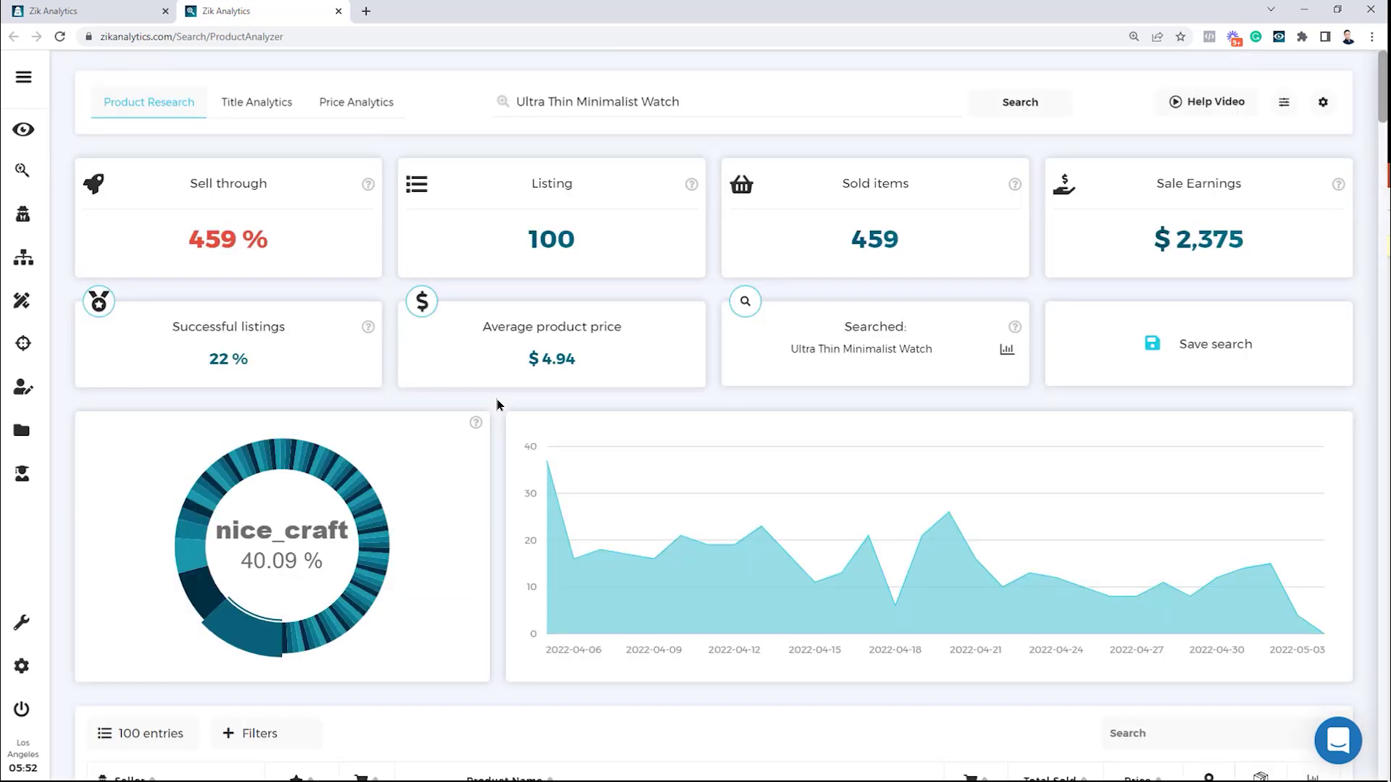
pyautogui.scroll(-5, 524, 376)
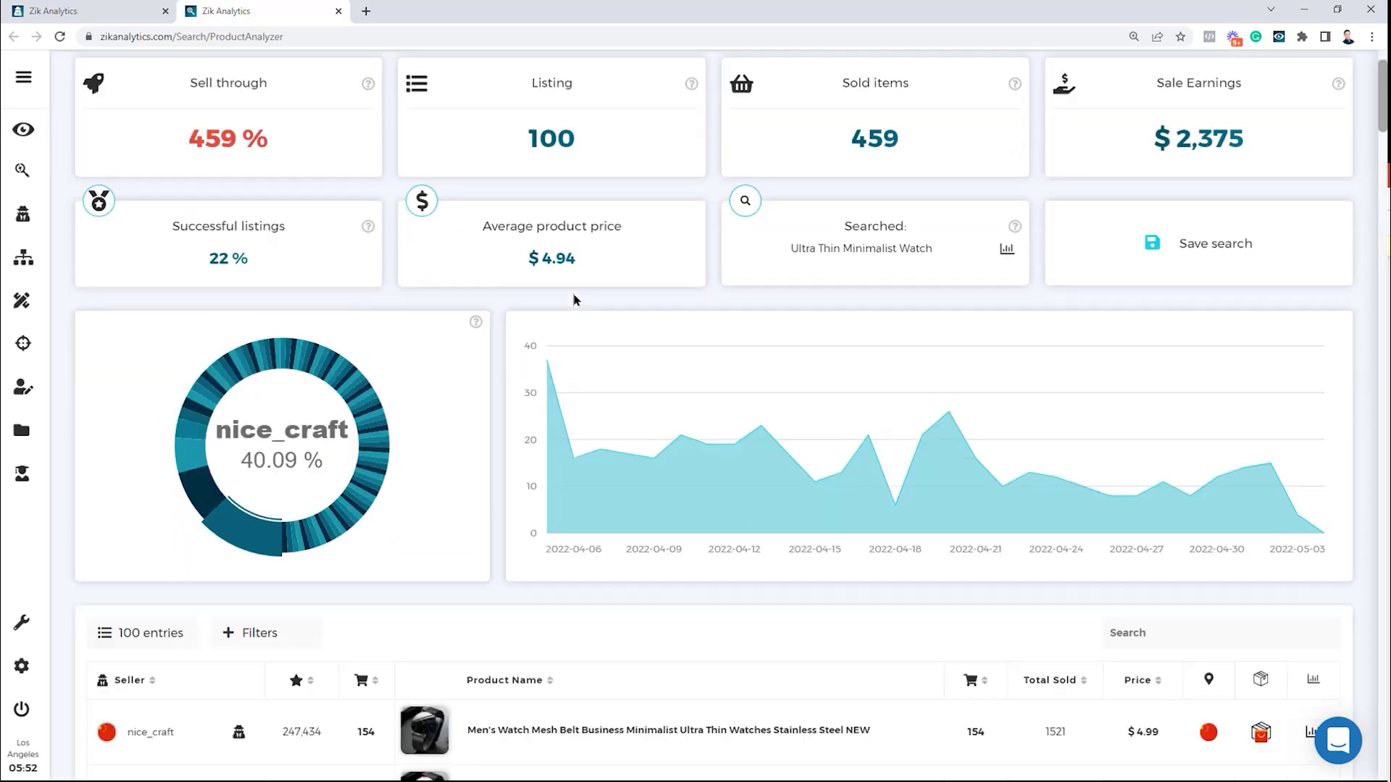
pyautogui.scroll(-4, 579, 244)
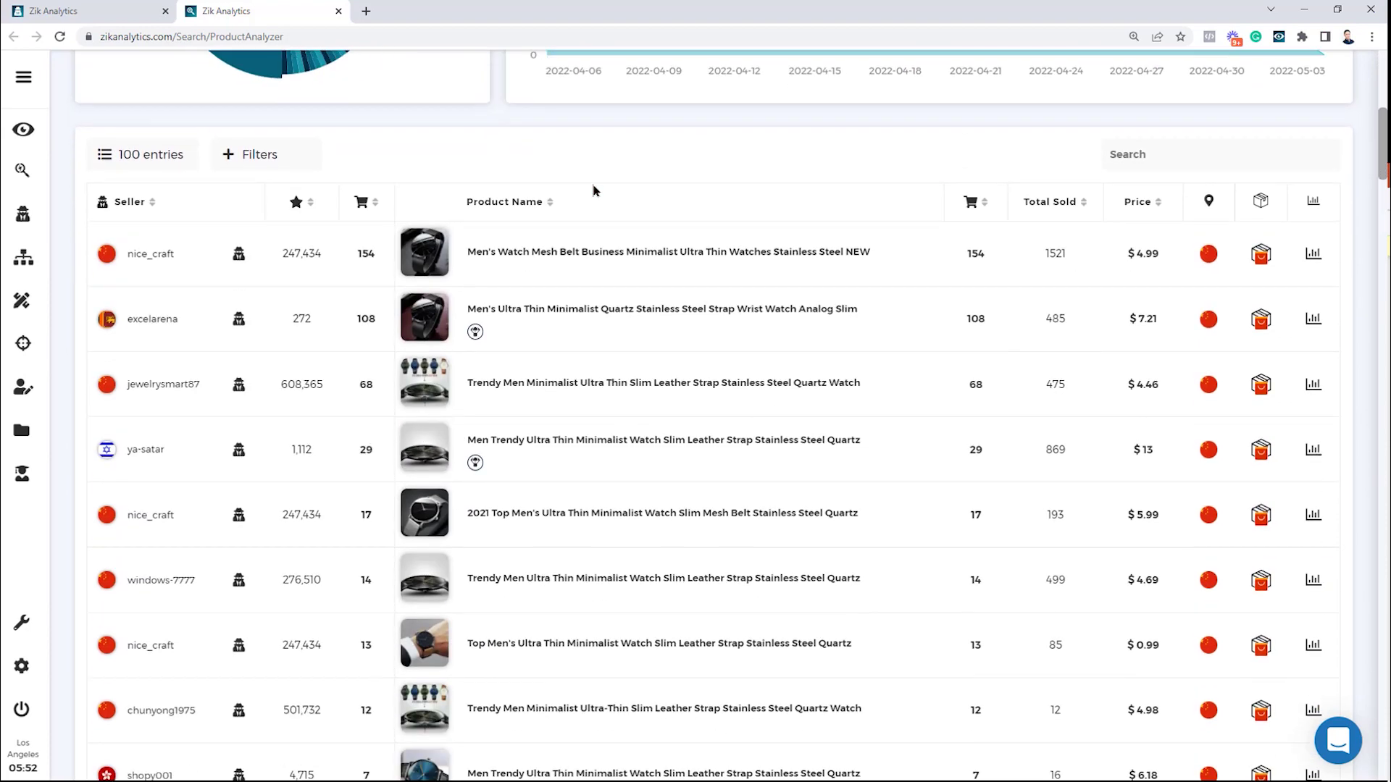
# Return to the ya-satar competitor results and view the store's overall statistics
pyautogui.click(87, 10)
pyautogui.scroll(6, 394, 295)
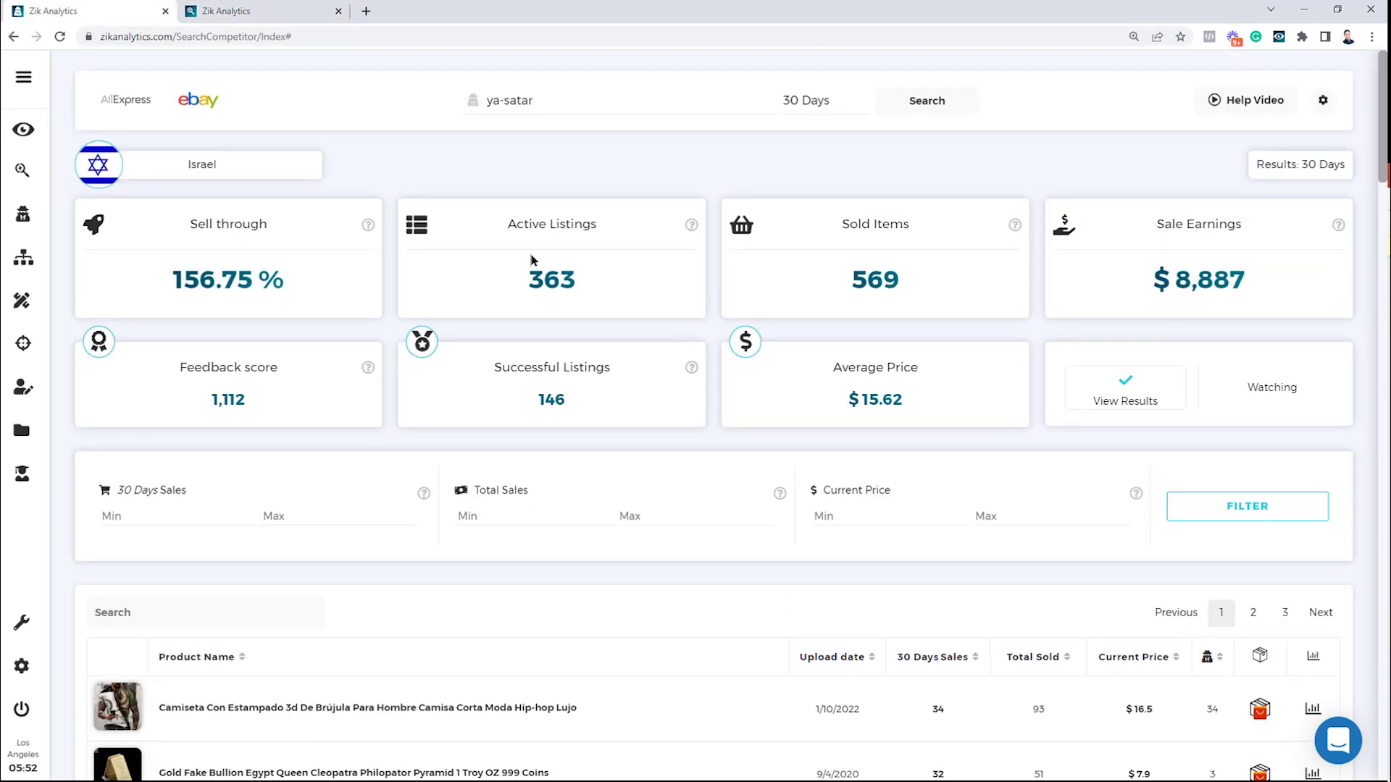
# Return to the product search results and check the picture, title and price of ya-satar's best-selling leather strap watch
pyautogui.click(217, 11)
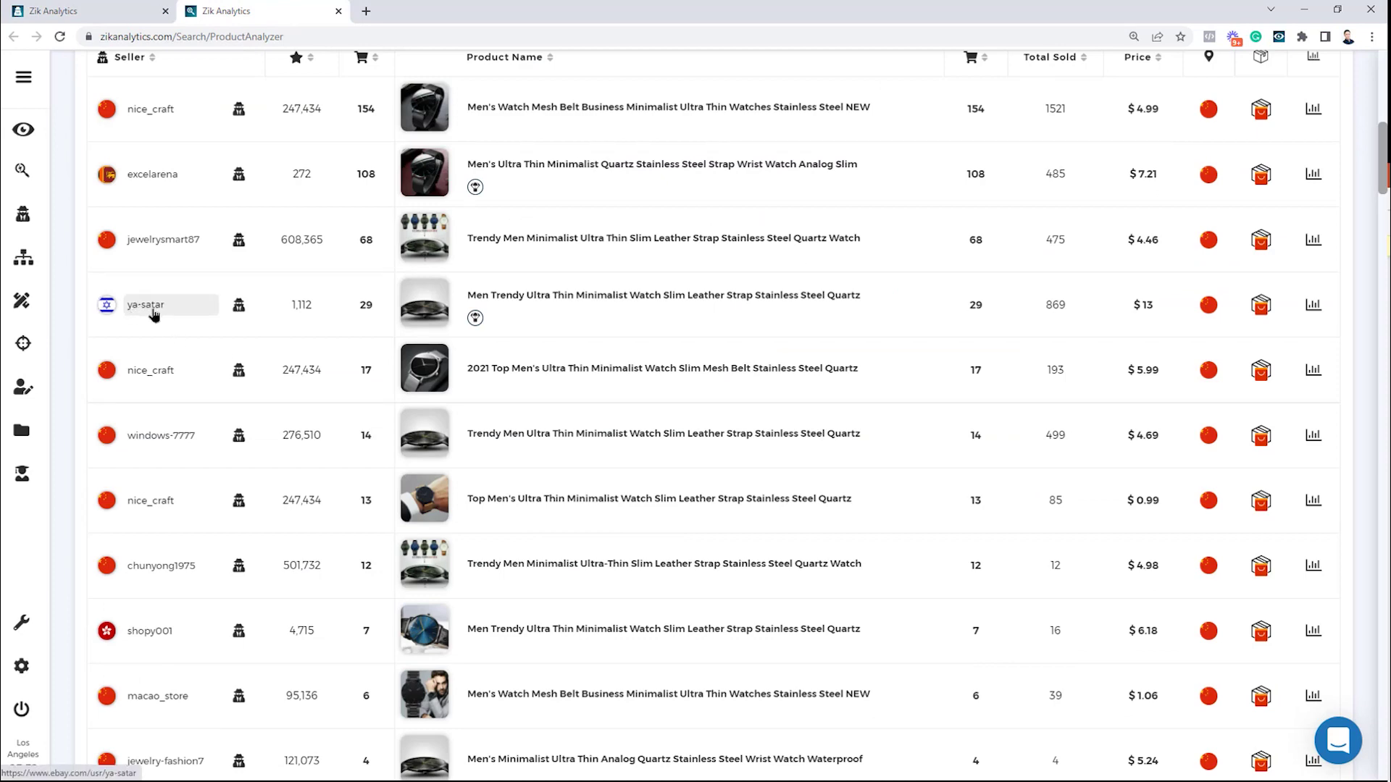
pyautogui.scroll(1, 472, 311)
pyautogui.scroll(3, 473, 311)
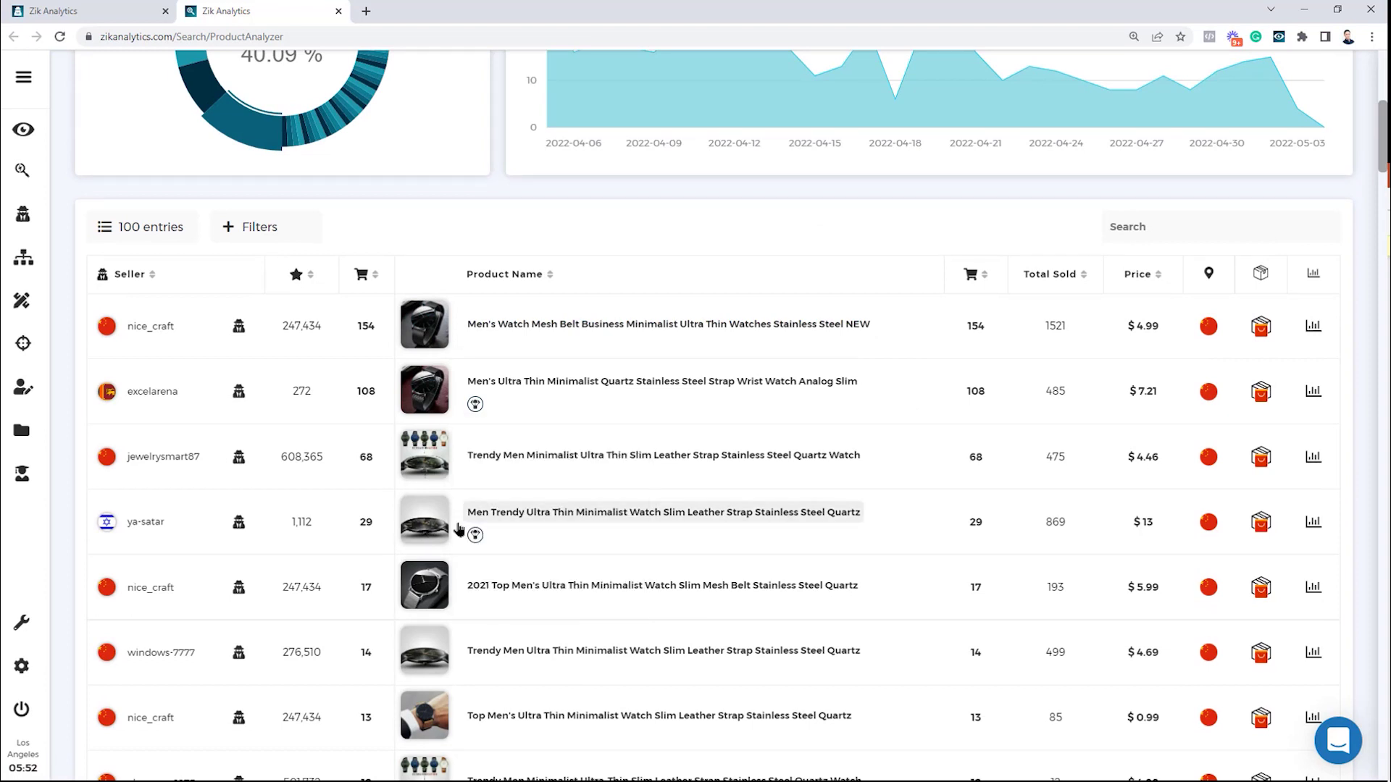
pyautogui.moveTo(427, 522)
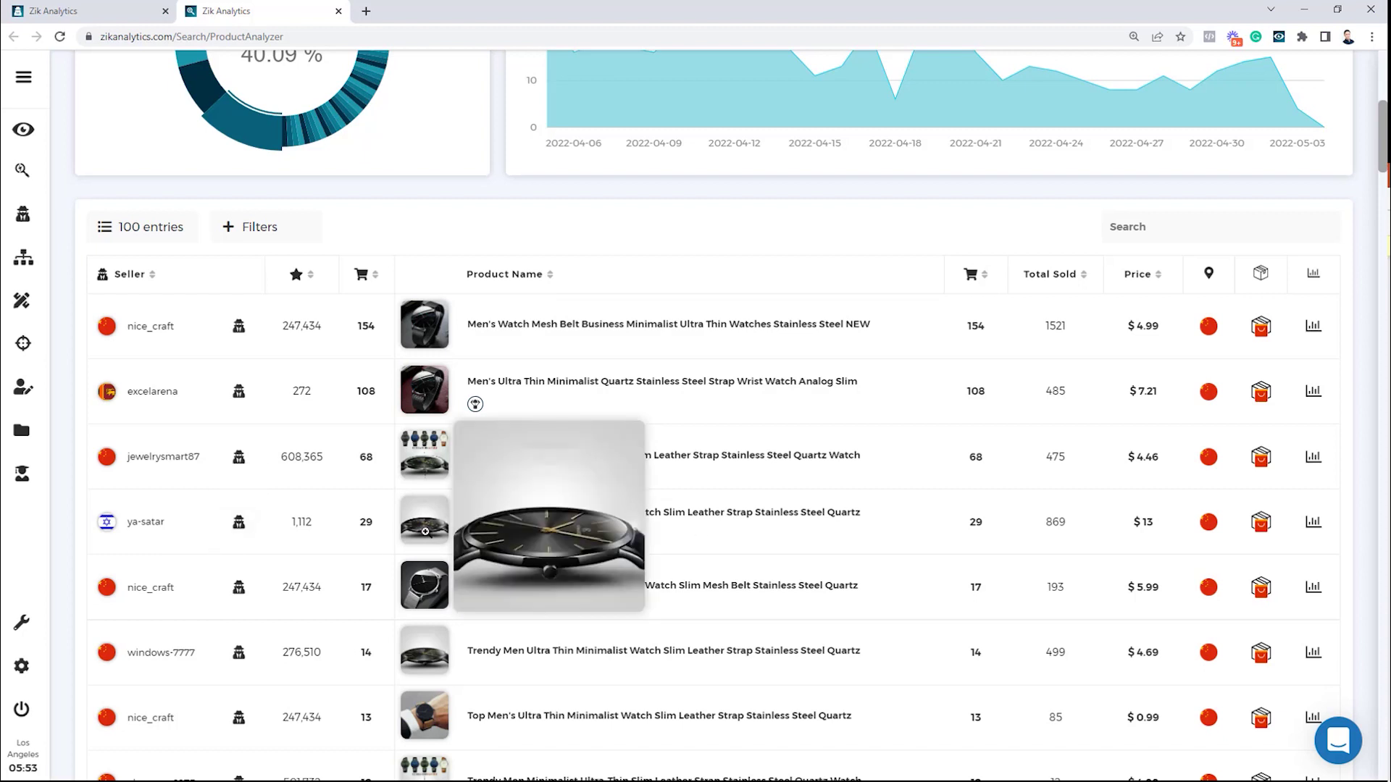
pyautogui.moveTo(906, 523); pyautogui.dragTo(450, 522)
pyautogui.click(612, 534)
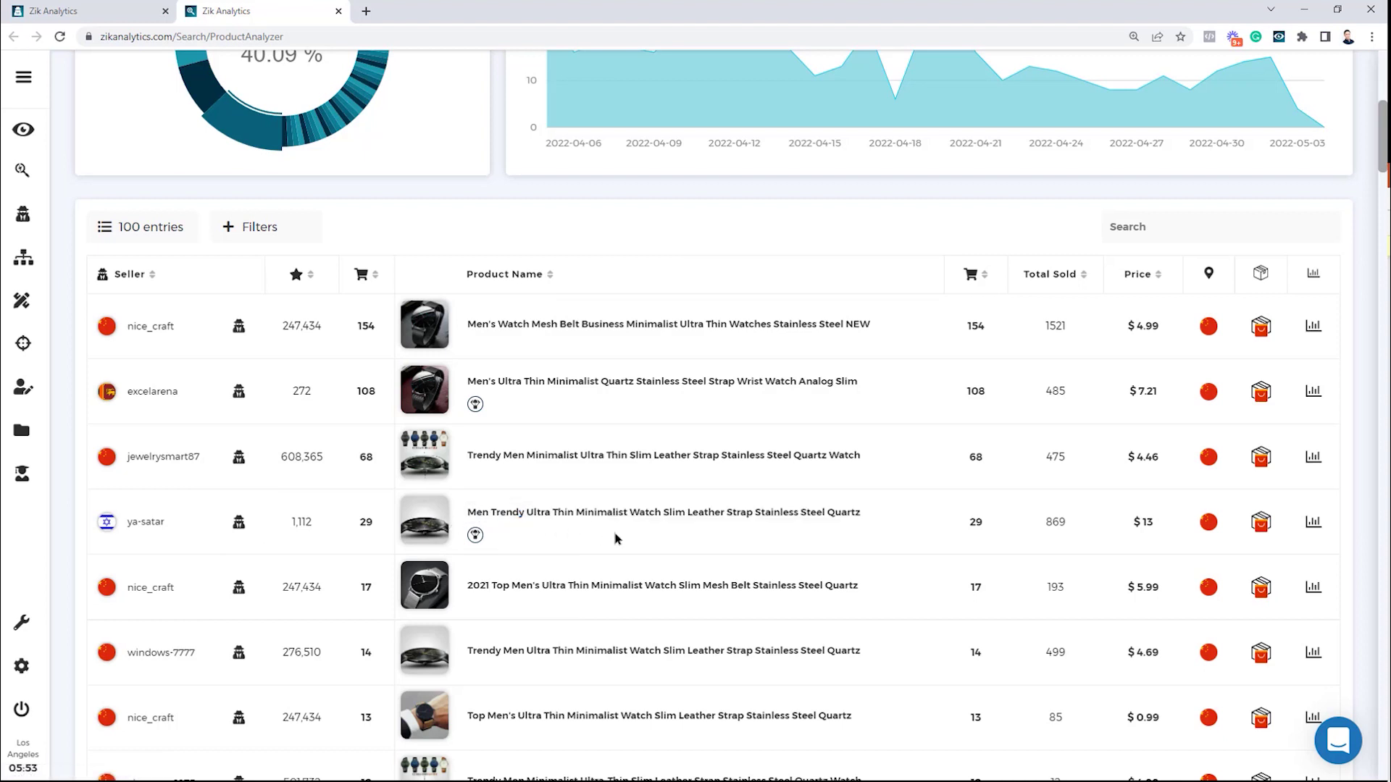
pyautogui.moveTo(1141, 521); pyautogui.dragTo(1146, 521)
pyautogui.moveTo(422, 528)
# Scan the sellers further down the product search results and review the search's overall statistics
pyautogui.scroll(-1, 308, 453)
pyautogui.scroll(-15, 308, 454)
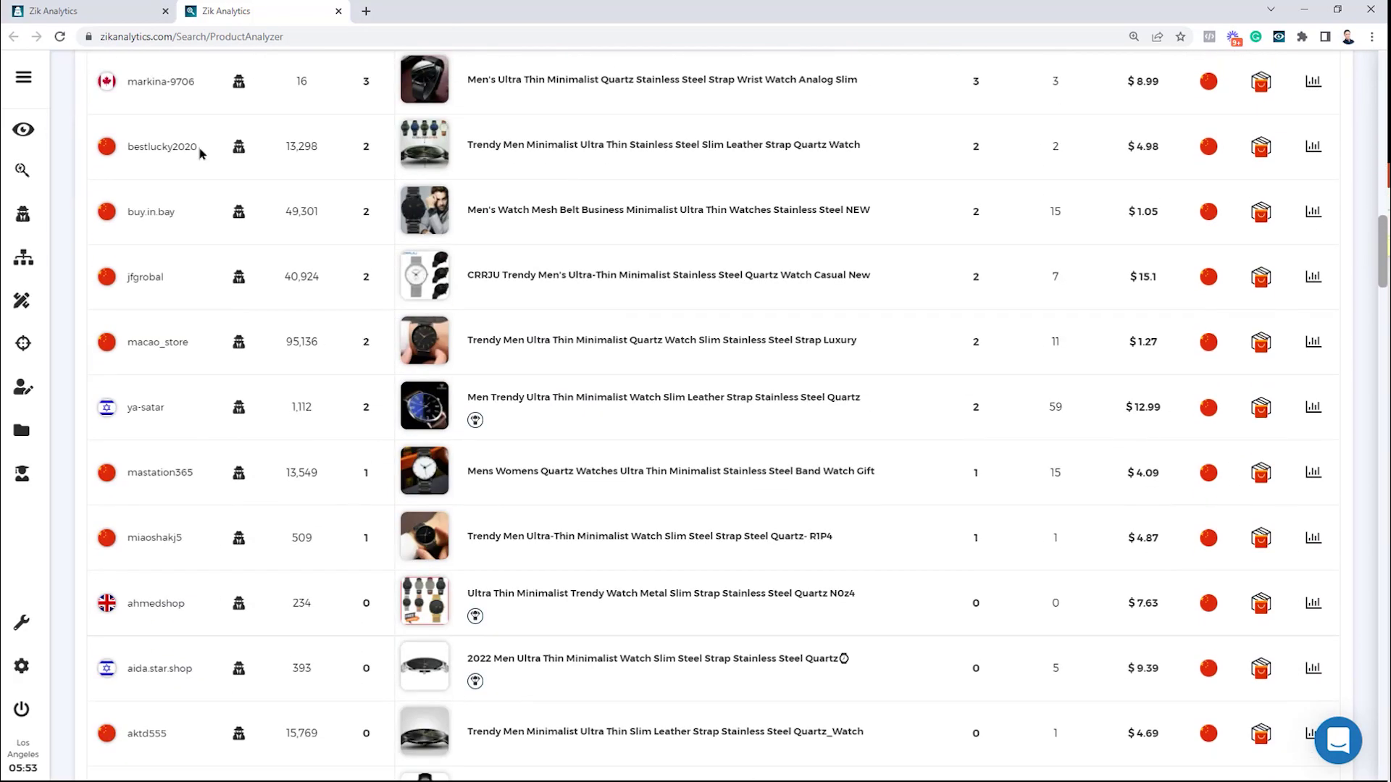
pyautogui.scroll(15, 434, 347)
pyautogui.scroll(4, 443, 373)
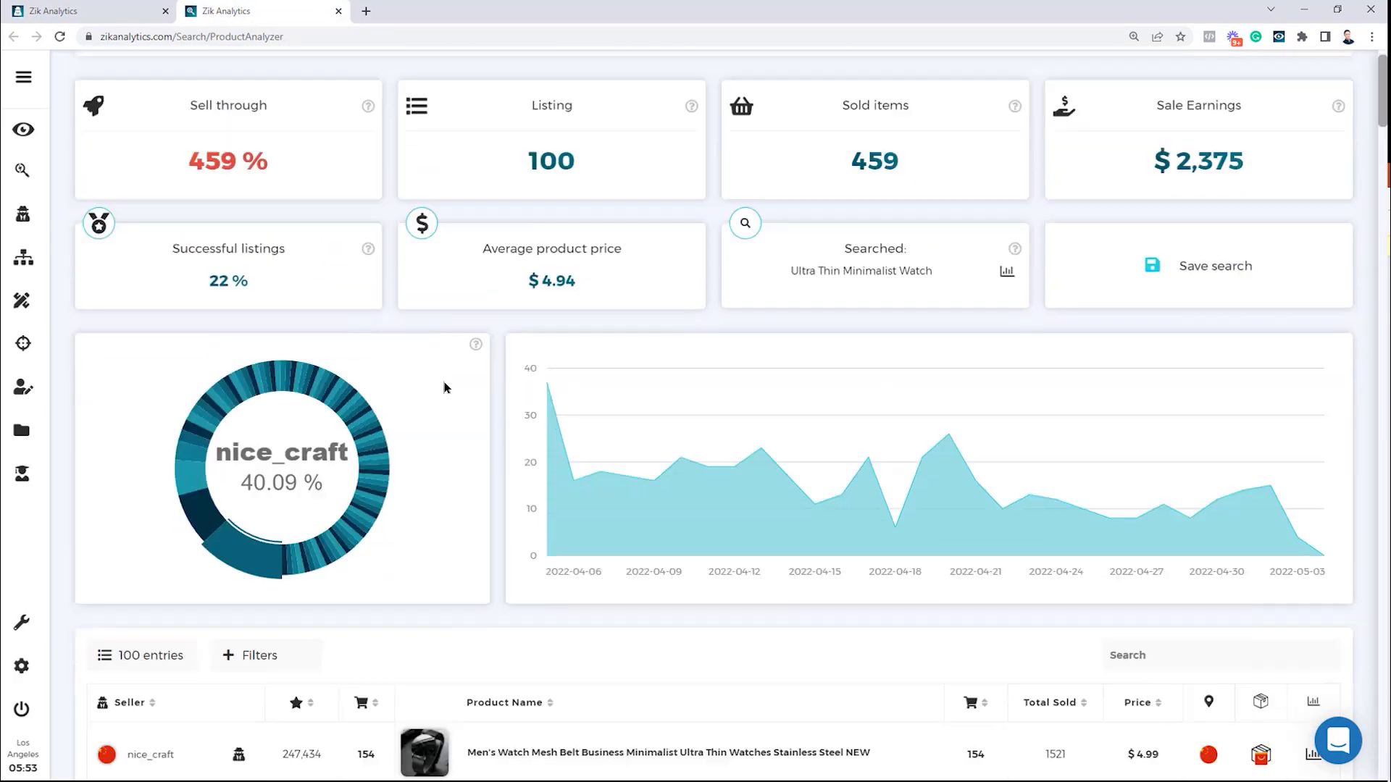
# Compare the ya-satar watch's enlarged picture and full title with the competing listings in the seller table
pyautogui.scroll(-7, 442, 388)
pyautogui.moveTo(427, 419)
pyautogui.moveTo(416, 454)
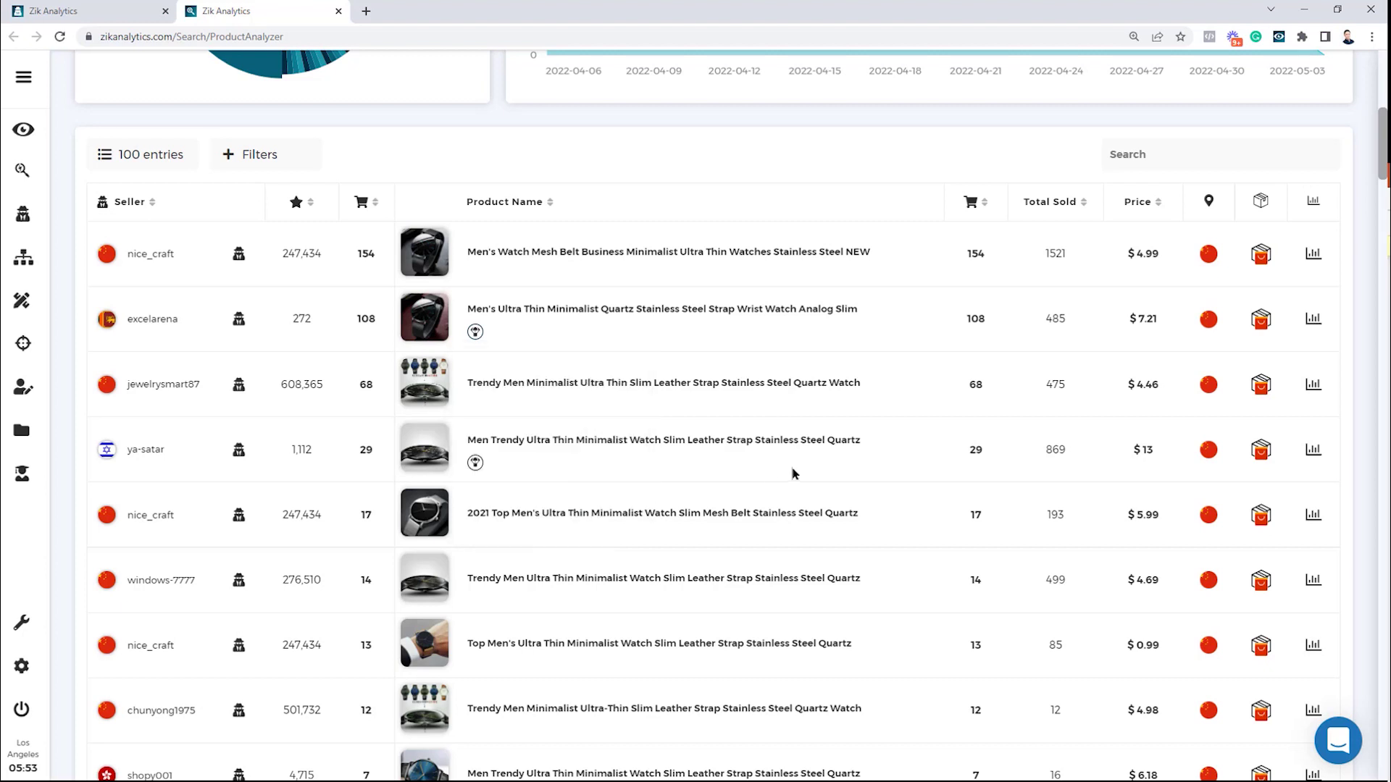
pyautogui.moveTo(860, 441); pyautogui.dragTo(463, 442)
pyautogui.click(917, 468)
pyautogui.moveTo(860, 440); pyautogui.dragTo(463, 441)
pyautogui.moveTo(423, 454)
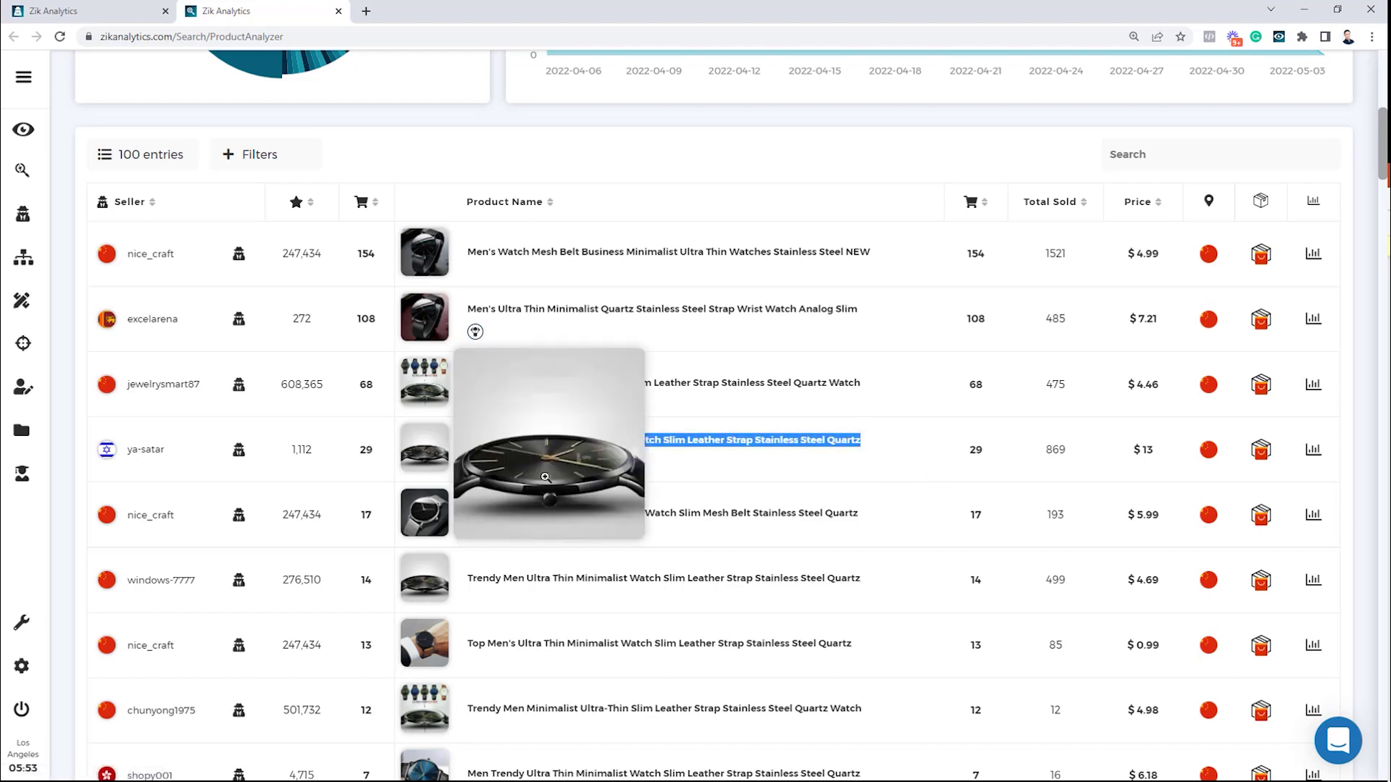
pyautogui.click(906, 475)
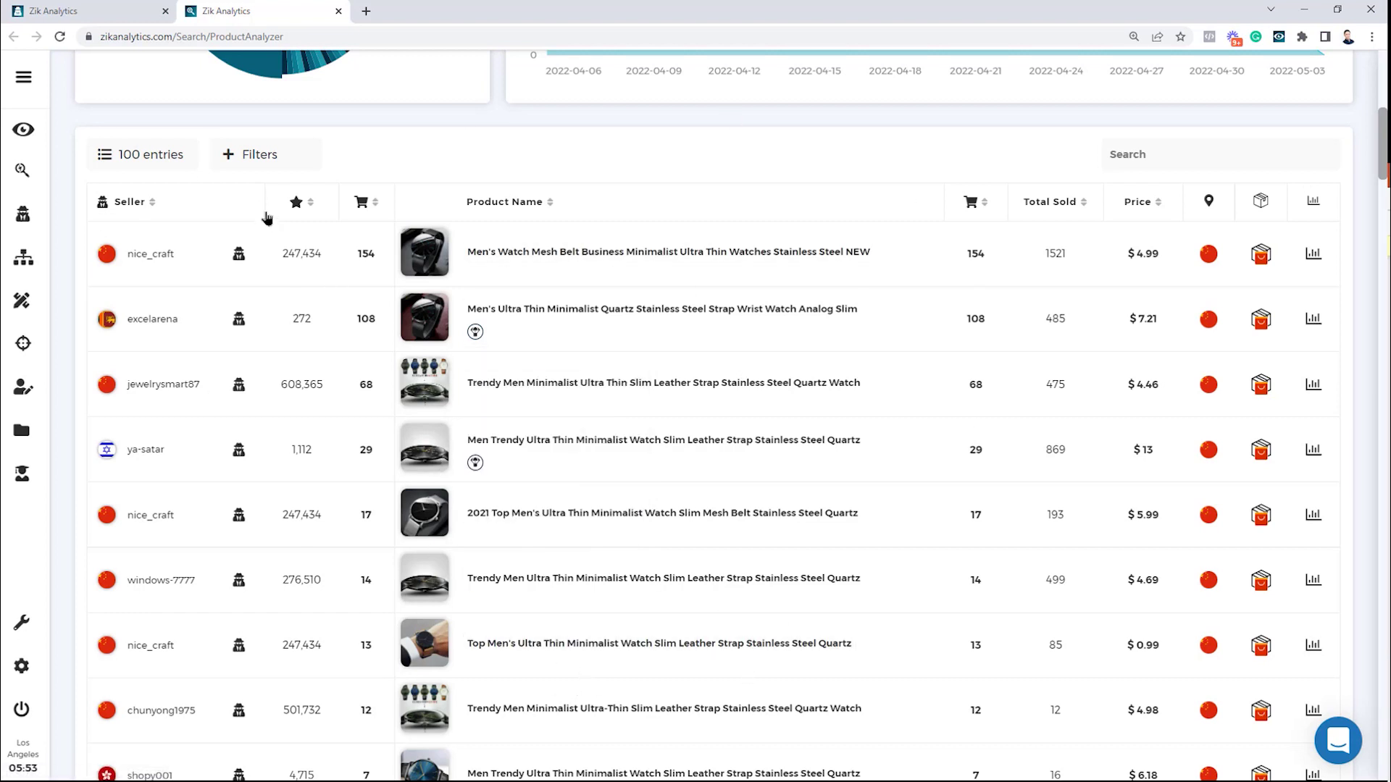
# Filter ya-satar's products in the competitor results by the keyword "WATCH" and compare the pictures of the listed watches
pyautogui.click(119, 6)
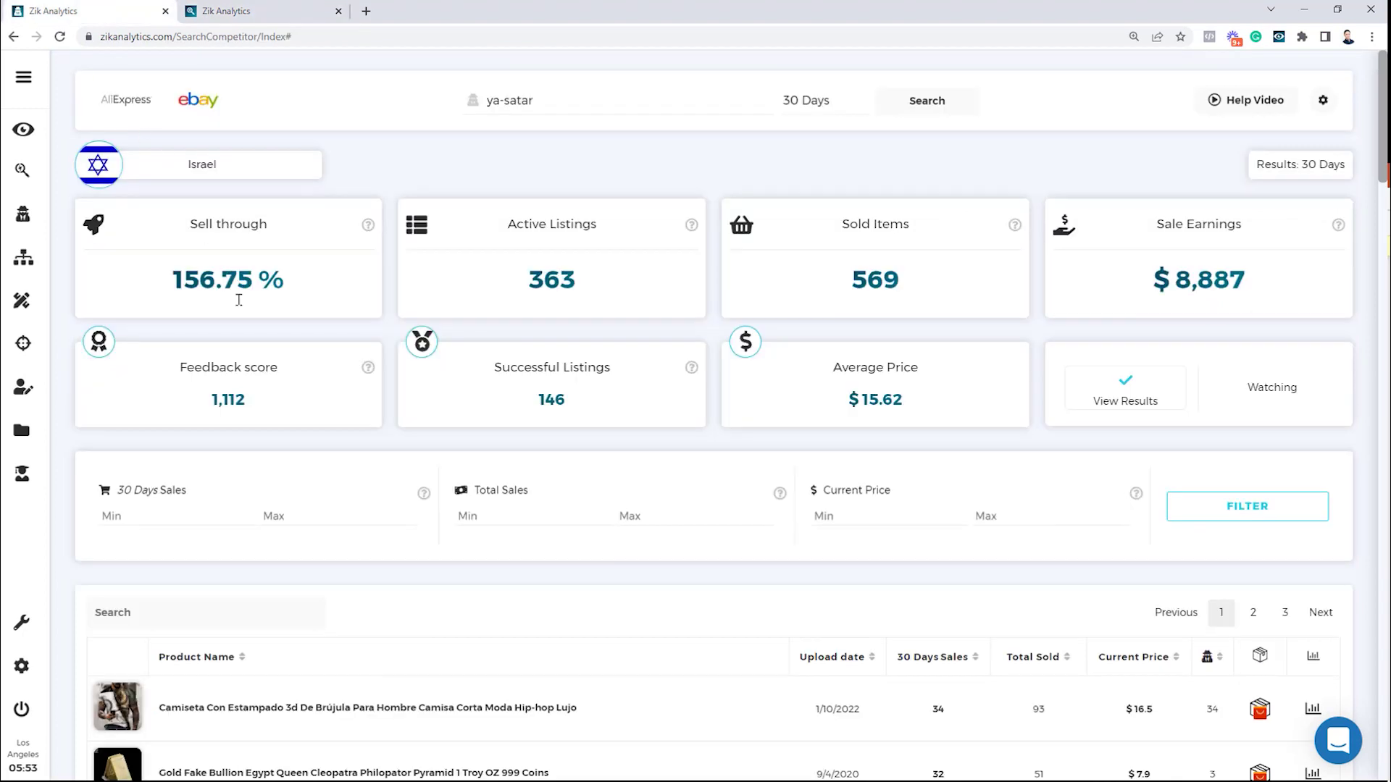
pyautogui.click(239, 468)
pyautogui.write('WAT')
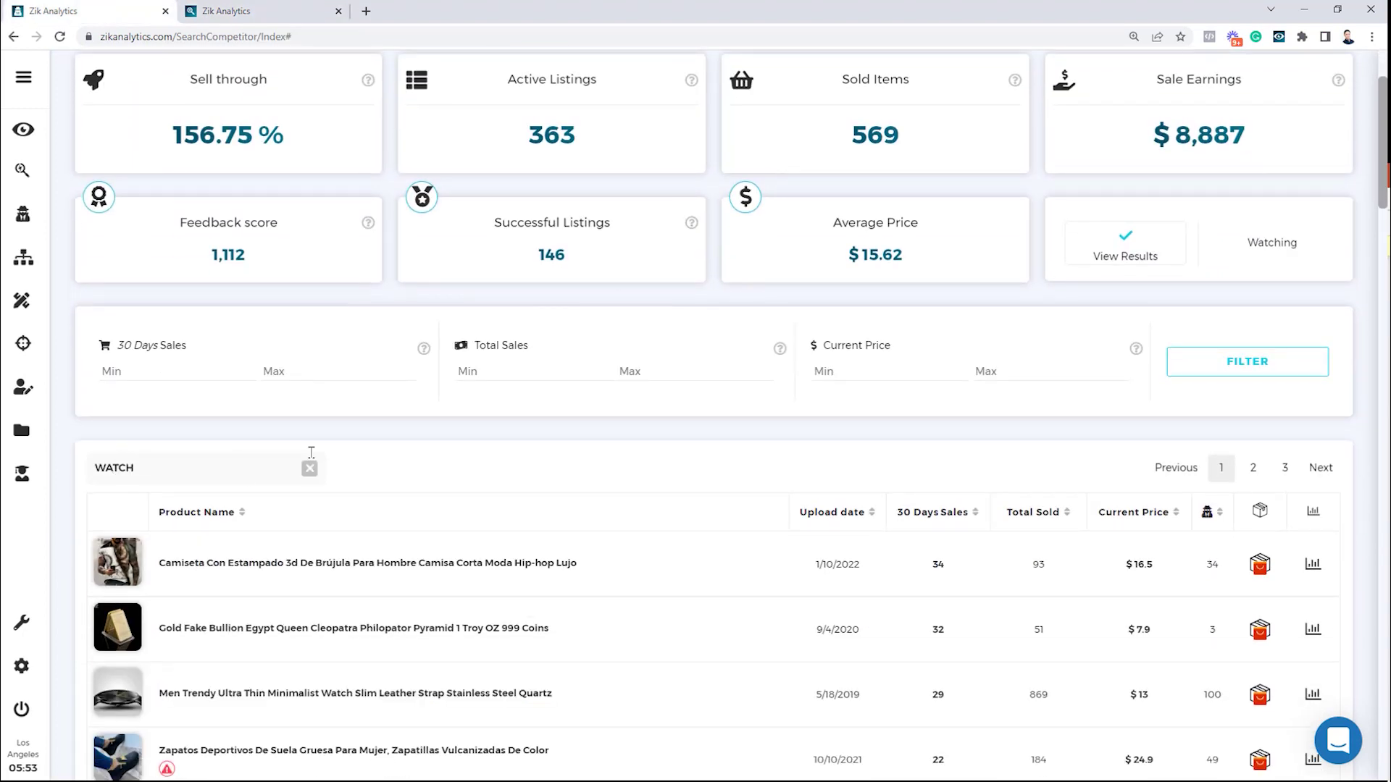
pyautogui.write('CH')
pyautogui.click(309, 468)
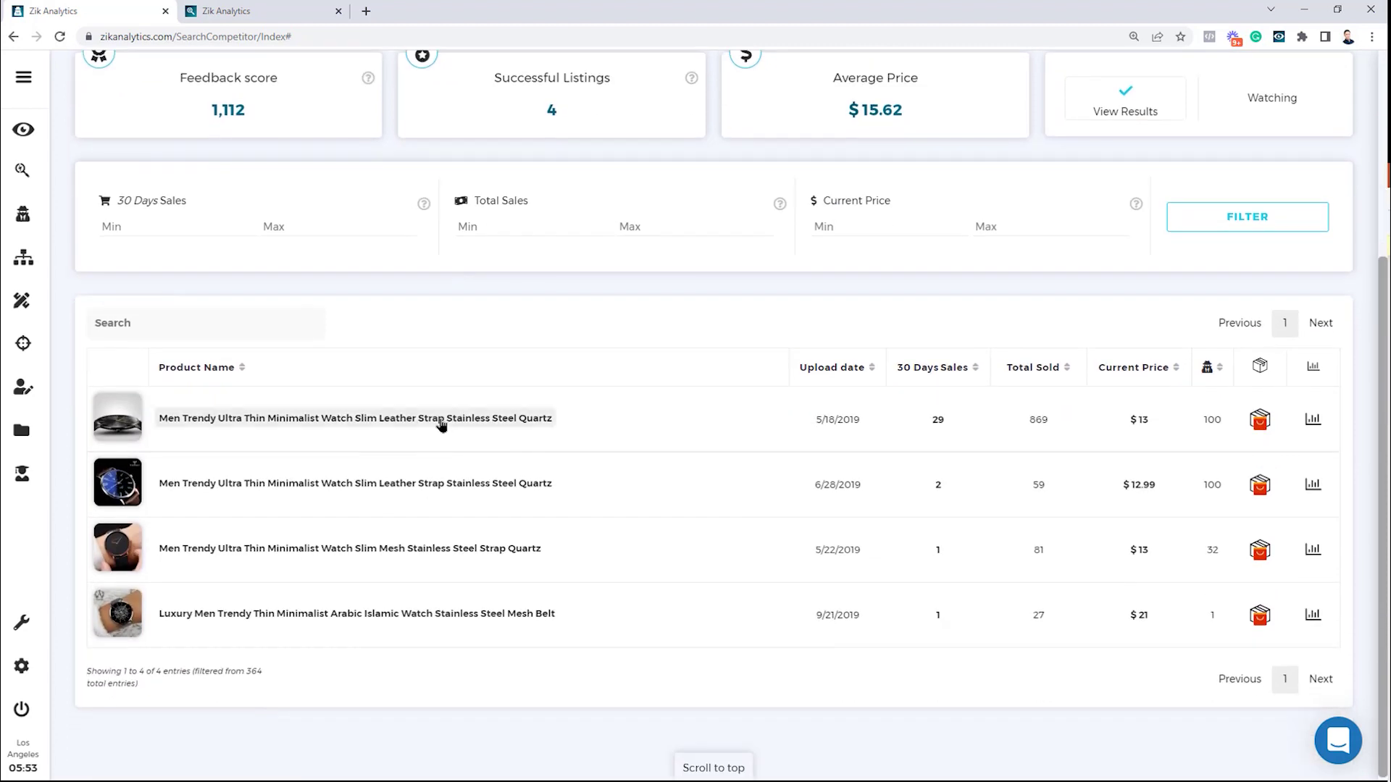
pyautogui.moveTo(112, 479)
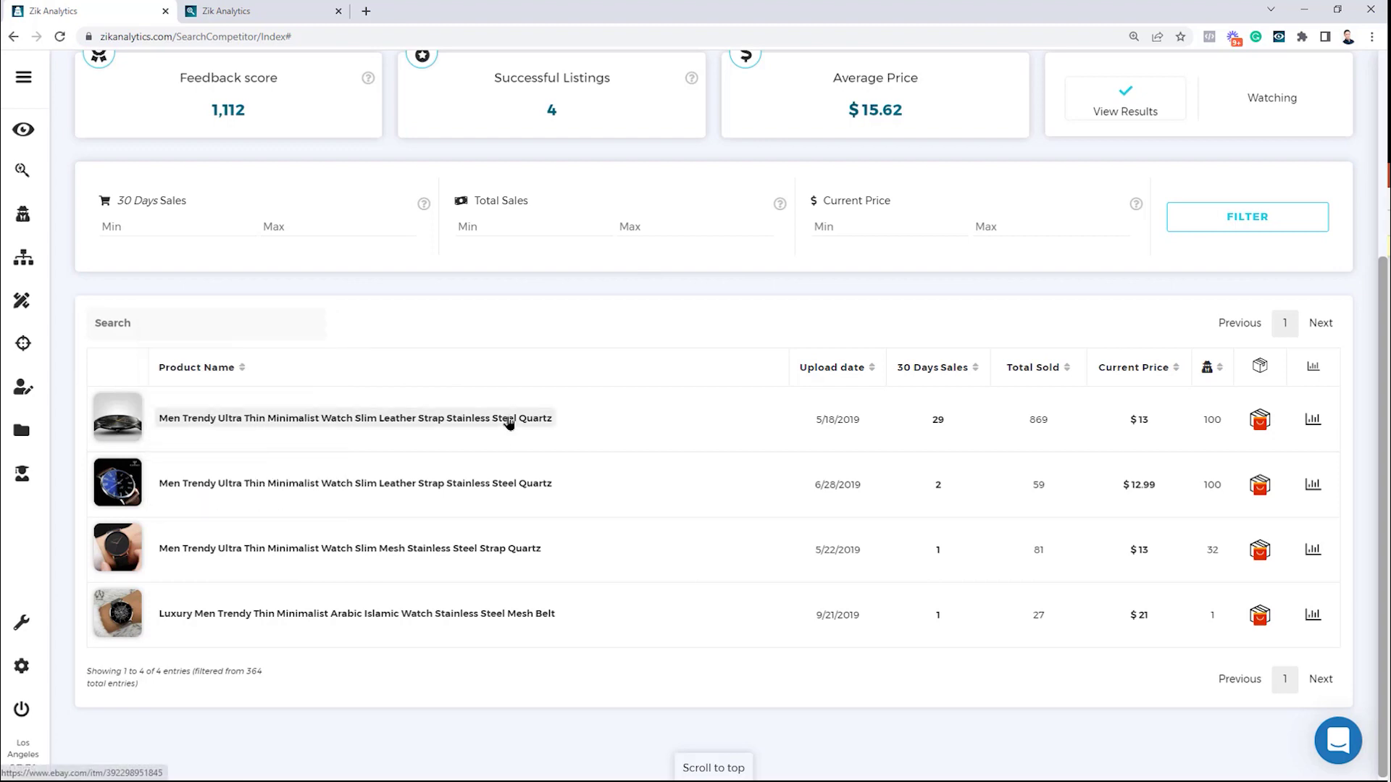
pyautogui.moveTo(115, 414)
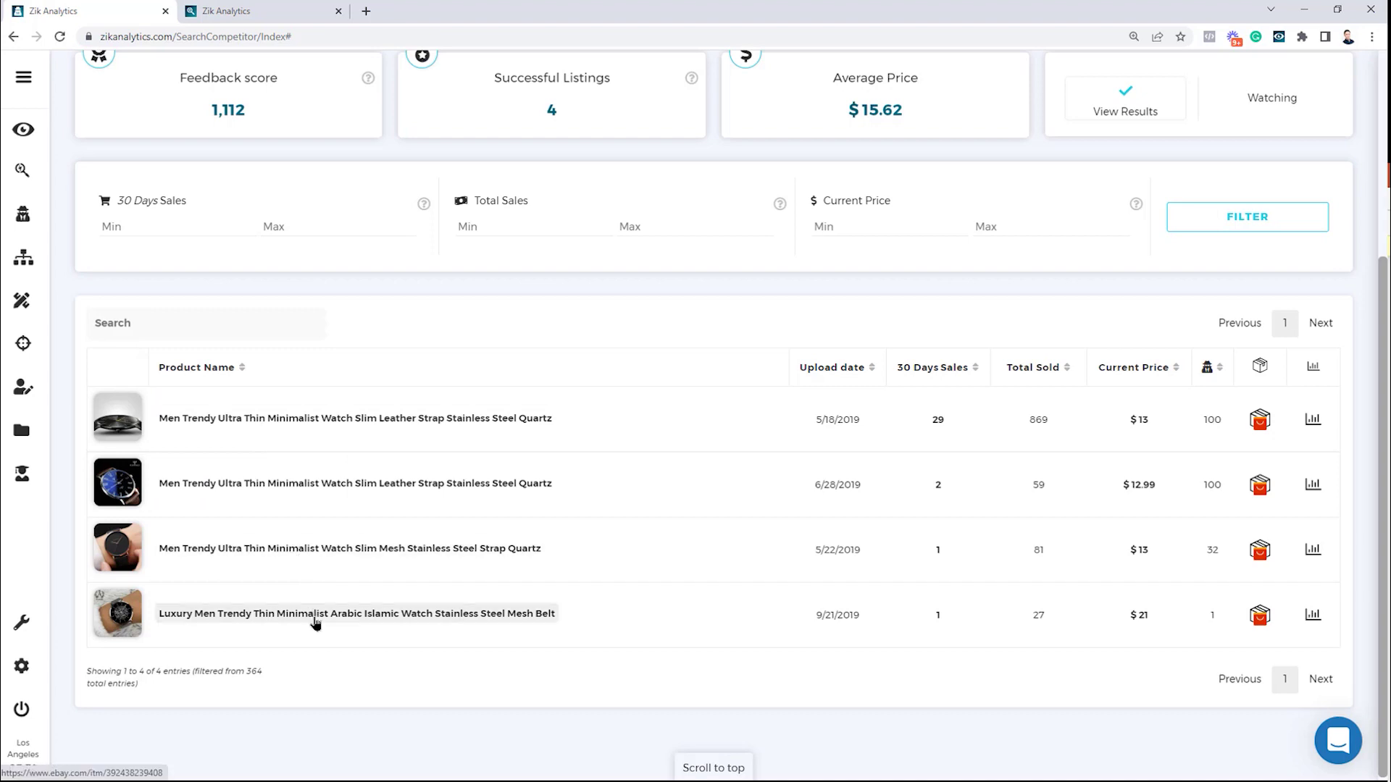
pyautogui.moveTo(133, 481)
# Return to the product search results and look for ya-satar's watch listings among the sellers, checking the blue watch's picture
pyautogui.click(236, 7)
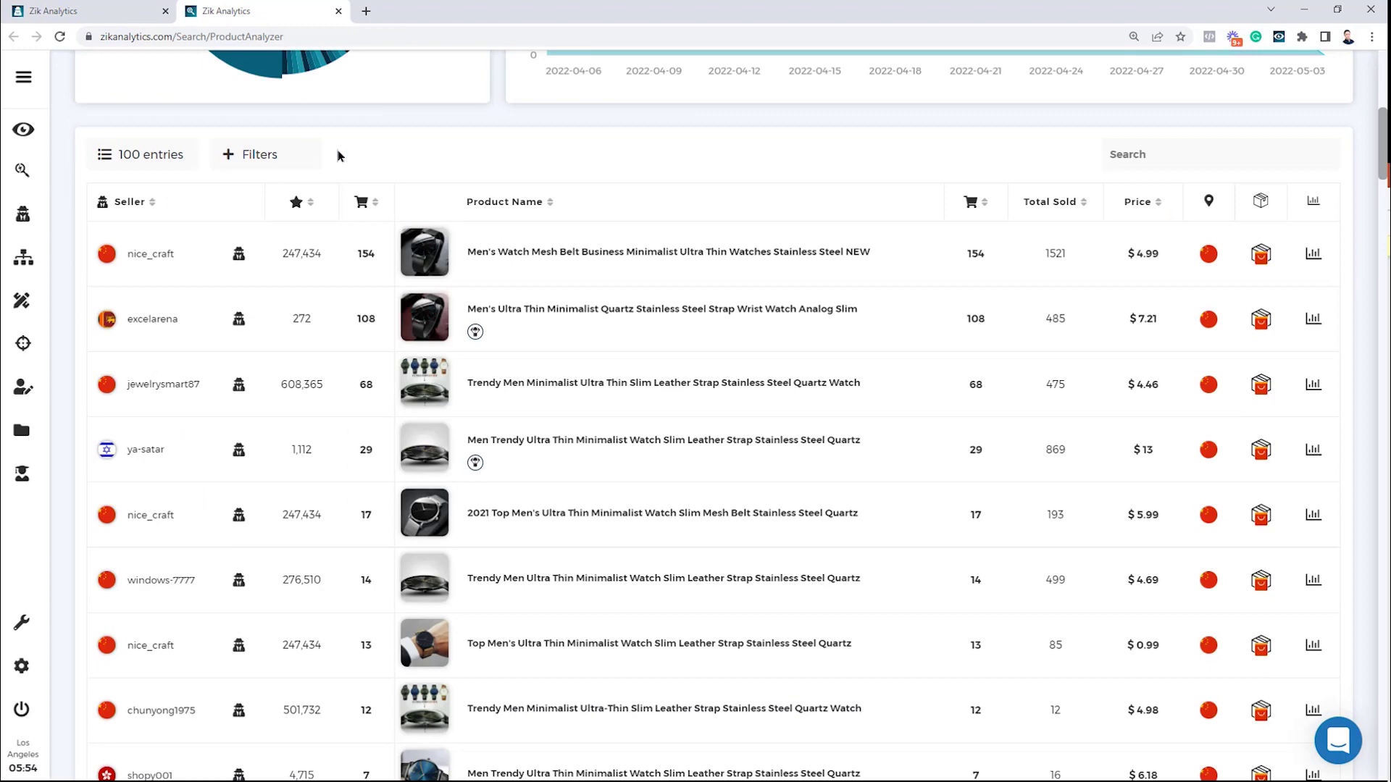
pyautogui.scroll(8, 339, 156)
pyautogui.scroll(-3, 567, 323)
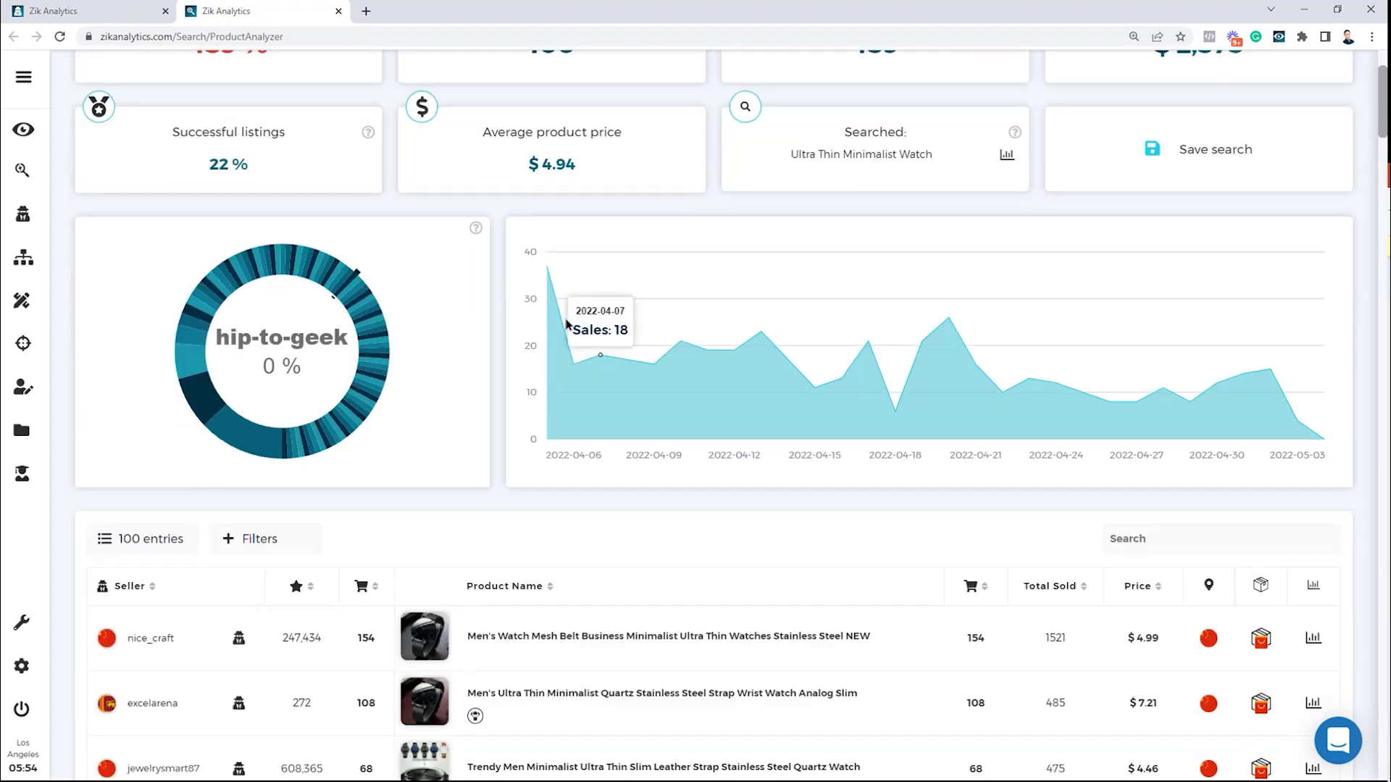
pyautogui.scroll(-6, 567, 324)
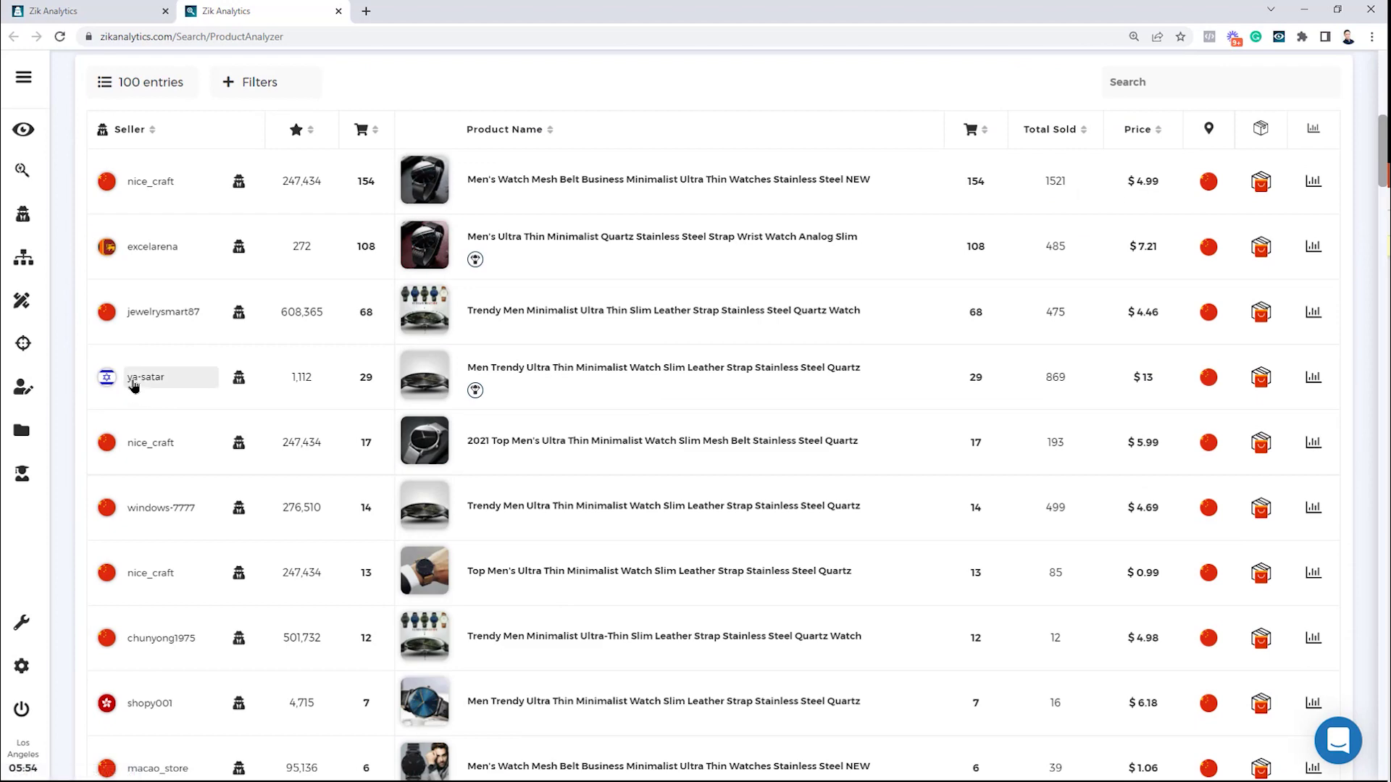
pyautogui.scroll(-7, 195, 445)
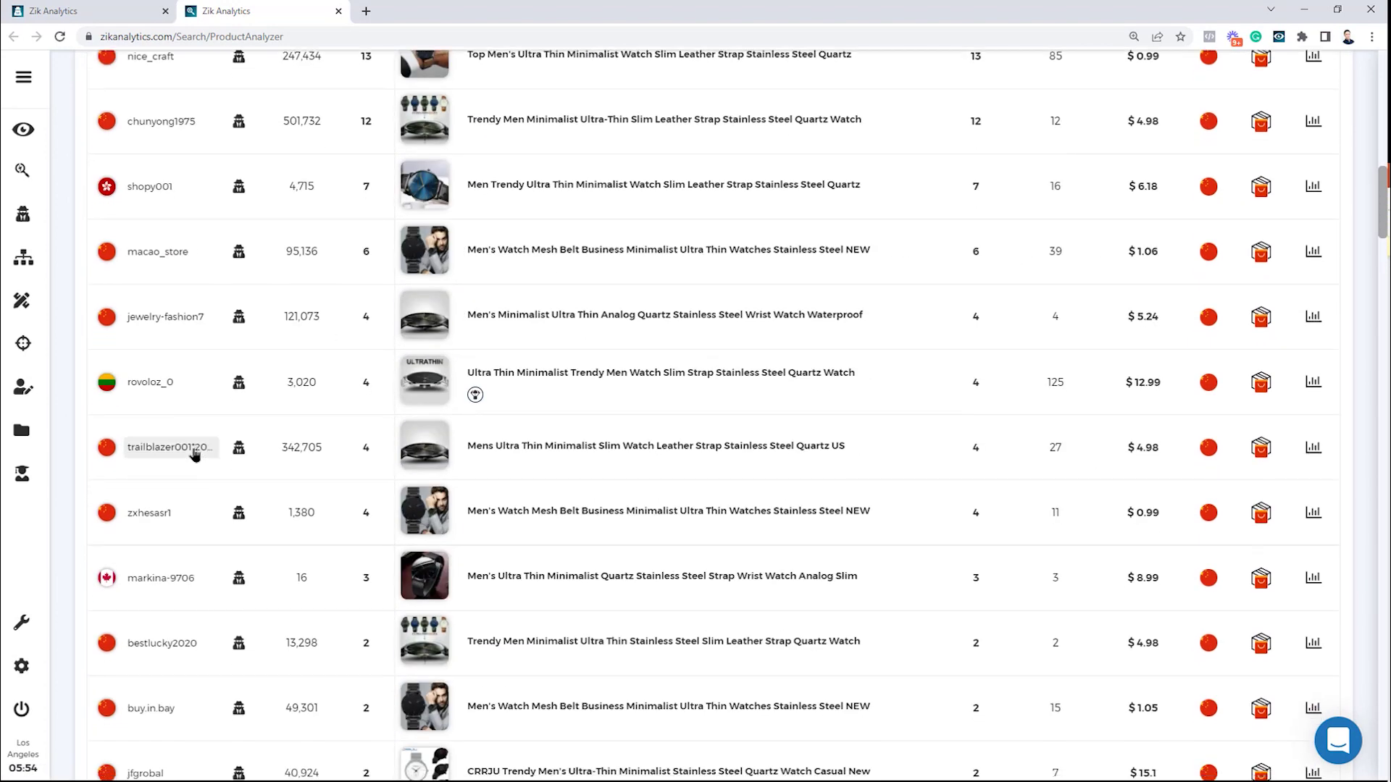
pyautogui.scroll(-6, 195, 454)
pyautogui.moveTo(436, 480)
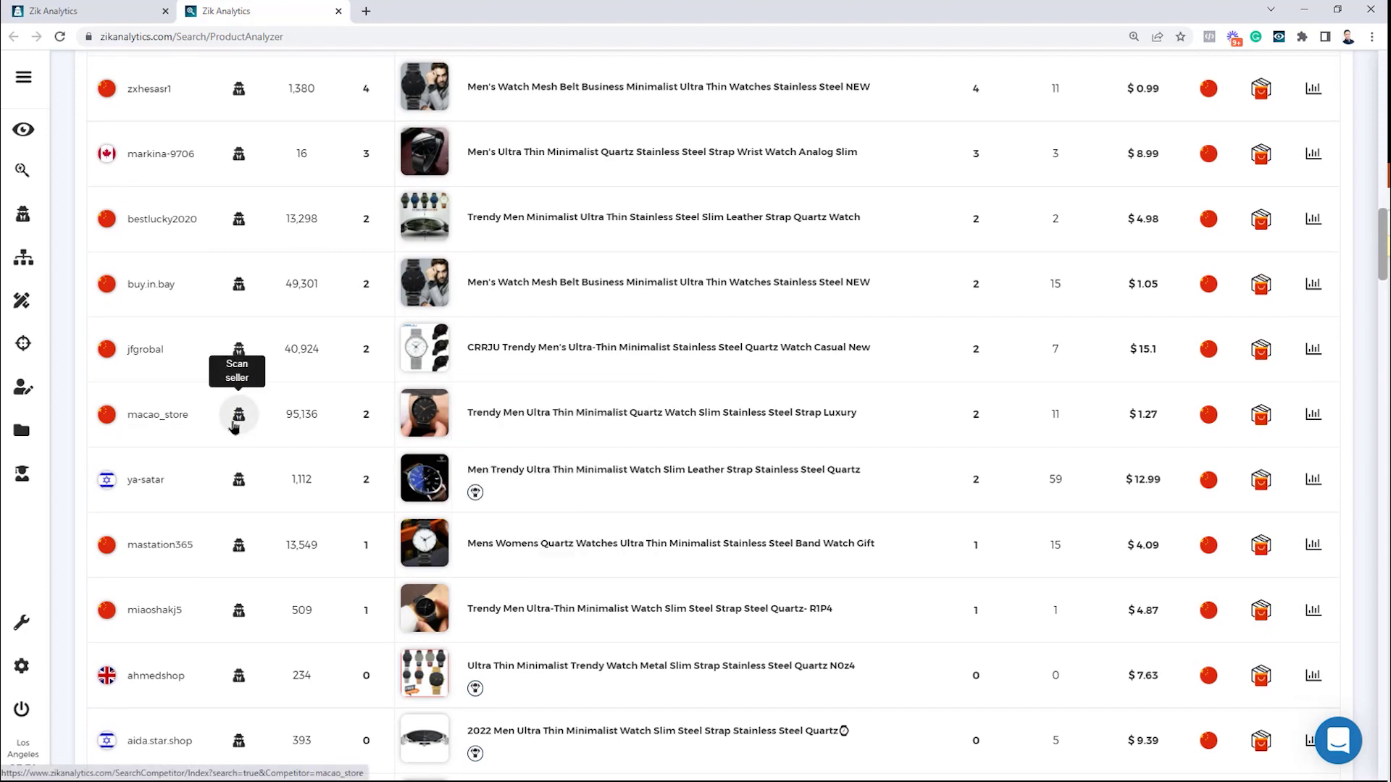
# Go back to the competitor results and open Store Analytics for the ya-satar store
pyautogui.click(48, 8)
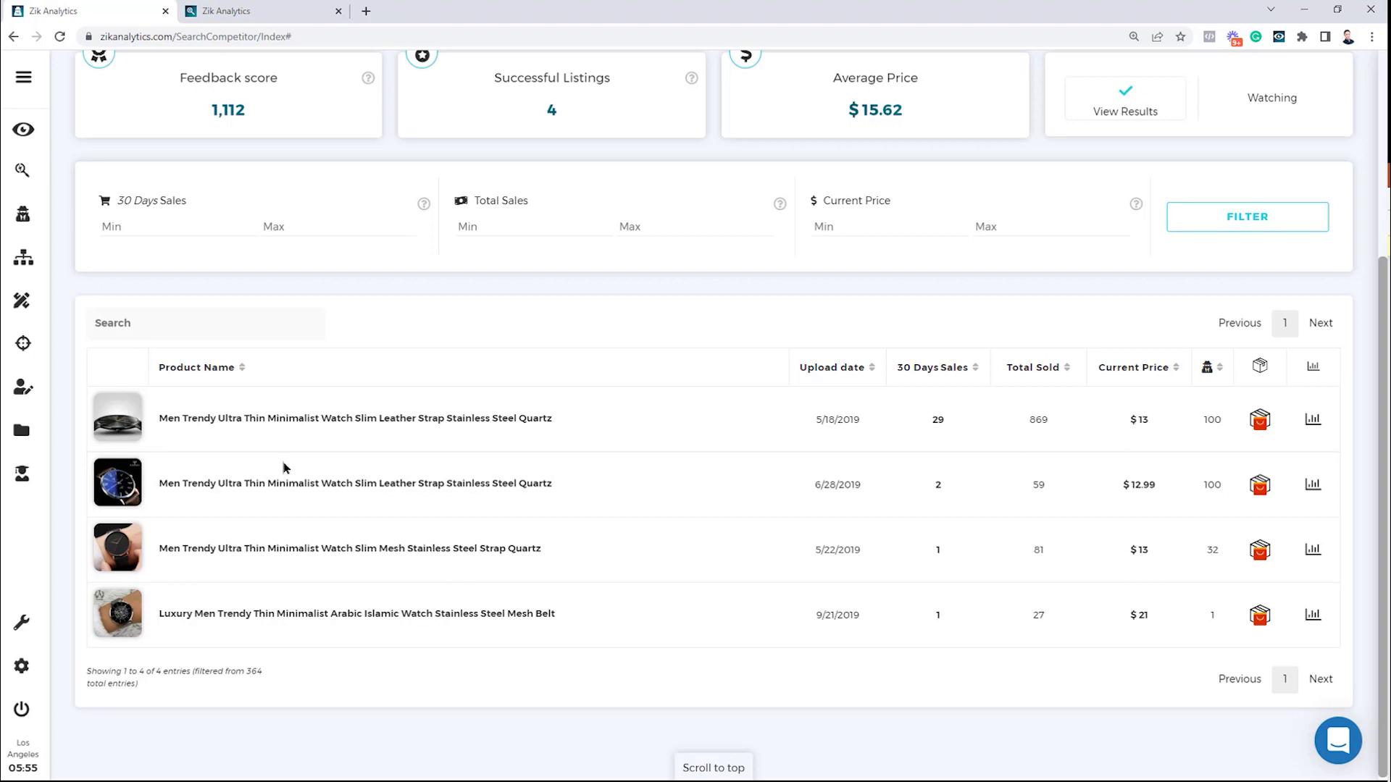
pyautogui.moveTo(118, 482)
pyautogui.click(22, 666)
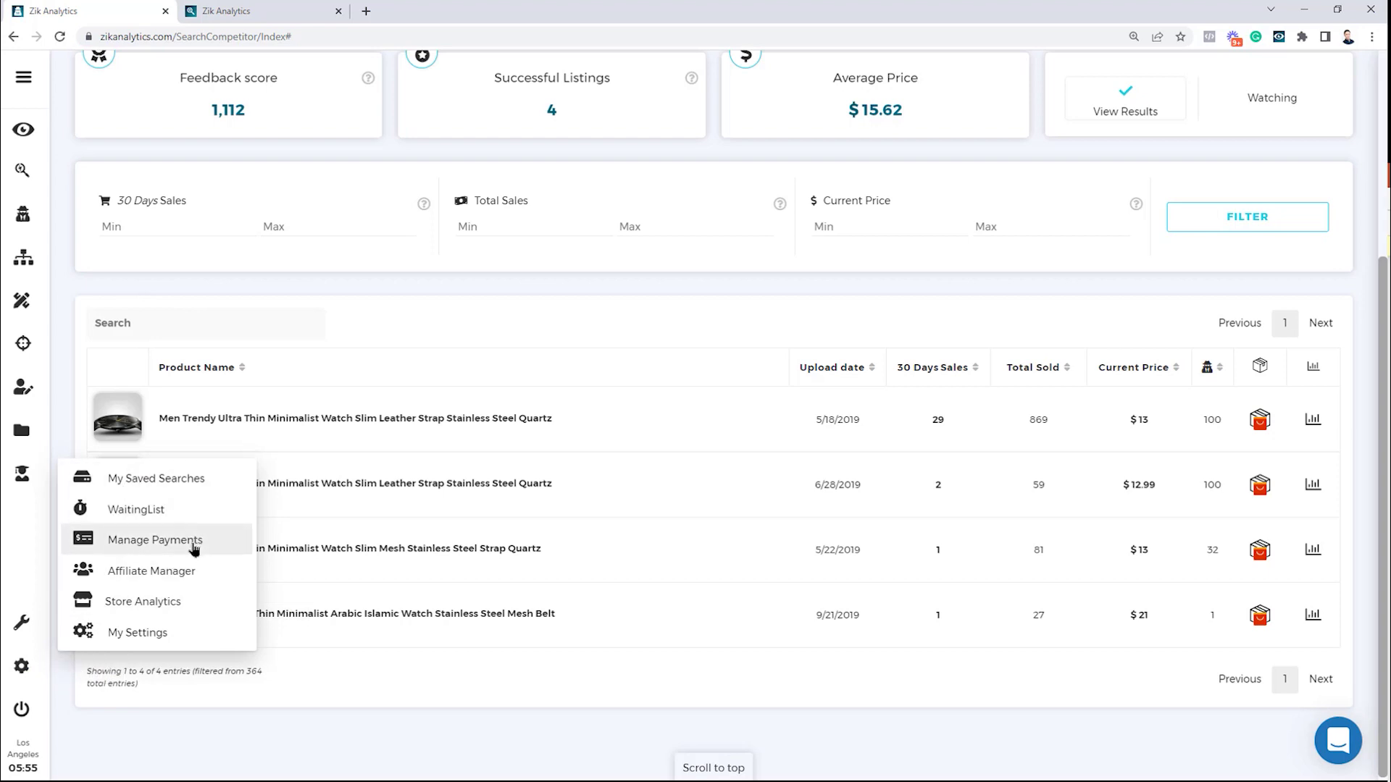
pyautogui.moveTo(126, 601)
pyautogui.click(348, 634)
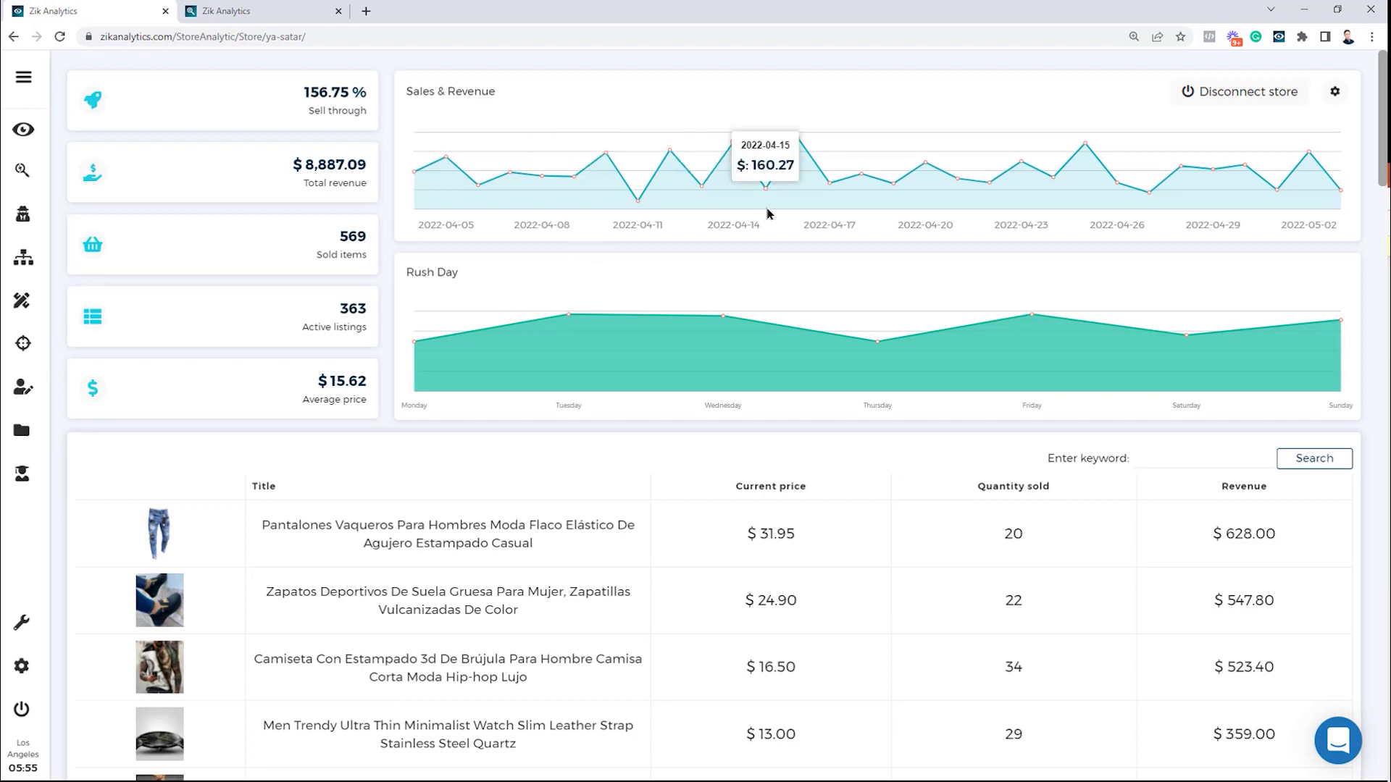
# Examine the ya-satar store's products by current price, quantity sold and revenue
pyautogui.scroll(-3, 757, 226)
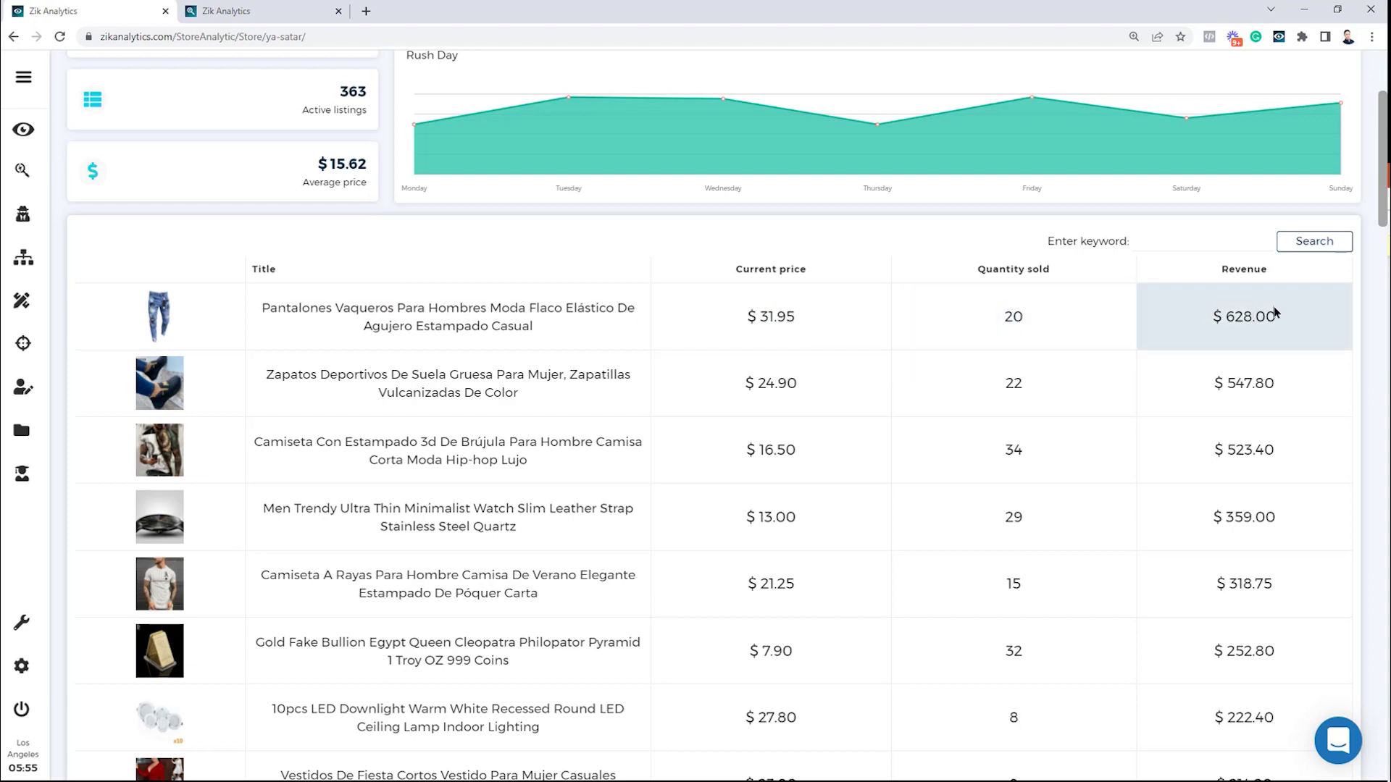
pyautogui.moveTo(1276, 309); pyautogui.dragTo(968, 328)
pyautogui.click(905, 224)
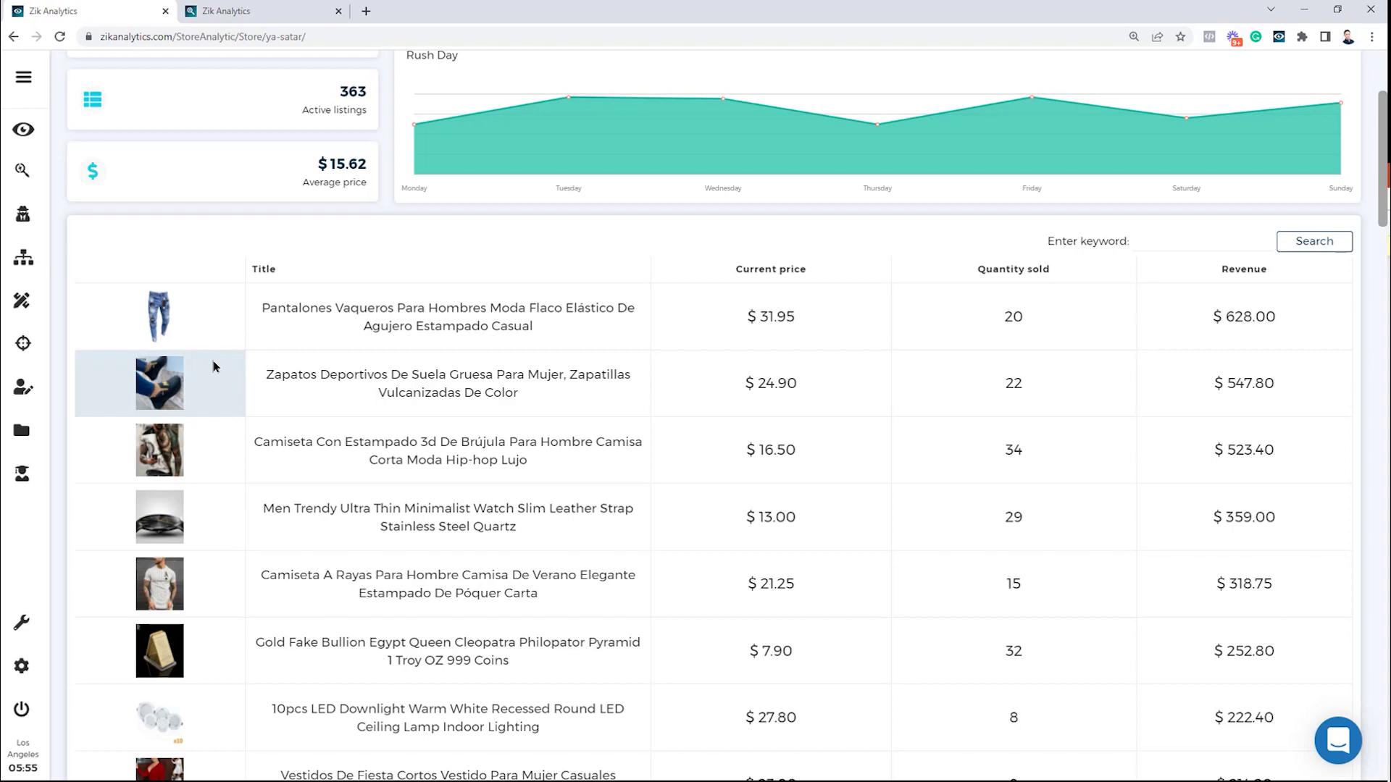
pyautogui.scroll(-1, 214, 366)
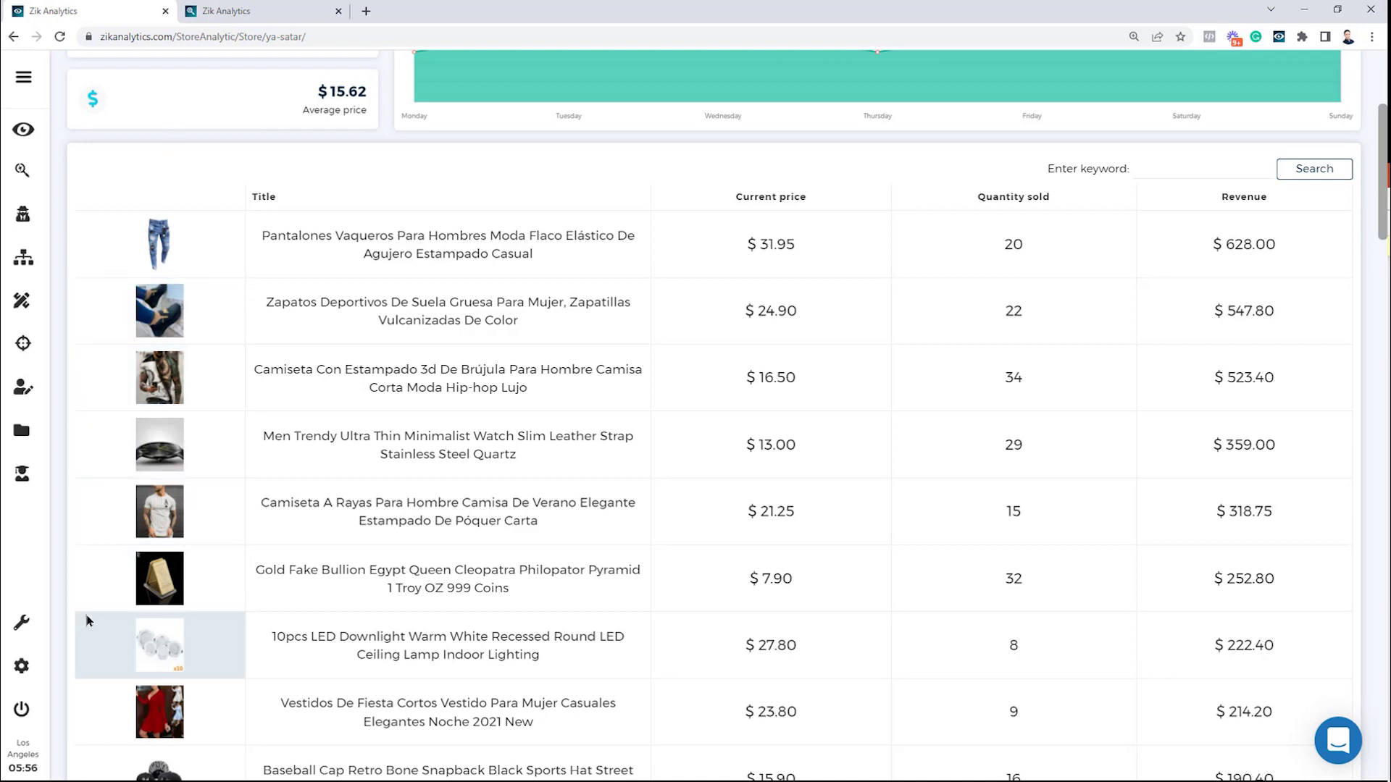
# Open alibaba.com in a new browser tab placed between the store analytics and the product search
pyautogui.click(366, 11)
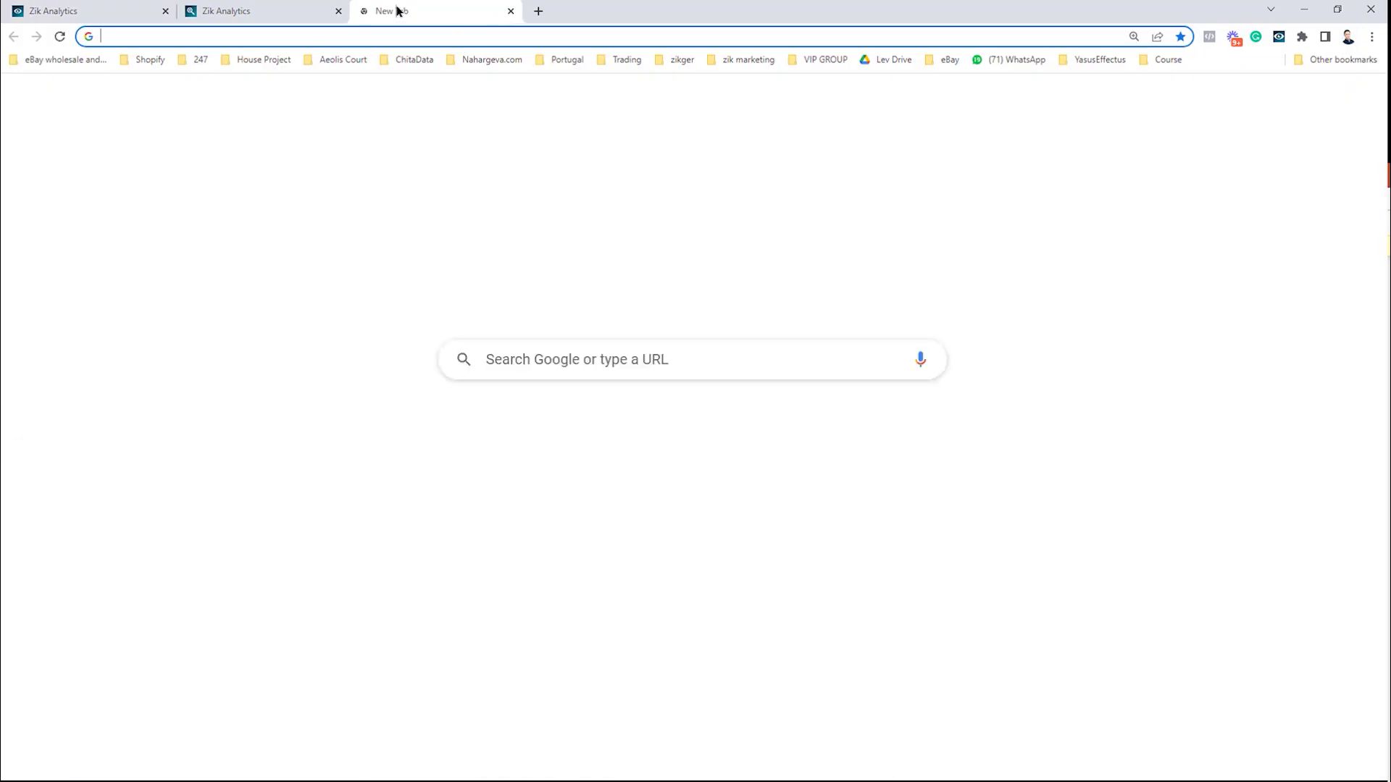
pyautogui.moveTo(397, 11); pyautogui.dragTo(261, 9)
pyautogui.write('ALIBA')
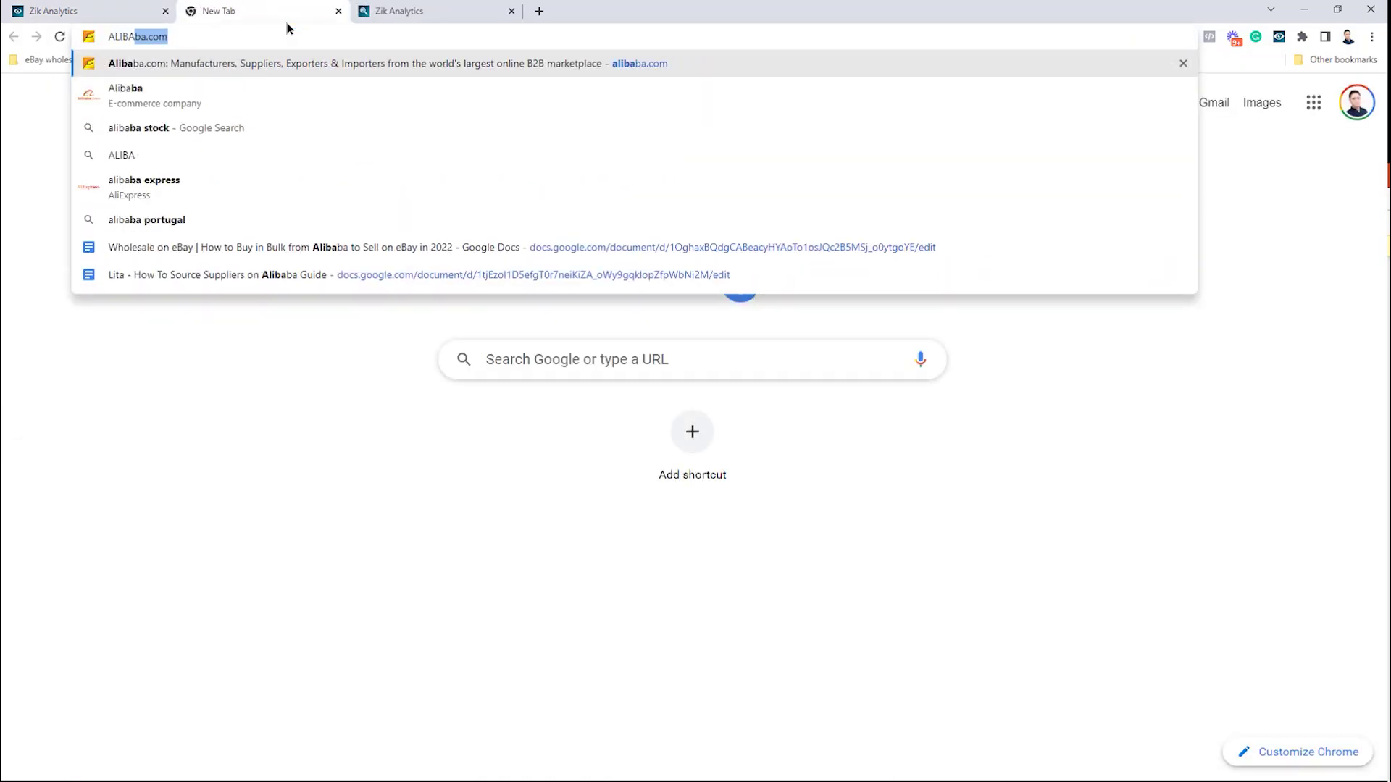
pyautogui.press('Return')
pyautogui.click(65, 11)
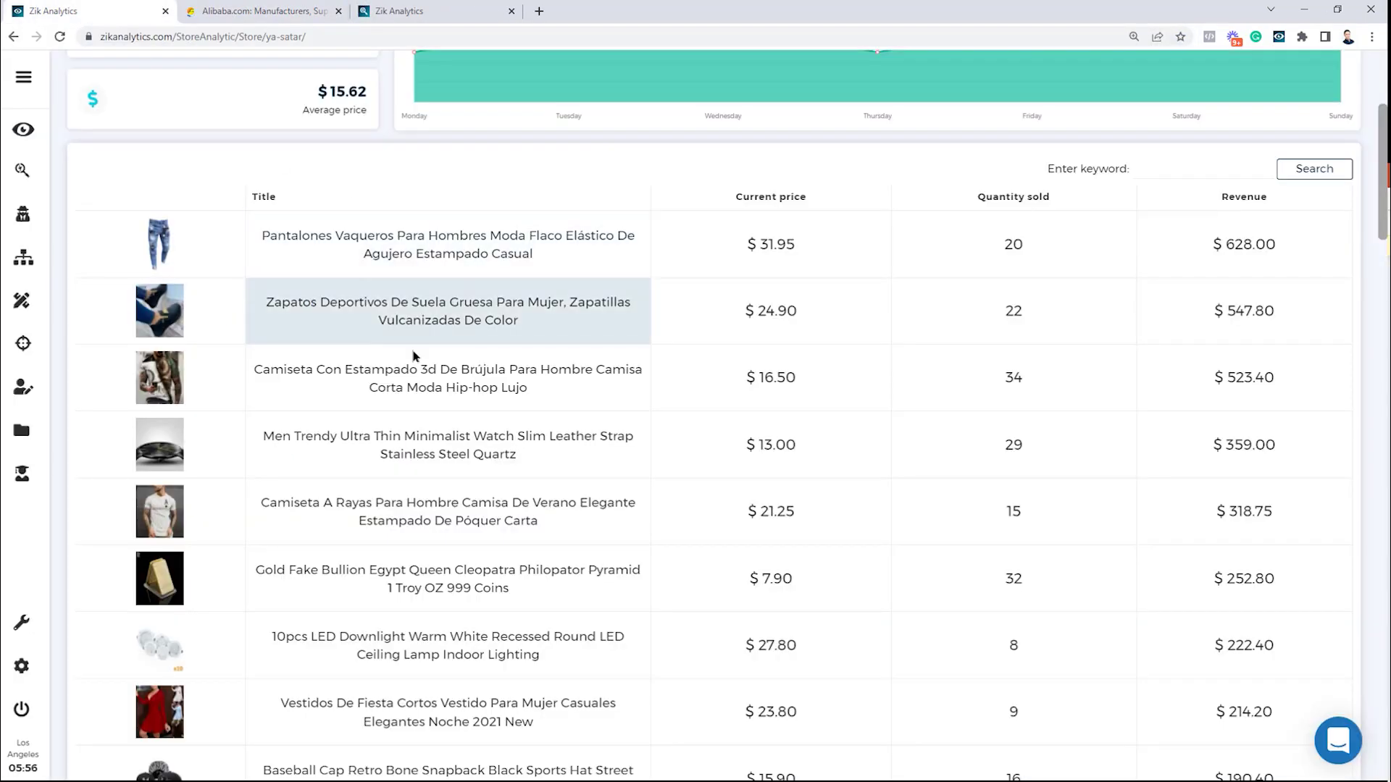
pyautogui.click(261, 11)
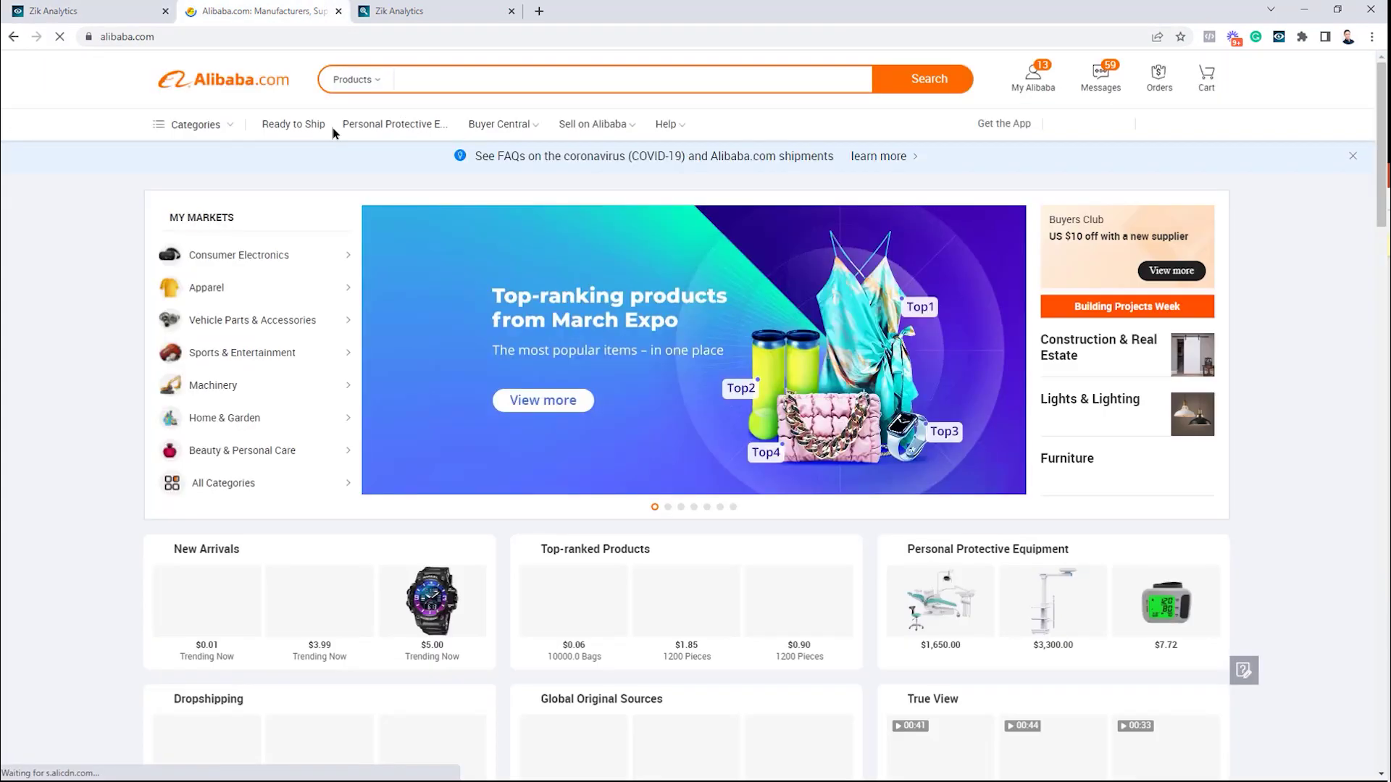
# Search Alibaba for "thin minimalist watch" and browse the supplier listings
pyautogui.click(438, 72)
pyautogui.write('THIN')
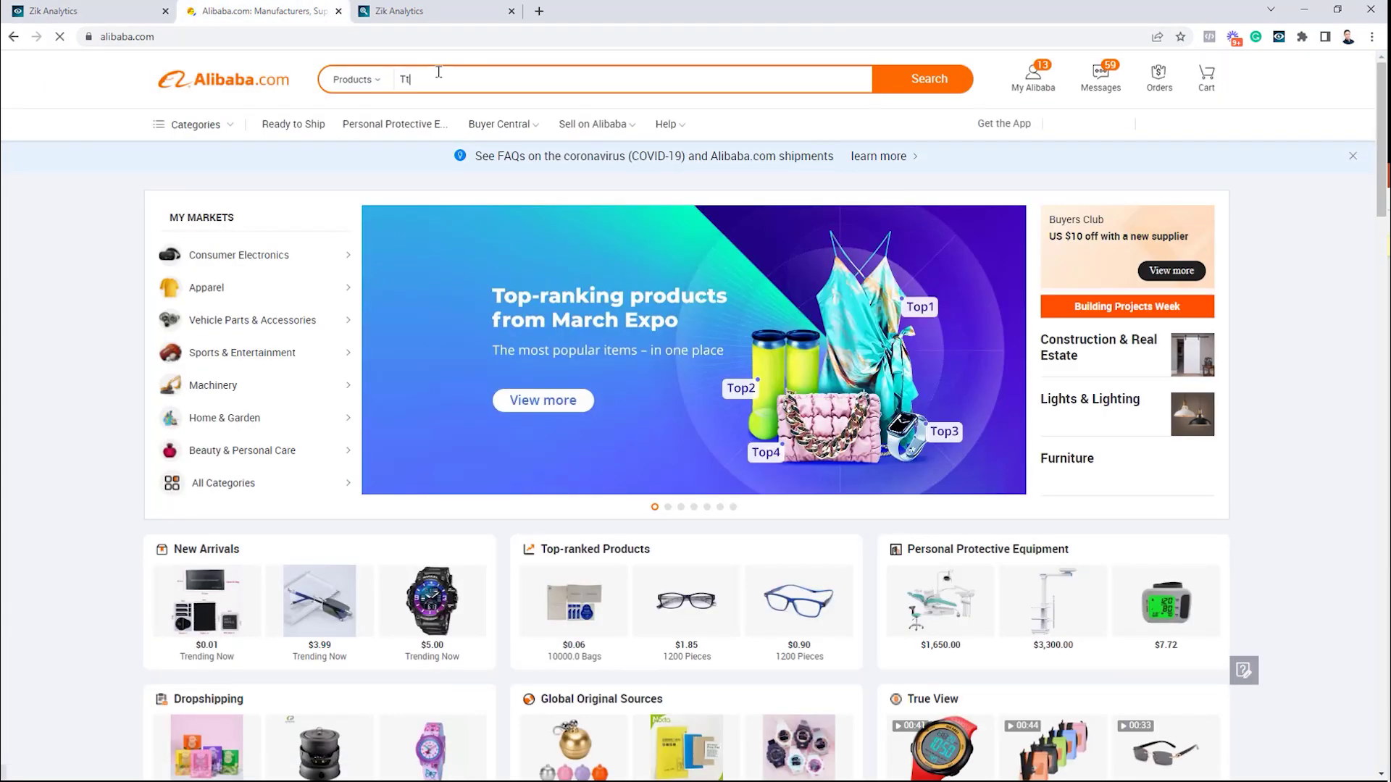
pyautogui.write(' mini')
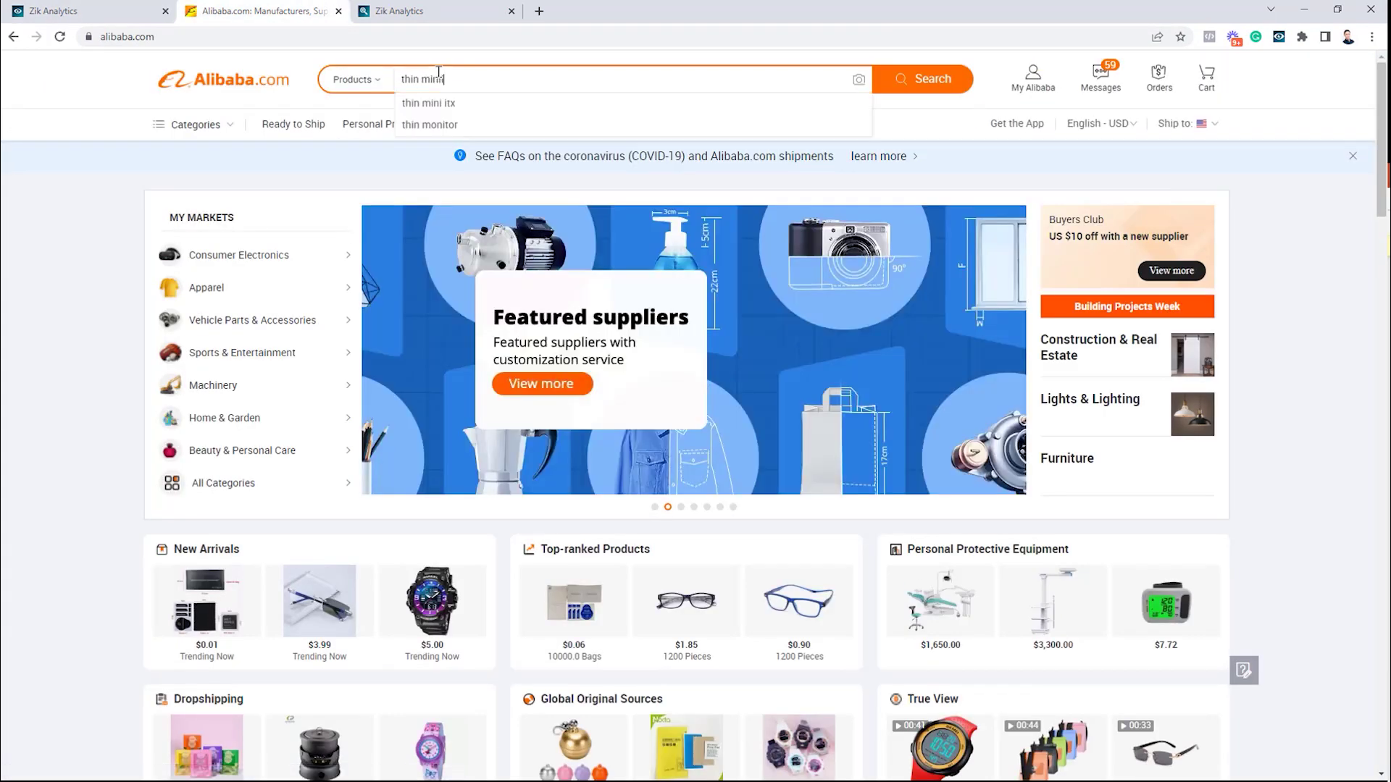
pyautogui.write('malist watch')
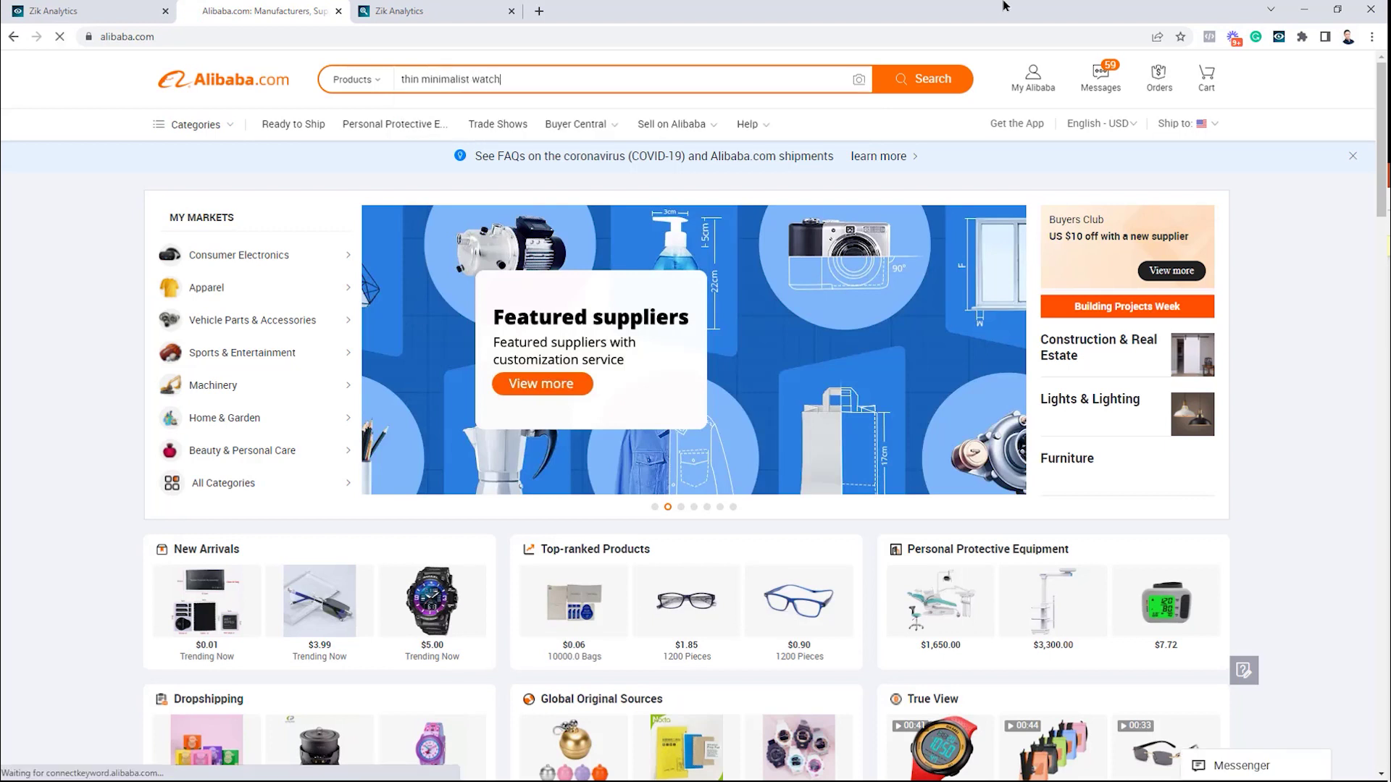
pyautogui.press('Return')
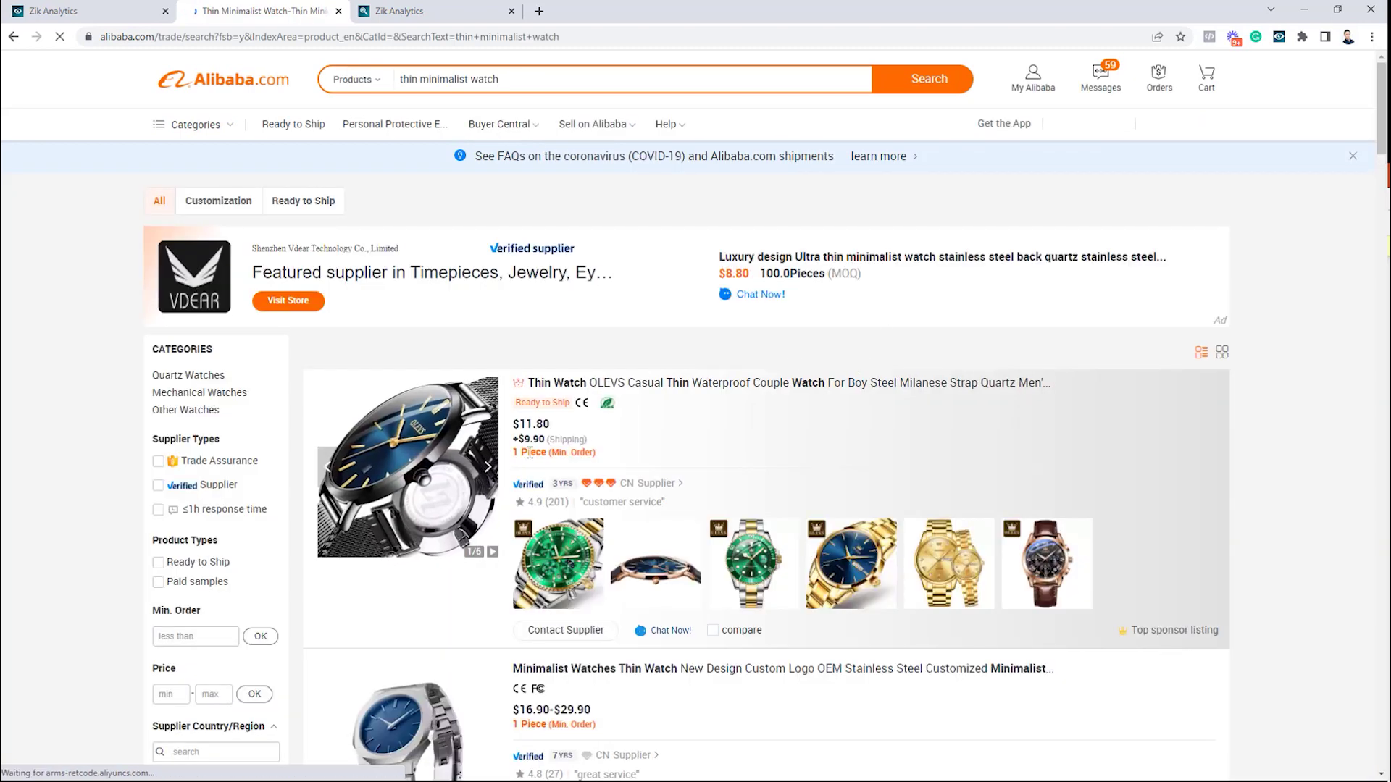
pyautogui.scroll(-5, 416, 430)
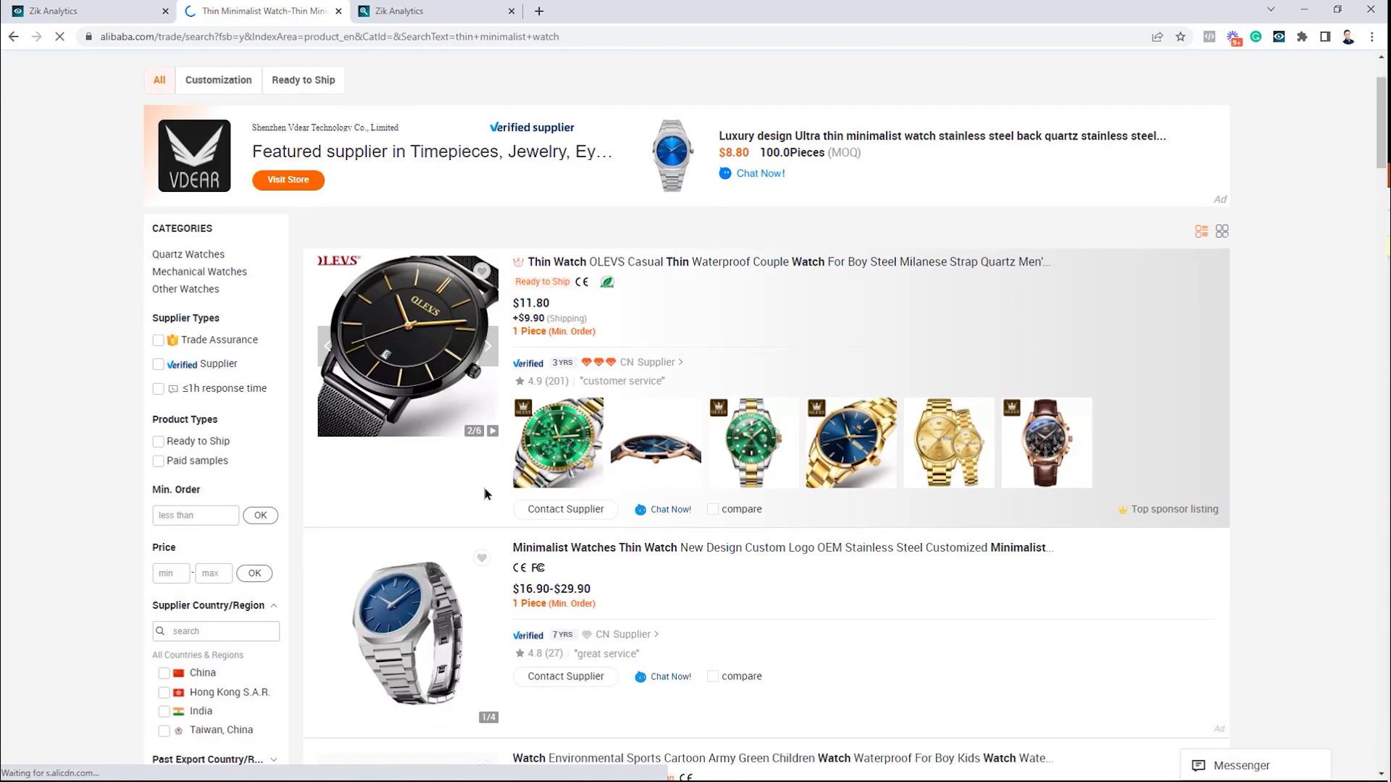
pyautogui.scroll(-5, 528, 486)
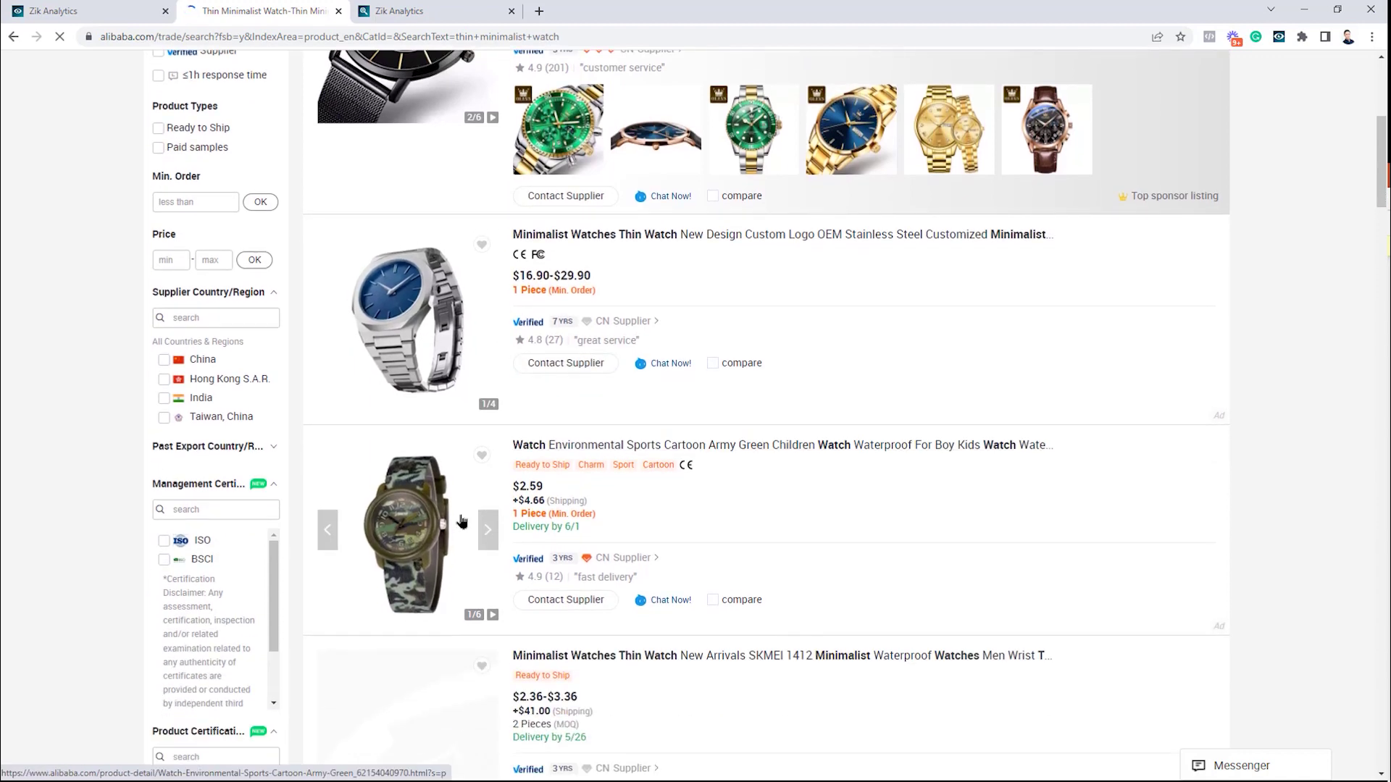
# Look further through the Alibaba supplier listings for thin minimalist watches, comparing prices and minimum orders
pyautogui.scroll(-6, 499, 492)
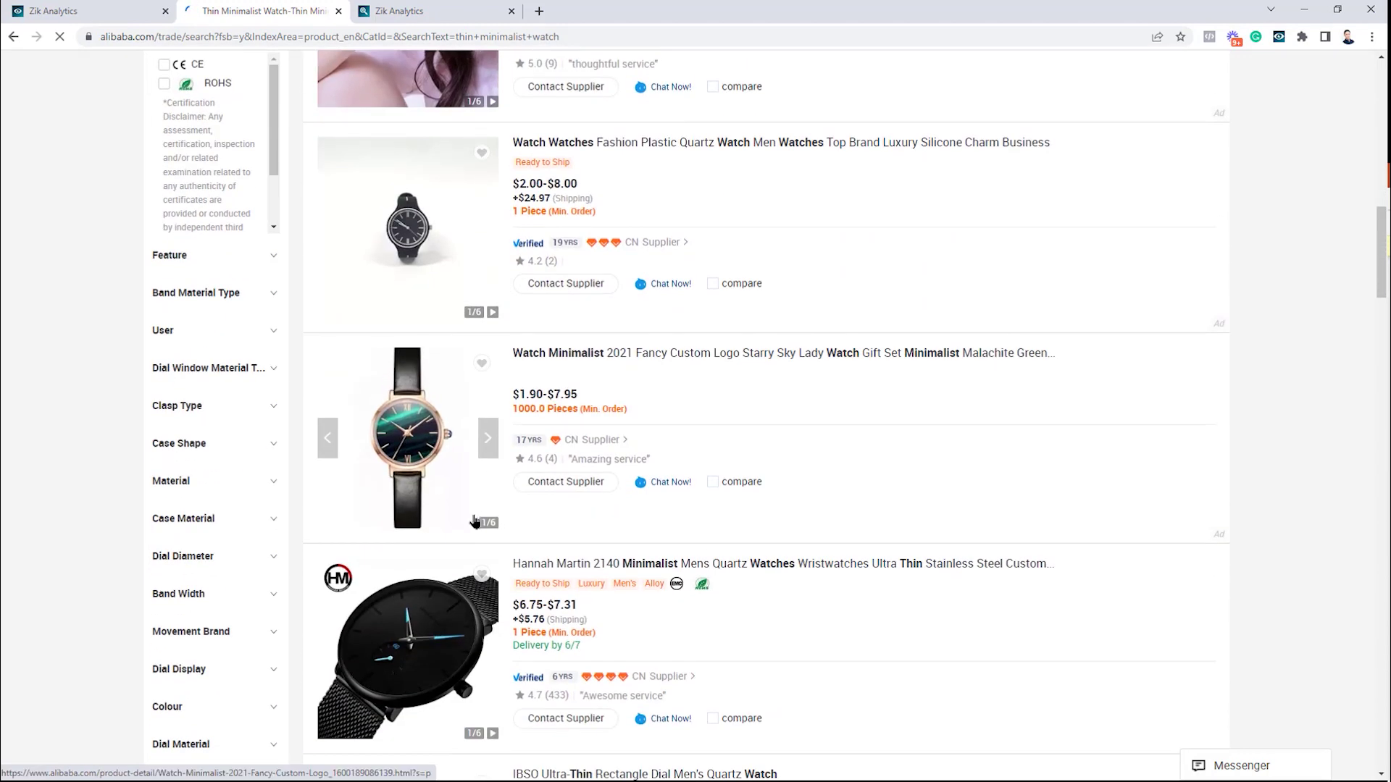
pyautogui.scroll(-8, 475, 520)
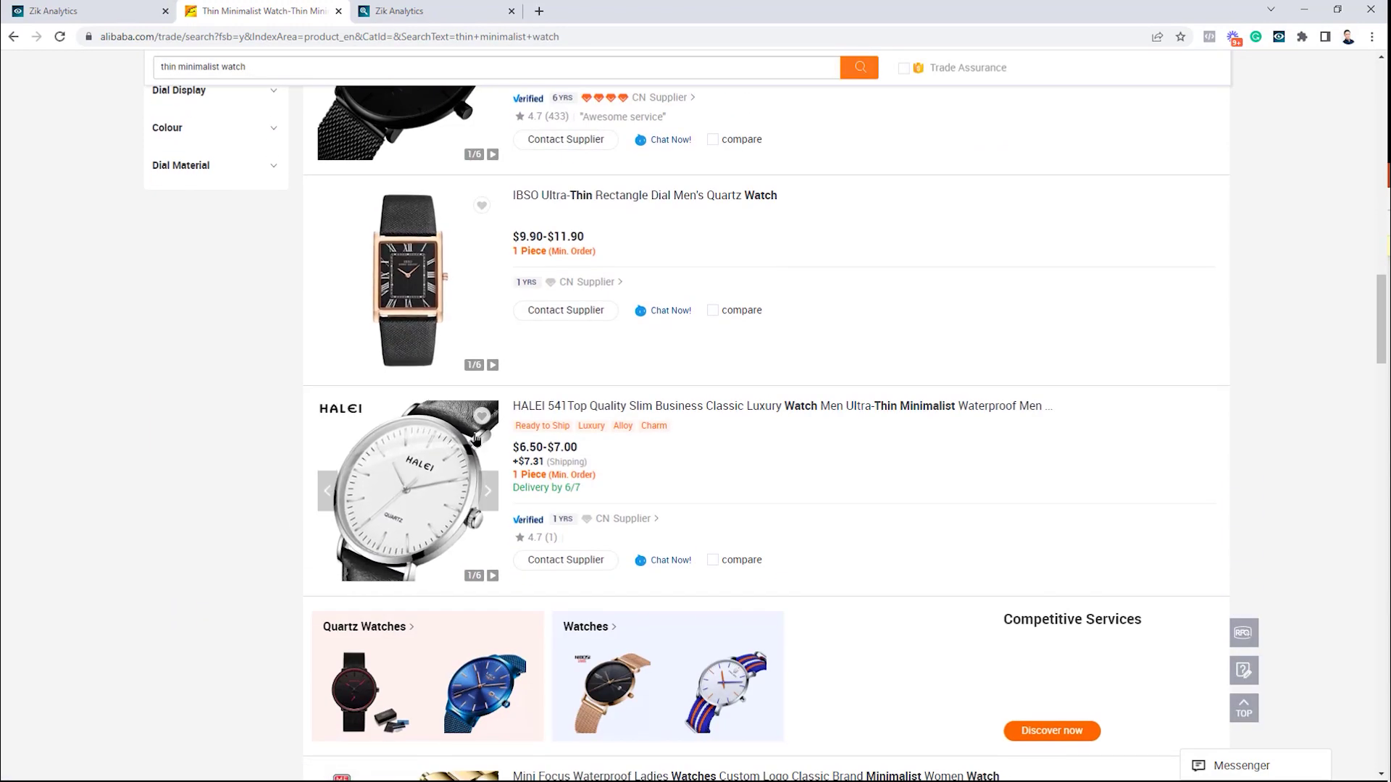
pyautogui.scroll(1, 476, 389)
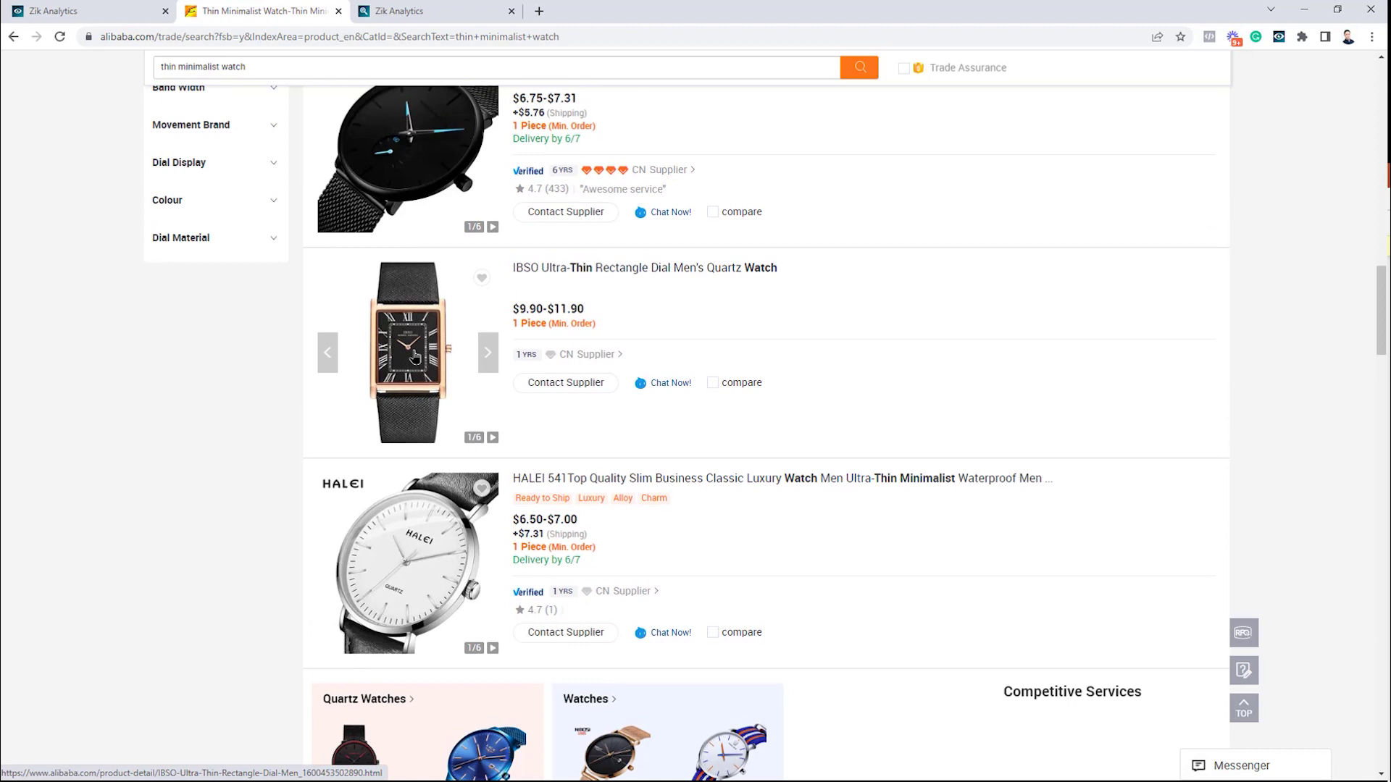
pyautogui.scroll(-2, 414, 356)
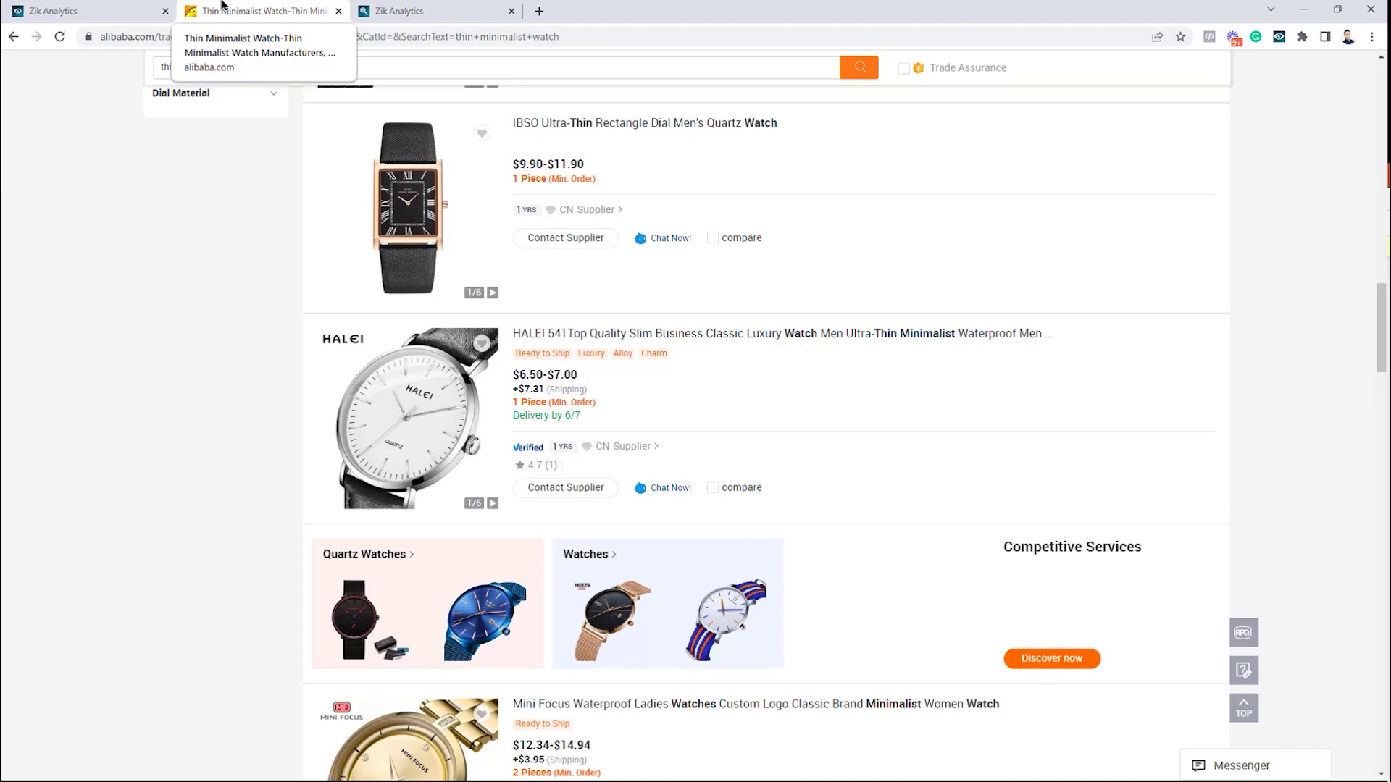
# Return to the store's products in Zik Analytics, open the Men Trendy Ultra Thin Minimalist Watch eBay listing and check its title
pyautogui.click(53, 10)
pyautogui.click(399, 424)
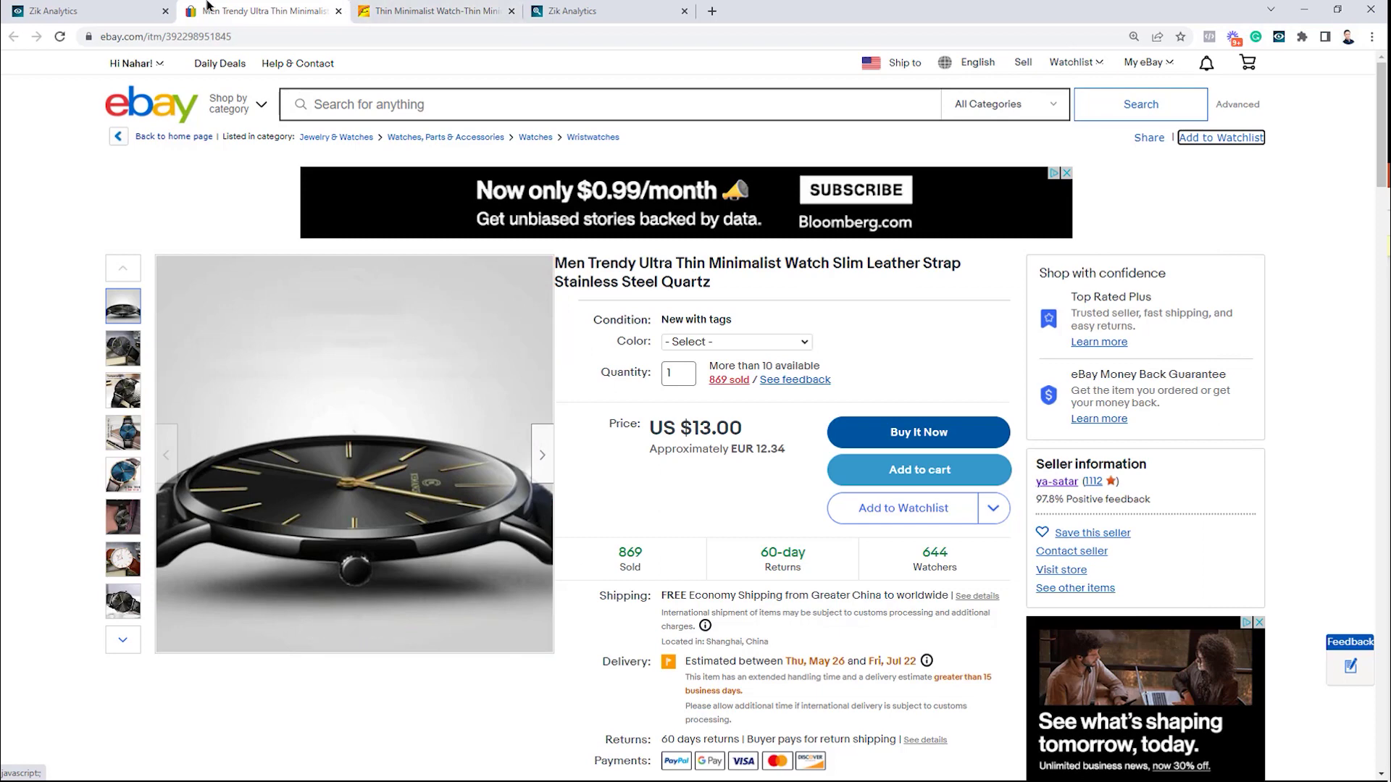
pyautogui.moveTo(715, 283); pyautogui.dragTo(564, 256)
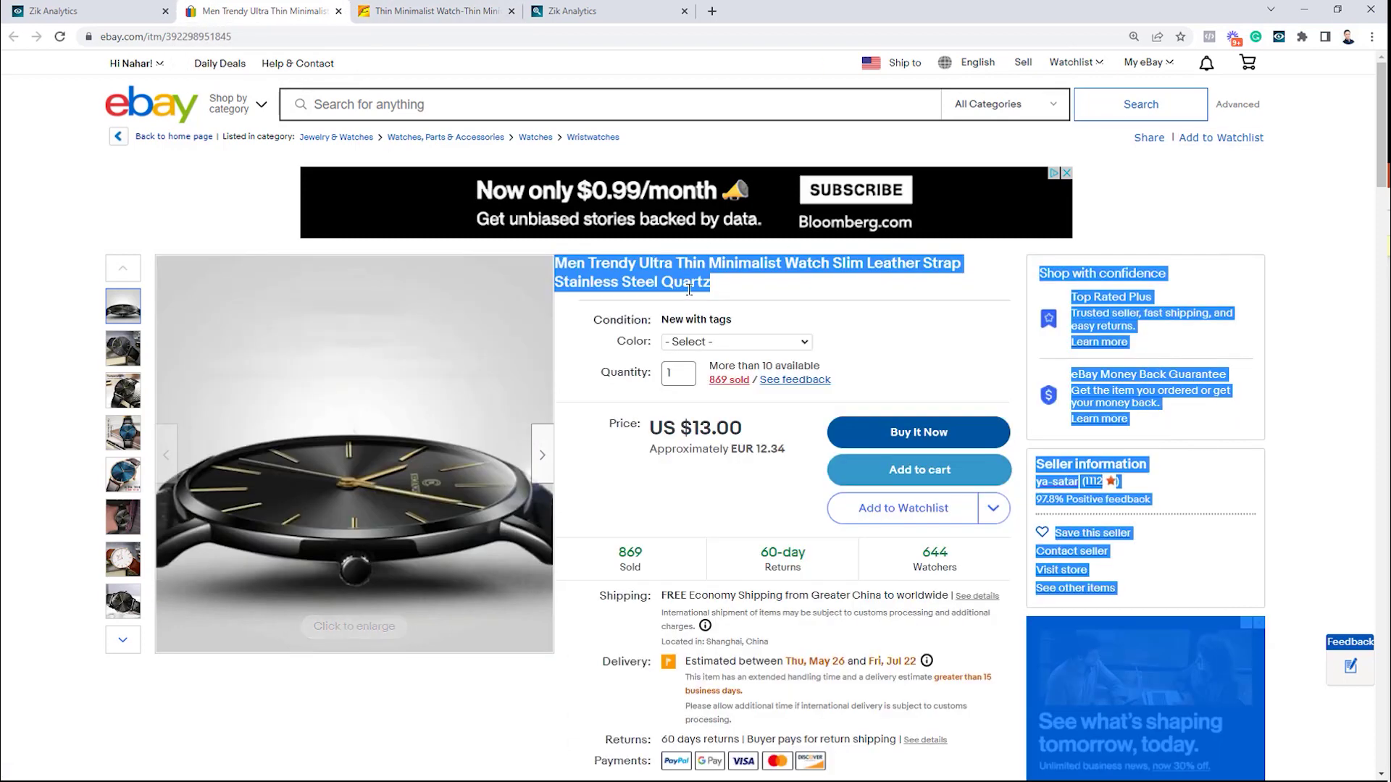
pyautogui.click(687, 290)
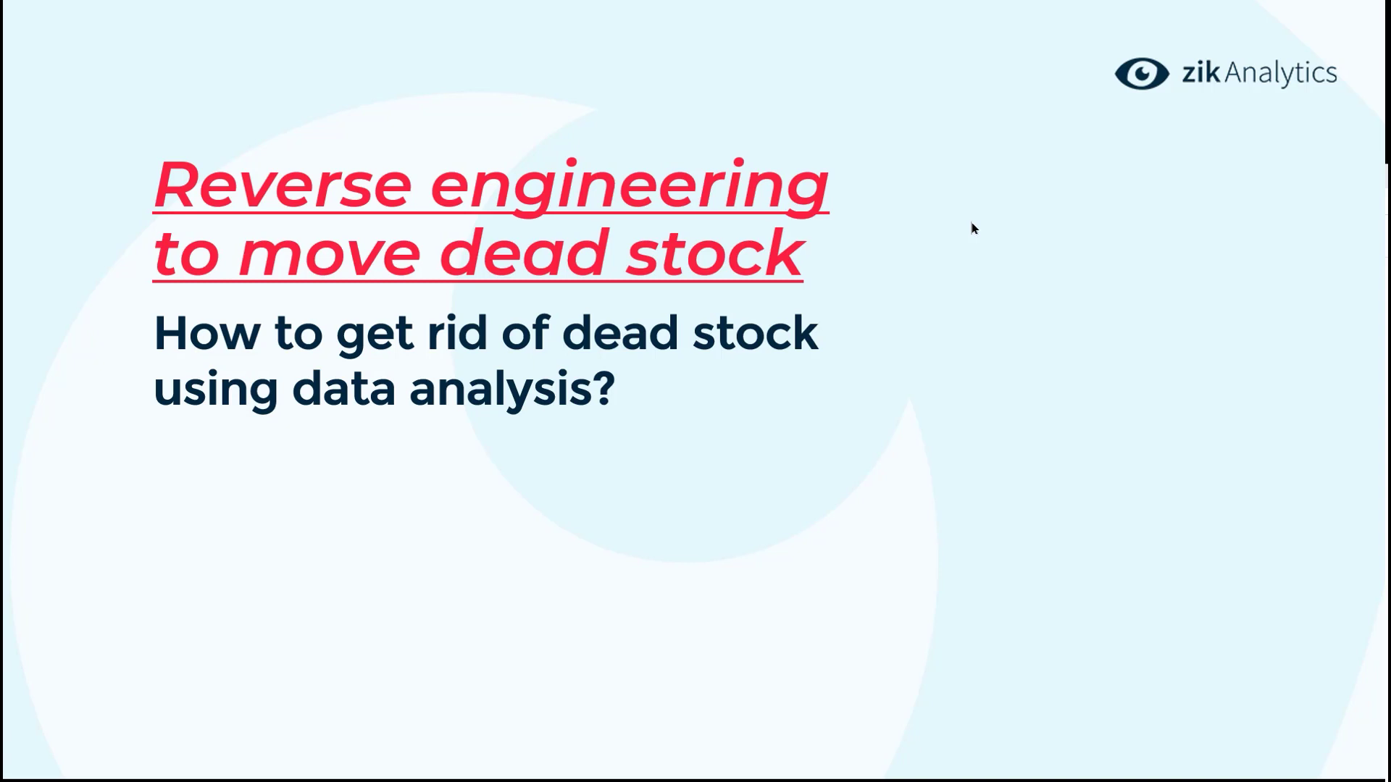
pyautogui.click(666, 320)
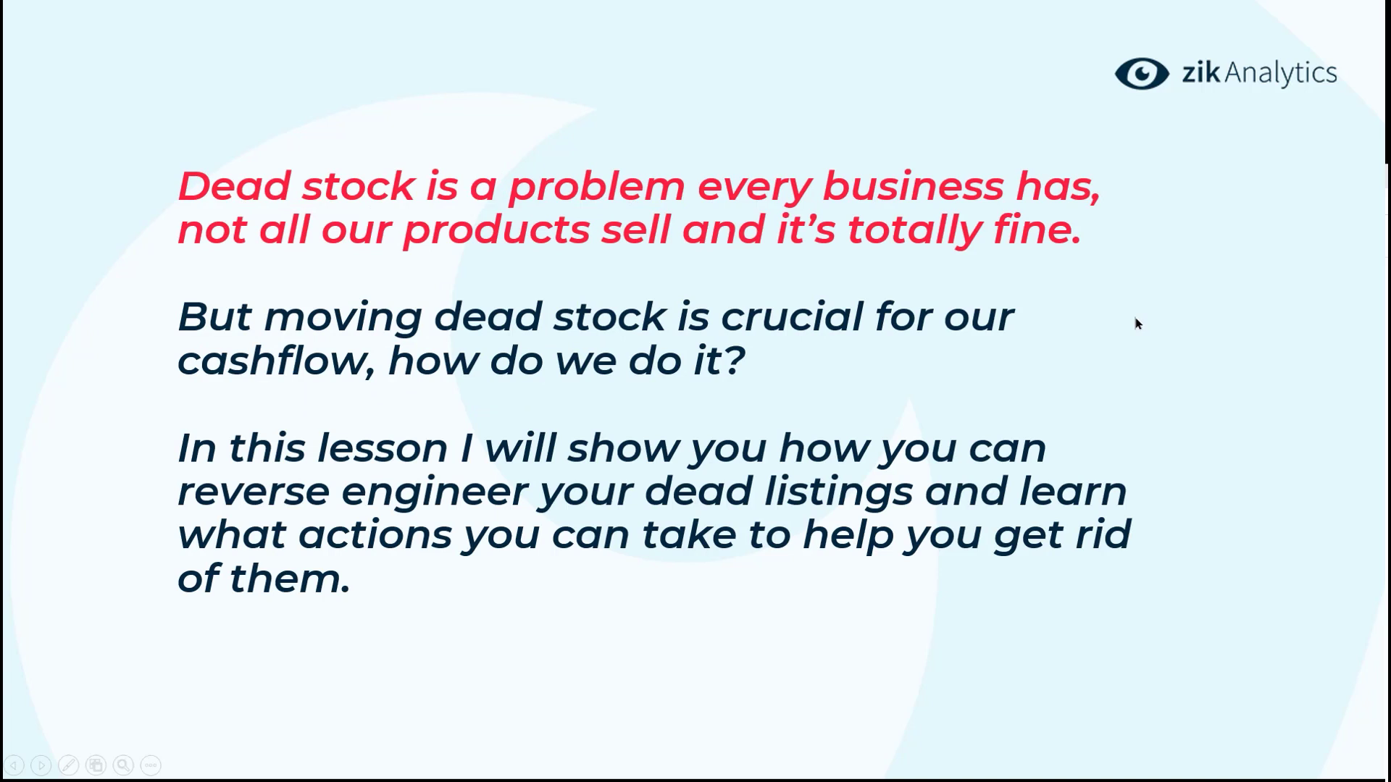
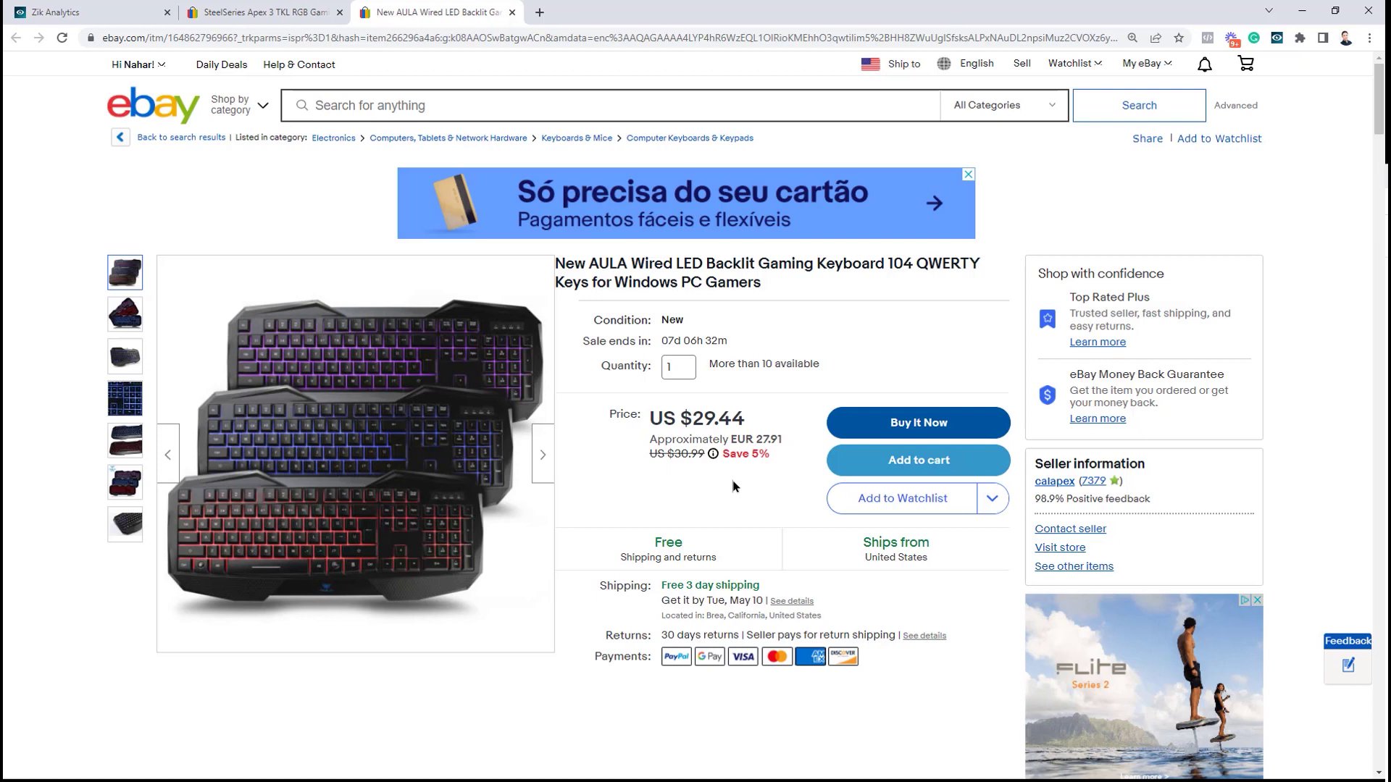
# Place the AULA keyboard listing's tab before the SteelSeries keyboard's and copy the AULA listing's full title
pyautogui.click(269, 11)
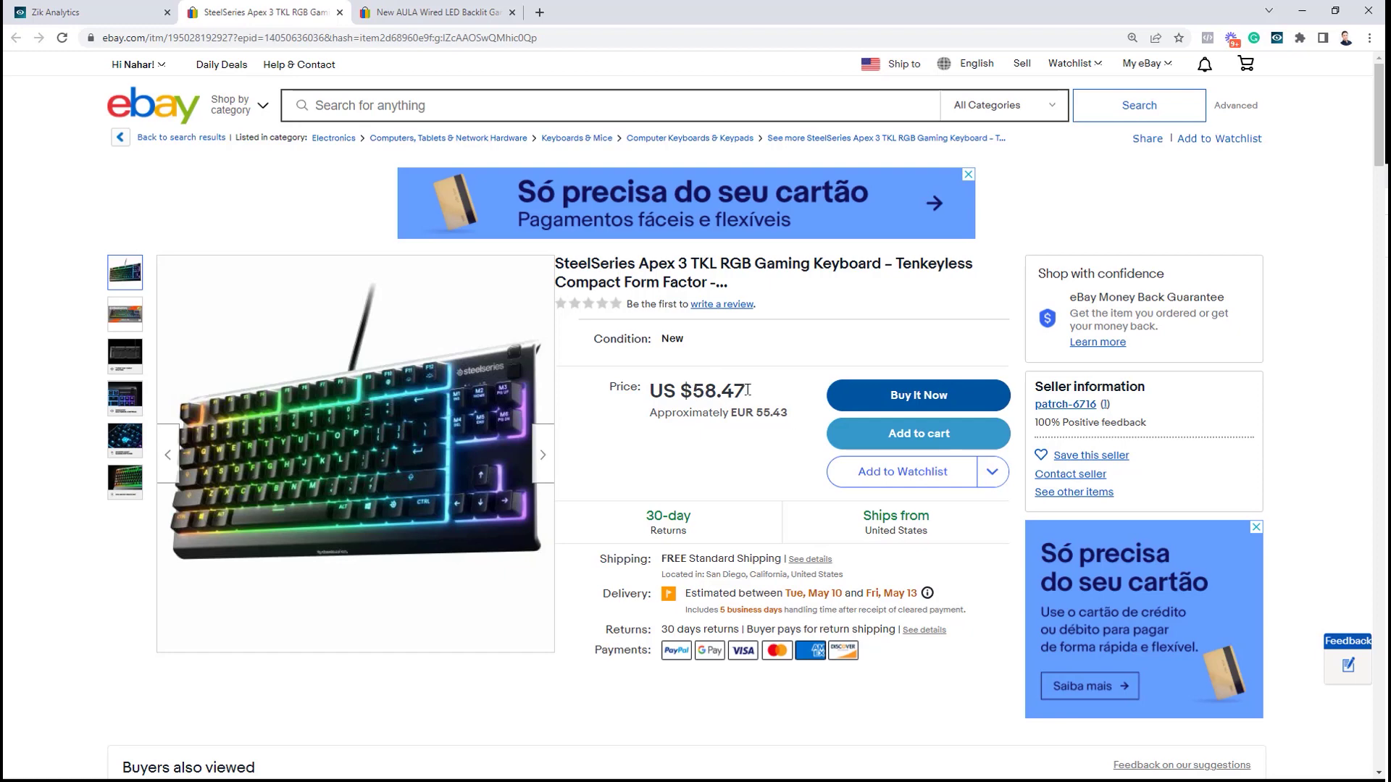
pyautogui.moveTo(521, 12); pyautogui.dragTo(349, 13)
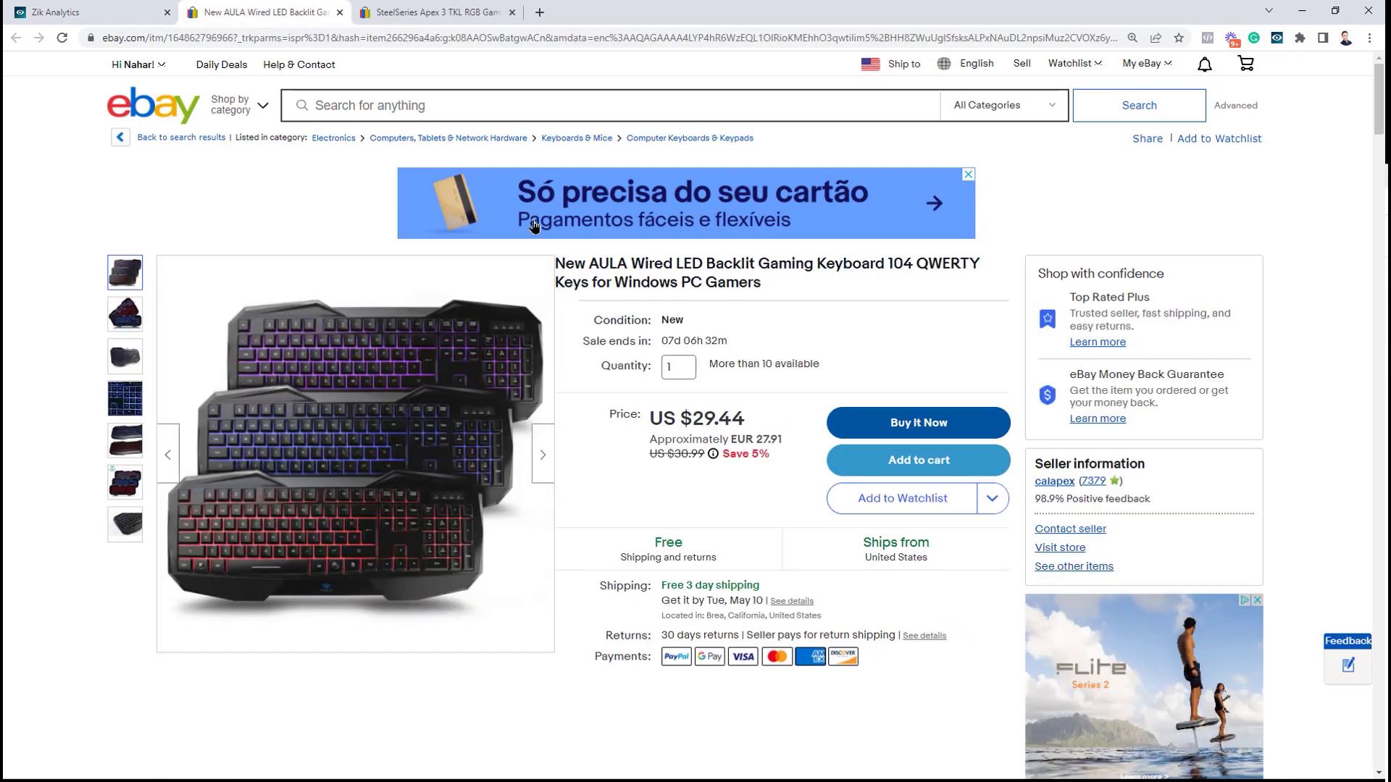
pyautogui.tripleClick(672, 272)
pyautogui.rightClick(673, 279)
pyautogui.click(684, 288)
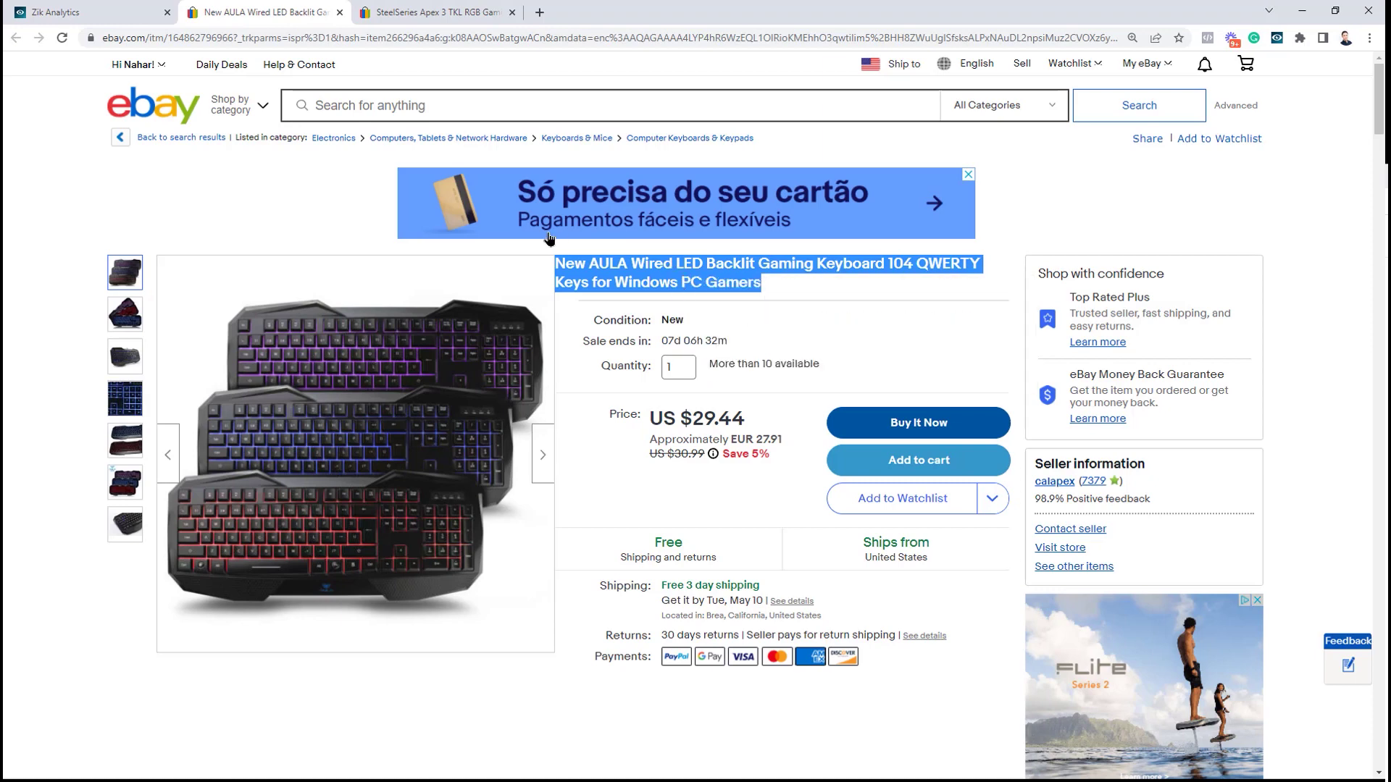
# Switch to Zik Analytics and run a product research on the copied AULA keyboard title
pyautogui.click(80, 12)
pyautogui.click(22, 174)
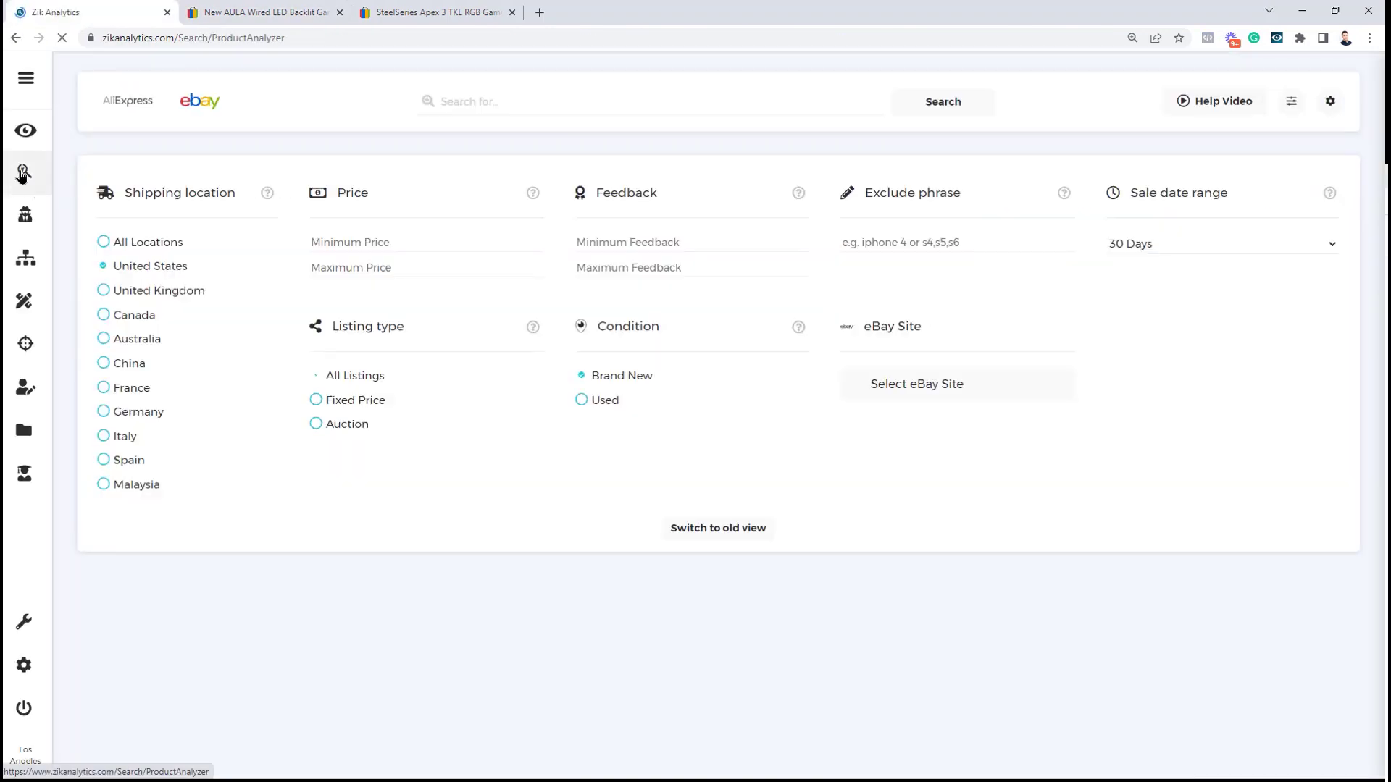
pyautogui.rightClick(703, 115)
pyautogui.click(757, 219)
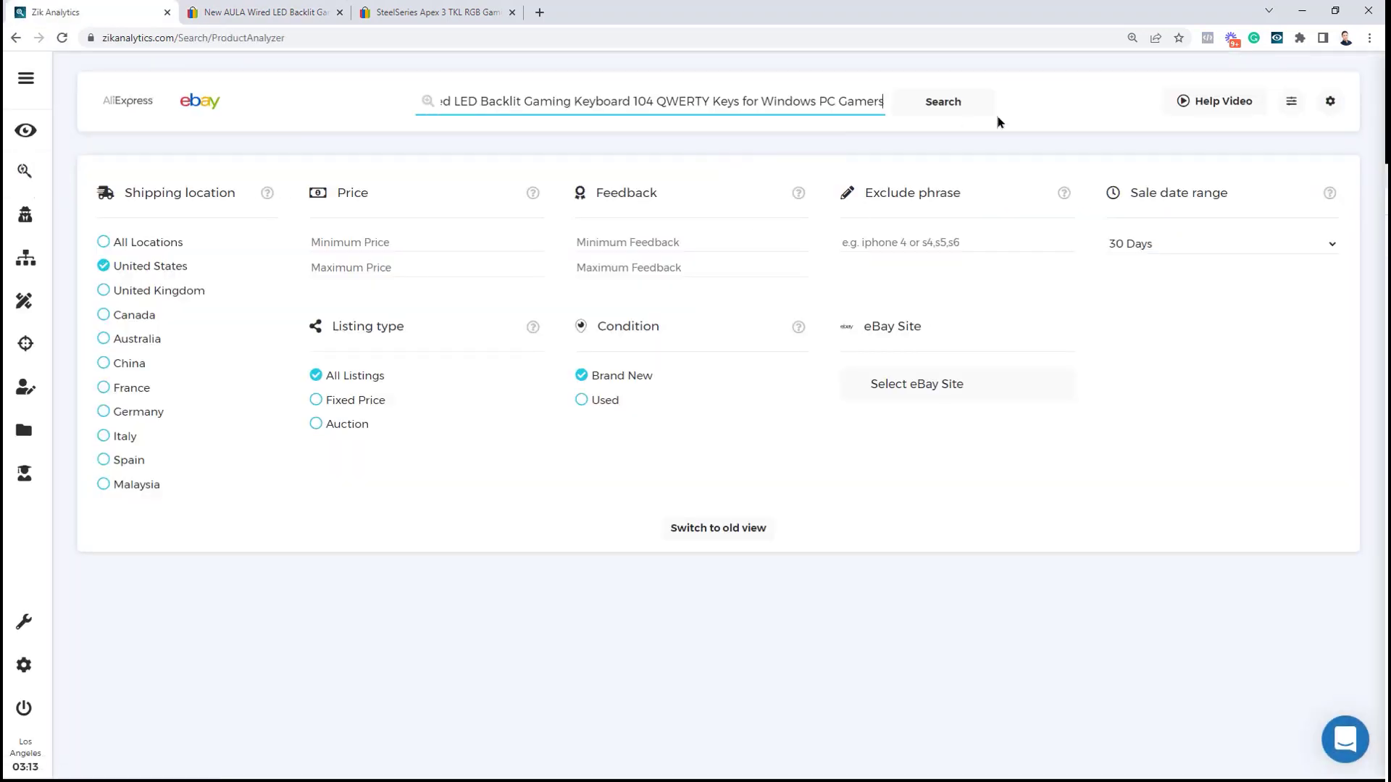
pyautogui.click(942, 109)
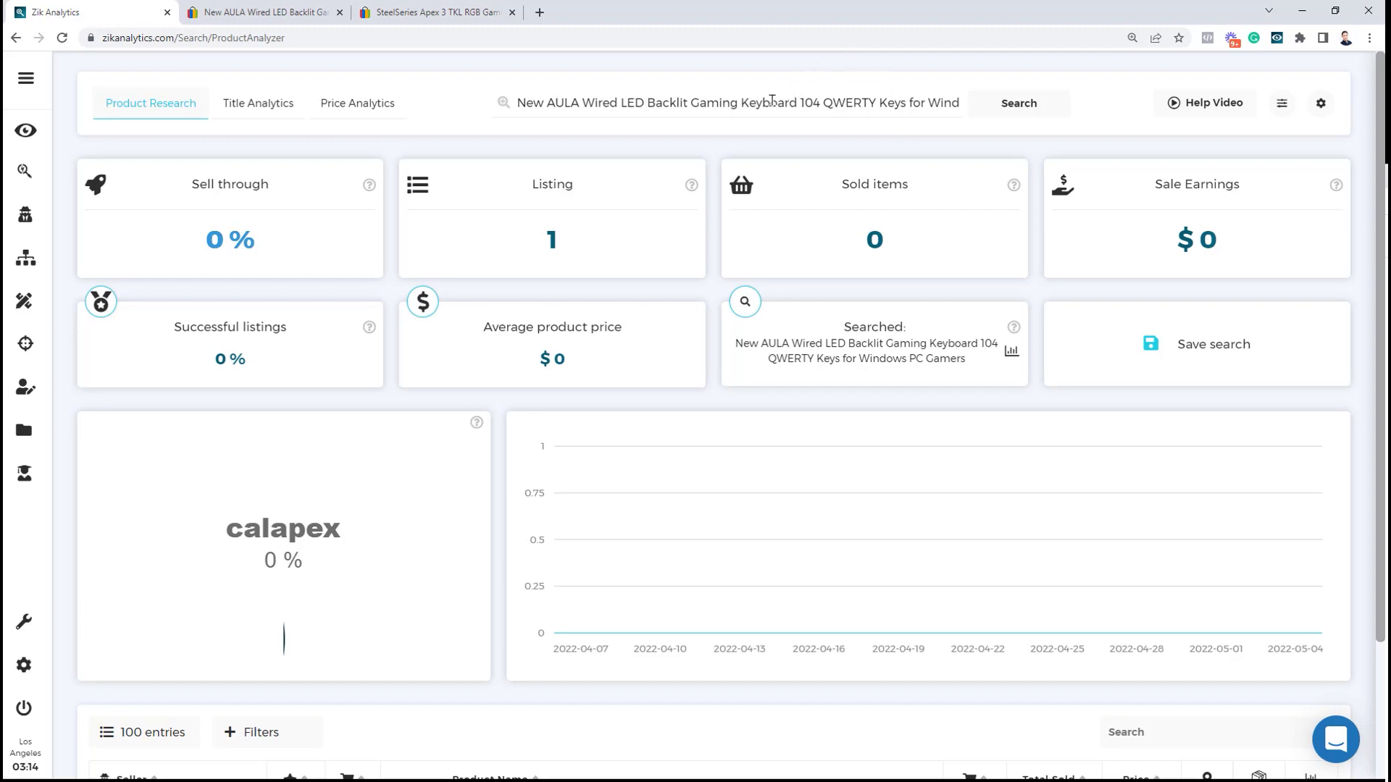
# Examine the sales figures and seller entry for the full AULA title and check them against the eBay listing
pyautogui.moveTo(954, 106); pyautogui.dragTo(789, 131)
pyautogui.click(603, 263)
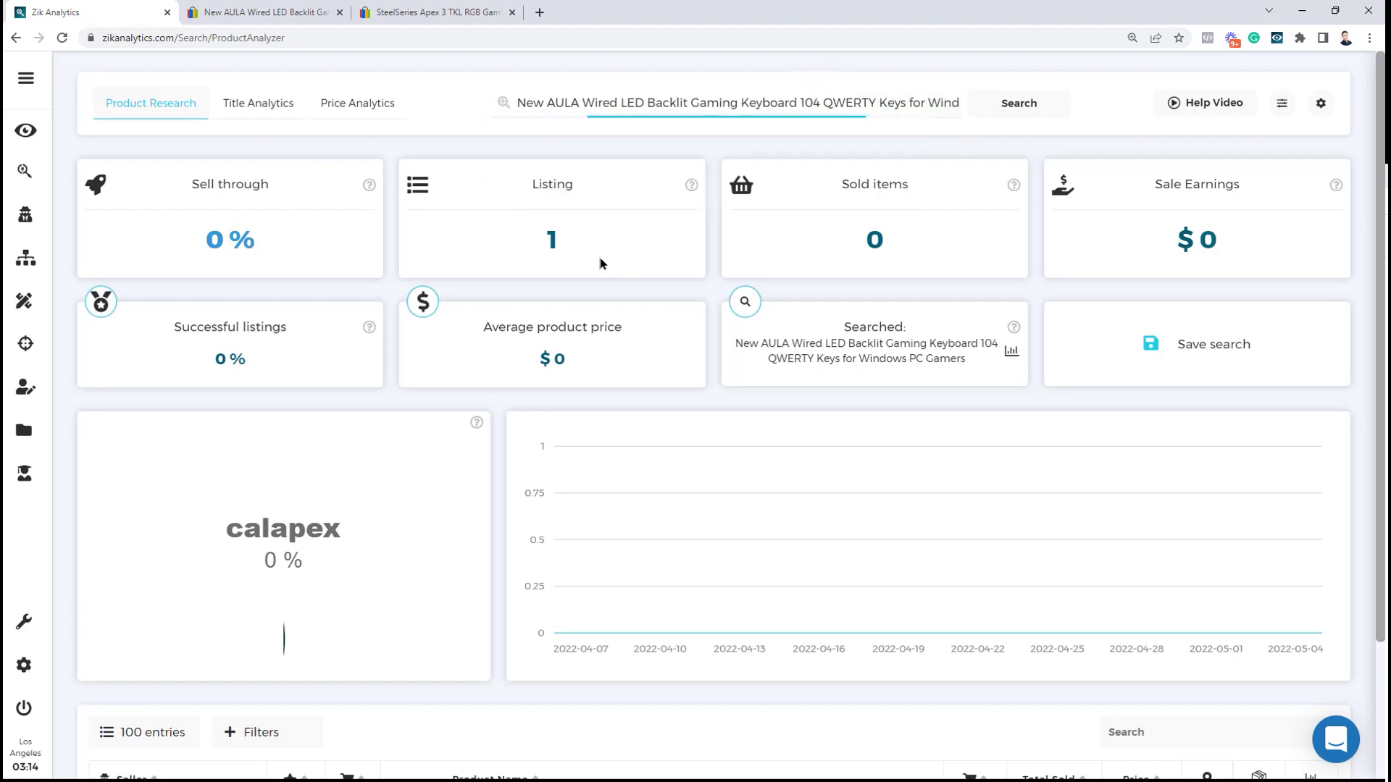
pyautogui.scroll(-1, 552, 293)
pyautogui.scroll(-2, 551, 293)
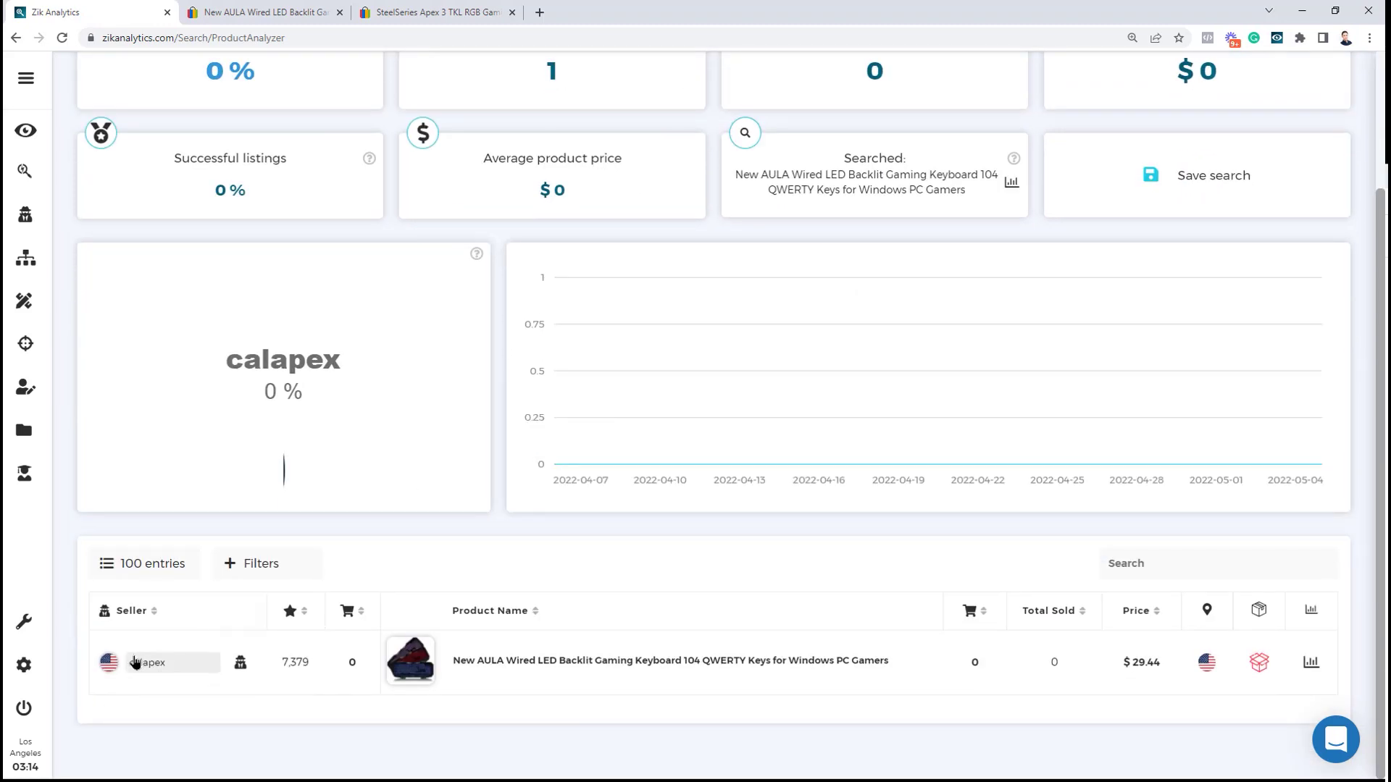
pyautogui.moveTo(406, 661)
pyautogui.click(319, 12)
pyautogui.click(66, 12)
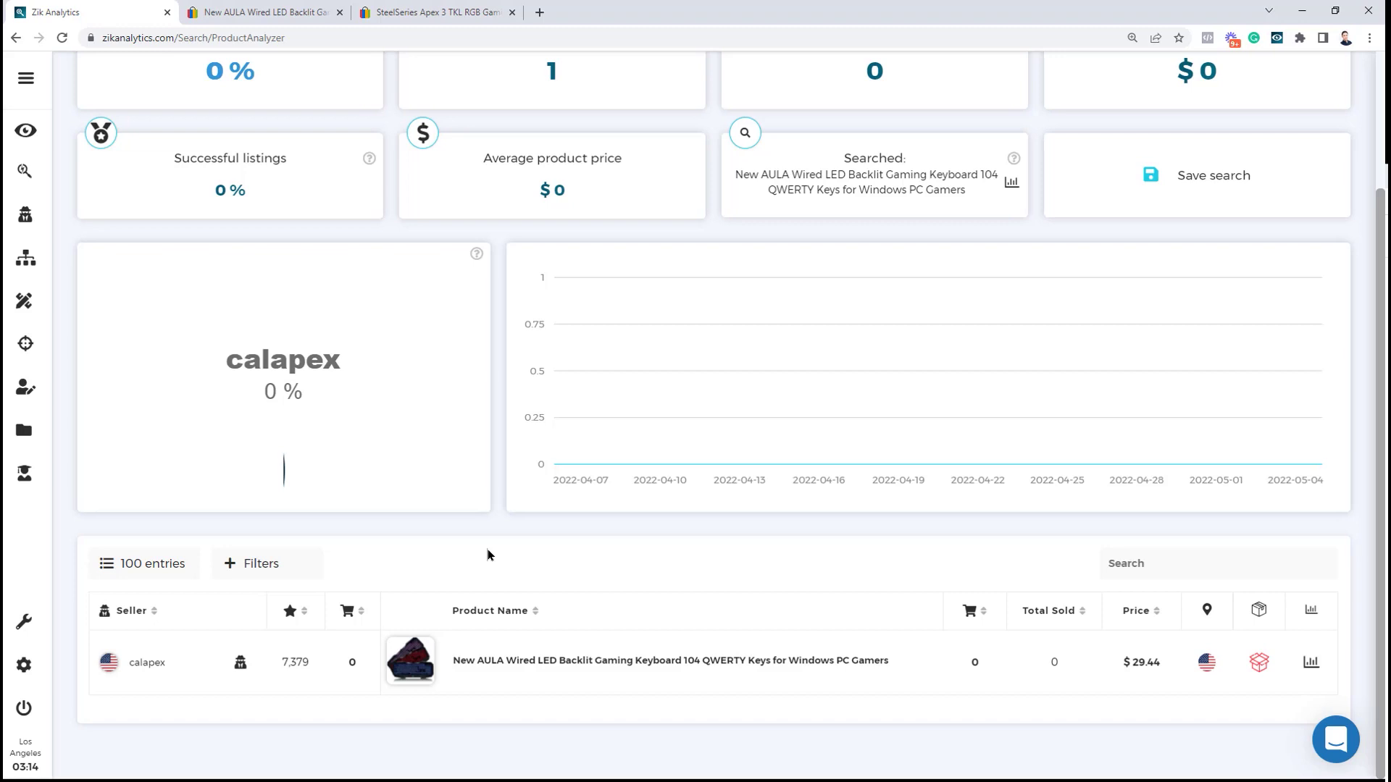
# Shorten the search phrase to "Wired LED Backlit Gaming Keyboard 104 QWERTY Keys" and rerun the product research
pyautogui.scroll(2, 487, 555)
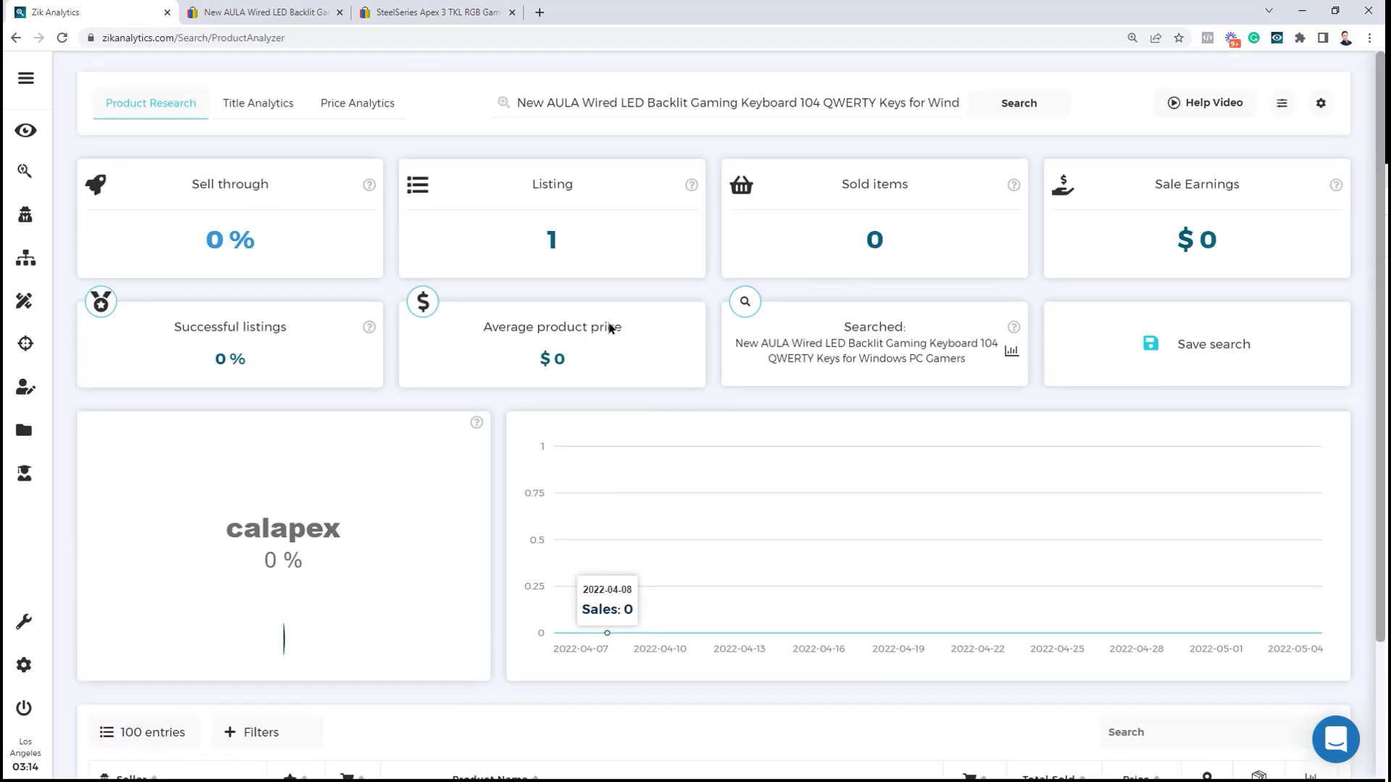
pyautogui.moveTo(583, 102); pyautogui.dragTo(477, 93)
pyautogui.press('BackSpace')
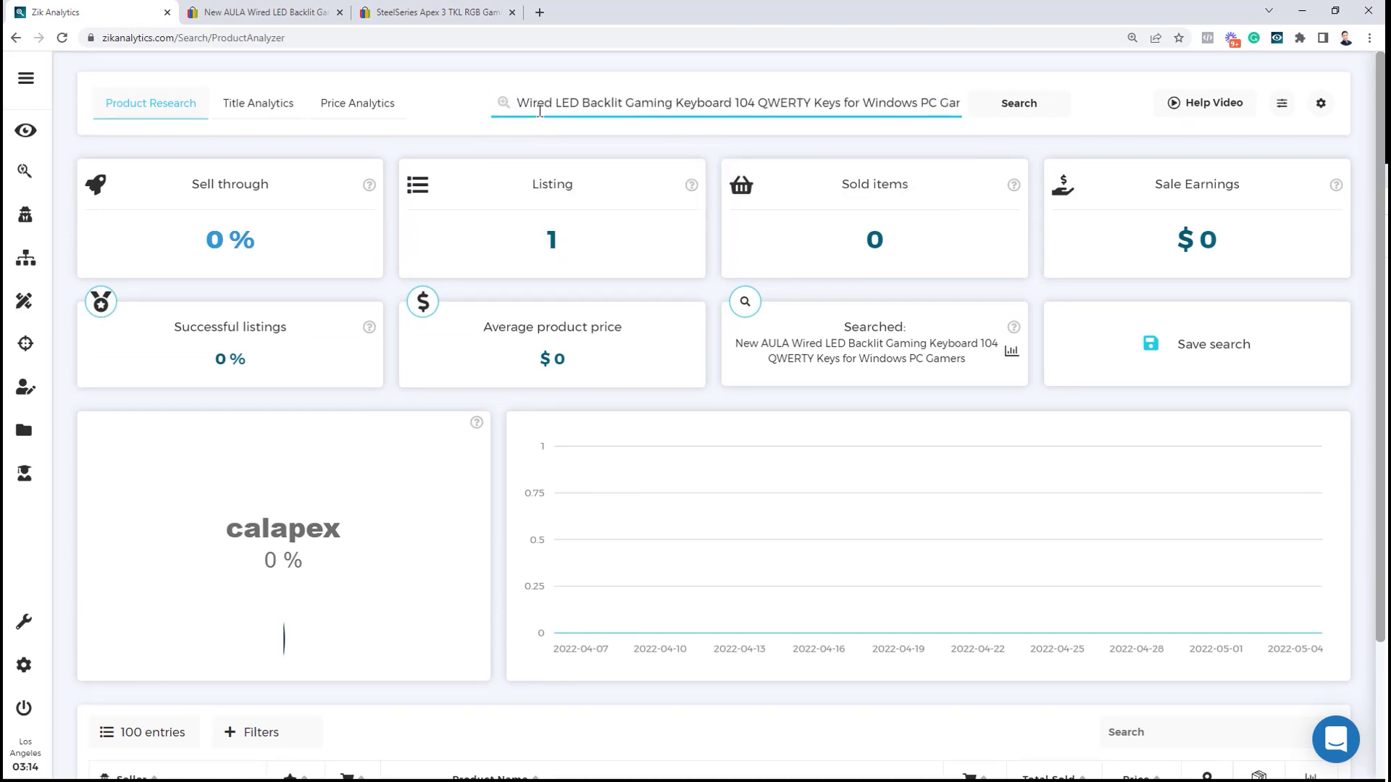
pyautogui.moveTo(767, 104); pyautogui.dragTo(1007, 106)
pyautogui.click(735, 103)
pyautogui.press('BackSpace')
pyautogui.moveTo(872, 108); pyautogui.dragTo(471, 97)
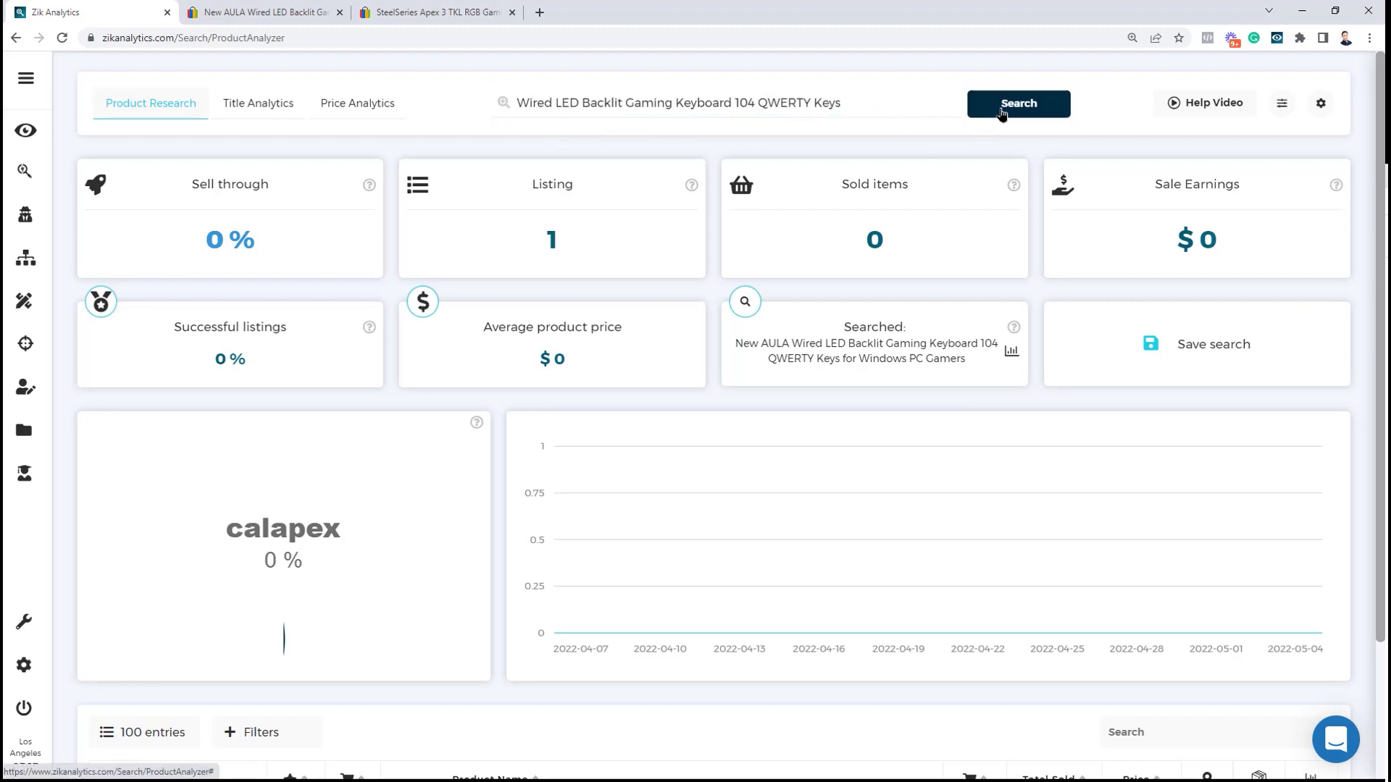
pyautogui.click(993, 114)
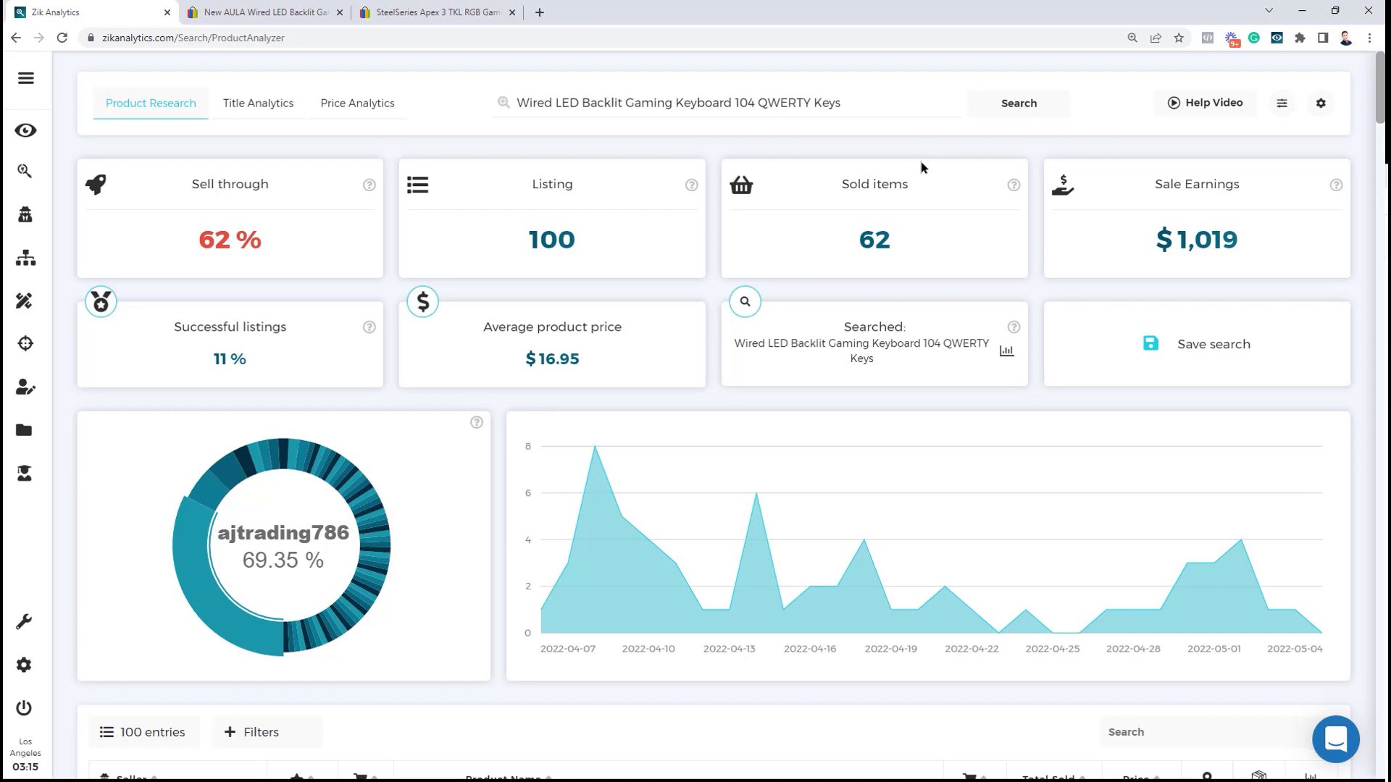
# Review the listing count, sold items, successful listings rate and average product price for the shortened keyword
pyautogui.doubleClick(542, 226)
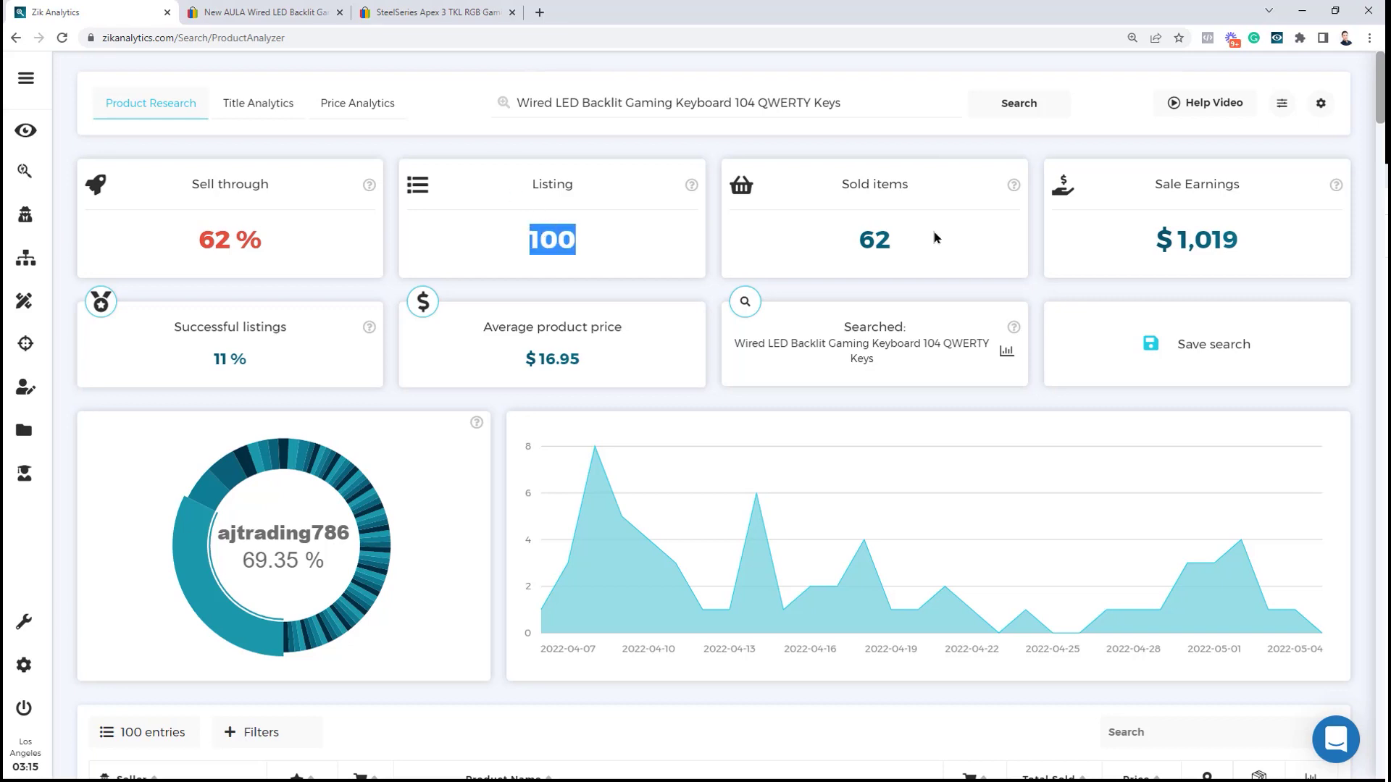
pyautogui.doubleClick(870, 244)
pyautogui.moveTo(196, 360); pyautogui.dragTo(262, 350)
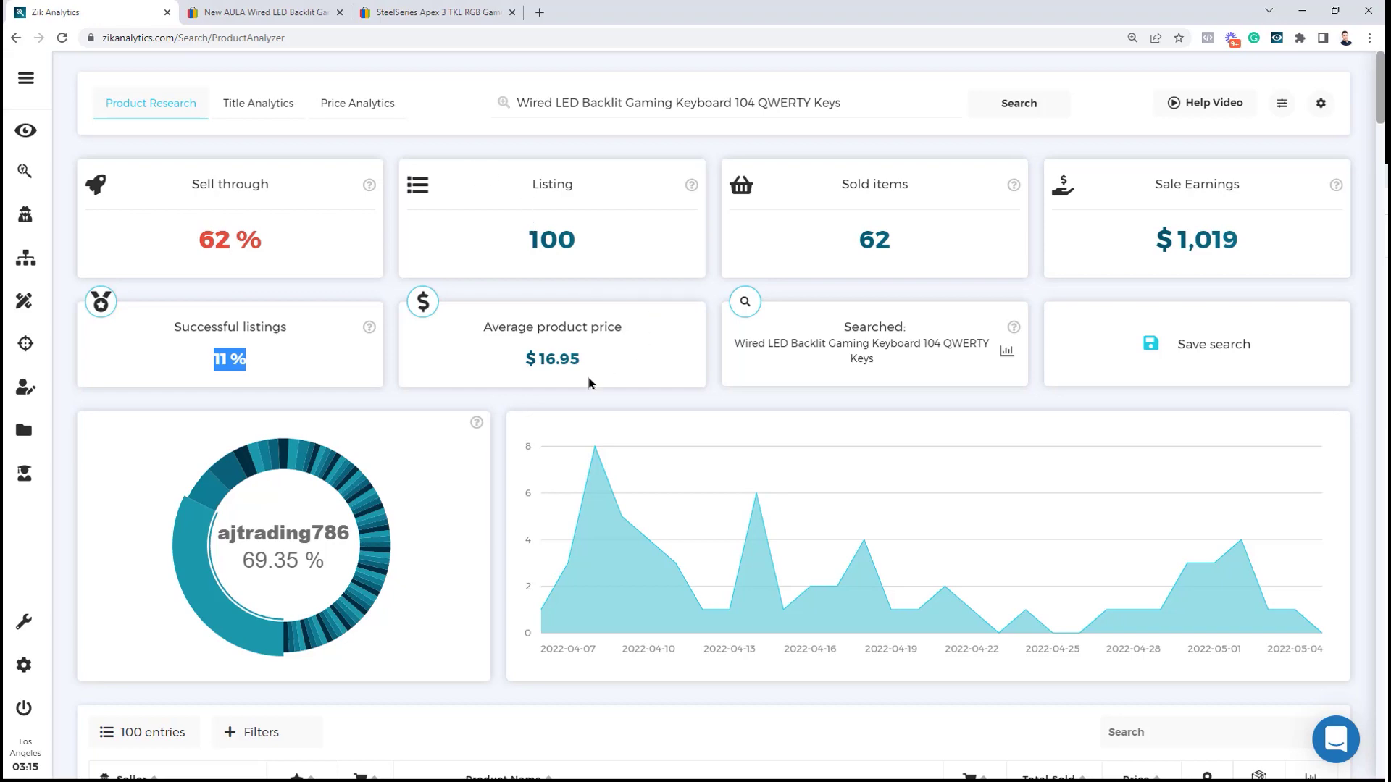
pyautogui.moveTo(534, 362); pyautogui.dragTo(572, 362)
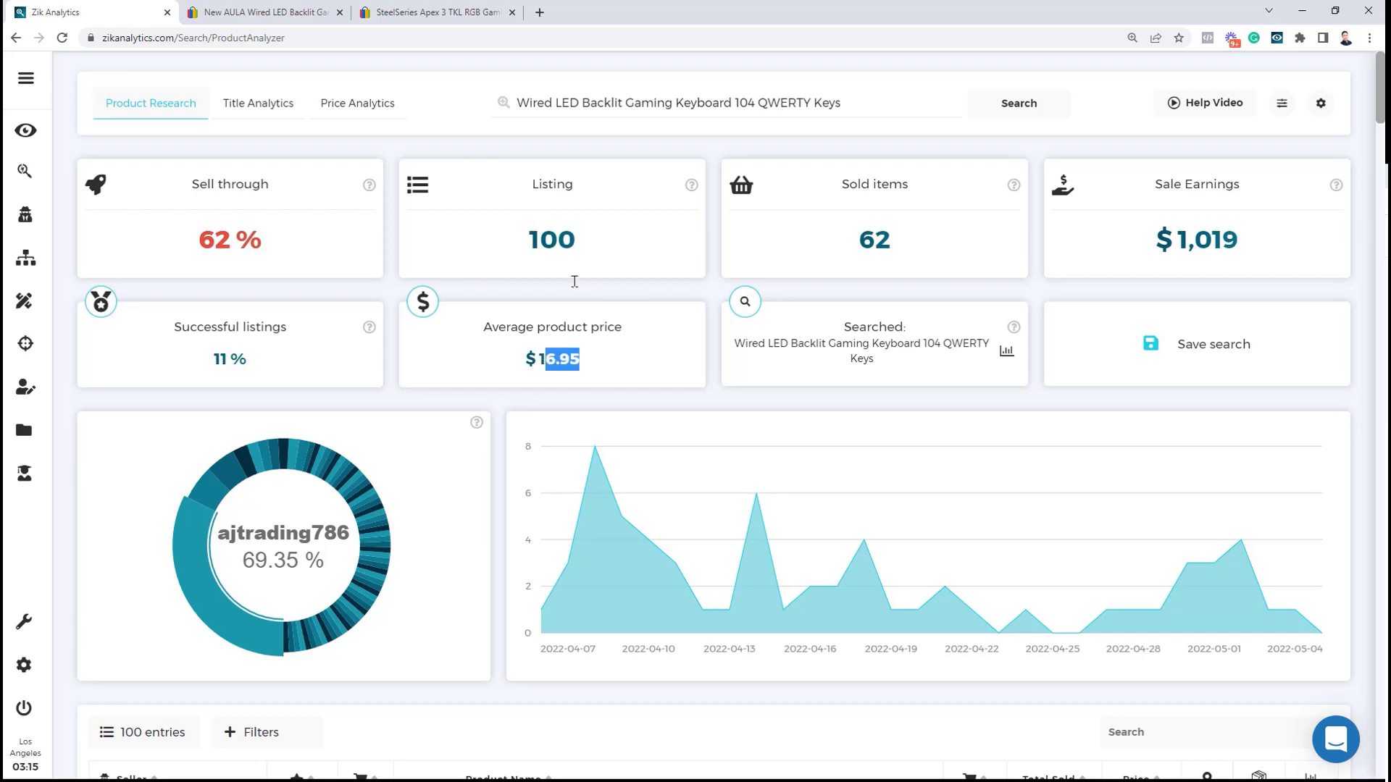
# Check the AULA keyboard's eBay price and title against the average product price in the research results
pyautogui.click(266, 12)
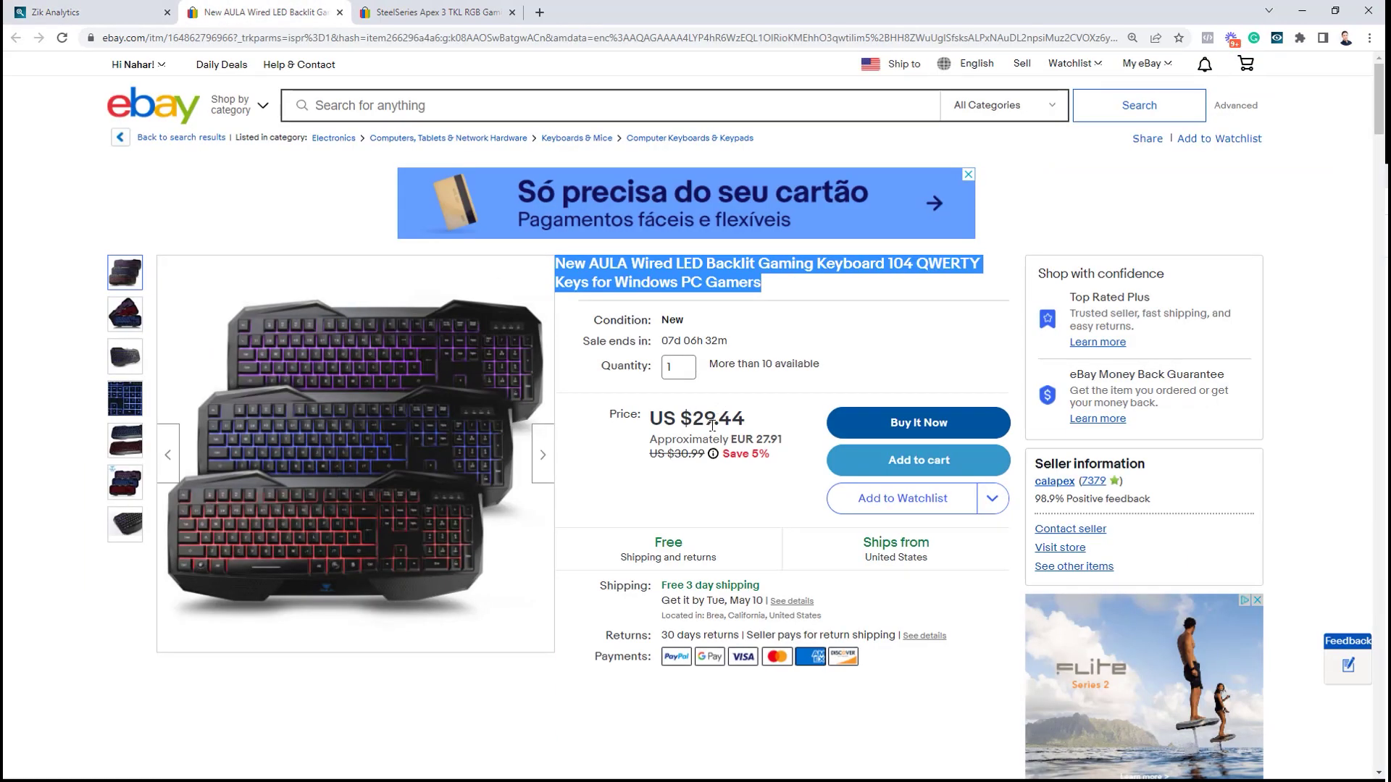
pyautogui.click(54, 8)
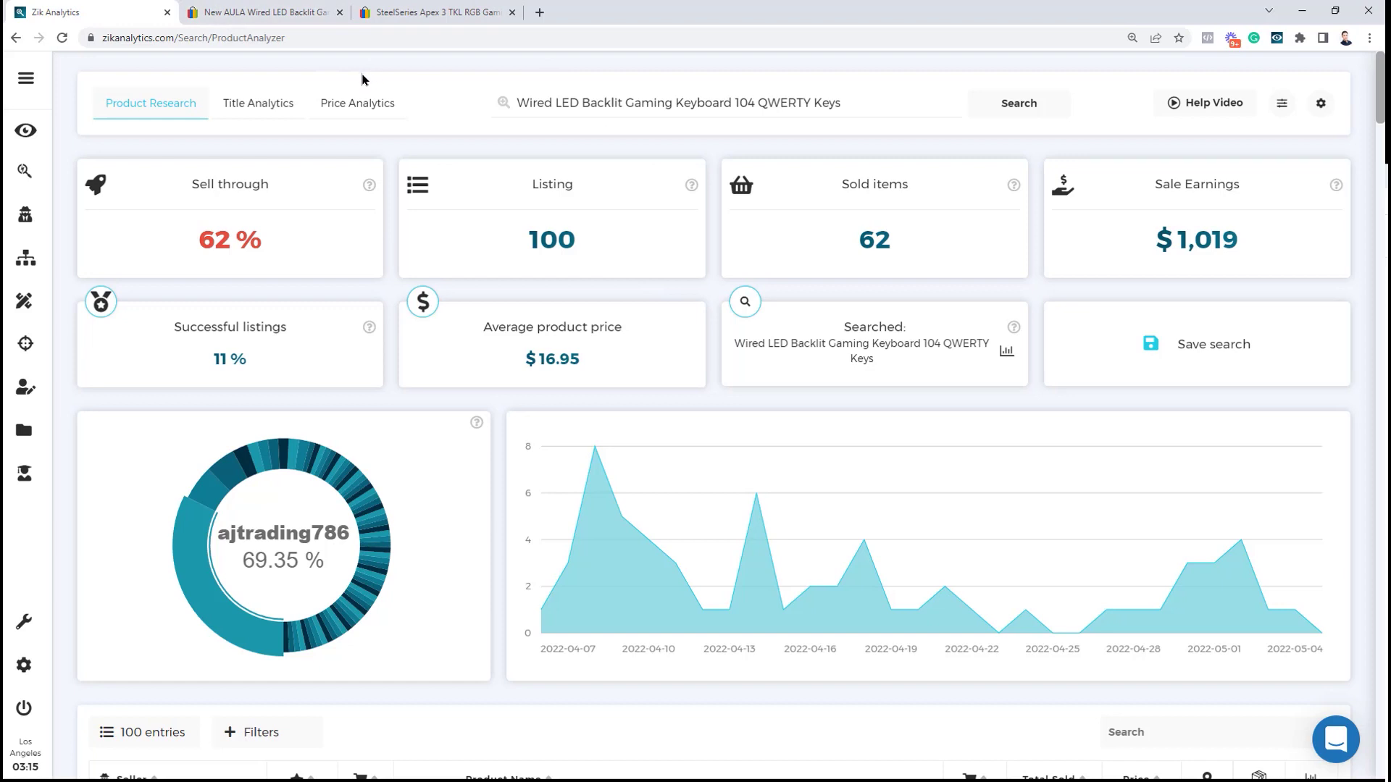
pyautogui.click(264, 12)
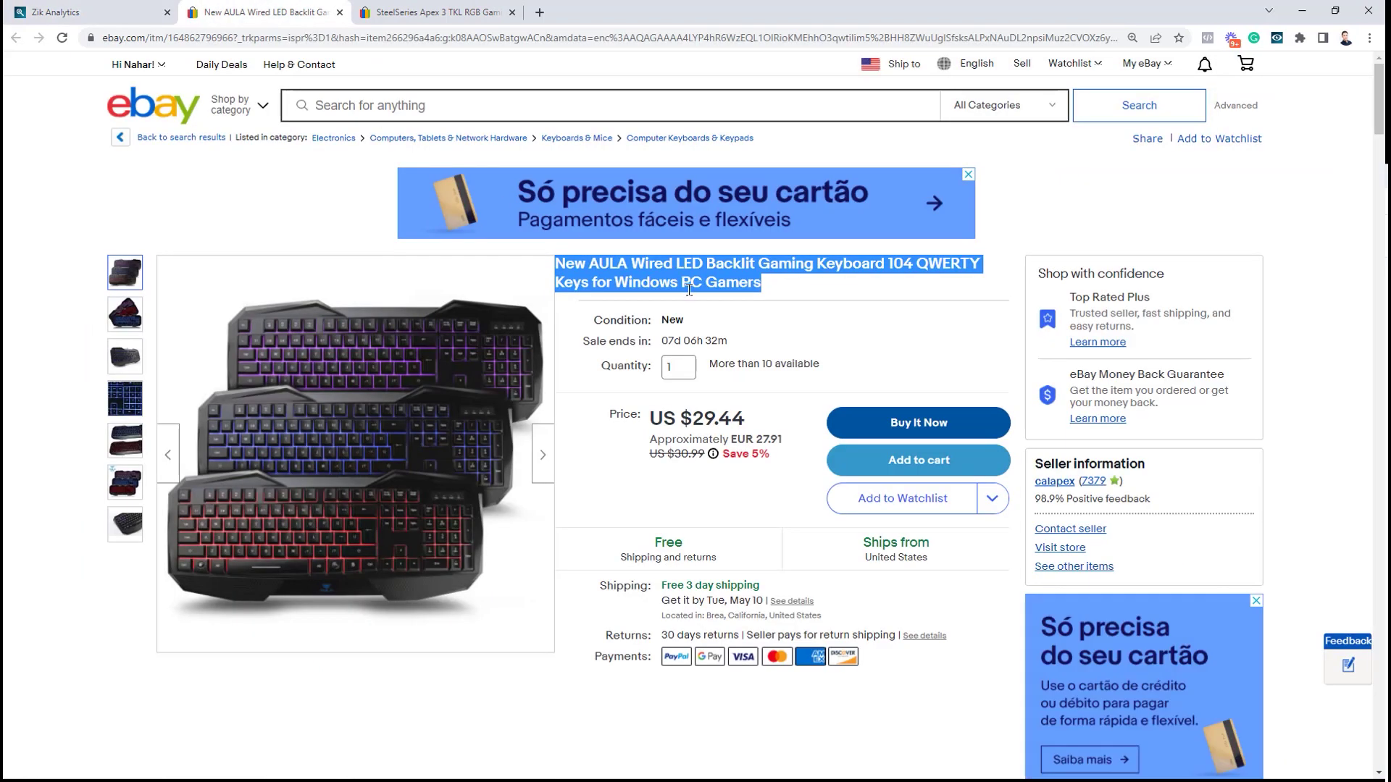
pyautogui.click(688, 289)
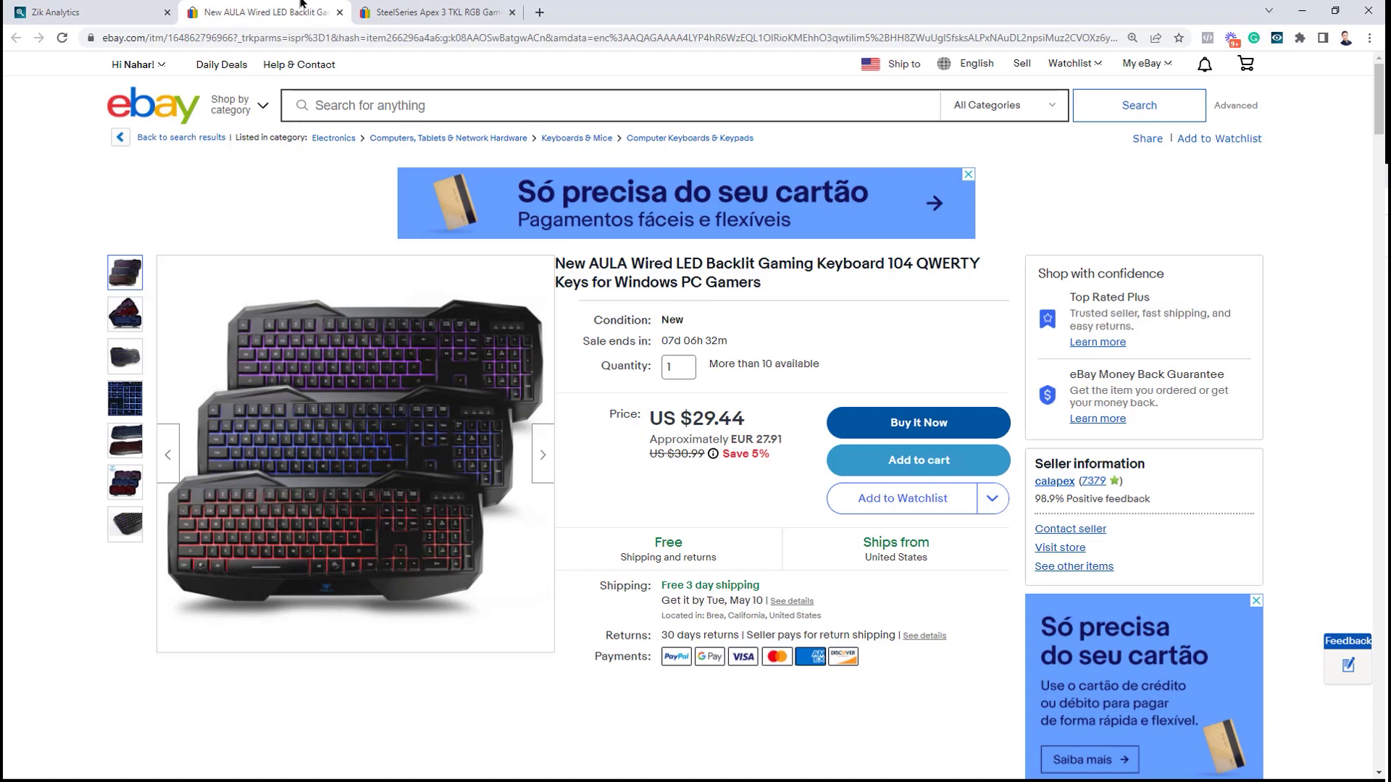
# Examine the competing keyboards' sales, product photos and prices in the research results and compare them with the AULA listing's price
pyautogui.click(112, 18)
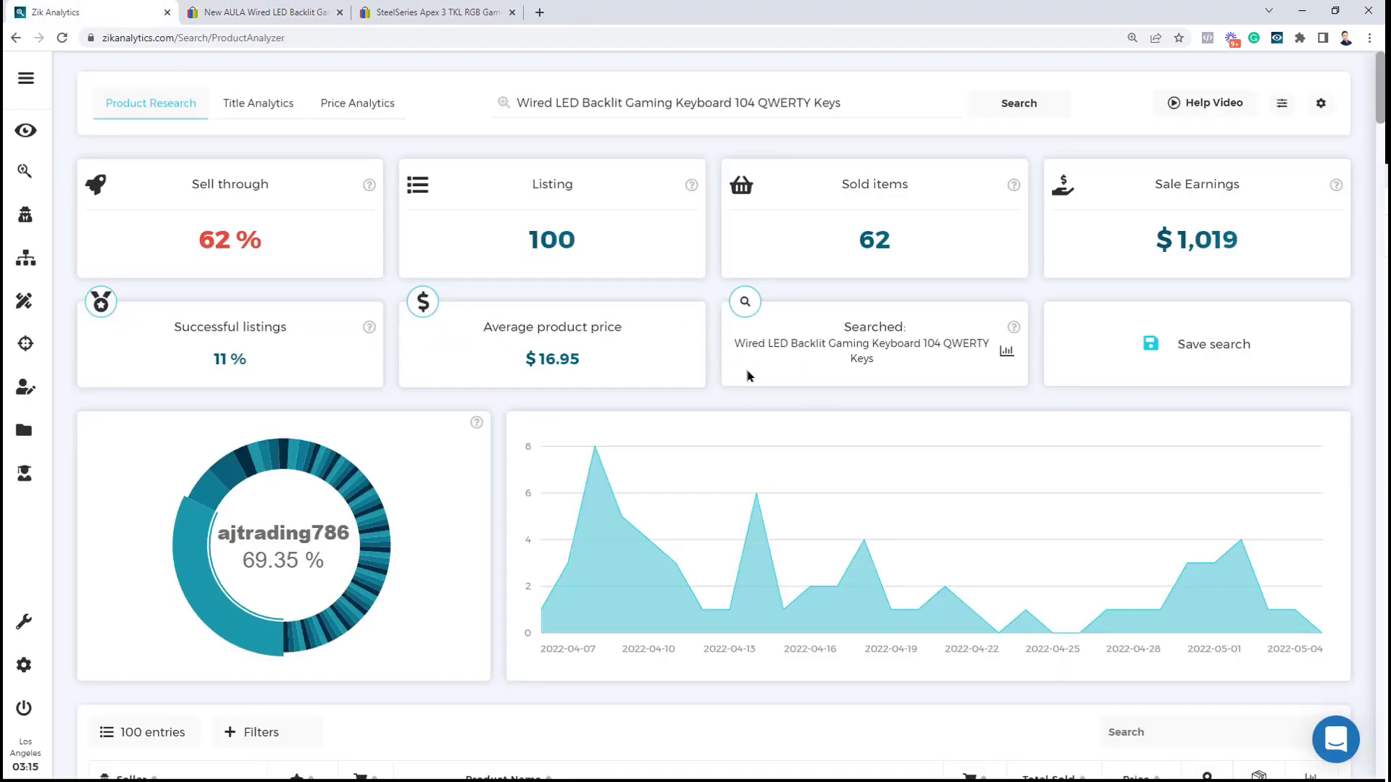
pyautogui.scroll(-1, 748, 374)
pyautogui.scroll(-3, 751, 384)
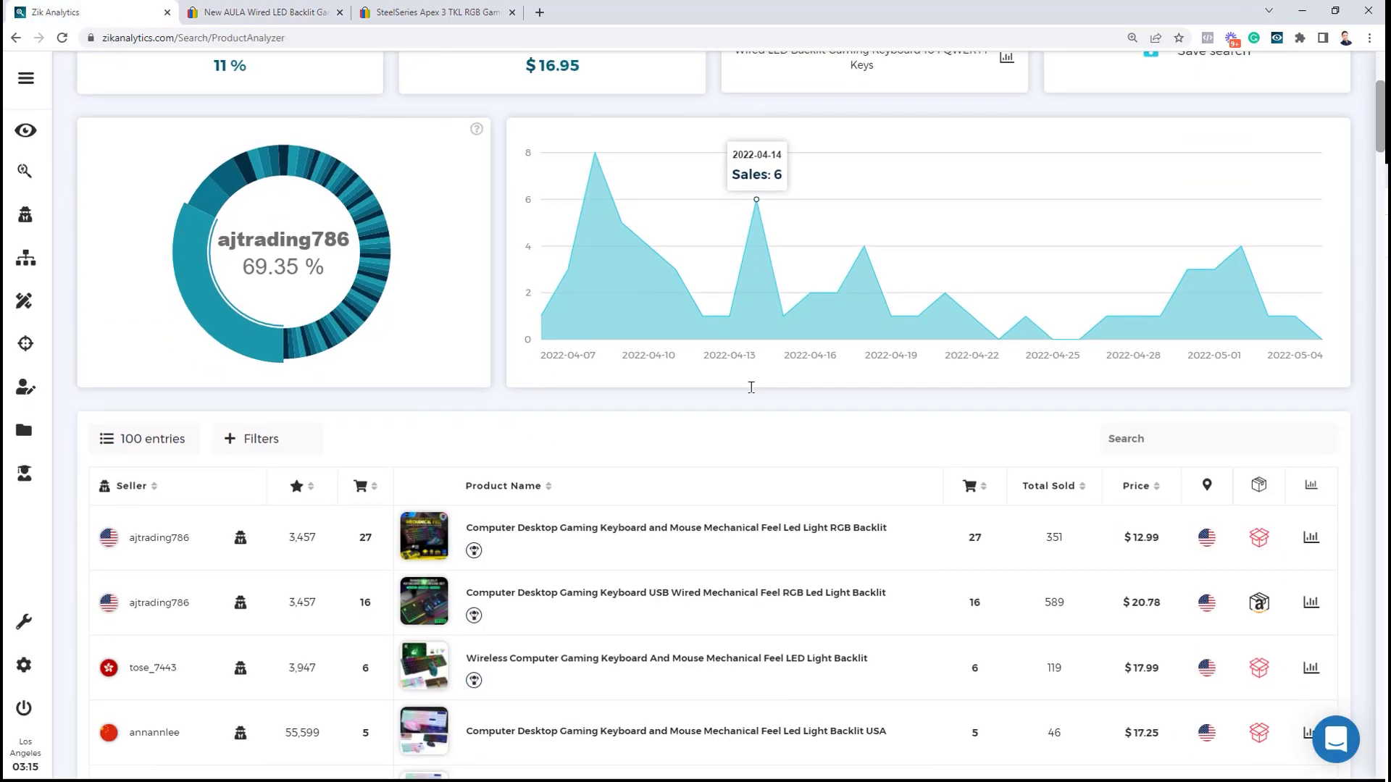
pyautogui.scroll(-3, 751, 387)
pyautogui.moveTo(428, 316)
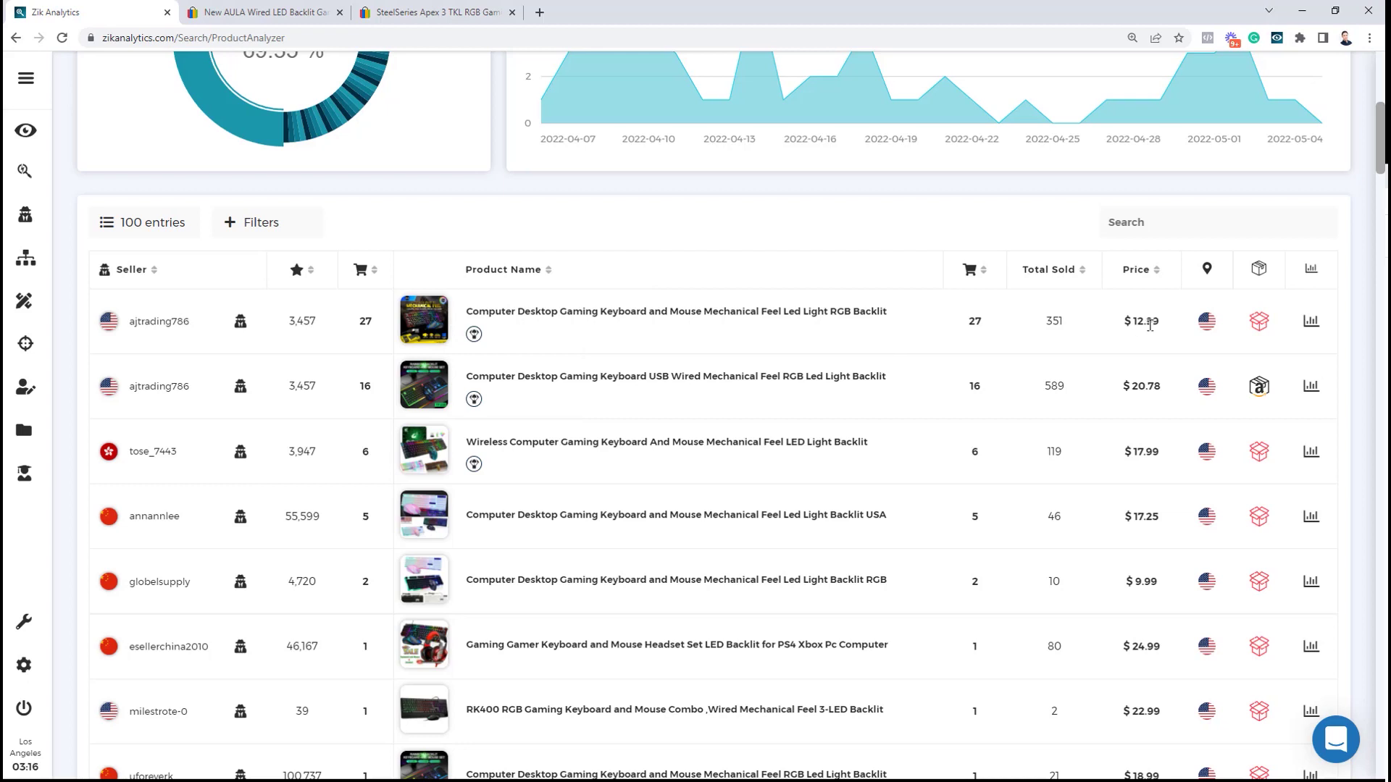
pyautogui.moveTo(406, 380)
pyautogui.moveTo(400, 662)
pyautogui.scroll(1, 1142, 695)
pyautogui.scroll(-2, 1144, 692)
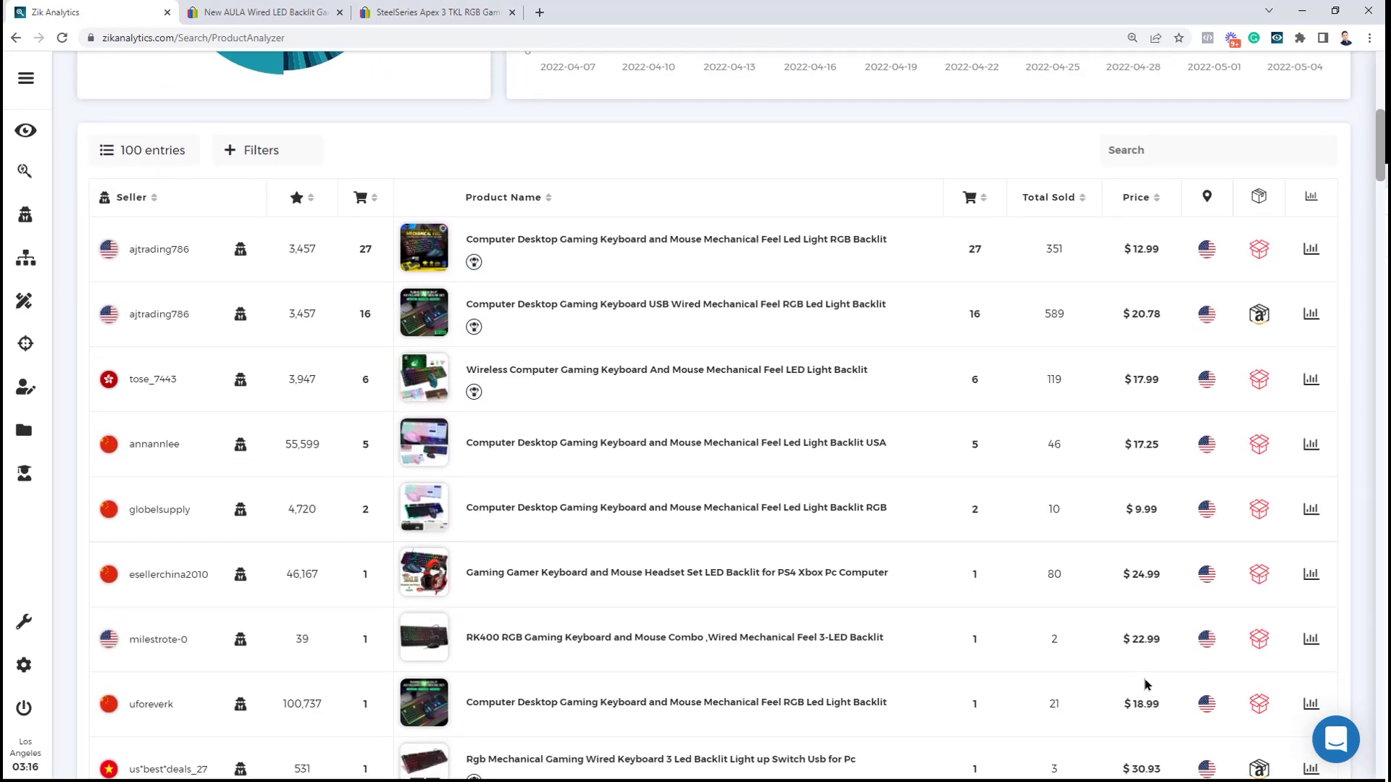
pyautogui.click(267, 9)
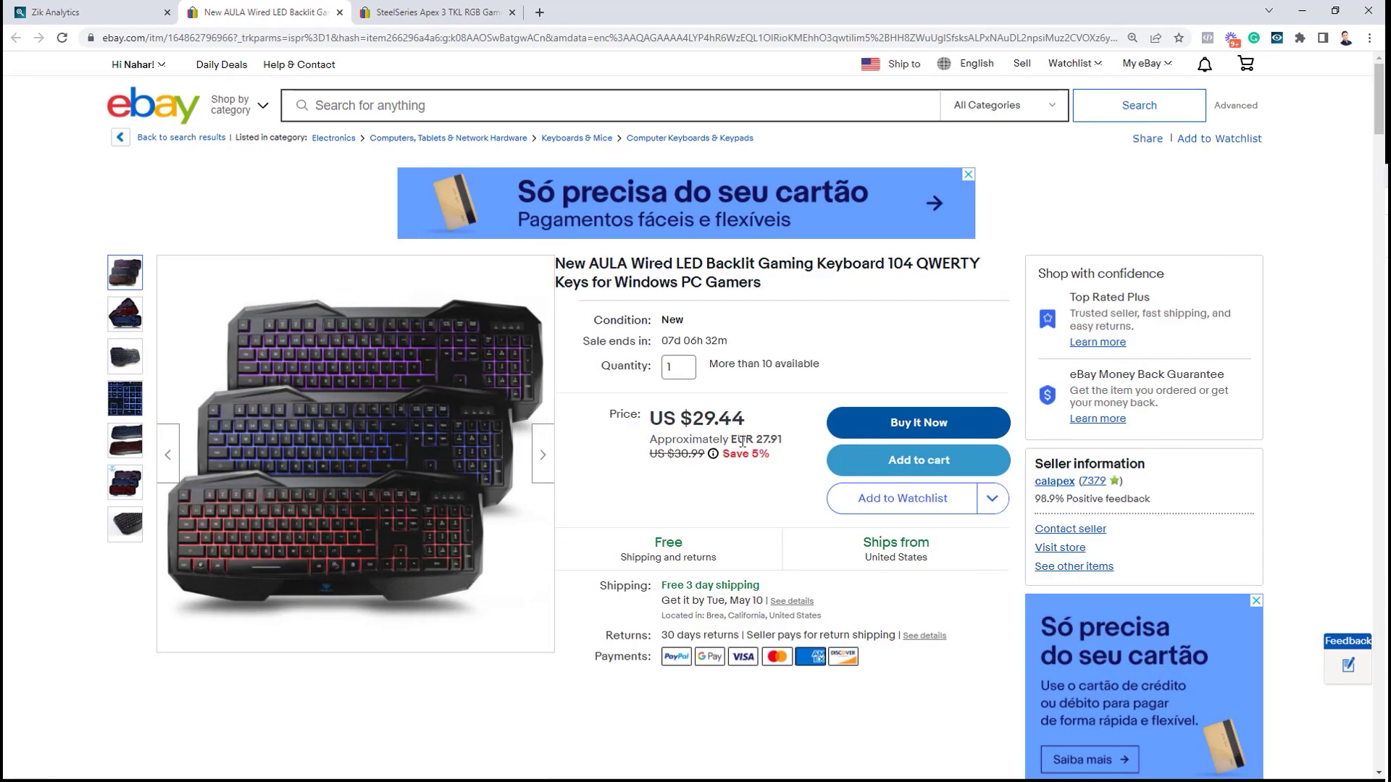
pyautogui.click(45, 9)
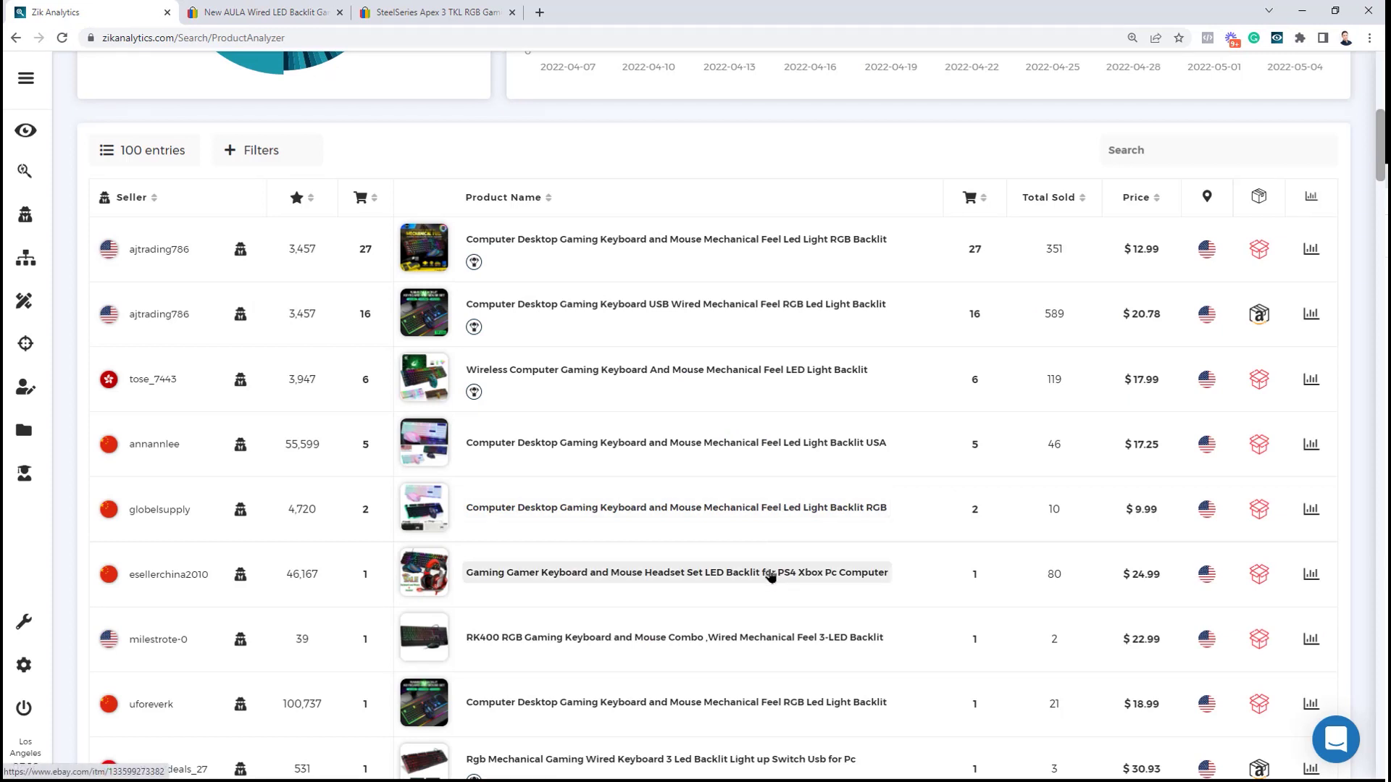
# Scan further competing keyboards in the research results and compare their prices and sales with the AULA listing
pyautogui.scroll(-1, 711, 531)
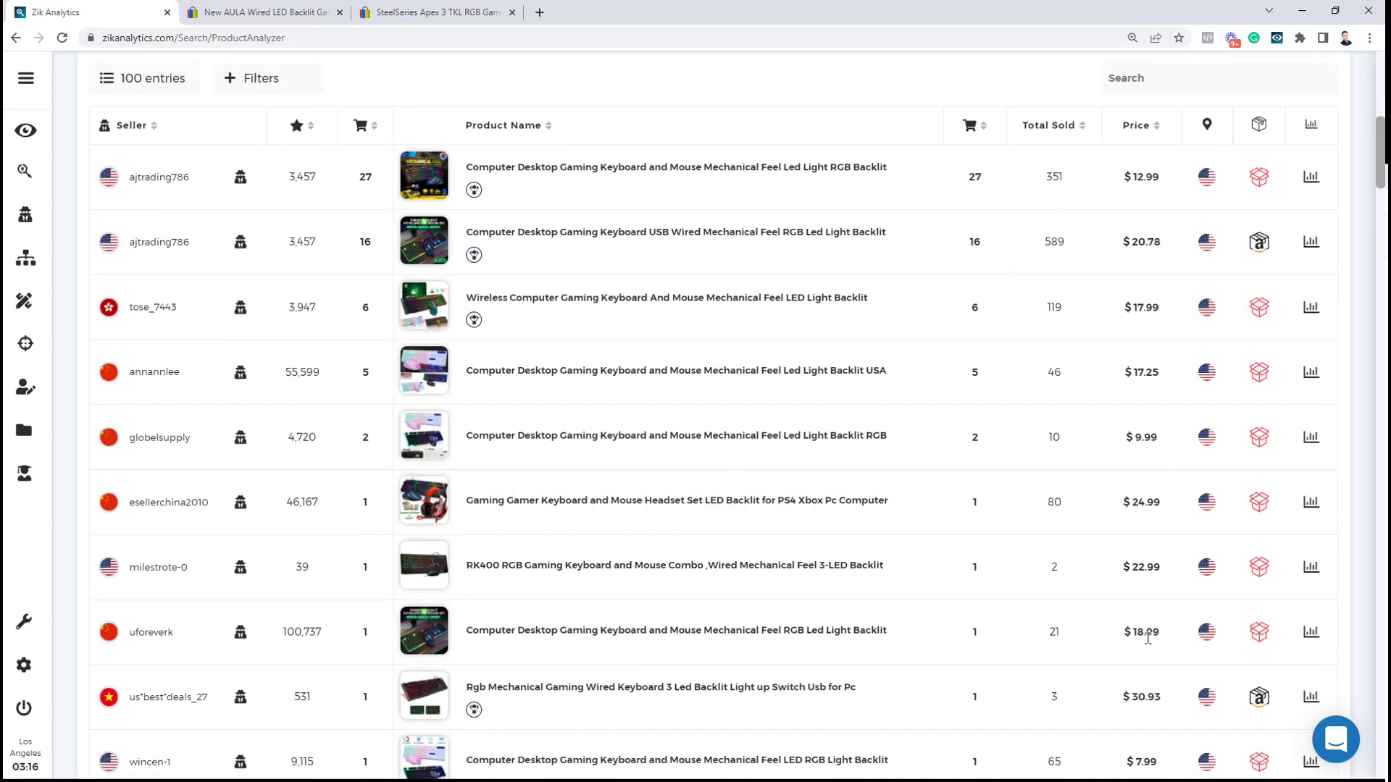
pyautogui.scroll(1, 1135, 694)
pyautogui.scroll(-1, 1135, 700)
pyautogui.click(184, 8)
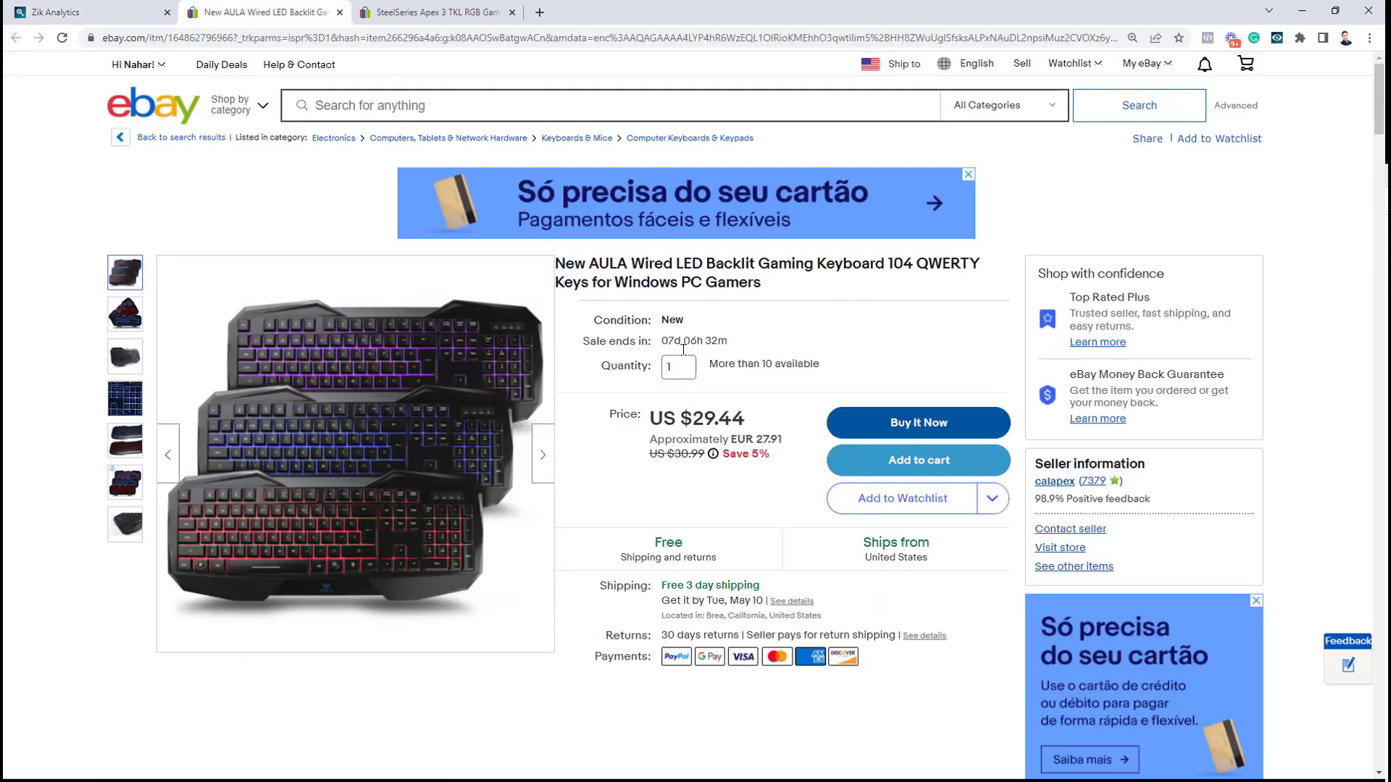
pyautogui.click(154, 9)
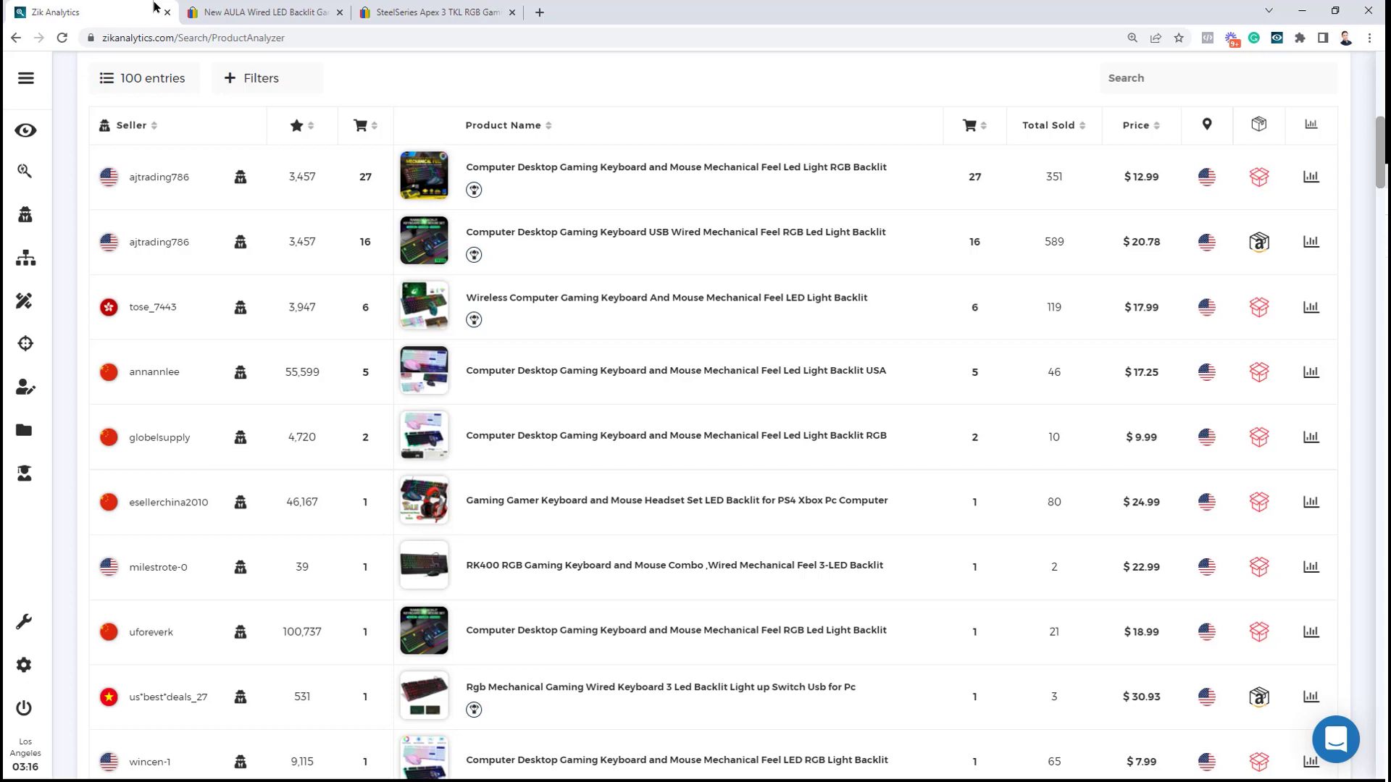
pyautogui.scroll(-4, 1028, 232)
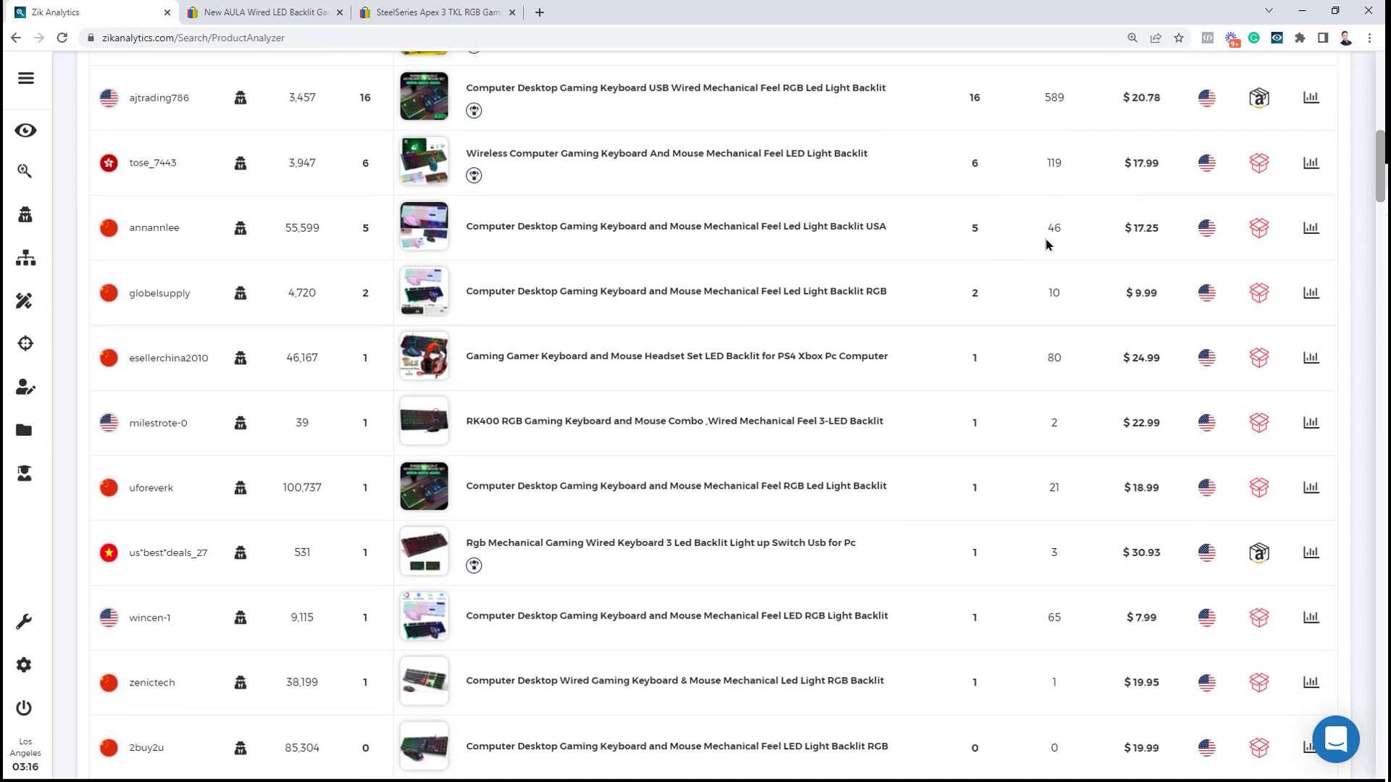
pyautogui.scroll(-2, 1096, 303)
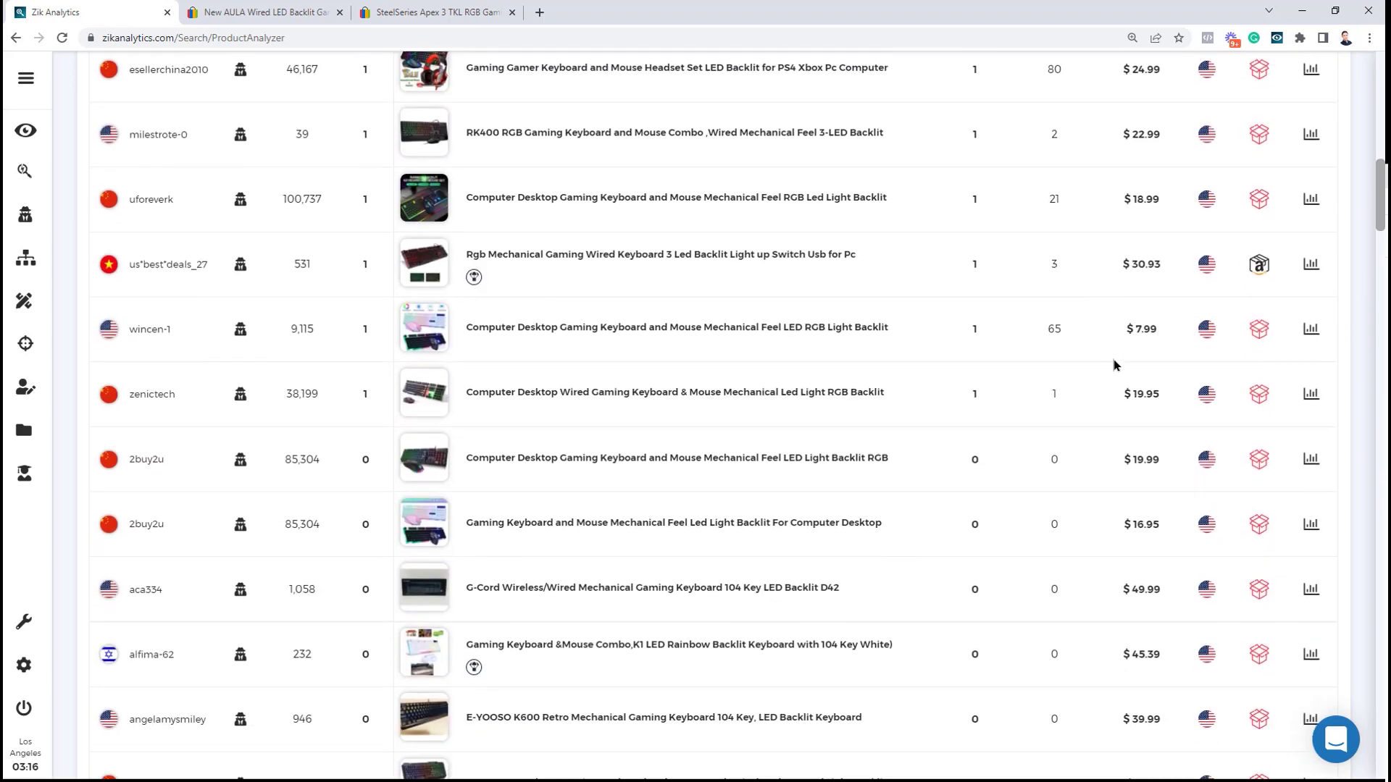
pyautogui.scroll(1, 1114, 371)
pyautogui.scroll(1, 1113, 372)
pyautogui.click(269, 12)
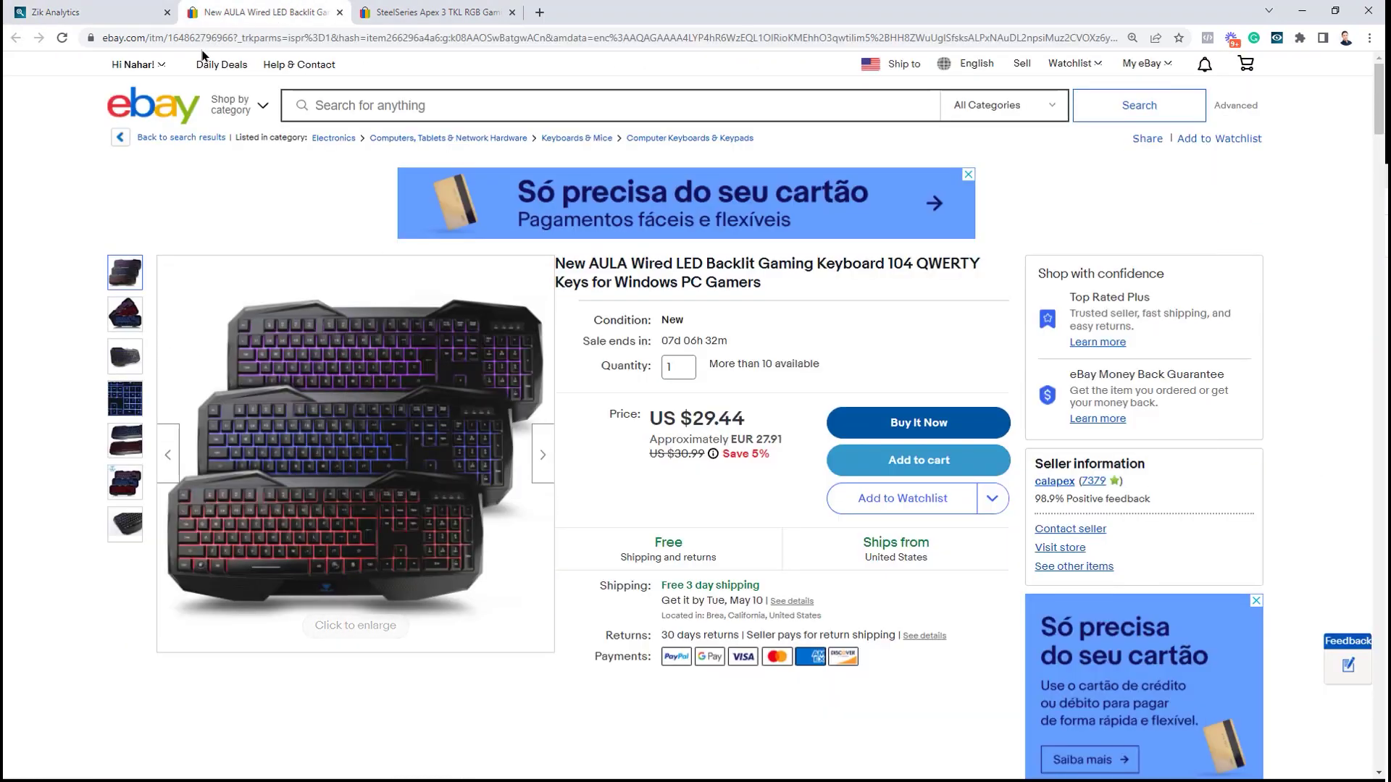
pyautogui.click(93, 12)
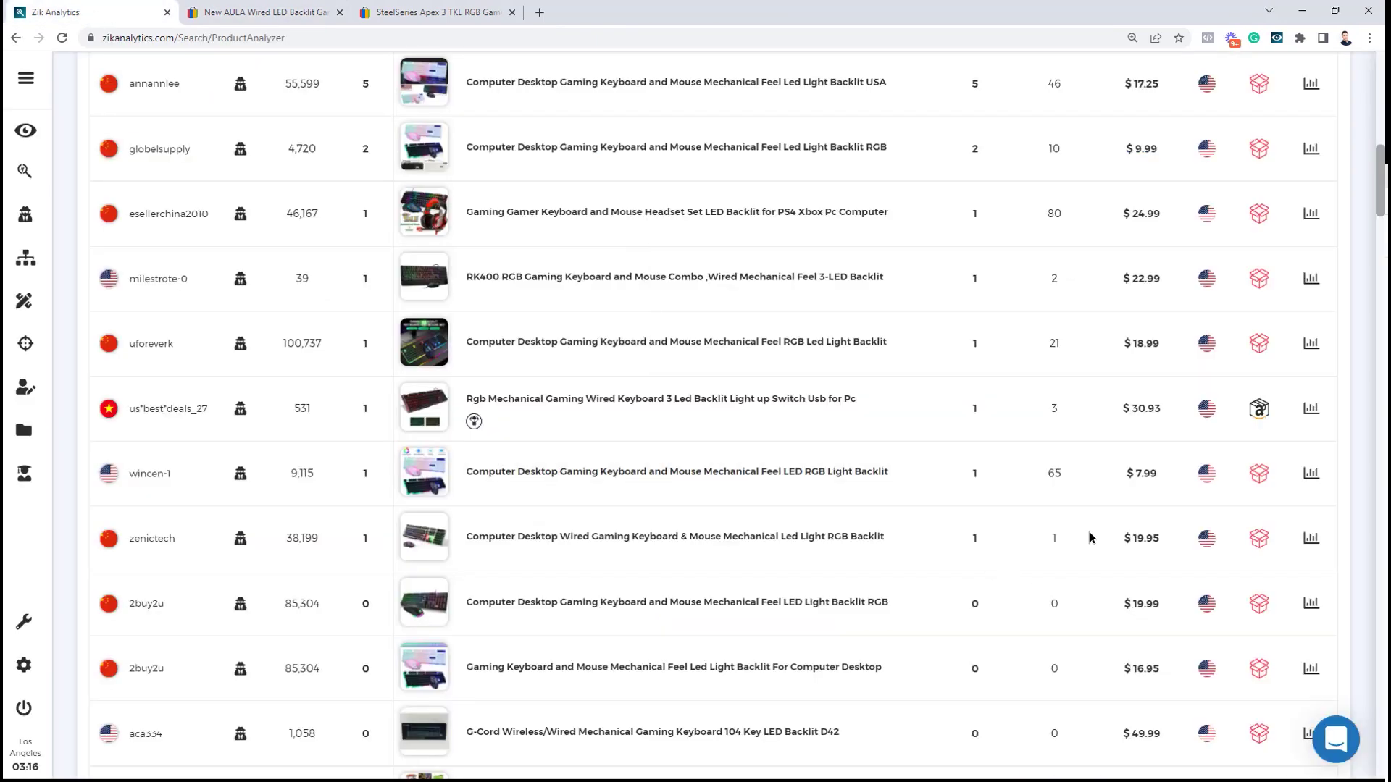
# Check the photo of the "Rgb Mechanical Gaming Wired Keyboard 3 Led Backlit" competitor and open its eBay listing in a separate tab
pyautogui.moveTo(1146, 407); pyautogui.dragTo(1130, 408)
pyautogui.moveTo(427, 392)
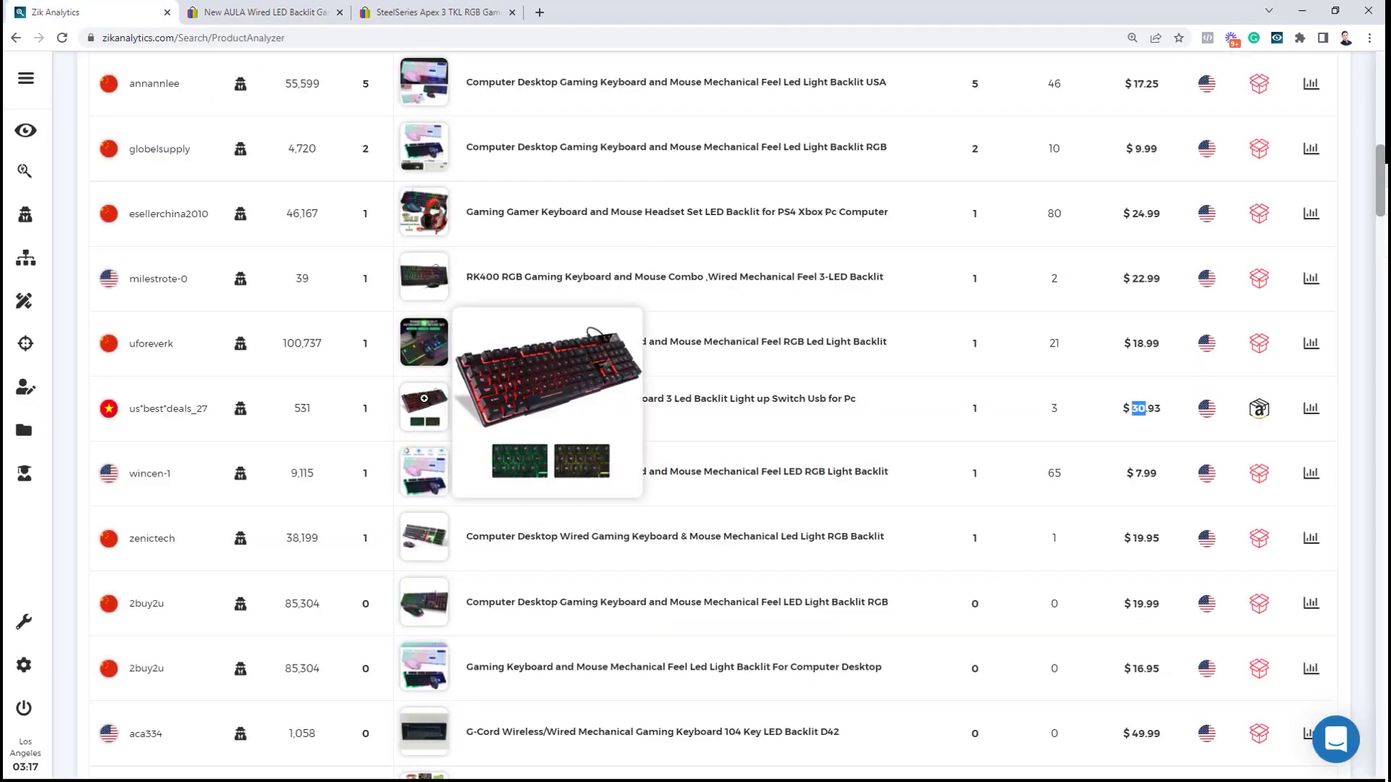
pyautogui.click(680, 403)
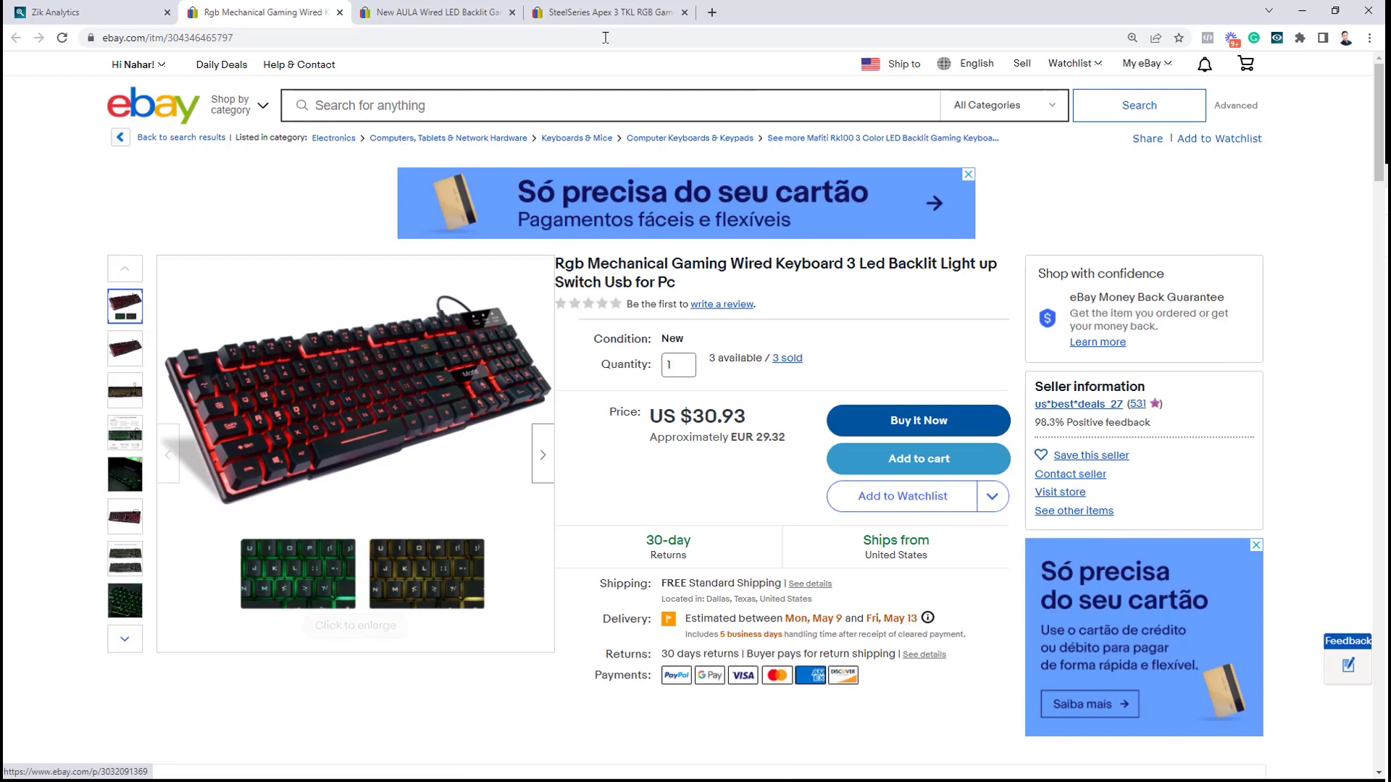
pyautogui.click(142, 10)
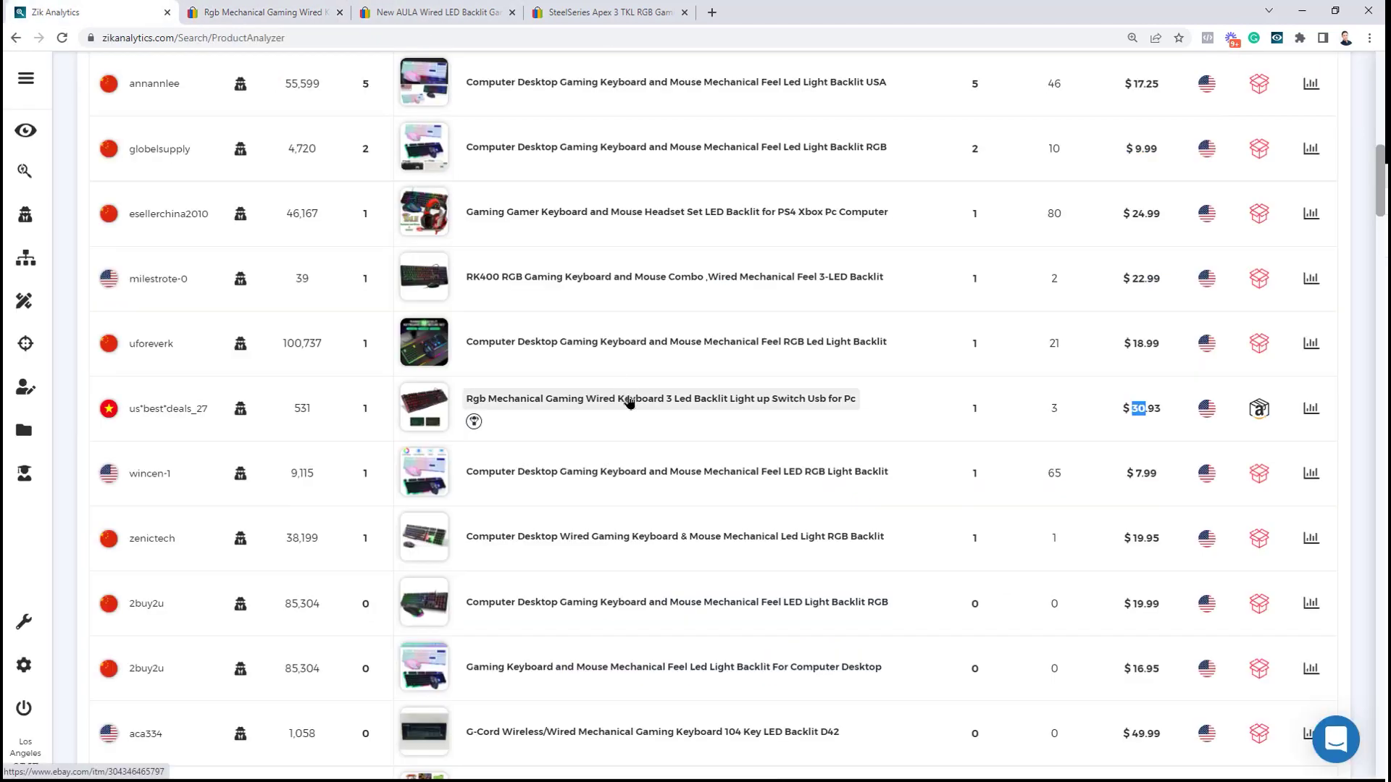
pyautogui.click(1056, 437)
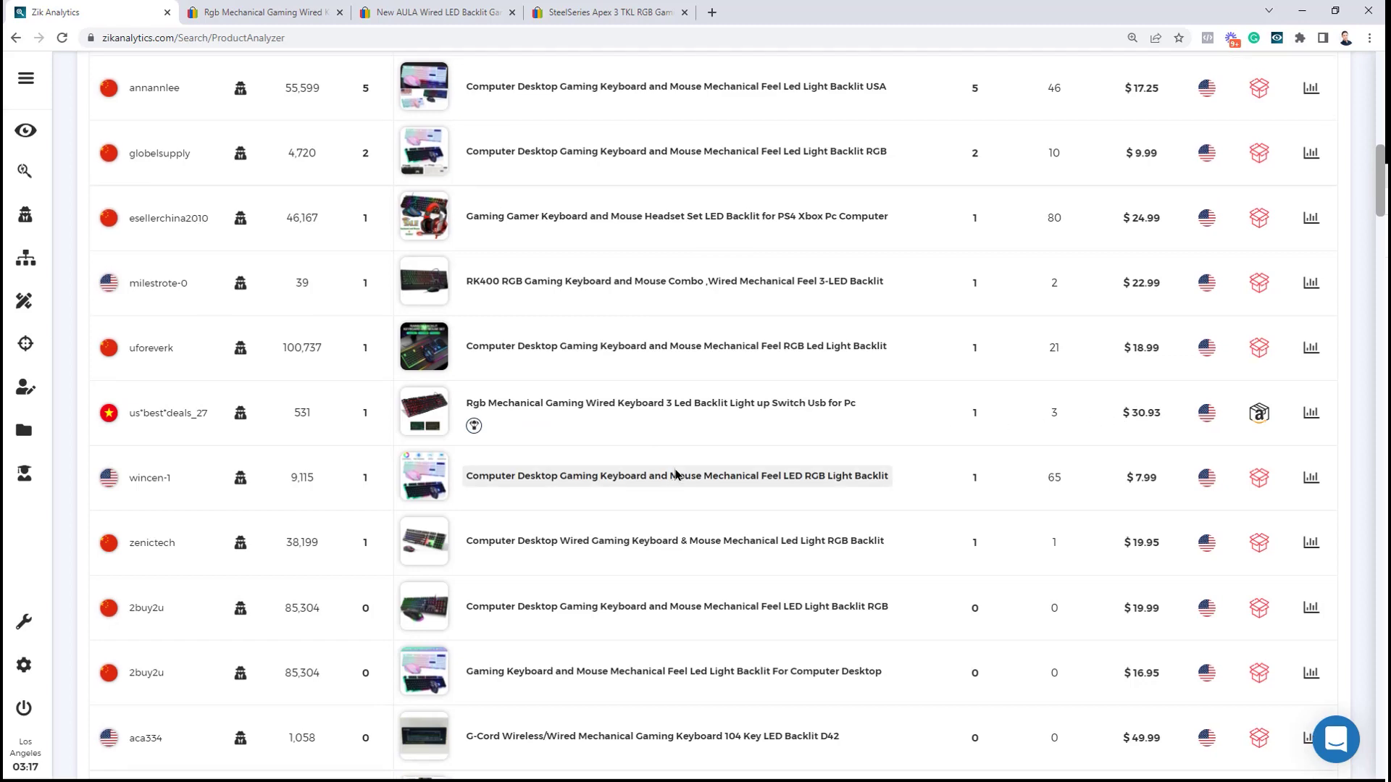
# Compare the RGB mechanical competitor's title and product photos with those of the AULA keyboard listing
pyautogui.scroll(4, 676, 477)
pyautogui.scroll(-2, 673, 350)
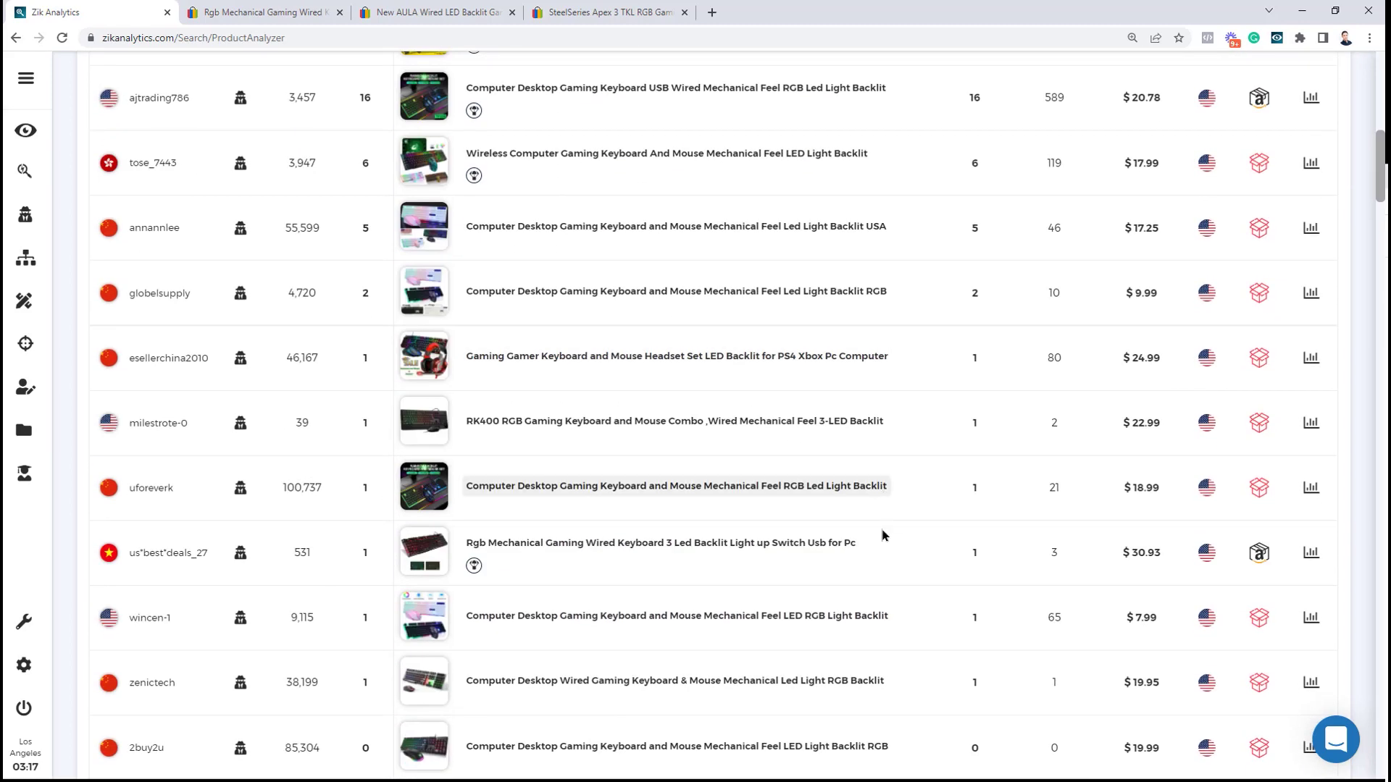
pyautogui.moveTo(878, 543); pyautogui.dragTo(477, 561)
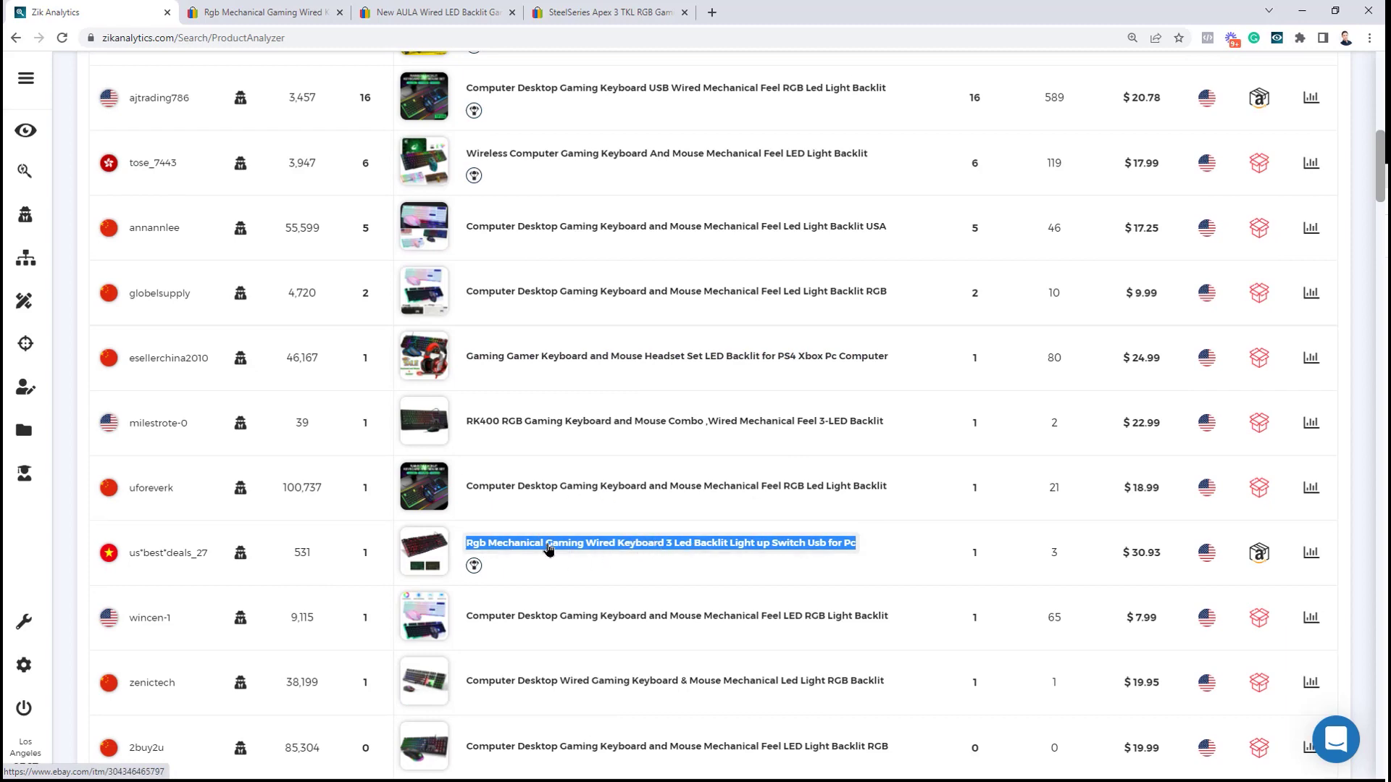
pyautogui.click(295, 3)
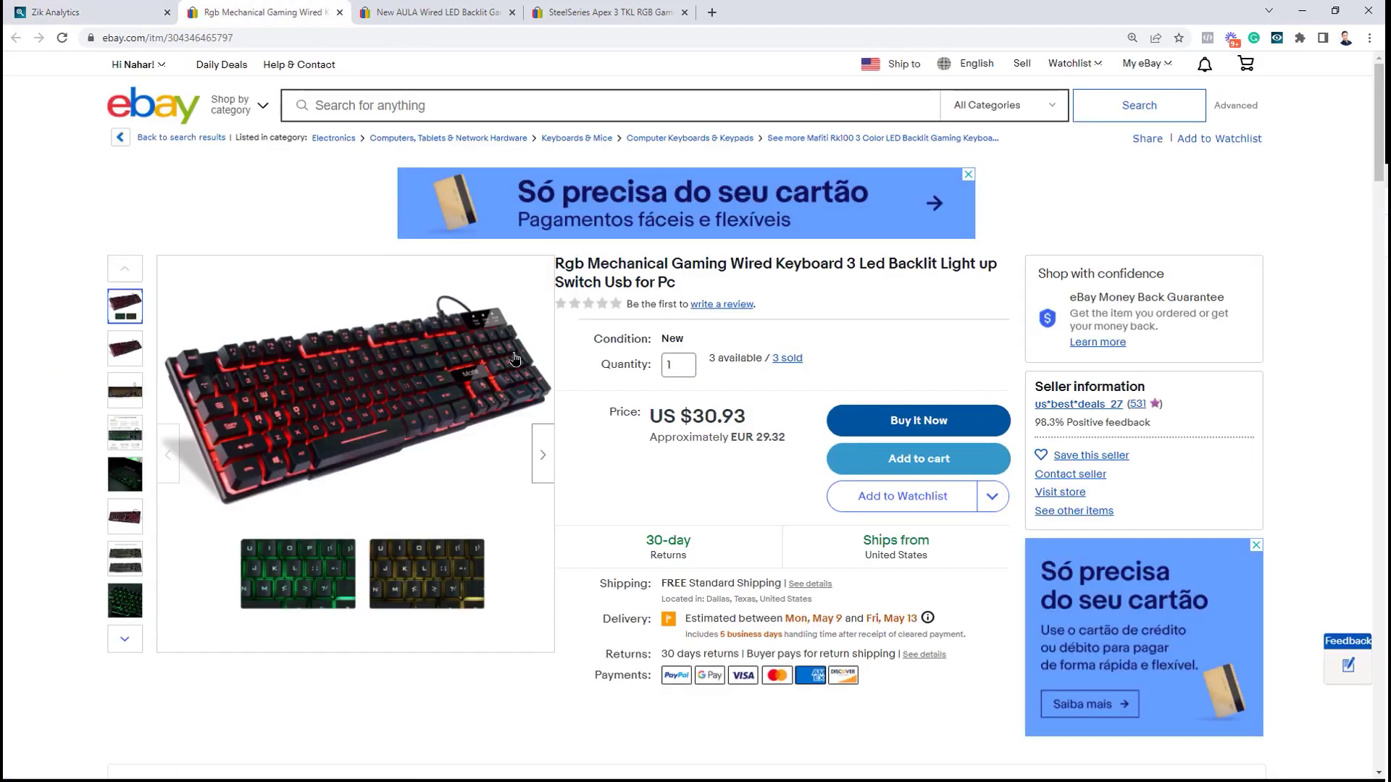
pyautogui.click(372, 9)
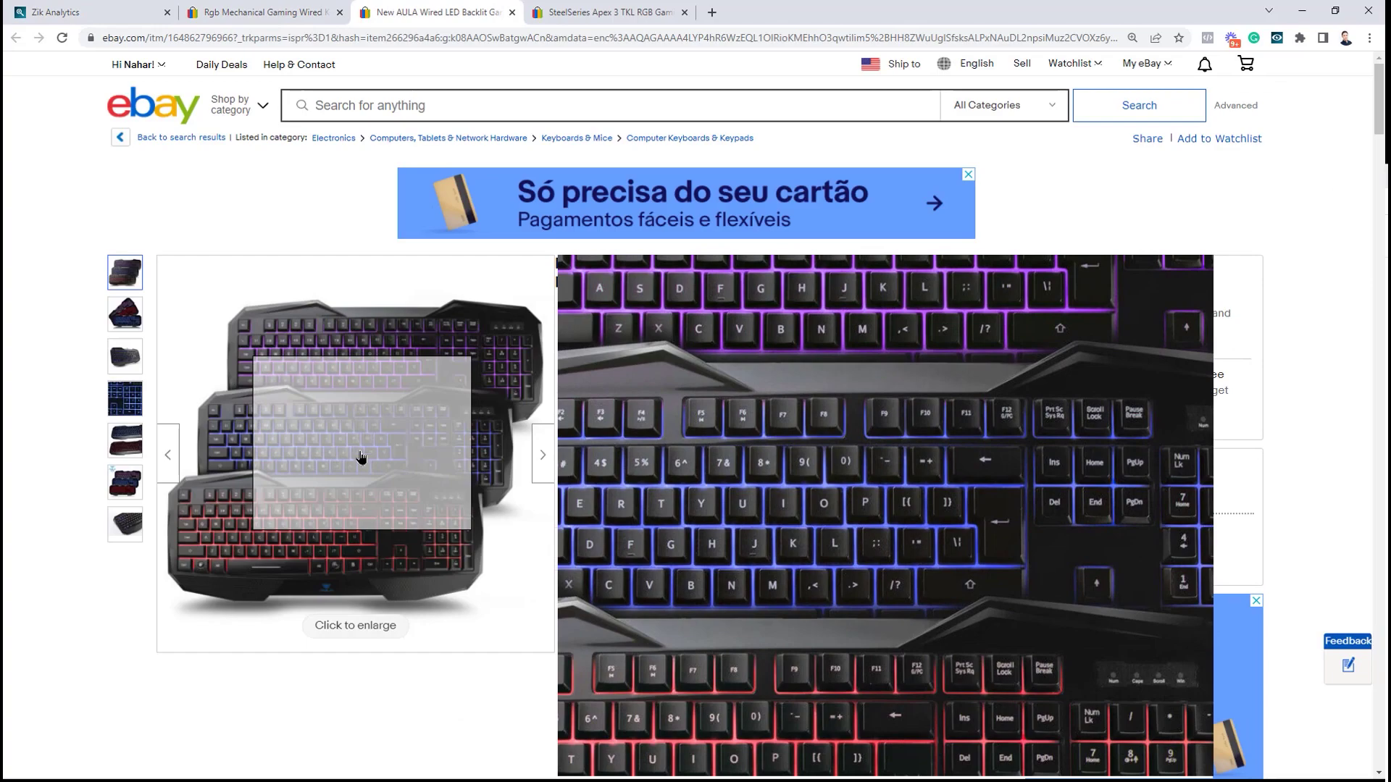
pyautogui.hotkey('ctrl', 'shift', 'Tab')
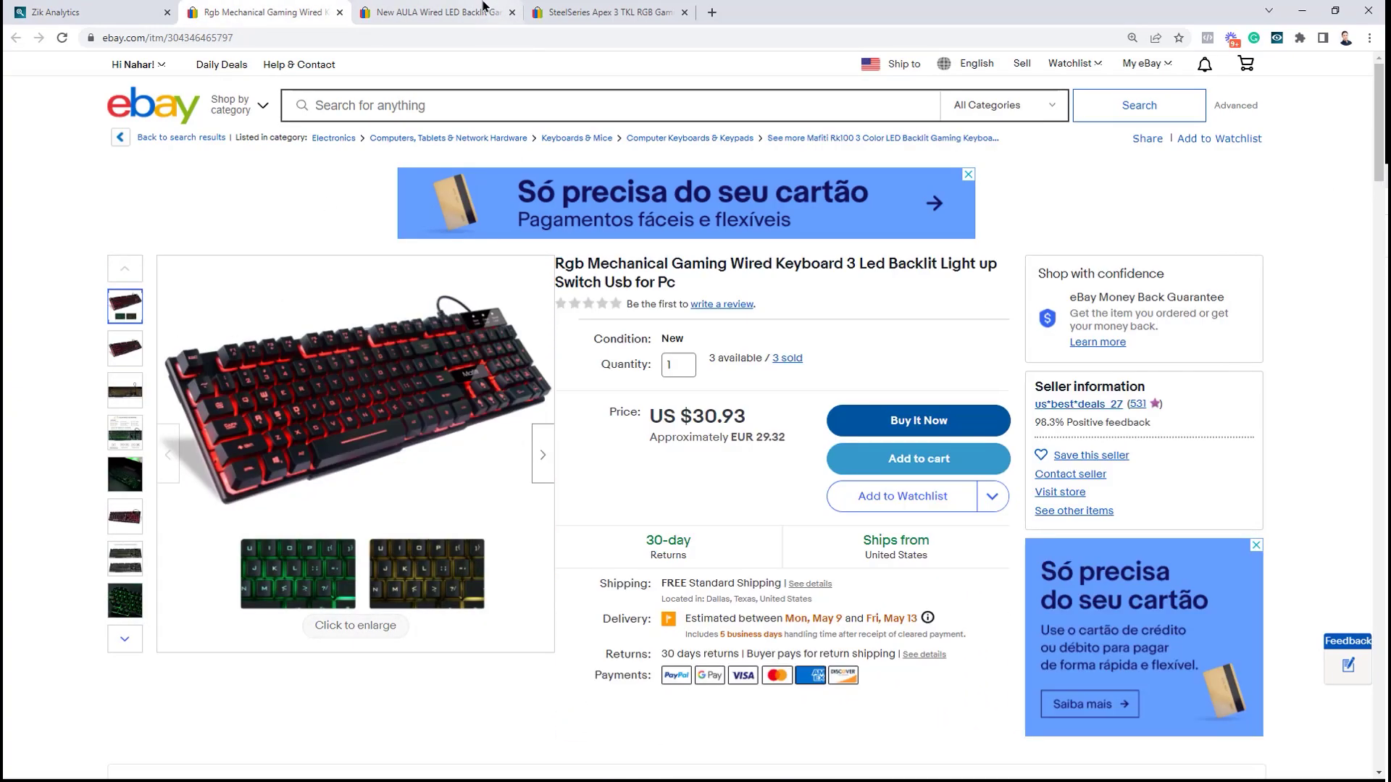
pyautogui.hotkey('ctrl', 'Tab')
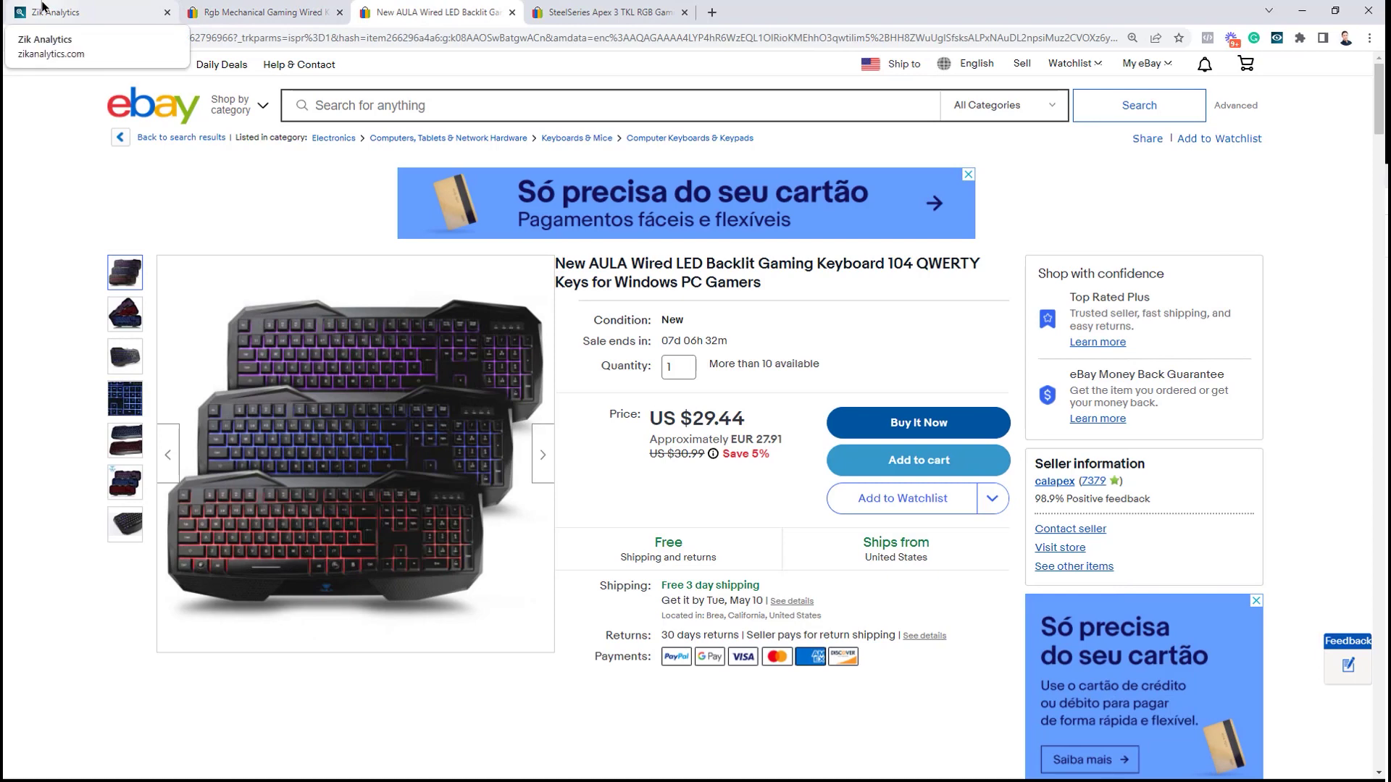
pyautogui.click(76, 8)
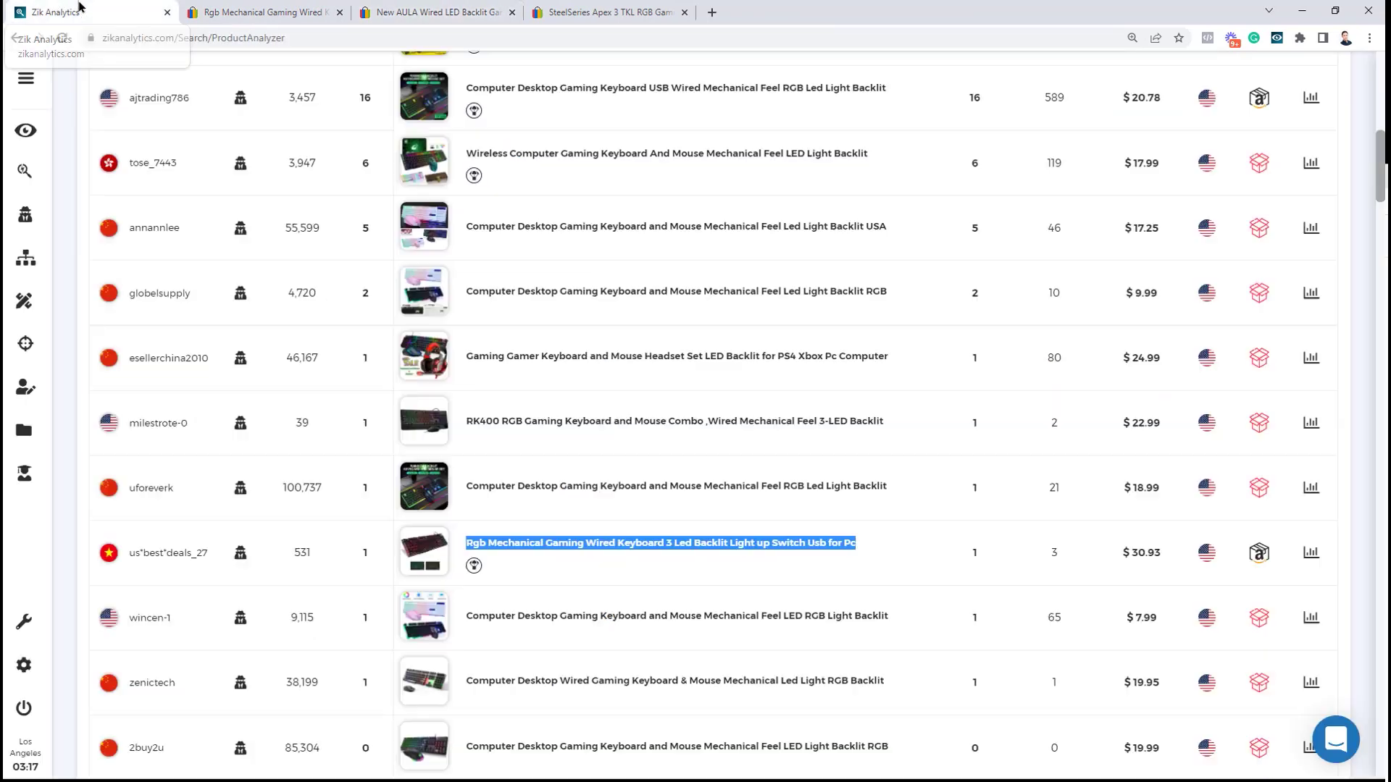
pyautogui.moveTo(408, 547)
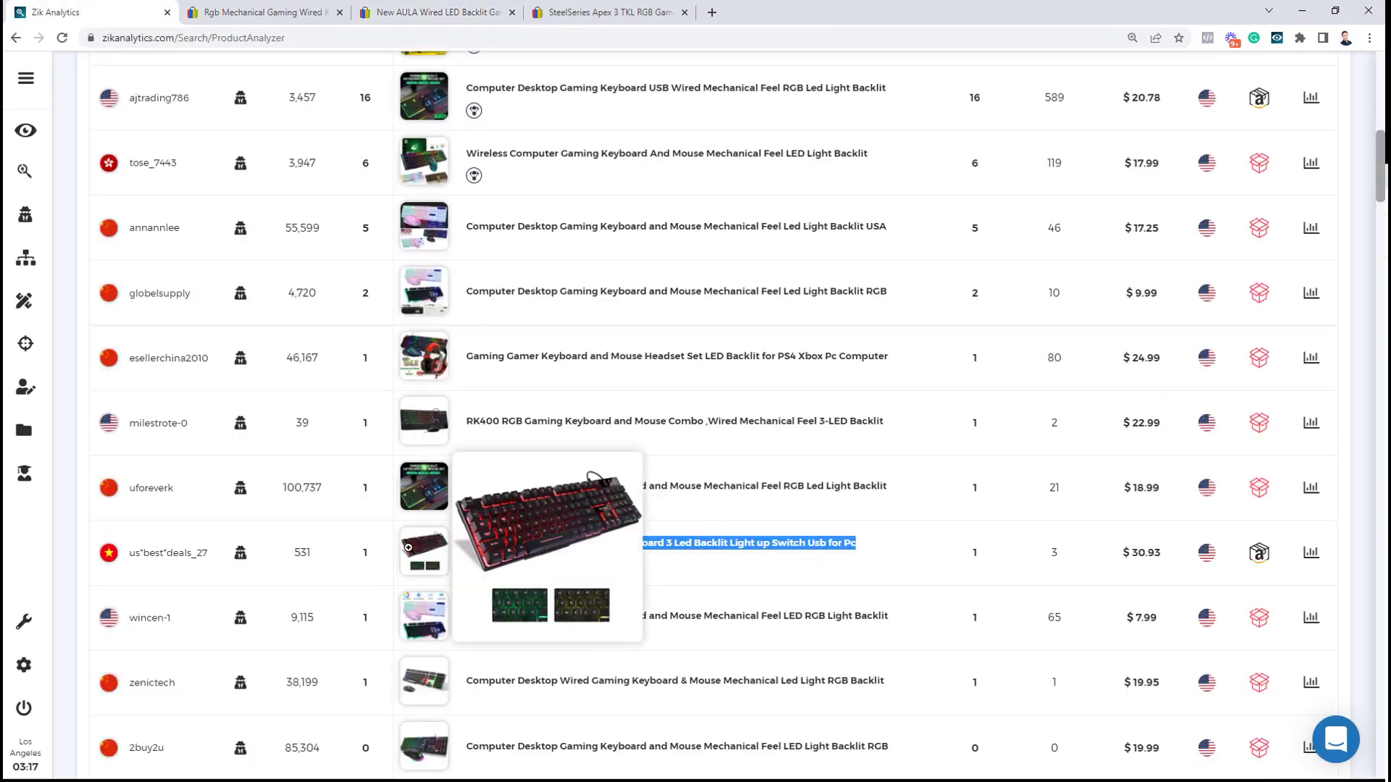
# Compare the RGB mechanical competitor's price with the AULA keyboard's listed price
pyautogui.tripleClick(1143, 554)
pyautogui.click(1141, 568)
pyautogui.doubleClick(1137, 551)
pyautogui.hotkey('ctrl', 'Tab')
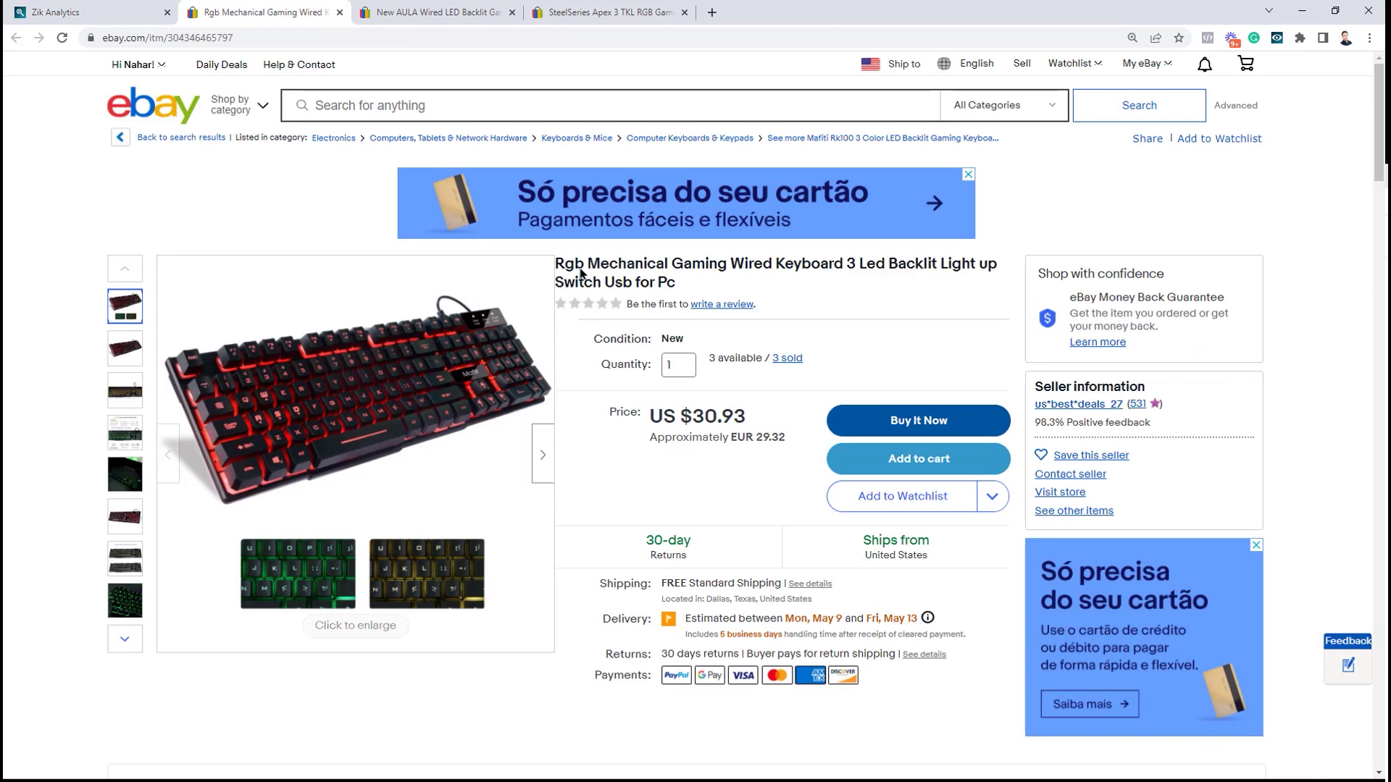
pyautogui.hotkey('ctrl', 'Tab')
pyautogui.doubleClick(730, 419)
pyautogui.hotkey('ctrl', '1')
# Copy the title "Rgb Mechanical Gaming Wired Keyboard 3 Led Backlit Light up Switch Usb for Pc" and check both eBay listings' titles
pyautogui.moveTo(858, 543); pyautogui.dragTo(468, 545)
pyautogui.rightClick(504, 555)
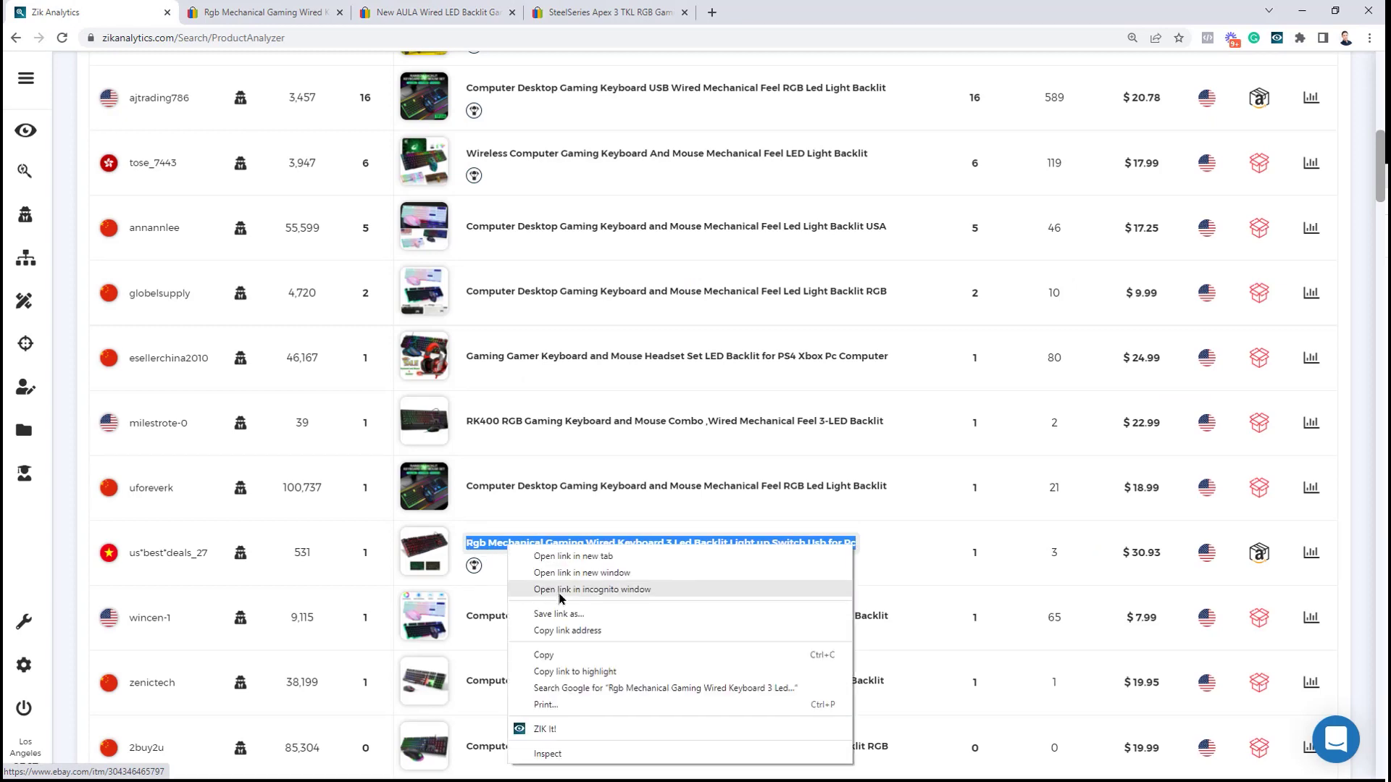
pyautogui.click(572, 643)
pyautogui.click(298, 13)
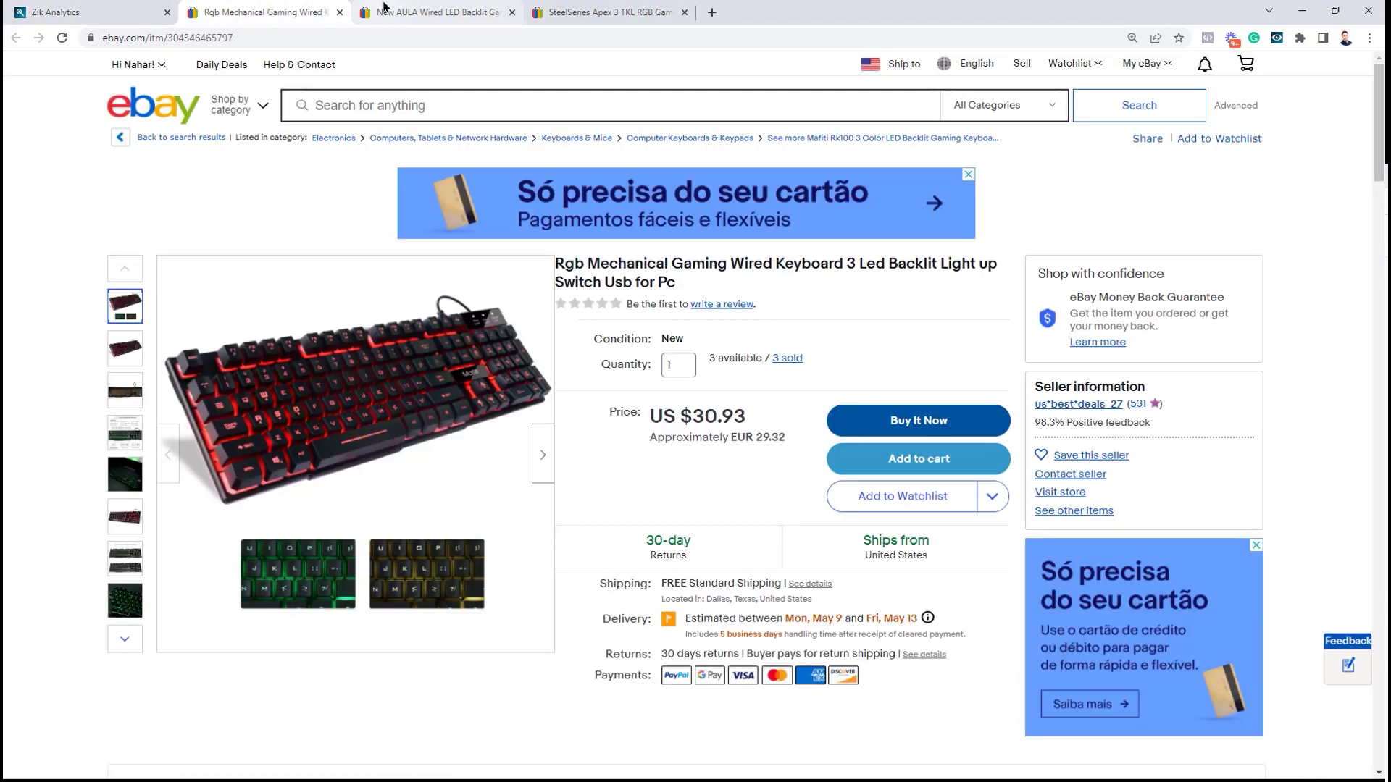
pyautogui.click(456, 10)
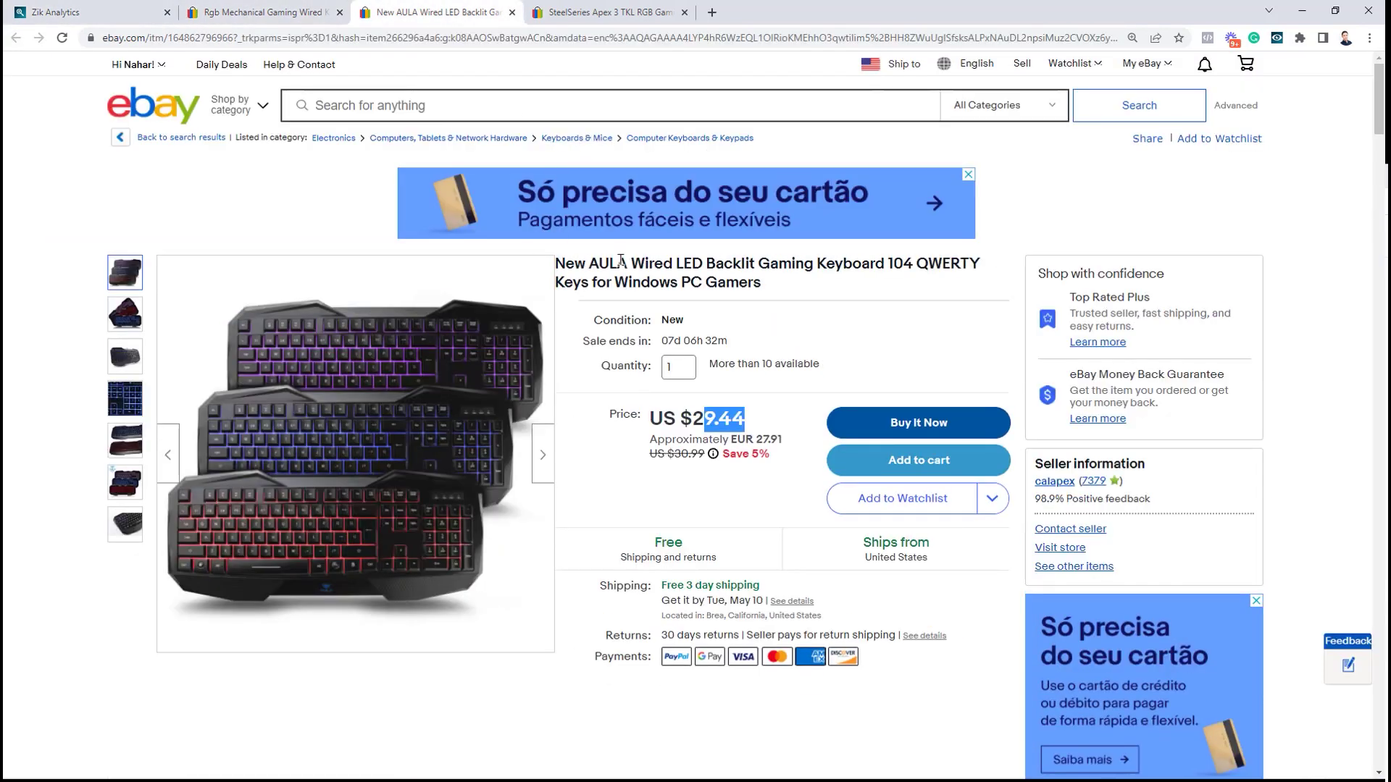
pyautogui.click(72, 12)
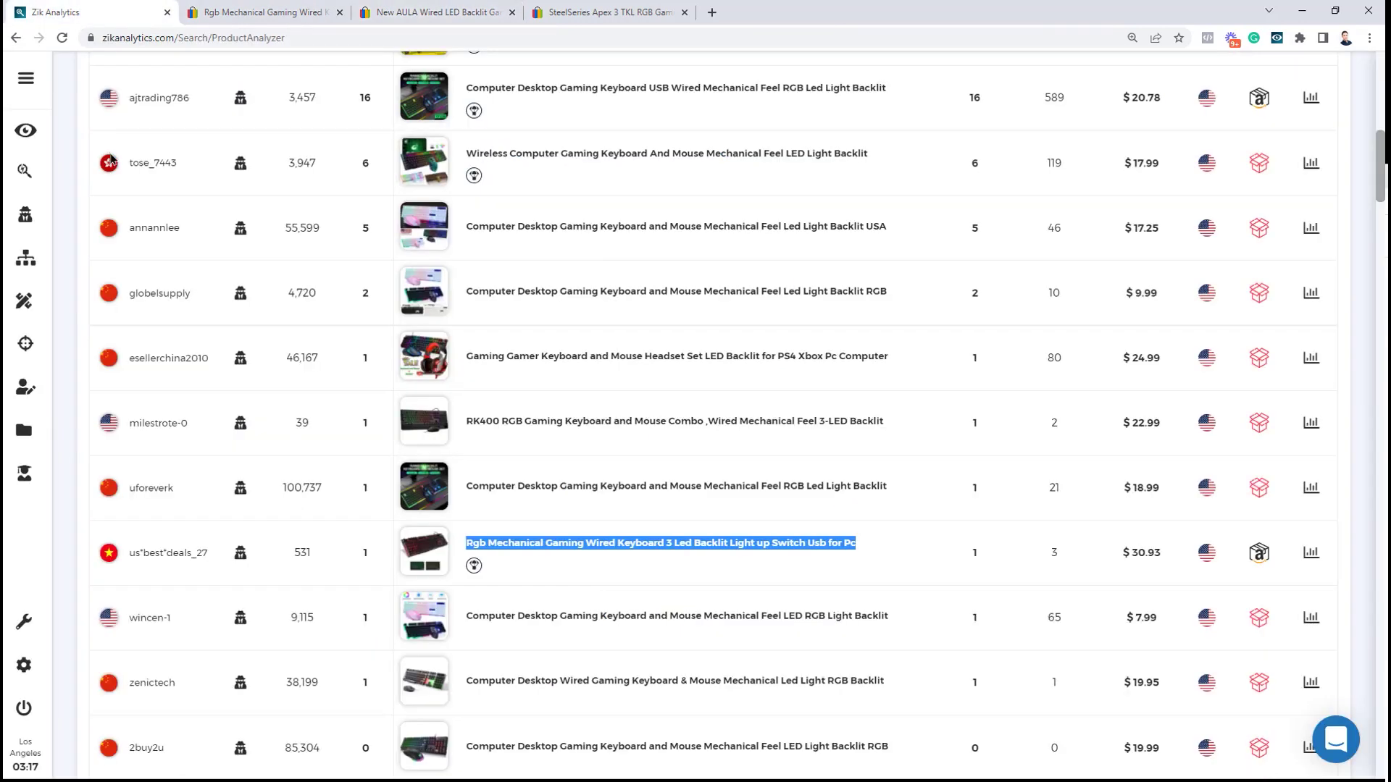
# Open the Title Builder in a new tab, try the copied competitor title as its search phrase, and clear it
pyautogui.click(24, 308)
pyautogui.click(751, 106)
pyautogui.rightClick(788, 106)
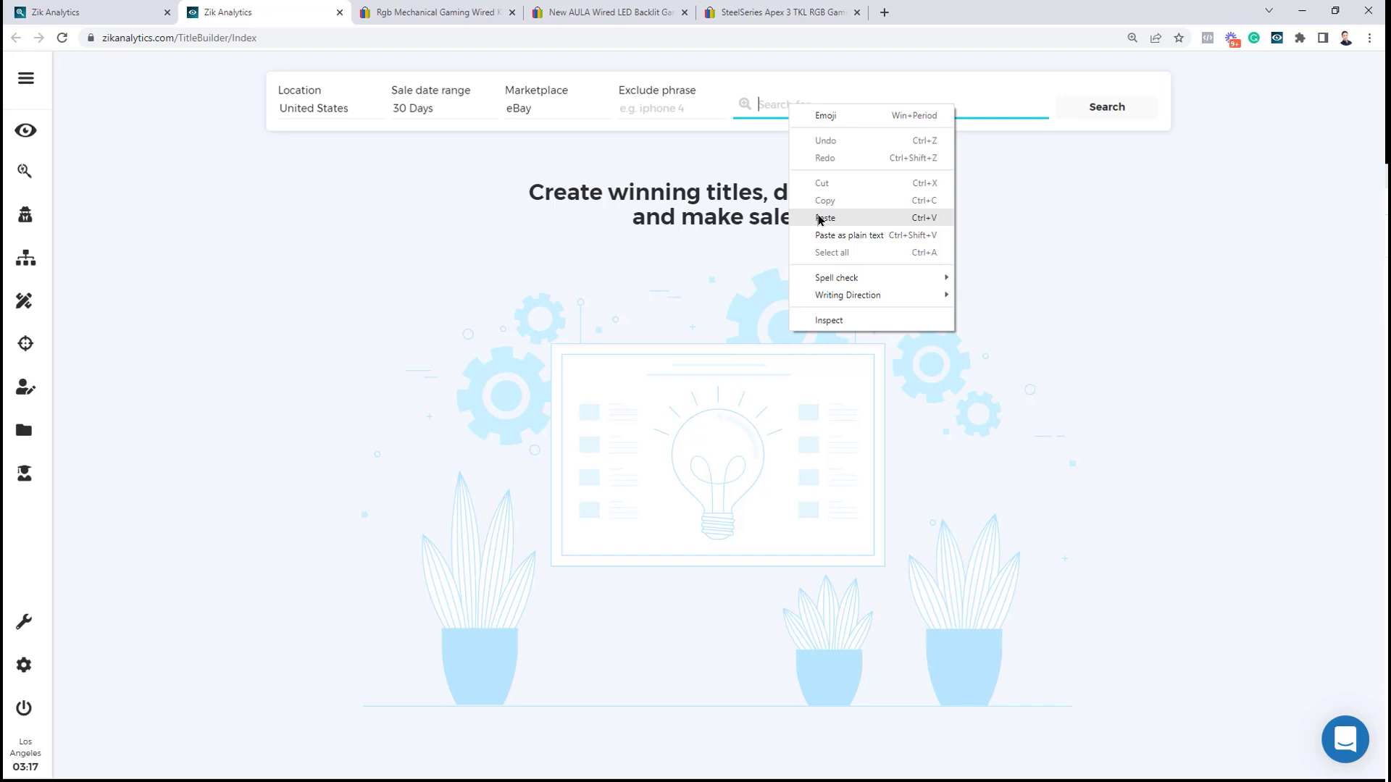
pyautogui.click(821, 220)
pyautogui.hotkey('ctrl', 'a')
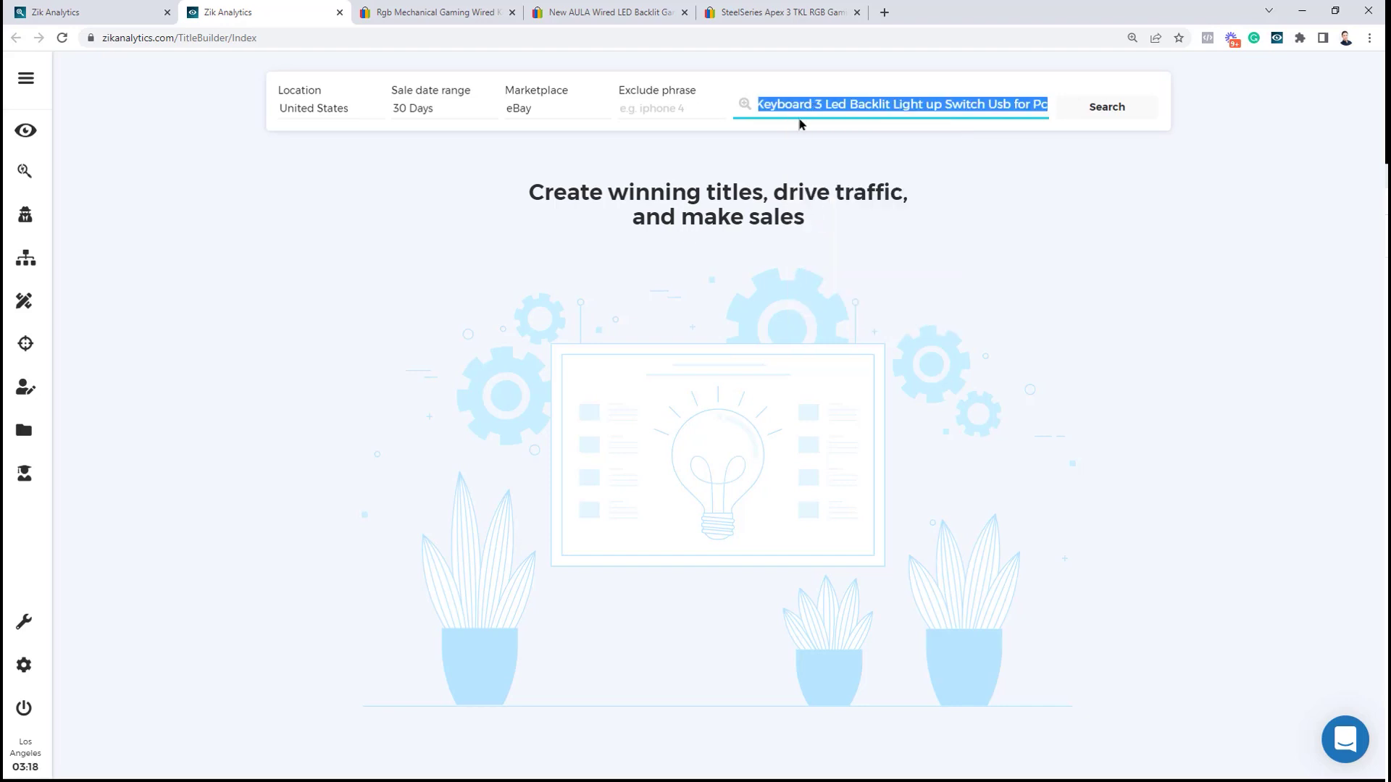
pyautogui.press('BackSpace')
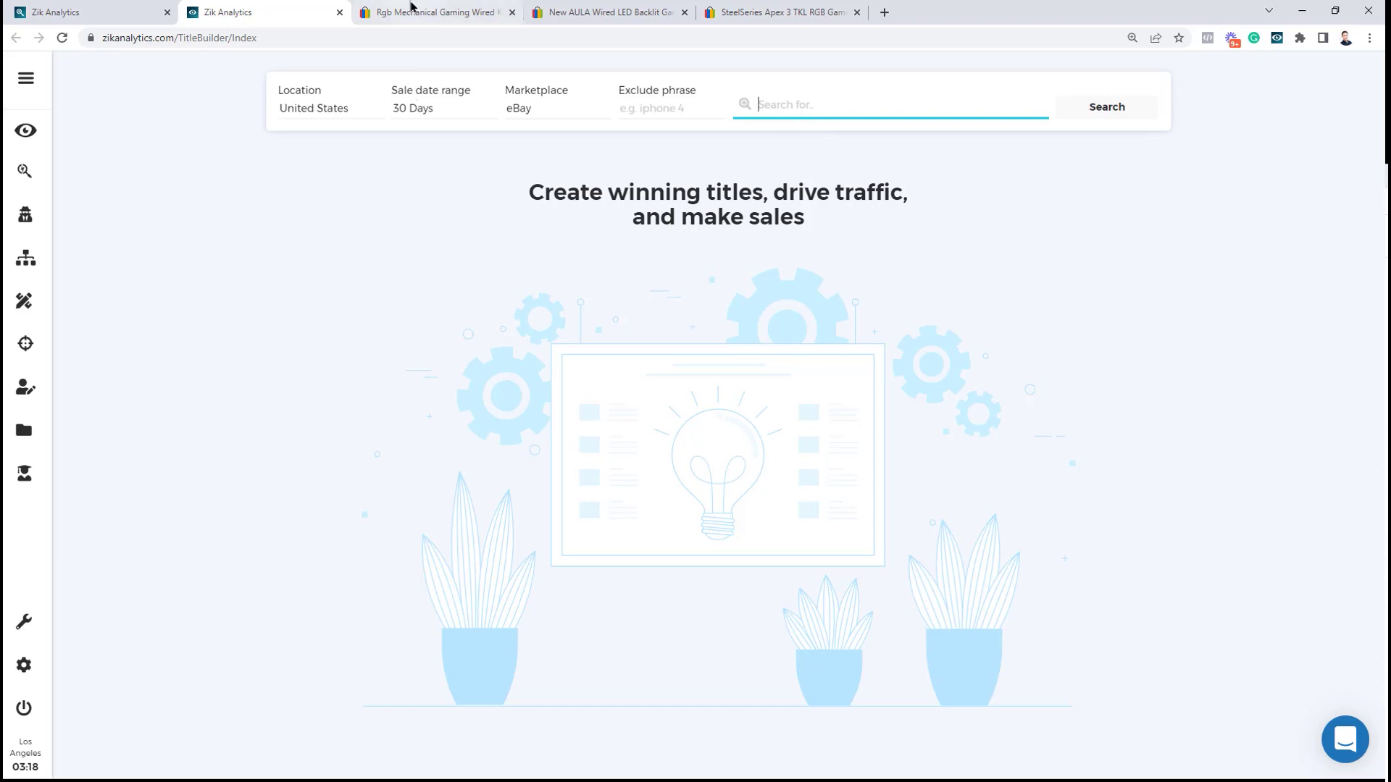
# Search the Title Builder for "gaming keyboard" keyword ideas
pyautogui.click(410, 12)
pyautogui.click(277, 9)
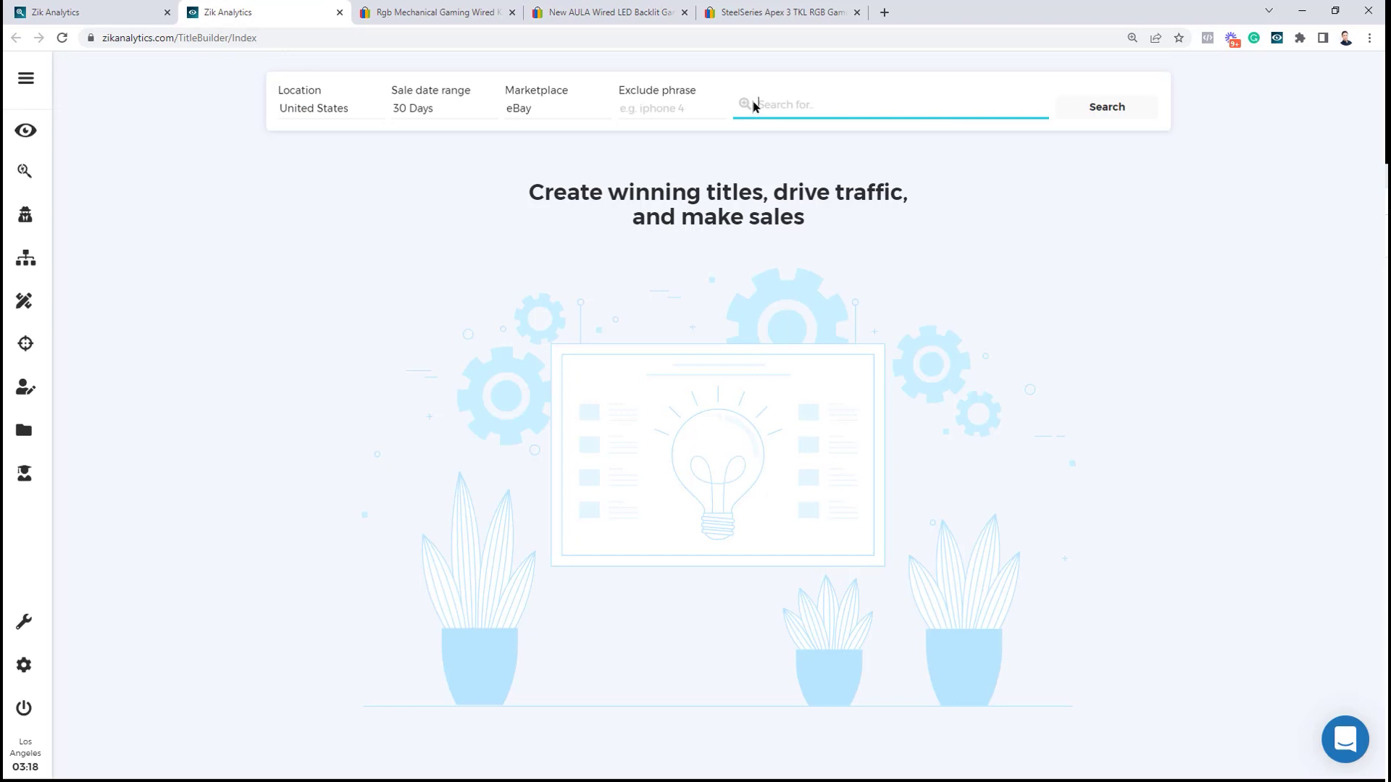
pyautogui.write('gaming keybo')
pyautogui.click(1134, 116)
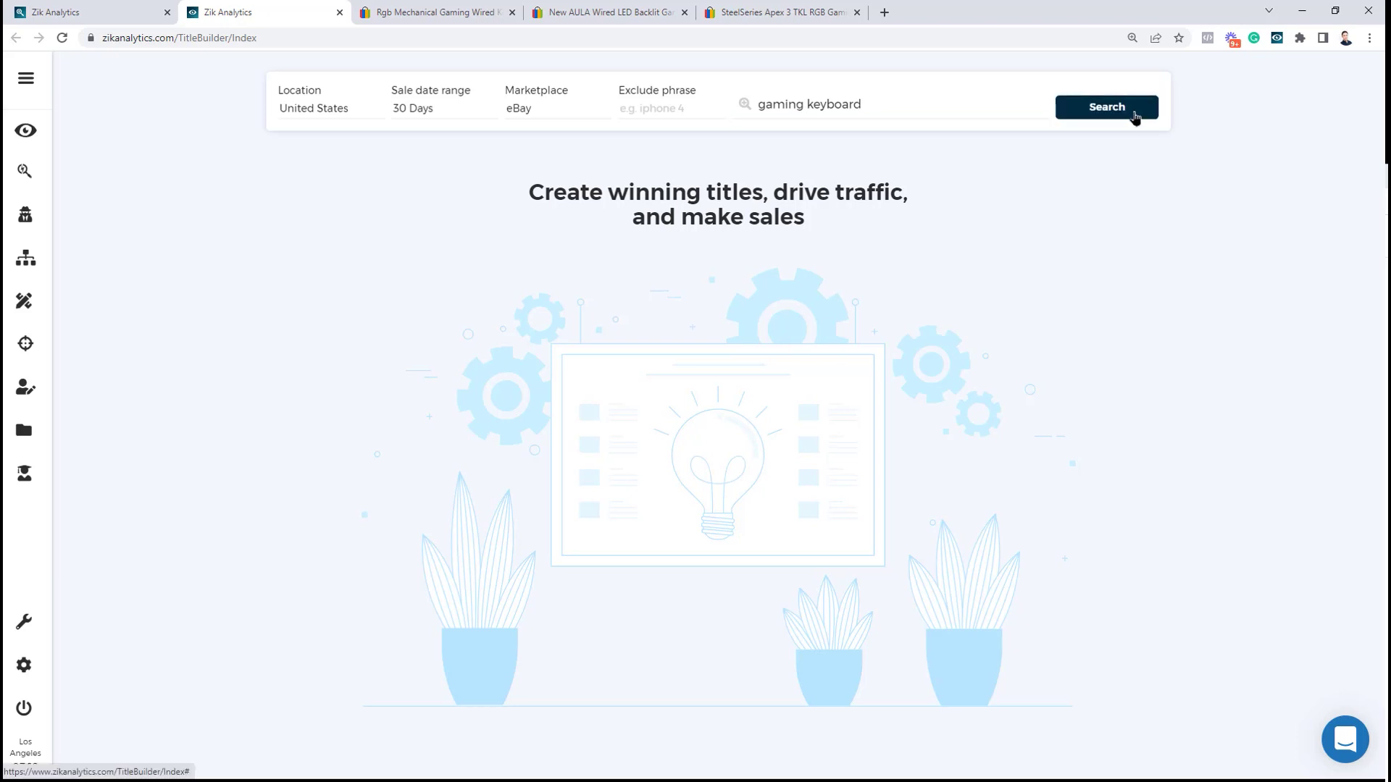
pyautogui.click(1133, 116)
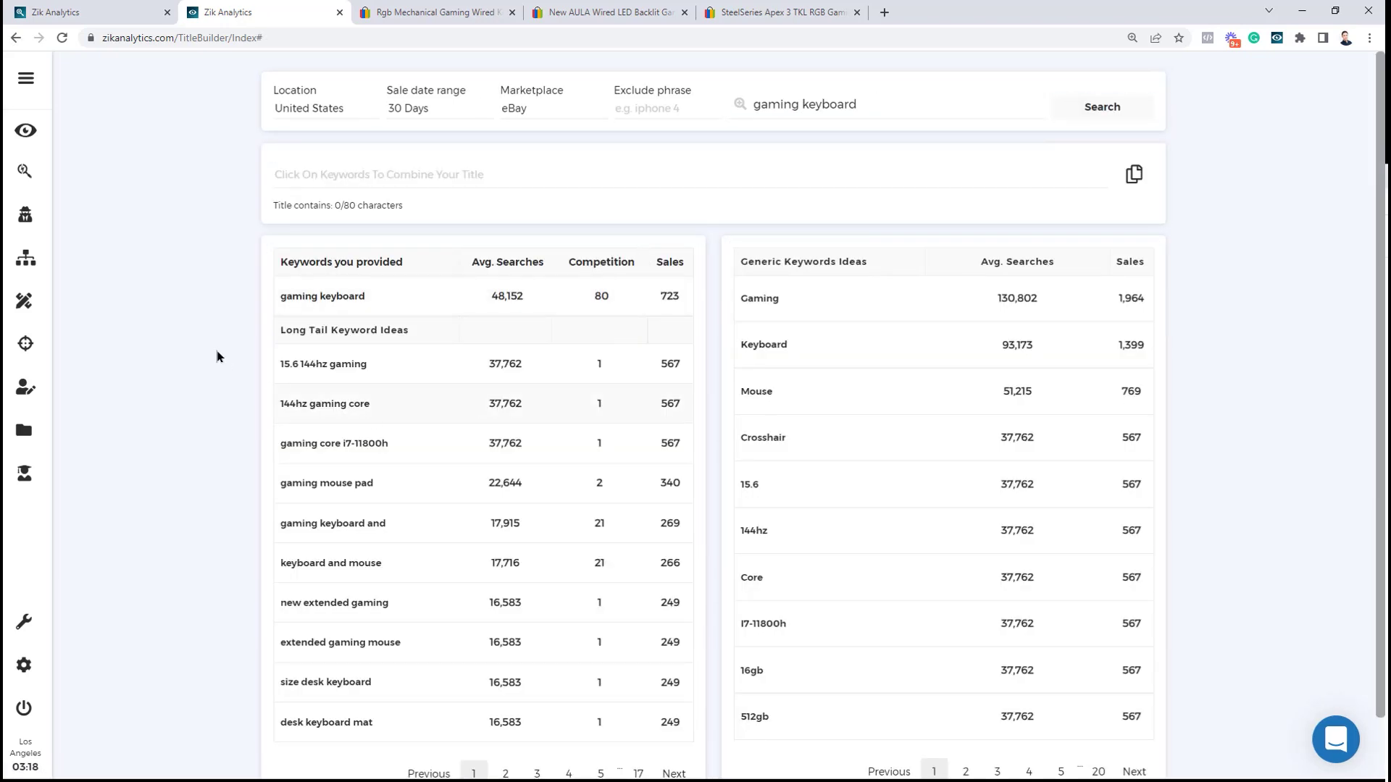
# Paste the copied competitor title into the title composition field above the keyword ideas
pyautogui.scroll(-1, 261, 342)
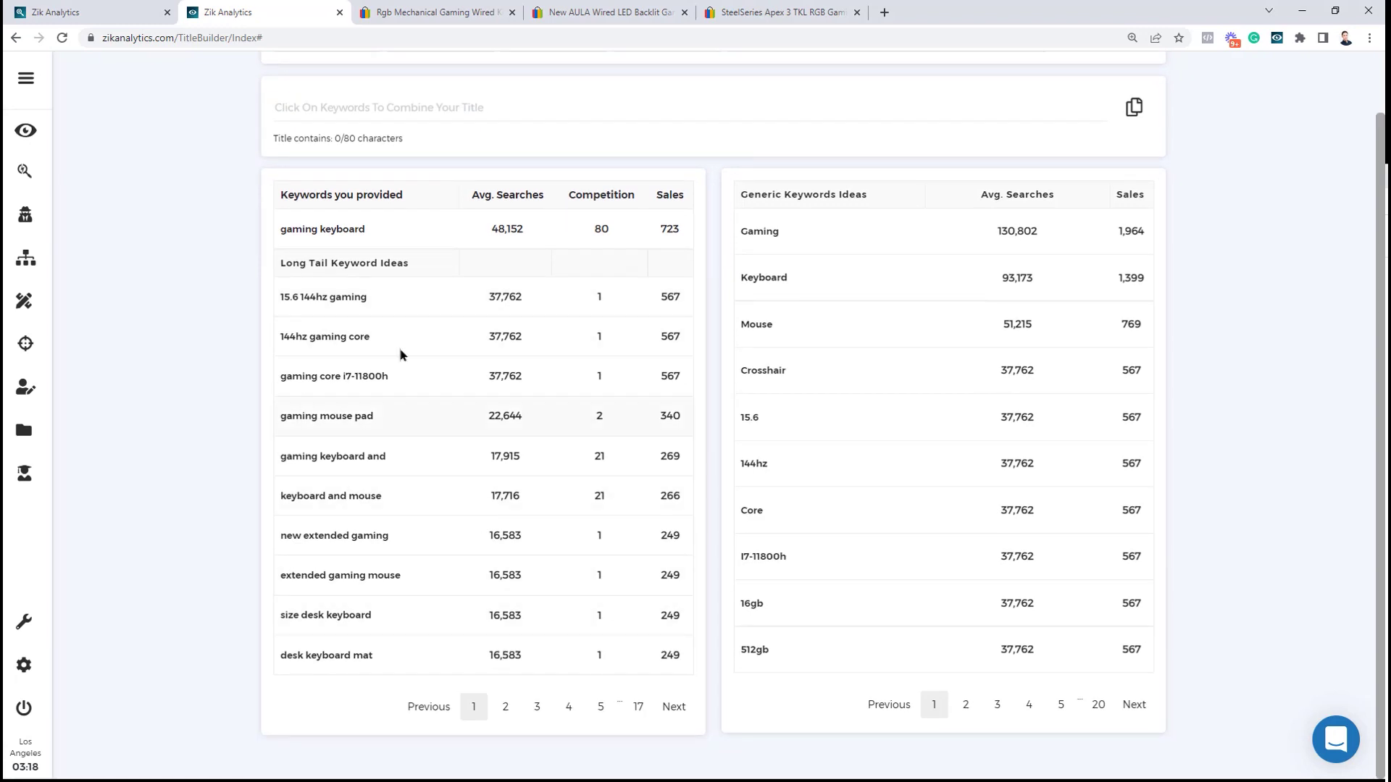
pyautogui.scroll(1, 516, 202)
pyautogui.rightClick(508, 172)
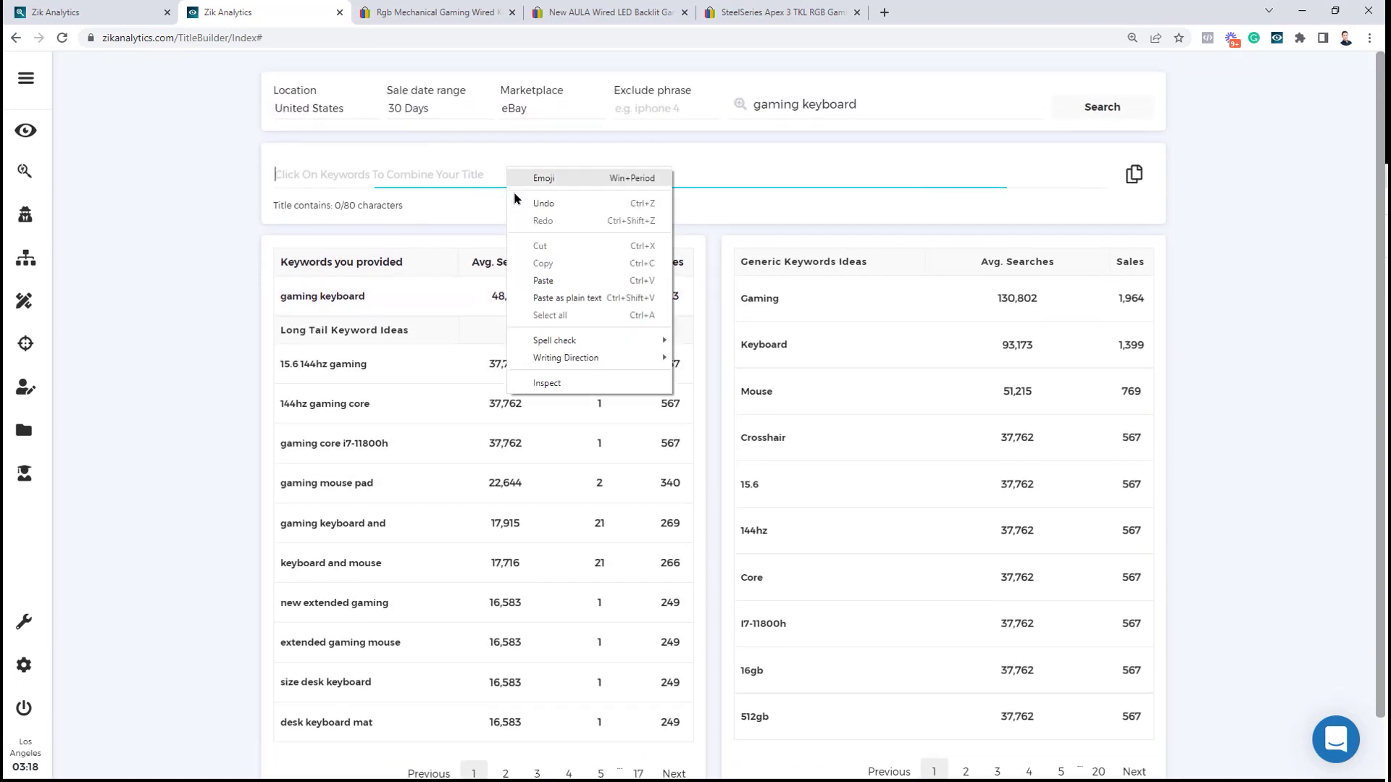
pyautogui.click(567, 282)
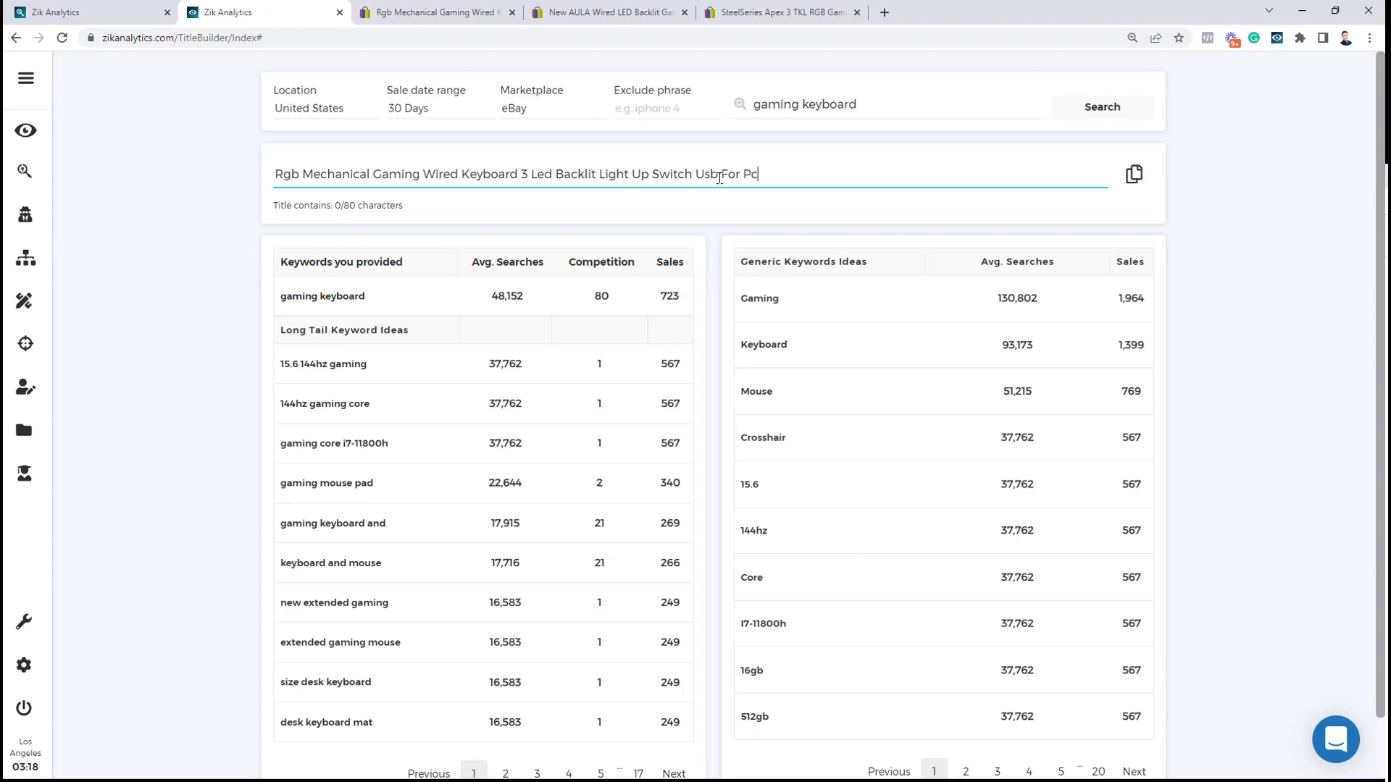
# Place the AULA keyboard listing's tab before the competitor's and read its item specifics and product description
pyautogui.moveTo(577, 11); pyautogui.dragTo(444, 10)
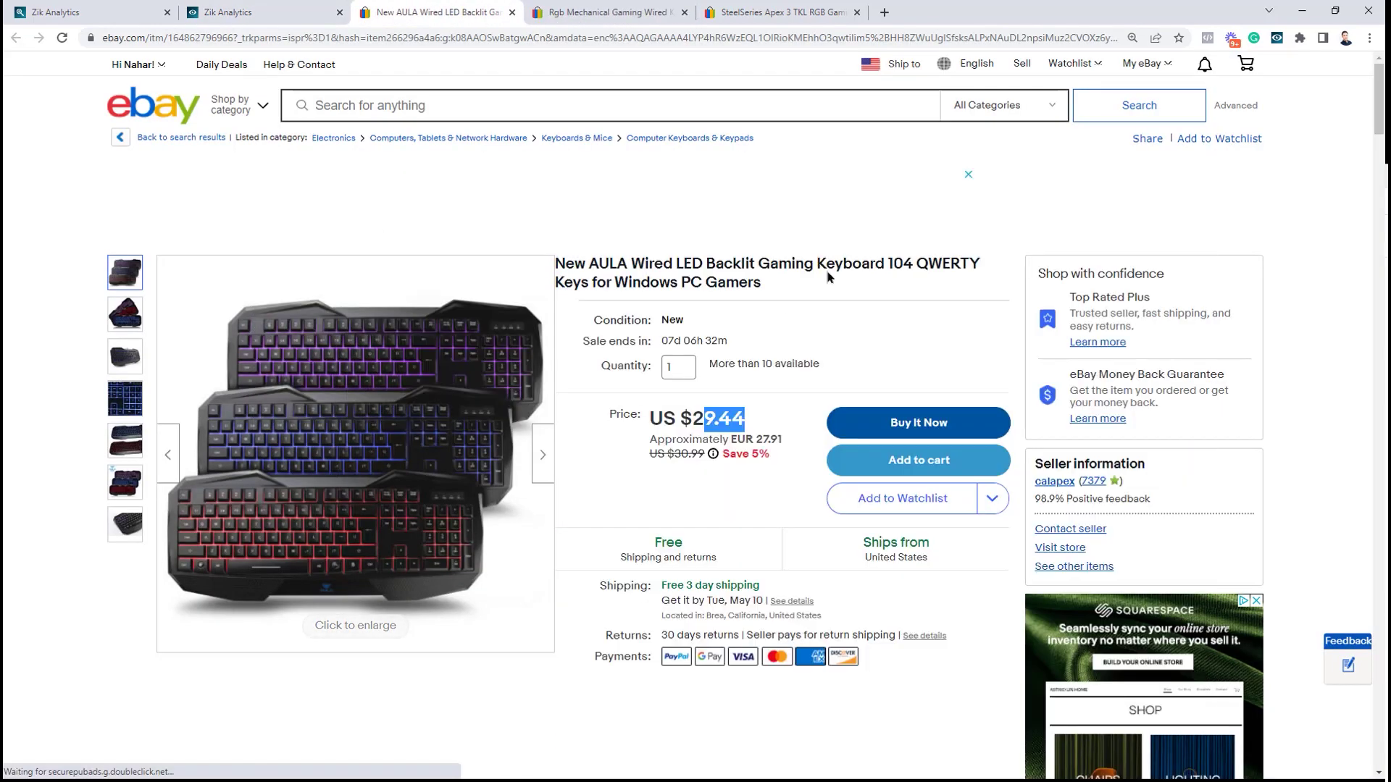
pyautogui.scroll(-20, 726, 292)
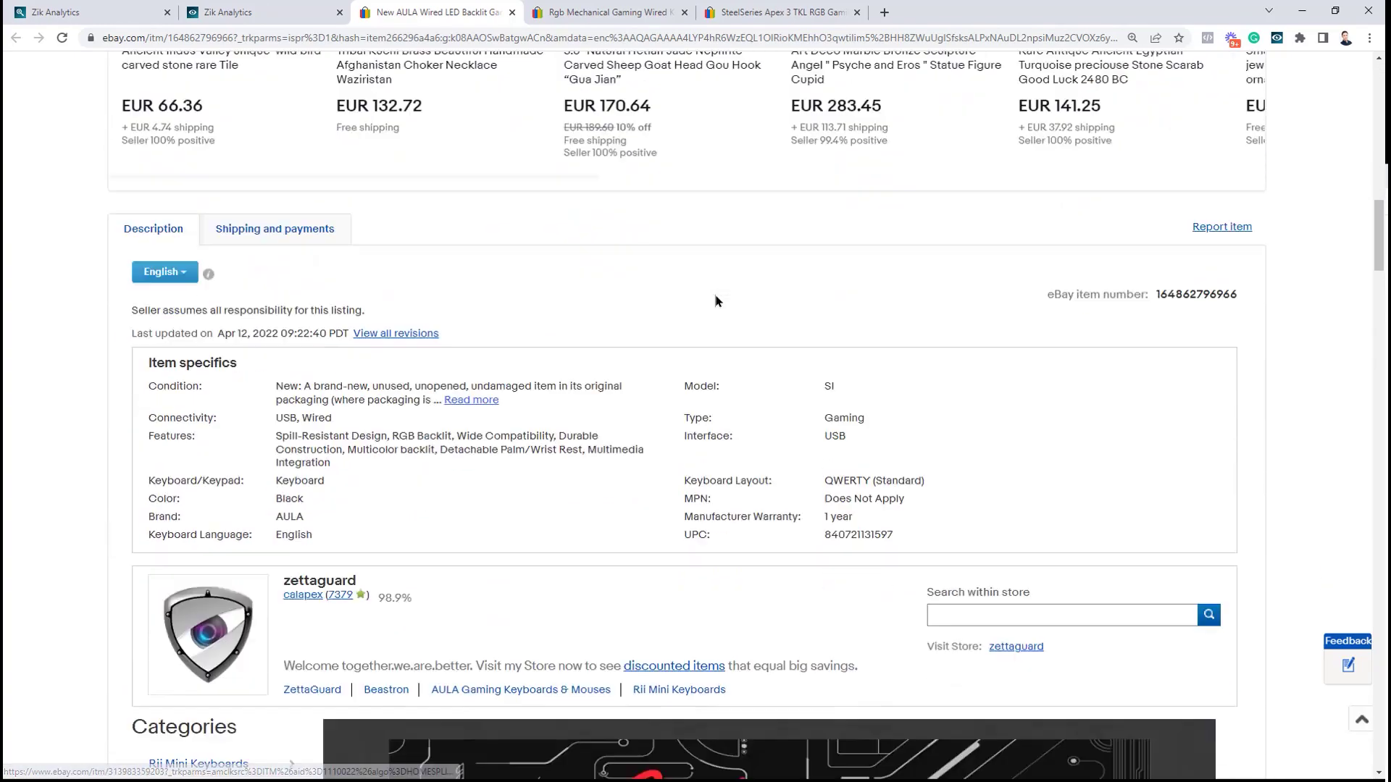
pyautogui.scroll(-6, 695, 344)
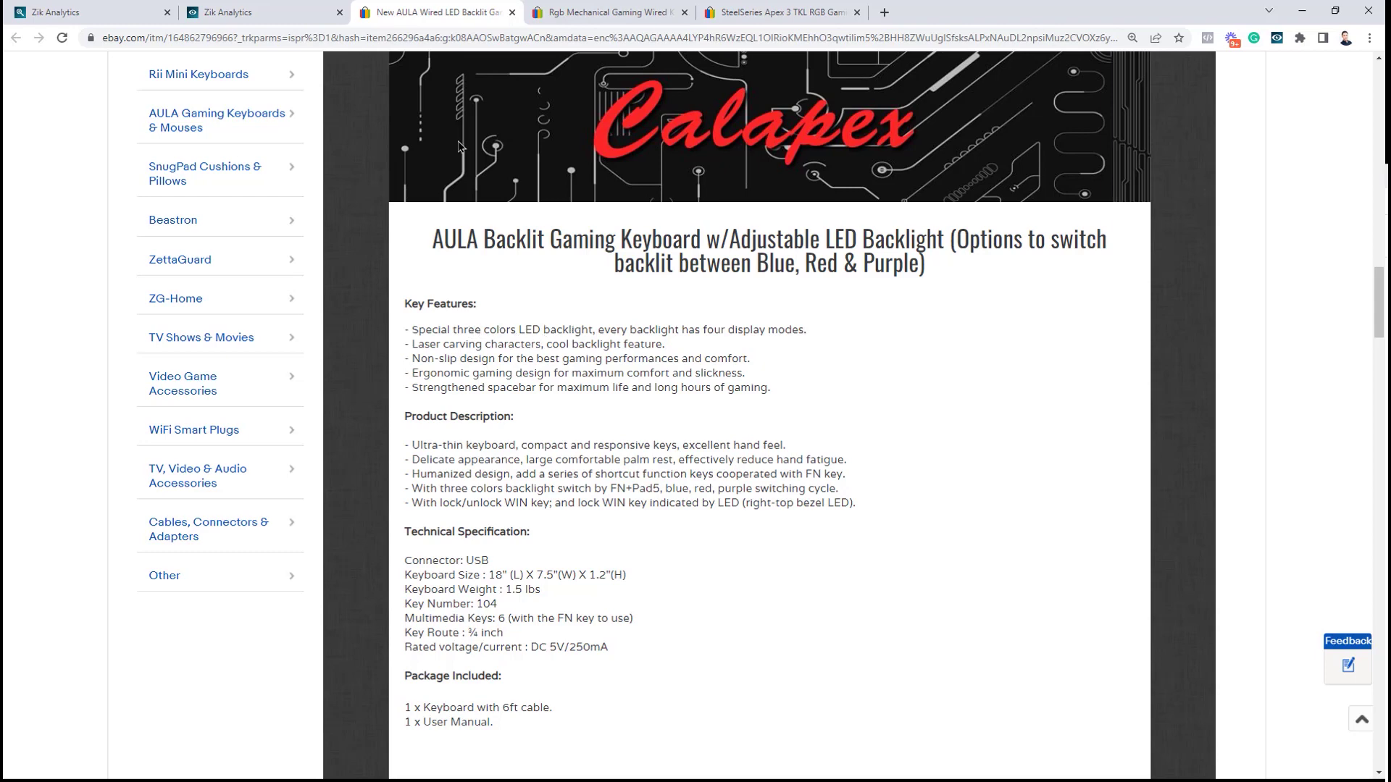
# Remove the words "Up Switch" from the composed title in the Title Builder
pyautogui.click(308, 11)
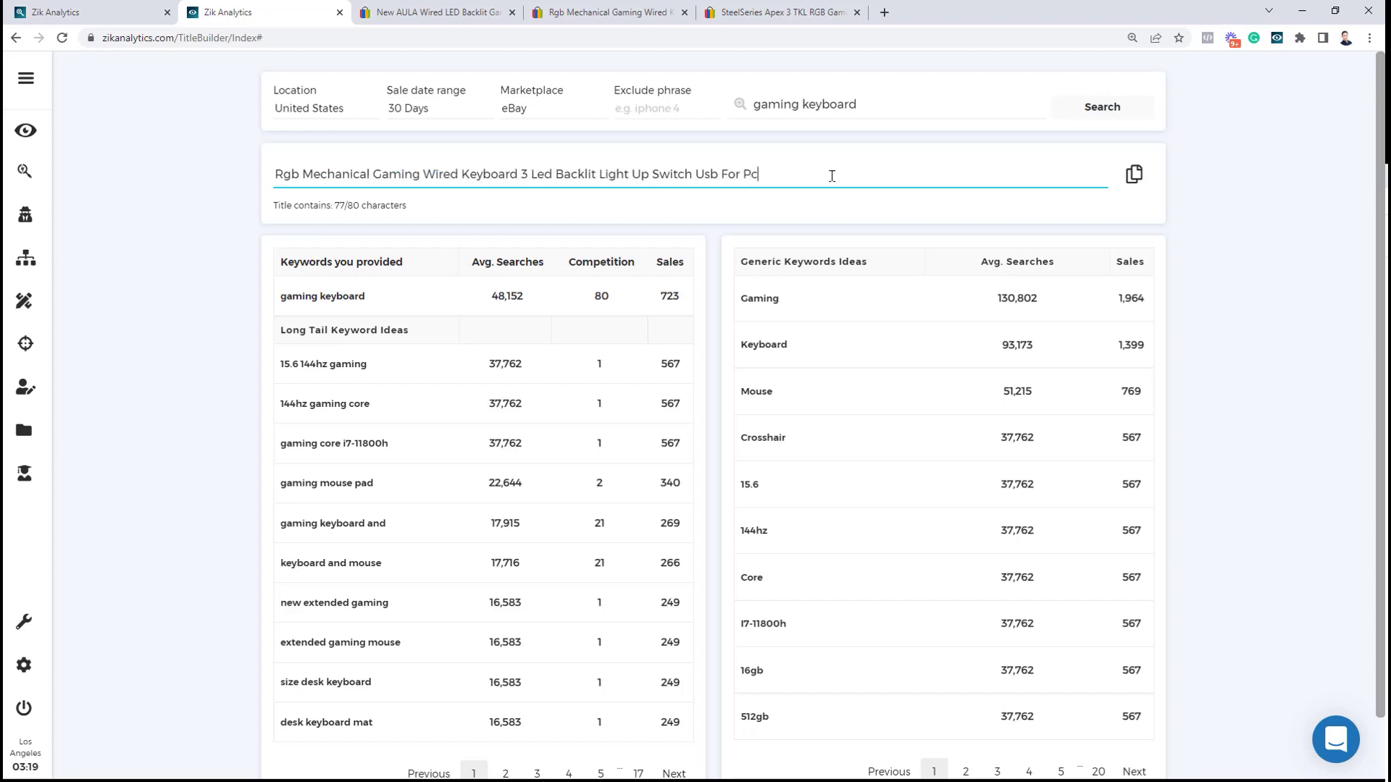
pyautogui.doubleClick(666, 168)
pyautogui.press('BackSpace')
pyautogui.press('BackSpace')
pyautogui.press('BackSpace')
pyautogui.press('BackSpace')
pyautogui.press('BackSpace')
# Check the AULA listing's title for further usable keywords, such as "104 QWERTY"
pyautogui.click(484, 16)
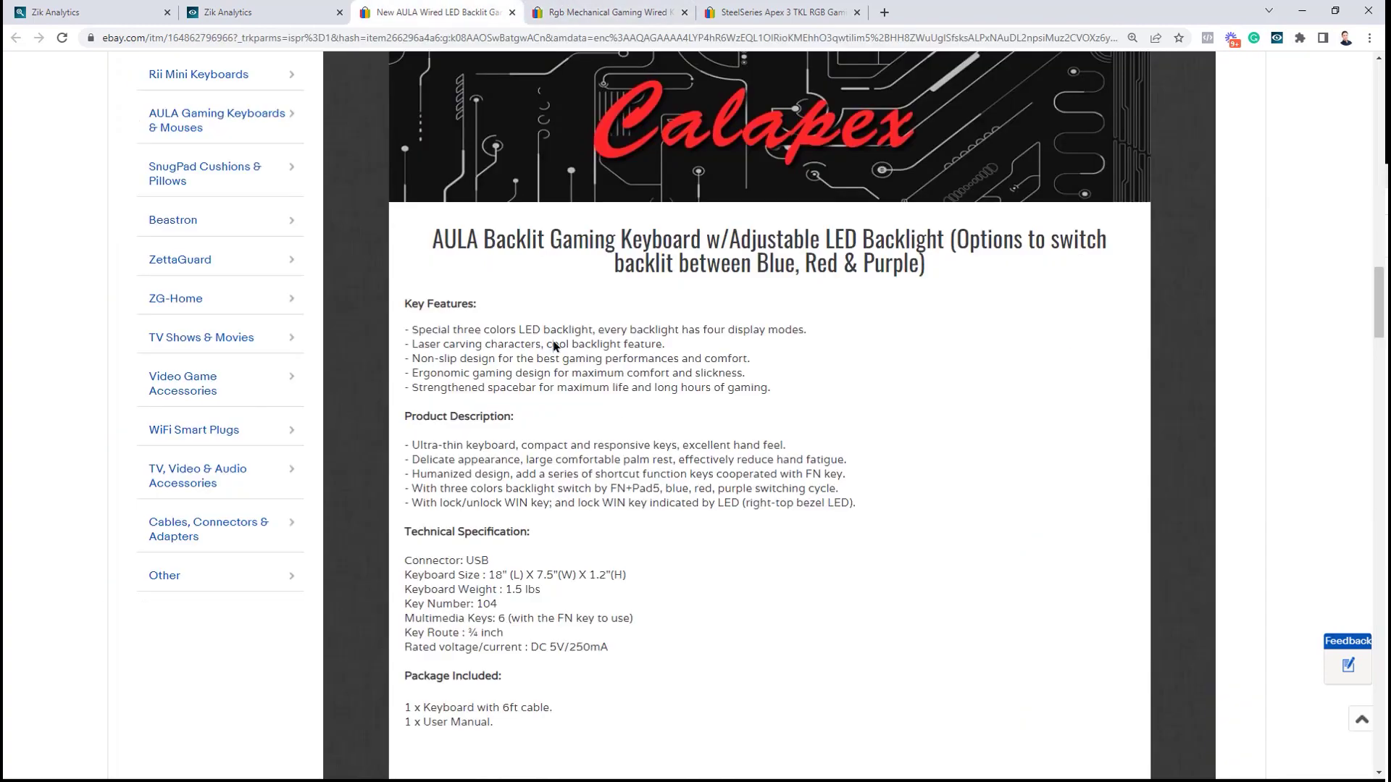
pyautogui.scroll(15, 555, 346)
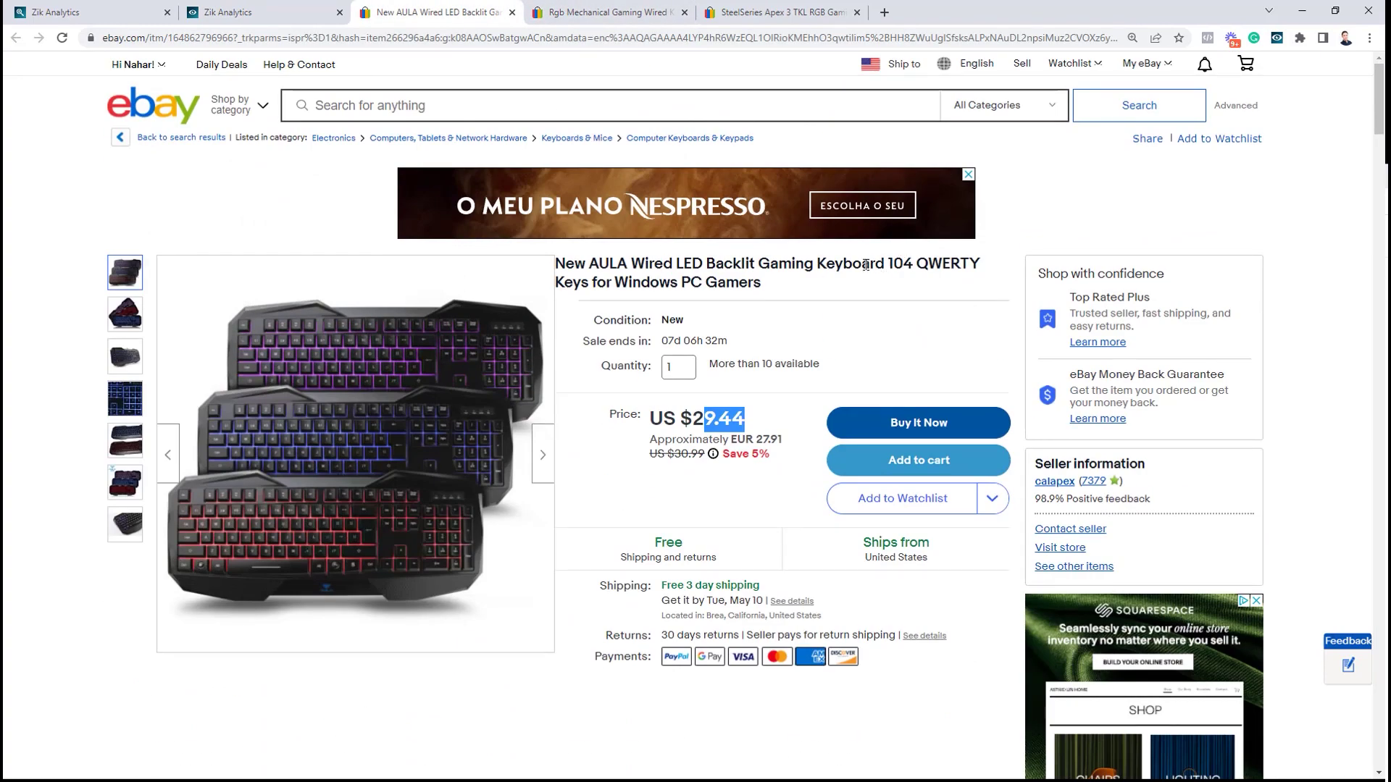
pyautogui.moveTo(882, 265); pyautogui.dragTo(982, 266)
pyautogui.click(882, 296)
pyautogui.doubleClick(945, 265)
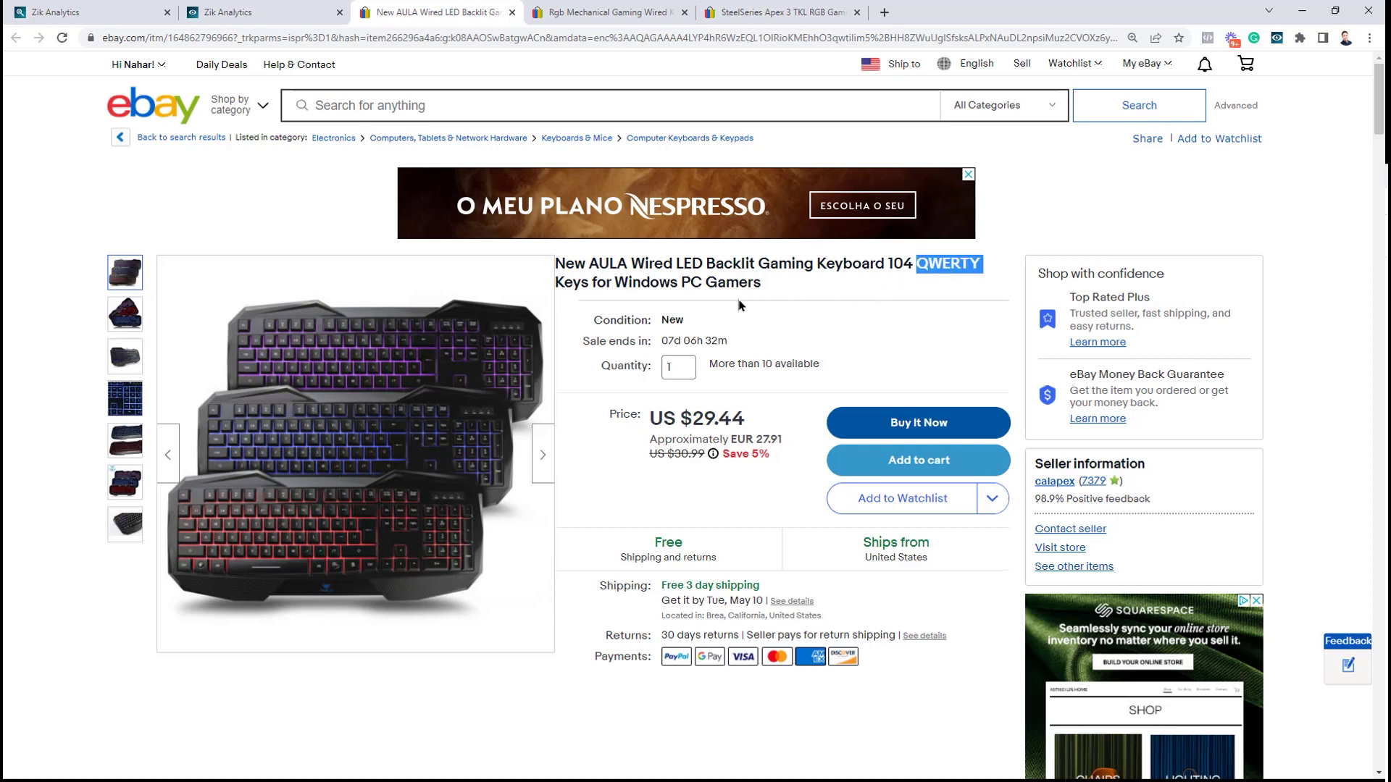
# Insert "6Ft" before "Wired" in the composed title in the Title Builder
pyautogui.click(244, 10)
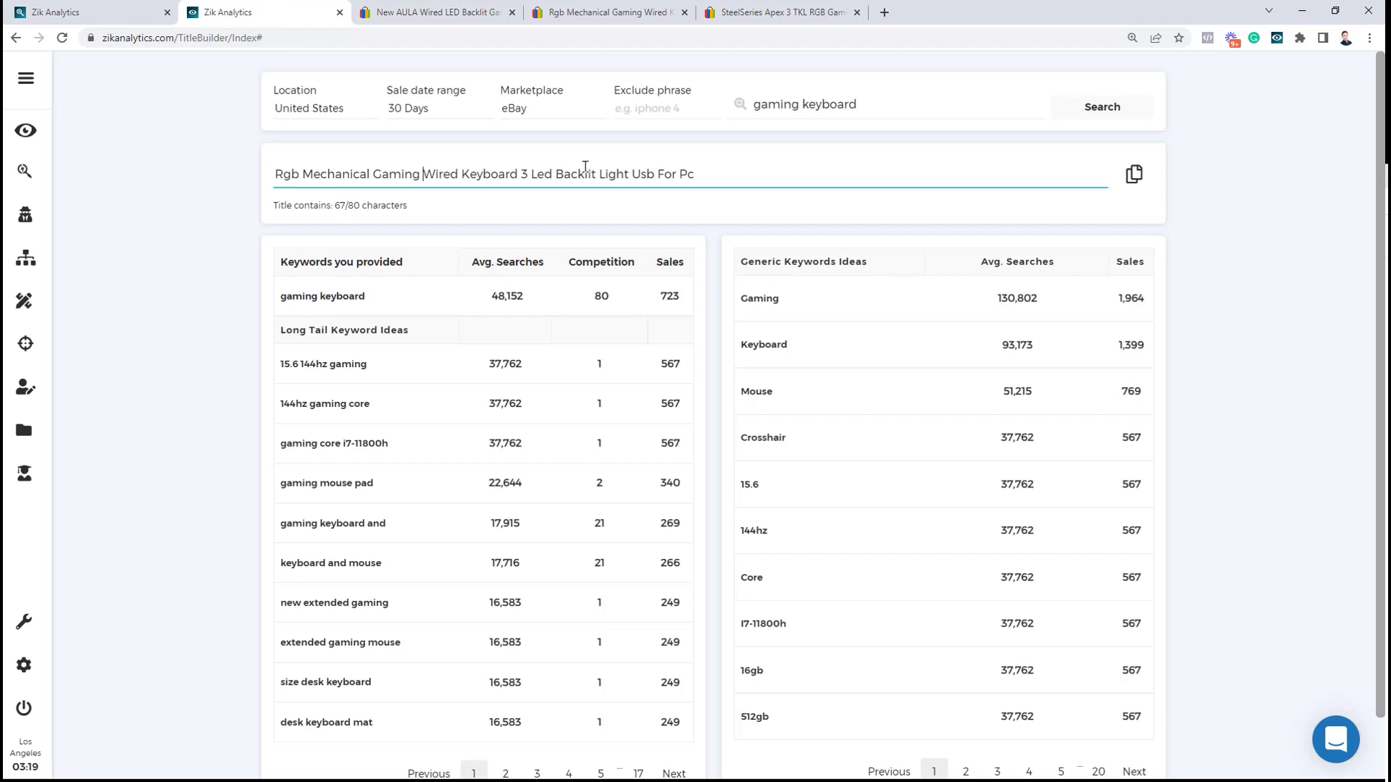
pyautogui.write('6ft')
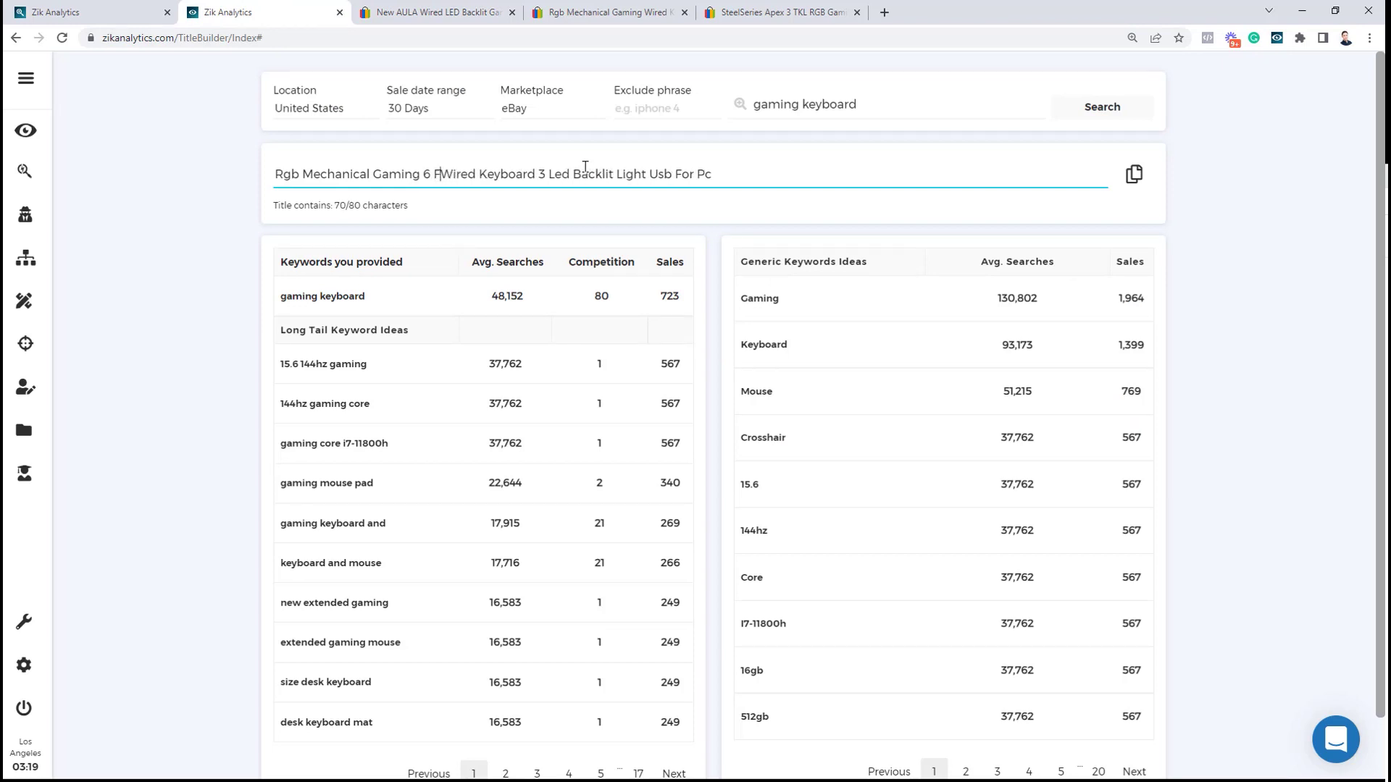
pyautogui.press('Left')
pyautogui.press('Left')
pyautogui.press('BackSpace')
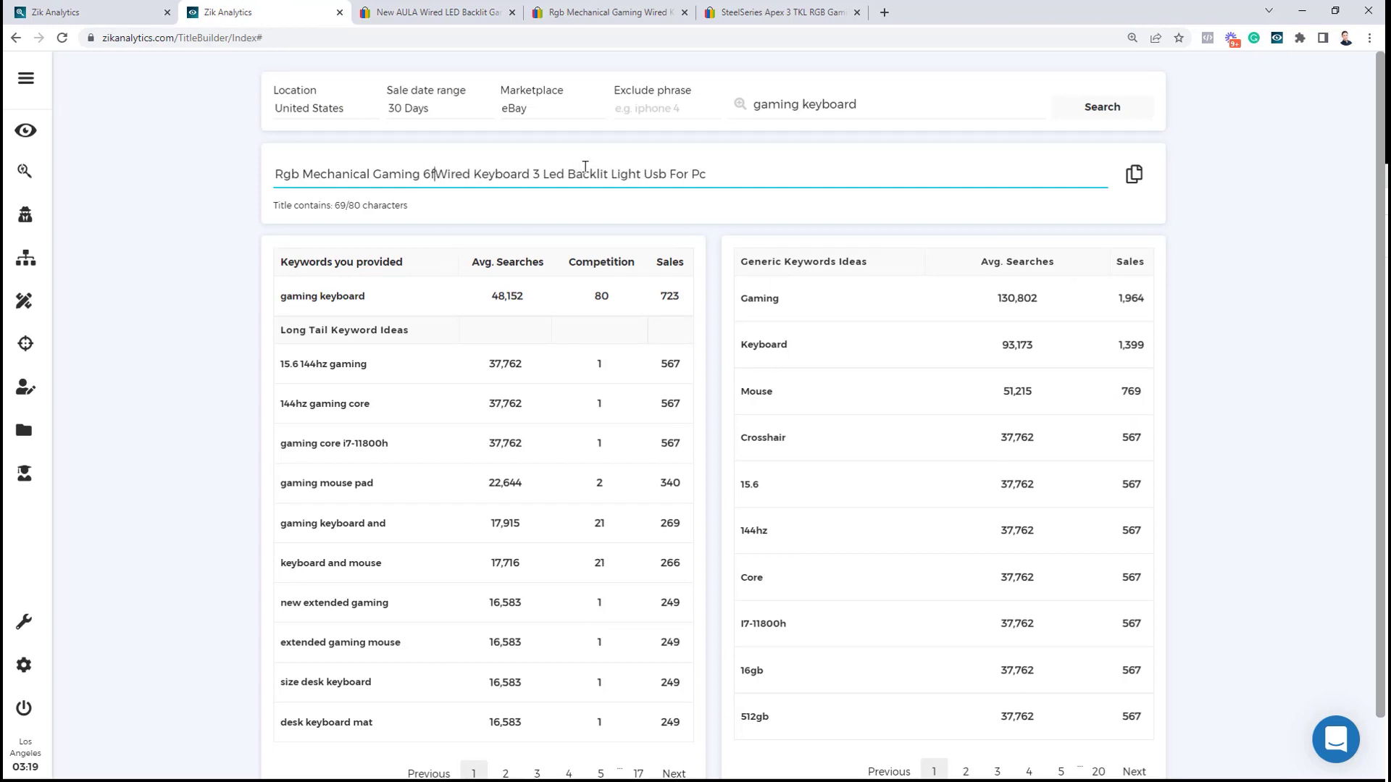
pyautogui.press('capslock')
pyautogui.write('F')
pyautogui.press('capslock')
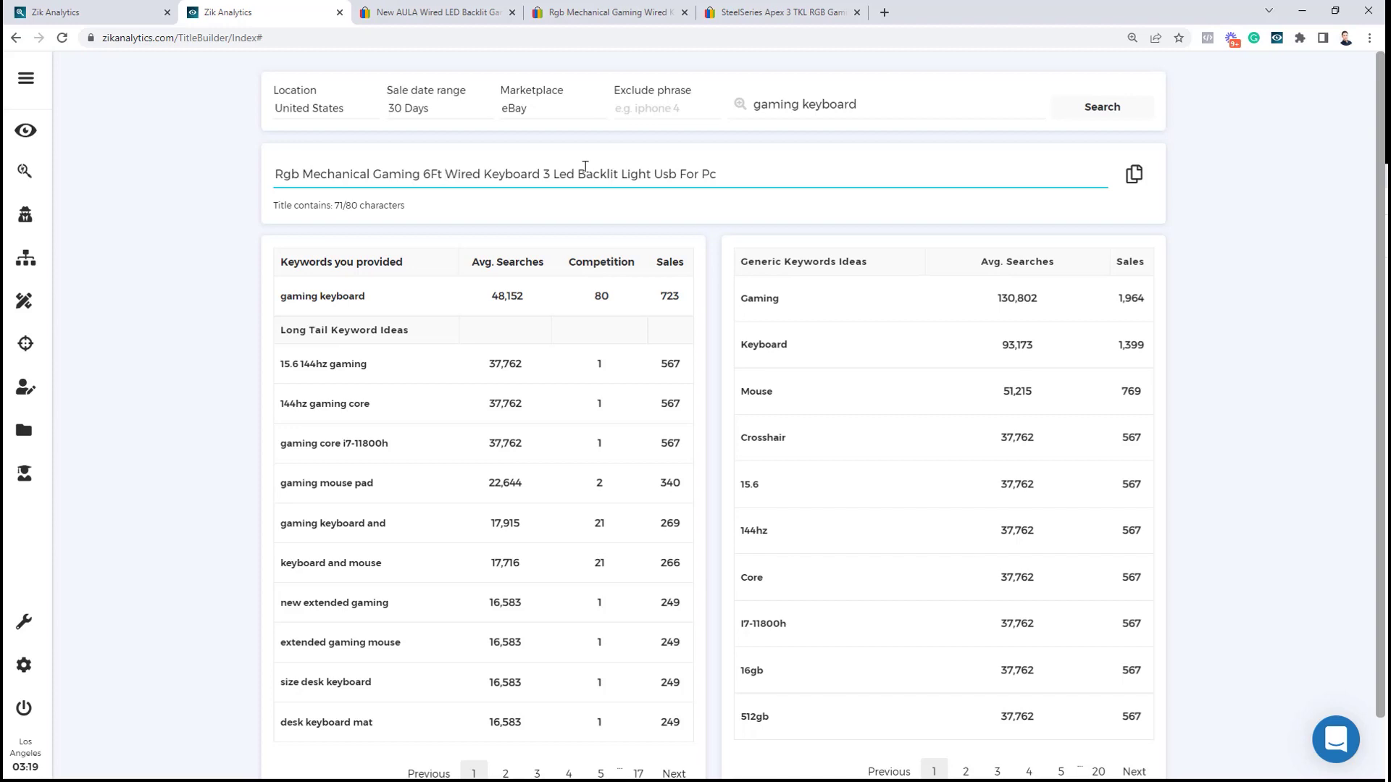
# Copy "Gamers" from the AULA listing's title and append it to the end of the composed title
pyautogui.moveTo(765, 174); pyautogui.dragTo(121, 221)
pyautogui.click(244, 202)
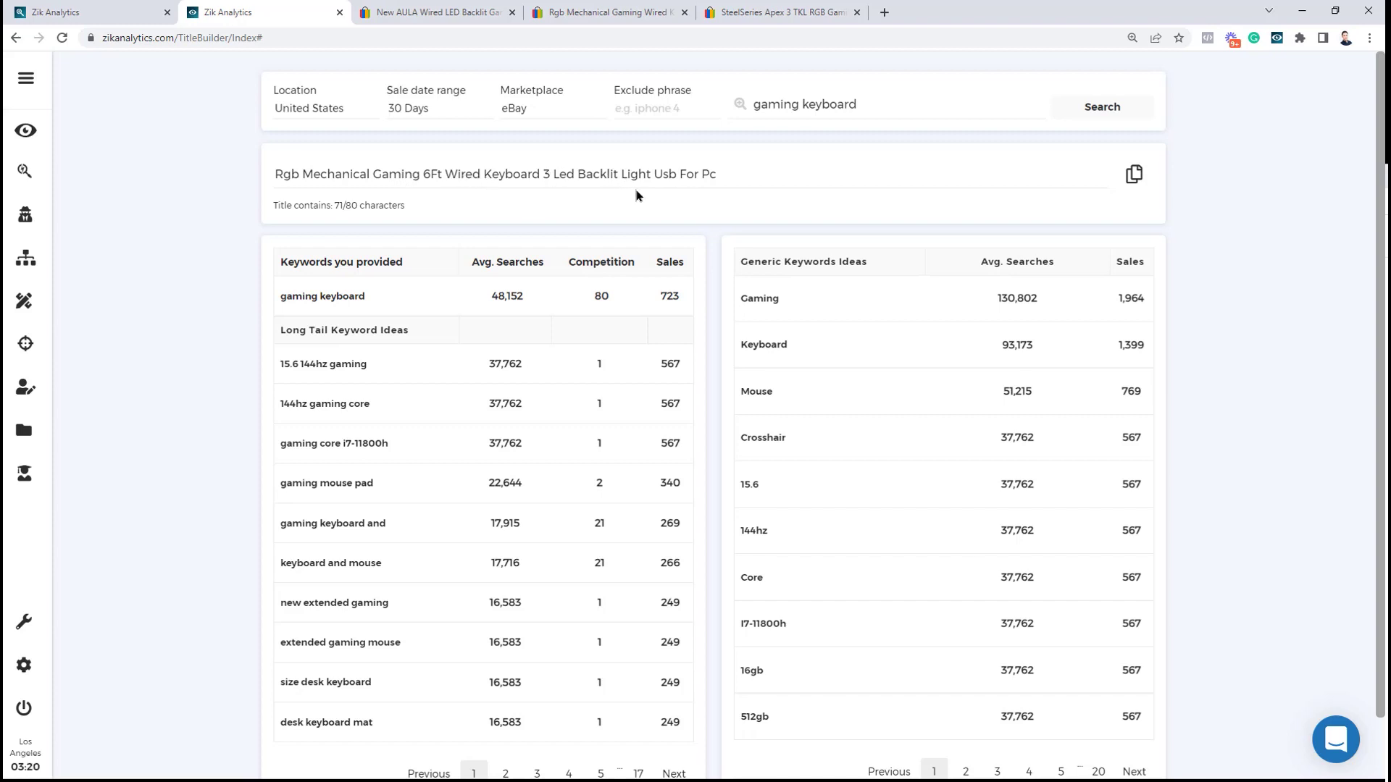
pyautogui.click(721, 176)
pyautogui.click(439, 12)
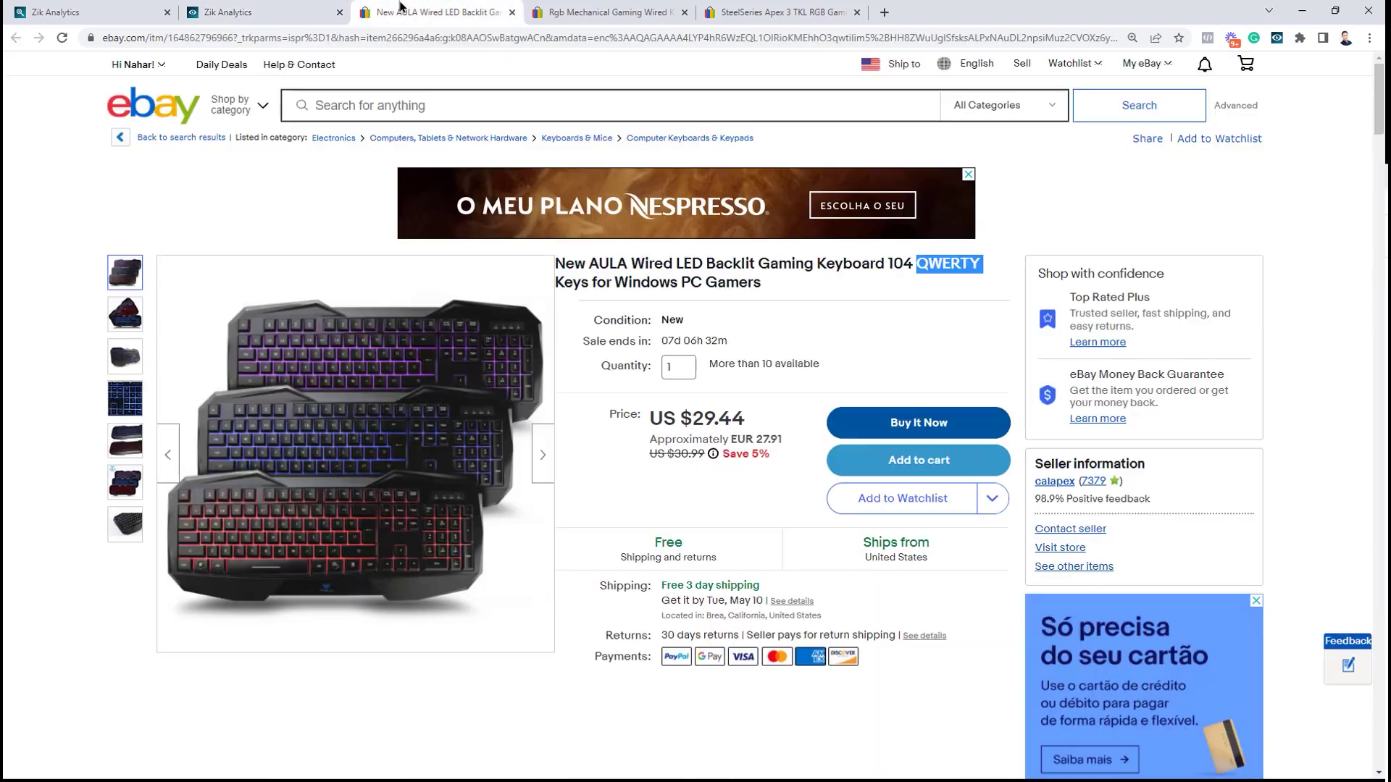
pyautogui.doubleClick(731, 284)
pyautogui.doubleClick(637, 284)
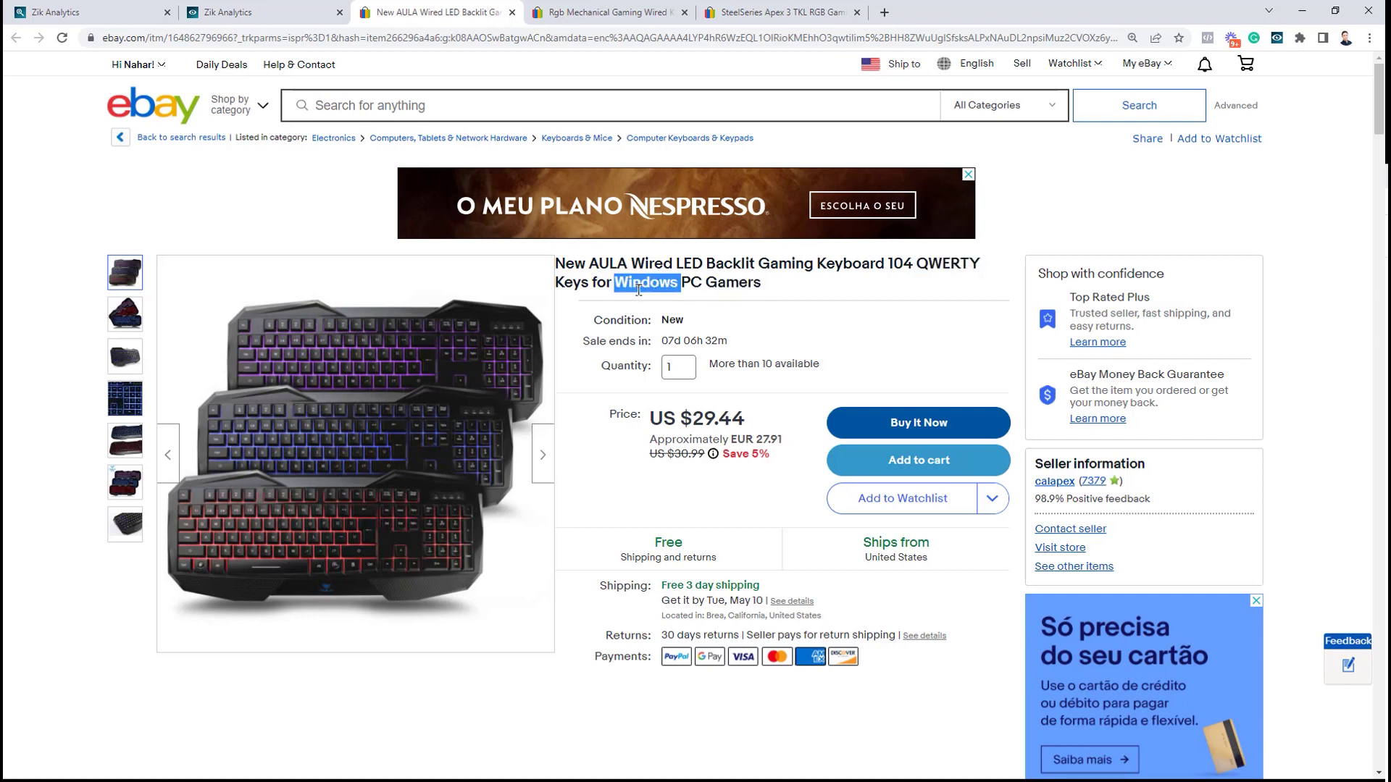
pyautogui.doubleClick(745, 286)
pyautogui.hotkey('ctrl', 'c')
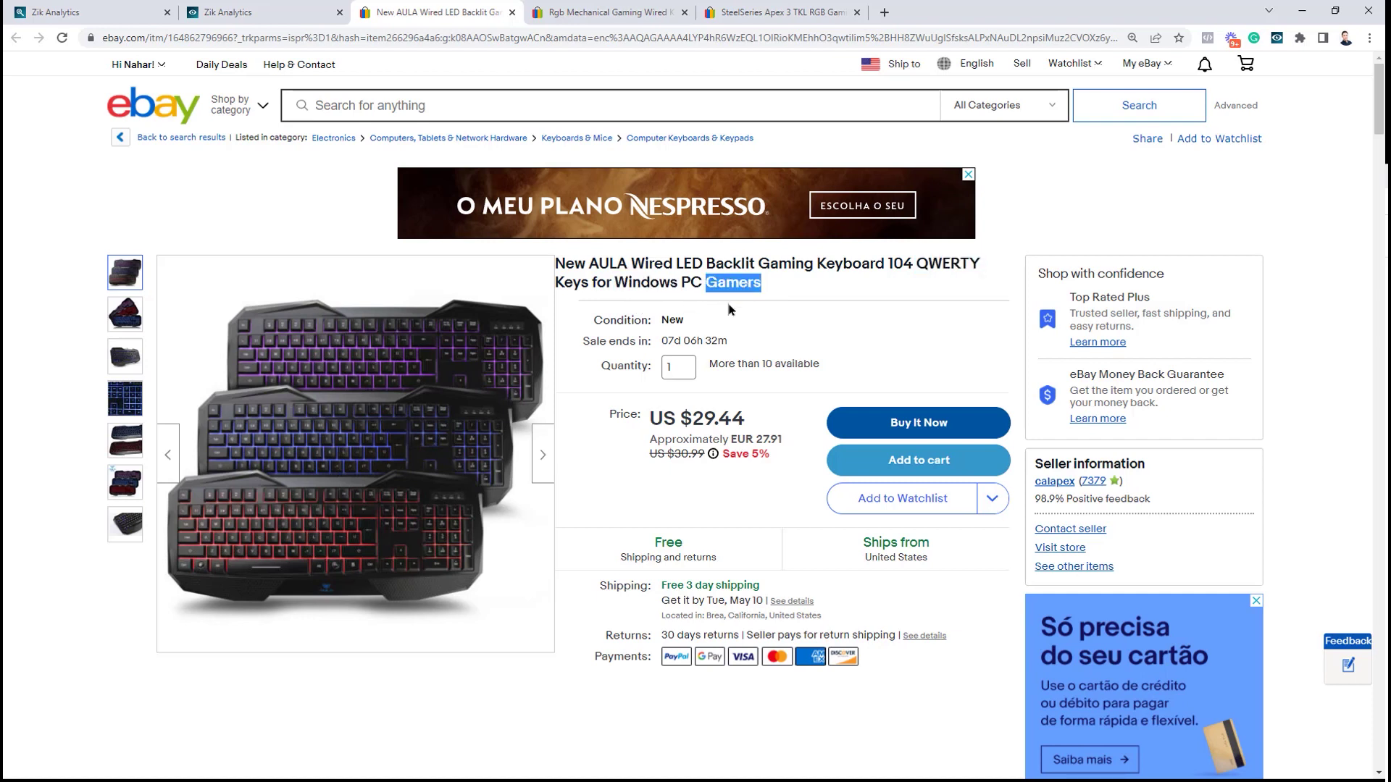
pyautogui.click(257, 9)
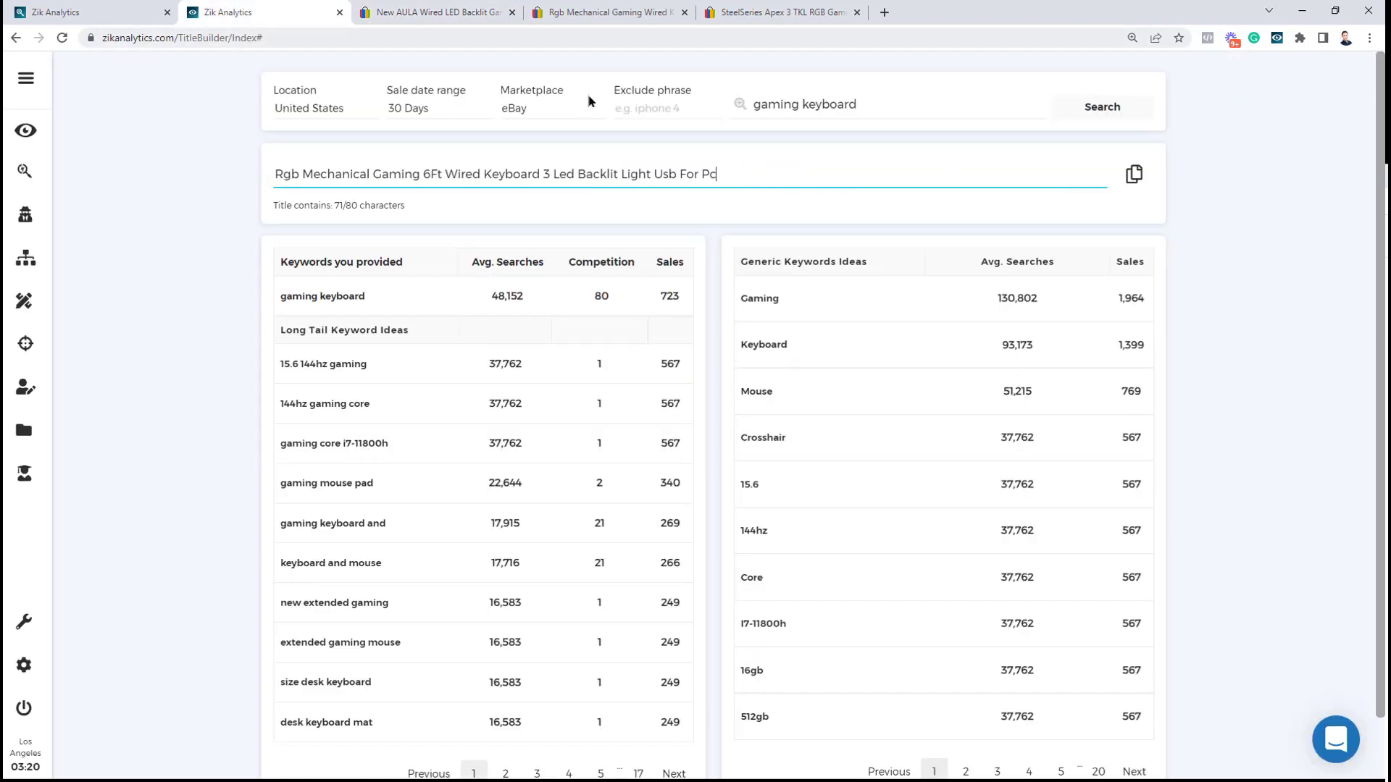
pyautogui.hotkey('ctrl', 'v')
# Browse further pages of generic keyword ideas and replace "Gamers" at the end of the composed title with "Desktop"
pyautogui.scroll(-1, 785, 340)
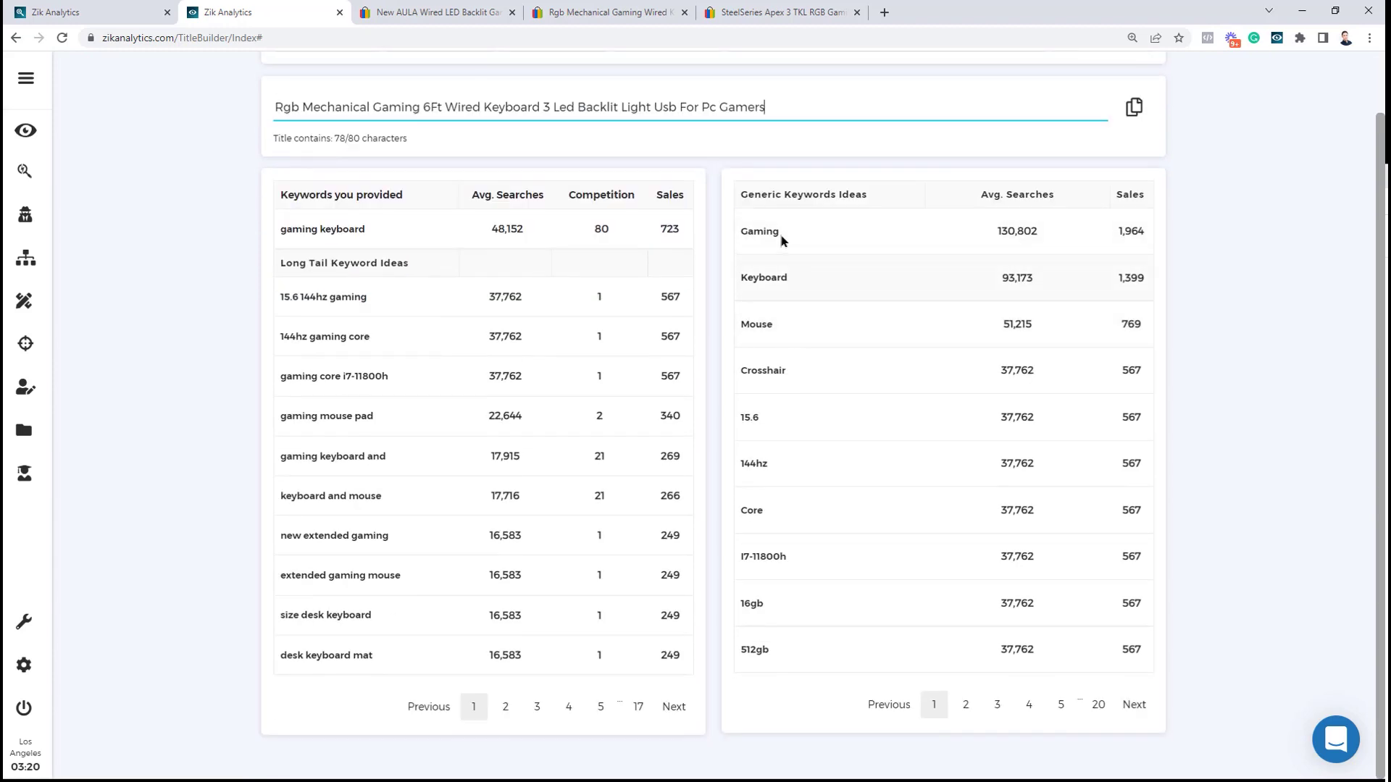
pyautogui.click(966, 705)
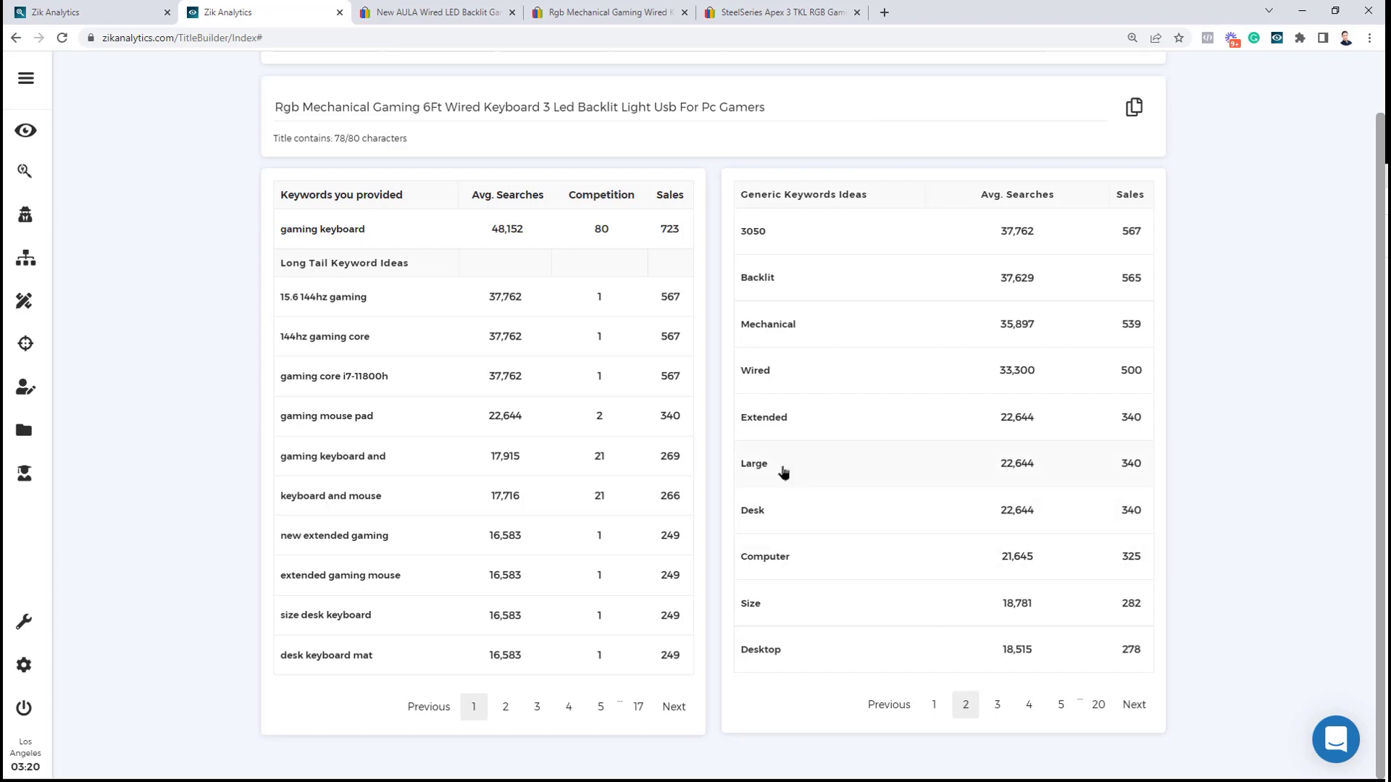
pyautogui.click(989, 706)
pyautogui.click(967, 706)
pyautogui.scroll(1, 768, 99)
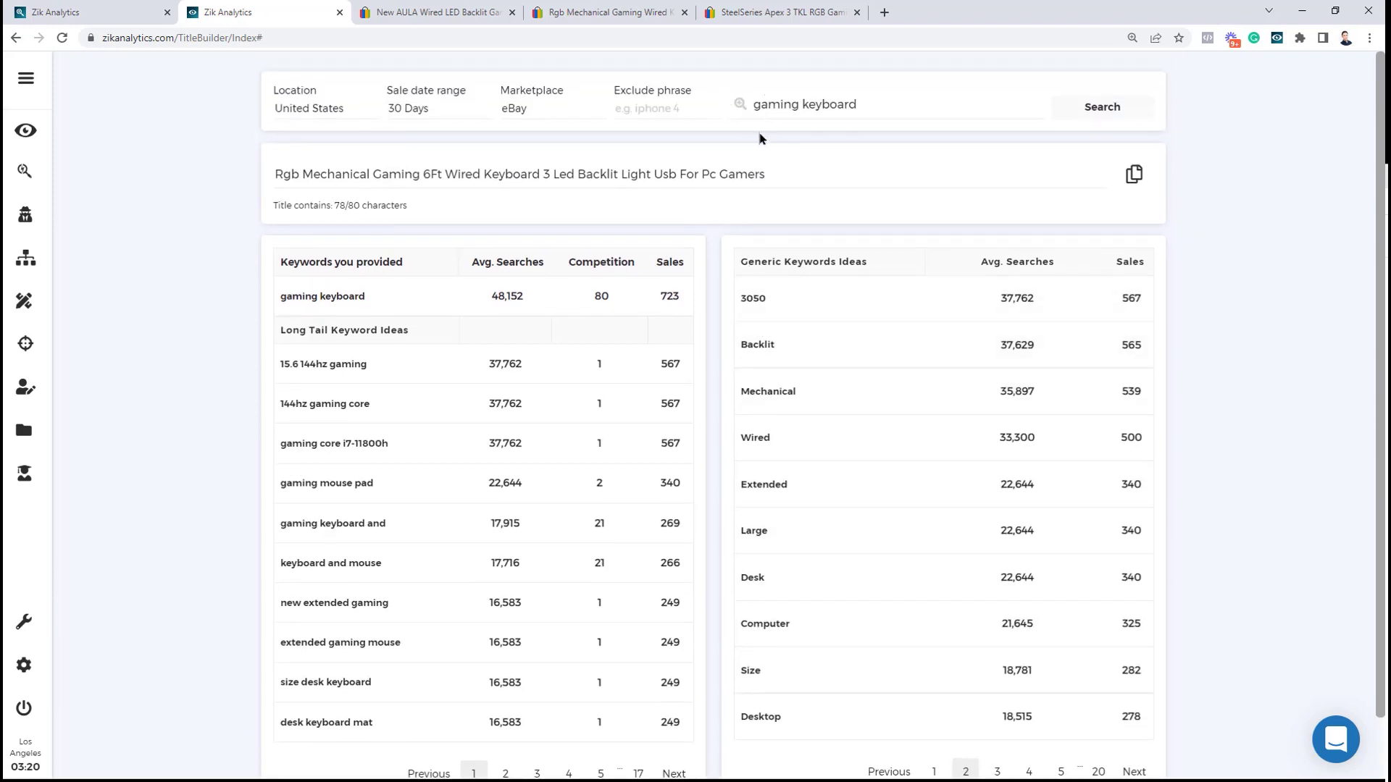
pyautogui.doubleClick(757, 169)
pyautogui.press('capslock')
pyautogui.write('Desktop')
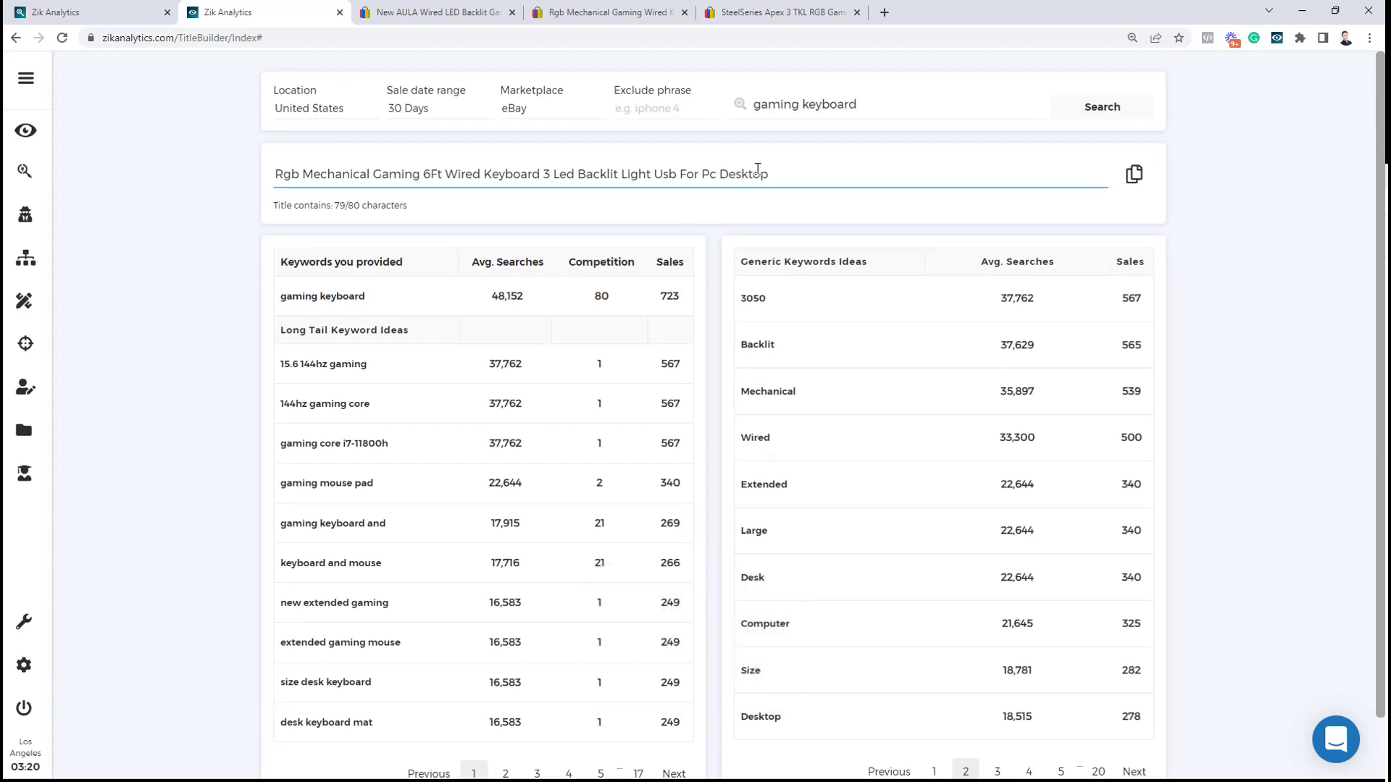
# Copy the finished title "Rgb Mechanical Gaming 6Ft Wired Keyboard 3 Led Backlit Light Usb For Pc Desktop"
pyautogui.moveTo(799, 181); pyautogui.dragTo(207, 163)
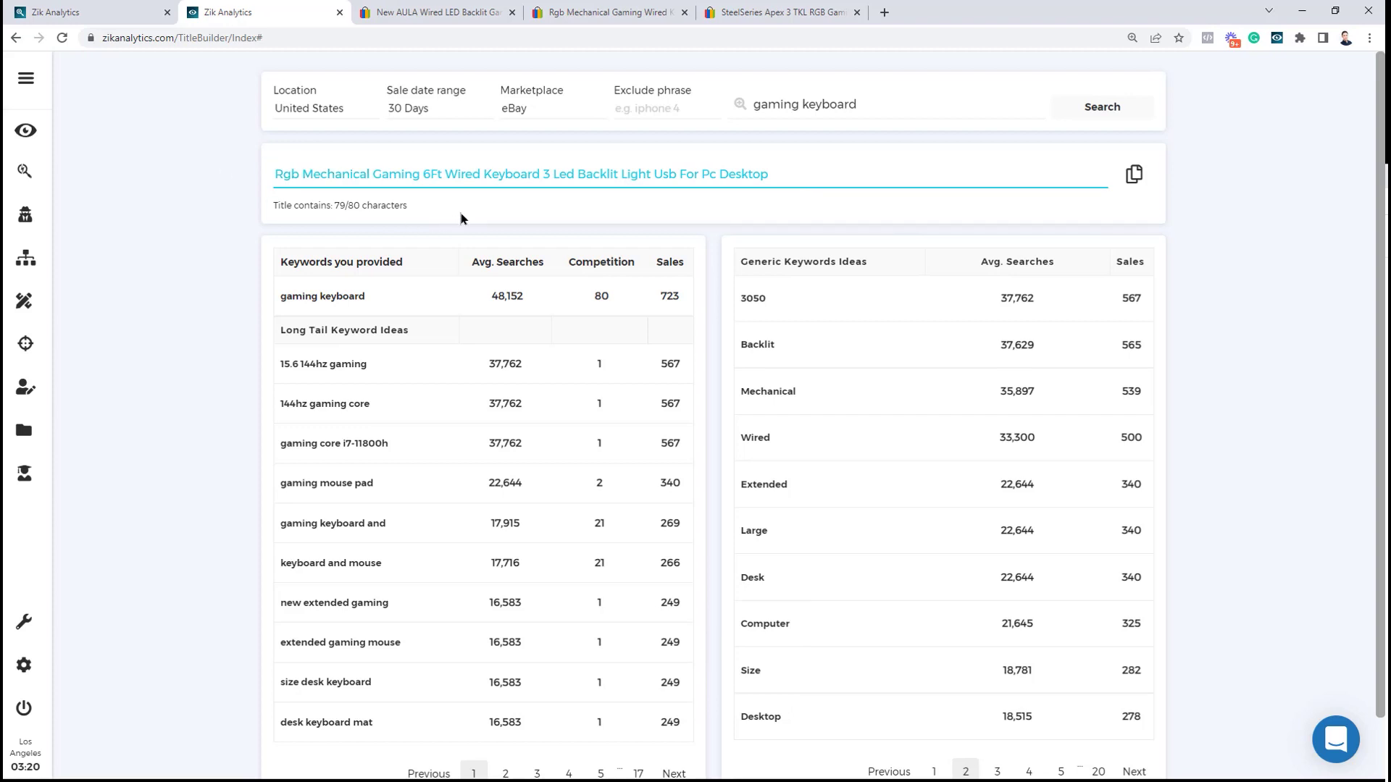
pyautogui.click(299, 200)
pyautogui.doubleClick(289, 179)
pyautogui.tripleClick(290, 181)
pyautogui.rightClick(292, 183)
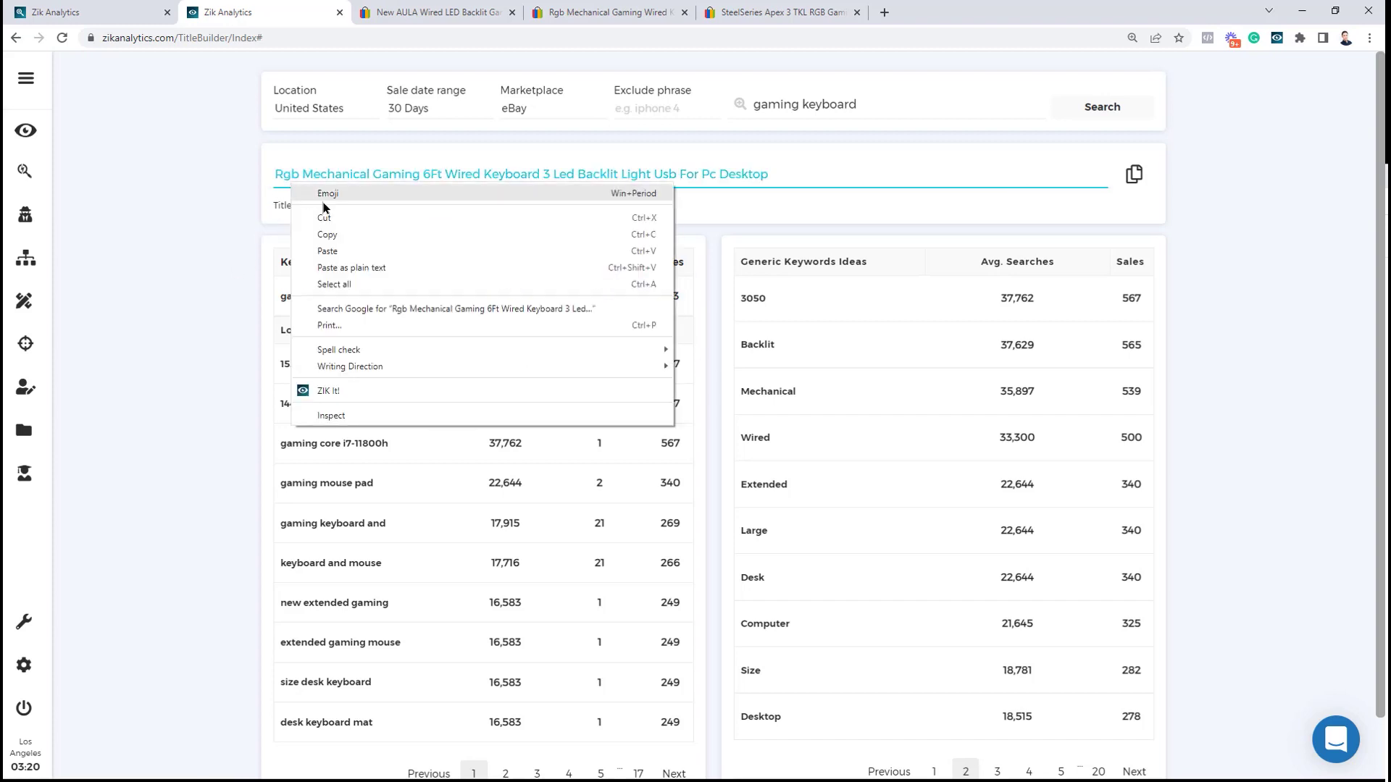
pyautogui.click(349, 236)
# Highlight the AULA listing's title on eBay and review the competitor results in the product research table
pyautogui.click(435, 16)
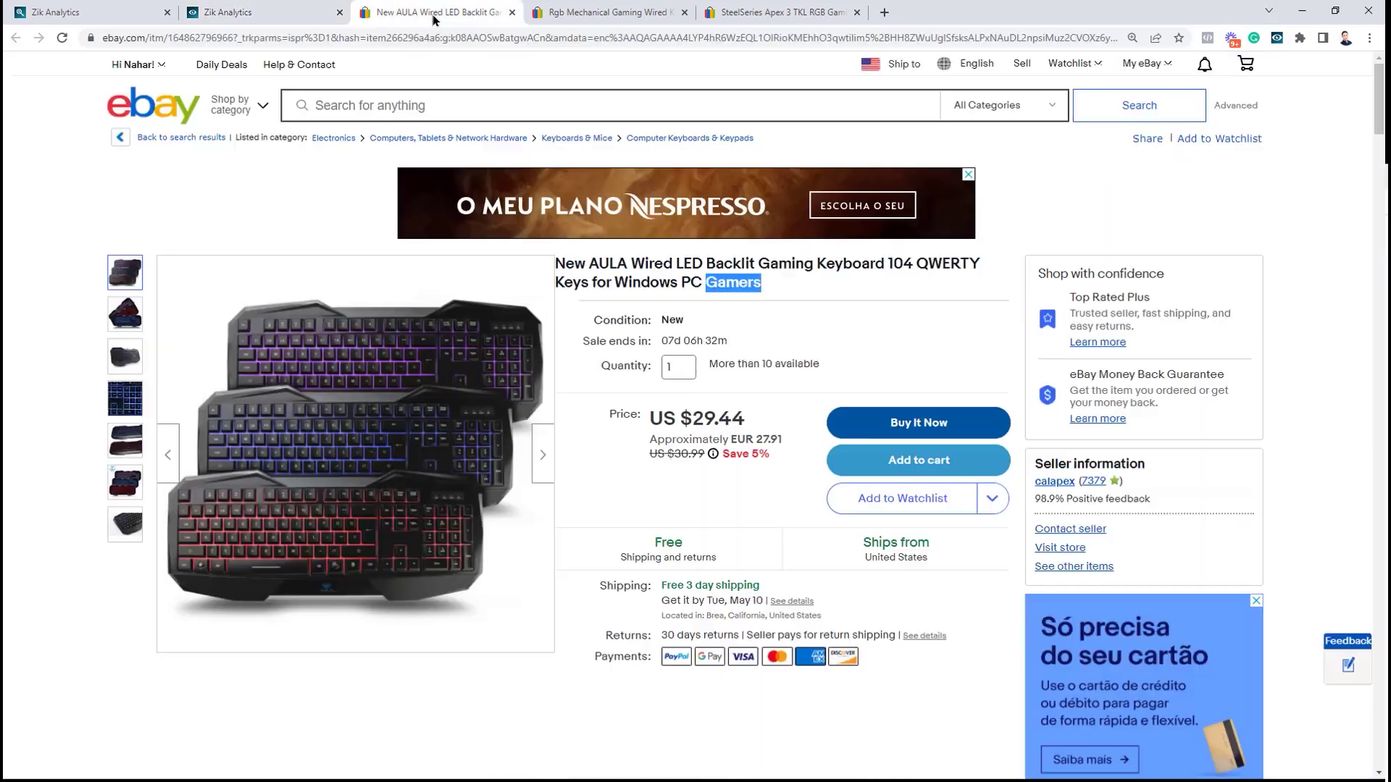
pyautogui.tripleClick(601, 261)
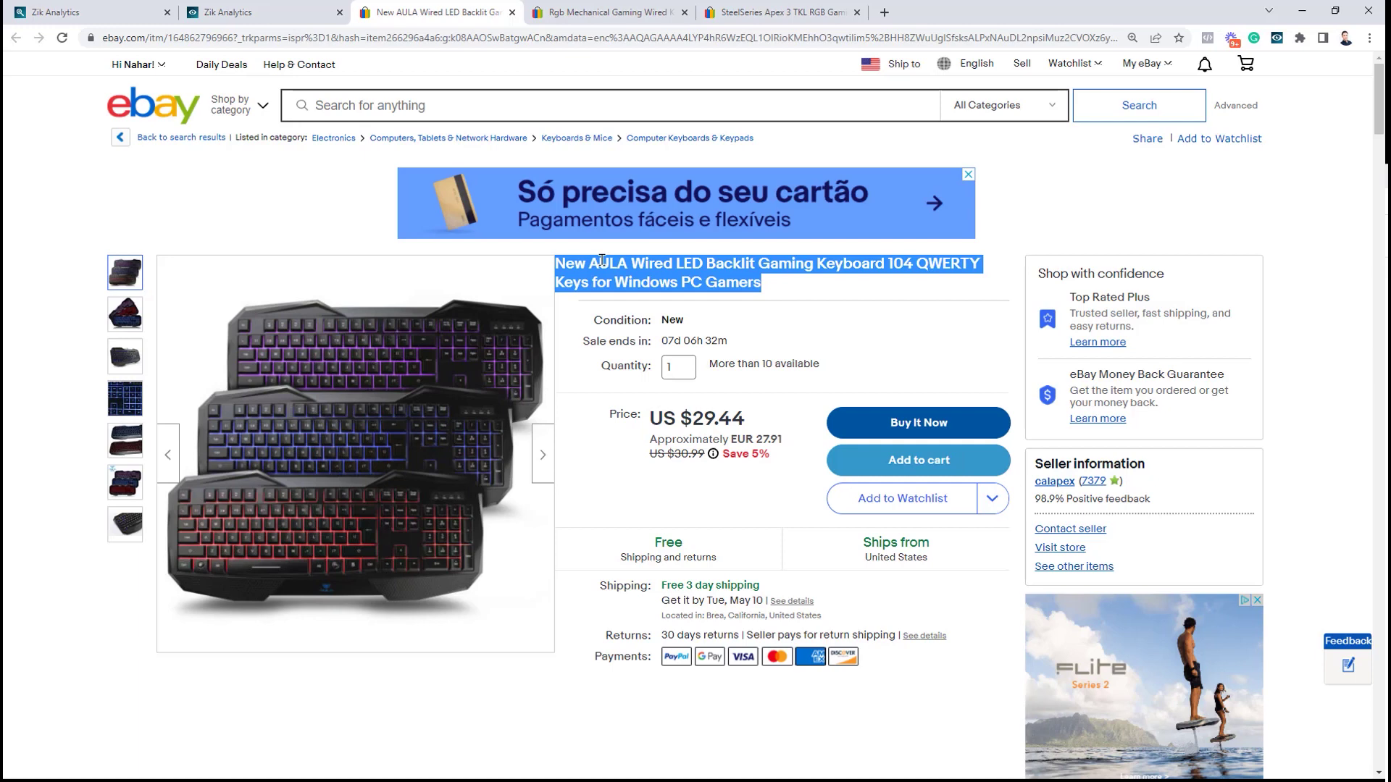
pyautogui.click(239, 12)
pyautogui.click(80, 12)
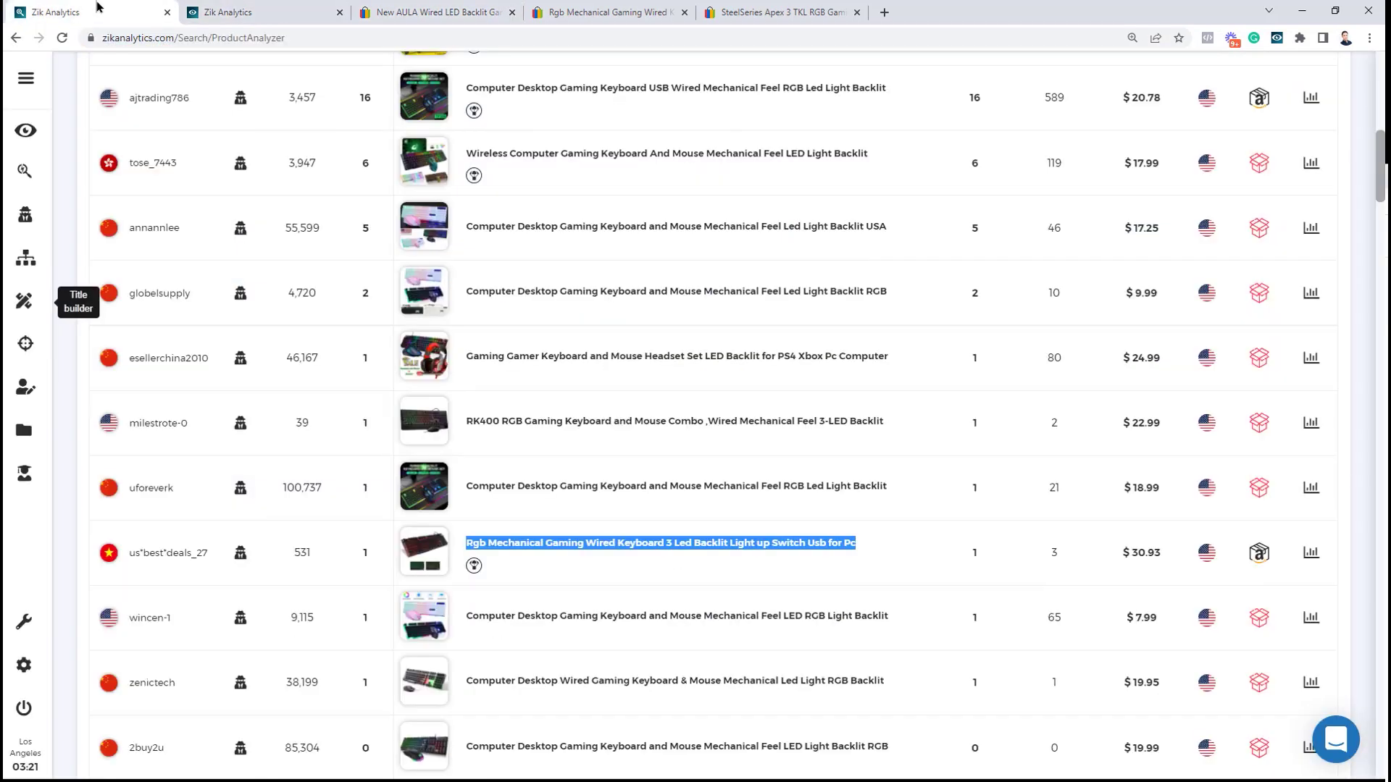
pyautogui.scroll(1, 243, 180)
pyautogui.scroll(3, 241, 180)
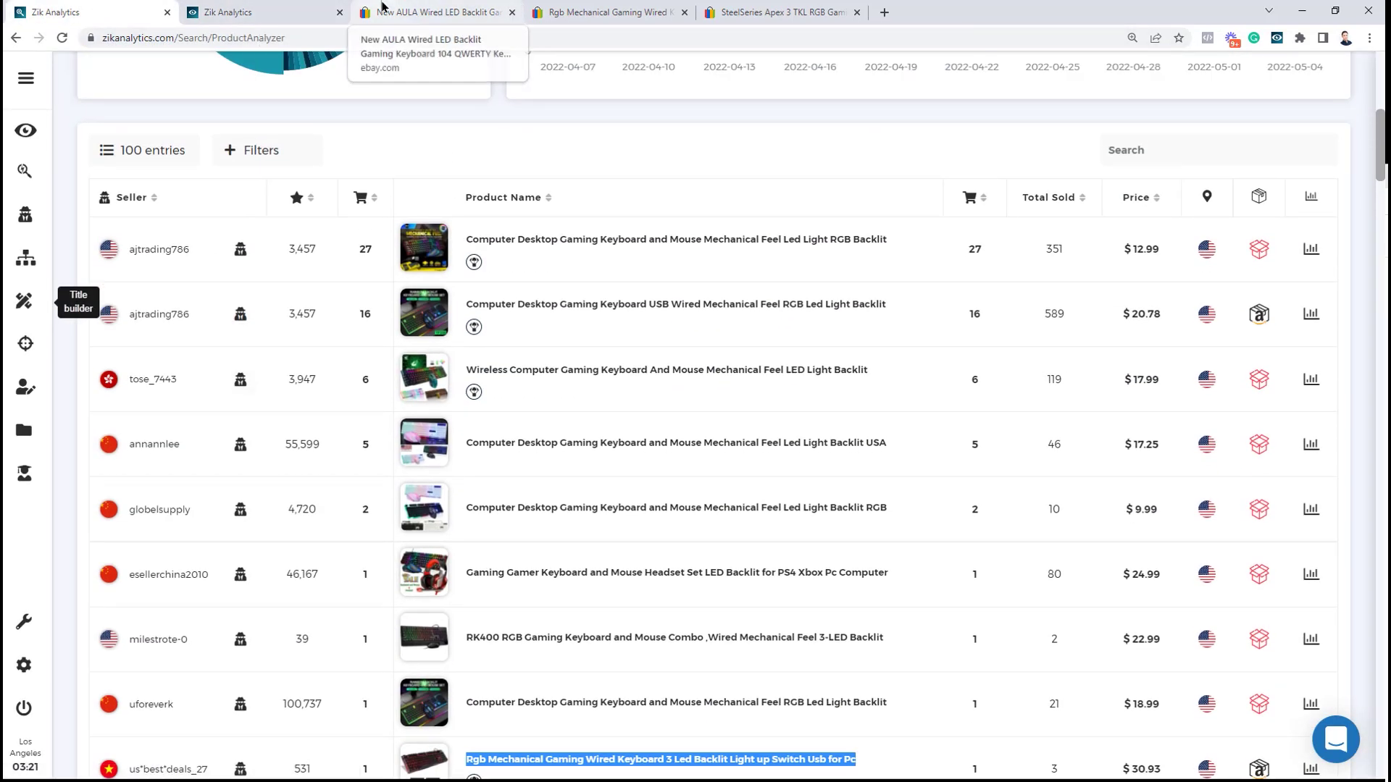
# Place the SteelSeries Apex 3 listing's tab before the other eBay tabs and copy the listing's title
pyautogui.click(779, 12)
pyautogui.moveTo(778, 12); pyautogui.dragTo(431, 12)
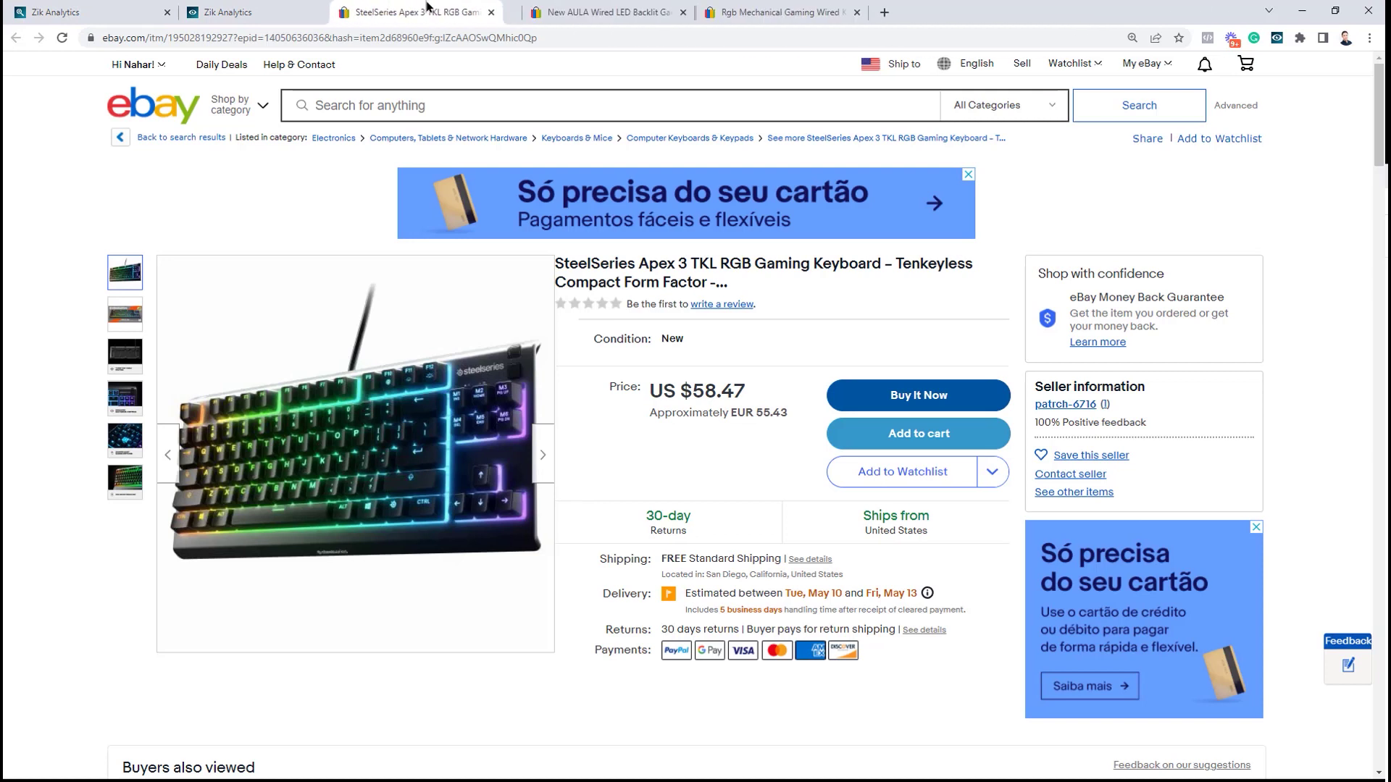
pyautogui.tripleClick(675, 273)
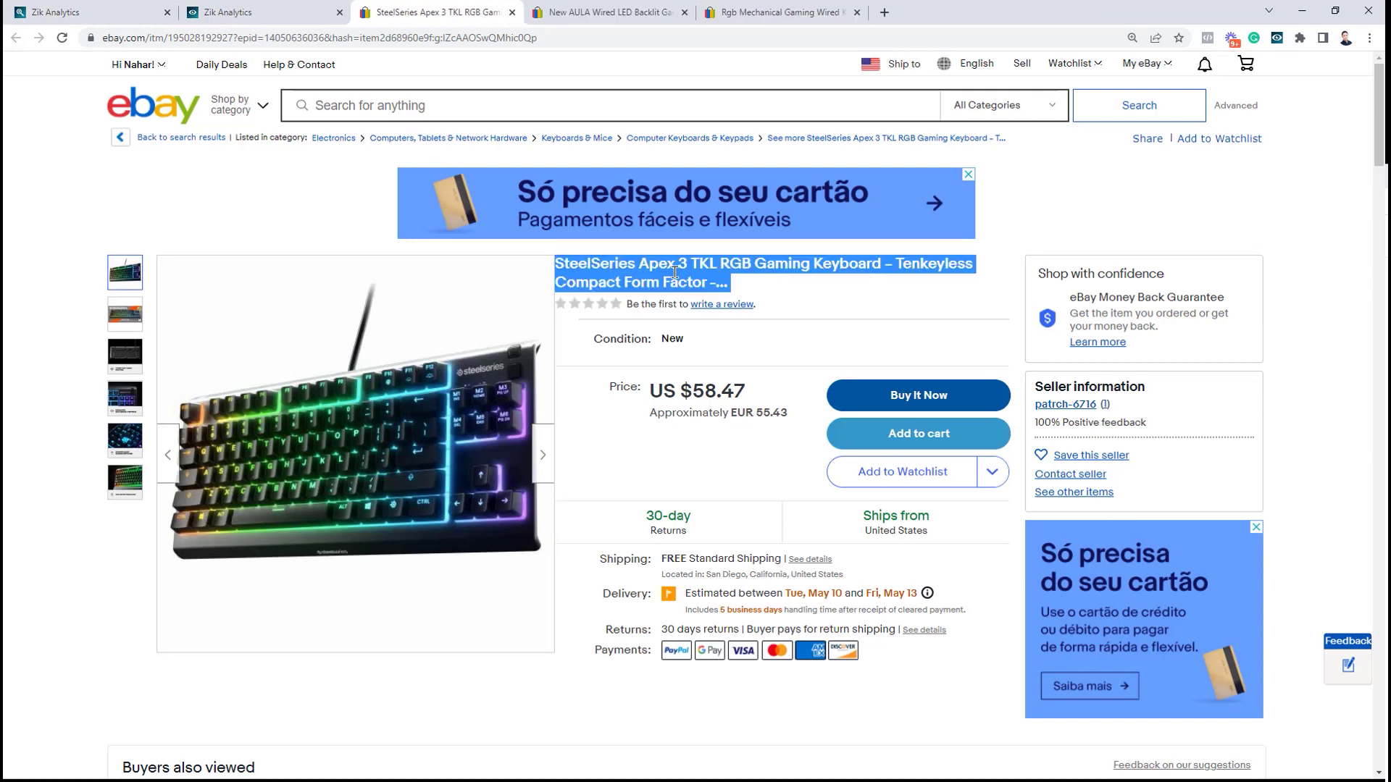
pyautogui.rightClick(674, 273)
pyautogui.click(699, 290)
pyautogui.rightClick(678, 271)
pyautogui.click(682, 277)
pyautogui.rightClick(682, 278)
pyautogui.click(699, 289)
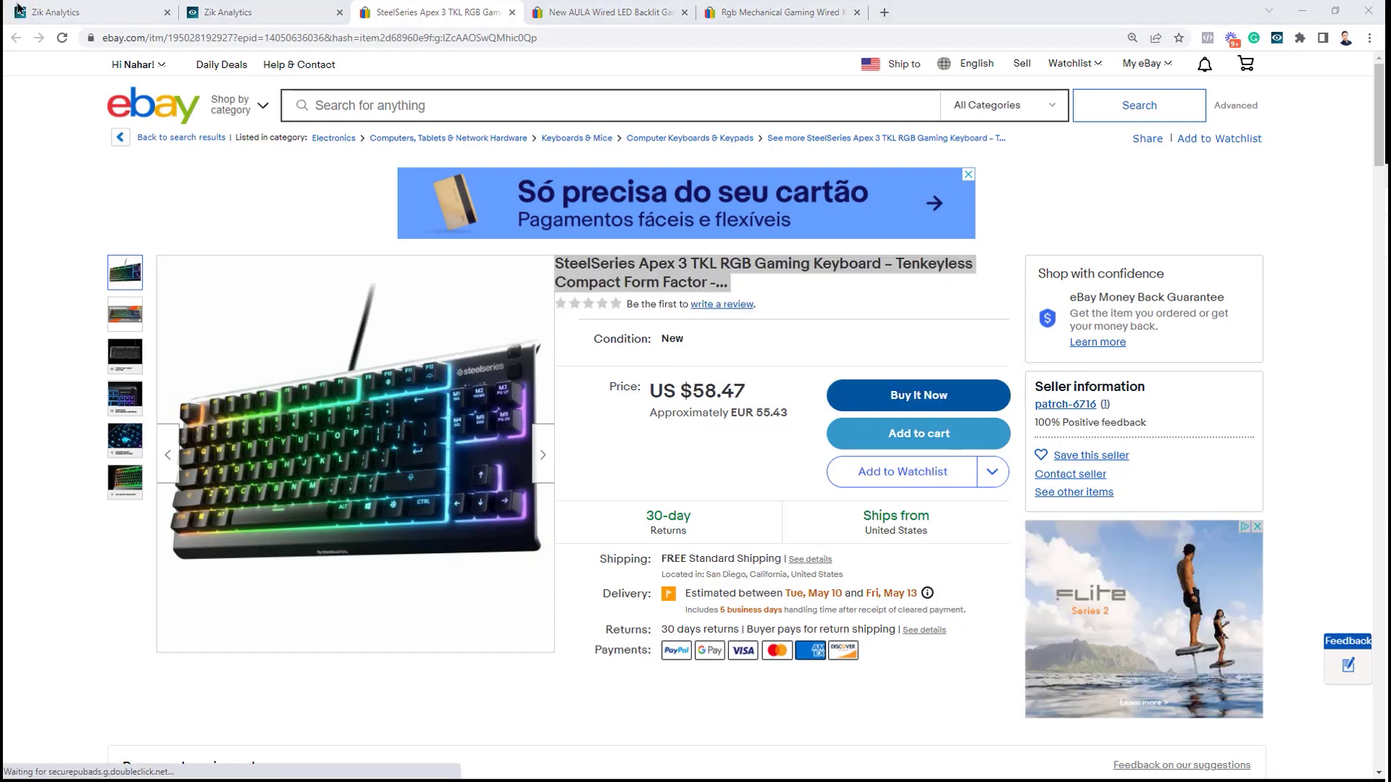
# Start a new Zik Analytics product search for the copied SteelSeries Apex 3 TKL RGB Gaming Keyboard title
pyautogui.hotkey('ctrl', '1')
pyautogui.click(26, 170)
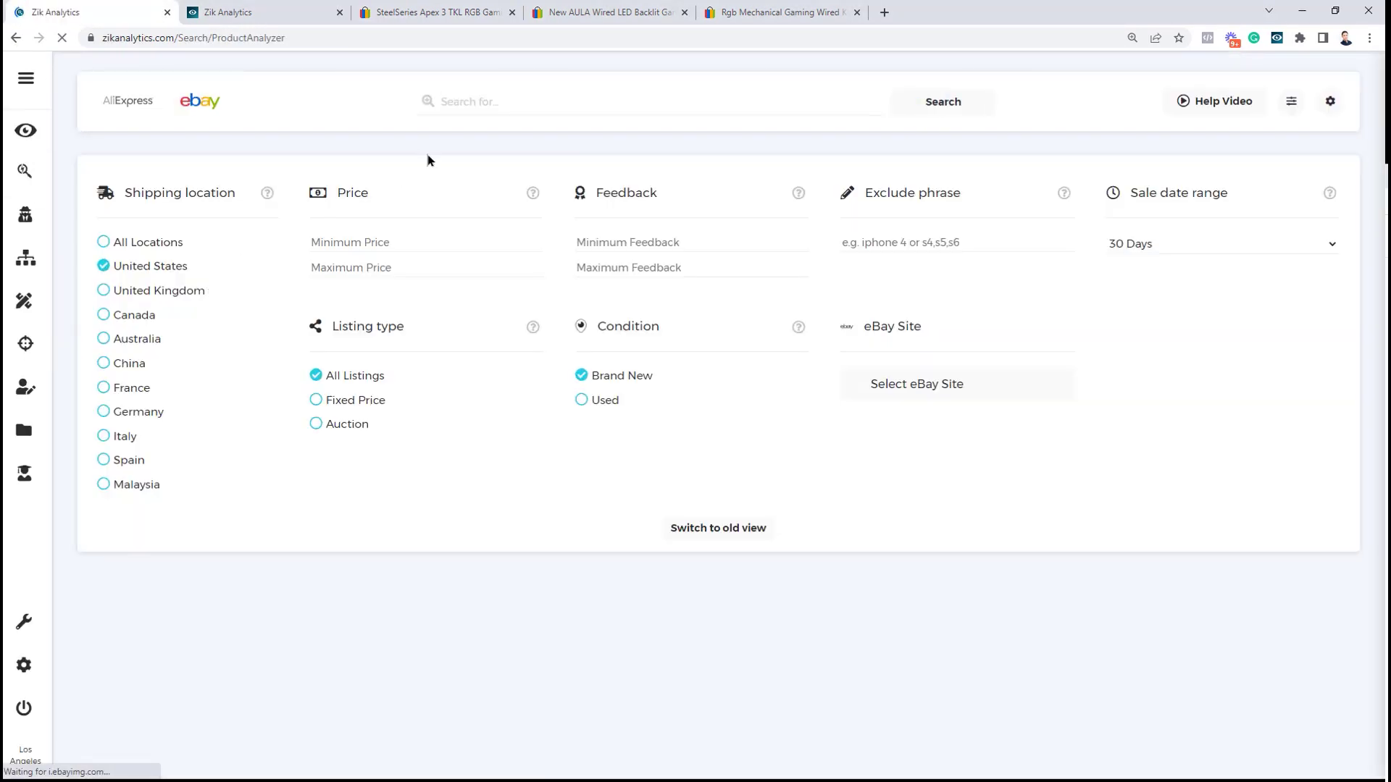
pyautogui.click(516, 111)
pyautogui.rightClick(532, 113)
pyautogui.click(573, 245)
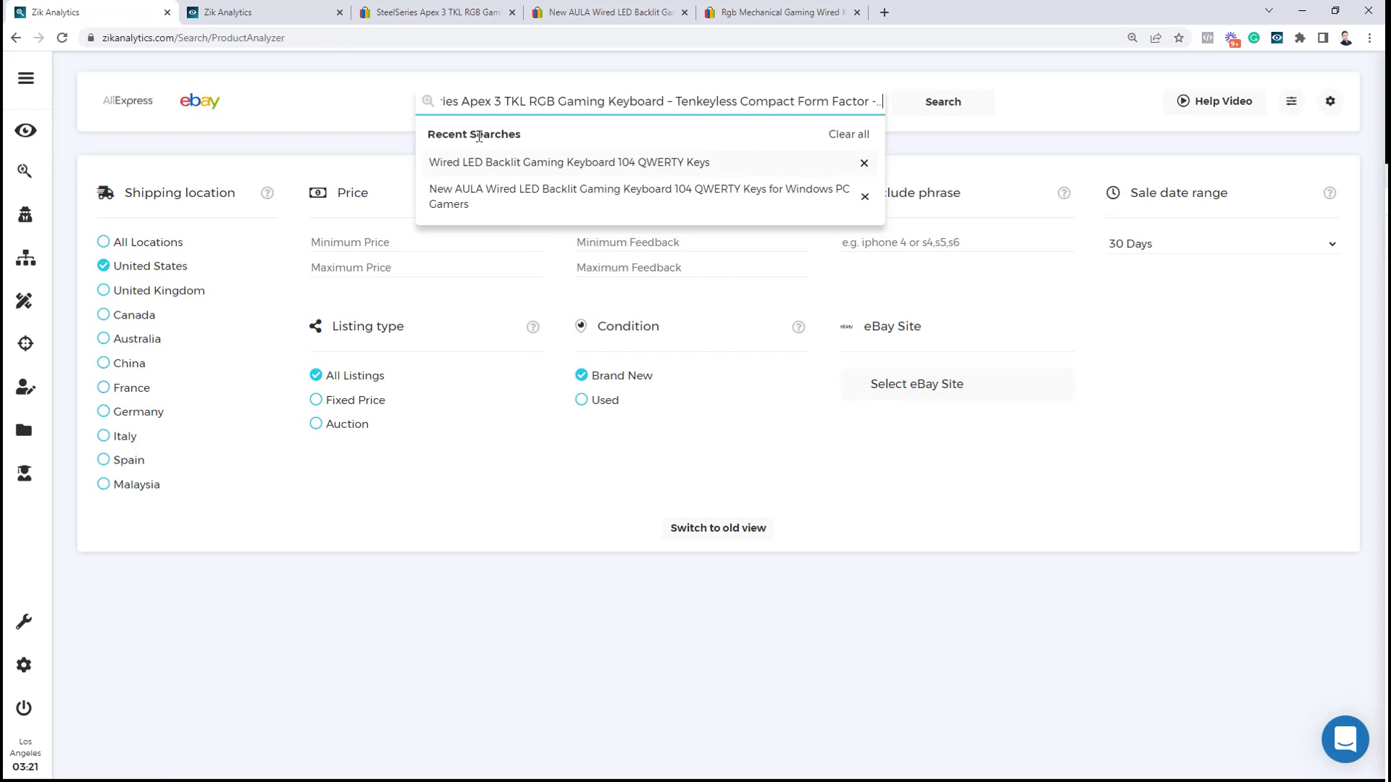
pyautogui.click(950, 108)
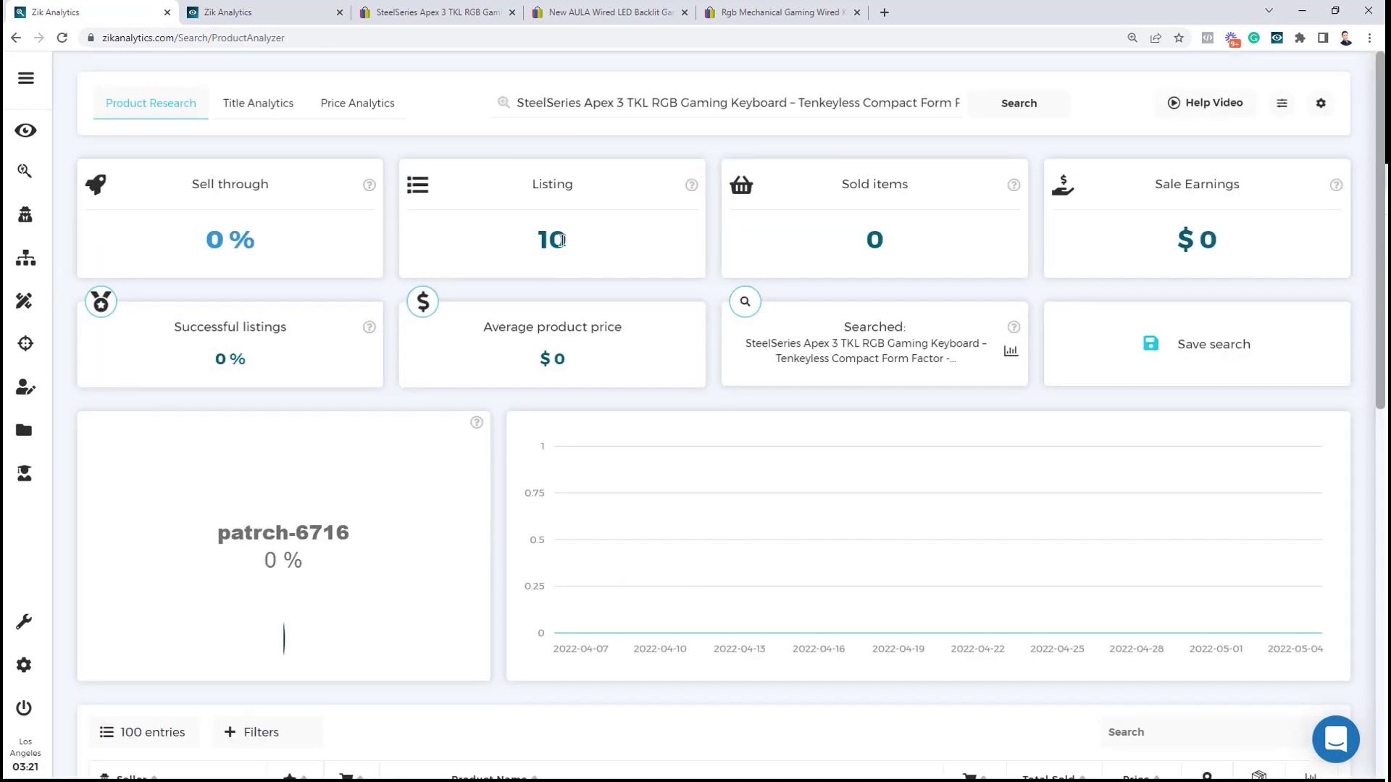
# Examine the listing count, sold items and competing sellers' listings for the SteelSeries keyboard
pyautogui.moveTo(542, 240); pyautogui.dragTo(598, 246)
pyautogui.click(876, 227)
pyautogui.scroll(-9, 666, 248)
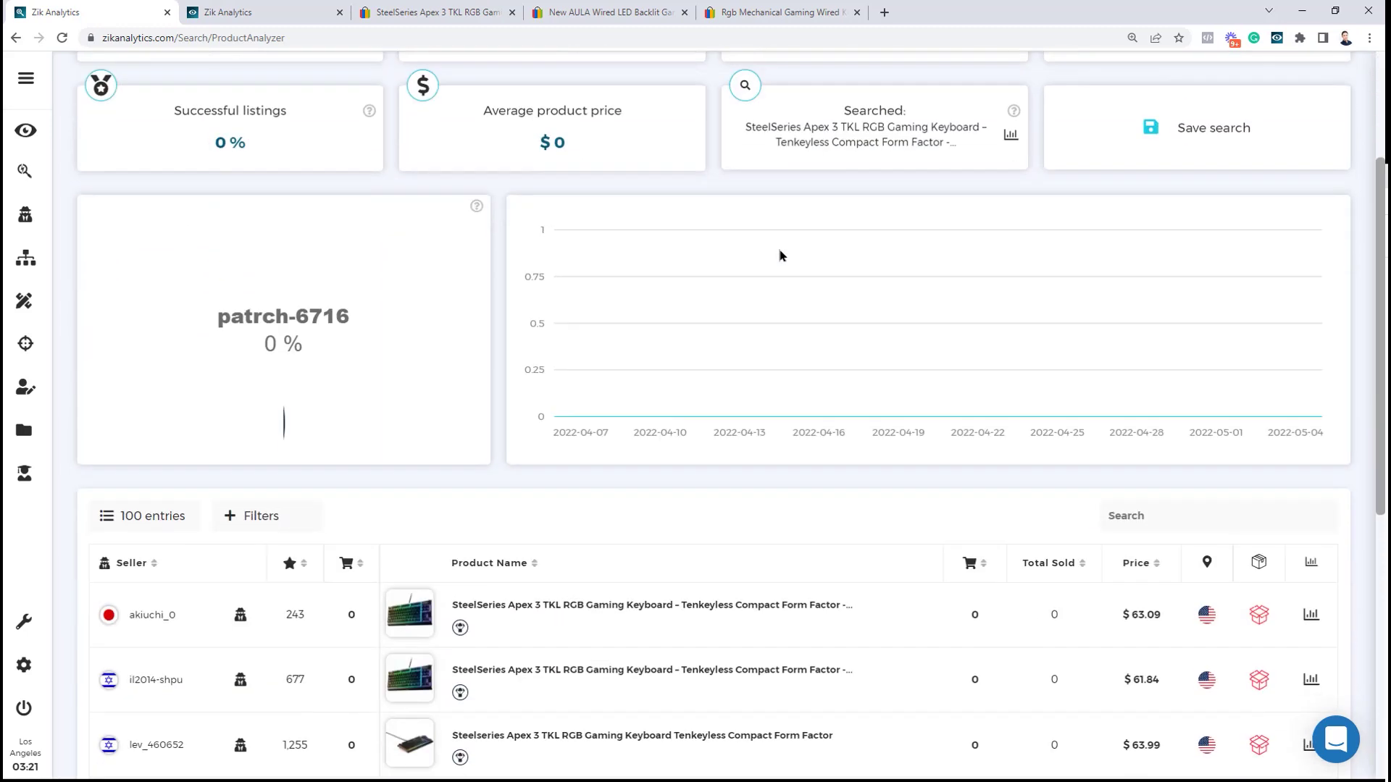
pyautogui.scroll(1, 830, 240)
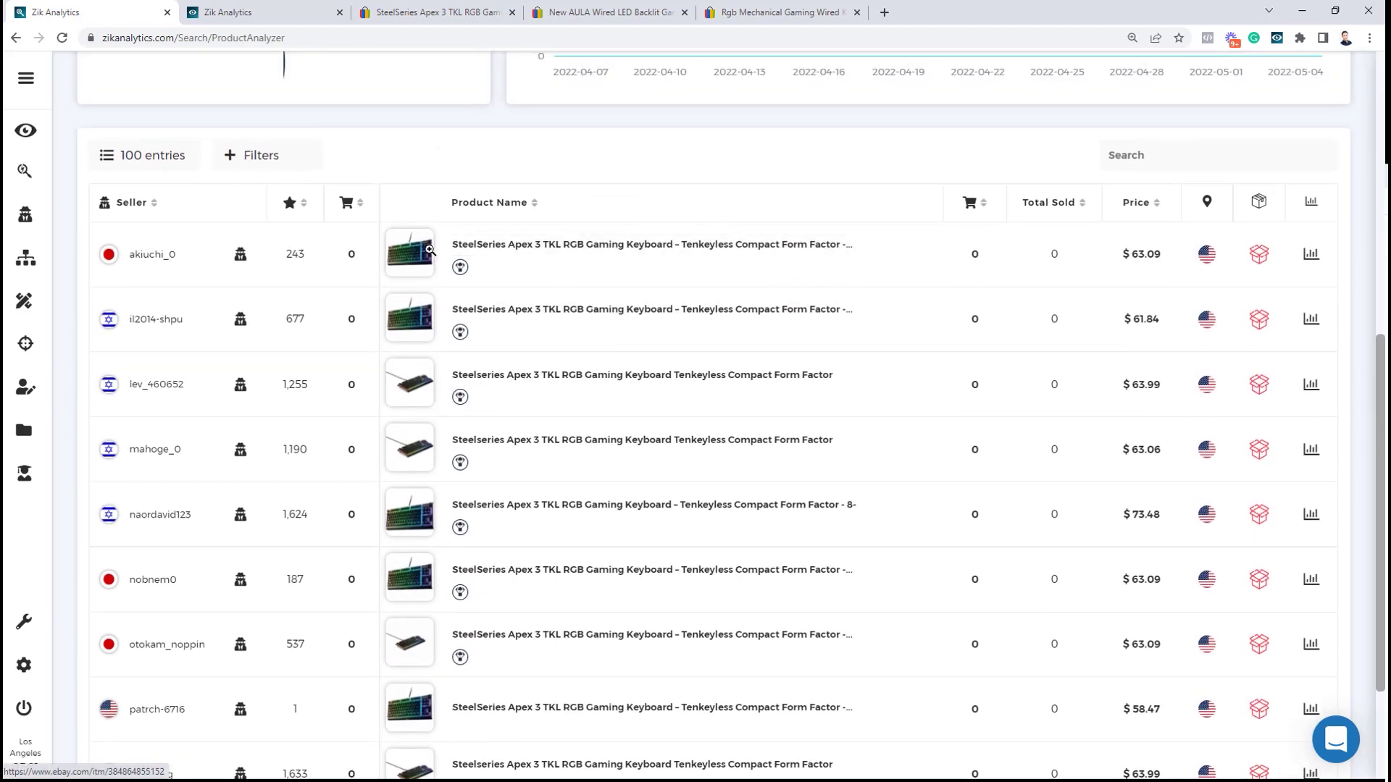
pyautogui.moveTo(422, 481)
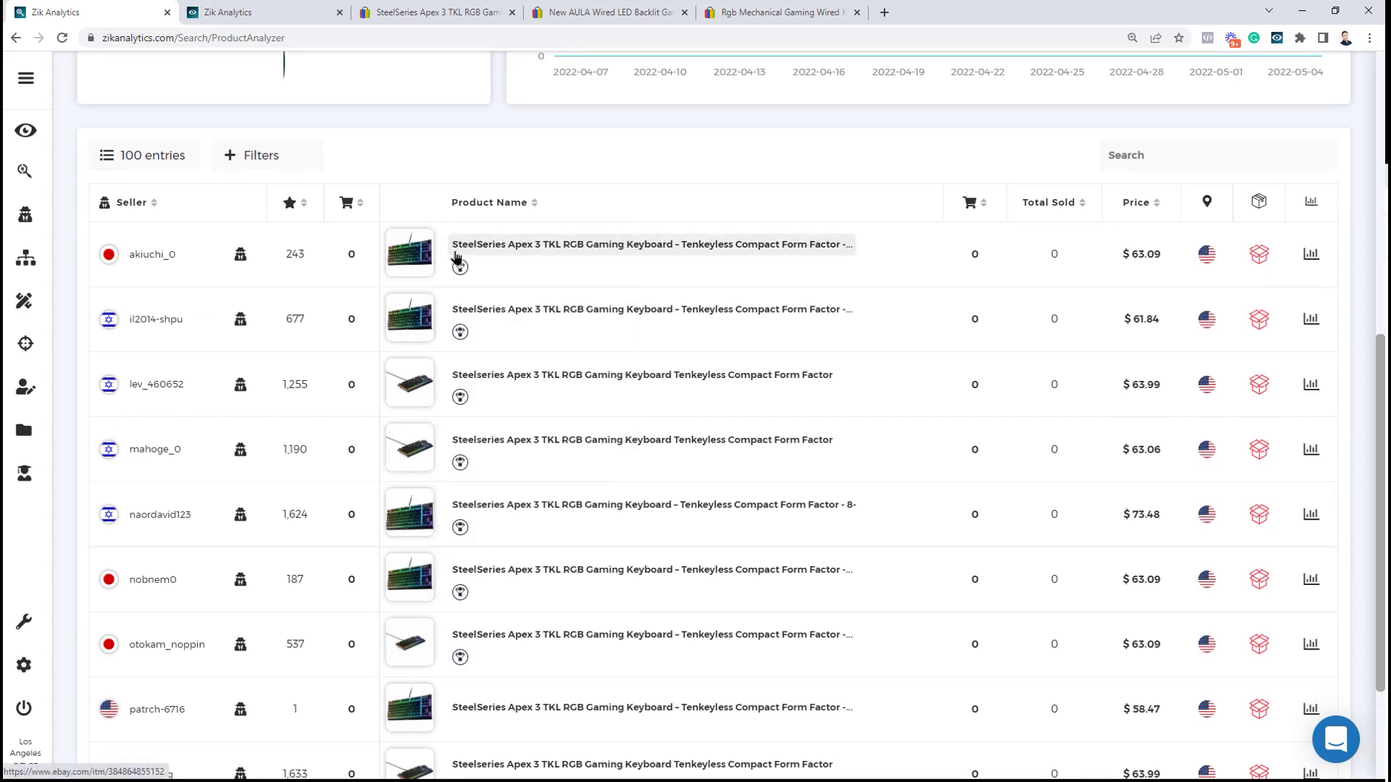
# Copy the phrase "Gaming Keyboard" from the SteelSeries Apex 3 listing's title on eBay
pyautogui.click(326, 12)
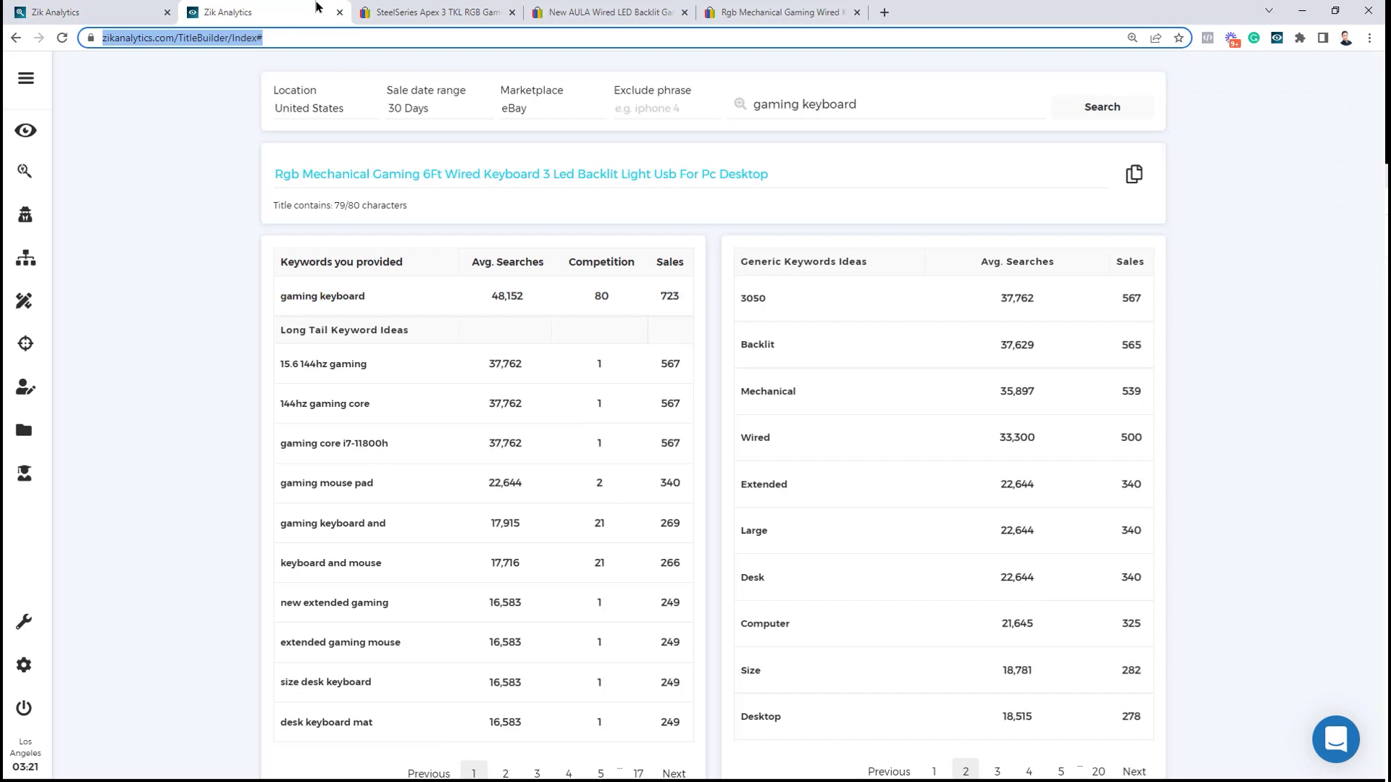
pyautogui.click(406, 12)
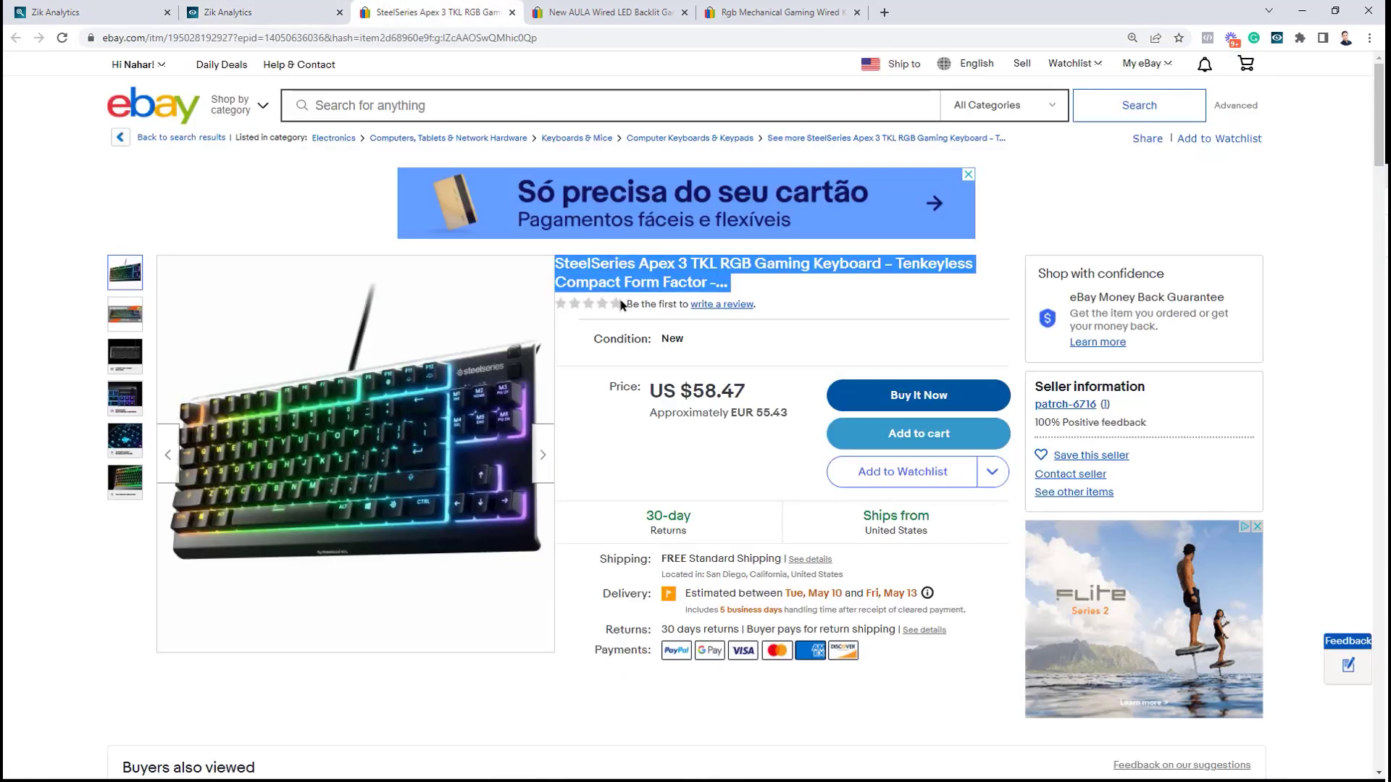
pyautogui.click(581, 262)
pyautogui.moveTo(755, 263); pyautogui.dragTo(881, 263)
pyautogui.rightClick(846, 265)
pyautogui.click(863, 277)
pyautogui.rightClick(838, 263)
pyautogui.click(846, 274)
pyautogui.rightClick(833, 265)
pyautogui.click(839, 275)
pyautogui.rightClick(772, 264)
pyautogui.click(784, 275)
# Open Zik Analytics product research in a new tab and enter the copied "Gaming Keyboard" as the search phrase
pyautogui.click(42, 14)
pyautogui.rightClick(27, 185)
pyautogui.click(44, 193)
pyautogui.click(24, 170)
pyautogui.click(463, 101)
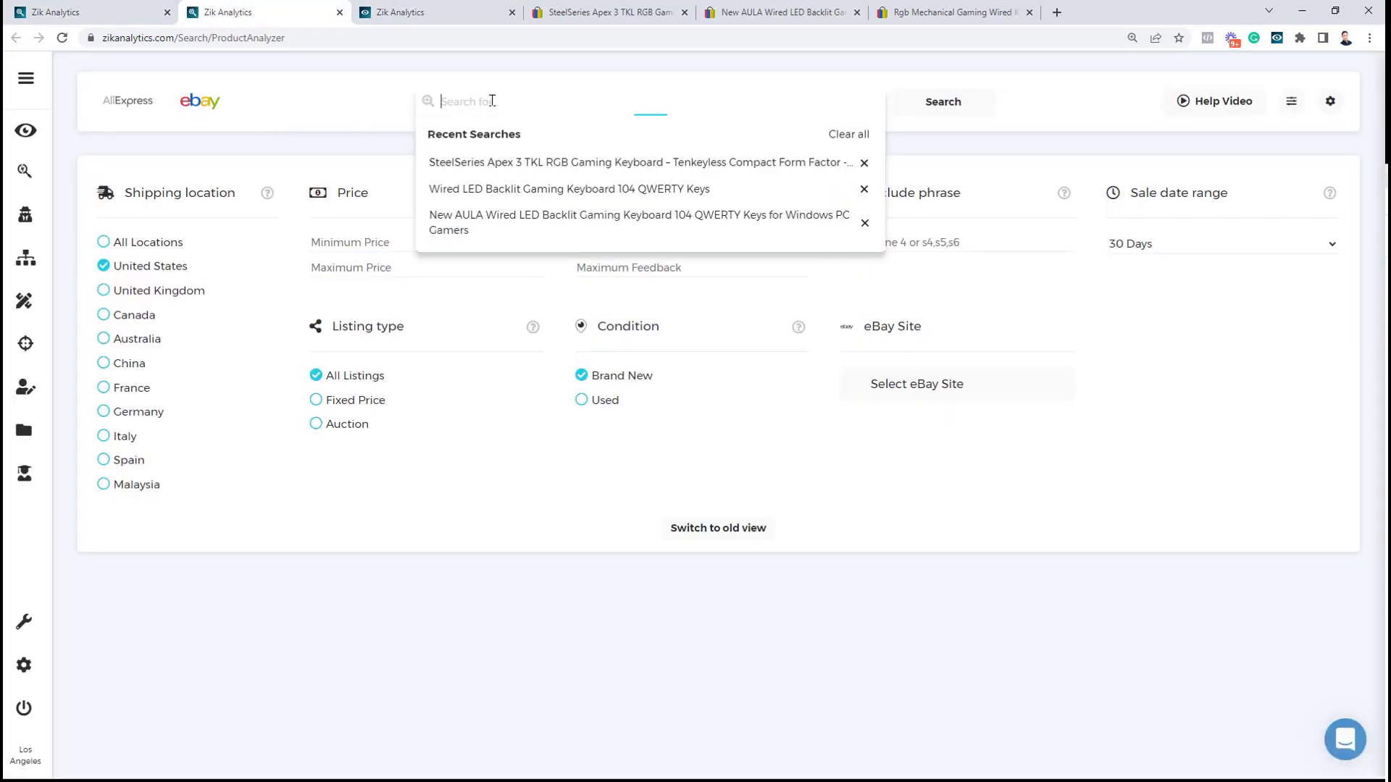
pyautogui.rightClick(497, 109)
pyautogui.click(578, 214)
pyautogui.click(342, 132)
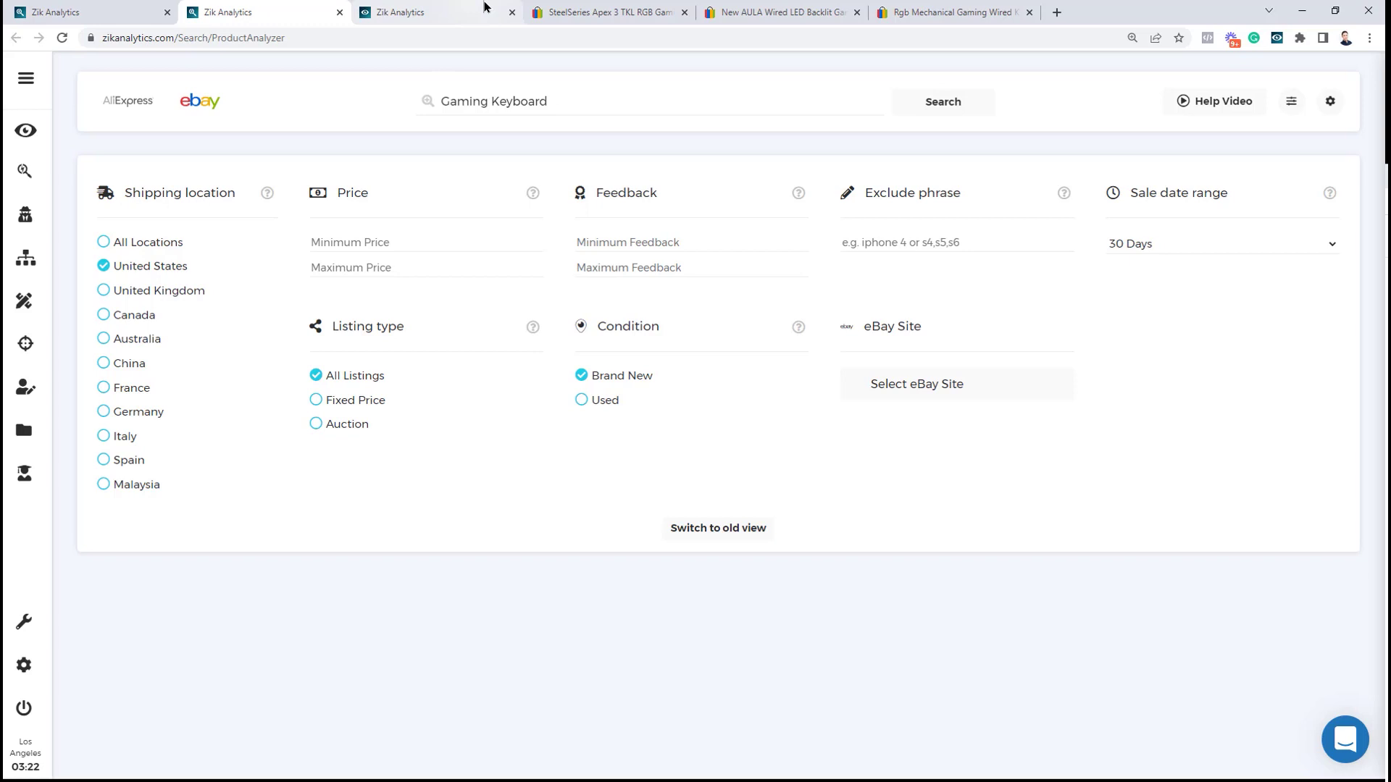
# Check the SteelSeries Apex 3 listing's price on eBay and highlight its amount
pyautogui.click(605, 12)
pyautogui.click(712, 392)
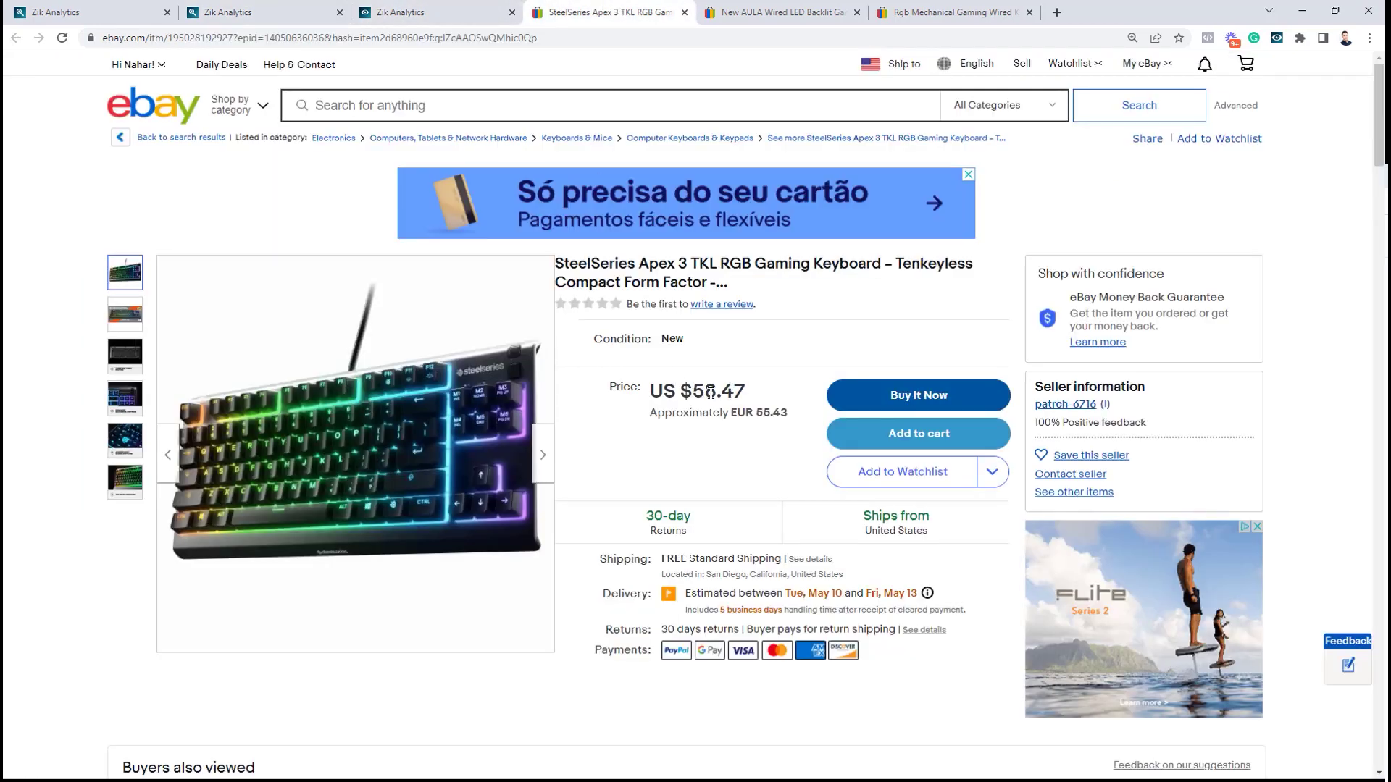
pyautogui.moveTo(695, 390); pyautogui.dragTo(751, 398)
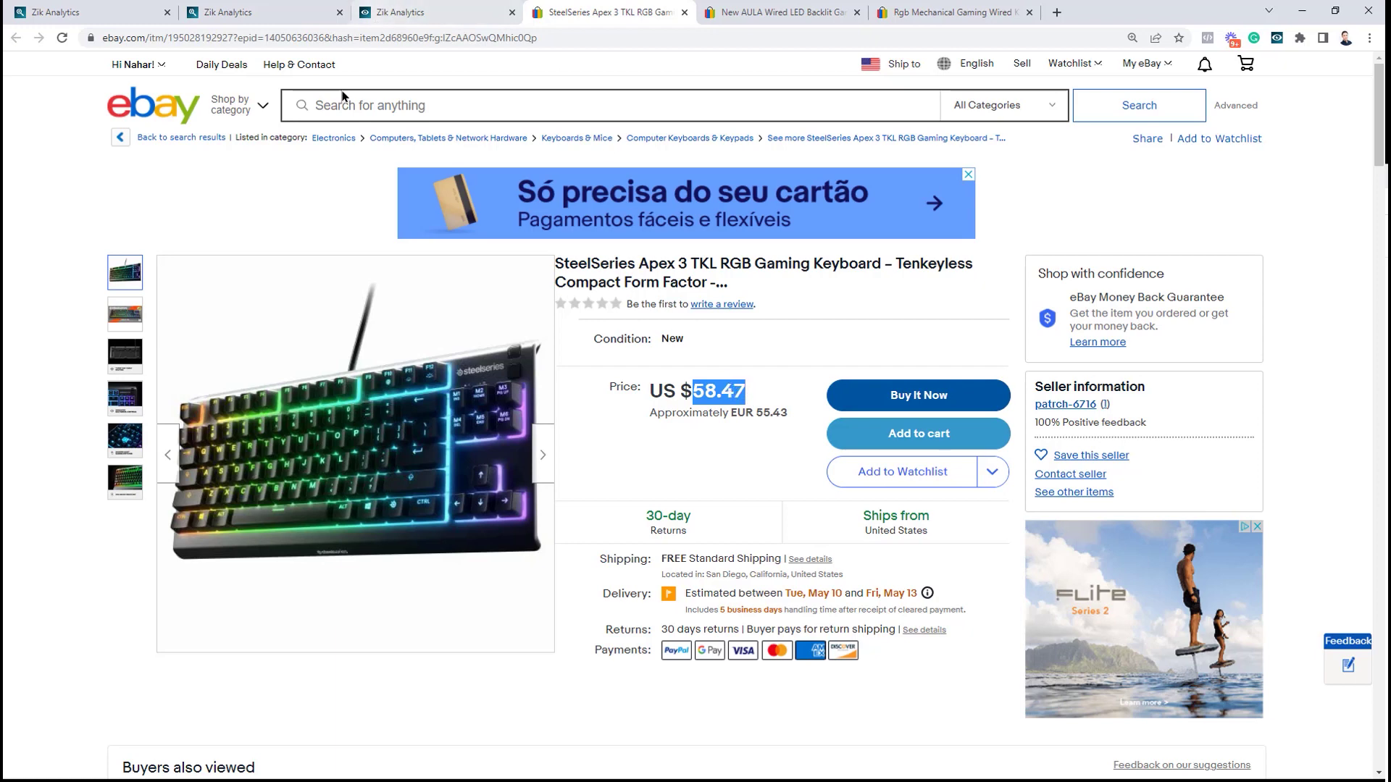
# Set the minimum price to 40 and run the Gaming Keyboard product search in Zik Analytics
pyautogui.click(264, 11)
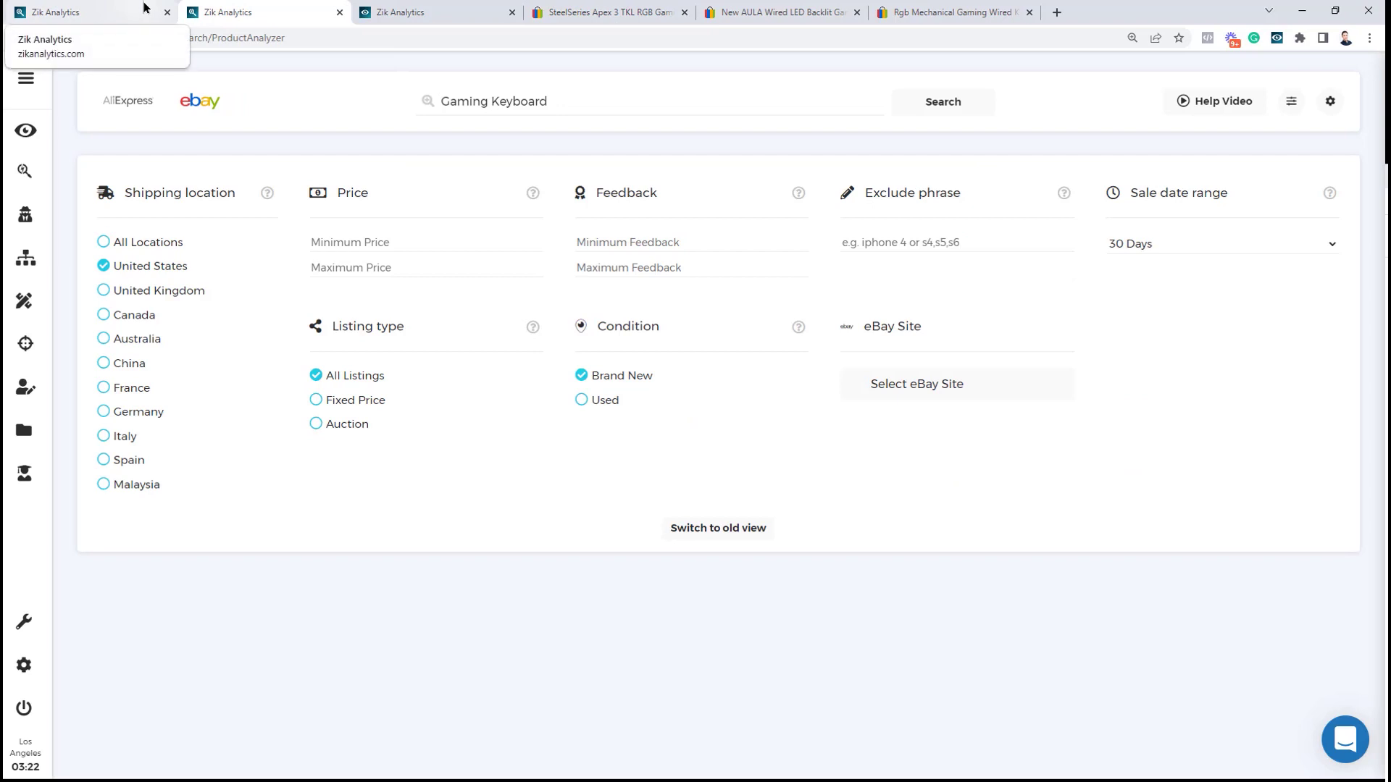
pyautogui.click(368, 265)
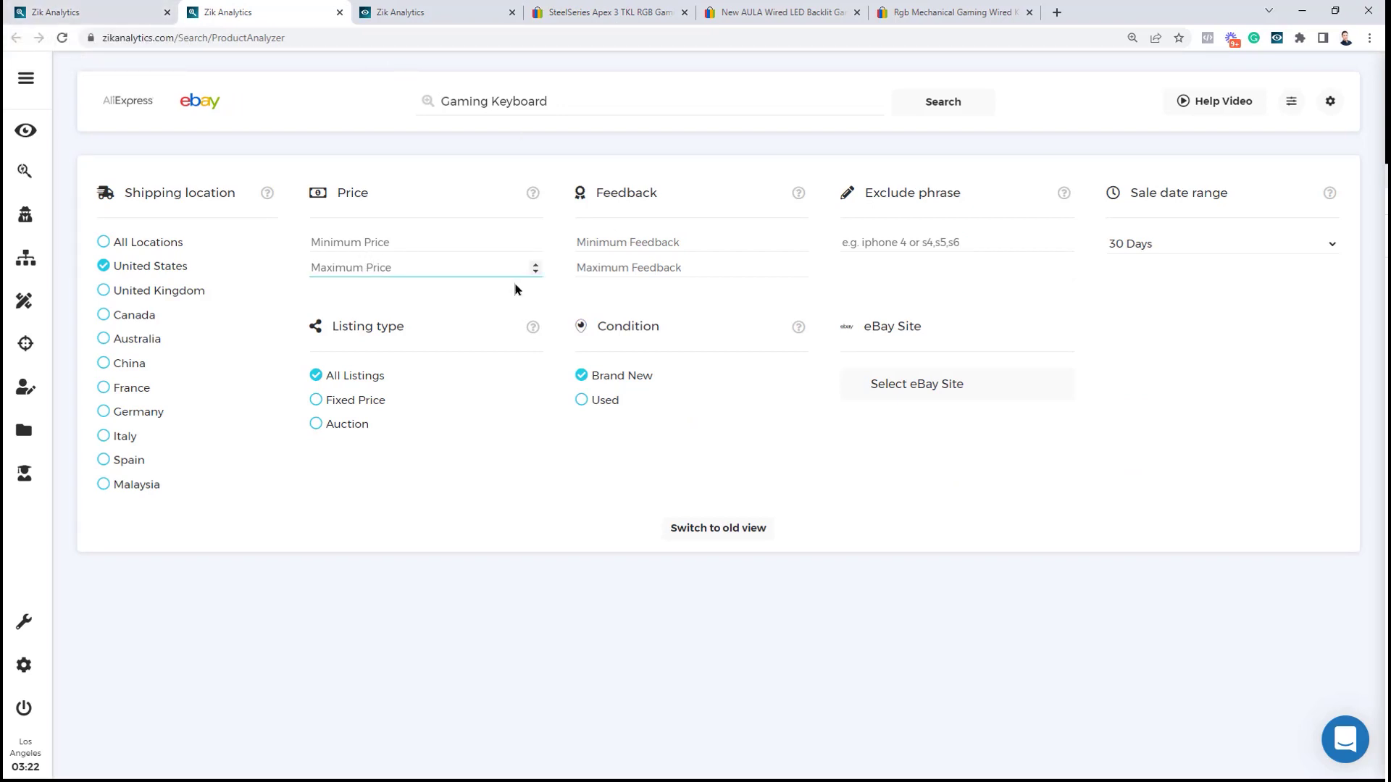
pyautogui.click(487, 242)
pyautogui.write('40')
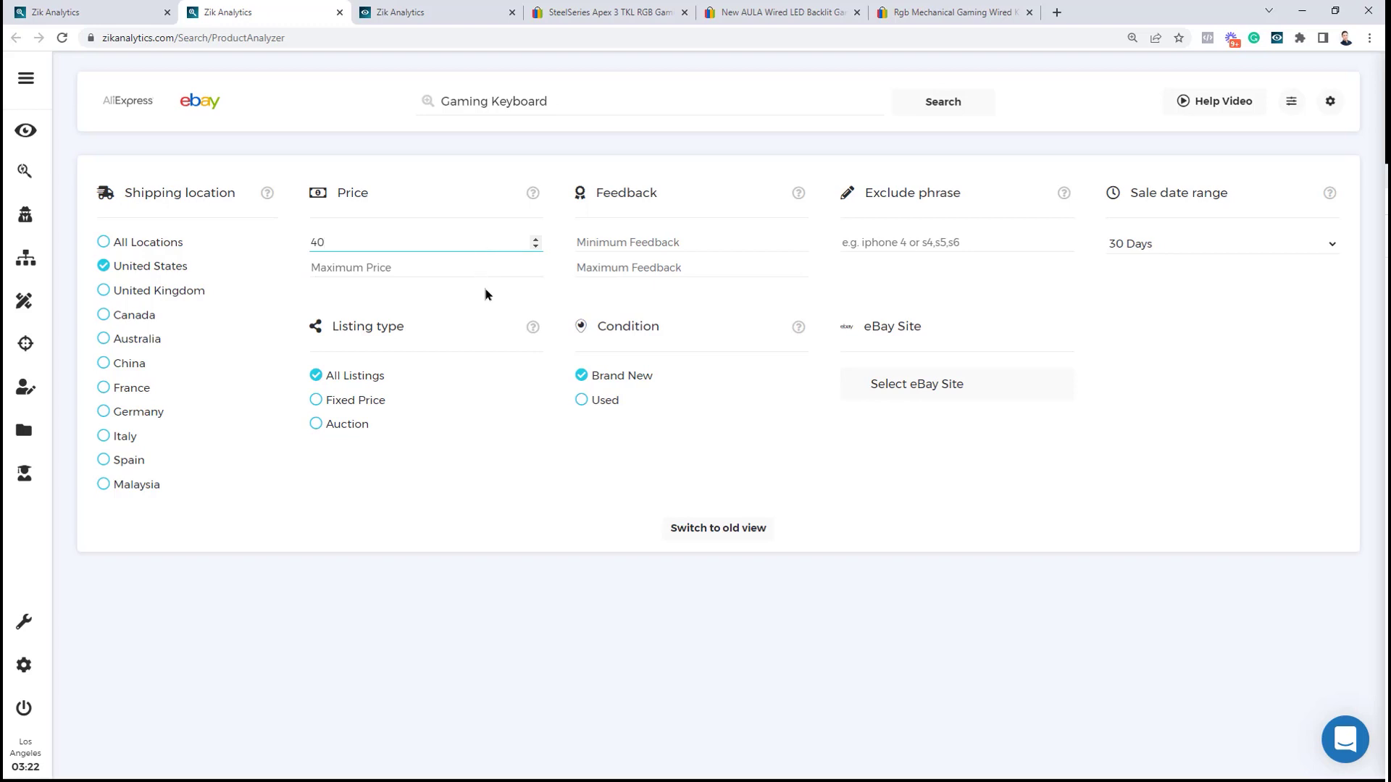
pyautogui.click(1227, 527)
pyautogui.click(944, 112)
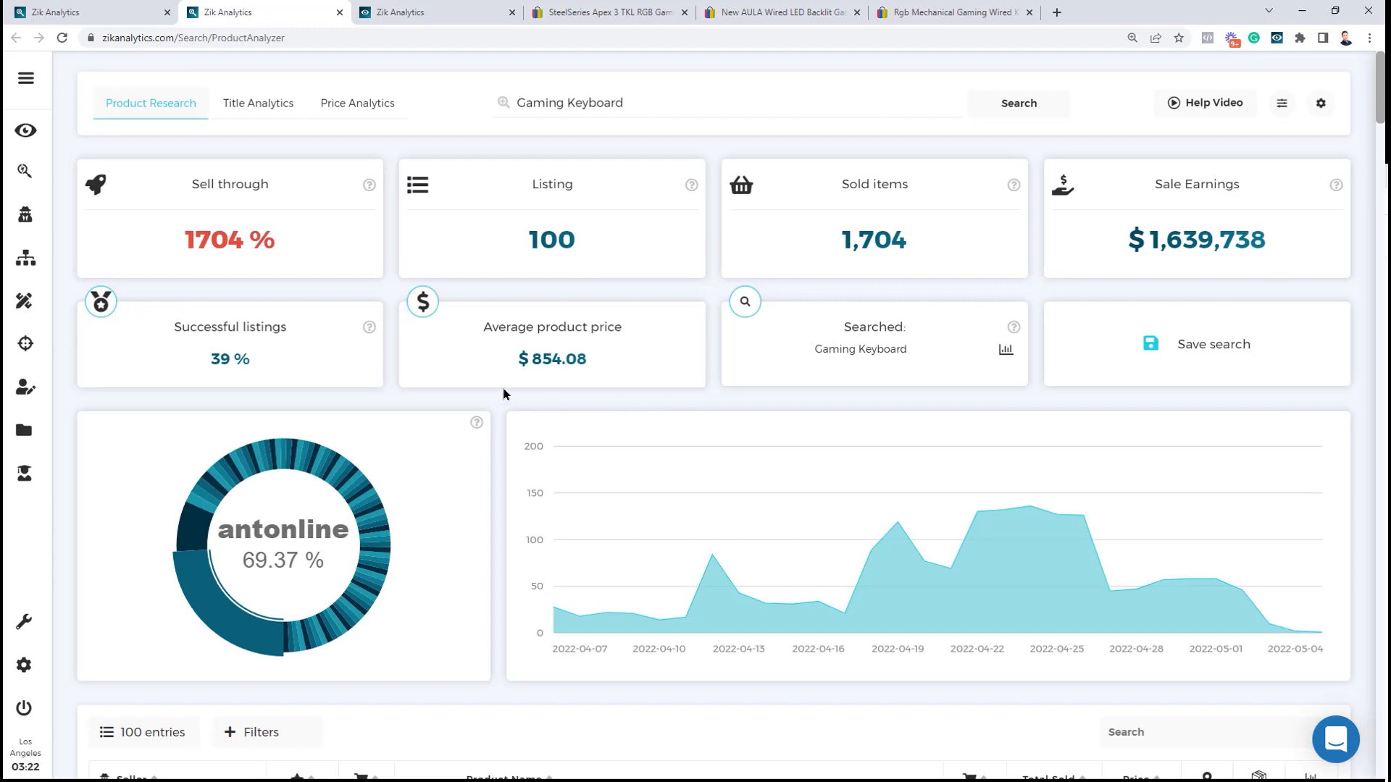
# Examine the Gaming Keyboard search's summary figures and listings for product type, price and sales
pyautogui.scroll(-6, 759, 320)
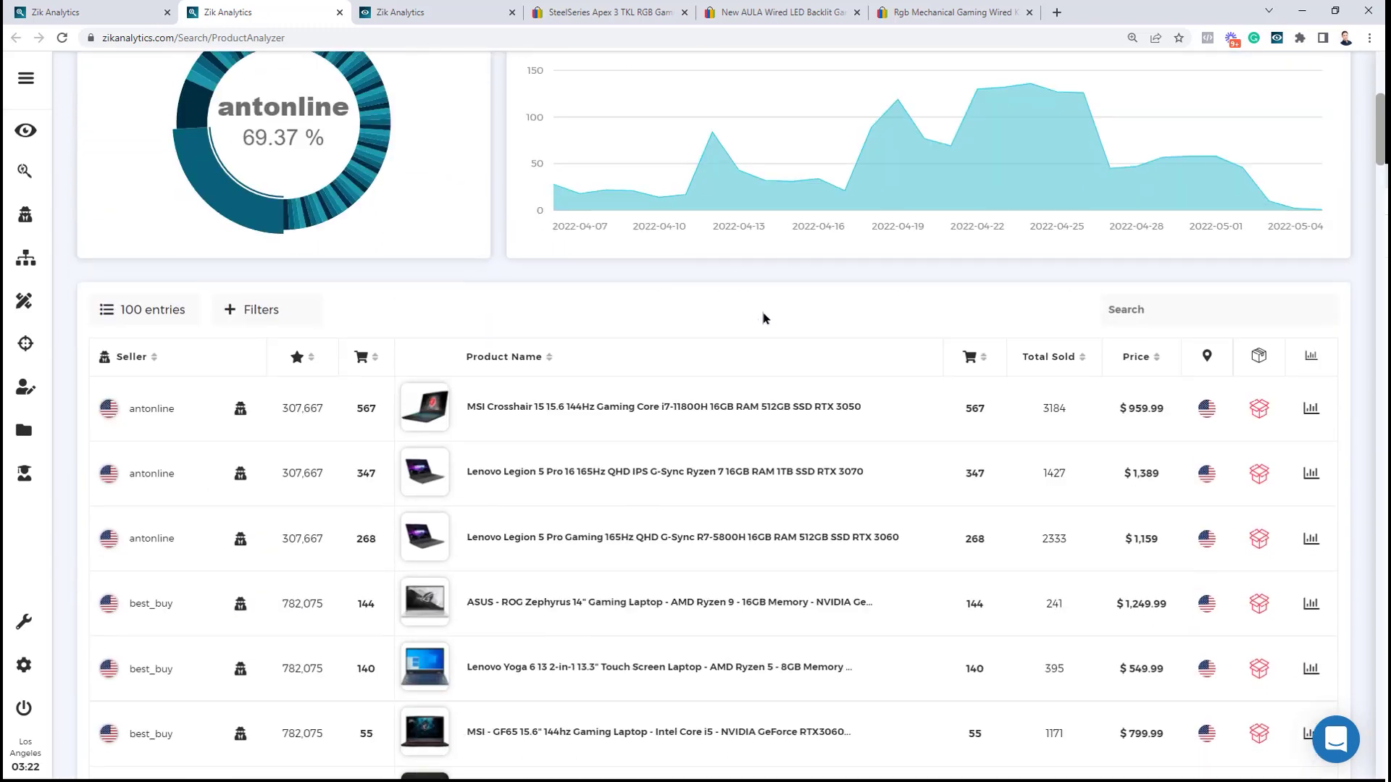
pyautogui.scroll(6, 759, 319)
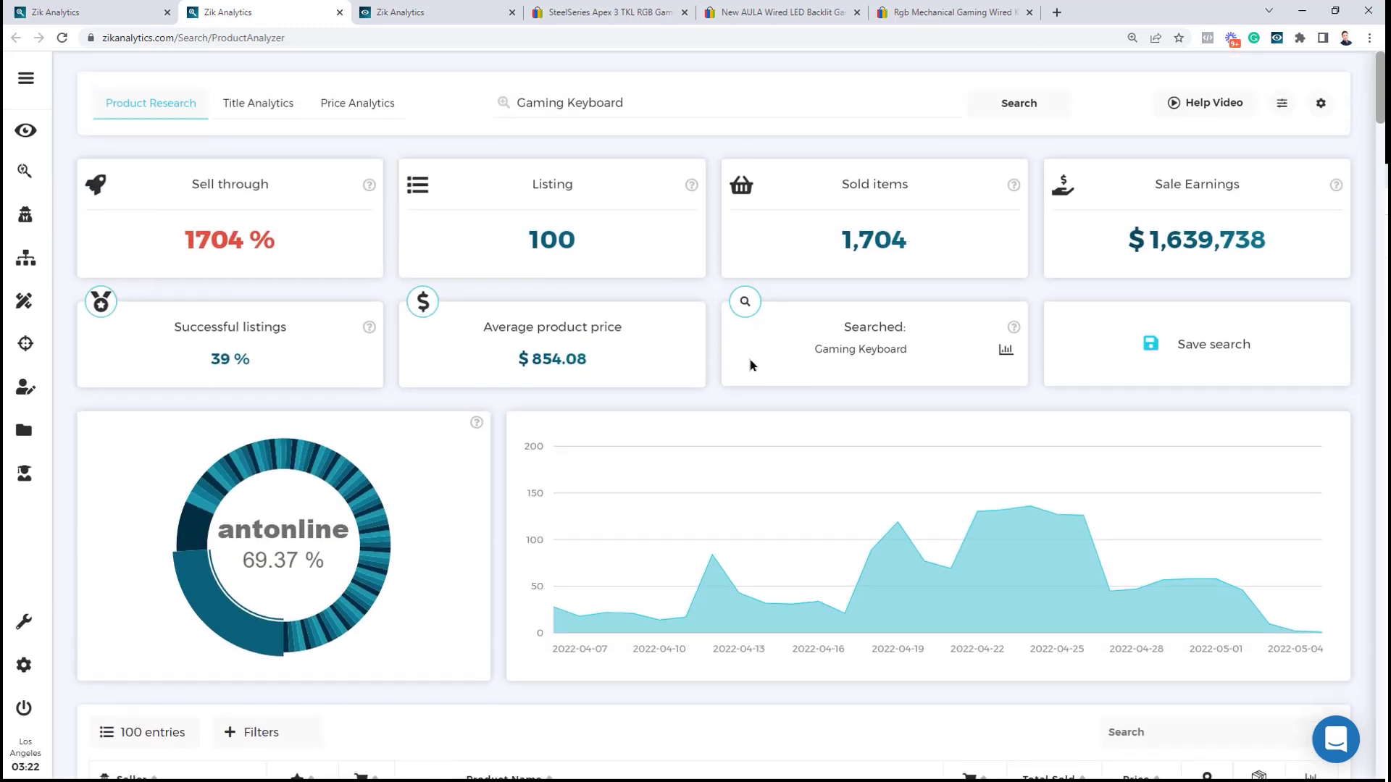
pyautogui.scroll(-5, 536, 286)
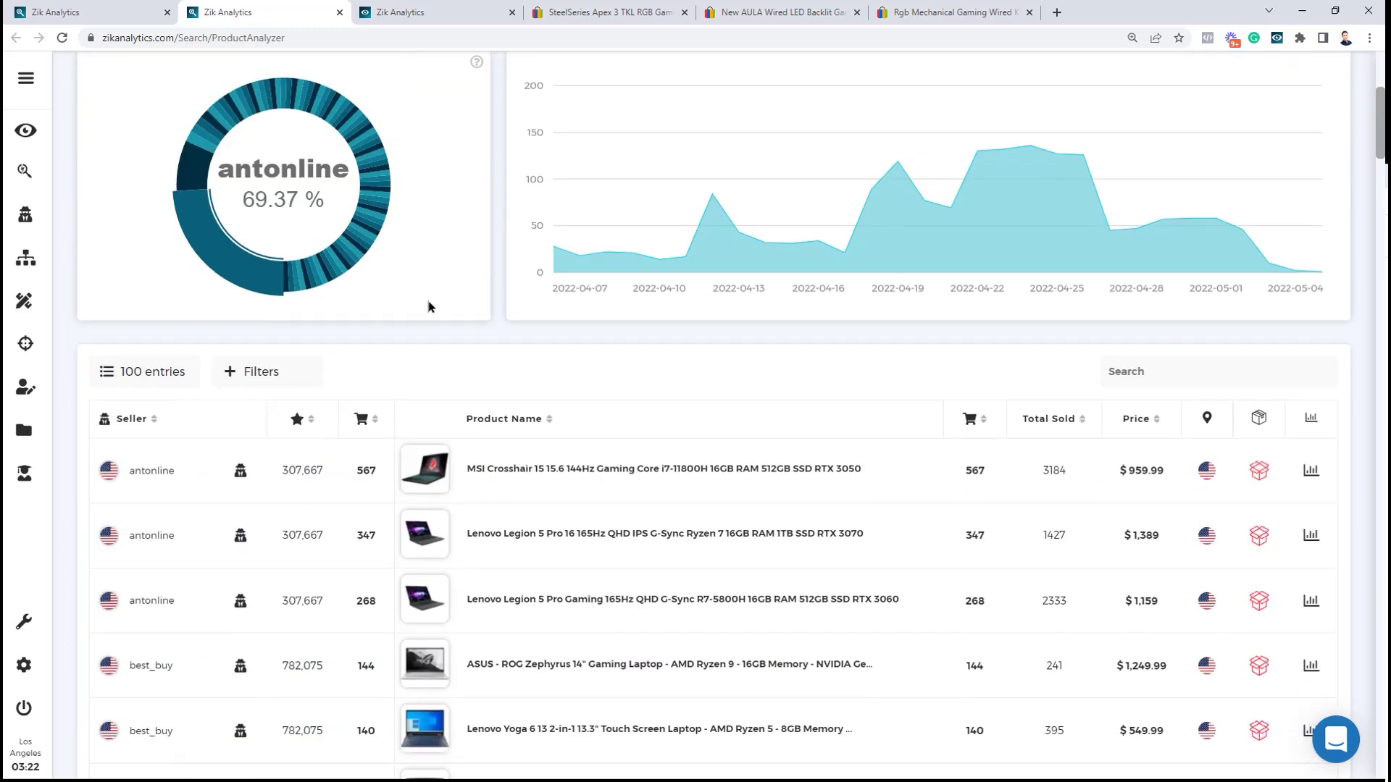
pyautogui.scroll(-4, 433, 308)
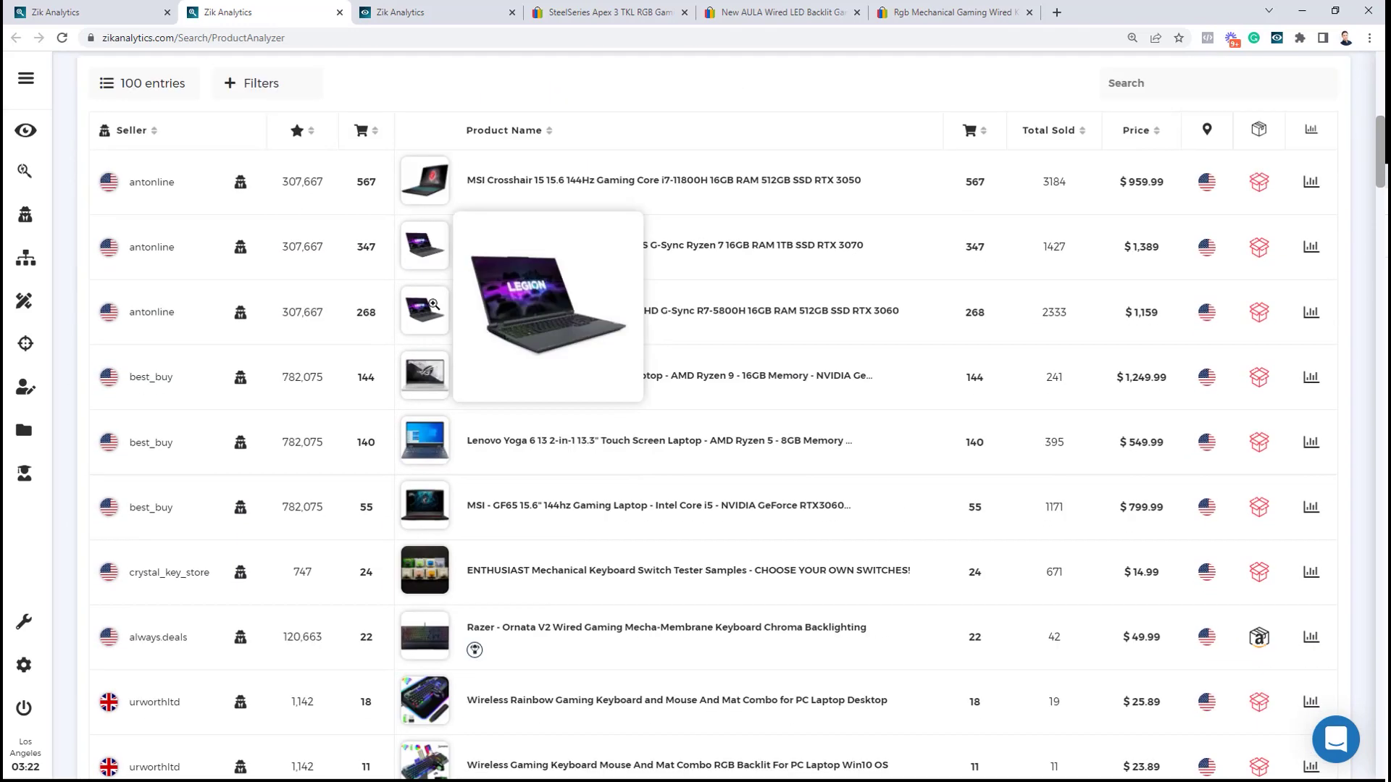
pyautogui.moveTo(441, 439)
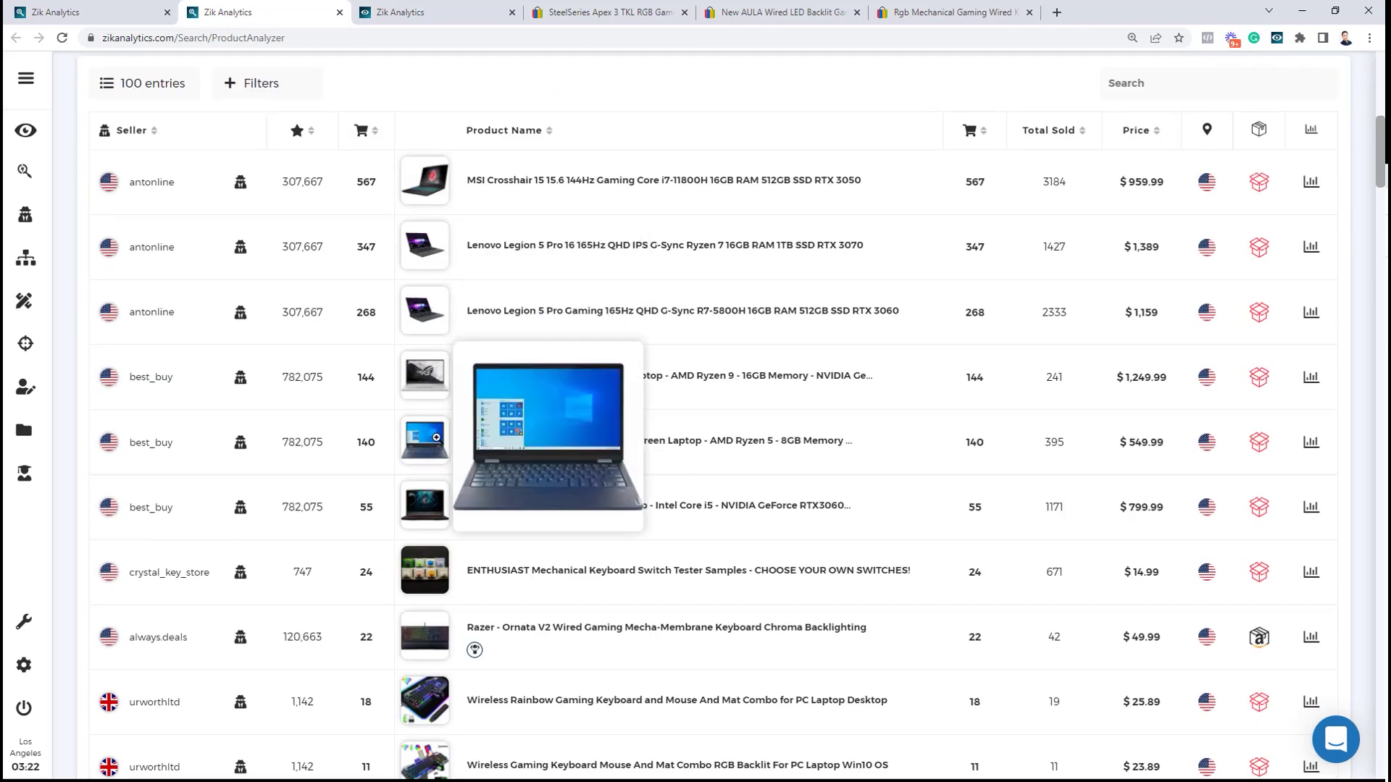
pyautogui.scroll(9, 436, 438)
pyautogui.scroll(-4, 811, 380)
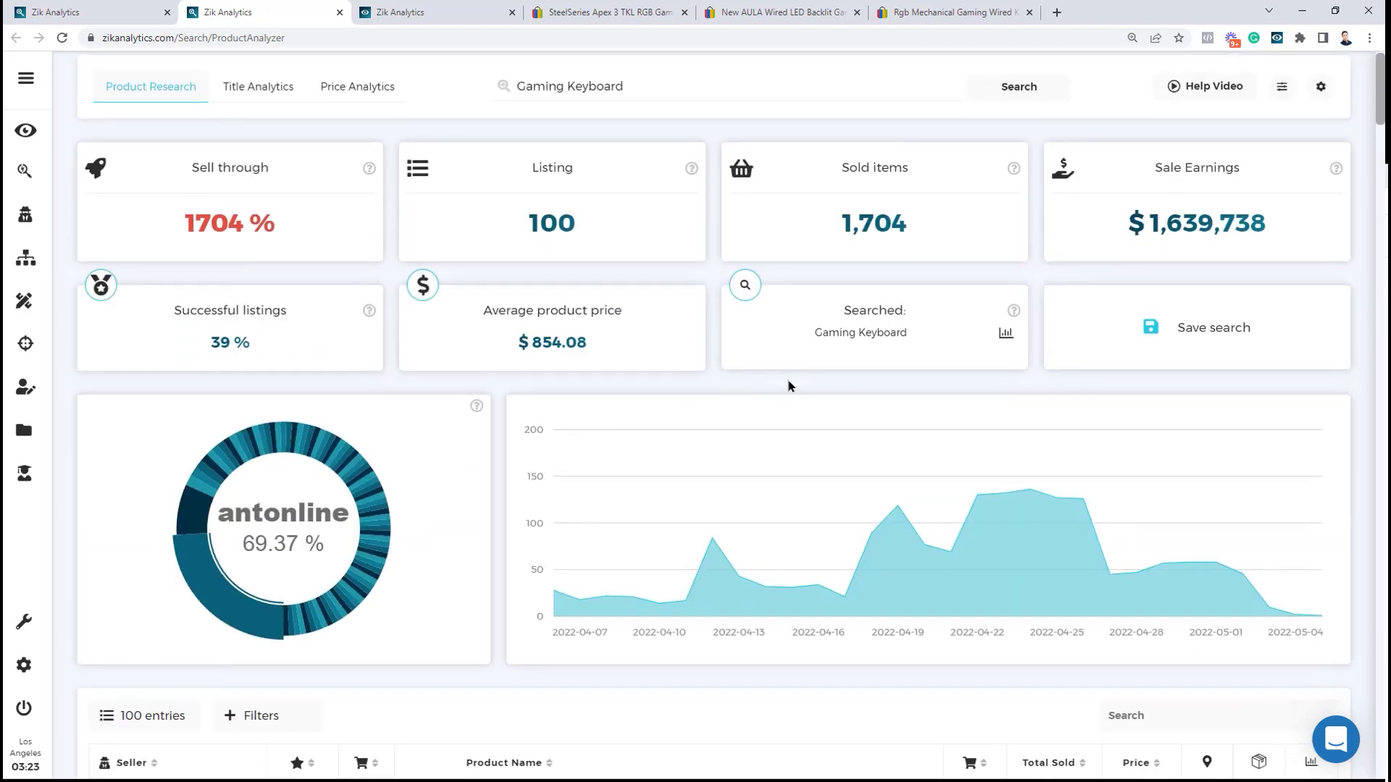
pyautogui.scroll(4, 790, 362)
pyautogui.scroll(-4, 796, 312)
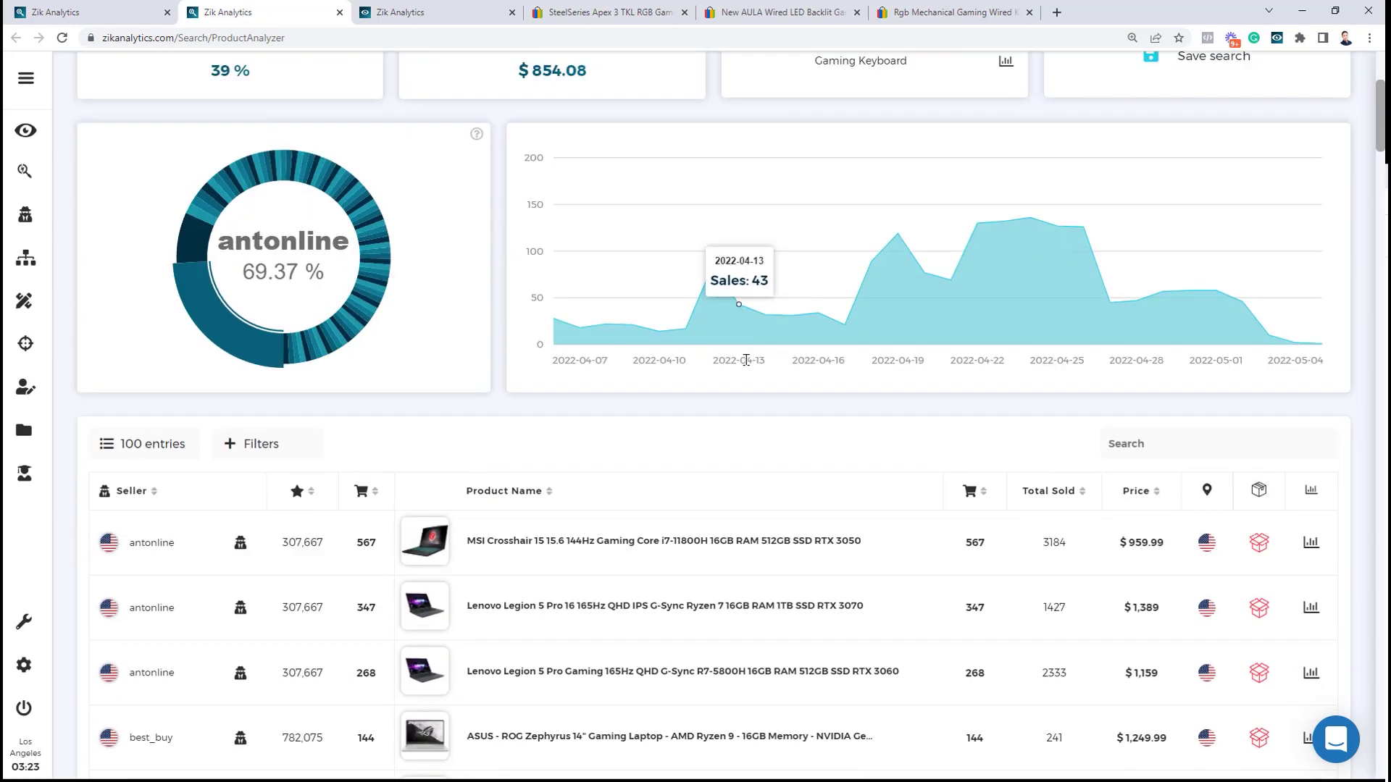
pyautogui.scroll(-4, 435, 507)
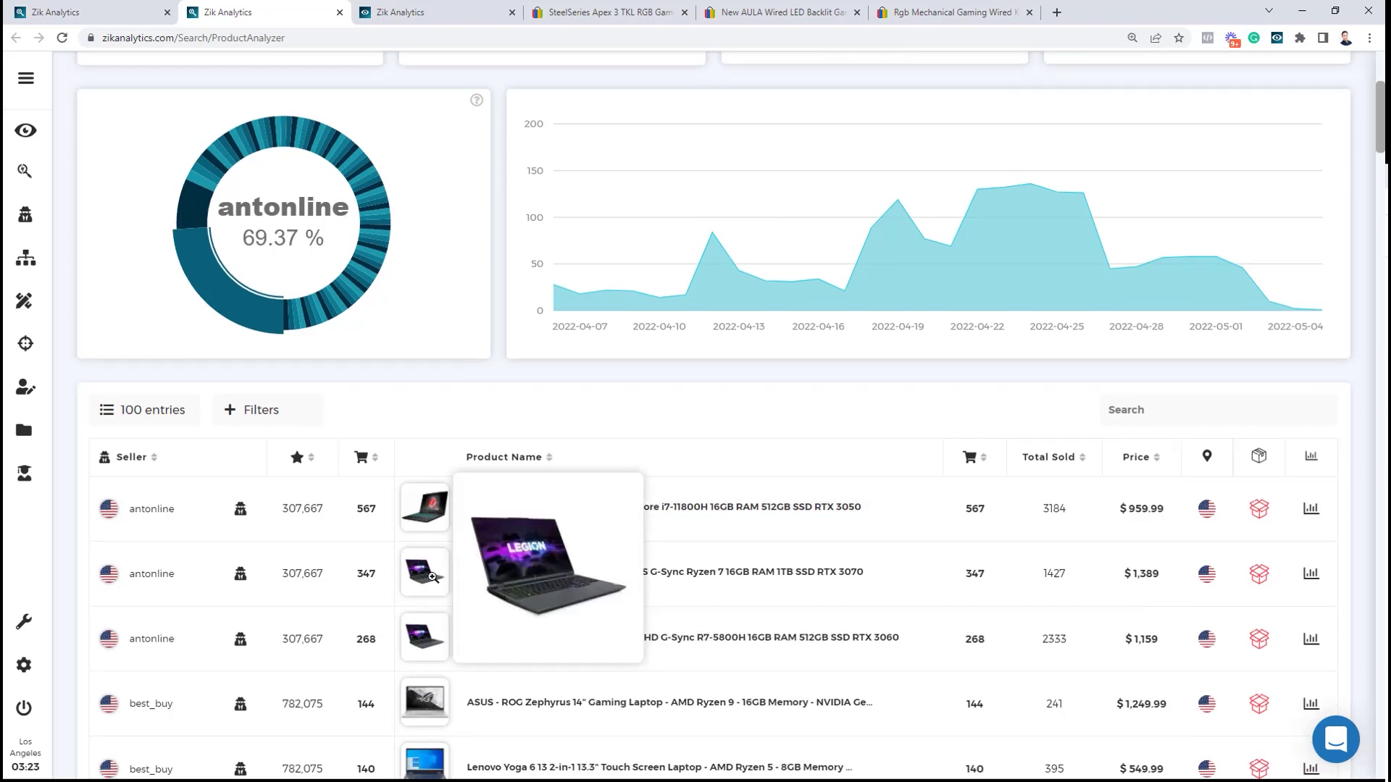
pyautogui.moveTo(432, 269)
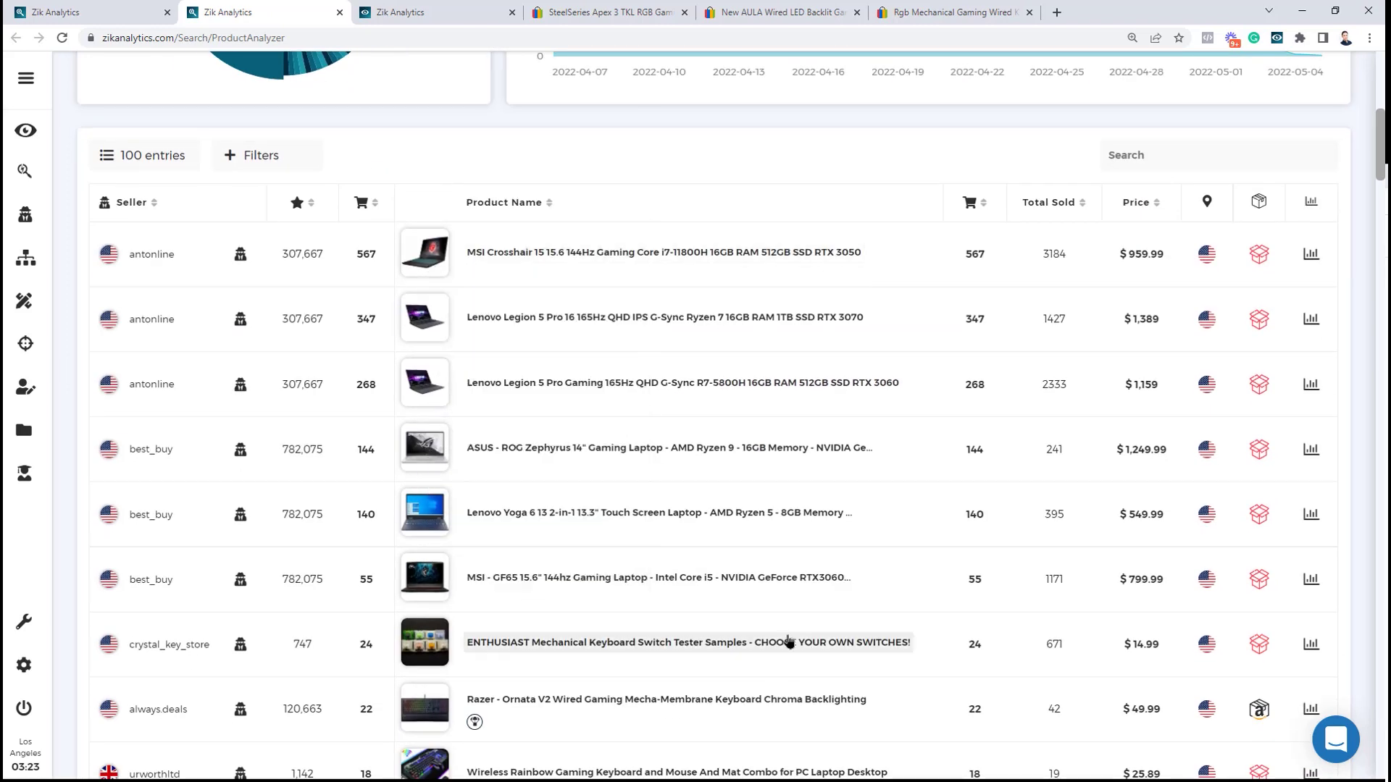
pyautogui.scroll(1, 793, 623)
pyautogui.scroll(-1, 854, 404)
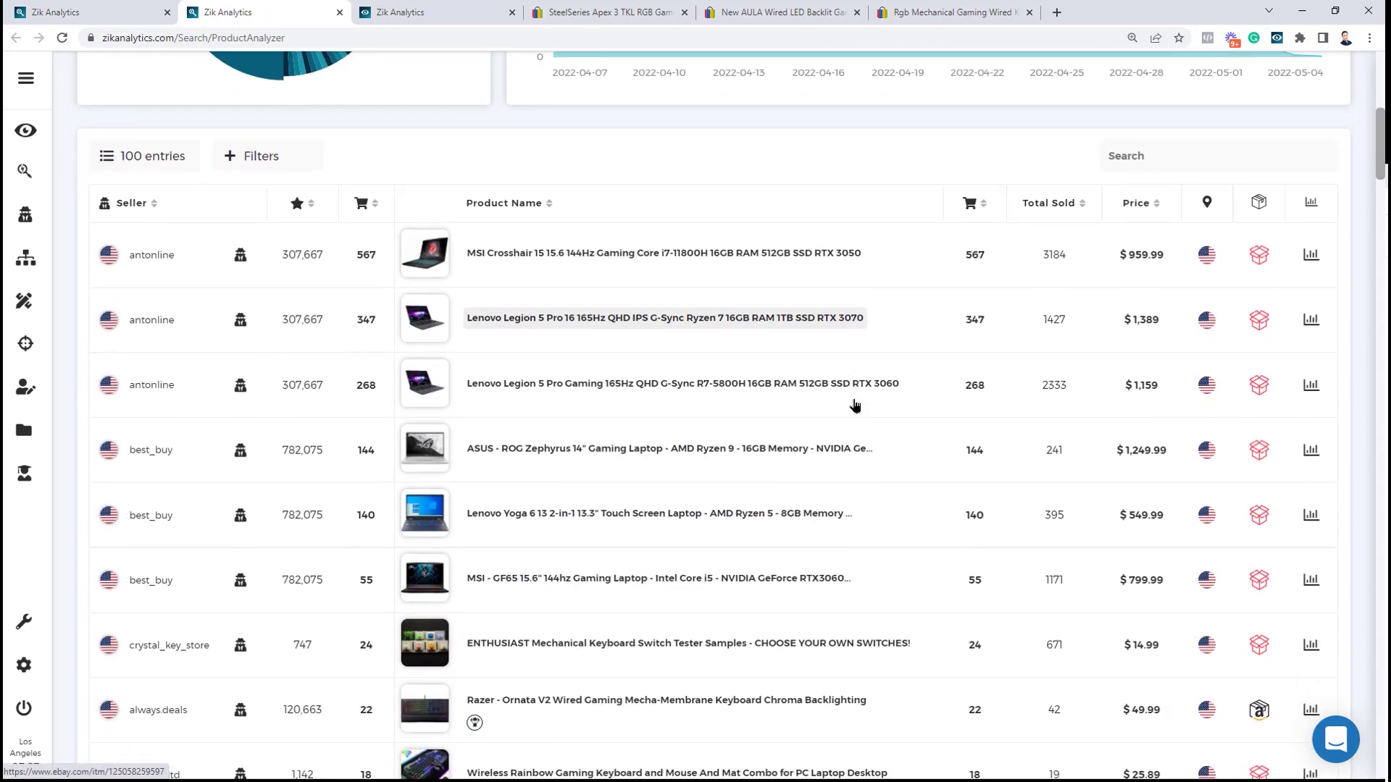
pyautogui.scroll(-3, 941, 449)
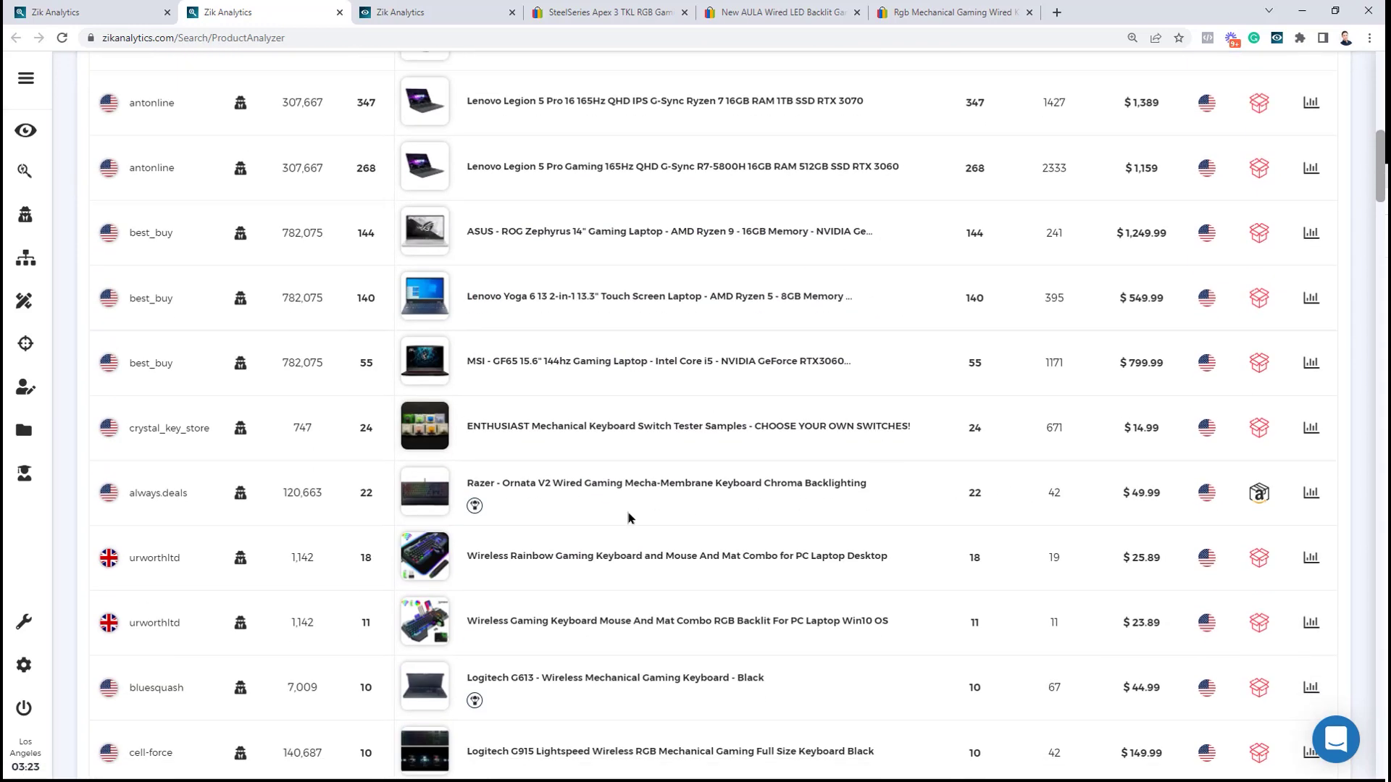
pyautogui.scroll(11, 609, 500)
# Run a new product search for "Gaming Keyboard" with a minimum price of 40 and a maximum price of 100
pyautogui.click(29, 174)
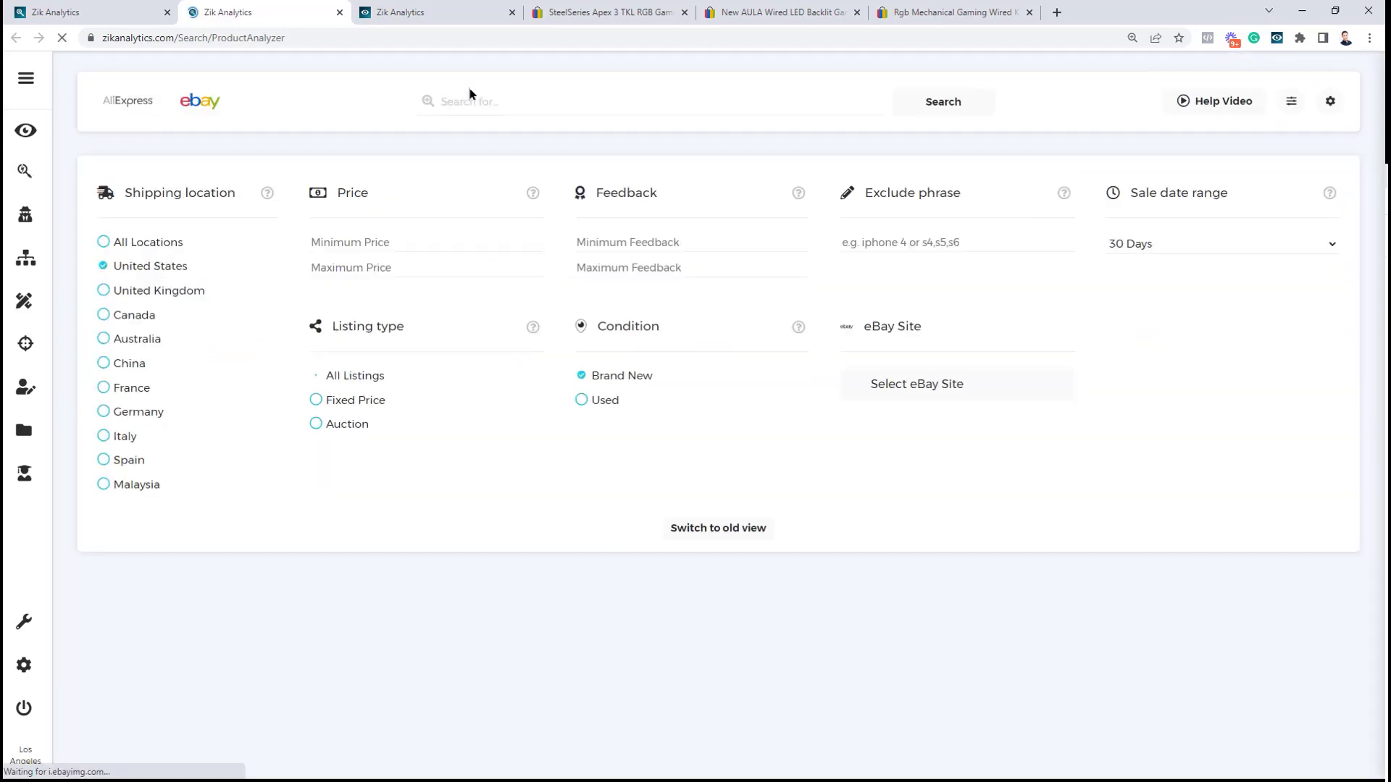
pyautogui.rightClick(523, 105)
pyautogui.click(575, 219)
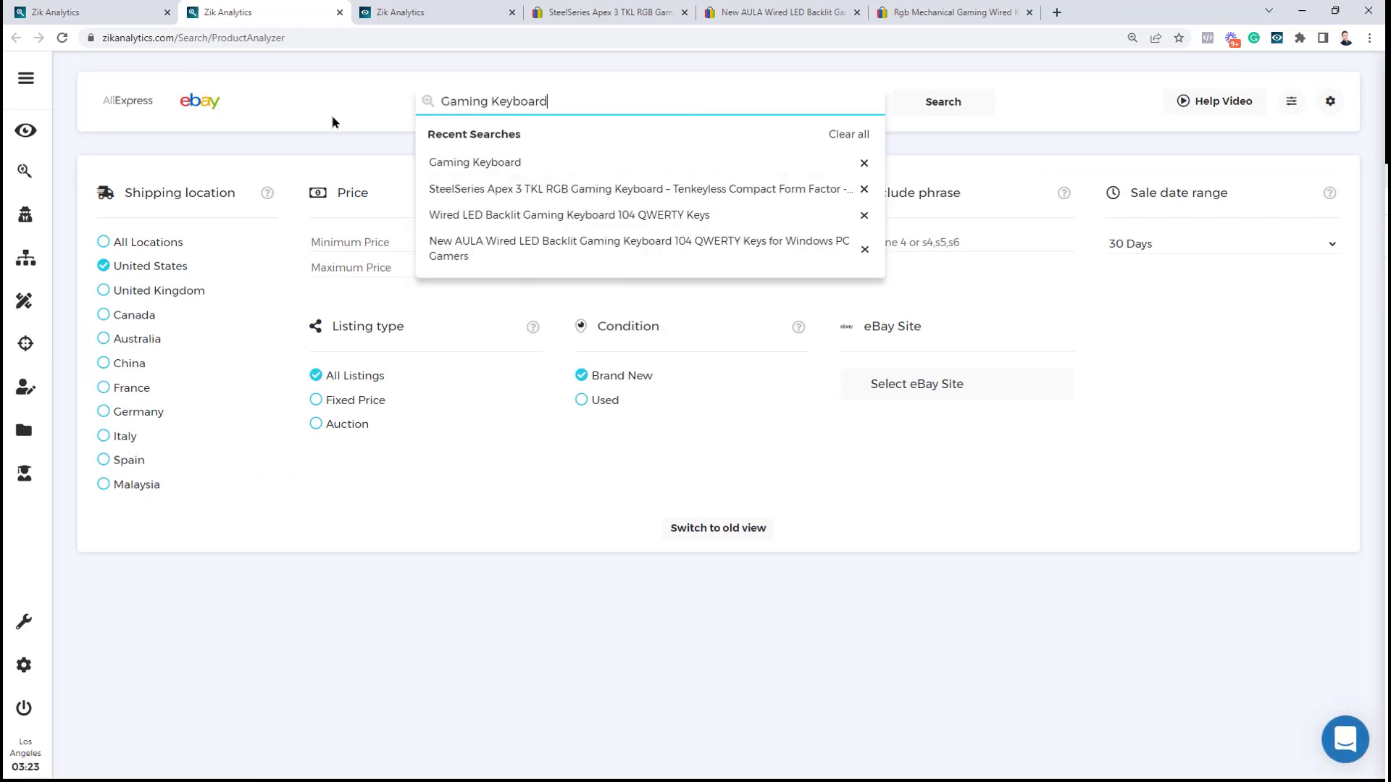
pyautogui.click(333, 115)
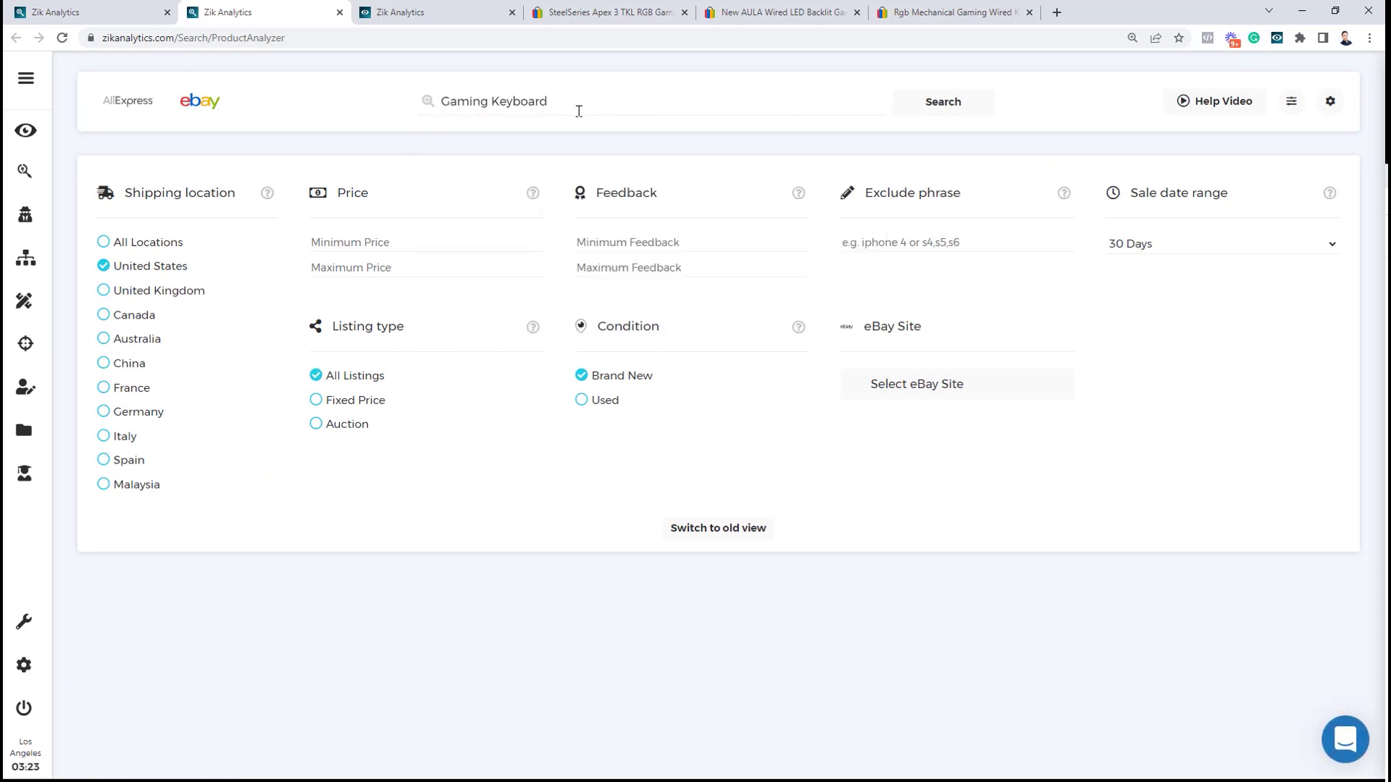
pyautogui.click(369, 242)
pyautogui.write('40')
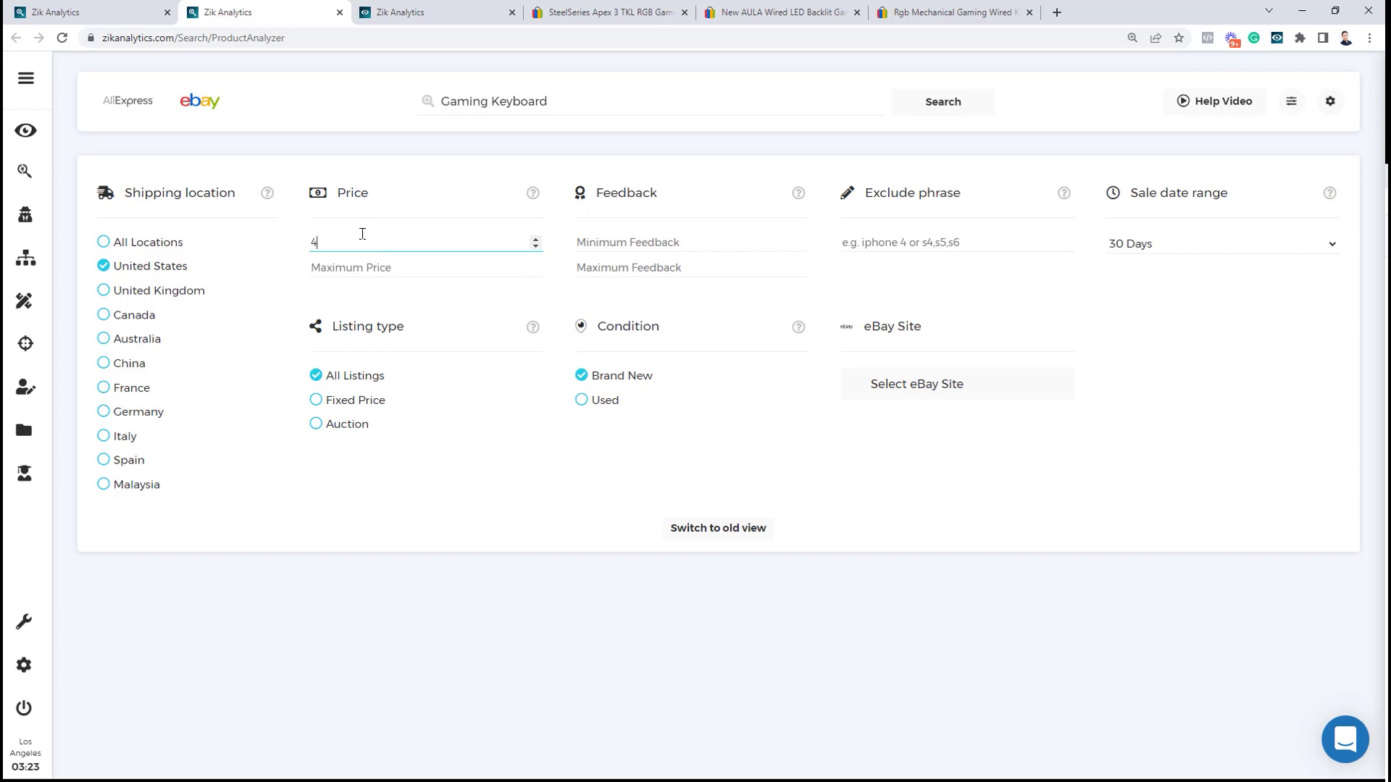
pyautogui.click(355, 265)
pyautogui.write('100')
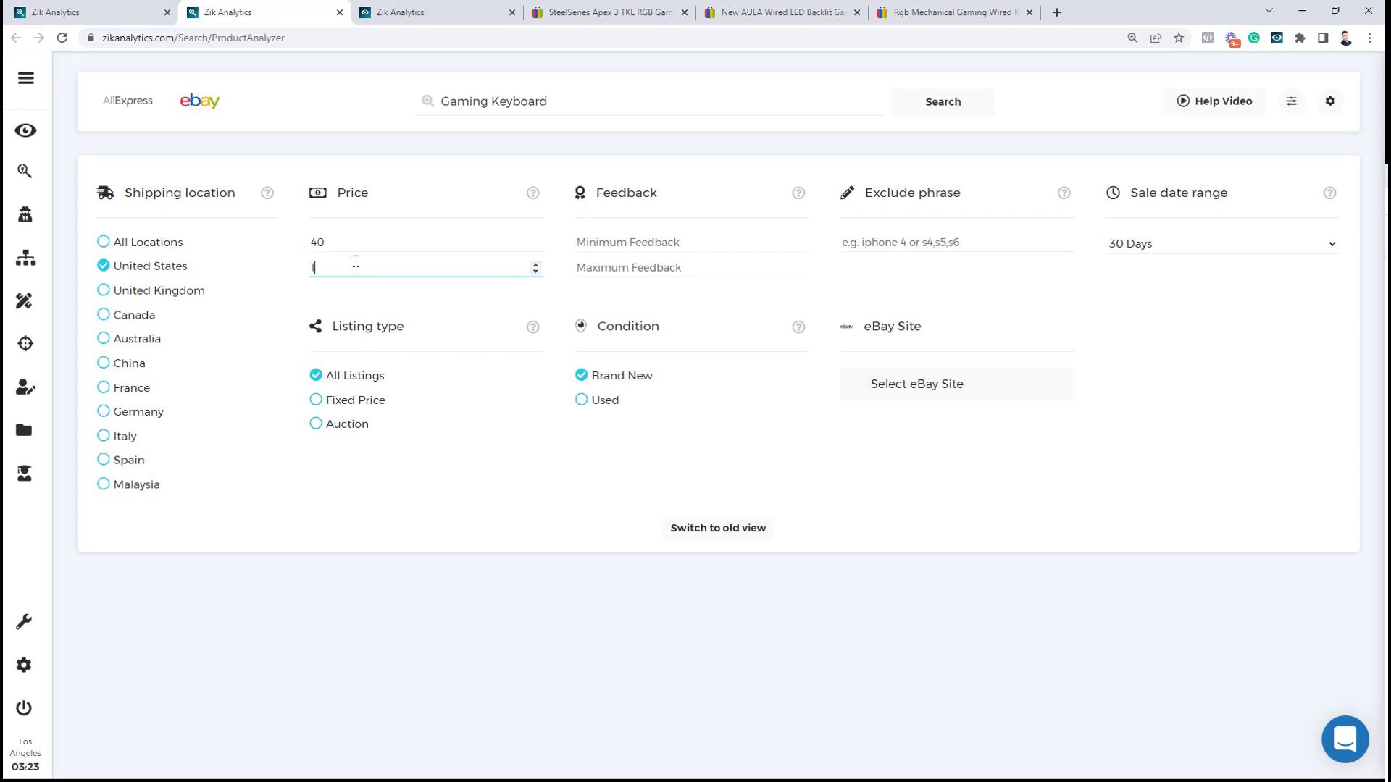
pyautogui.click(991, 102)
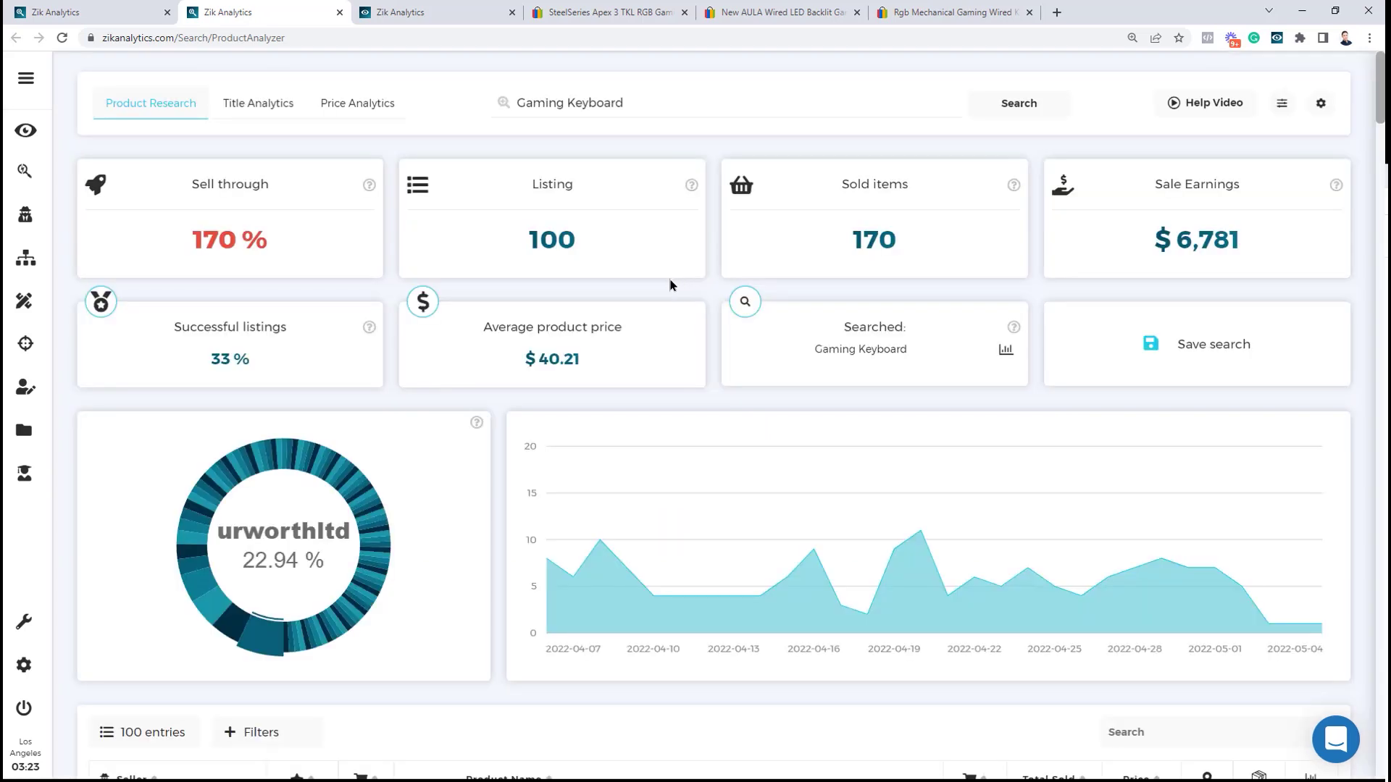
# Examine the price-limited search's successful listings rate, listing count, average price and best-selling keyboard listings
pyautogui.moveTo(211, 359); pyautogui.dragTo(252, 360)
pyautogui.moveTo(530, 250); pyautogui.dragTo(617, 247)
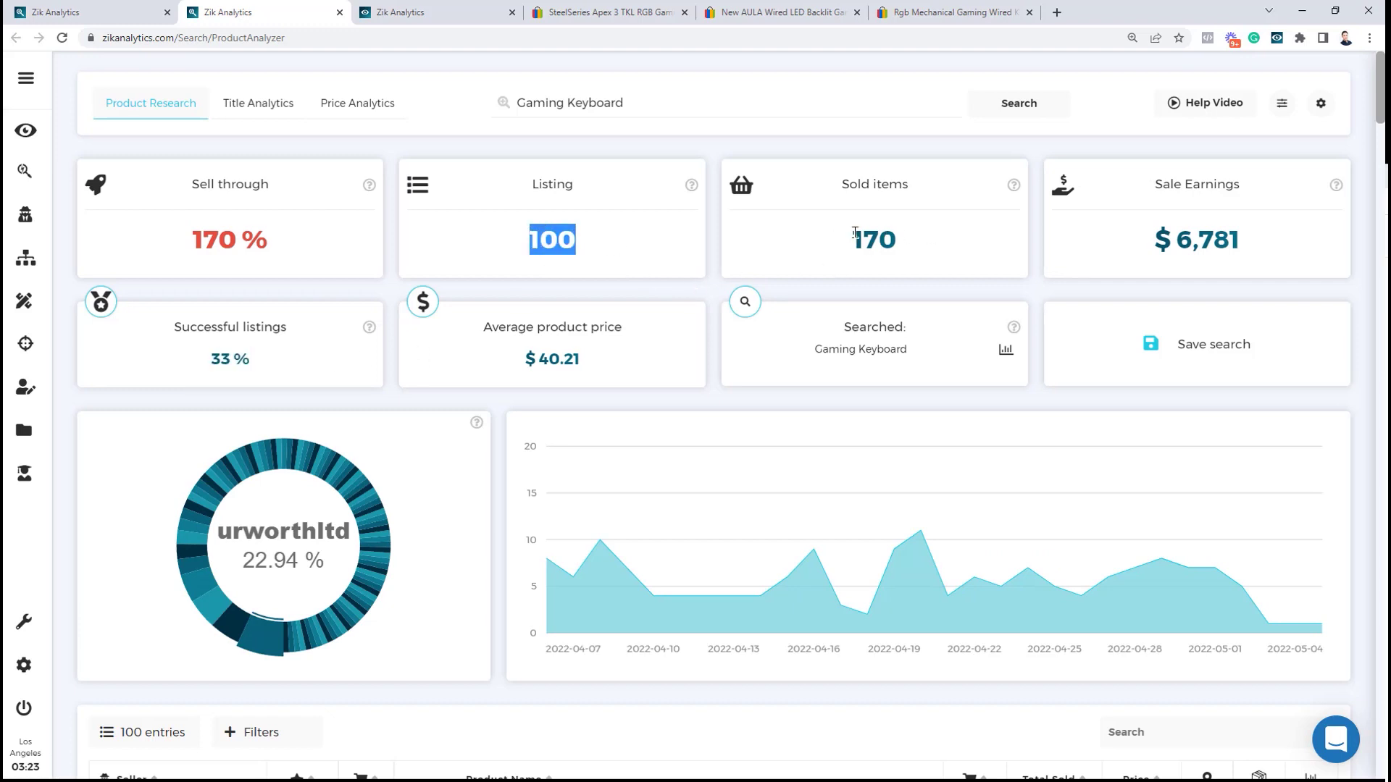
pyautogui.scroll(-3, 754, 254)
pyautogui.doubleClick(558, 140)
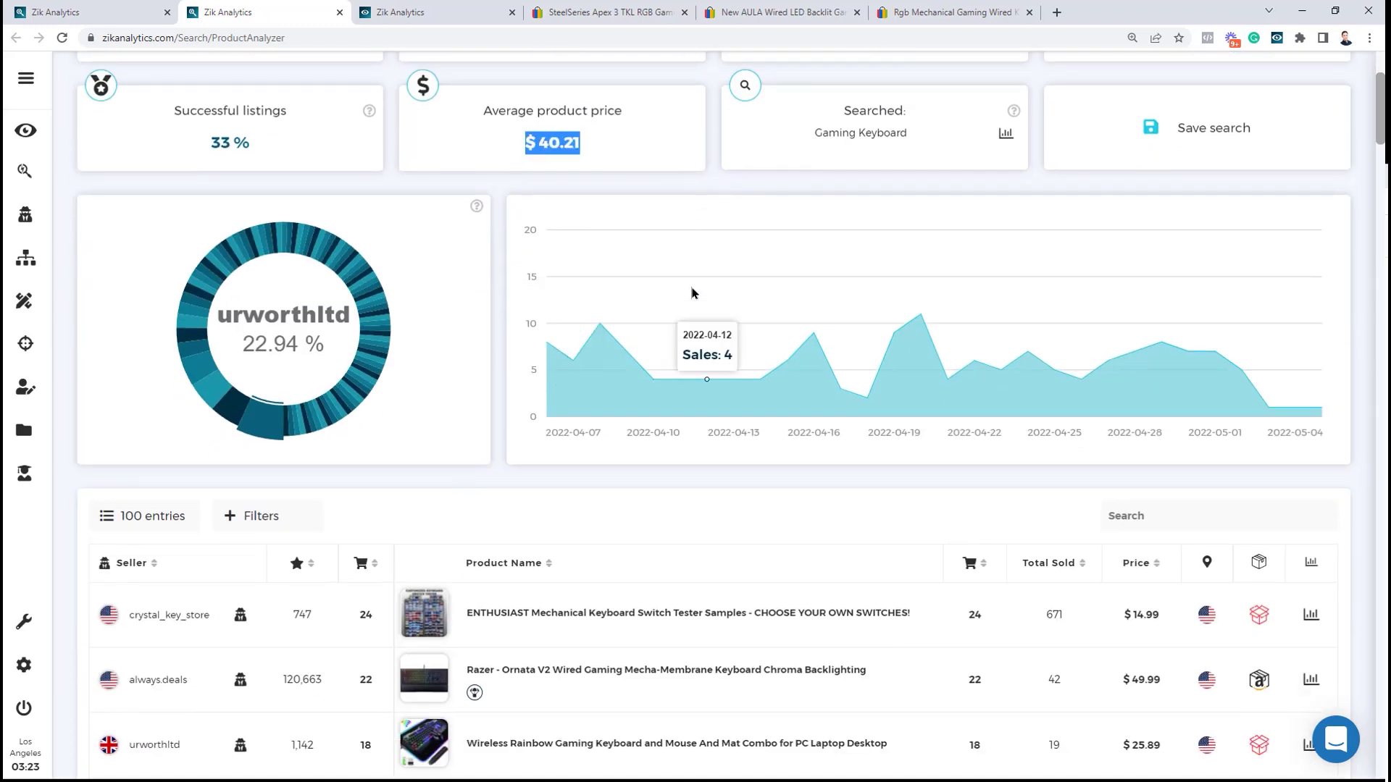
pyautogui.scroll(-3, 693, 259)
pyautogui.scroll(-1, 433, 616)
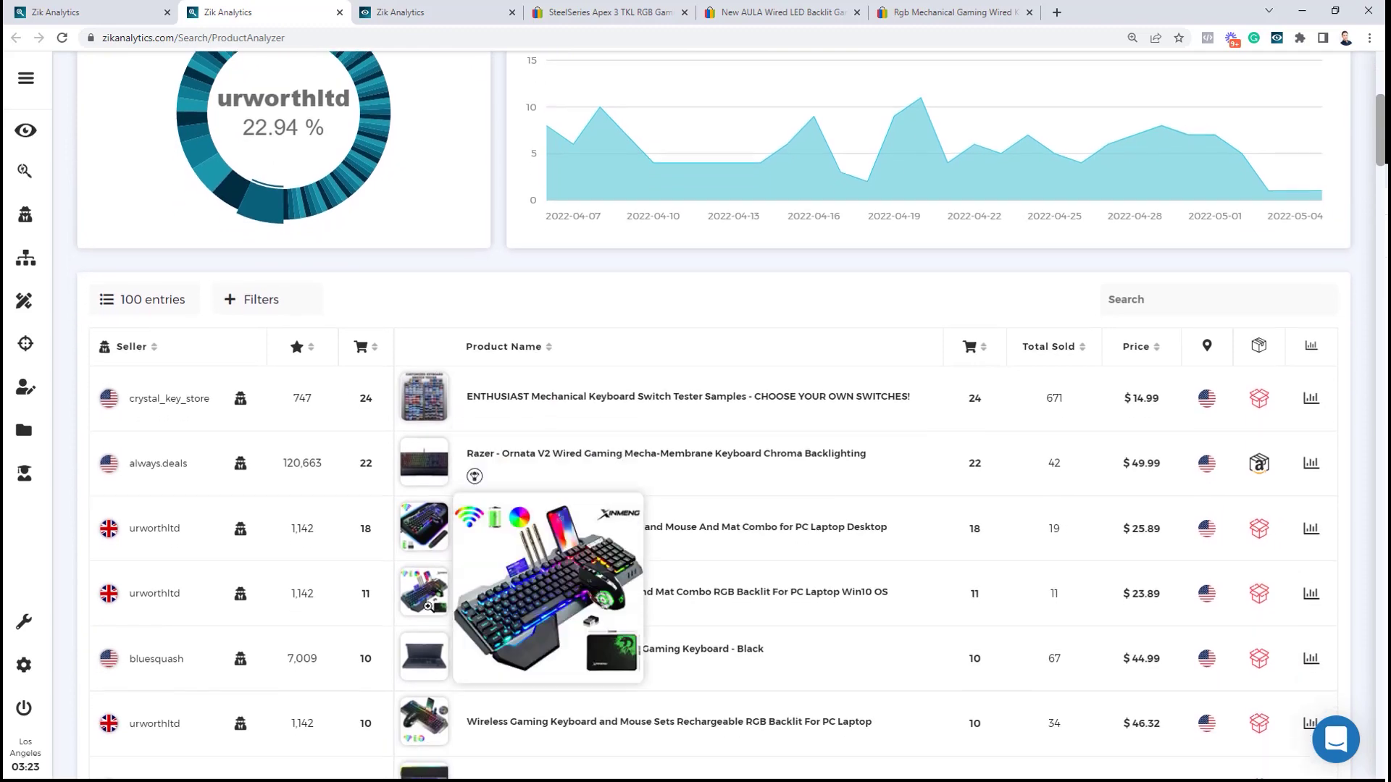
pyautogui.scroll(-2, 433, 622)
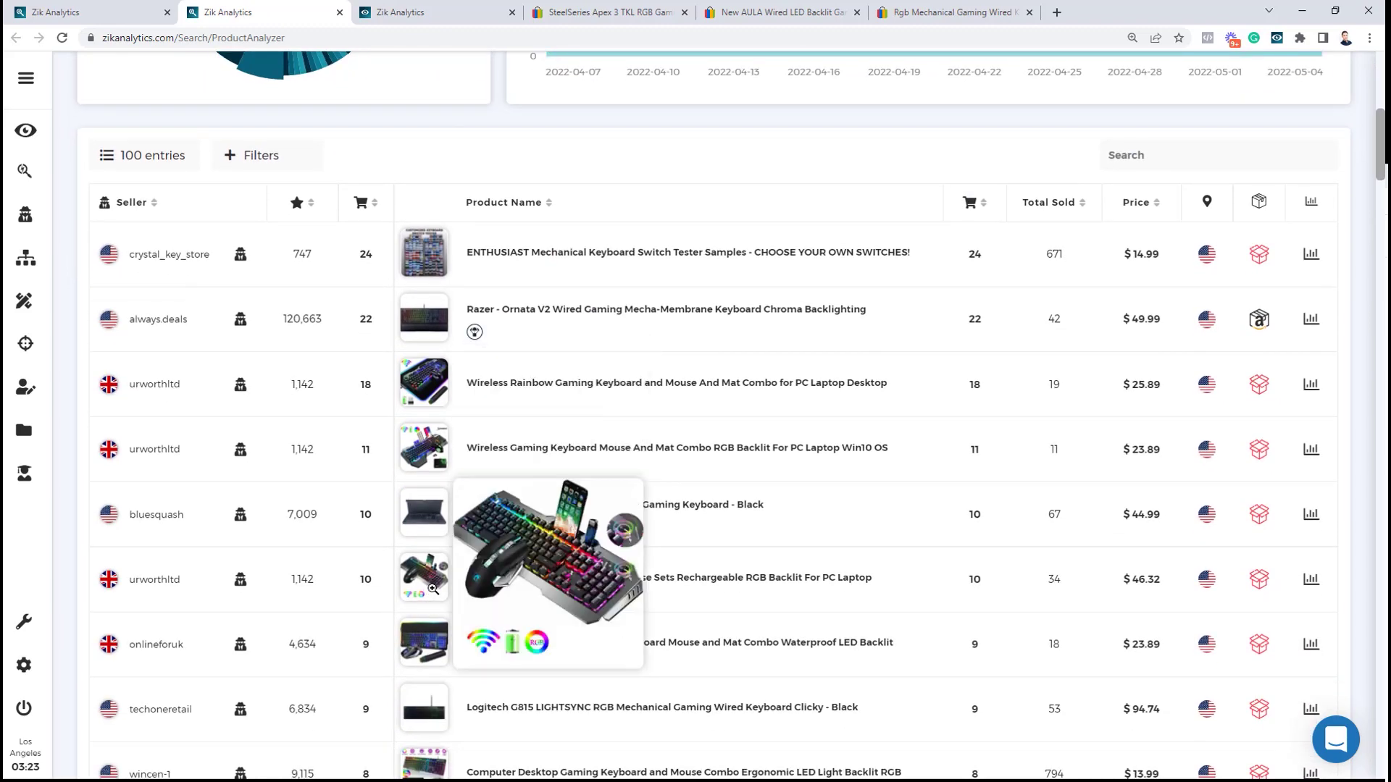
pyautogui.scroll(-2, 433, 589)
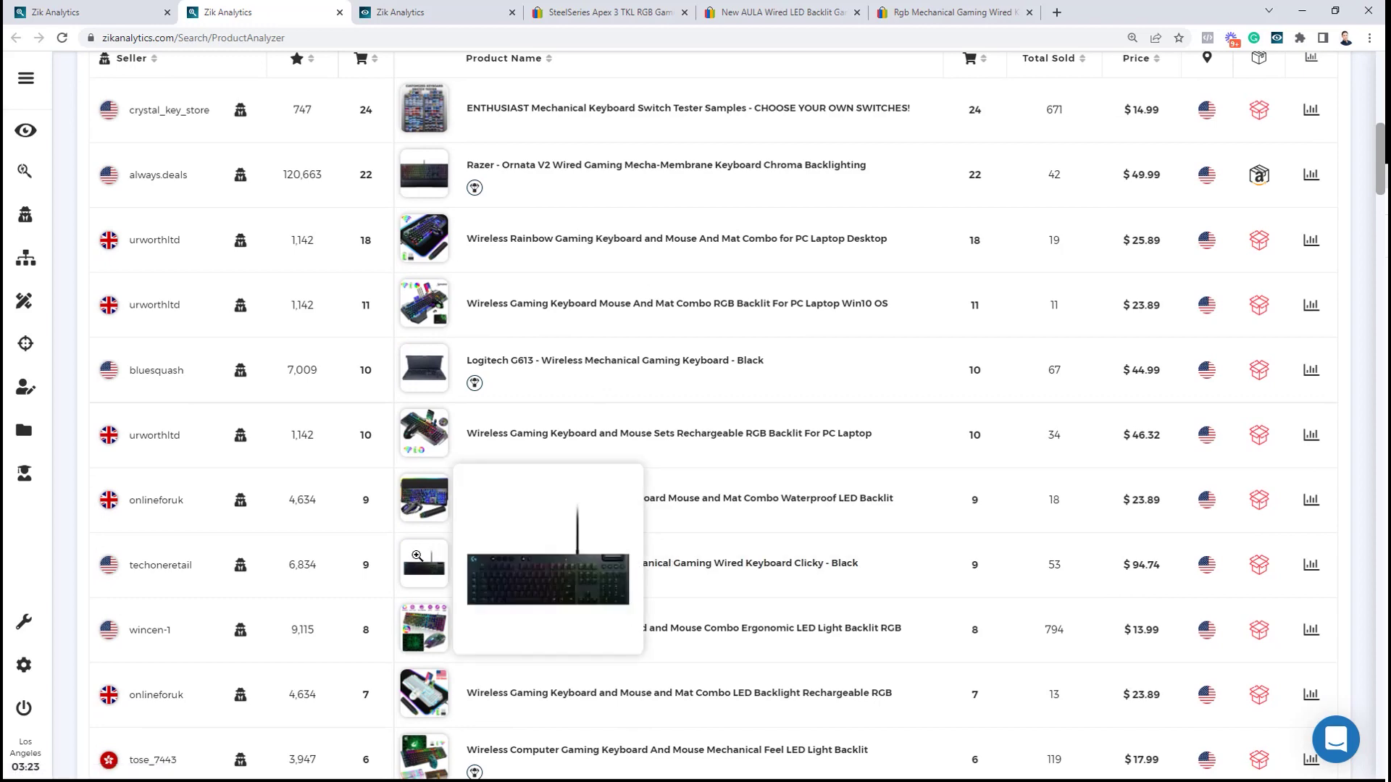
pyautogui.moveTo(427, 622)
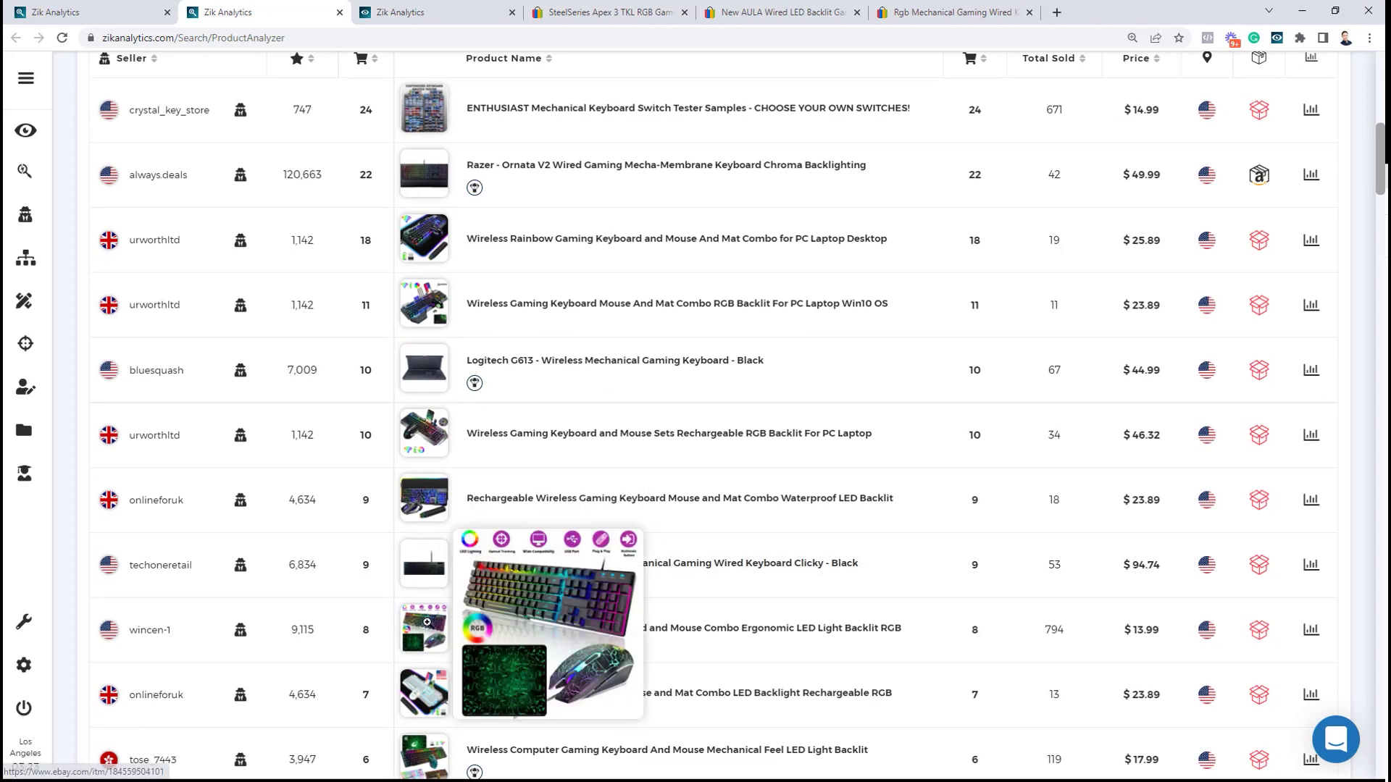
pyautogui.scroll(-2, 427, 622)
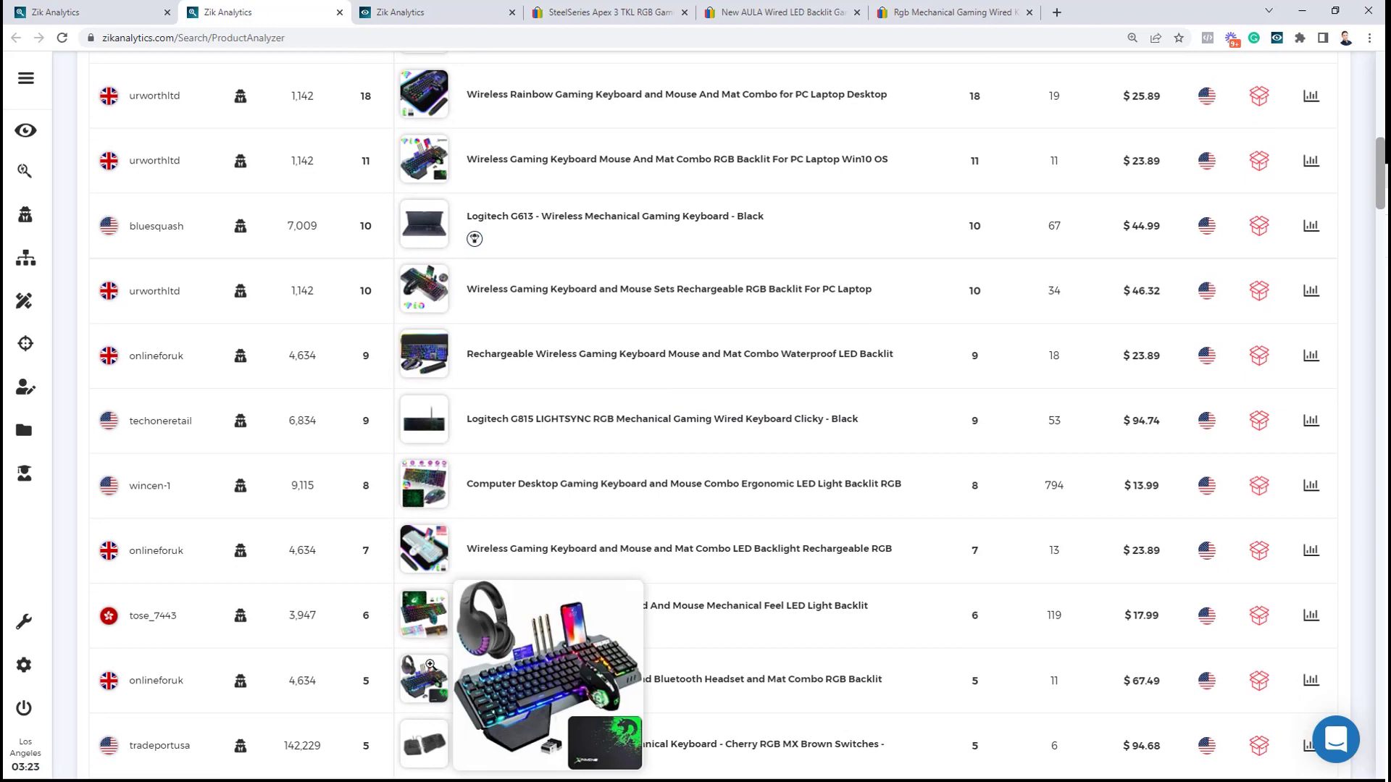
pyautogui.scroll(-2, 430, 664)
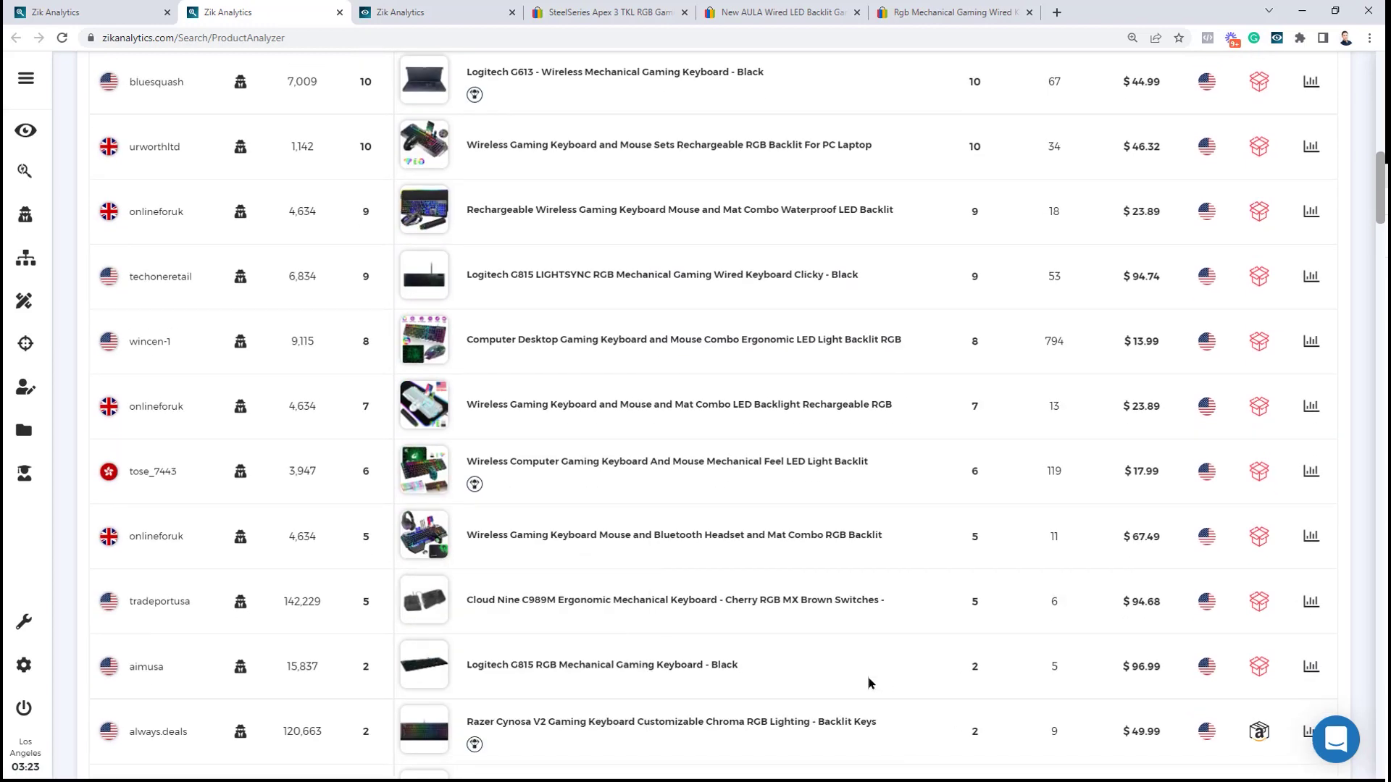
# Open Best Buy's SteelSeries Apex 3 TKL listing from the search results, with the $58.47 Apex 3 listing moved beside the results
pyautogui.scroll(-4, 428, 601)
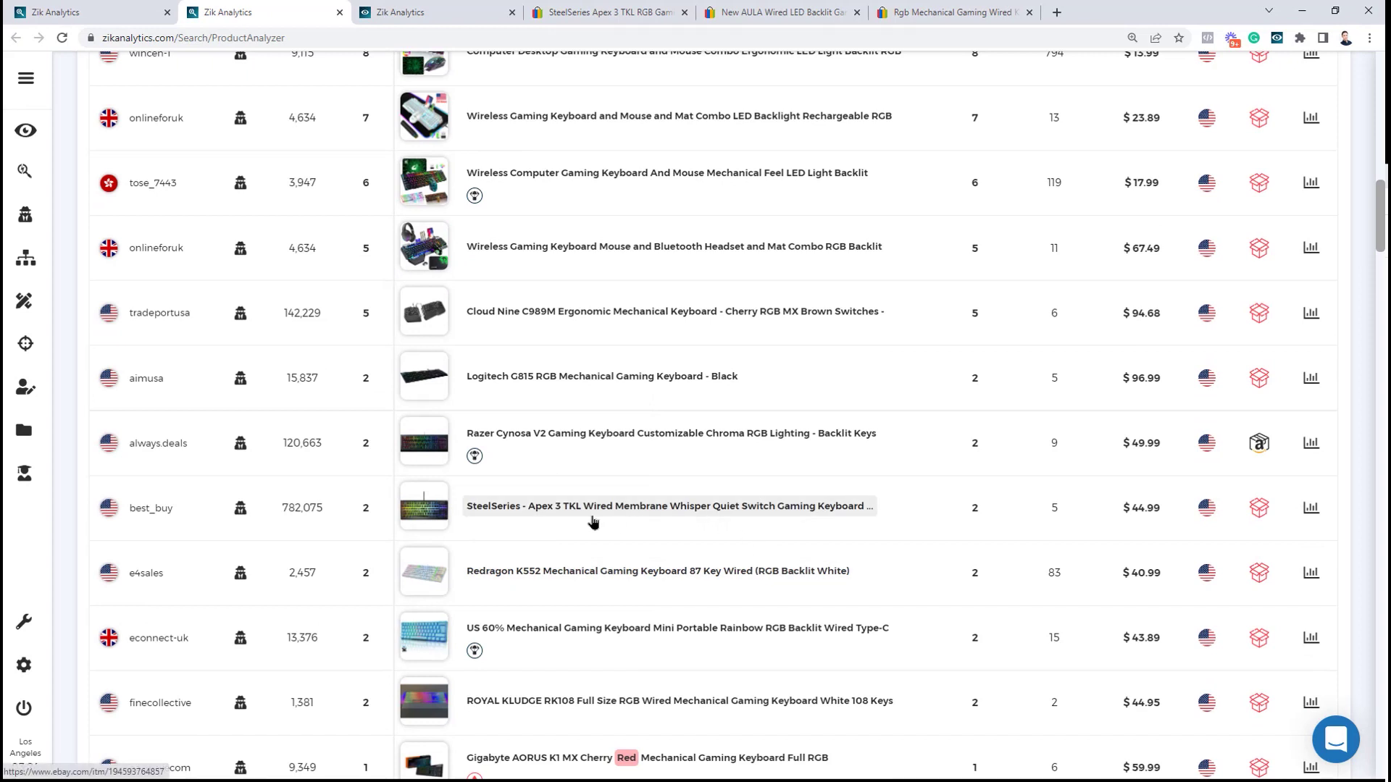
pyautogui.moveTo(435, 515)
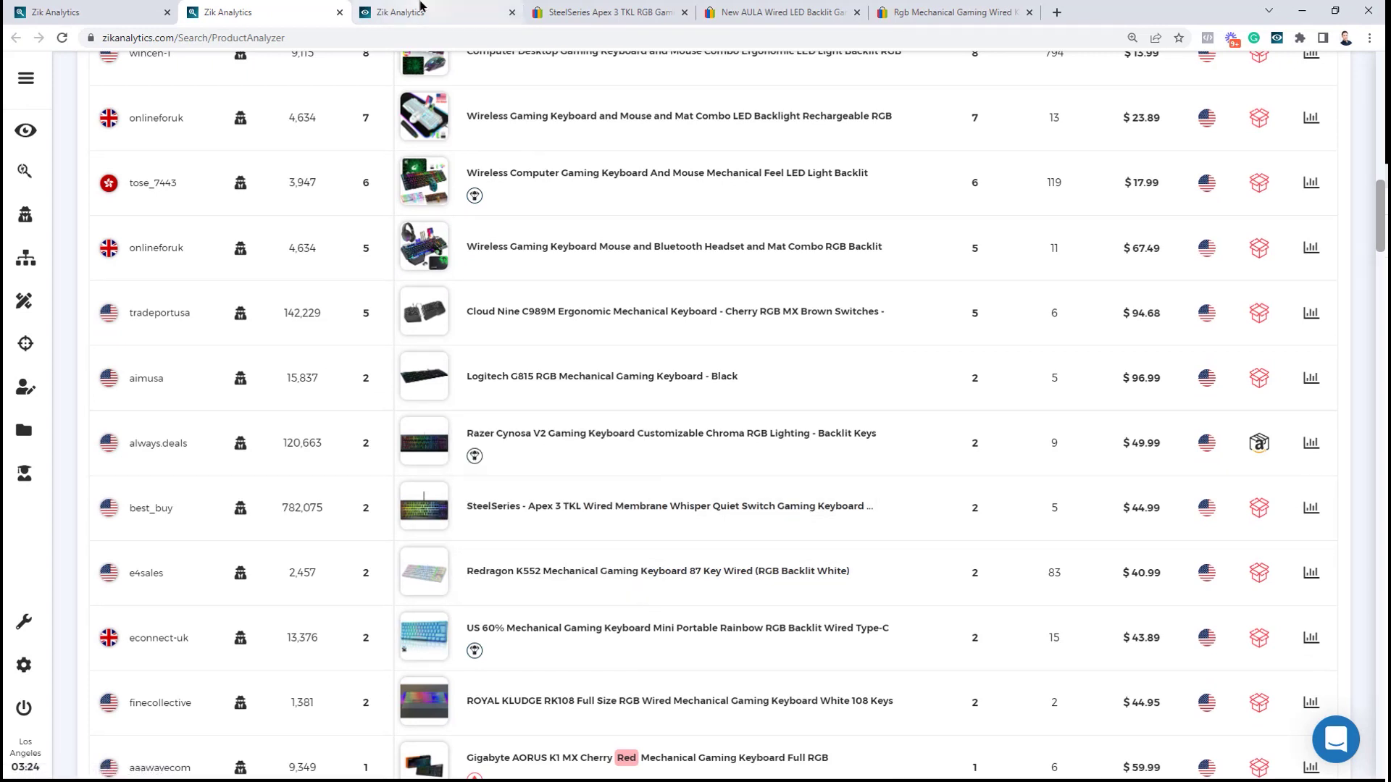
pyautogui.click(598, 12)
pyautogui.moveTo(597, 13); pyautogui.dragTo(457, 16)
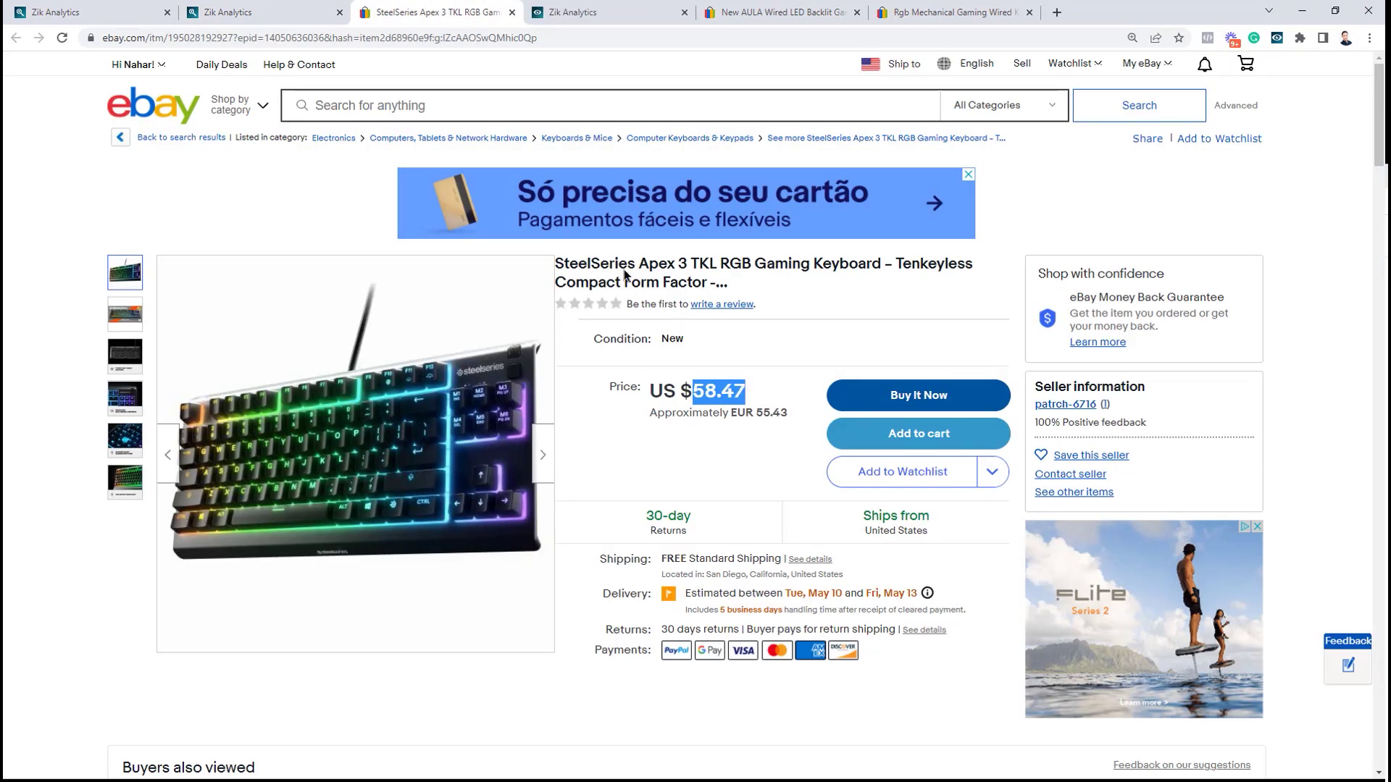
pyautogui.click(310, 19)
pyautogui.click(490, 516)
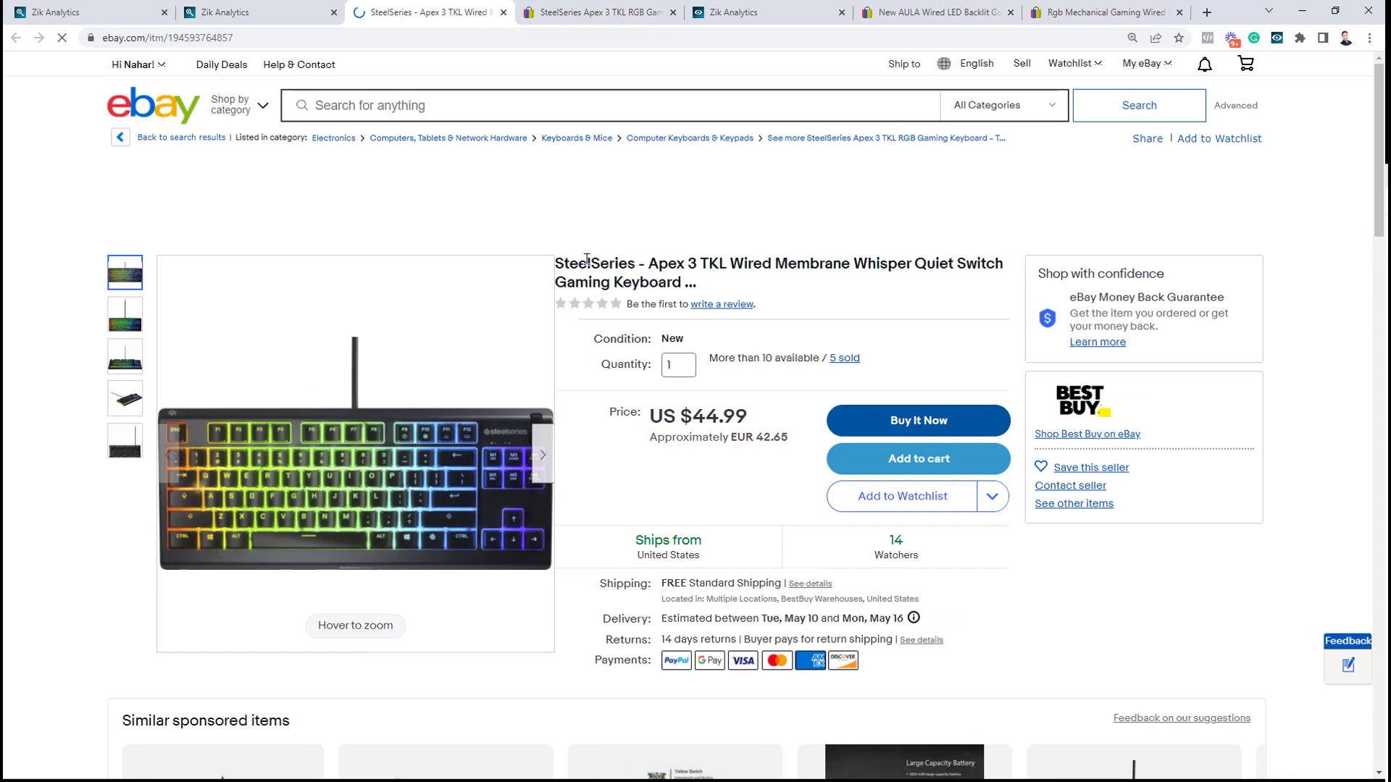
# Examine the Best Buy listing's photos, price and title wording against the other SteelSeries Apex 3 TKL listing
pyautogui.moveTo(284, 442)
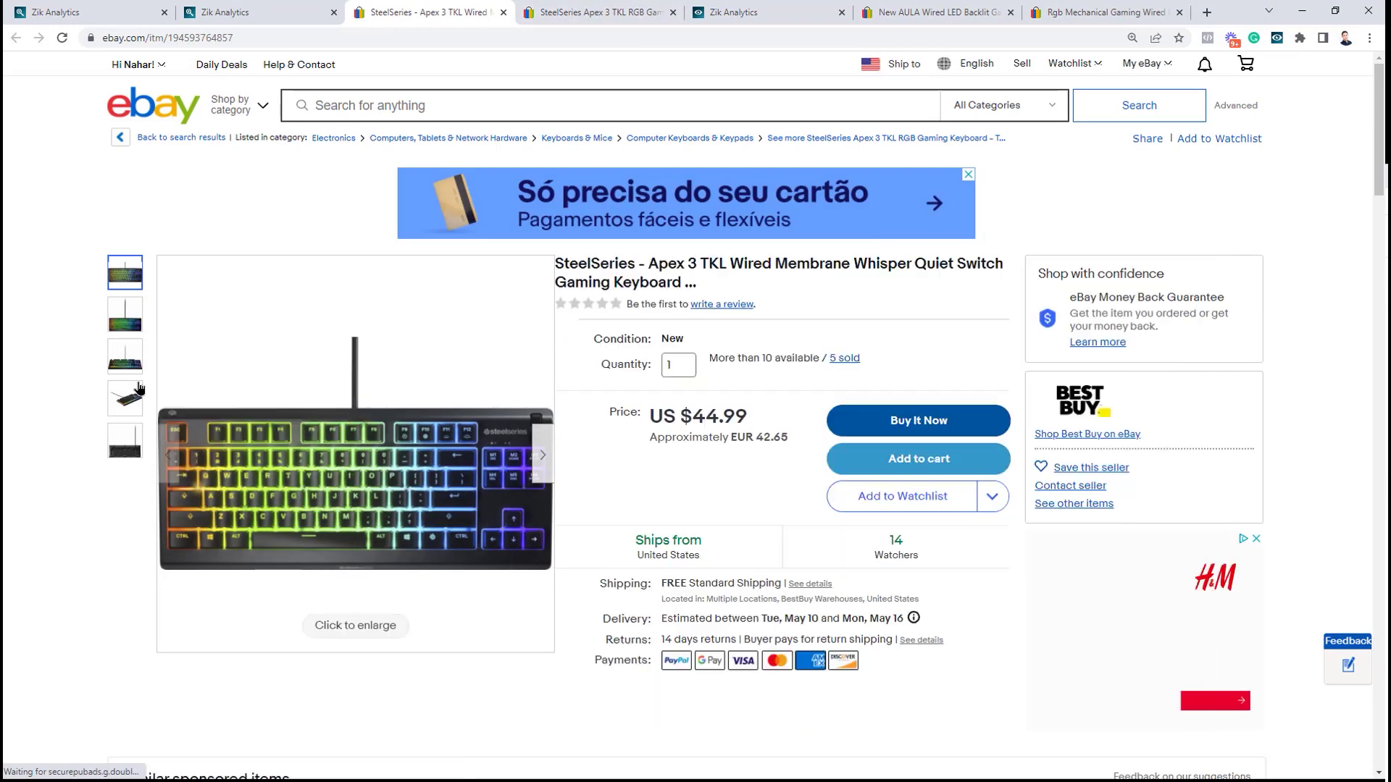
pyautogui.moveTo(396, 441)
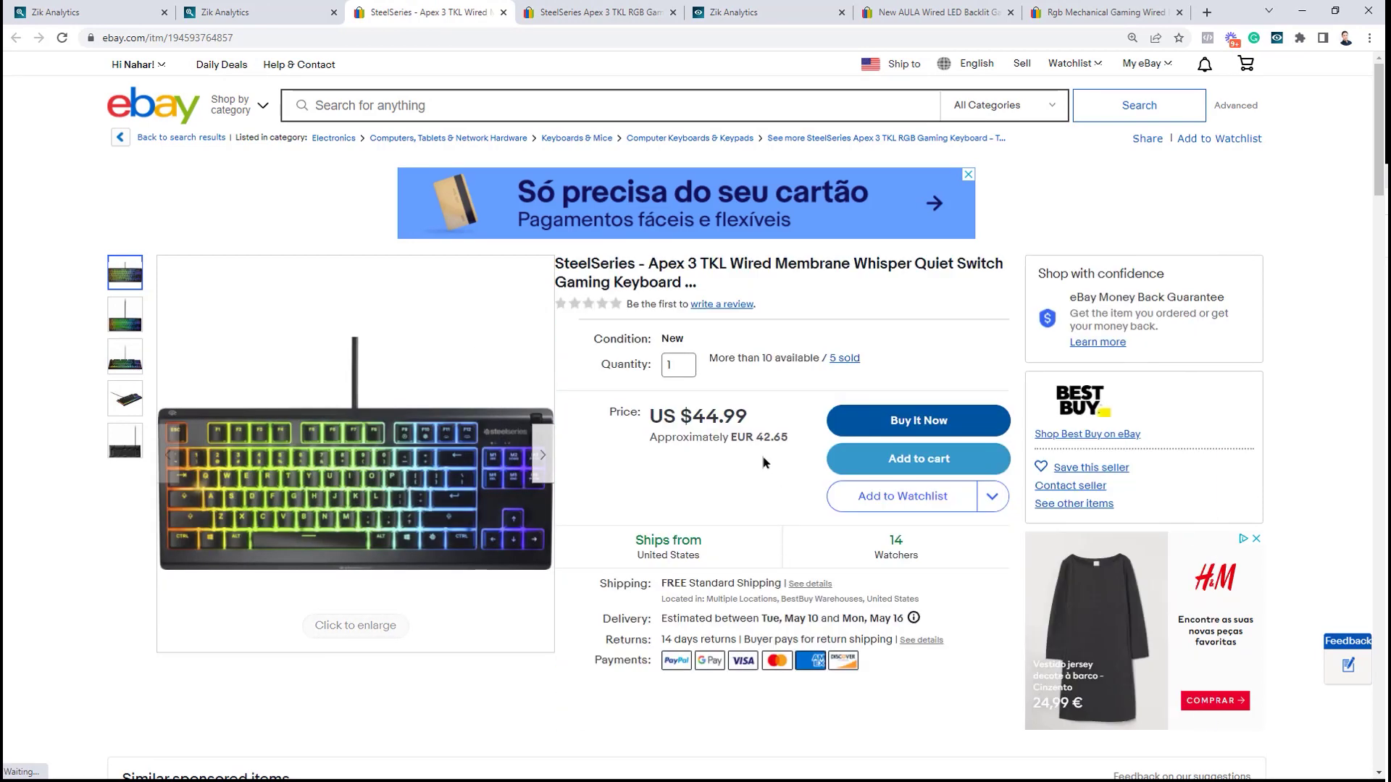
pyautogui.moveTo(692, 417); pyautogui.dragTo(750, 420)
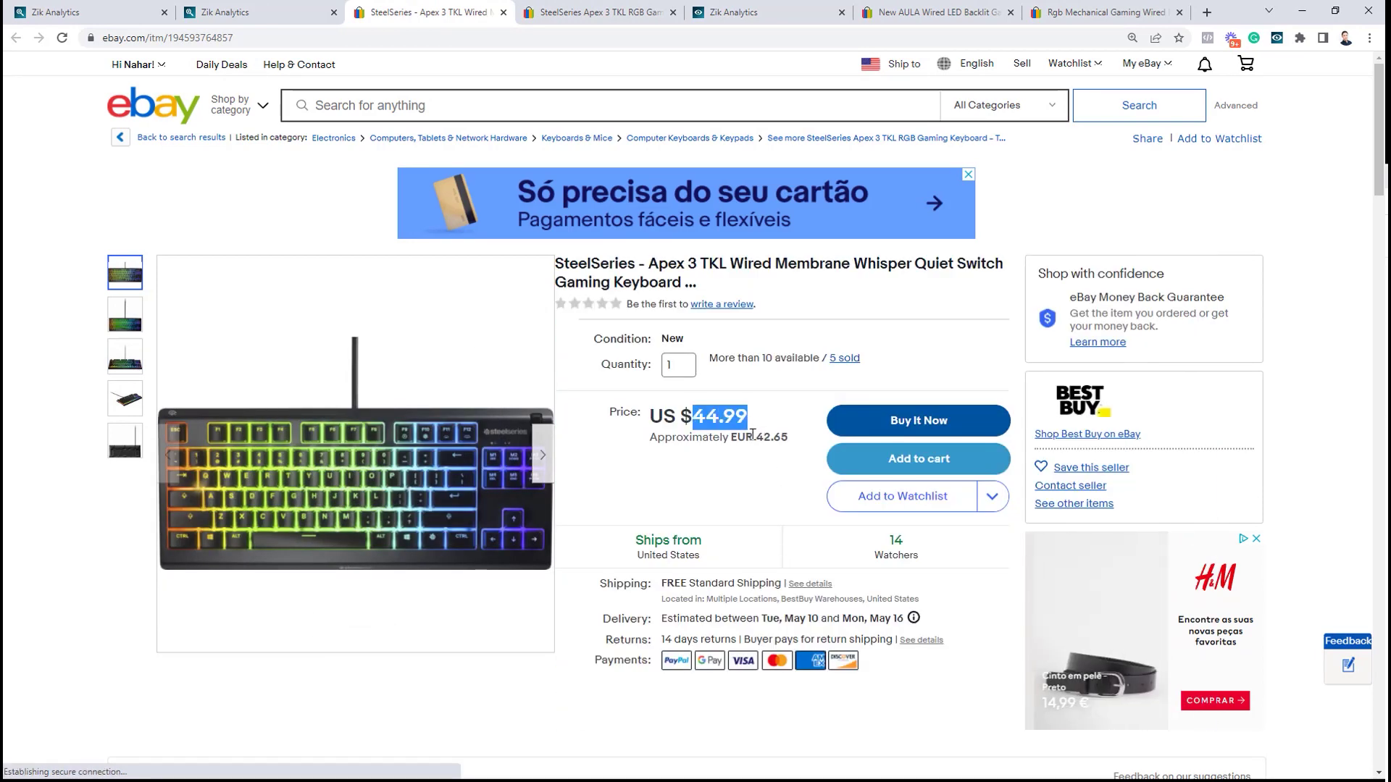
pyautogui.click(764, 432)
pyautogui.doubleClick(712, 265)
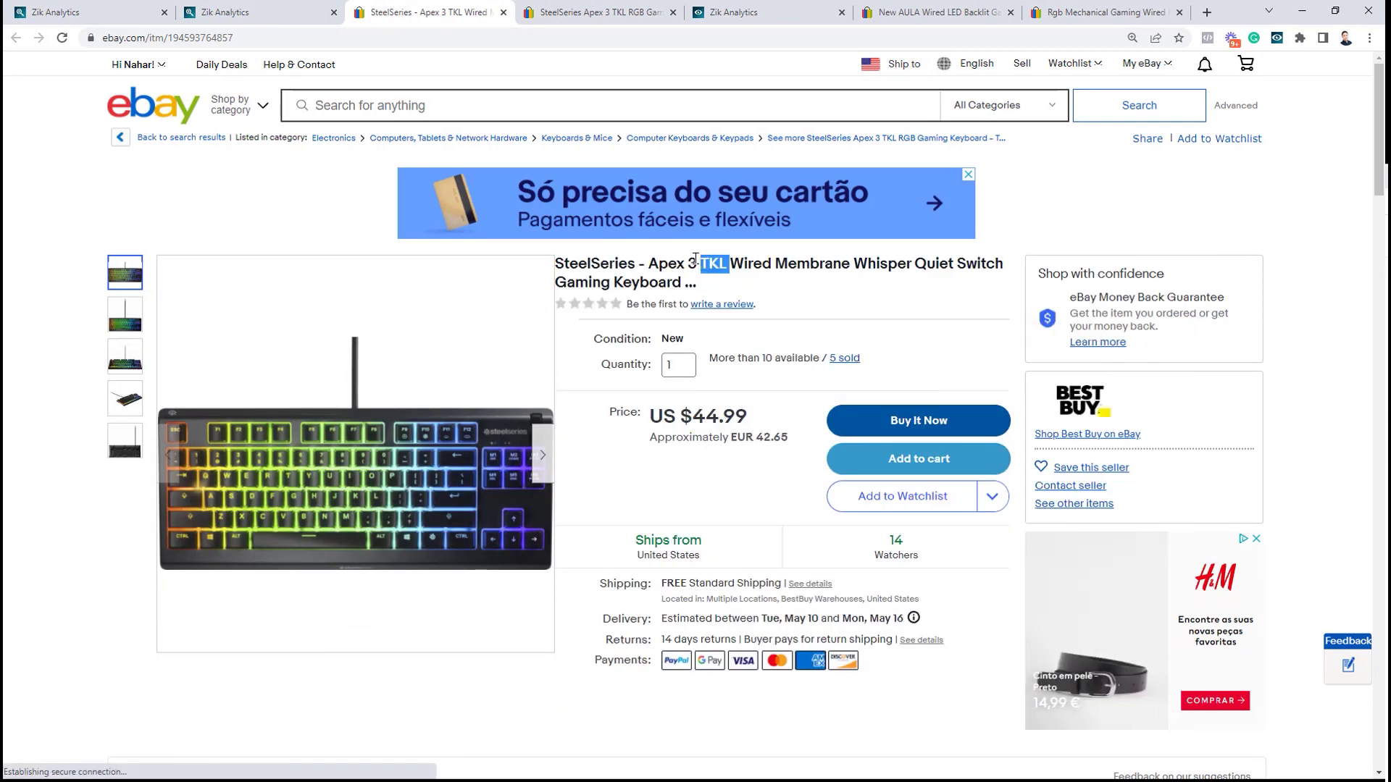
pyautogui.click(594, 13)
pyautogui.click(511, 9)
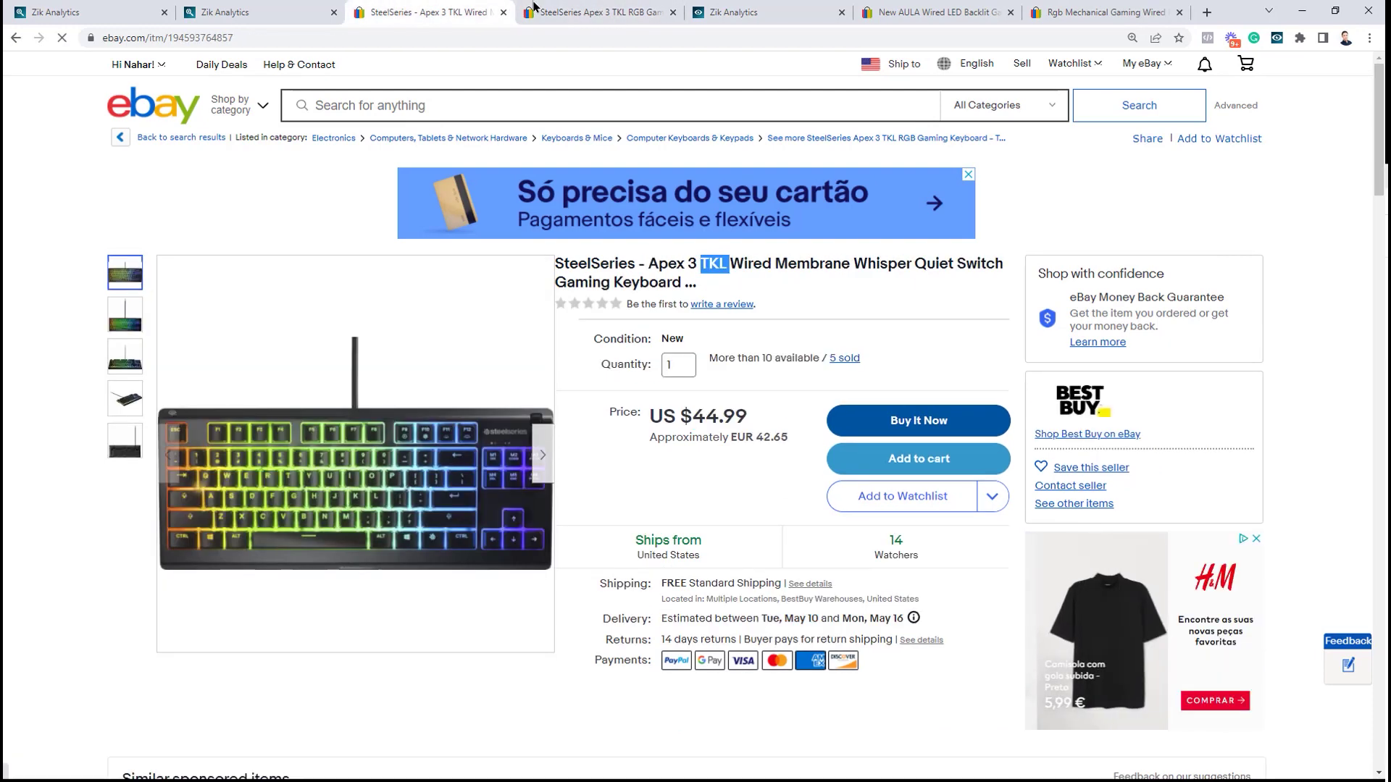
pyautogui.click(518, 11)
pyautogui.click(430, 8)
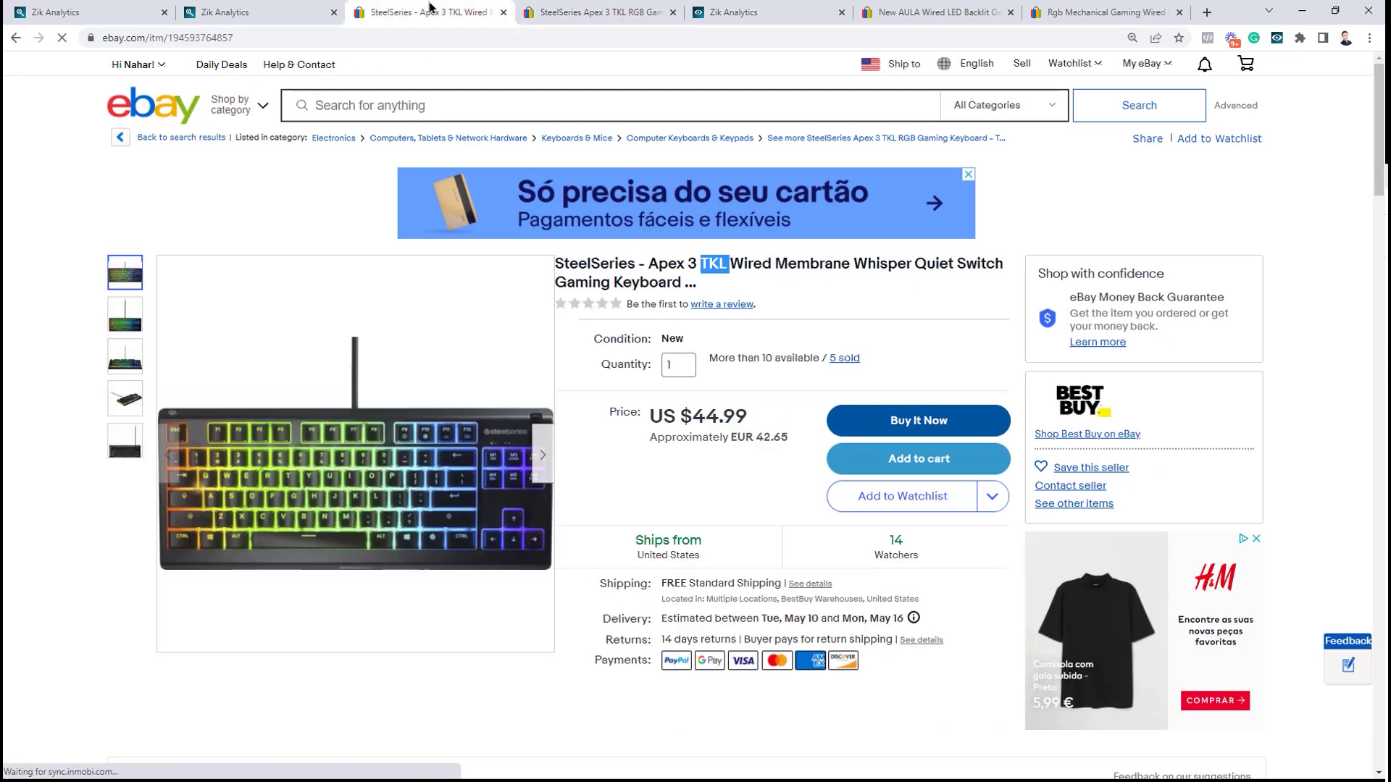
pyautogui.click(881, 285)
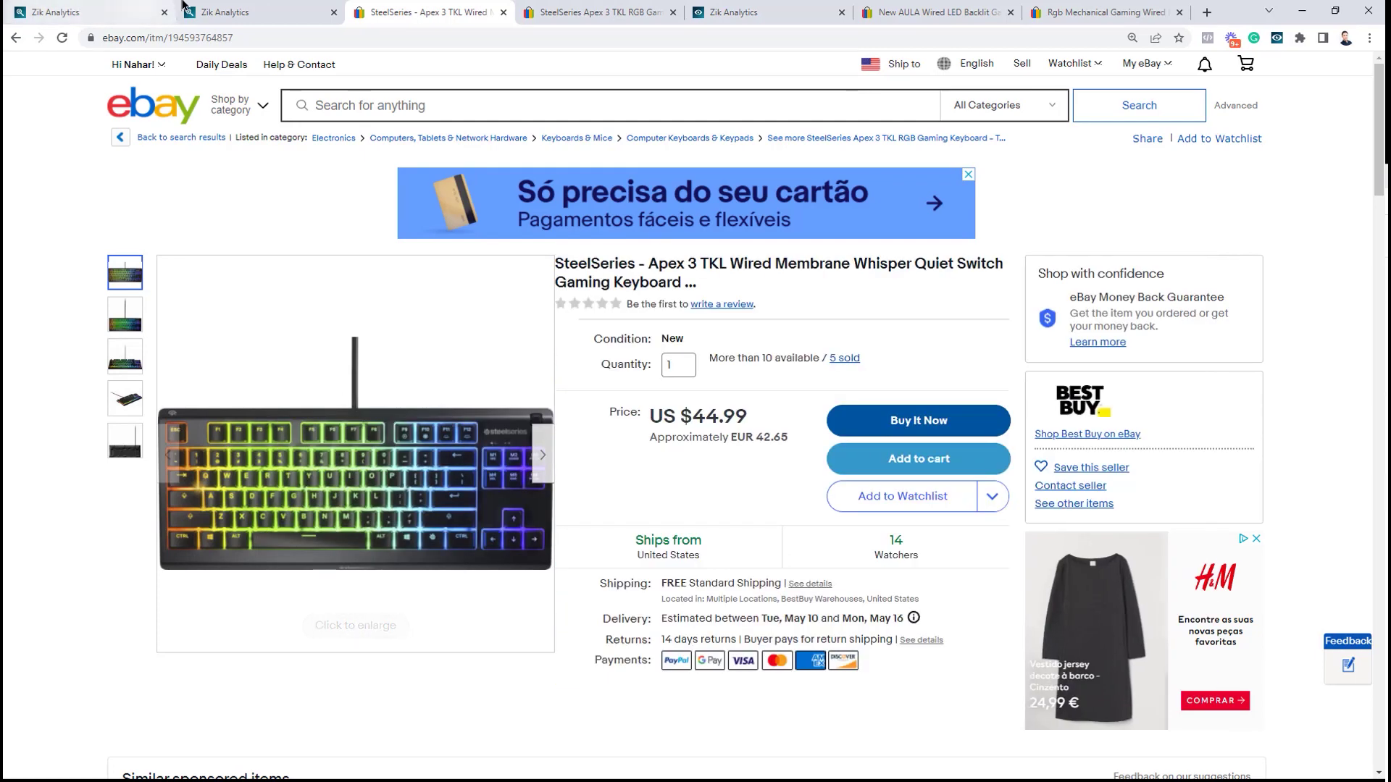
# Check the Best Buy keyboard's recent sales in the product results and compare its price and title with the $58.47 listing
pyautogui.click(254, 13)
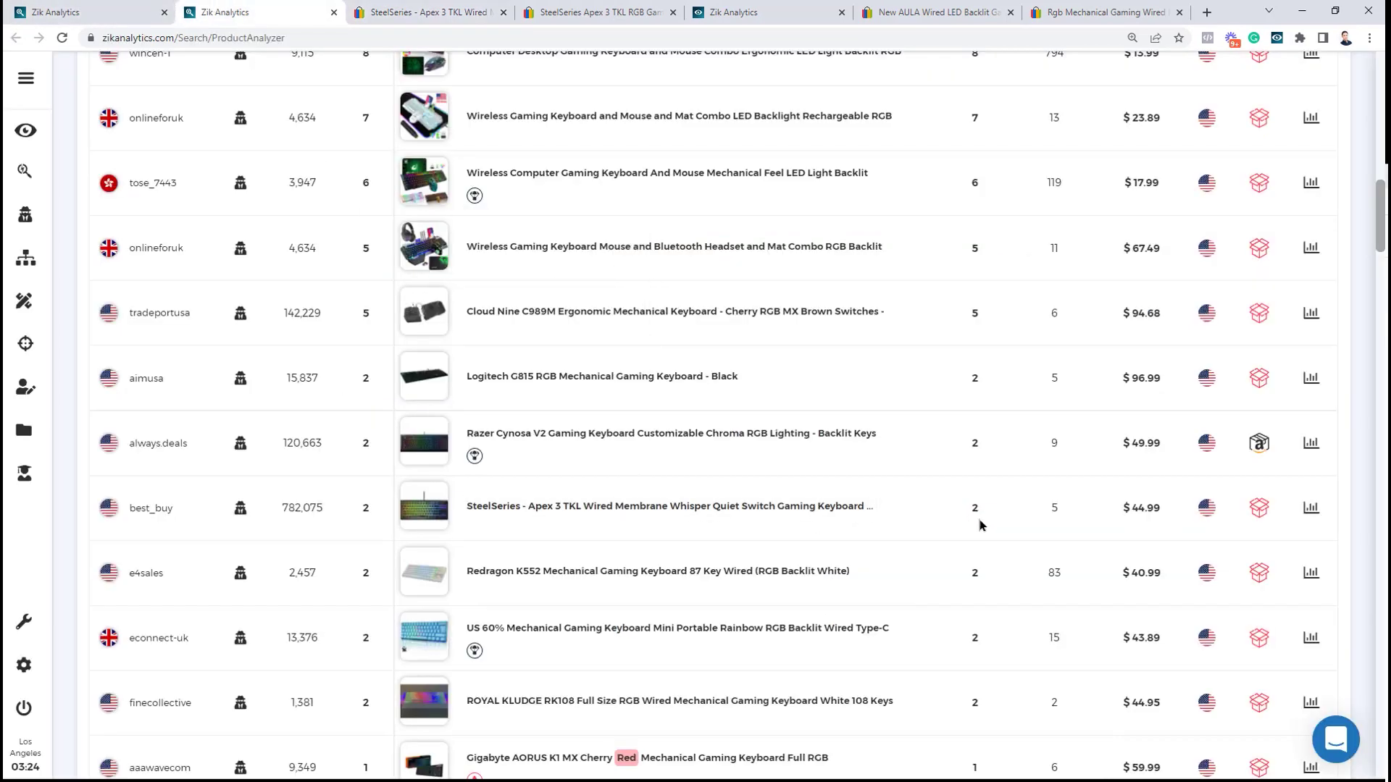
pyautogui.moveTo(895, 514); pyautogui.dragTo(474, 520)
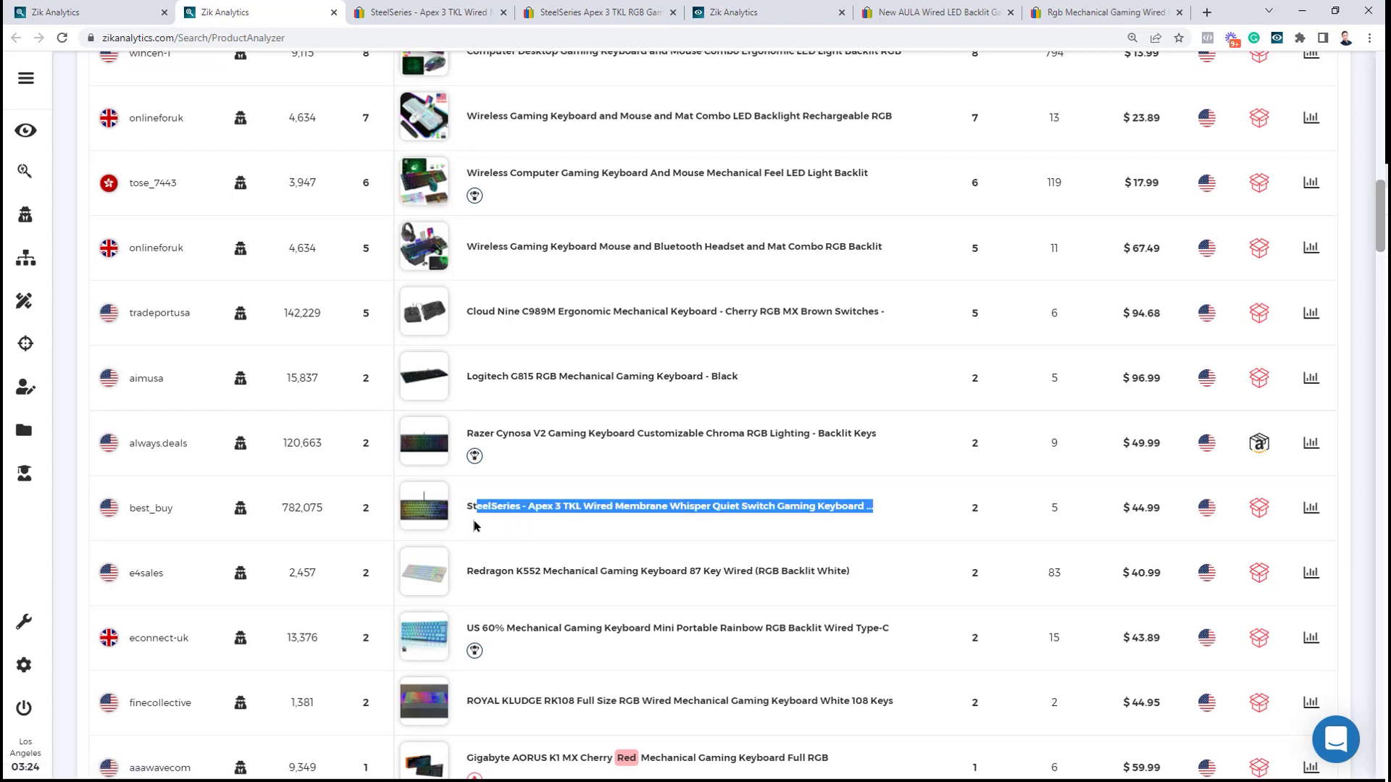
pyautogui.click(527, 534)
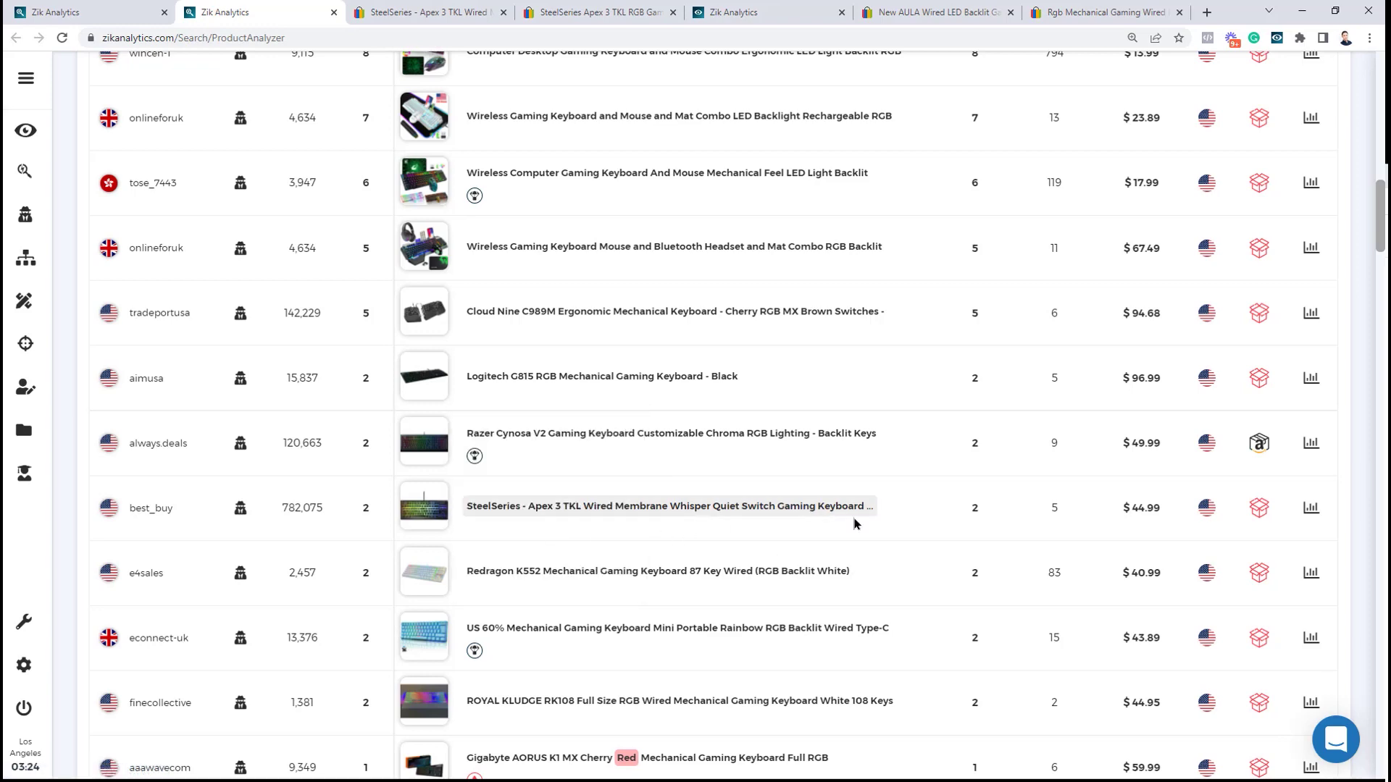
pyautogui.click(579, 12)
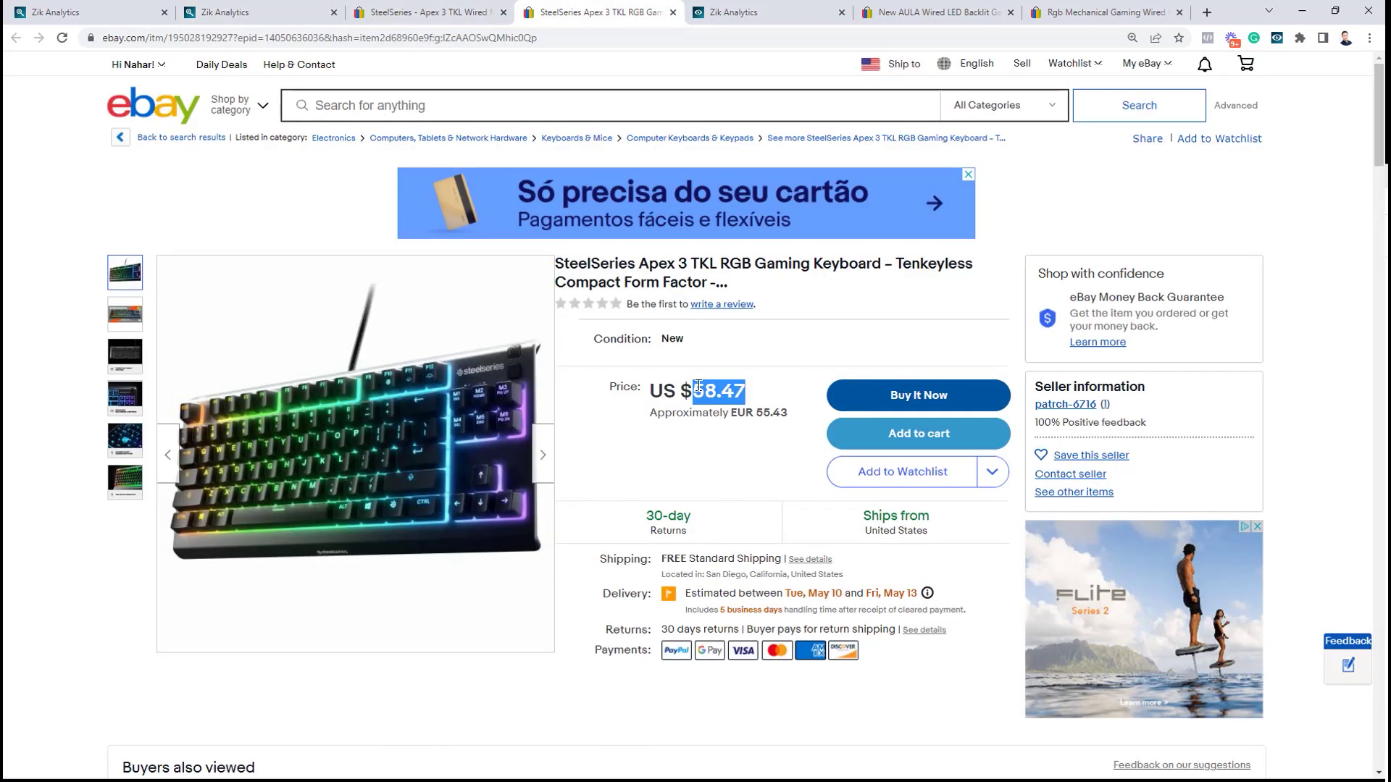
pyautogui.click(239, 15)
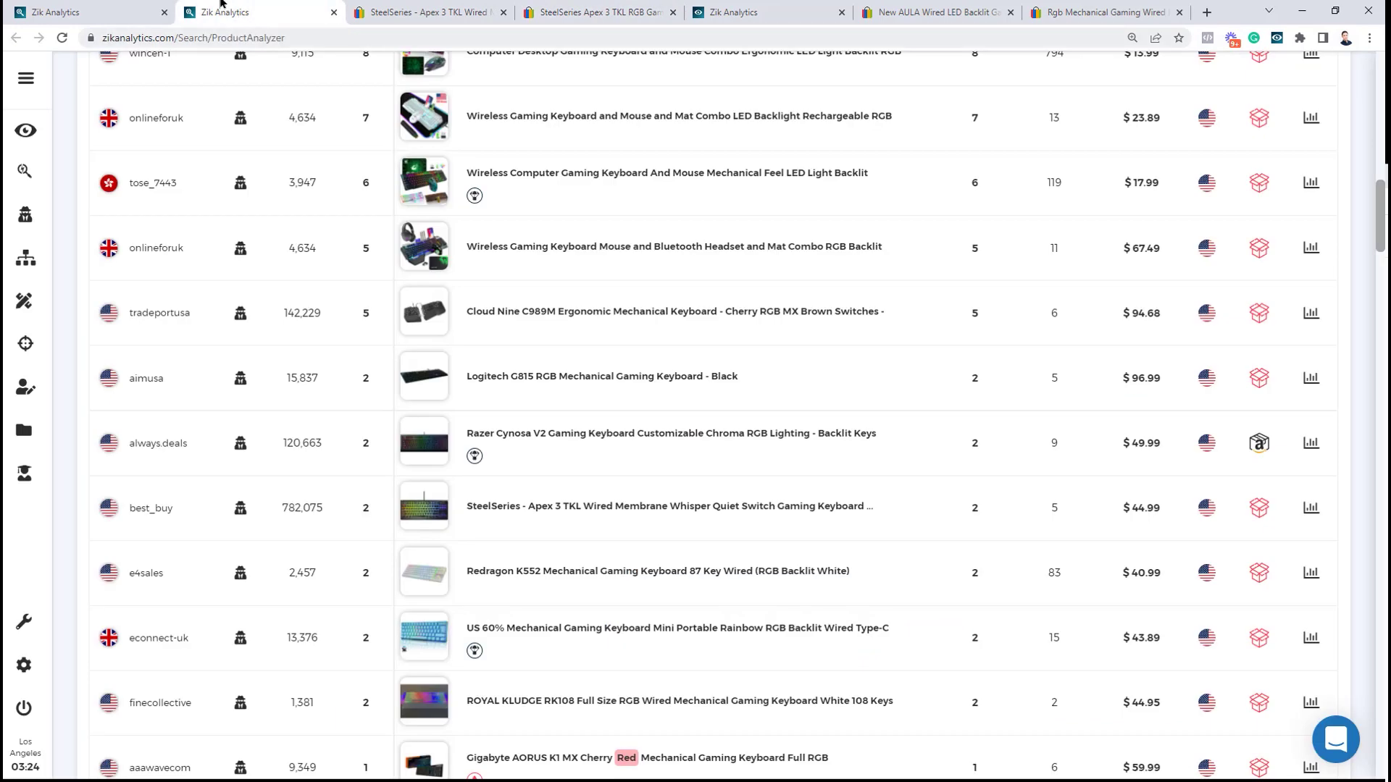
pyautogui.click(427, 13)
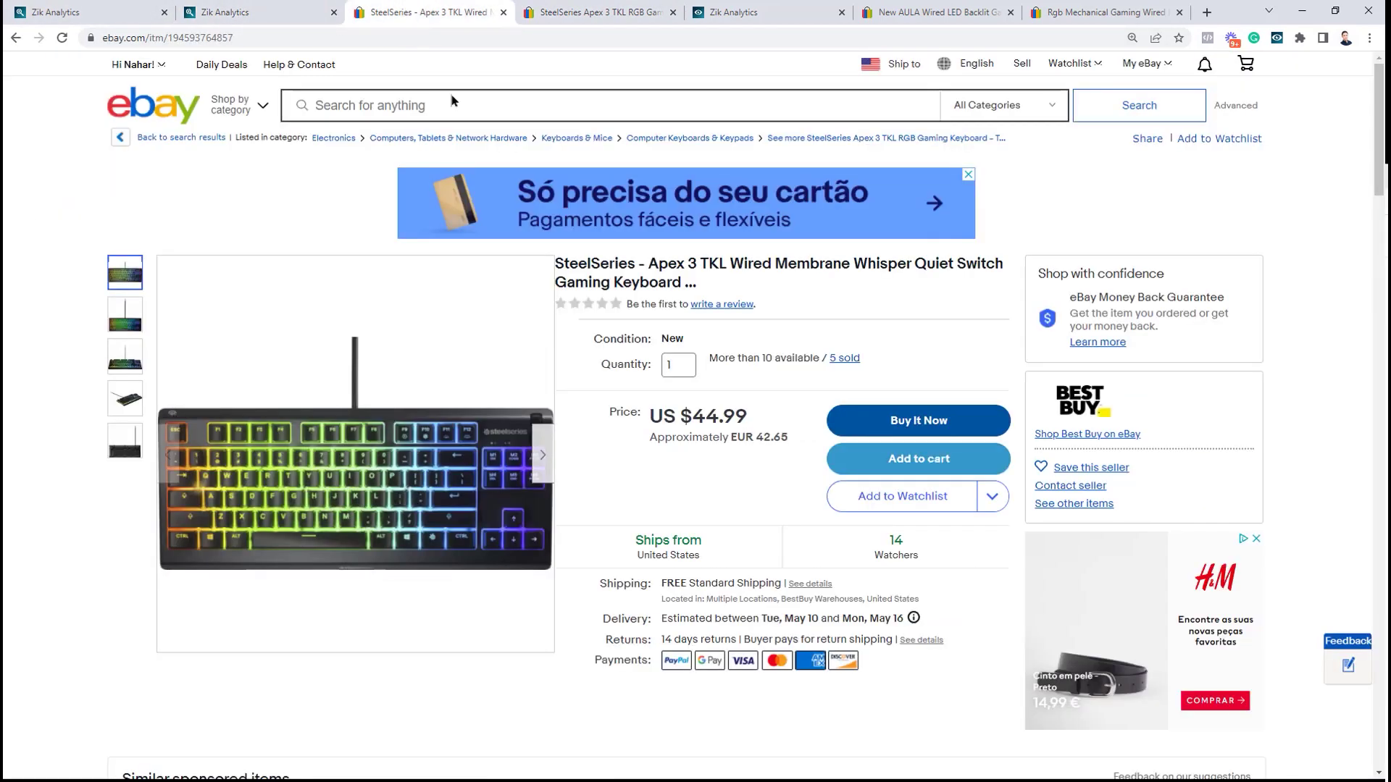
pyautogui.tripleClick(626, 255)
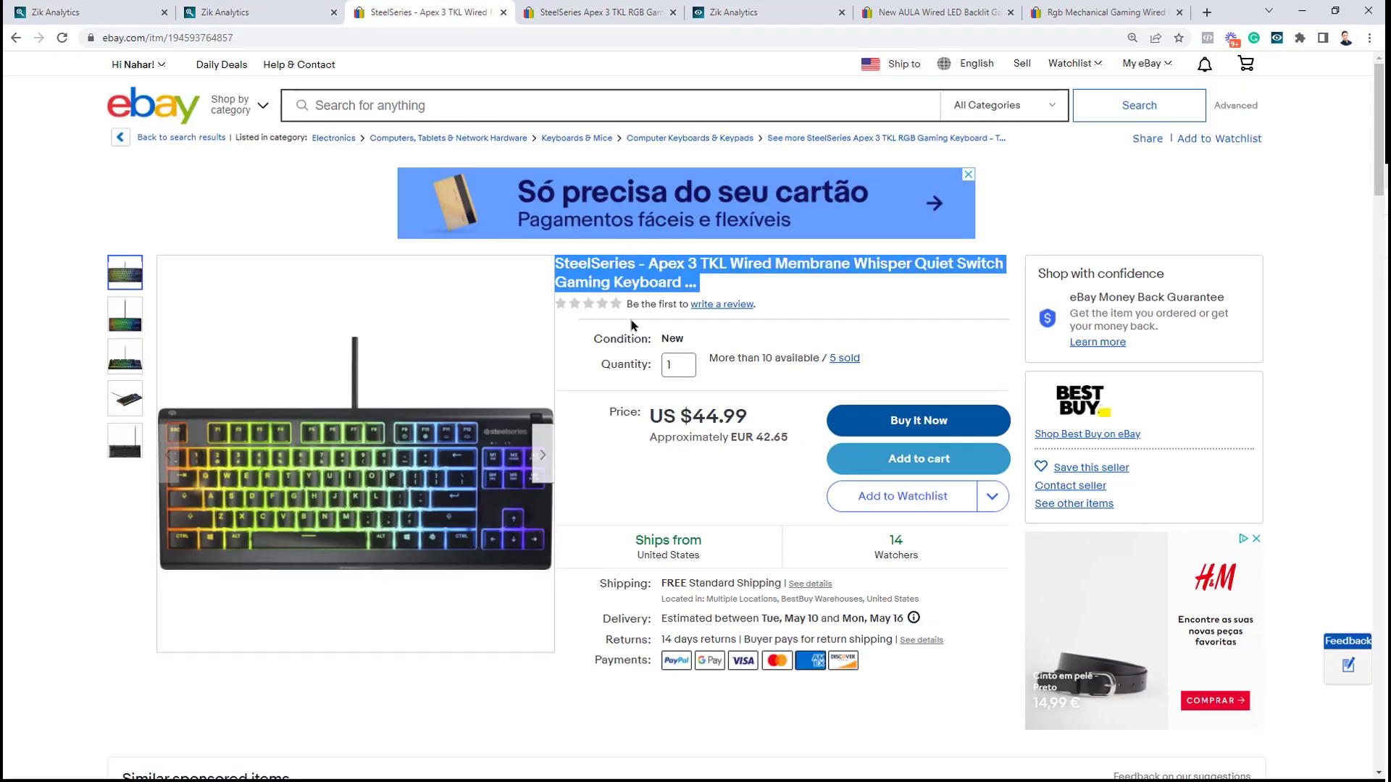
# Open the Title Builder separately from the product results and search it for "gaming keyboard"
pyautogui.click(187, 10)
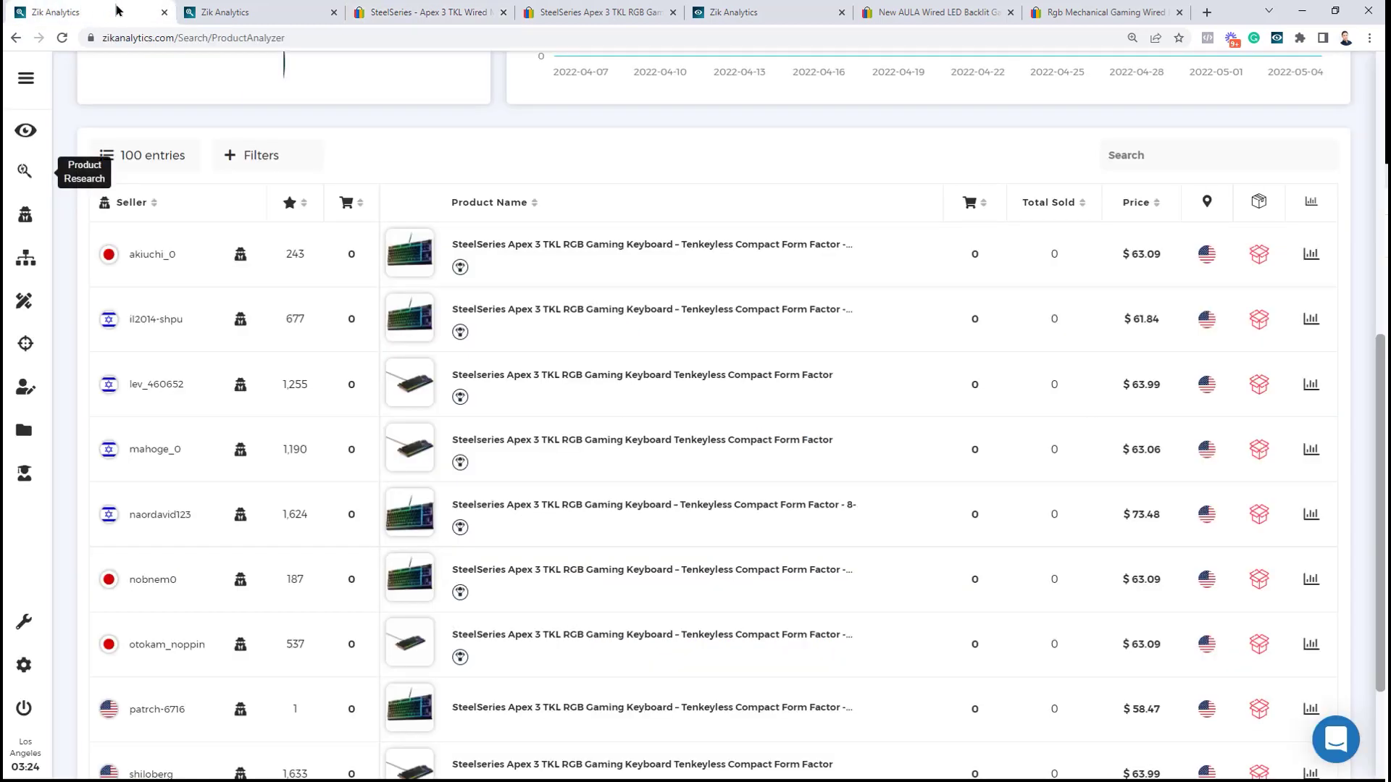
pyautogui.click(119, 13)
pyautogui.hotkey('ctrl', 'Tab')
pyautogui.hotkey('ctrl', 'shift', 'Tab')
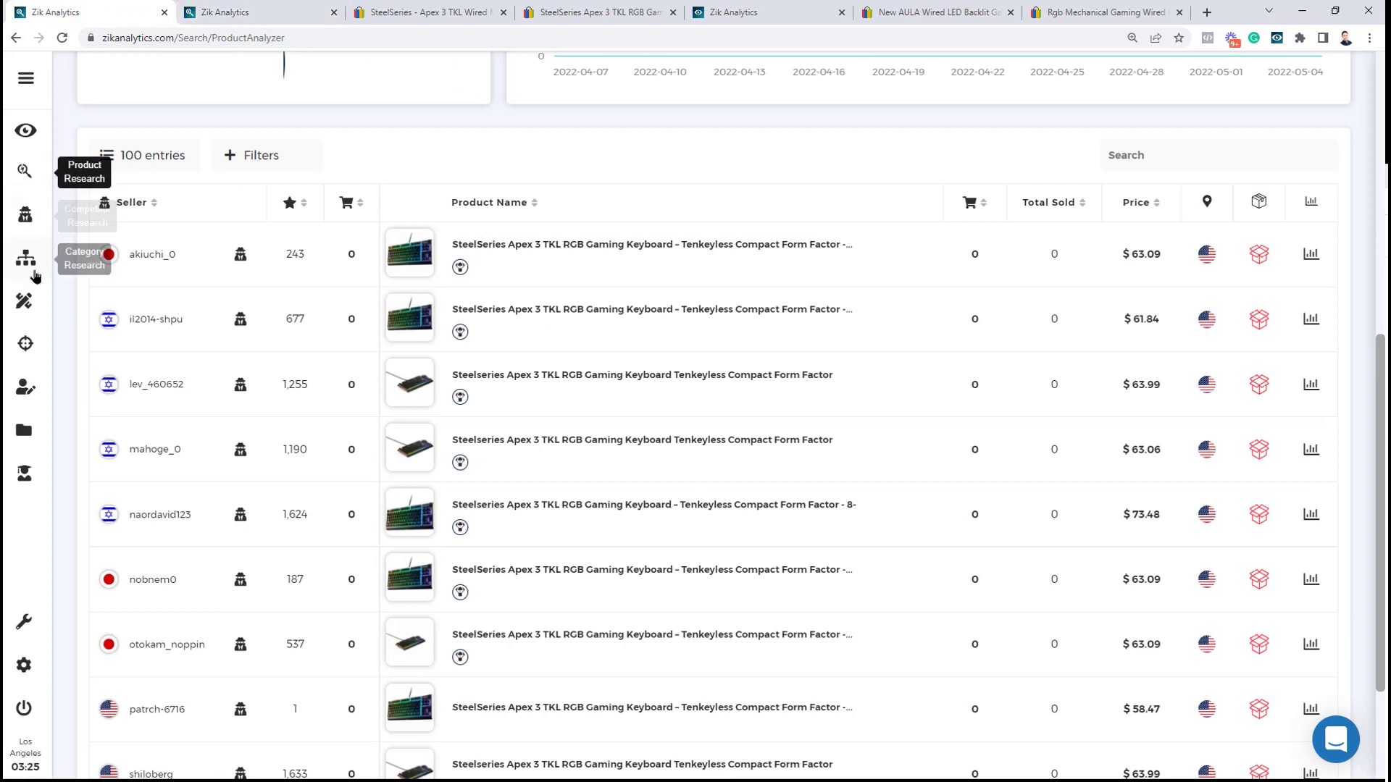
pyautogui.click(24, 300)
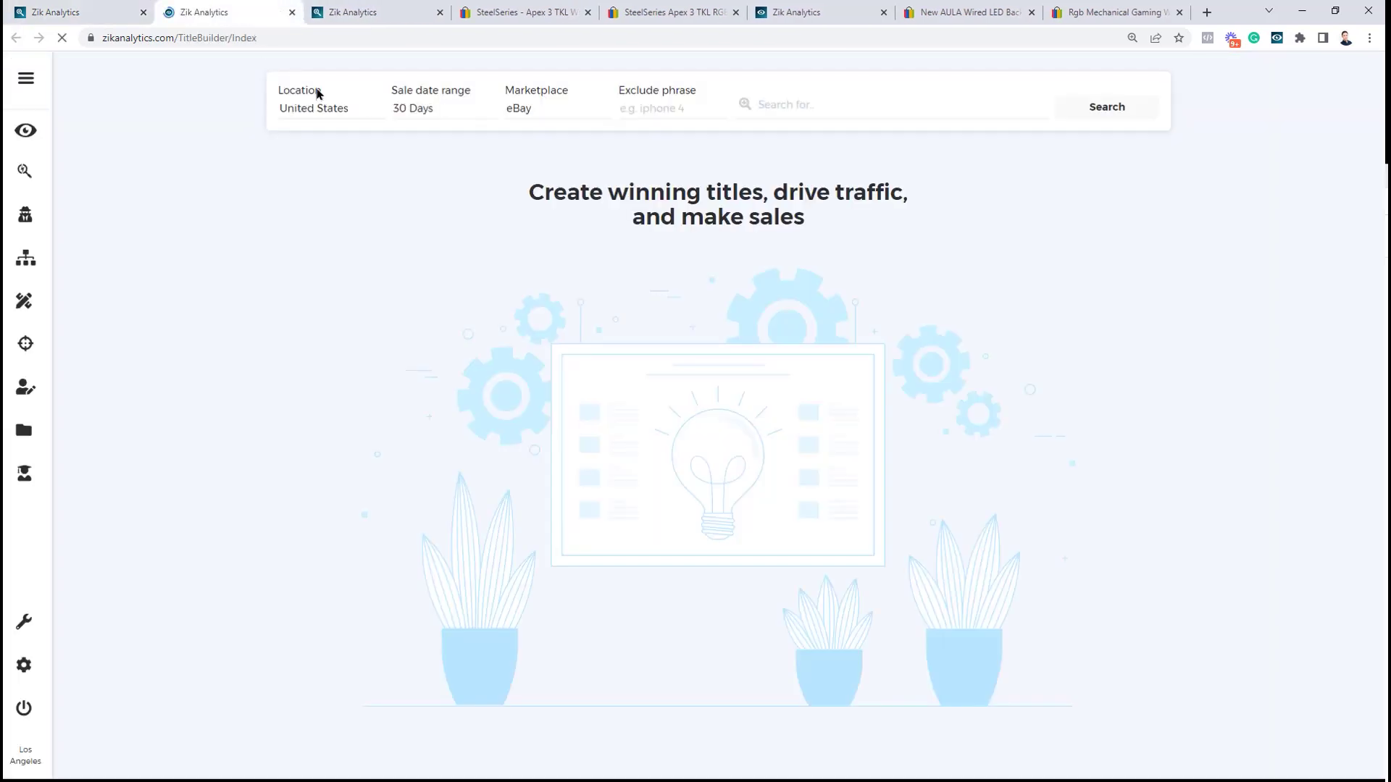
pyautogui.click(781, 105)
pyautogui.write('ga')
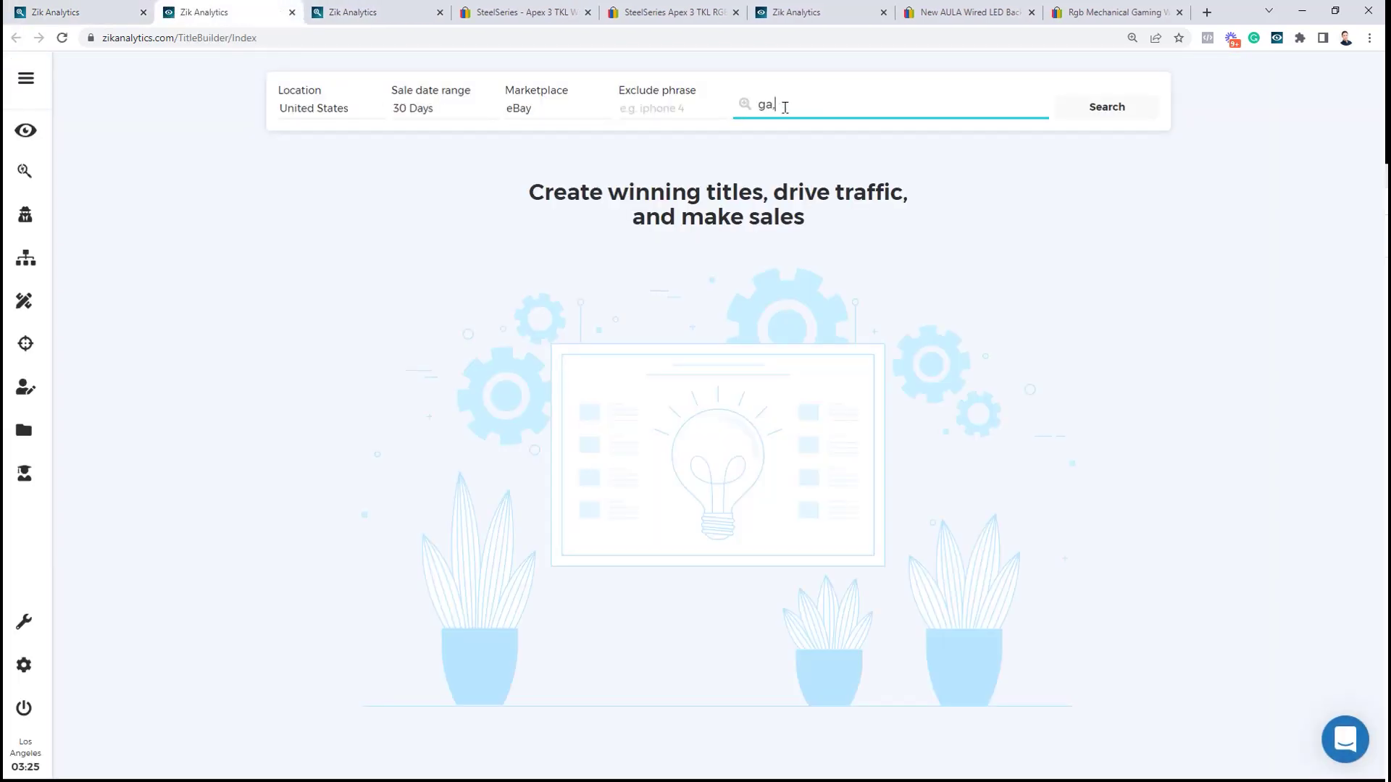
pyautogui.write('ming keybop')
pyautogui.click(1094, 115)
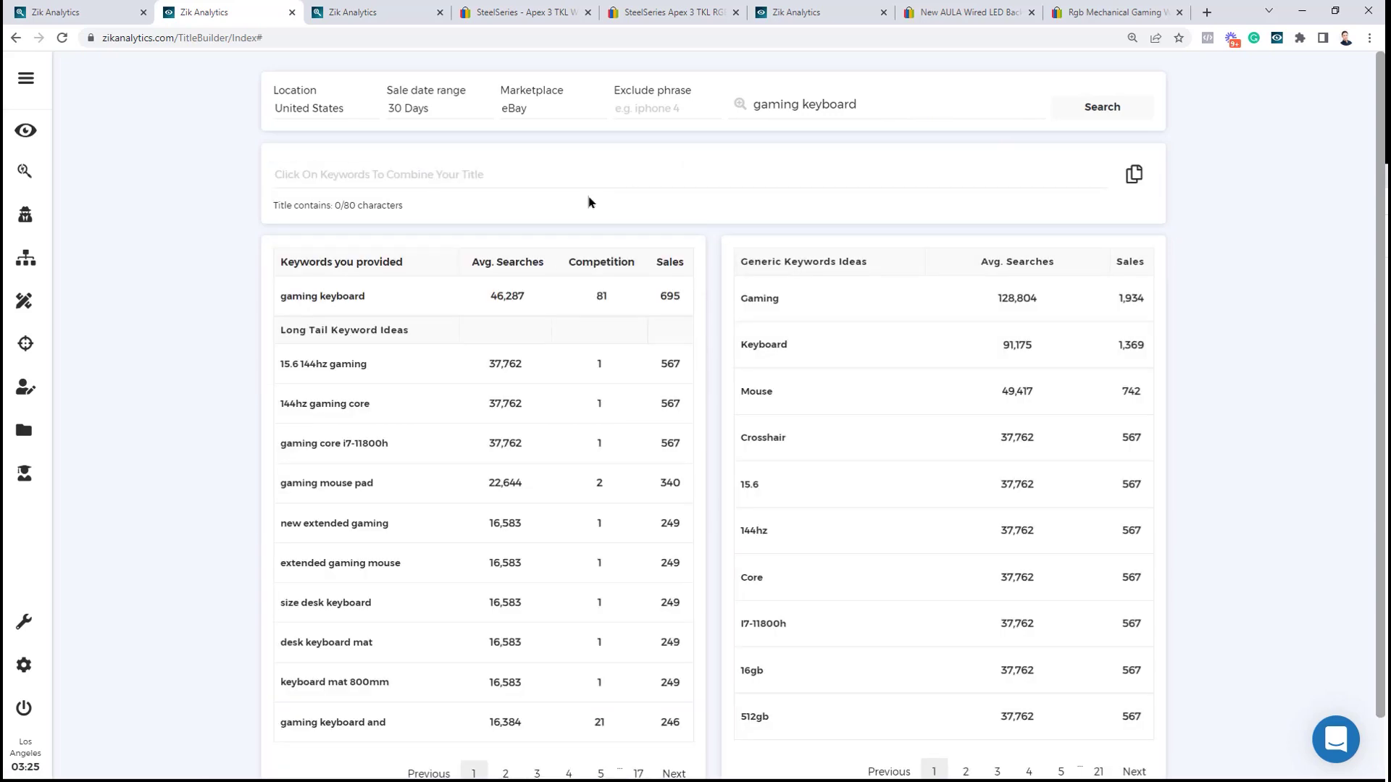
# Copy the Best Buy listing's full title from eBay into the Title Builder's title field
pyautogui.click(588, 177)
pyautogui.click(509, 12)
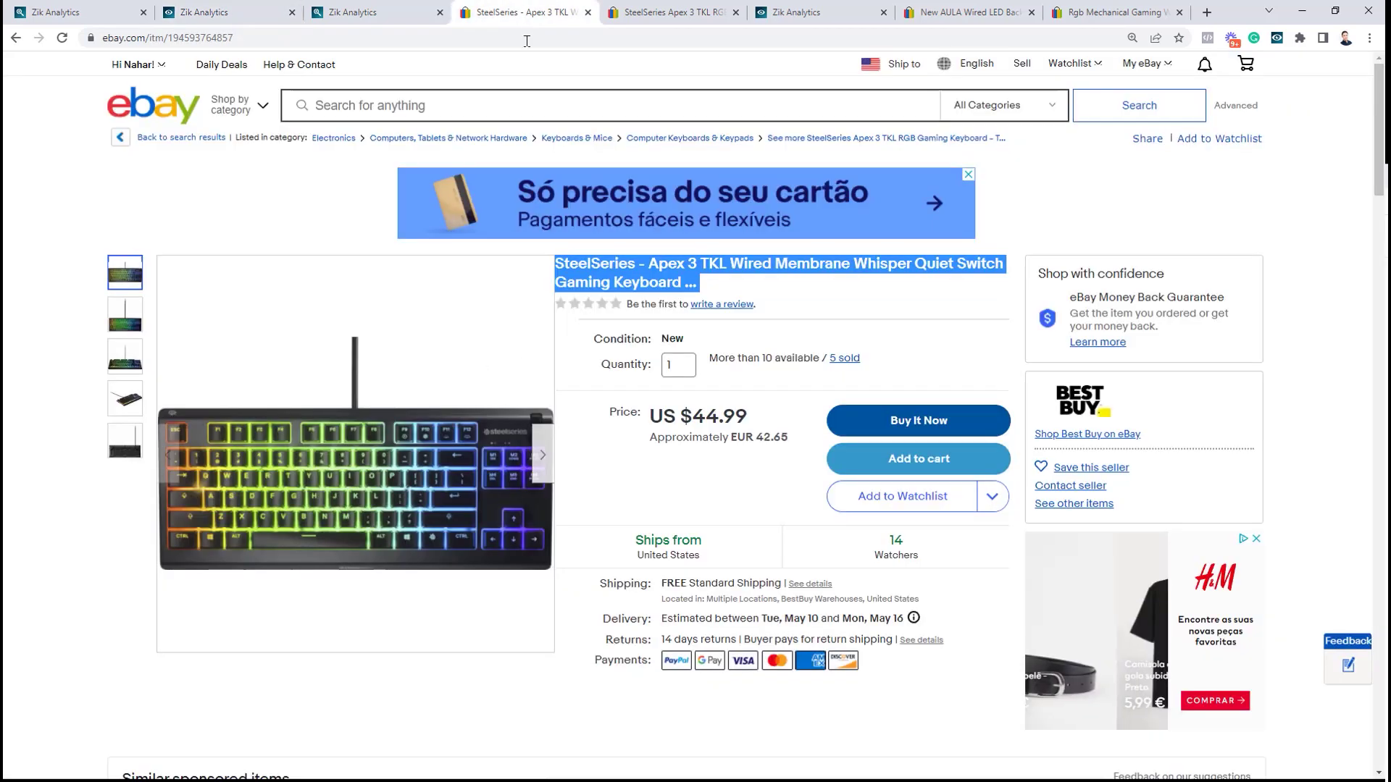
pyautogui.tripleClick(649, 265)
pyautogui.hotkey('ctrl', 'c')
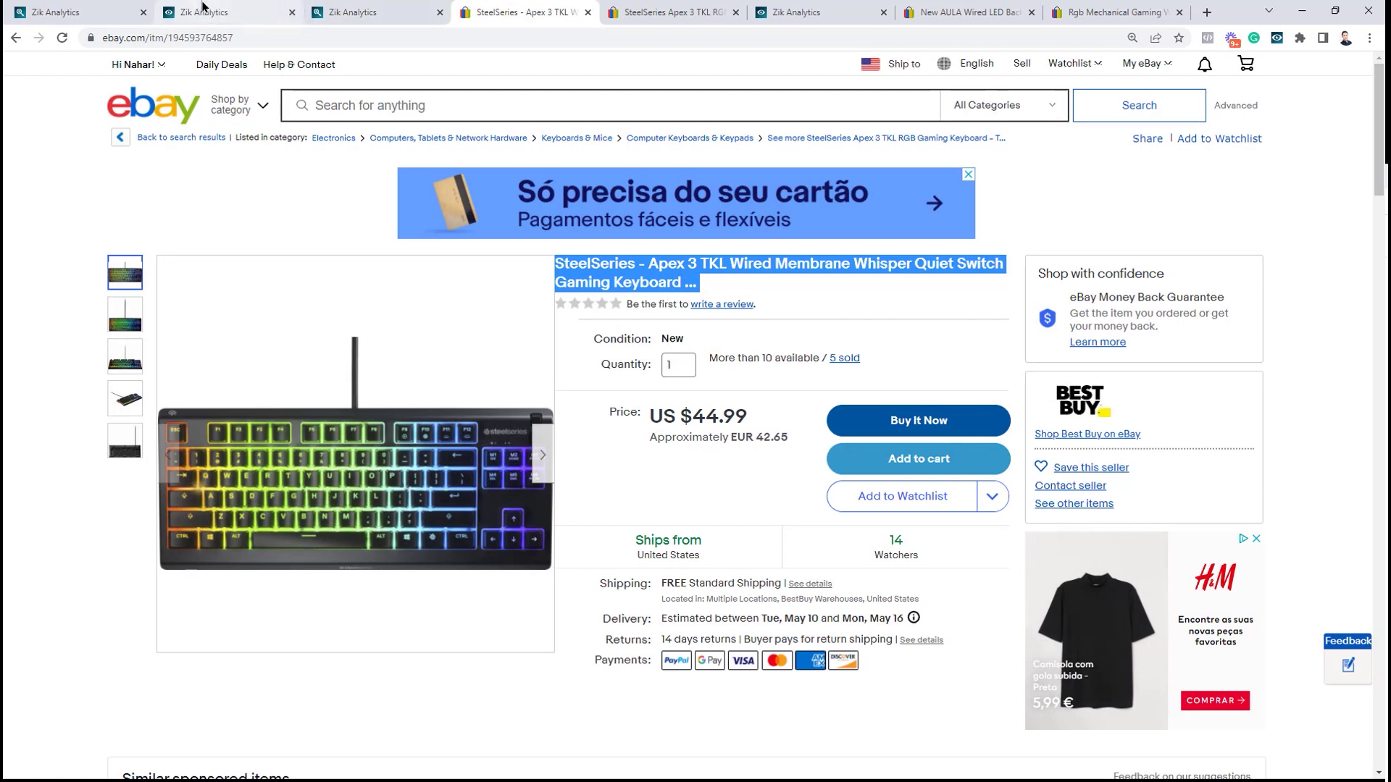
pyautogui.click(217, 12)
pyautogui.hotkey('ctrl', 'a')
pyautogui.hotkey('ctrl', 'v')
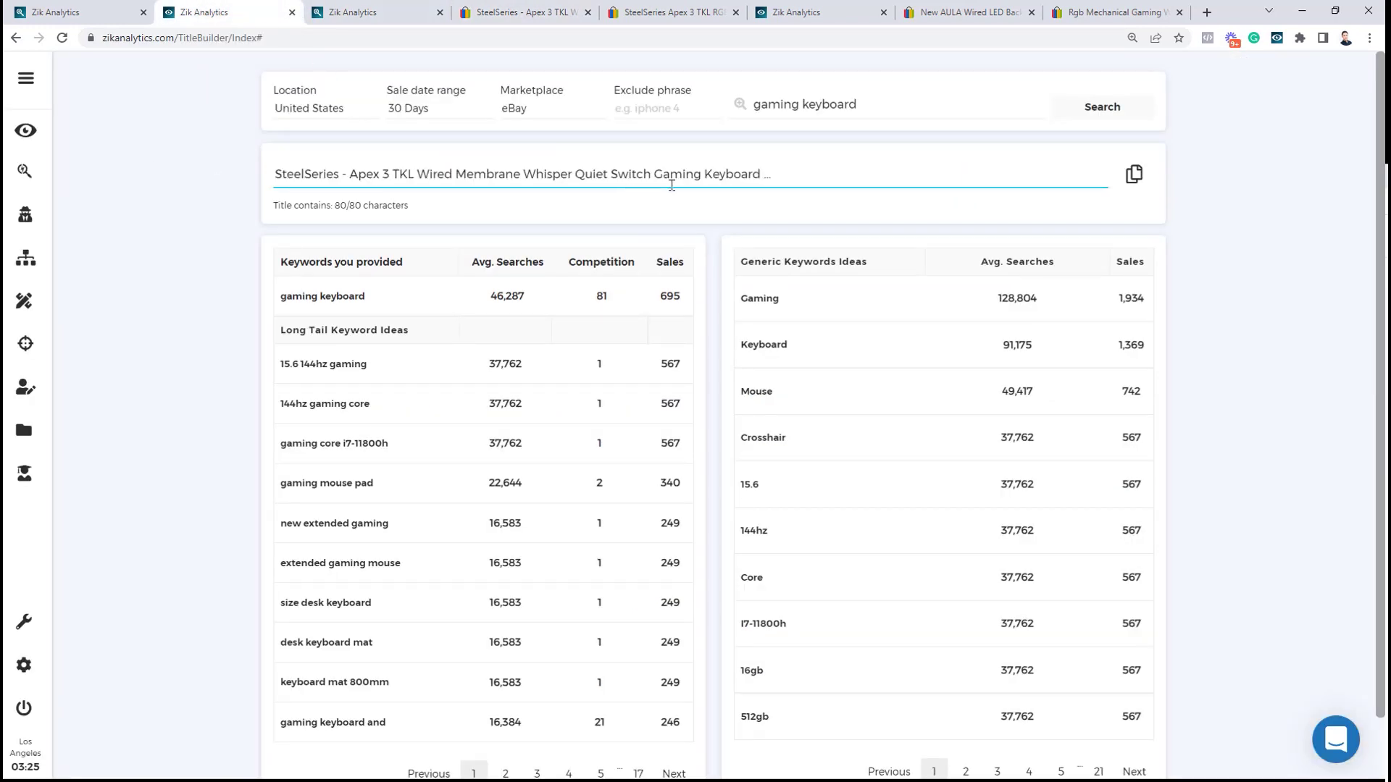
# Remove the trailing ellipsis and the dash after "SteelSeries" from the pasted title
pyautogui.press('BackSpace')
pyautogui.press('BackSpace')
pyautogui.press('BackSpace')
pyautogui.press('BackSpace')
pyautogui.doubleClick(336, 176)
pyautogui.click(338, 177)
pyautogui.press('BackSpace')
pyautogui.press('BackSpace')
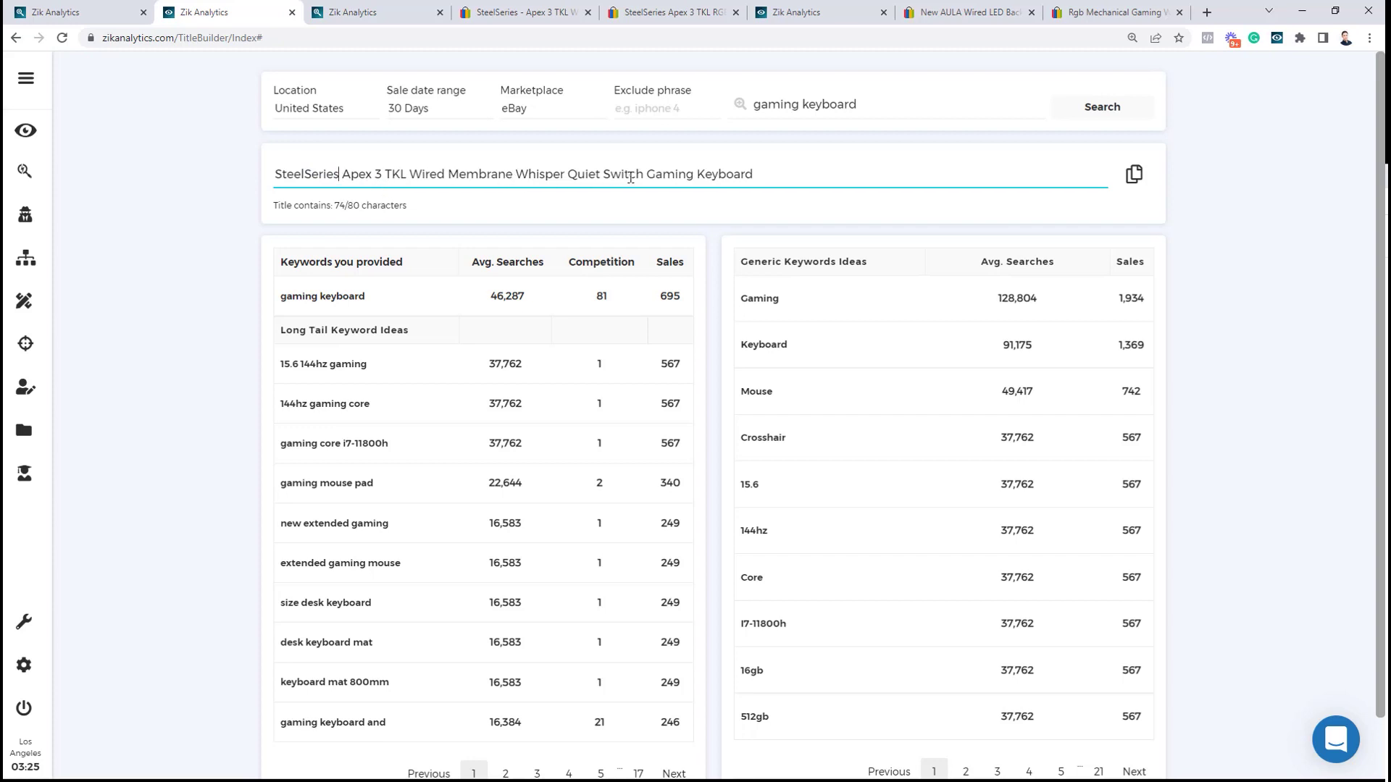
# Move "Gaming Keyboard" from the end of the title to its beginning
pyautogui.moveTo(644, 174); pyautogui.dragTo(796, 172)
pyautogui.press('BackSpace')
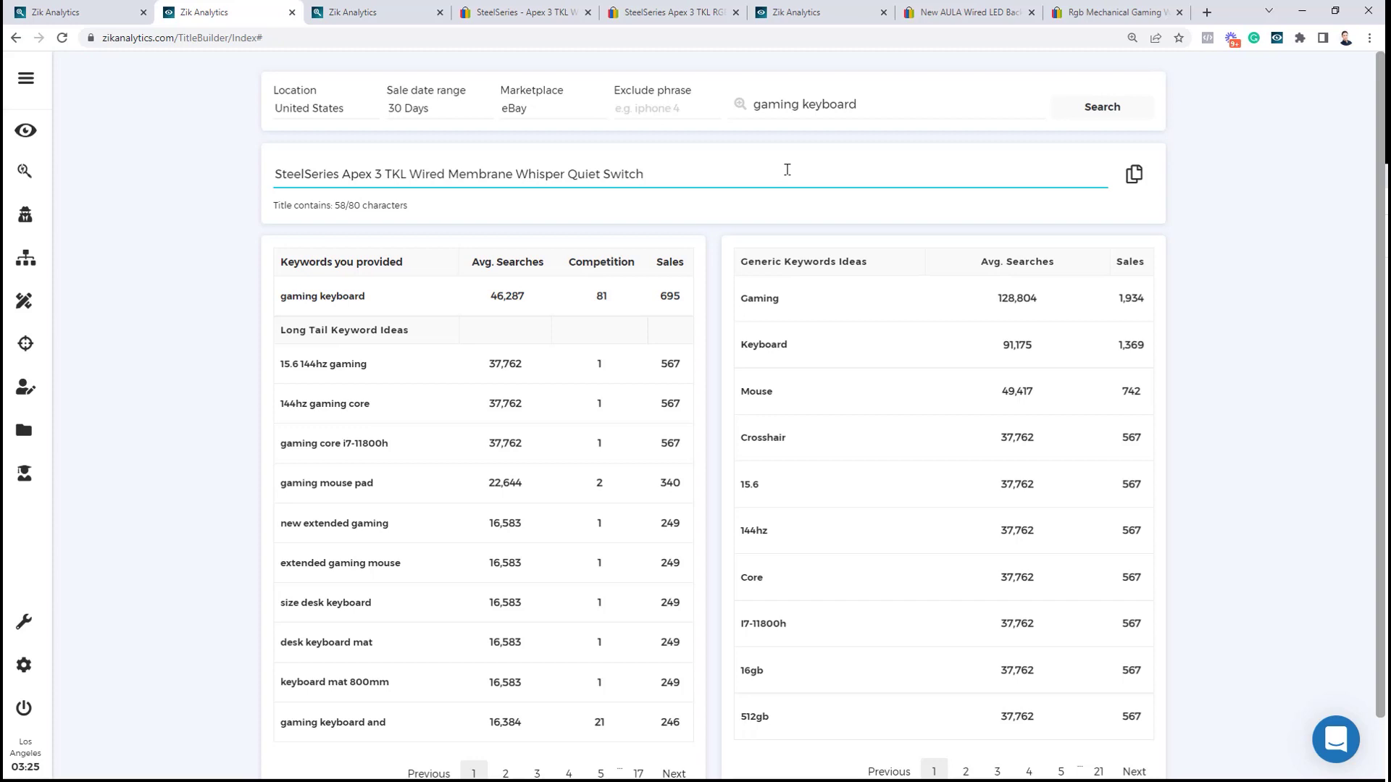
pyautogui.click(276, 175)
pyautogui.hotkey('ctrl', 'v')
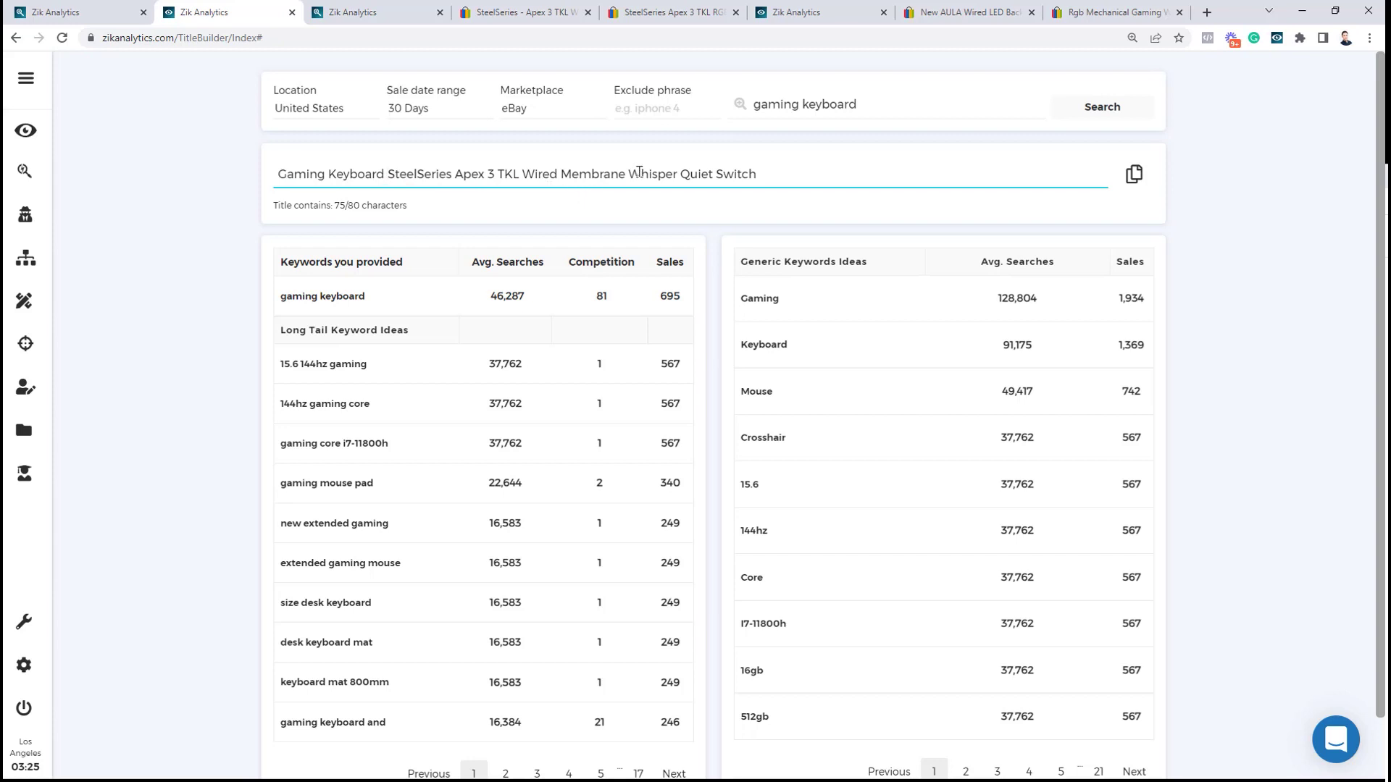
# Delete "Membrane Whisper Quiet Switch" from the end of the title
pyautogui.doubleClick(750, 176)
pyautogui.moveTo(559, 171); pyautogui.dragTo(775, 178)
pyautogui.press('BackSpace')
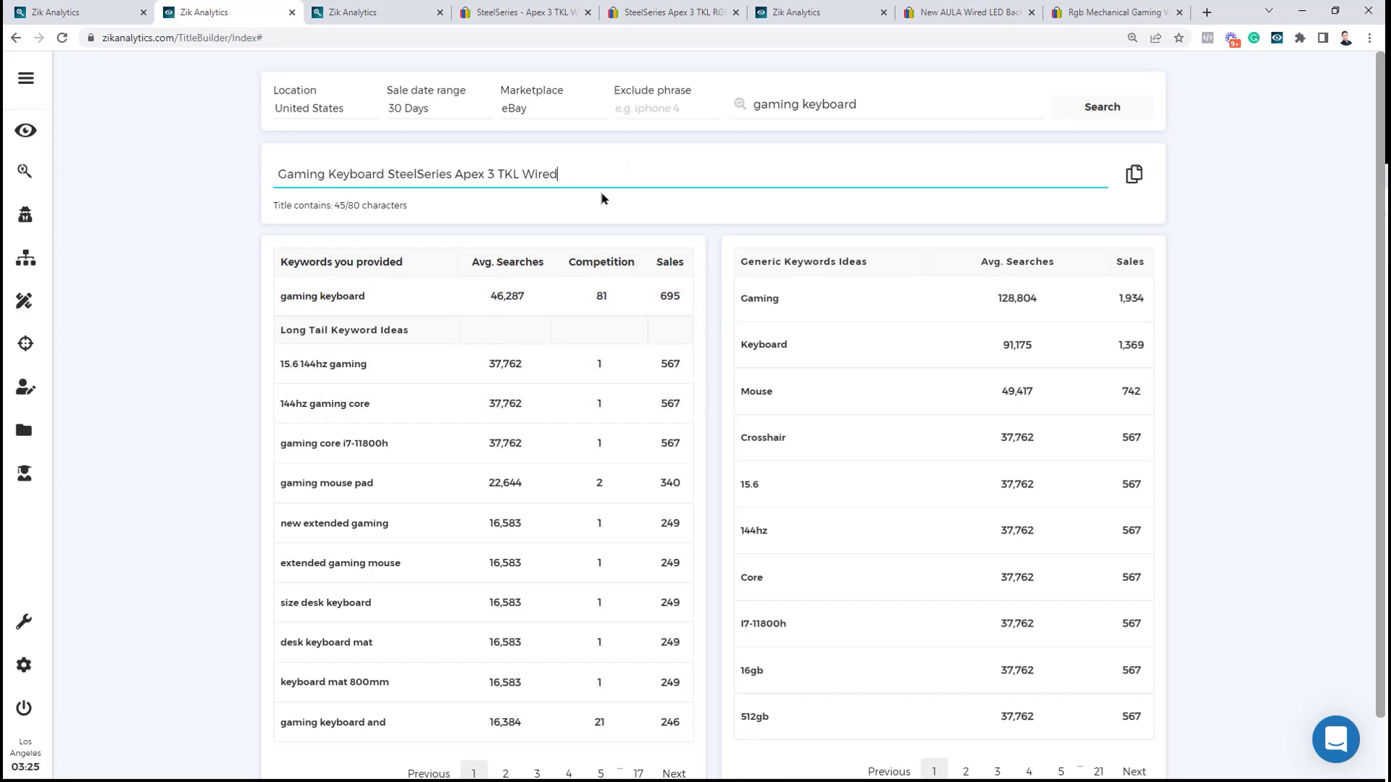
# Show the second page of long tail keyword ideas and add "Mechanical" to the end of the title
pyautogui.scroll(-1, 567, 465)
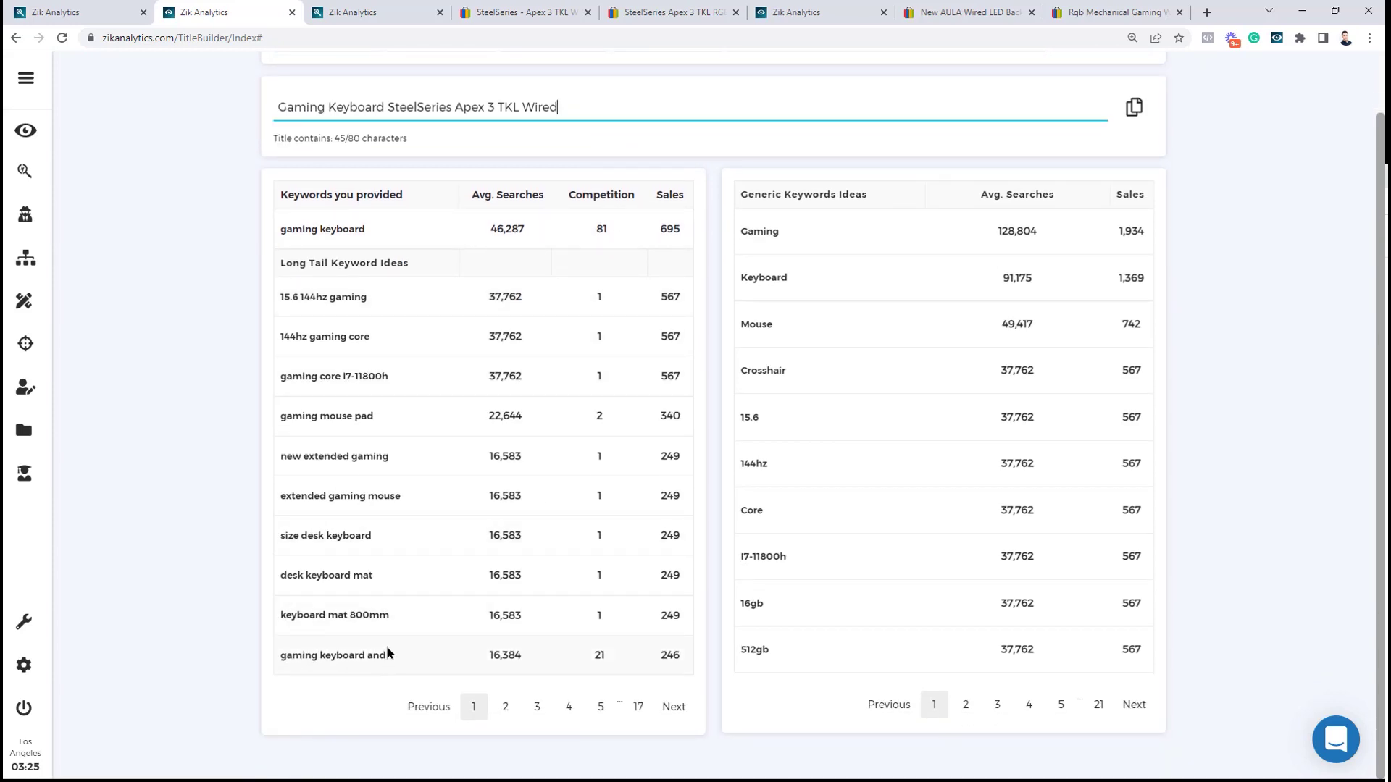
pyautogui.click(505, 706)
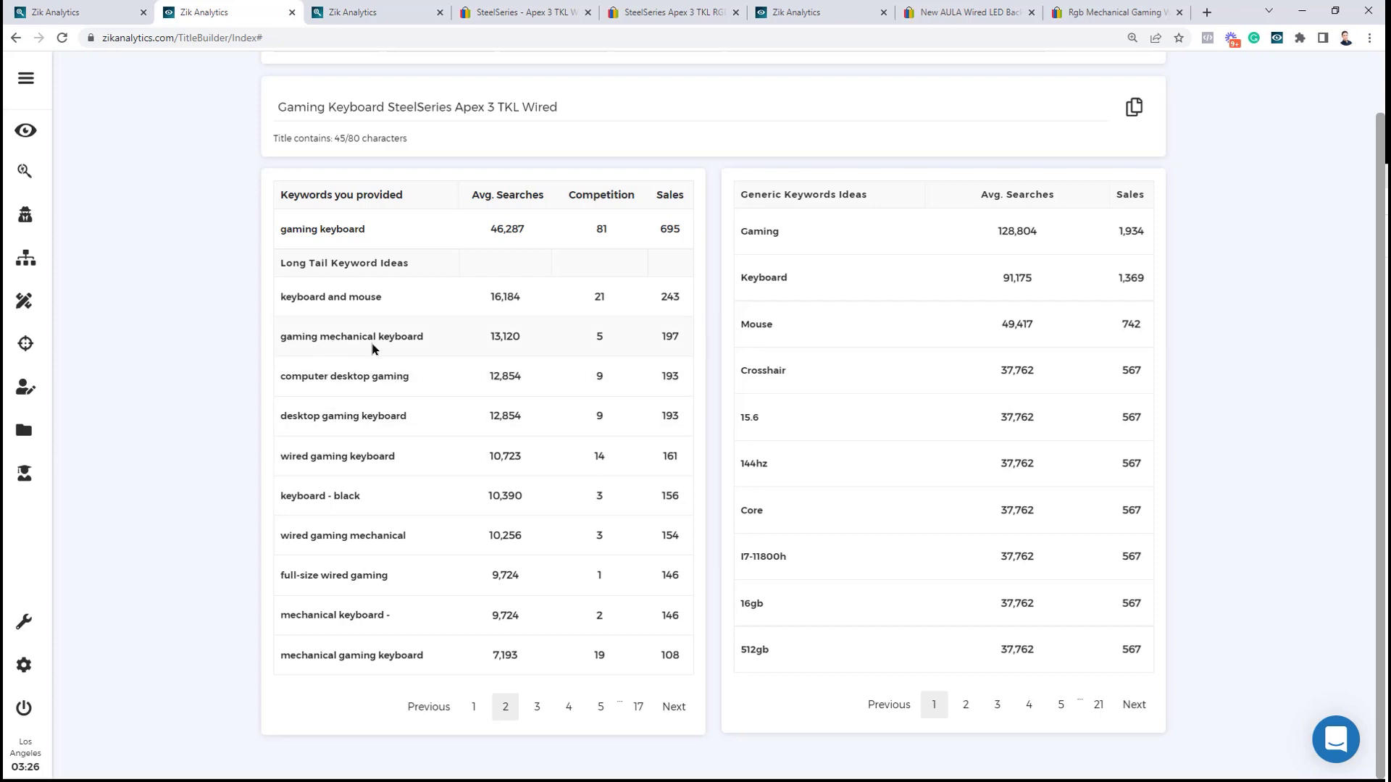
pyautogui.scroll(2, 425, 313)
pyautogui.click(607, 175)
pyautogui.write('M')
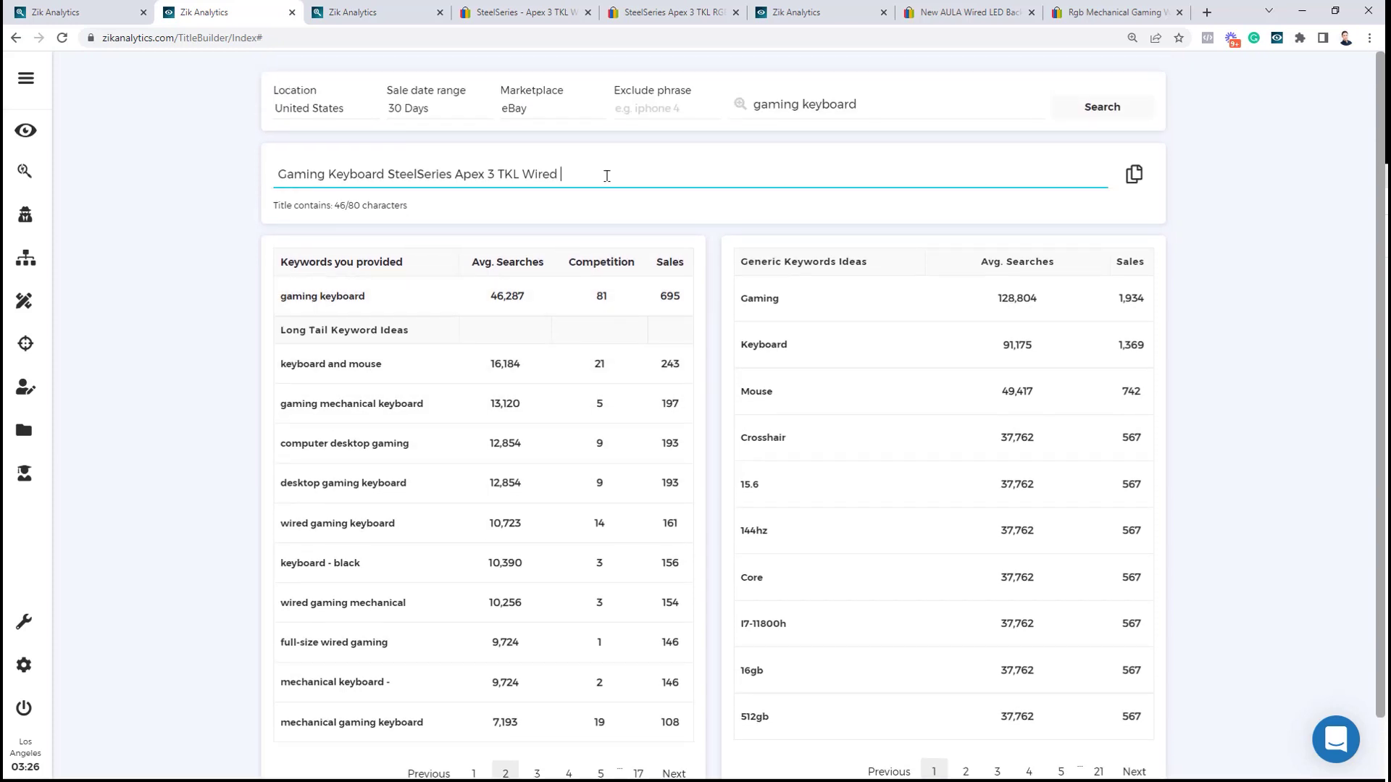
pyautogui.press('capslock')
pyautogui.write('echanical')
# Append the keywords "Computer Desktop" to the end of the title
pyautogui.press('capslock')
pyautogui.write('C')
pyautogui.press('capslock')
pyautogui.write('omputer')
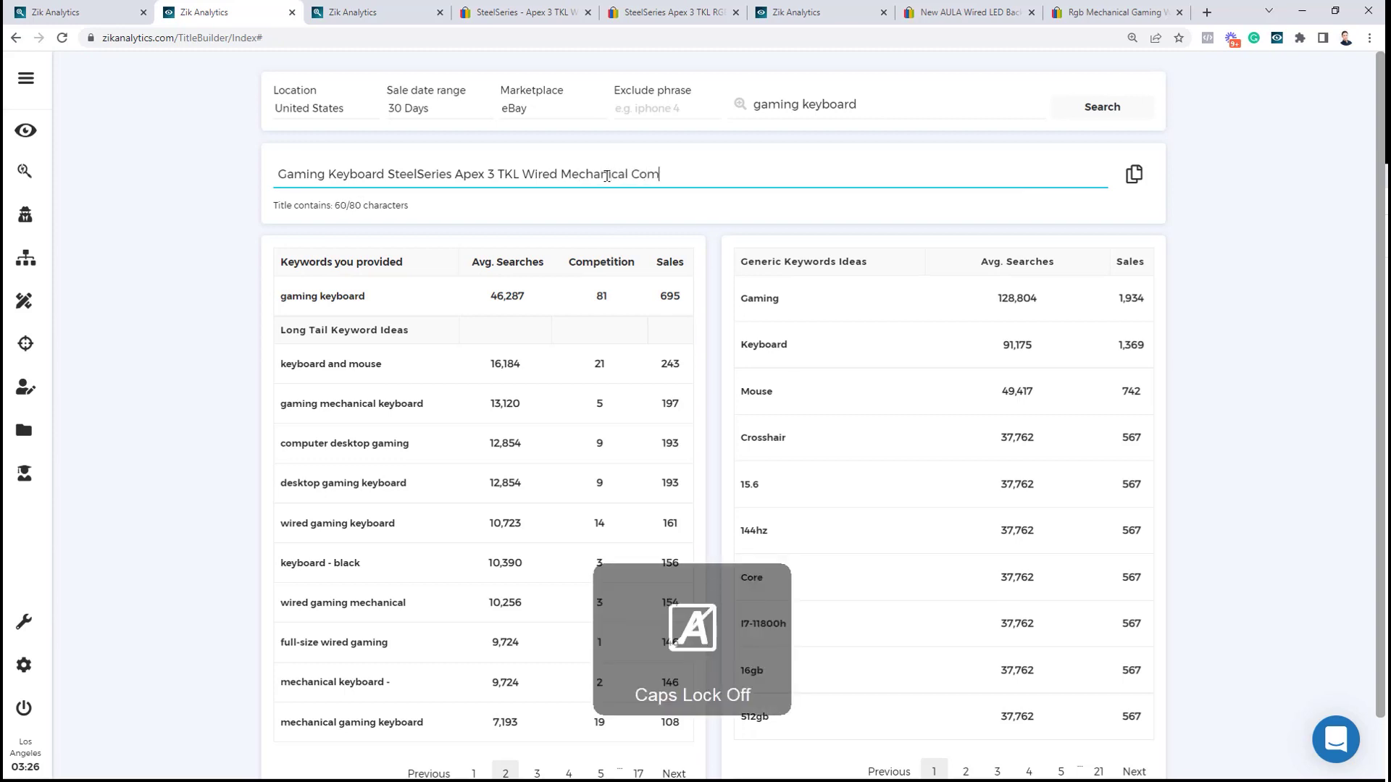
pyautogui.press('capslock')
pyautogui.write('D')
pyautogui.press('capslock')
pyautogui.write('esktop')
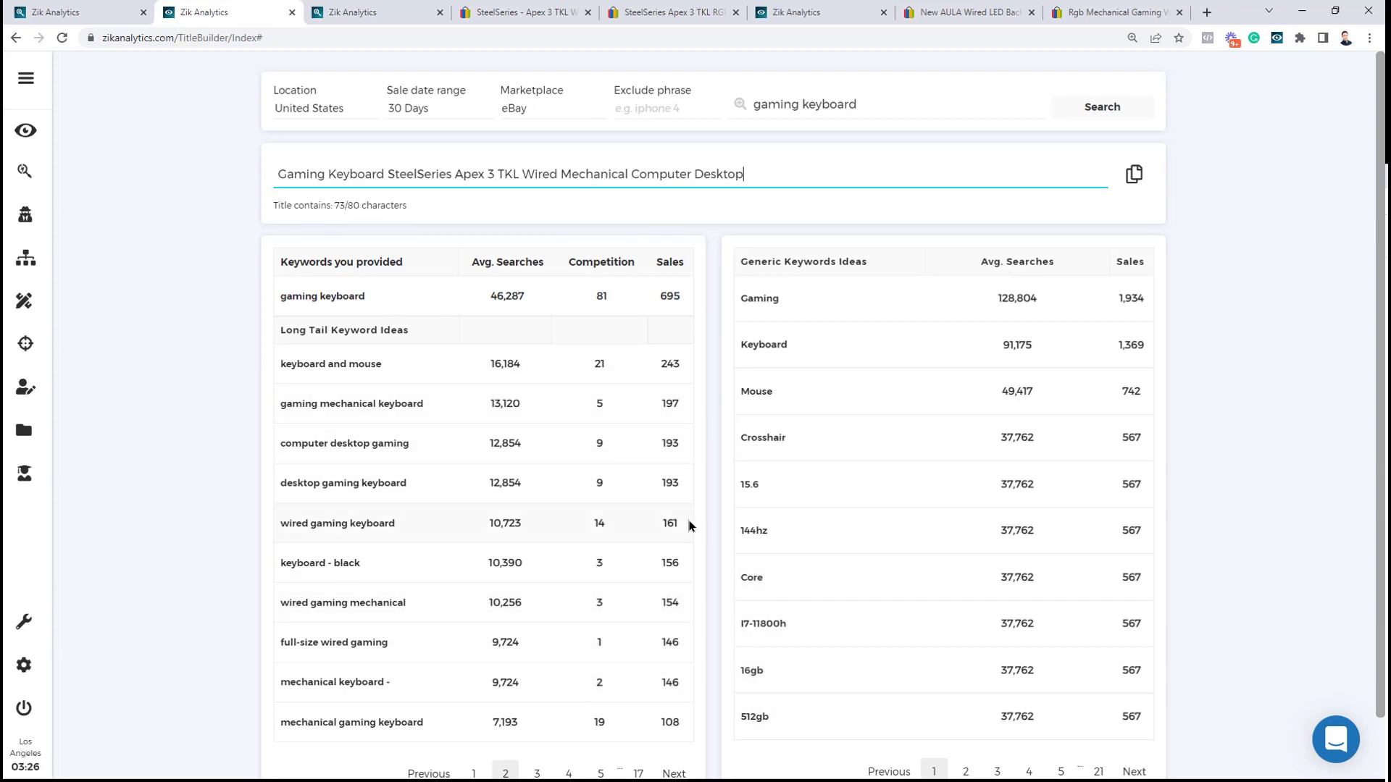
# Show the second page of generic keyword ideas and replace "Computer" with "PC" in the title
pyautogui.scroll(-1, 819, 376)
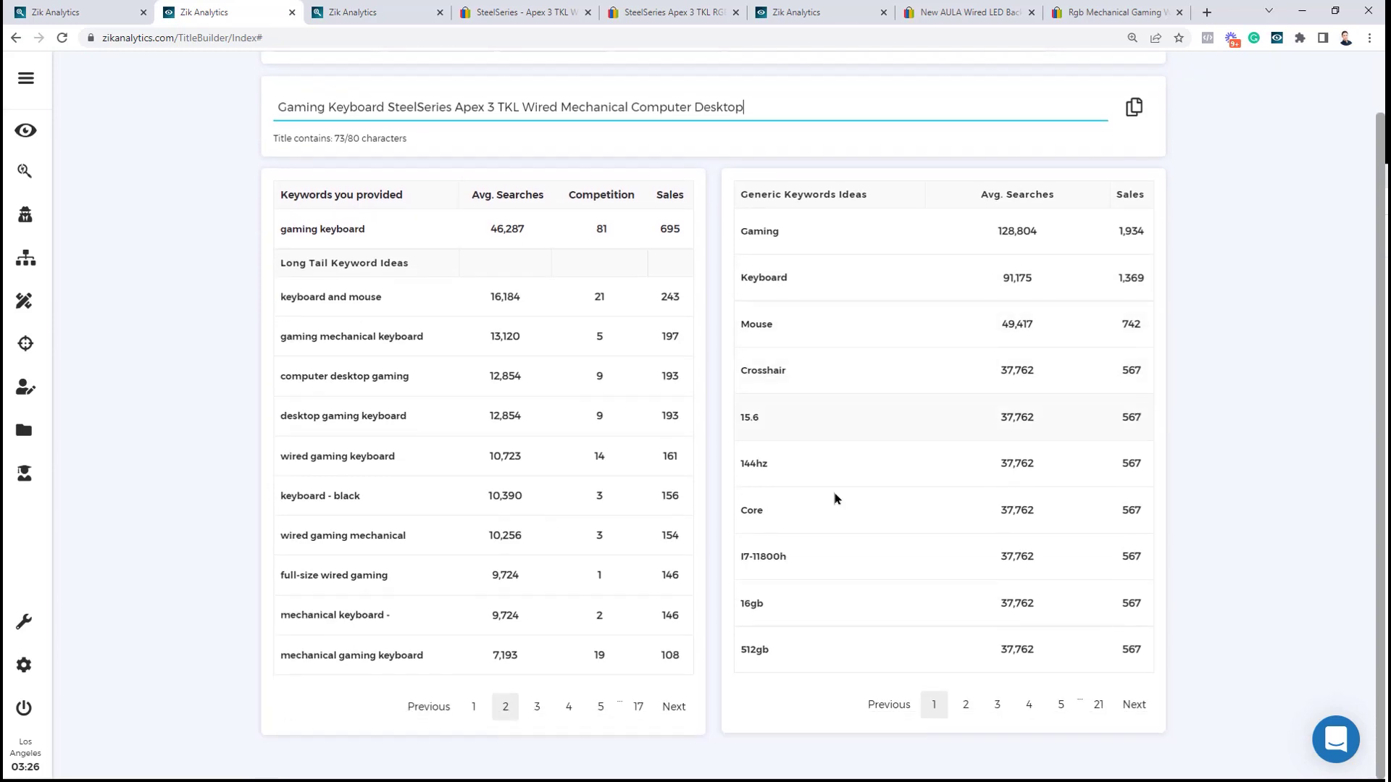
pyautogui.click(963, 706)
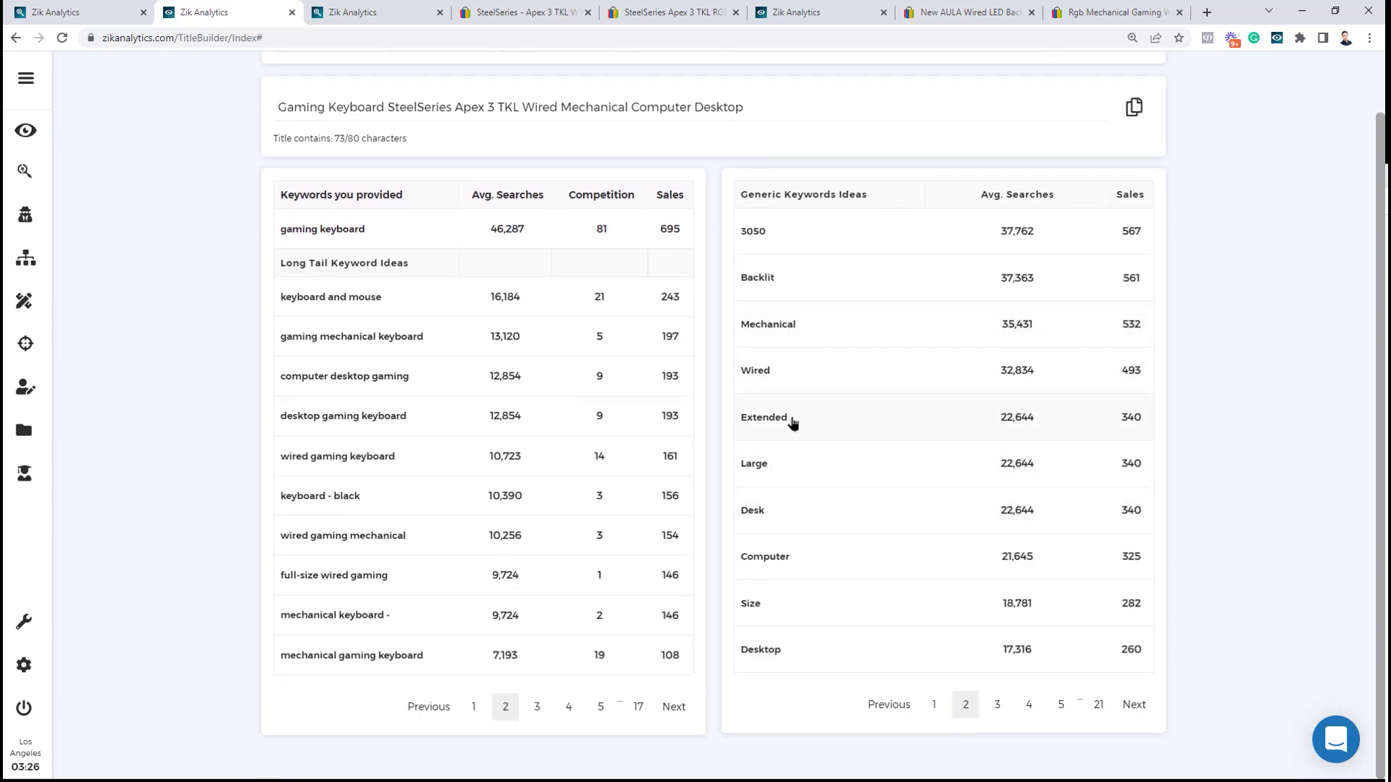
pyautogui.click(755, 110)
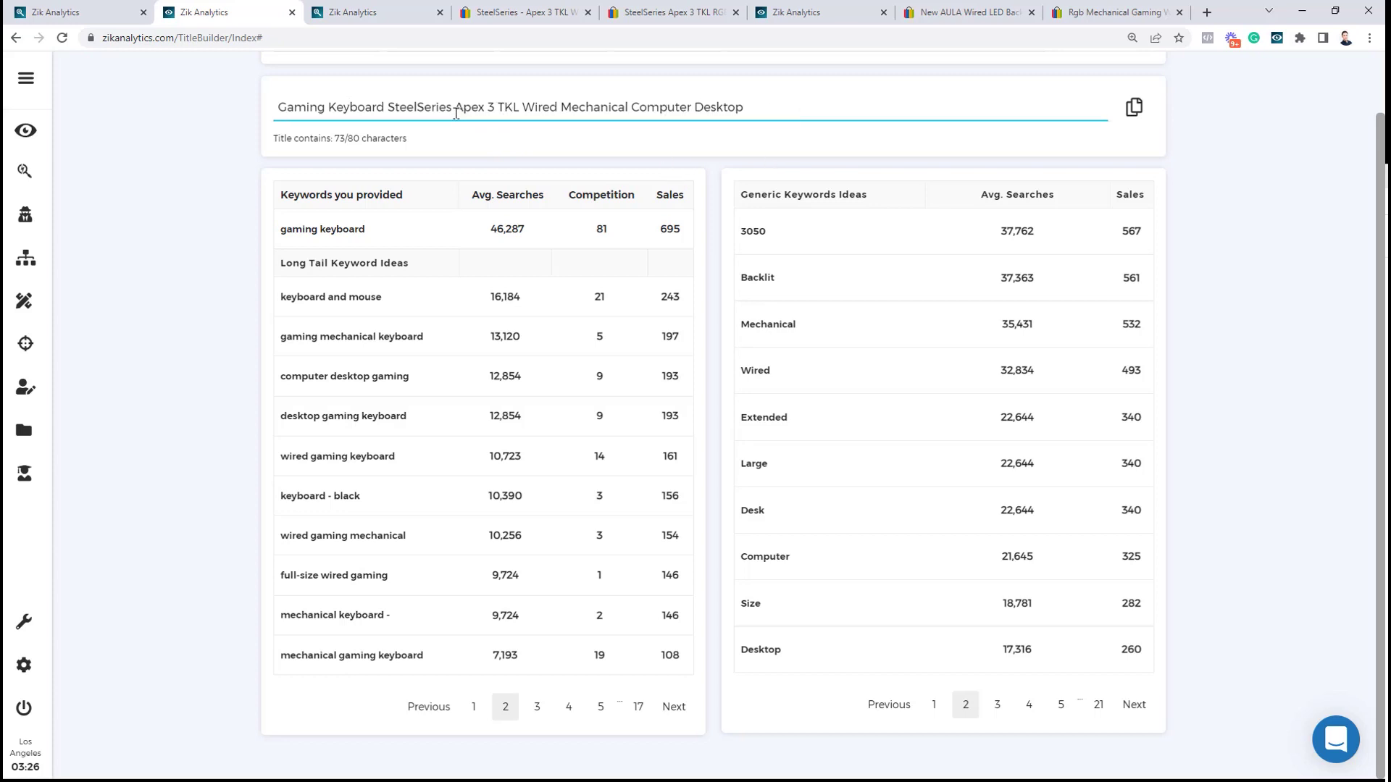
pyautogui.doubleClick(713, 107)
pyautogui.click(645, 109)
pyautogui.doubleClick(647, 110)
pyautogui.press('capslock')
pyautogui.write('PC')
pyautogui.press('capslock')
pyautogui.click(723, 110)
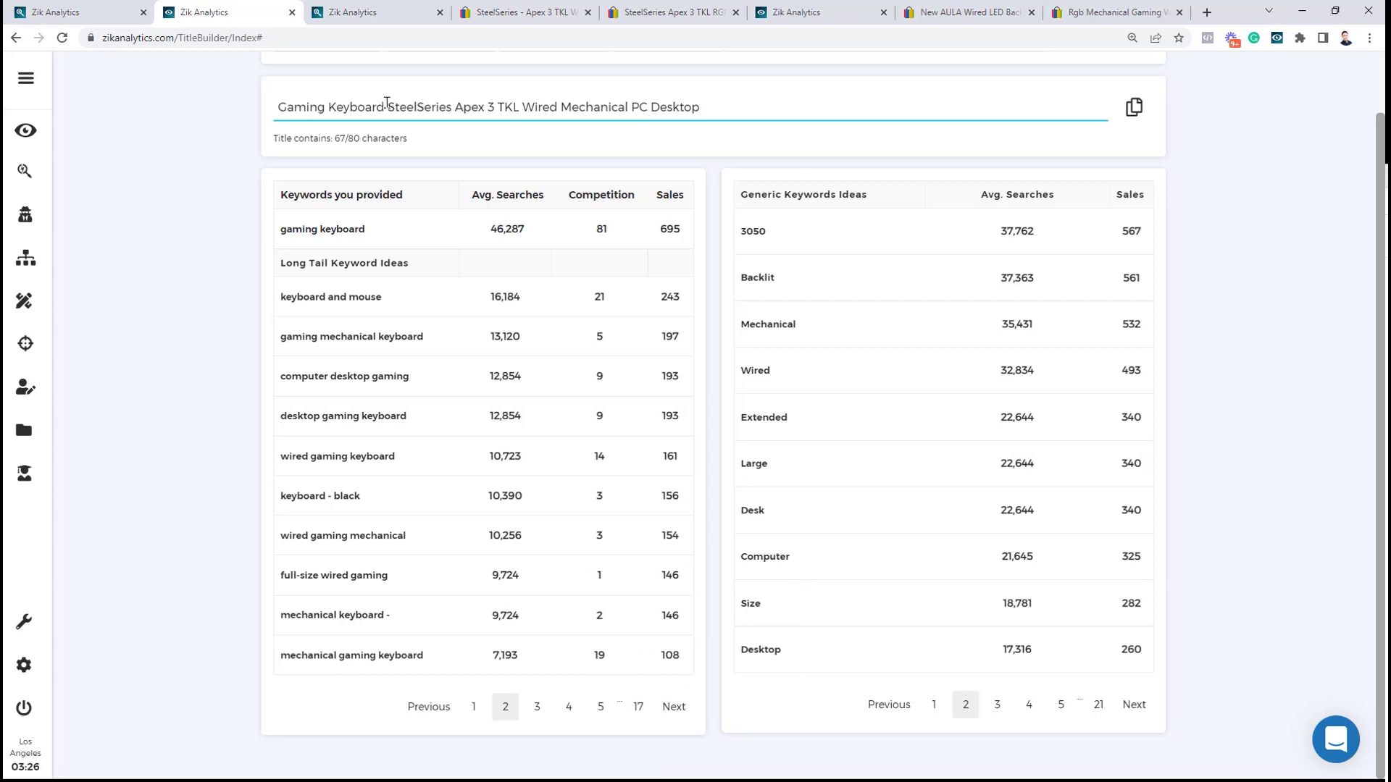
# Check the Best Buy keyboard listing on eBay and insert "Backlit" before "Wired" in the Zik Analytics title
pyautogui.click(481, 9)
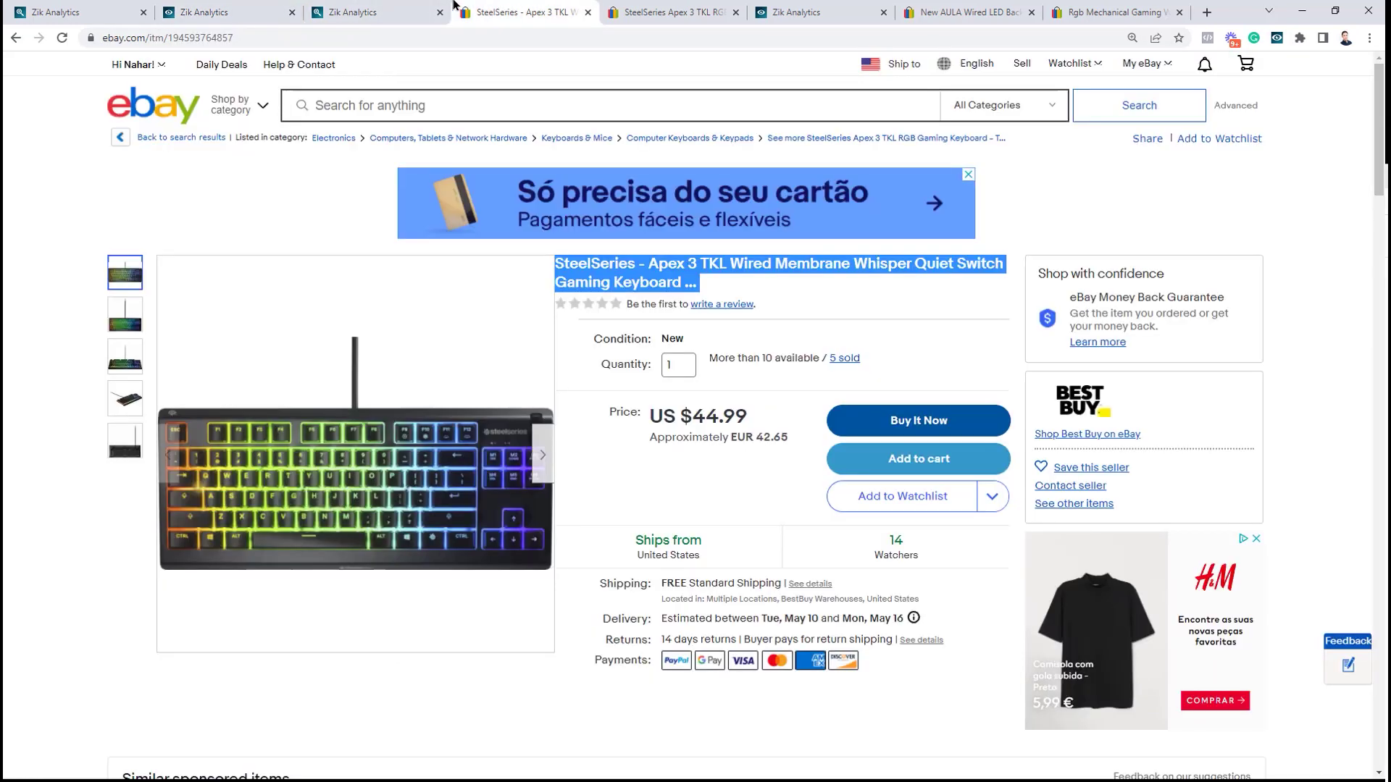
pyautogui.click(221, 8)
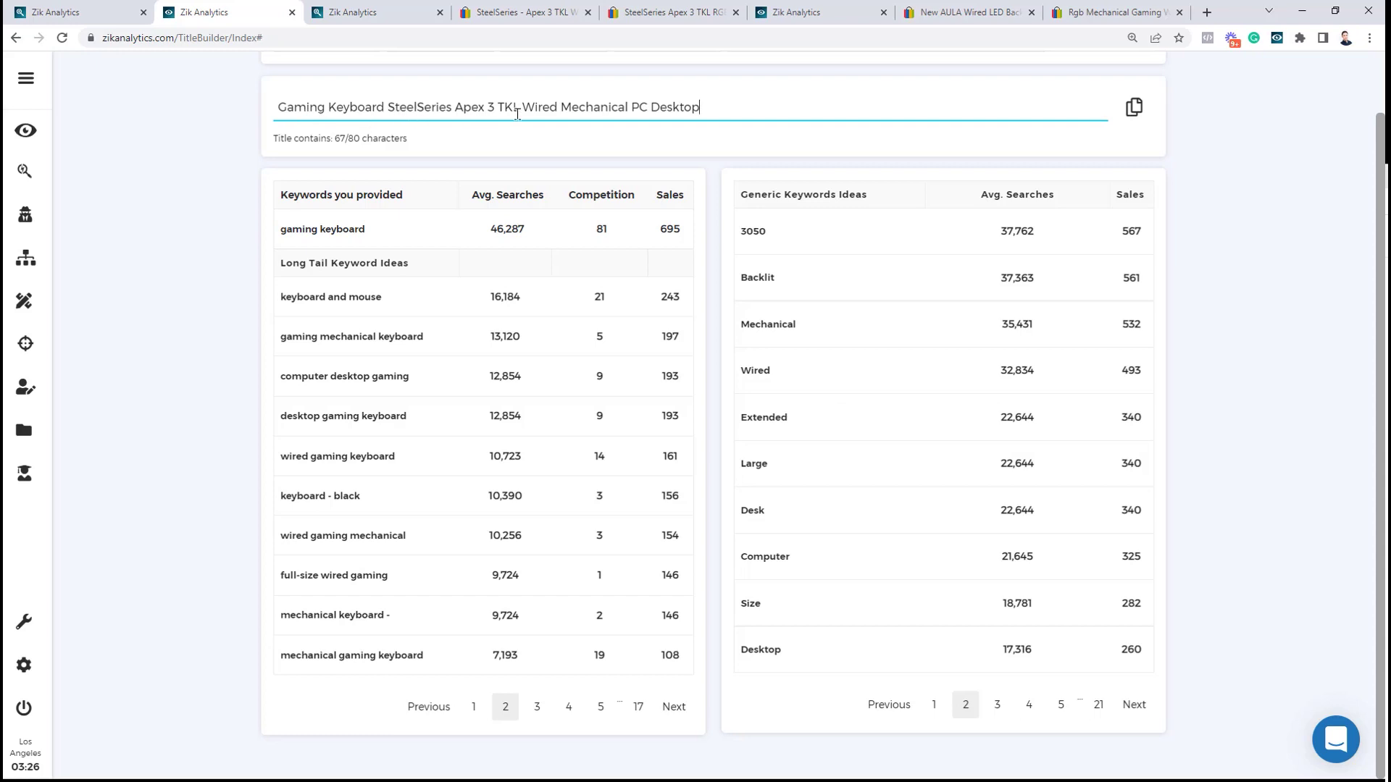
pyautogui.press('capslock')
pyautogui.write('B')
pyautogui.press('capslock')
pyautogui.write('ackli')
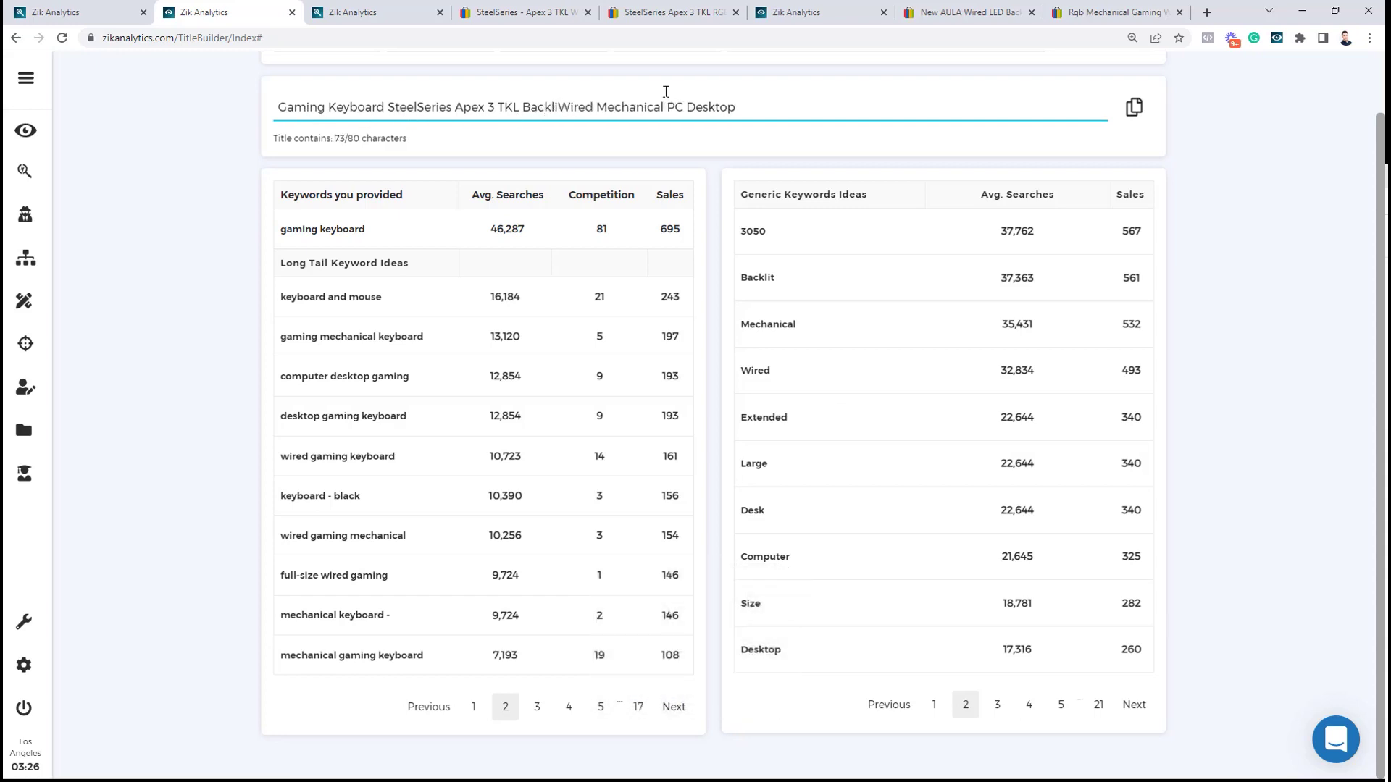
pyautogui.write('t')
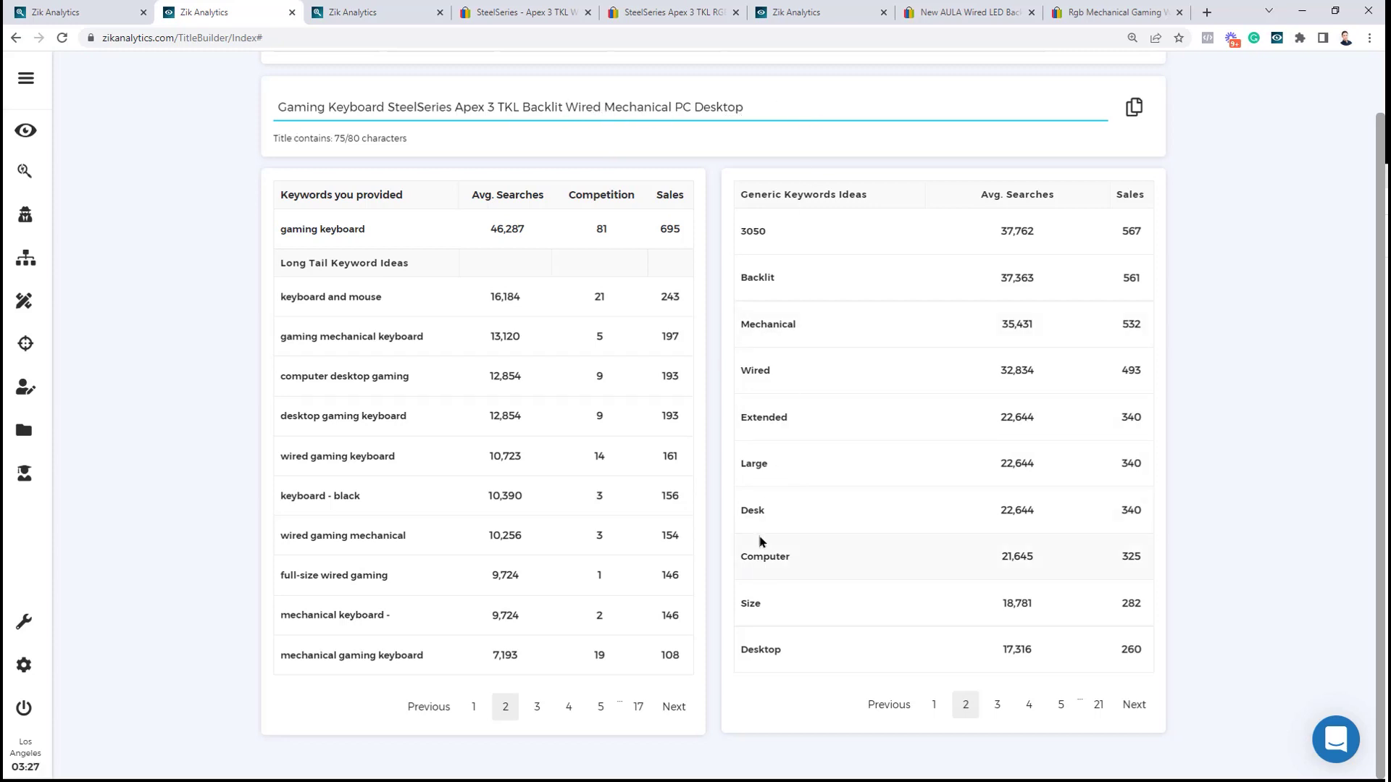
# Append "New" to the end of the title and select the whole title
pyautogui.press('capslock')
pyautogui.write('N')
pyautogui.press('capslock')
pyautogui.write('ew')
pyautogui.tripleClick(380, 107)
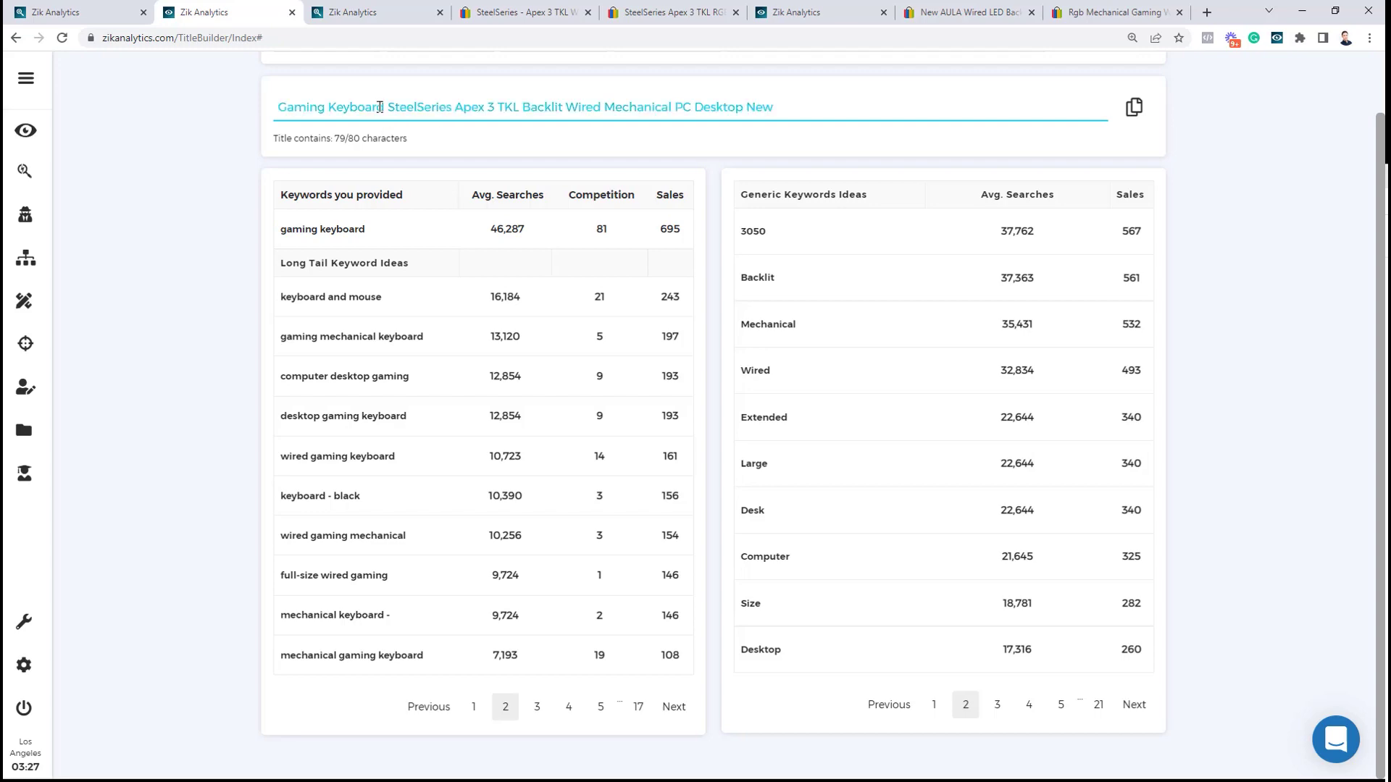
# Compare the titles and prices of the Best Buy SteelSeries Apex 3 TKL listing and the competing RGB Tenkeyless listing on eBay
pyautogui.click(397, 7)
pyautogui.click(499, 8)
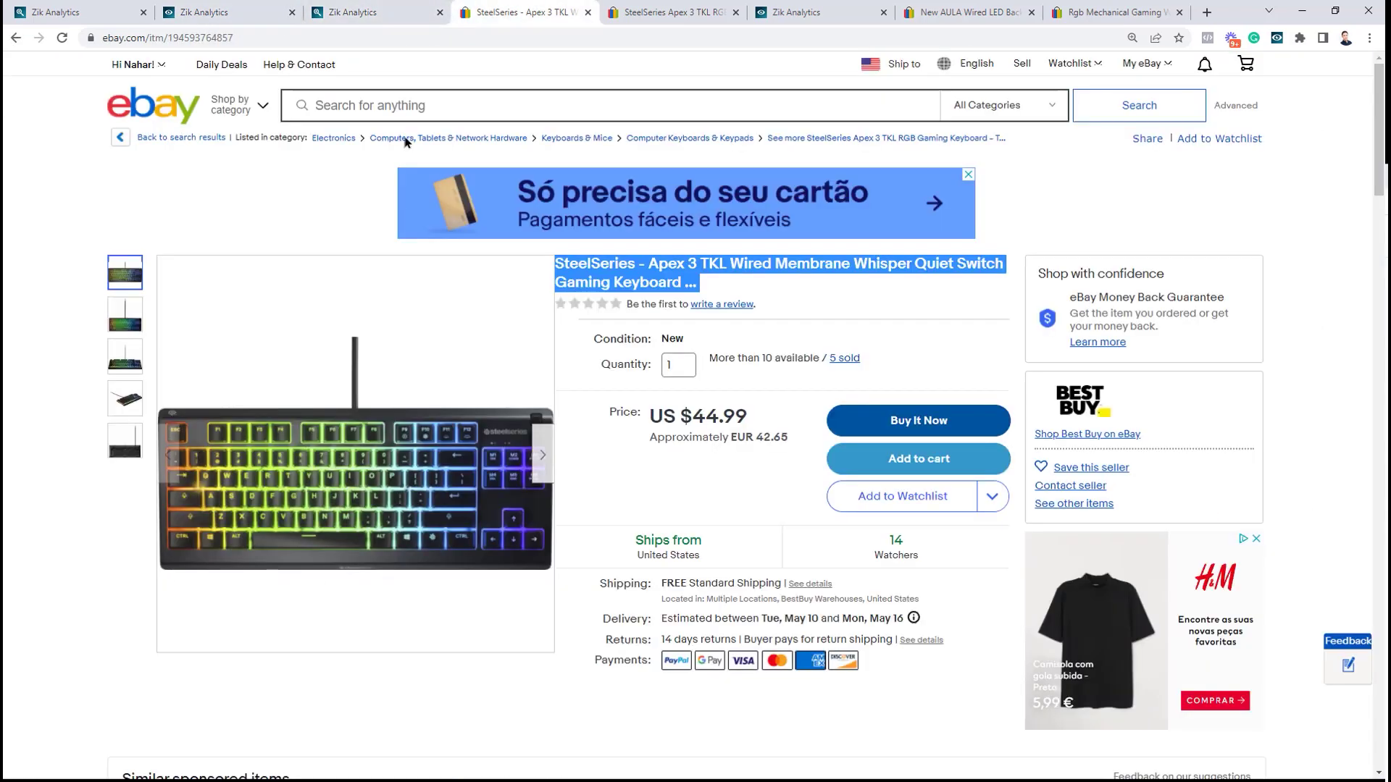
pyautogui.click(681, 22)
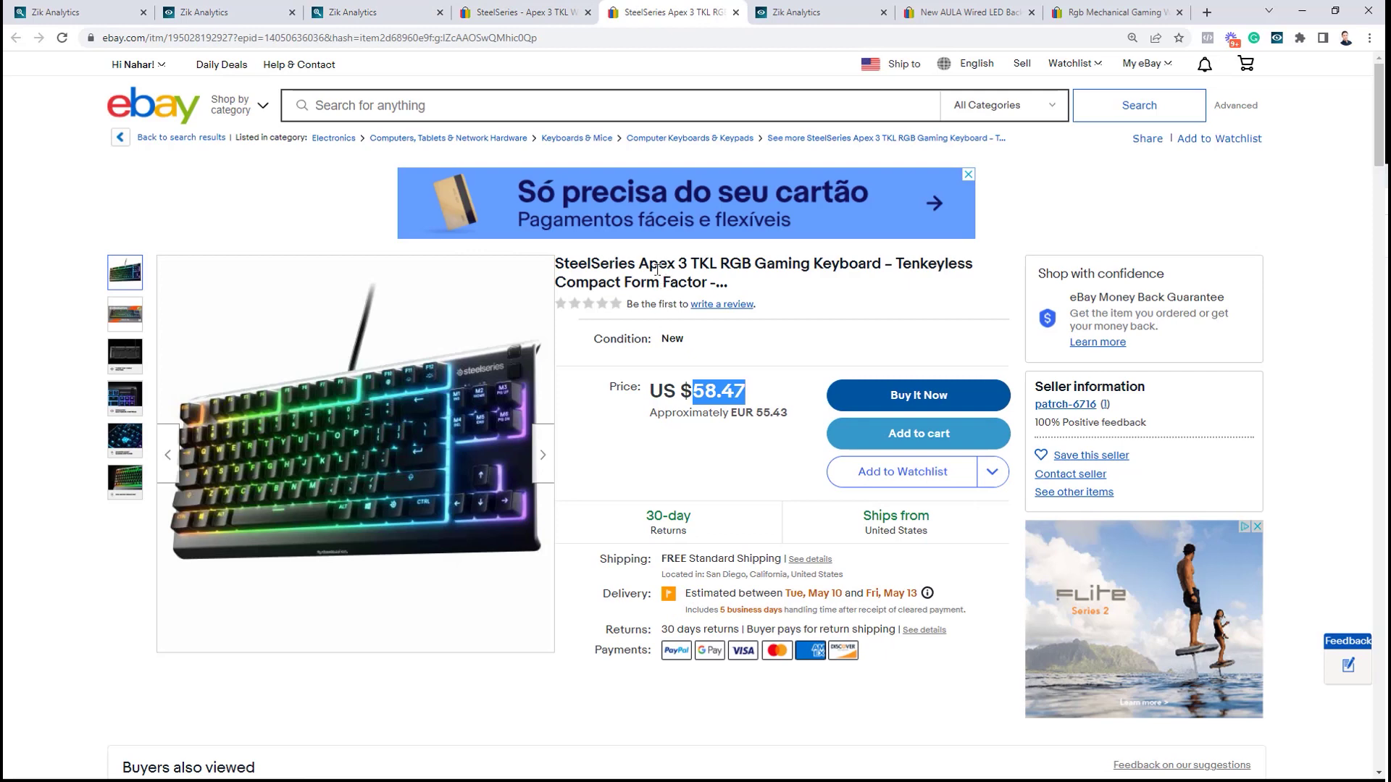
pyautogui.click(537, 21)
pyautogui.click(670, 13)
pyautogui.click(567, 6)
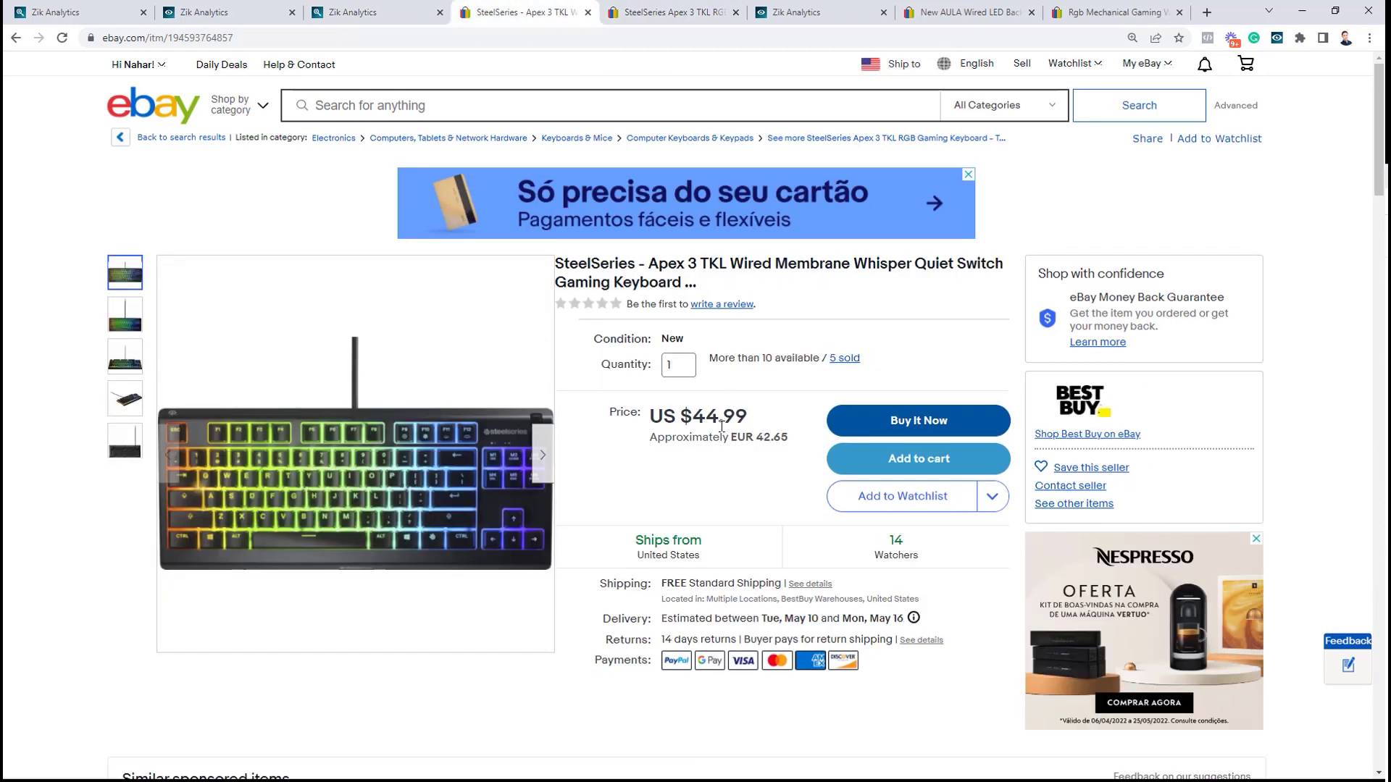
pyautogui.click(648, 7)
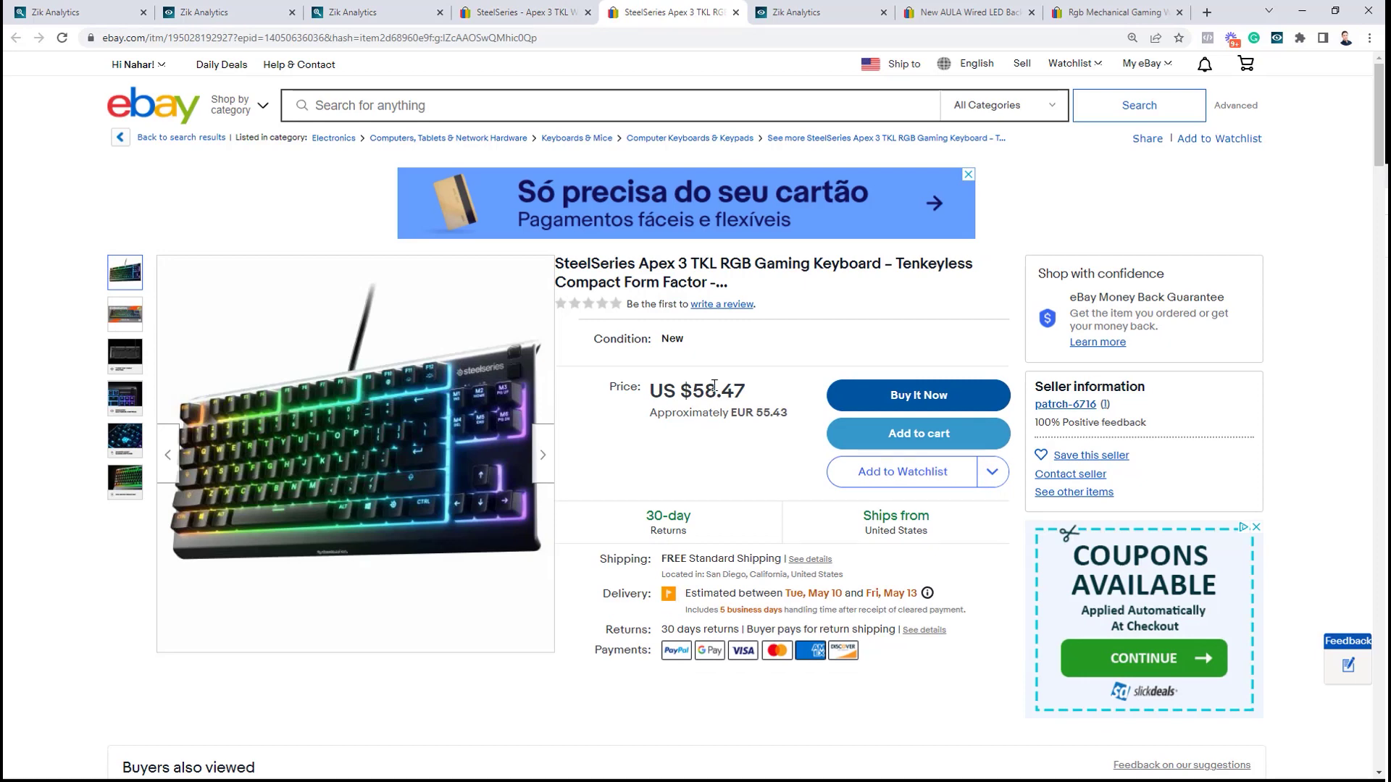
pyautogui.click(551, 11)
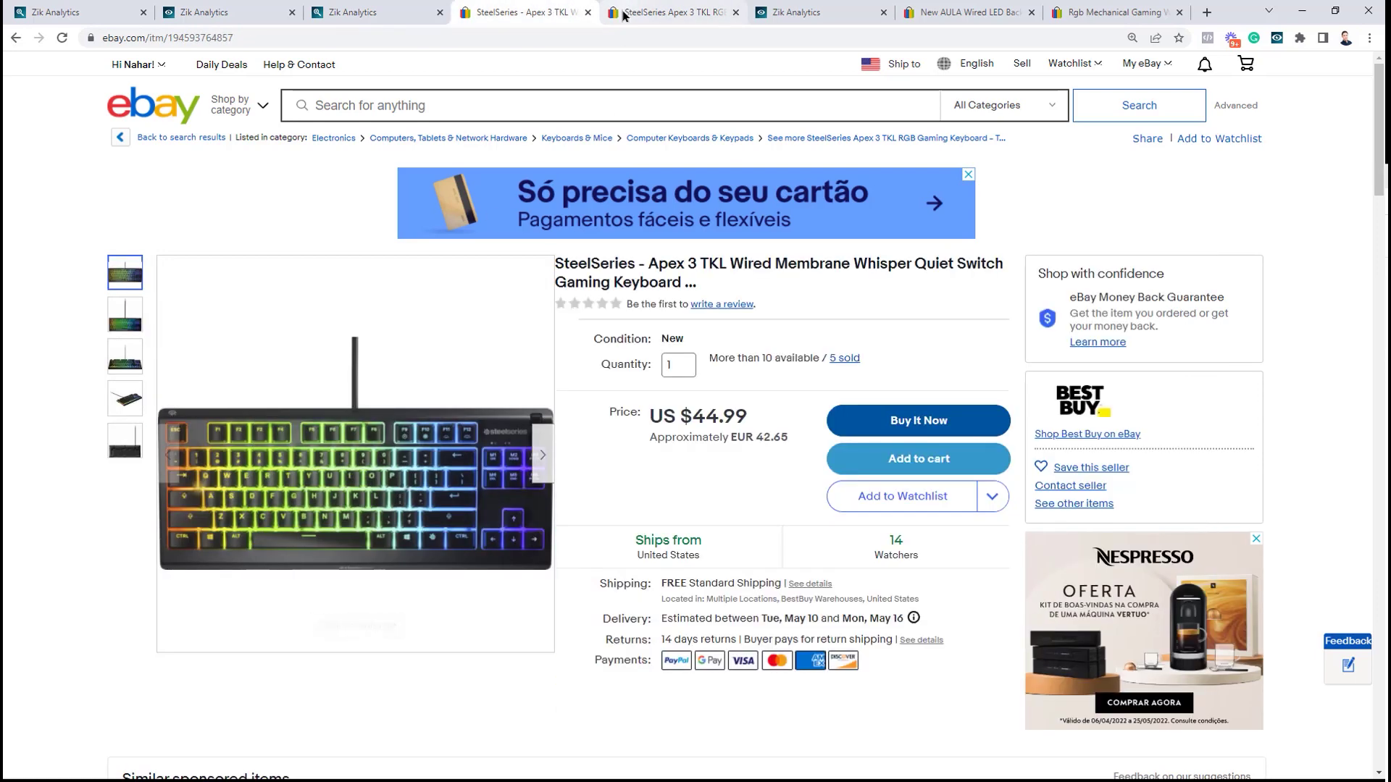
pyautogui.click(630, 8)
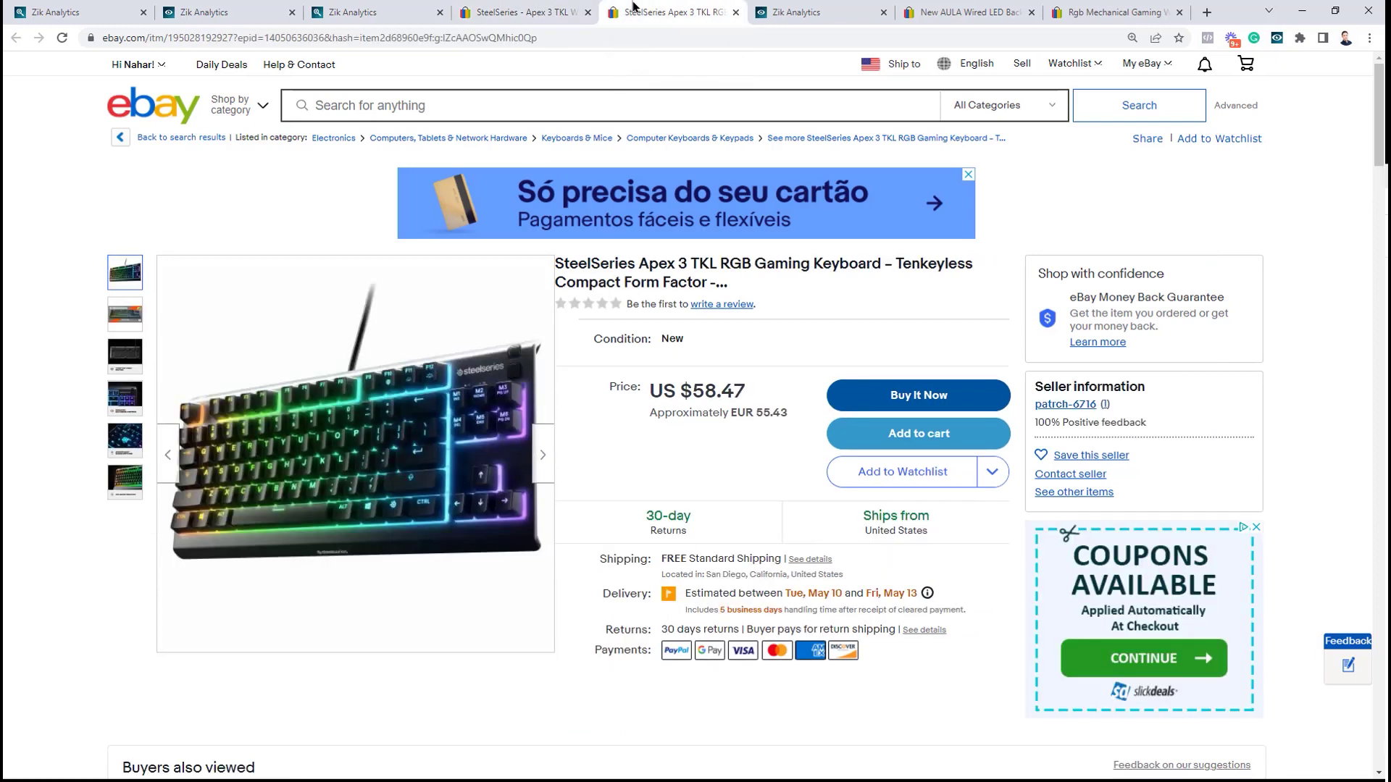